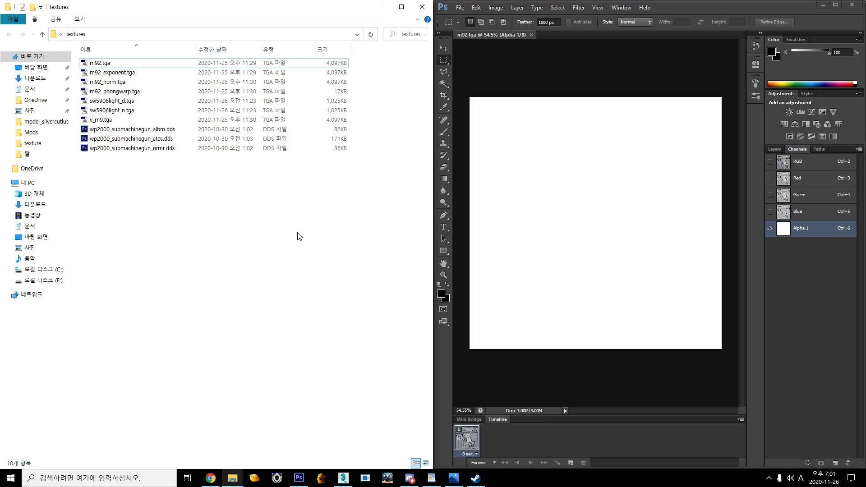
- Compare the RGB composite of m92.tga with its Alpha 1 channel
click(805, 233)
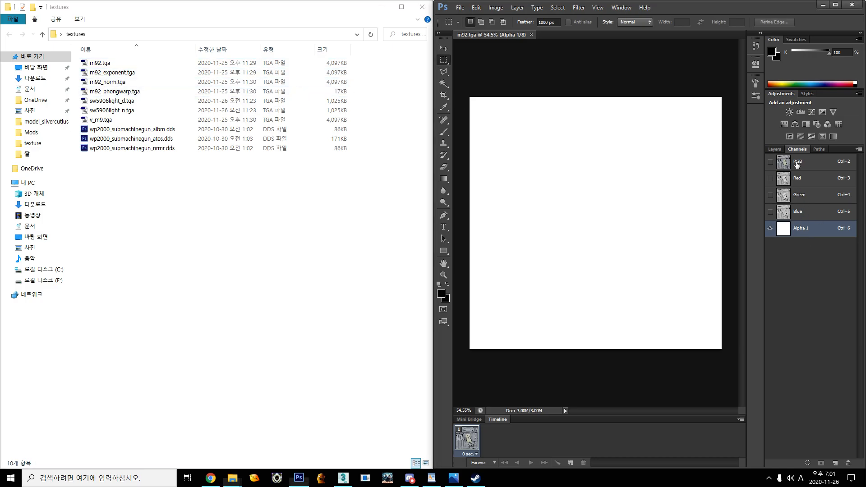
click(813, 162)
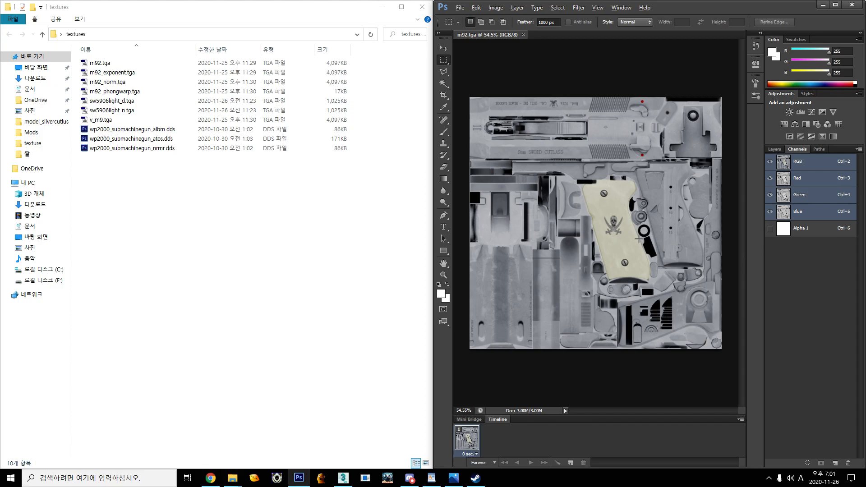
click(803, 229)
scroll(586, 236, up, 2)
scroll(587, 237, down, 3)
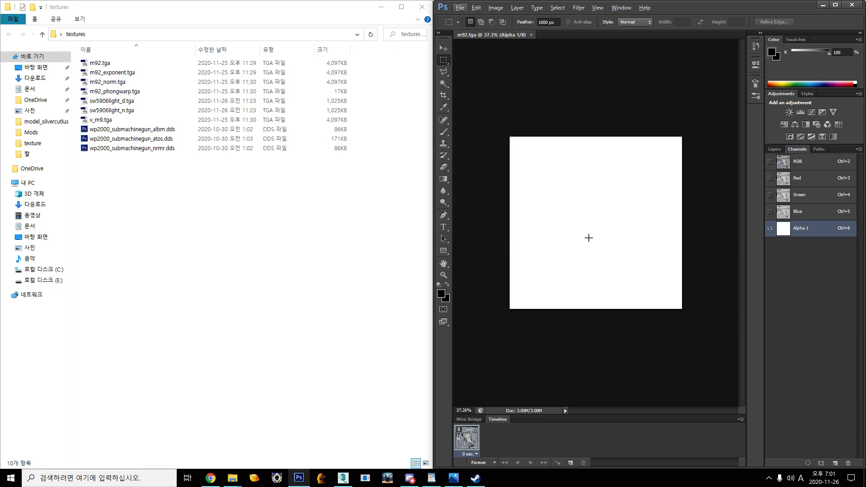
- Open m92_exponent.tga from the textures folder, look over its Alpha 1 channel and display its Blue channel
click(273, 178)
click(141, 74)
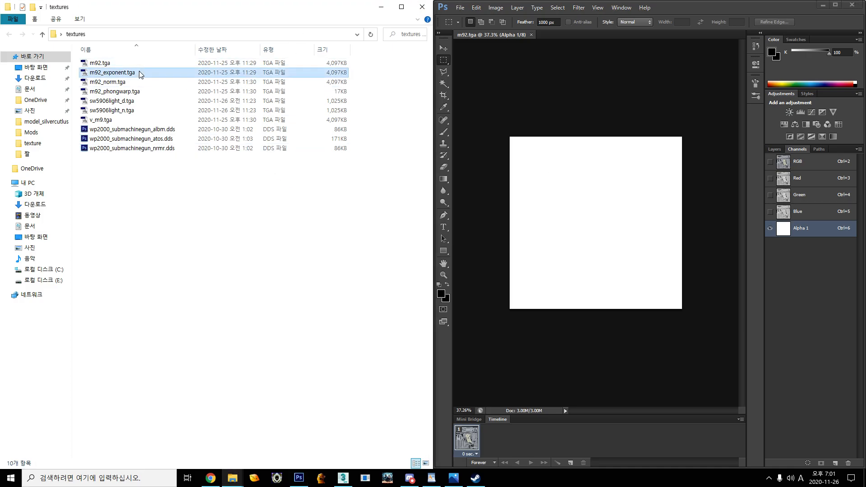
double_click(141, 74)
click(407, 305)
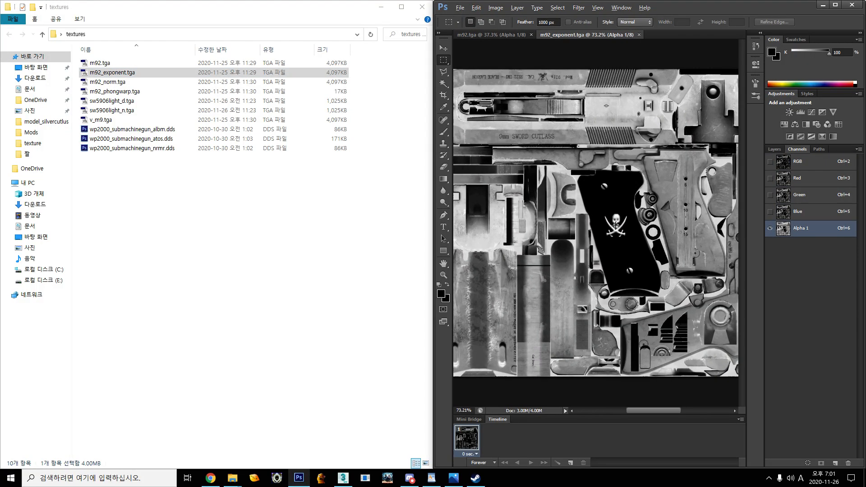
scroll(616, 225, down, 2)
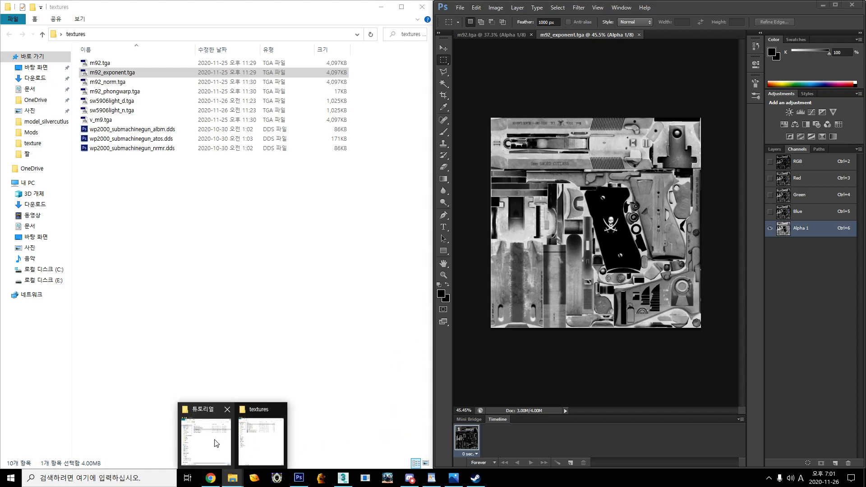
click(208, 435)
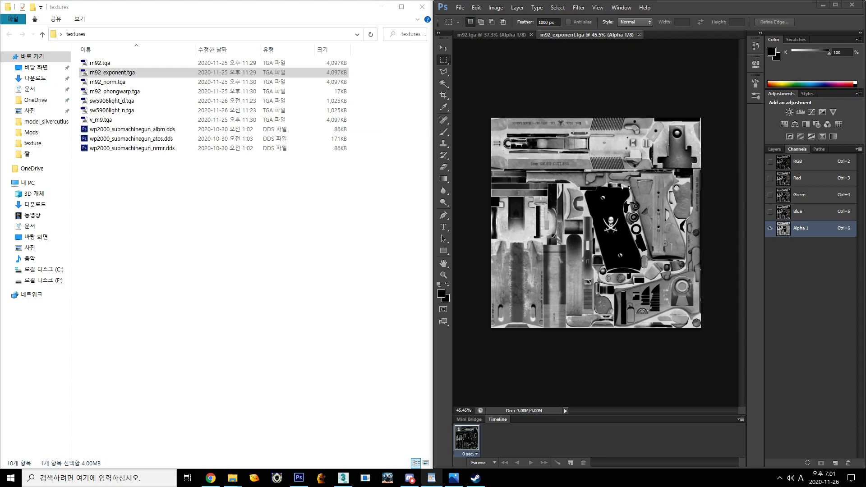
scroll(626, 187, up, 3)
click(798, 211)
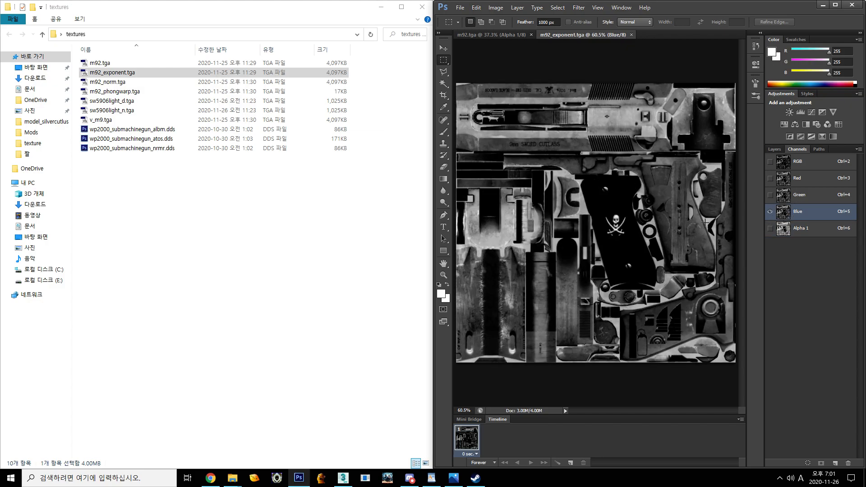
- Open wp2000_submachinegun_albm.dds from the textures folder, accepting the DDS import options
click(508, 34)
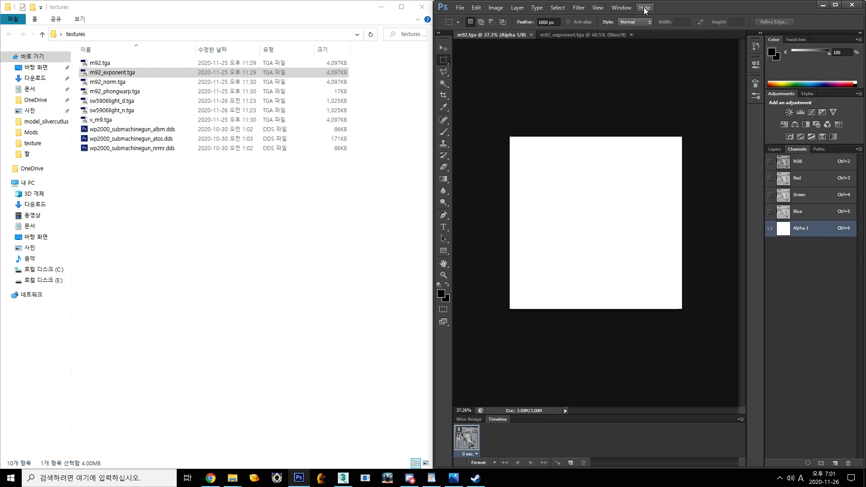
double_click(177, 133)
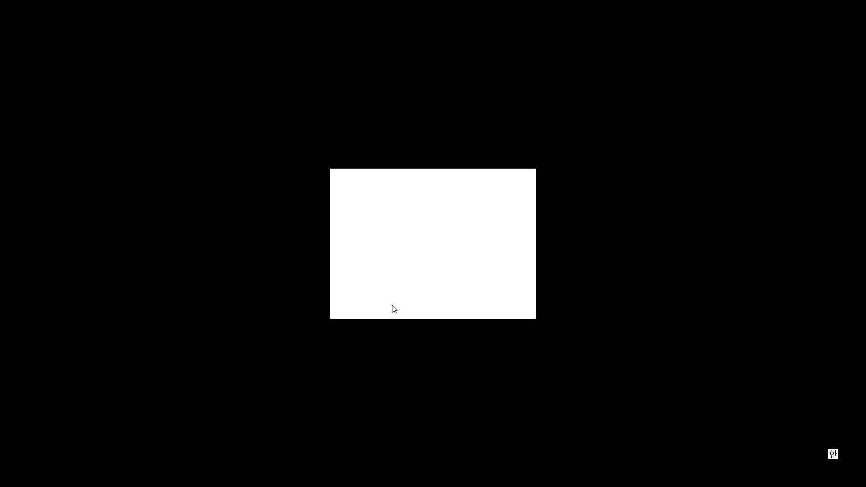
click(393, 305)
click(645, 158)
click(640, 200)
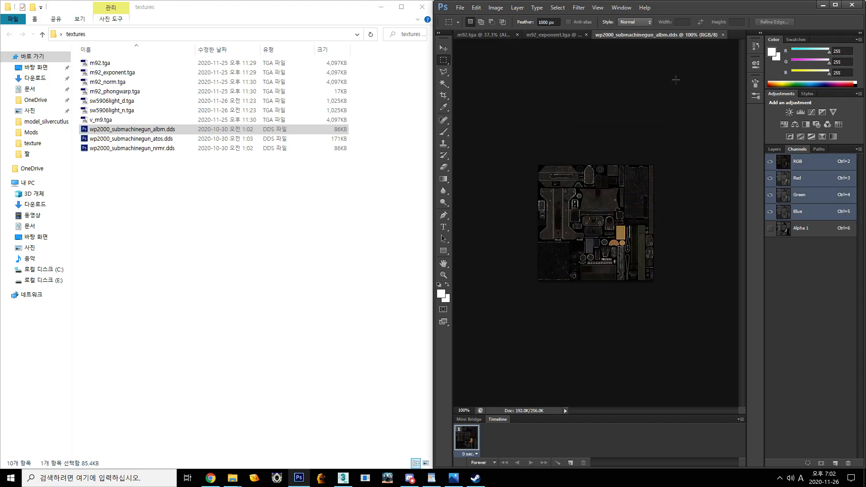
- Compare the RGB composite of the submachine gun texture with its Alpha 1 channel
scroll(650, 246, up, 2)
key(ctrl+6)
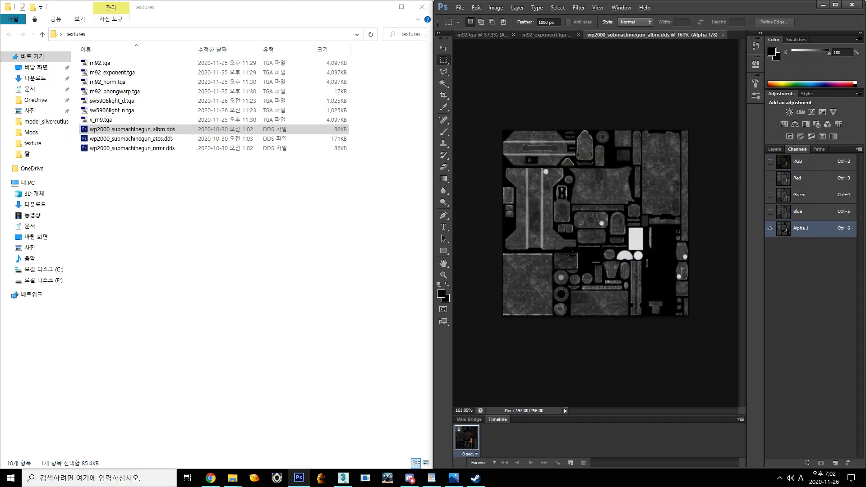
scroll(571, 256, up, 4)
scroll(571, 256, down, 2)
click(803, 166)
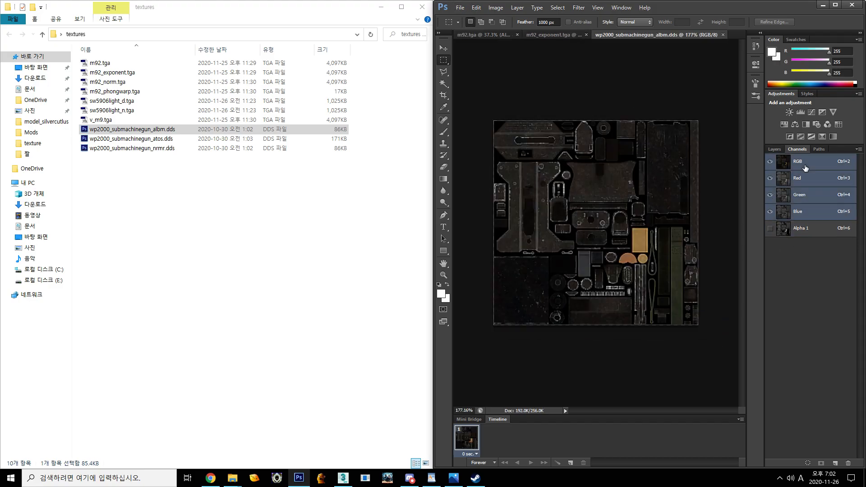
scroll(597, 253, up, 1)
scroll(597, 253, up, 1)
key(ctrl+6)
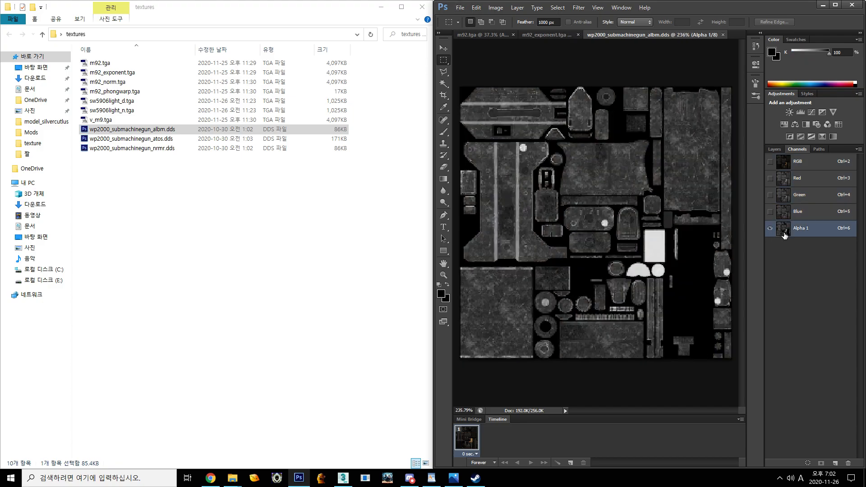
- Examine the upper part of the submachine gun texture up close in both Alpha 1 and the RGB composite
scroll(589, 265, down, 1)
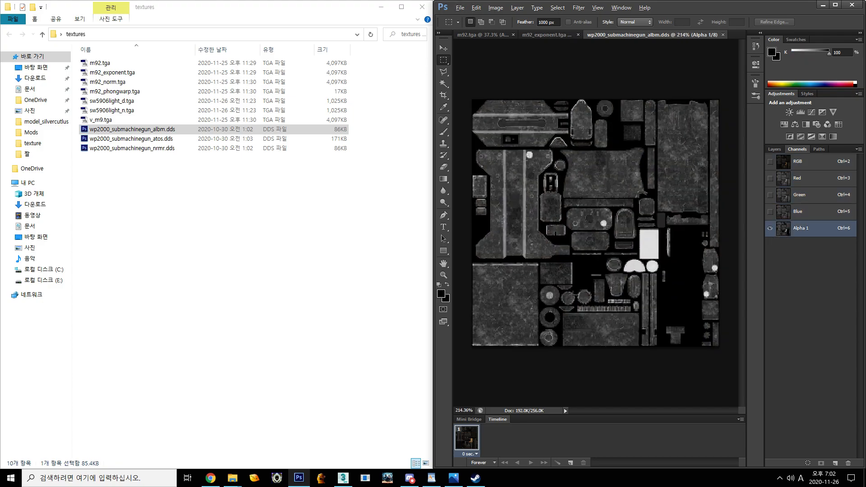
scroll(515, 182, up, 2)
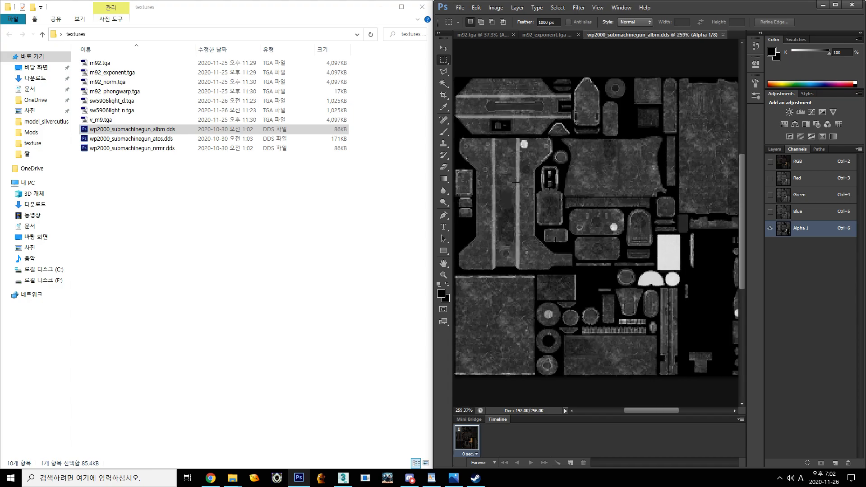
scroll(531, 177, up, 1)
scroll(548, 216, up, 1)
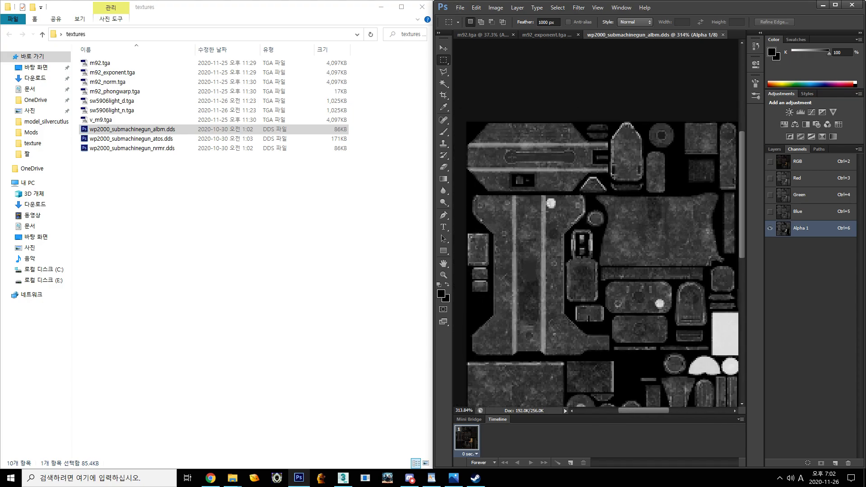
click(799, 164)
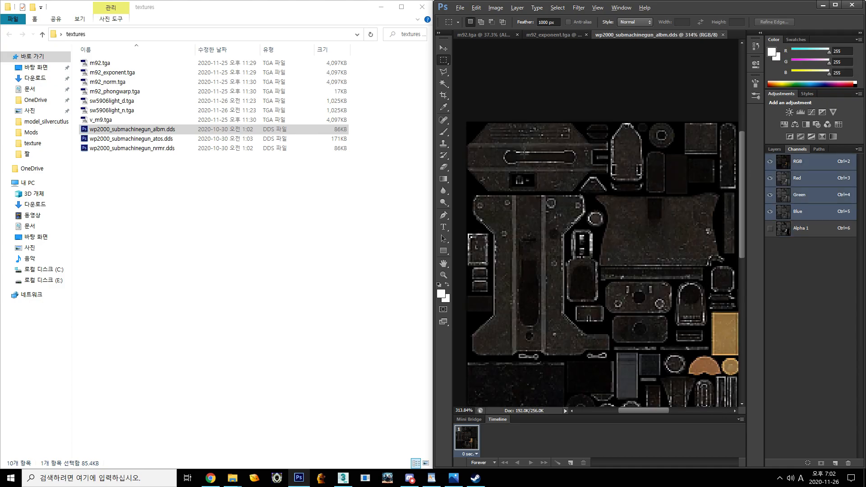
scroll(521, 157, up, 2)
key(alt)
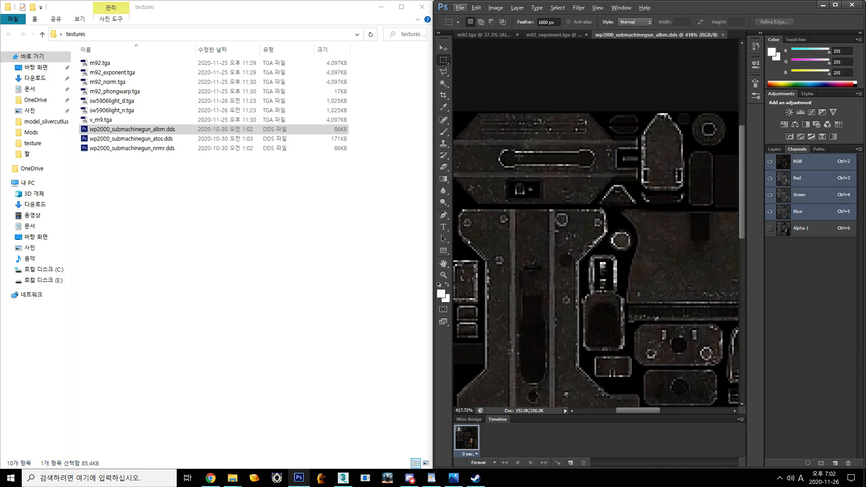
key(alt)
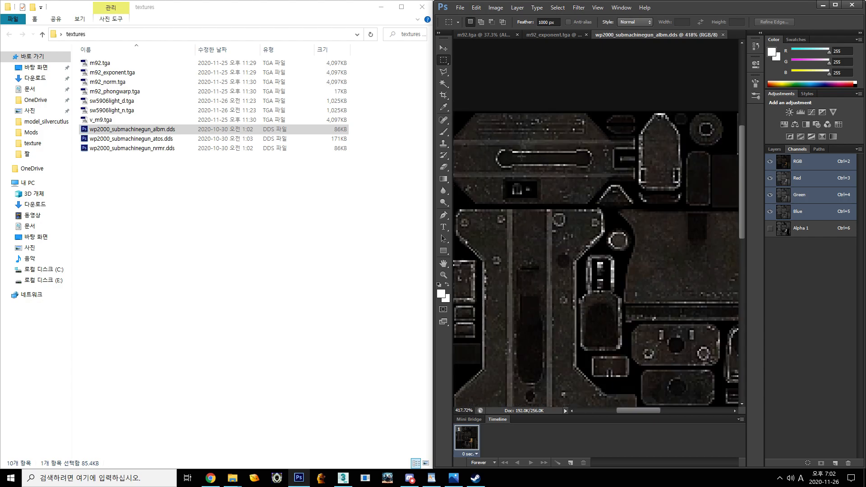
click(793, 229)
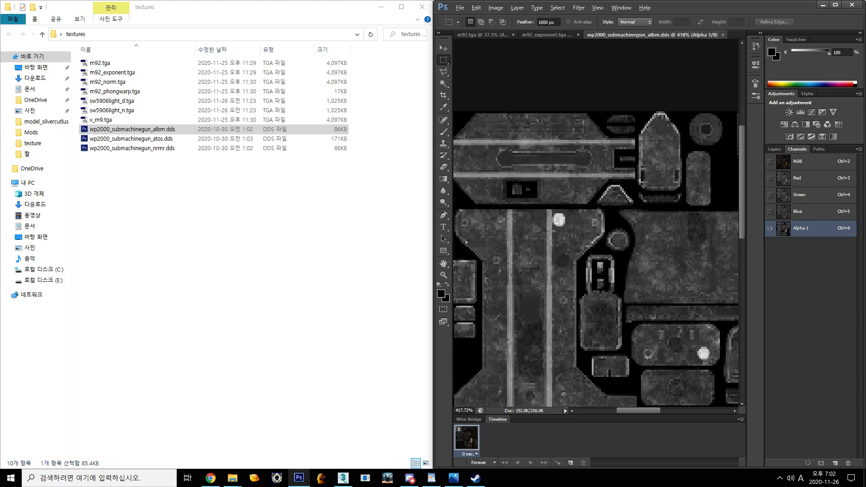
- Examine the lower part of the submachine gun texture in both the RGB composite and Alpha 1, ending on the whole alpha image
drag(627, 276, 513, 181)
drag(595, 239, 623, 186)
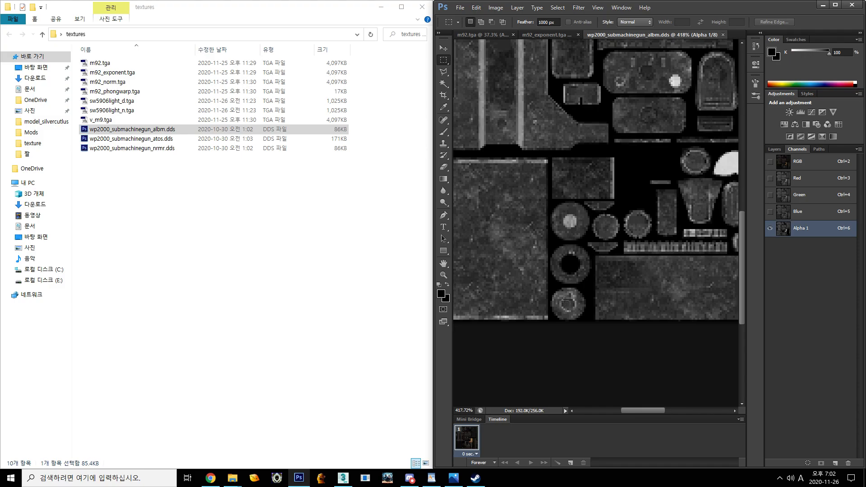
click(784, 168)
drag(566, 312, 574, 302)
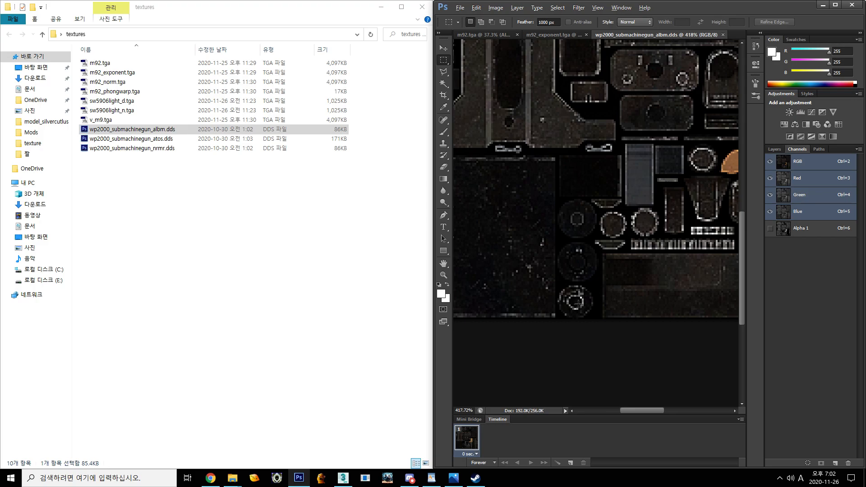
scroll(575, 298, down, 2)
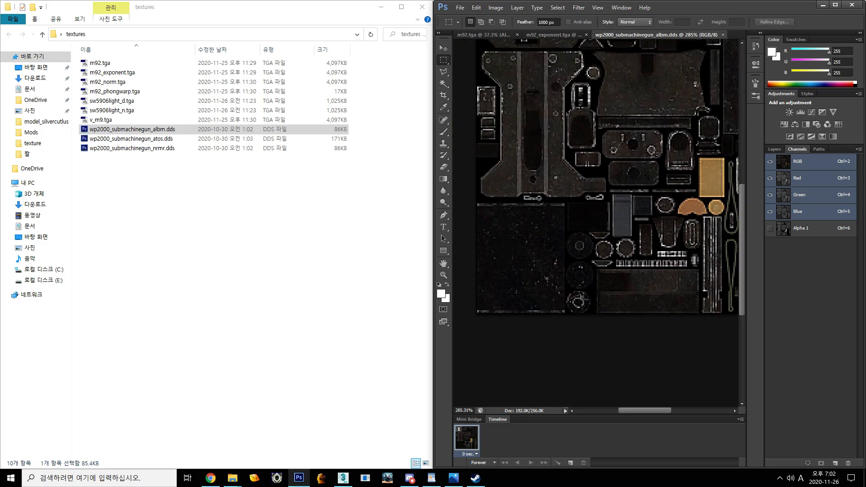
click(808, 231)
scroll(605, 310, up, 2)
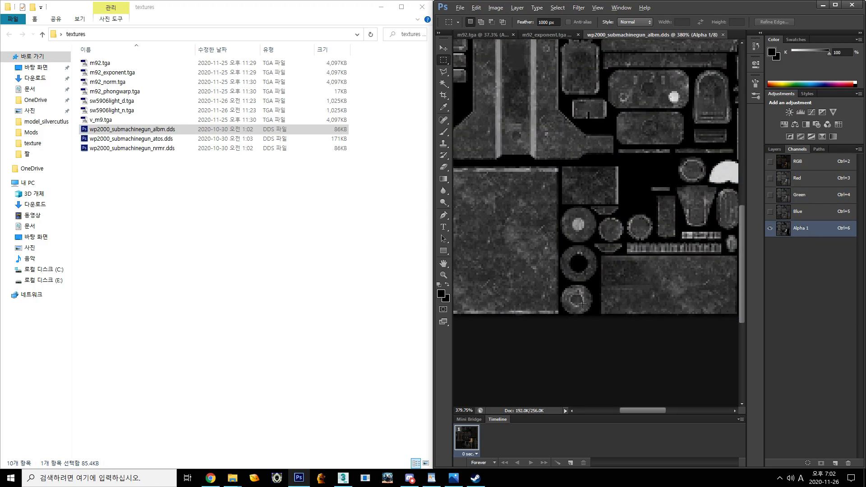
scroll(647, 289, down, 1)
scroll(627, 296, down, 1)
scroll(646, 250, down, 1)
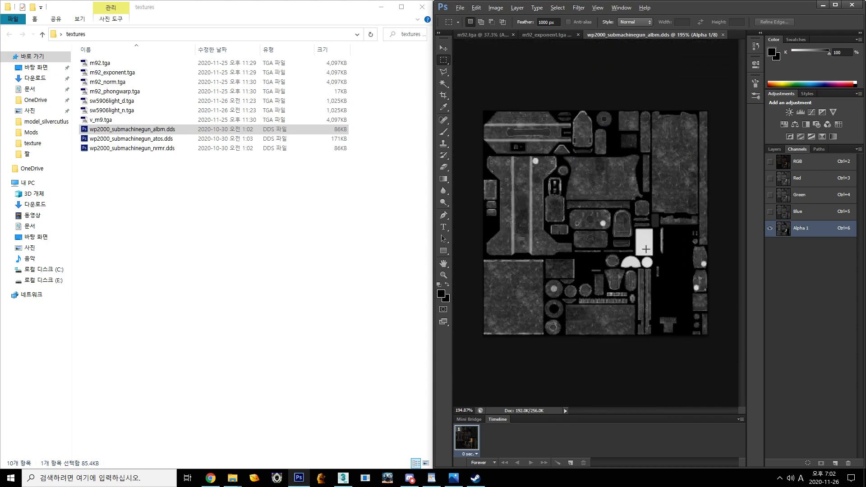
- Look over the Blue channel of m92_exponent.tga and display the RGB composite of m92.tga for comparison
key(alt)
click(556, 33)
scroll(657, 206, down, 2)
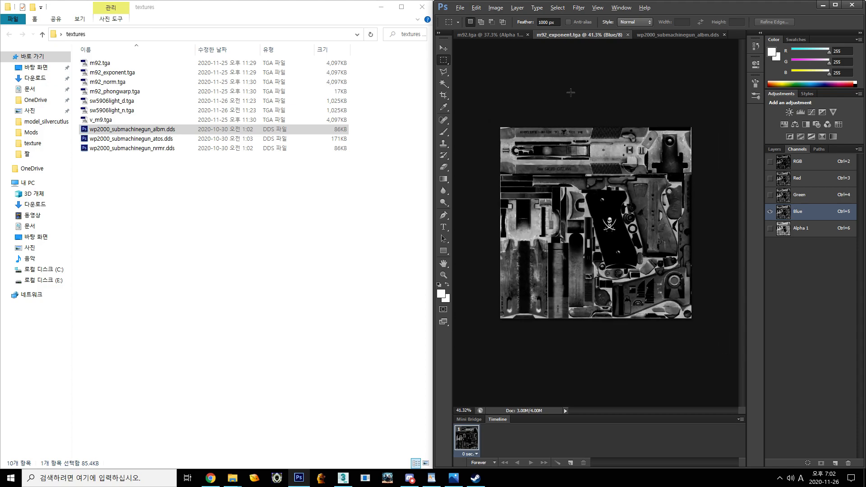
click(506, 34)
click(803, 164)
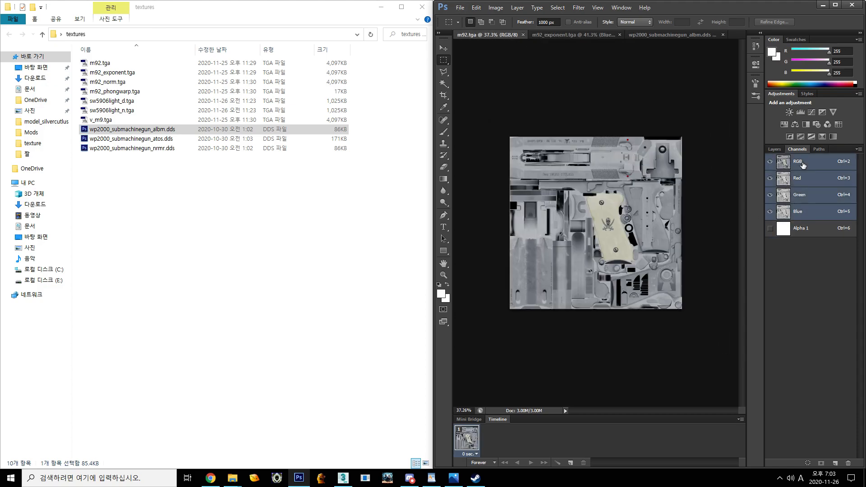
- Examine the ivory grip and the slide areas of the m92.tga color texture up close
scroll(630, 221, up, 2)
scroll(630, 221, up, 3)
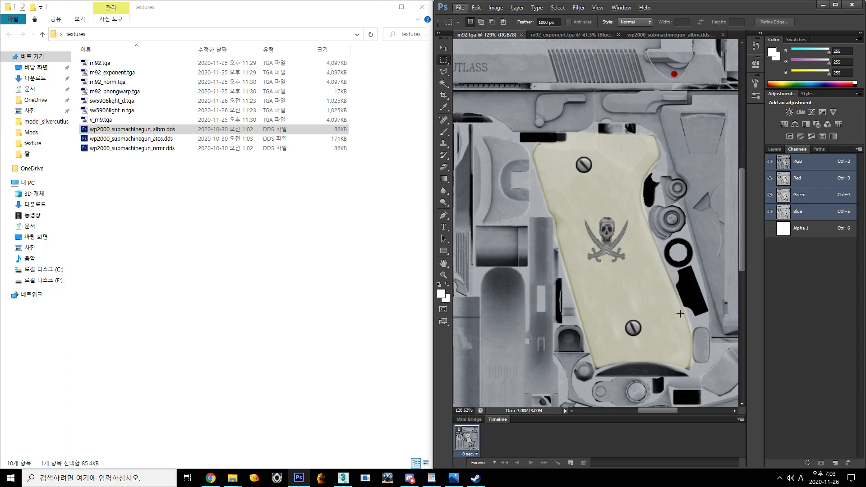
scroll(568, 205, down, 3)
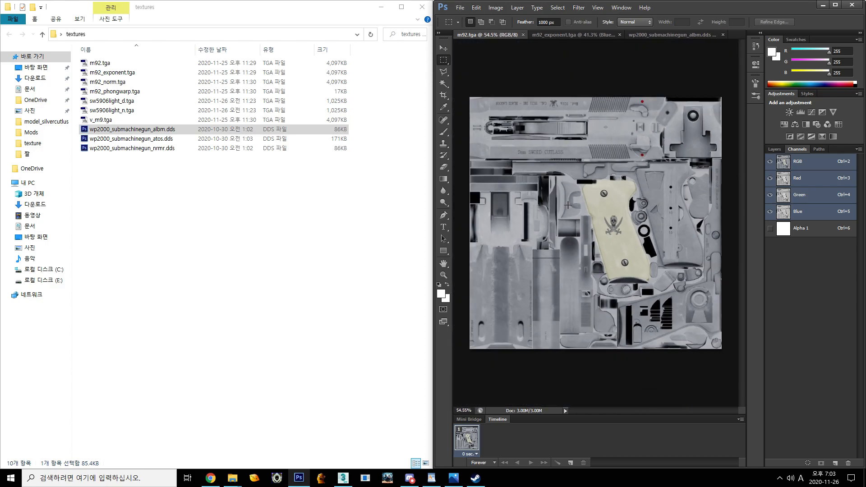
scroll(541, 213, up, 3)
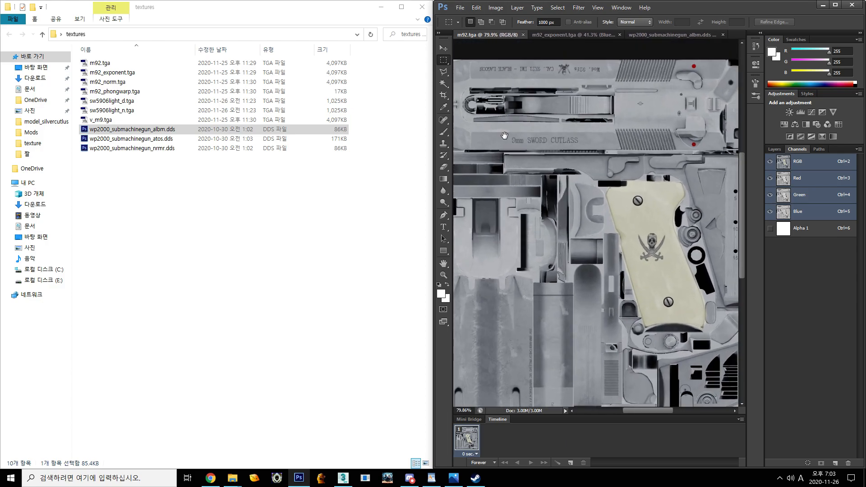
scroll(534, 153, up, 4)
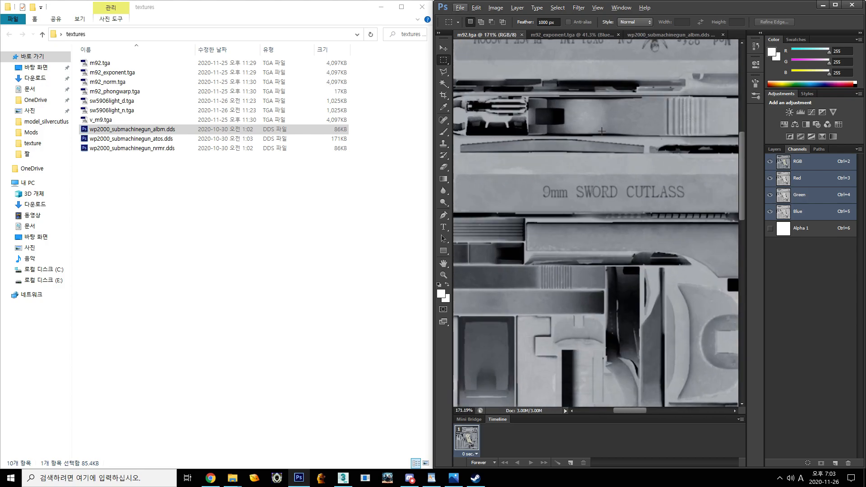
scroll(565, 132, down, 2)
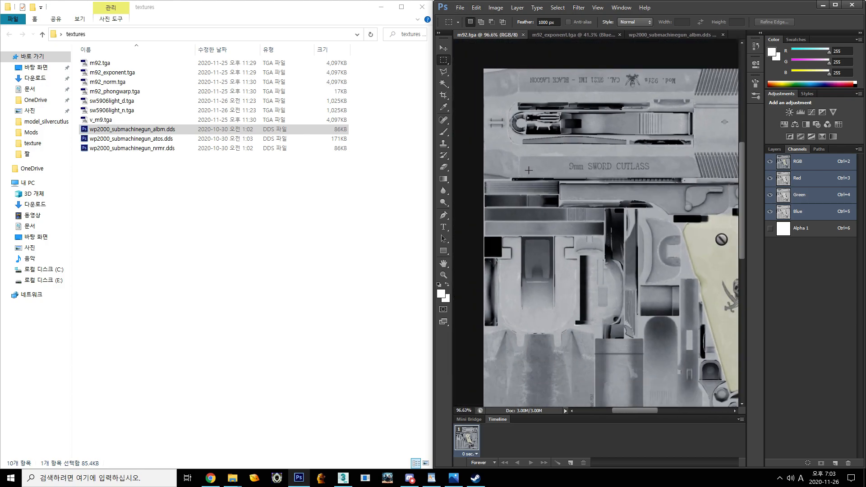
scroll(600, 199, right, 5)
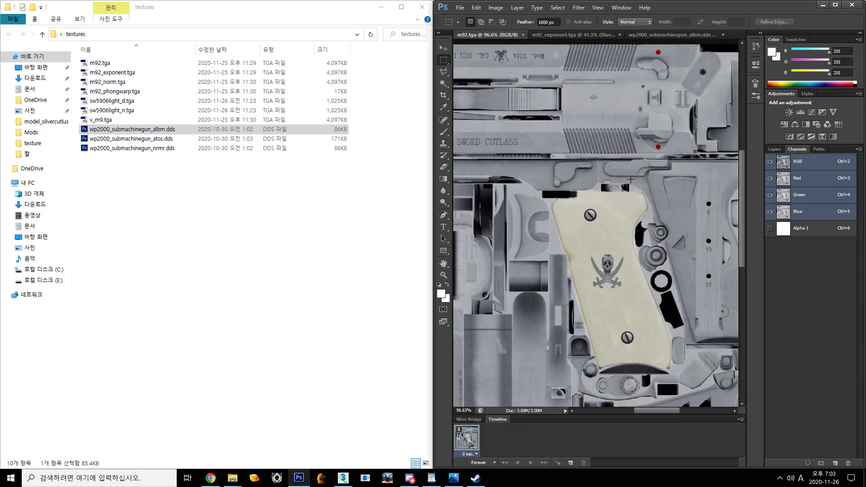
- Look over the individual color channels, the RGB composite and Alpha 1 of m92_exponent.tga
click(616, 36)
scroll(672, 234, up, 2)
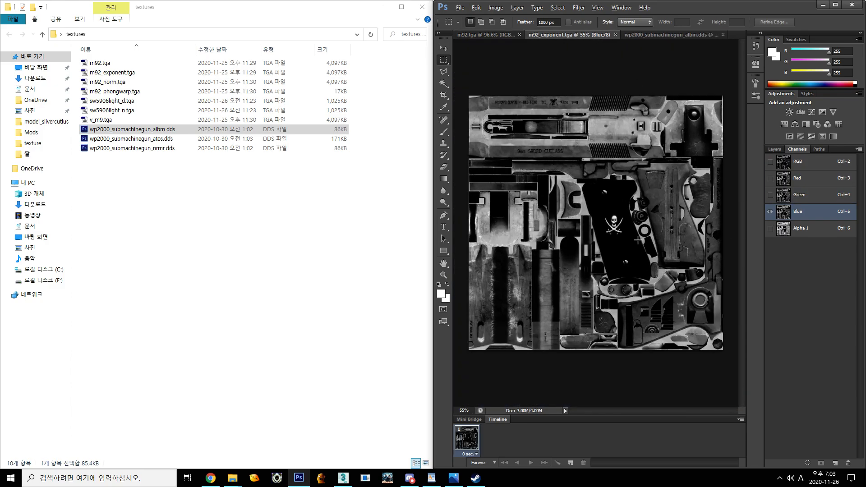
key(alt)
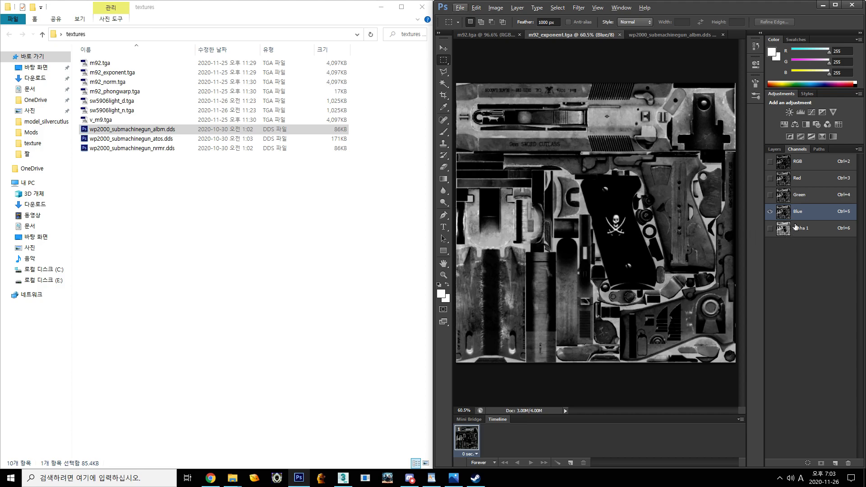
scroll(621, 223, up, 2)
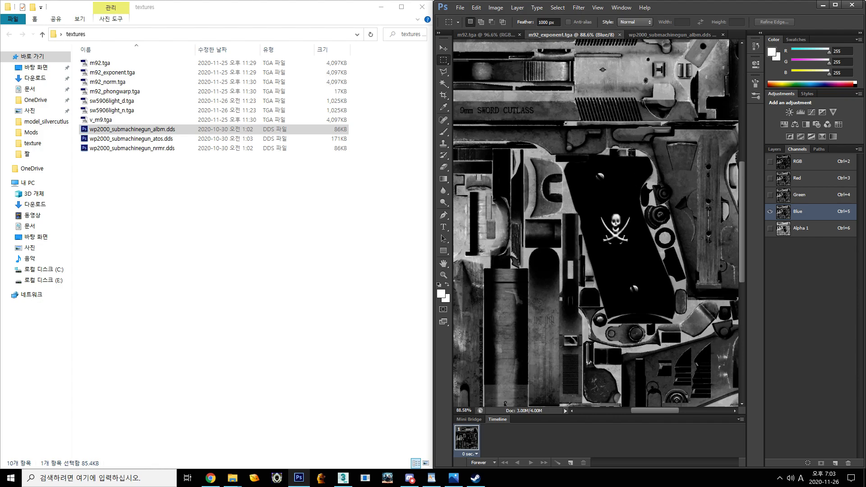
click(801, 229)
click(794, 212)
click(792, 192)
click(794, 161)
click(809, 211)
click(807, 233)
- Examine the slide, barrel and grip areas of m92_exponent.tga up close in Alpha 1
scroll(582, 279, up, 1)
scroll(567, 304, up, 1)
scroll(624, 237, up, 1)
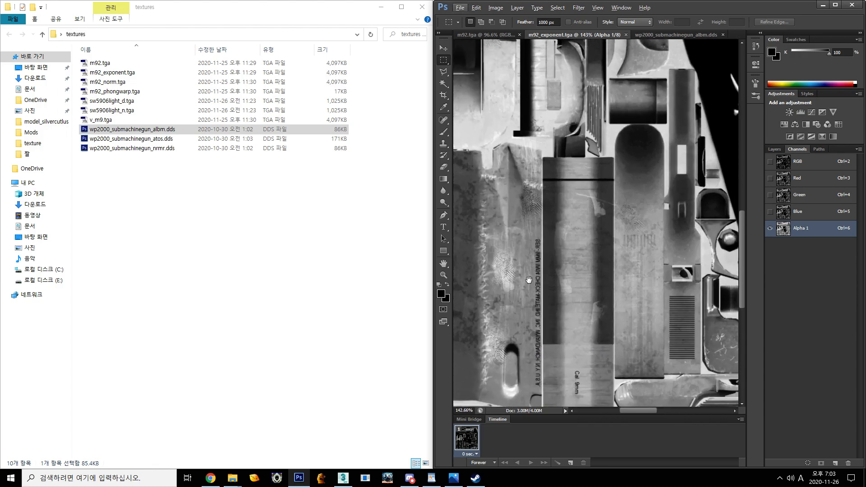
drag(531, 275, 602, 226)
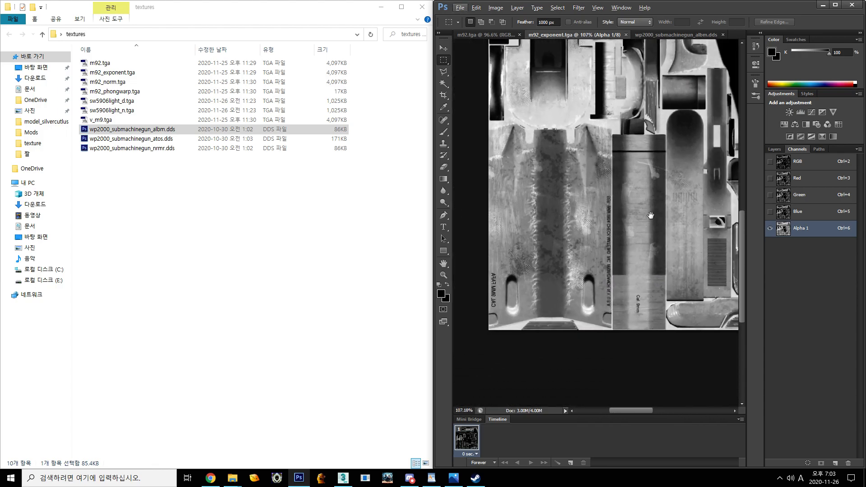
scroll(605, 230, down, 2)
scroll(618, 237, down, 1)
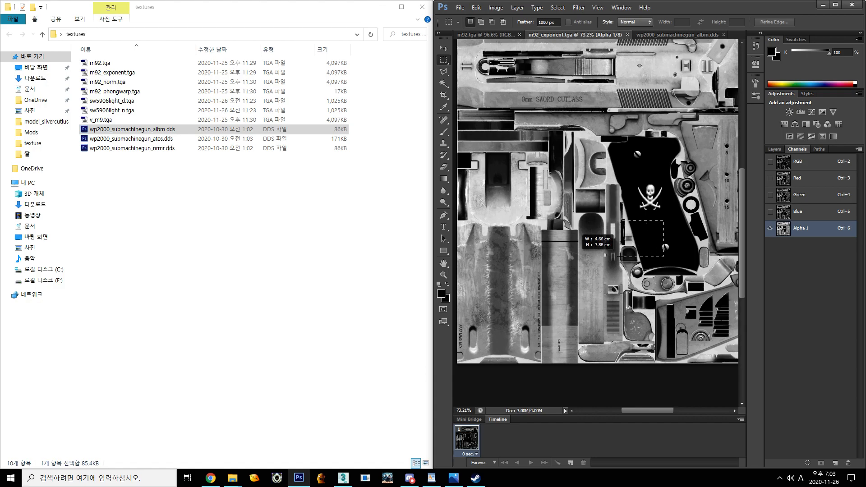
- Copy the entire Alpha 1 image of m92_exponent.tga into the Alpha 1 channel of m92.tga and invert it
scroll(647, 239, down, 2)
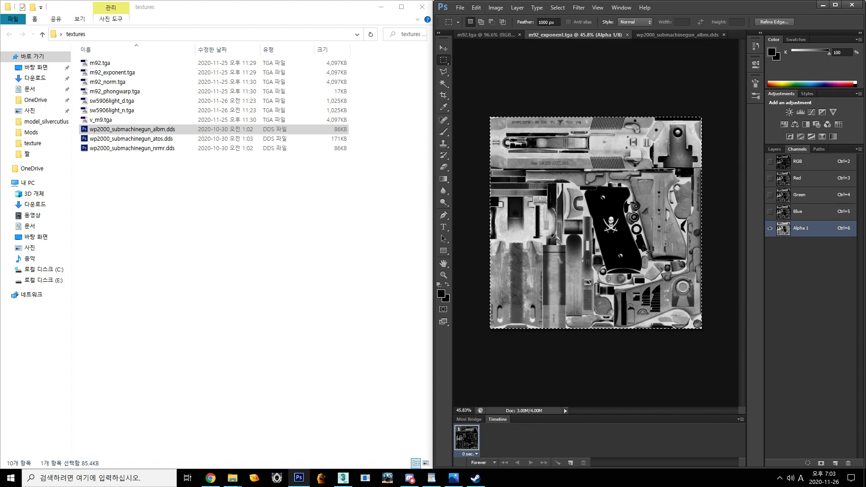
click(492, 35)
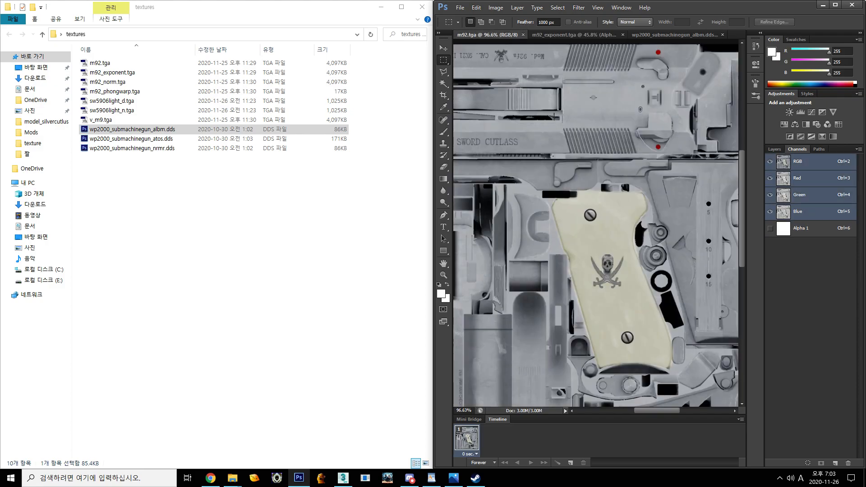
click(795, 229)
scroll(610, 227, down, 5)
key(ctrl+v)
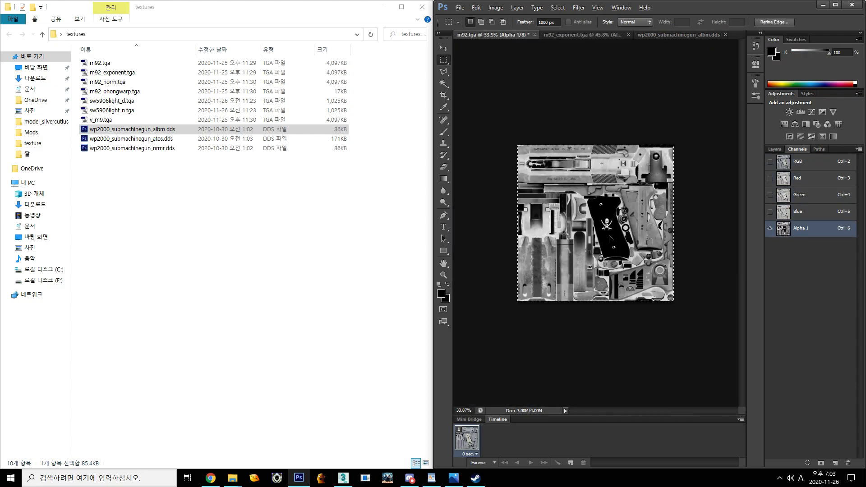
scroll(623, 232, up, 2)
key(ctrl+i)
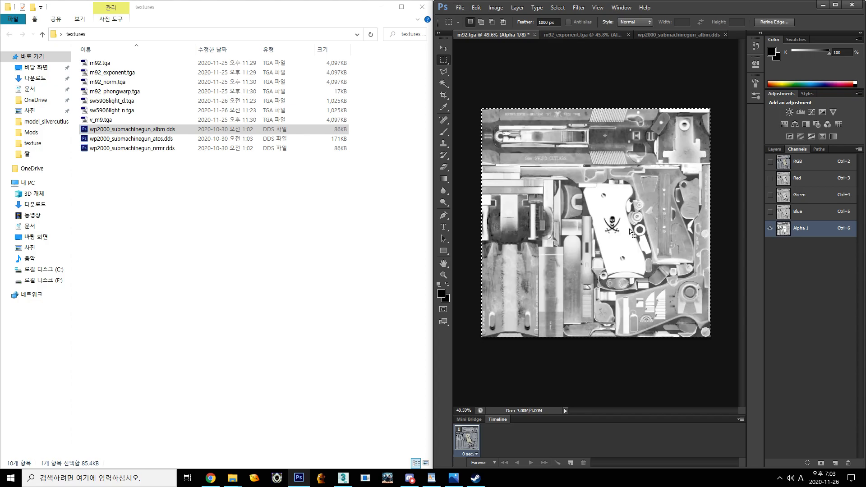
- Examine the grip, skull emblem and slide areas of the inverted Alpha 1 in m92.tga up close
scroll(650, 212, up, 4)
scroll(587, 271, up, 2)
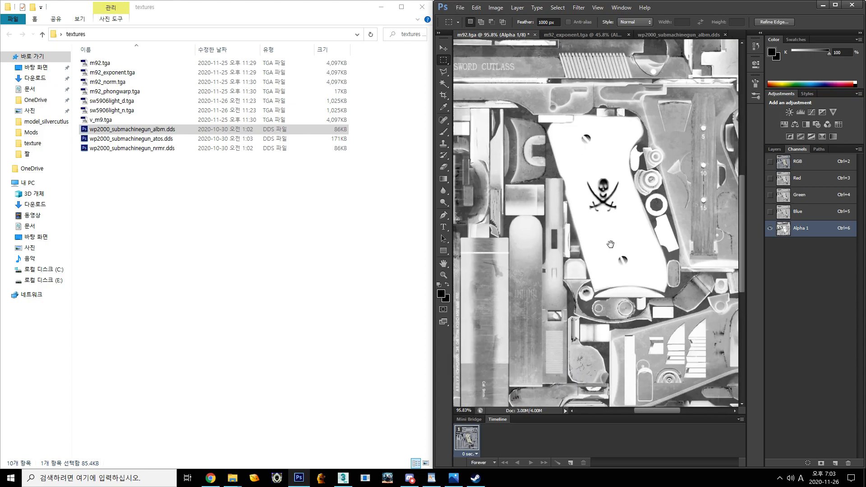
scroll(592, 256, down, 5)
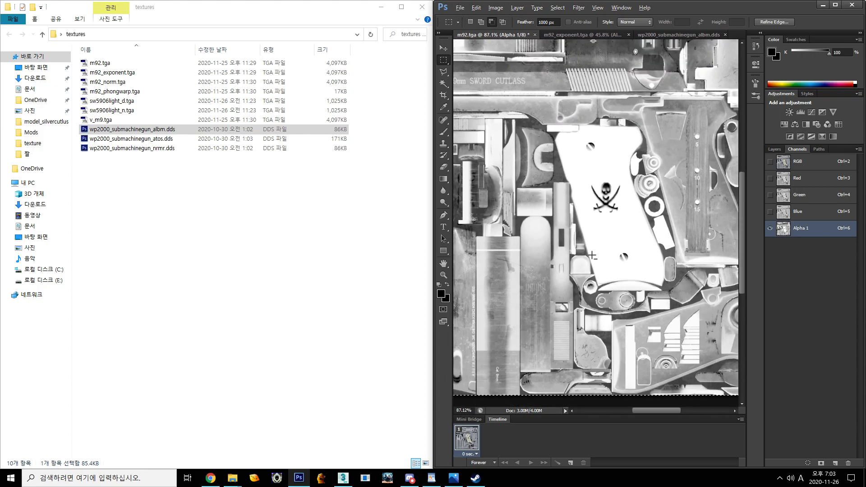
scroll(578, 149, up, 4)
scroll(578, 149, up, 3)
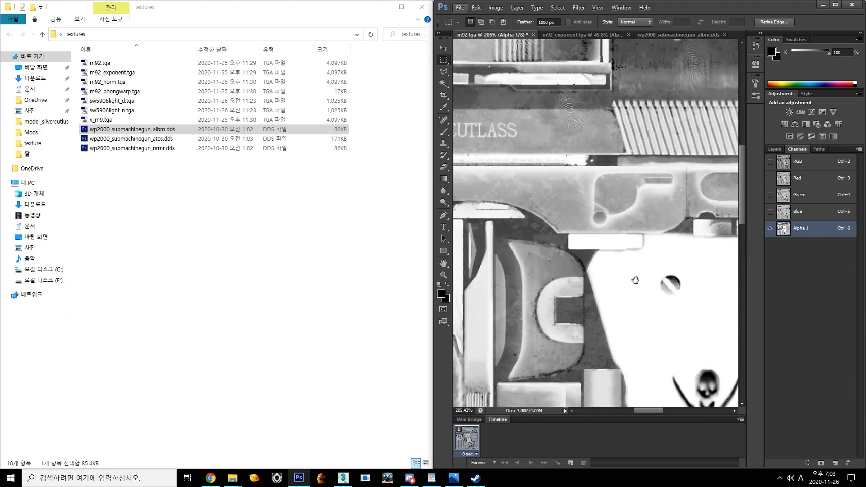
scroll(635, 280, down, 3)
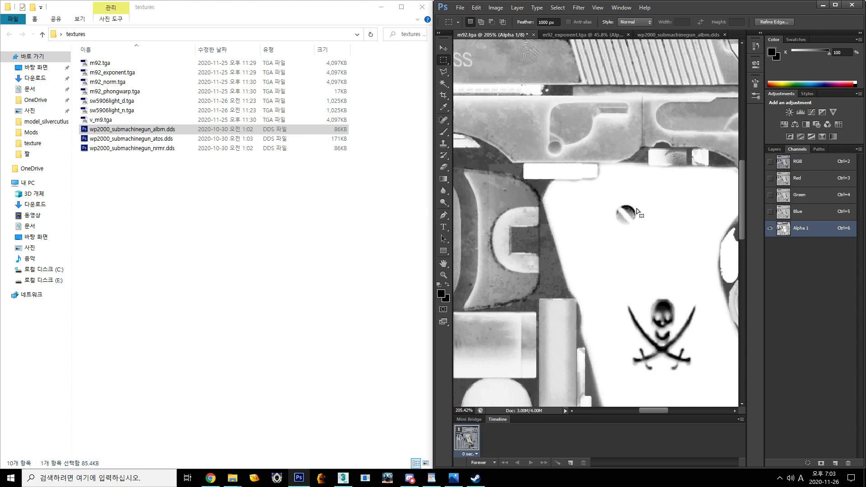
key(alt)
scroll(599, 354, down, 5)
- Compare the m92.tga RGB composite with Alpha 1 overlaid on it, ending with Alpha 1 displayed alone
click(797, 165)
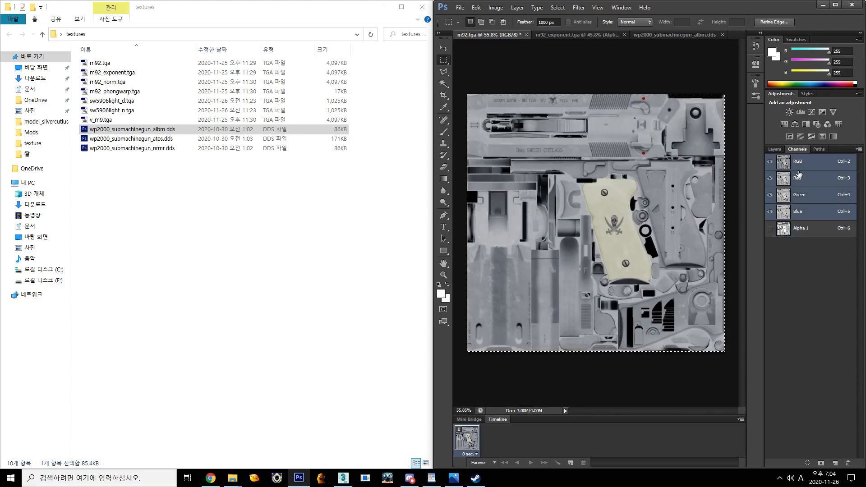
click(770, 228)
key(ctrl+plus)
click(789, 233)
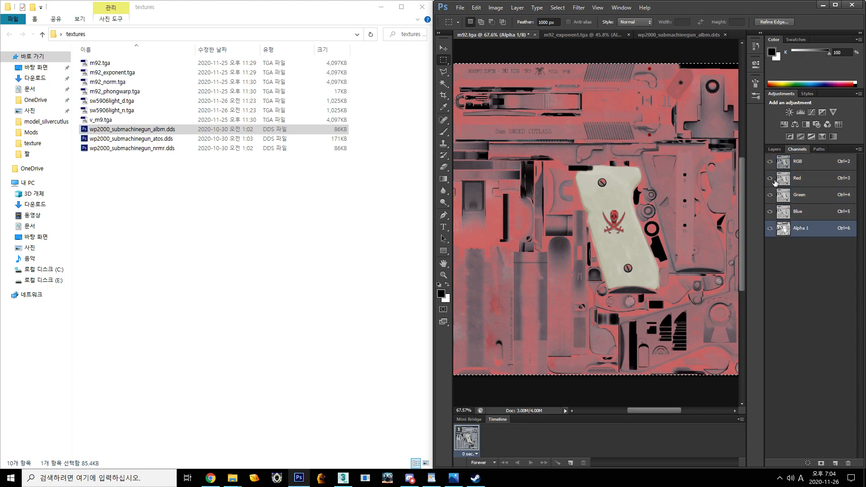
key(ctrl+6)
scroll(643, 217, down, 3)
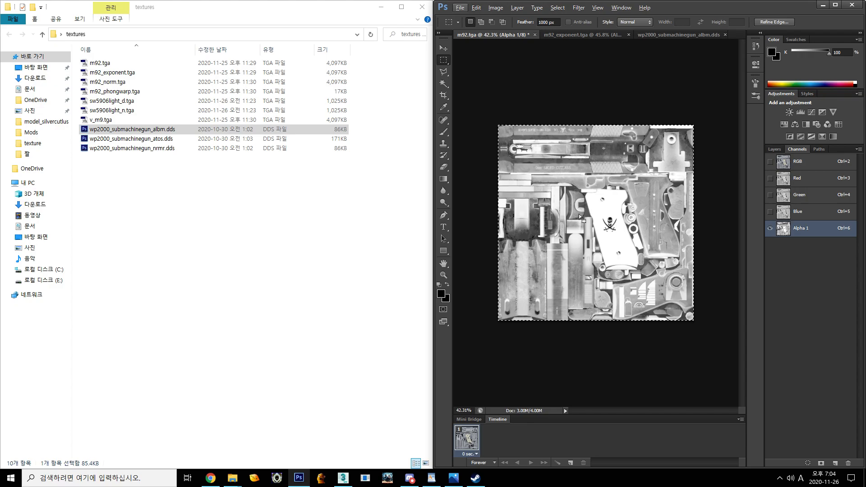
- Examine Alpha 1 of m92.tga against the RGB composite, both up close and as a whole image
scroll(605, 232, up, 3)
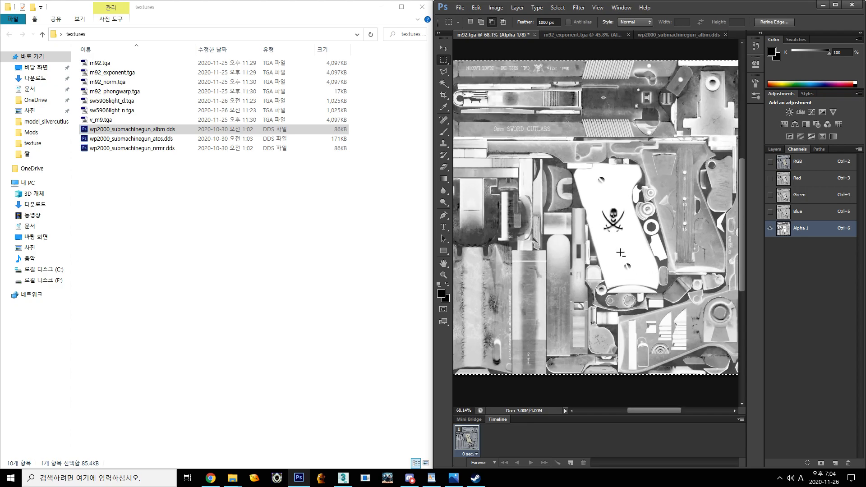
key(ctrl+2)
key(ctrl+6)
scroll(681, 223, down, 2)
key(alt)
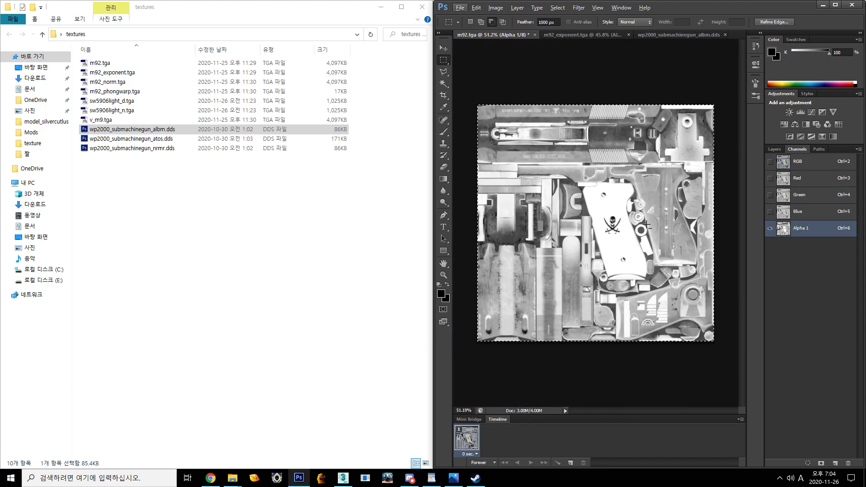
scroll(647, 224, up, 5)
scroll(628, 195, down, 5)
key(alt)
scroll(632, 226, up, 2)
scroll(635, 241, down, 2)
- Open a Brightness/Contrast adjustment on Alpha 1 of m92.tga and try brightness -138 with contrast 100
click(495, 8)
click(624, 30)
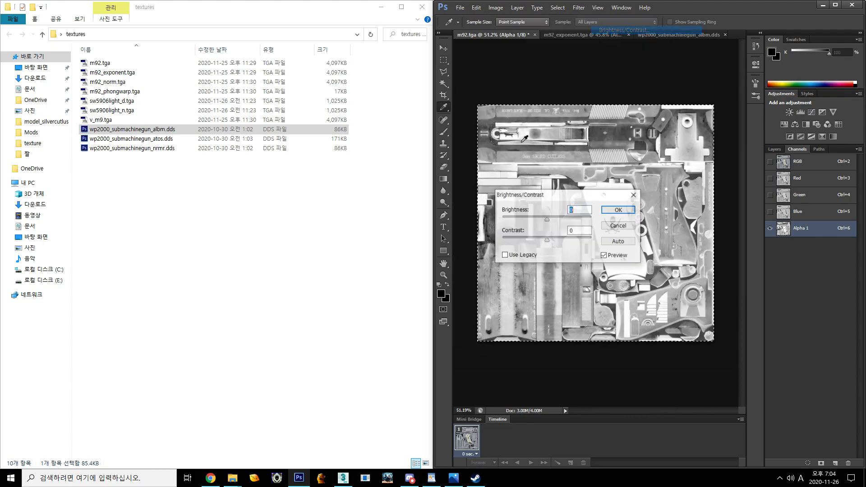
drag(229, 221, 189, 221)
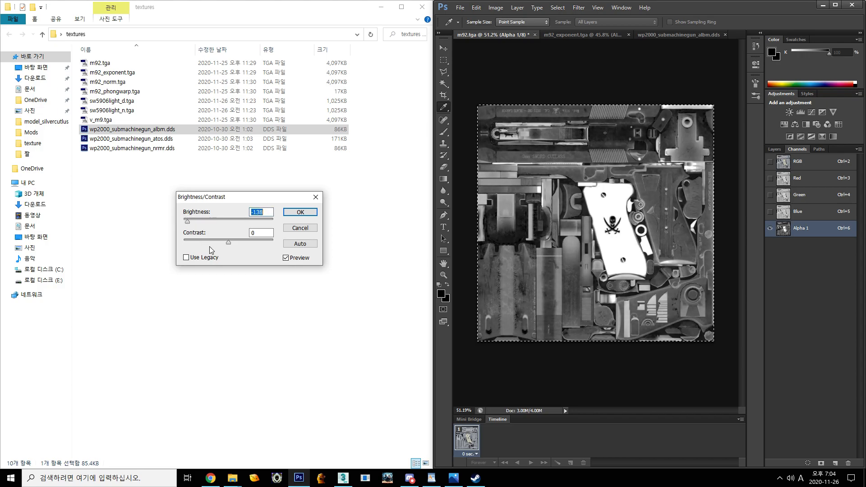
drag(230, 243, 275, 253)
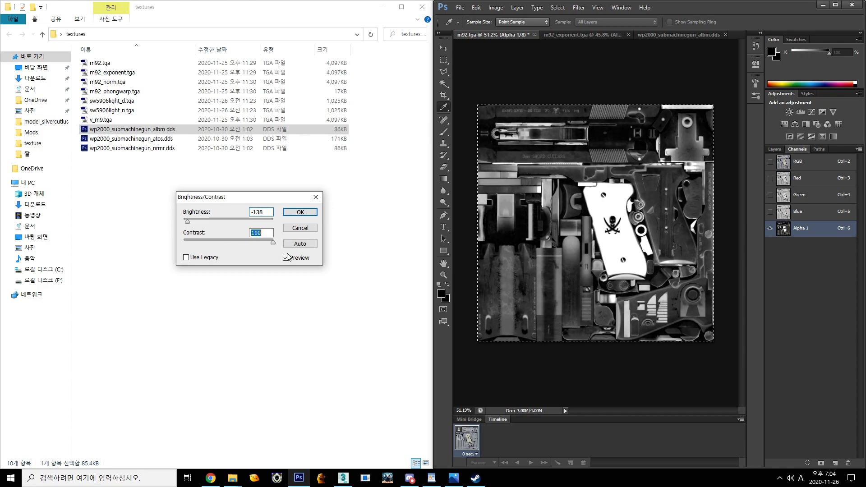
- Apply the Brightness/Contrast adjustment to Alpha 1 with brightness -56 and contrast 0
mouse_move(187, 222)
mouse_down()
mouse_move(214, 223)
mouse_move(199, 223)
mouse_up()
drag(273, 242, 223, 239)
text(0)
mouse_move(201, 221)
mouse_down()
mouse_move(228, 222)
mouse_move(207, 224)
mouse_up()
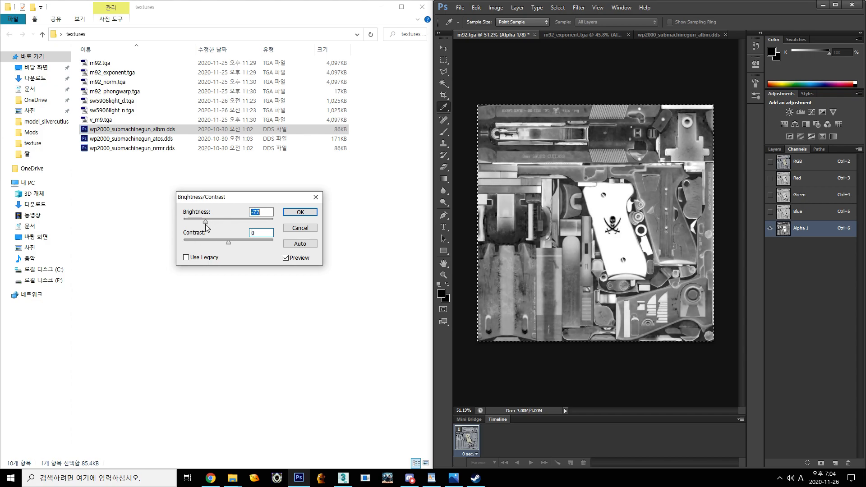
drag(205, 223, 213, 226)
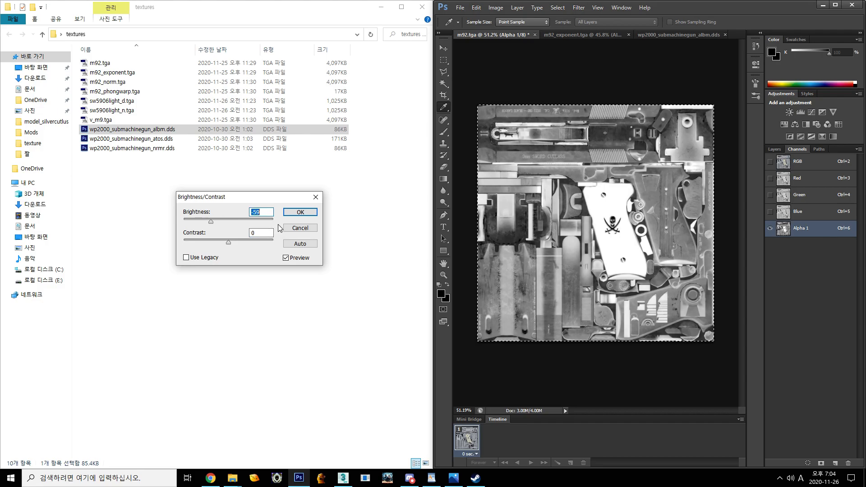
text(0)
drag(232, 222, 213, 224)
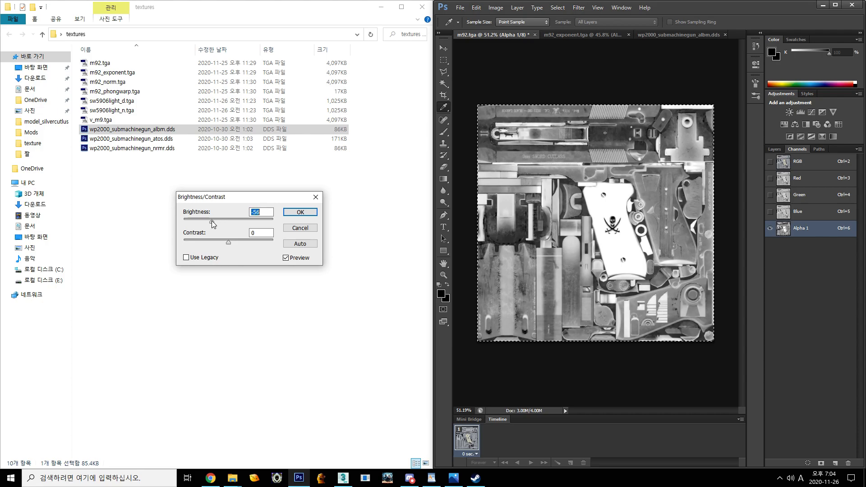
click(300, 212)
key(m)
scroll(558, 37, down, 2)
- Compare with Alpha 1 of m92_exponent.tga, ending on the m92.tga RGB composite with its alpha overlay hidden
click(559, 36)
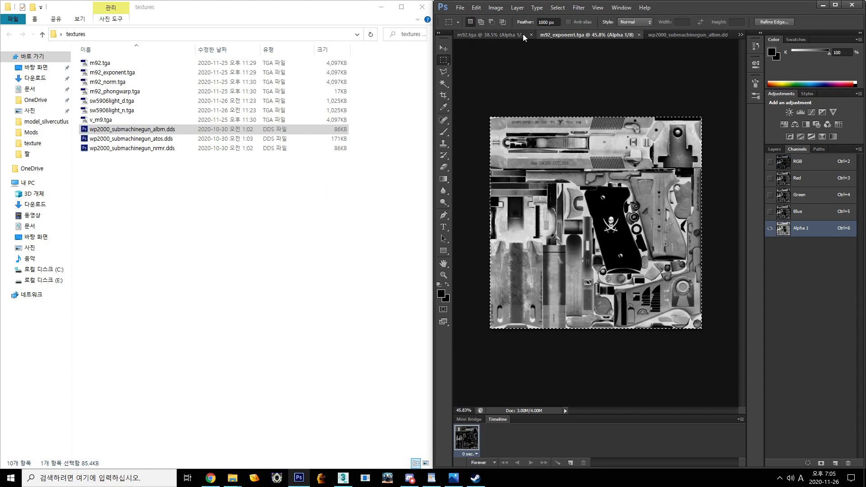
click(503, 37)
click(842, 163)
click(770, 229)
click(770, 228)
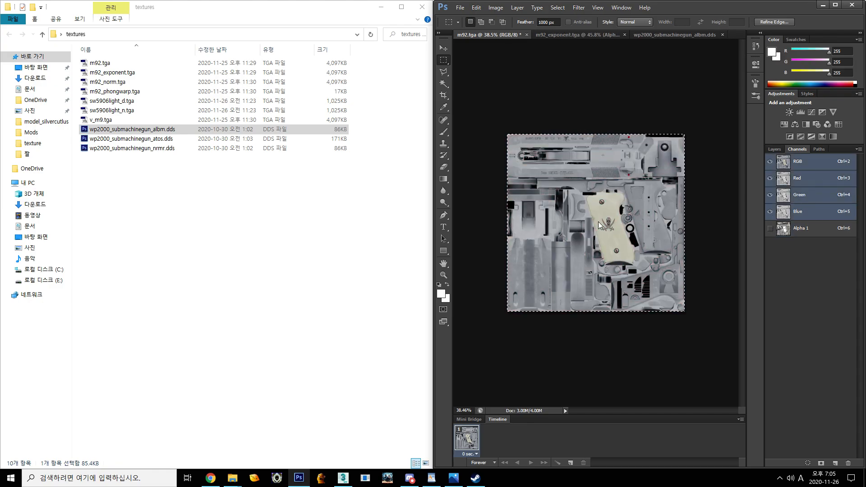
key(ctrl+alt+shift+s)
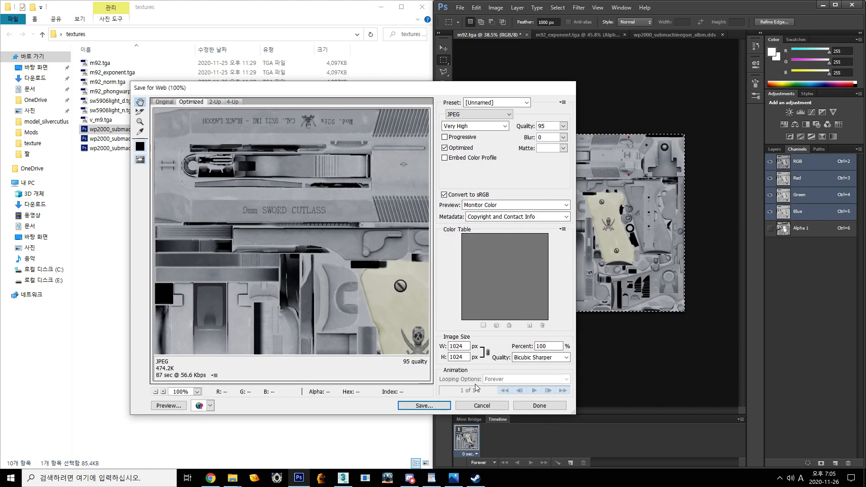
click(482, 405)
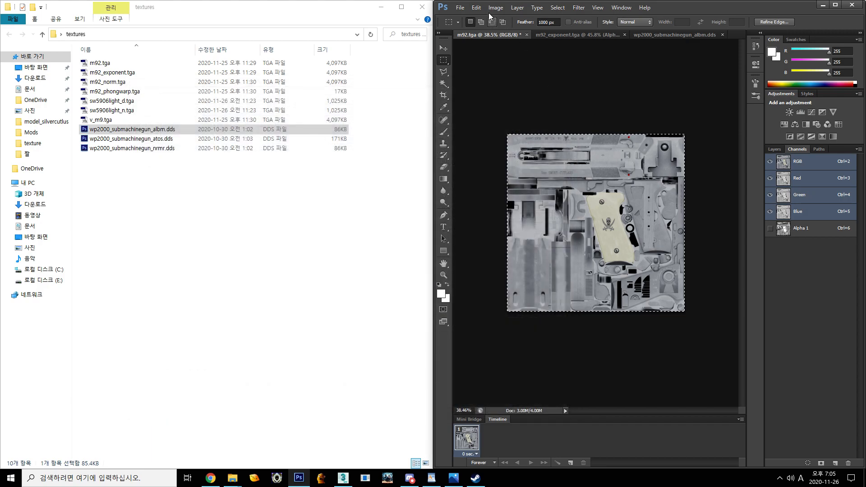
click(460, 8)
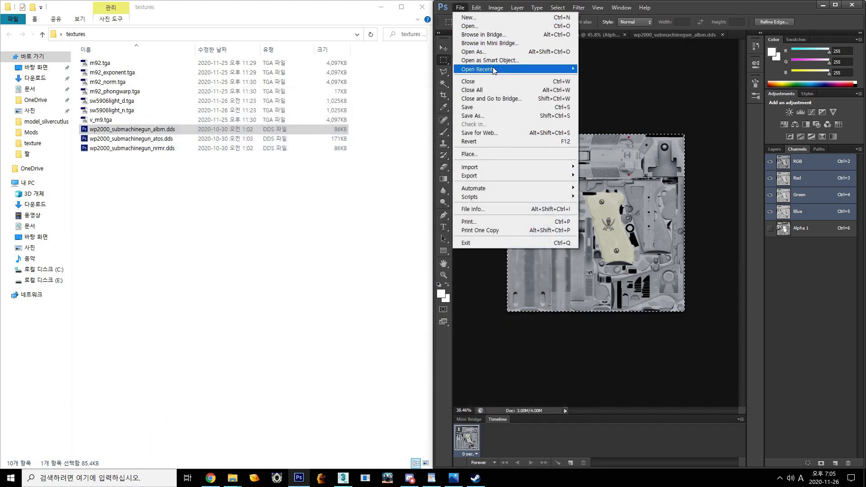
click(500, 115)
drag(622, 74, 318, 112)
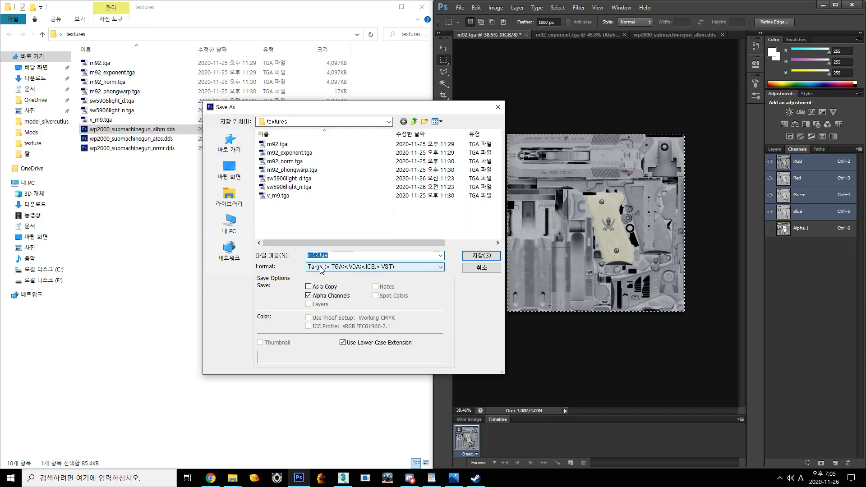
click(403, 266)
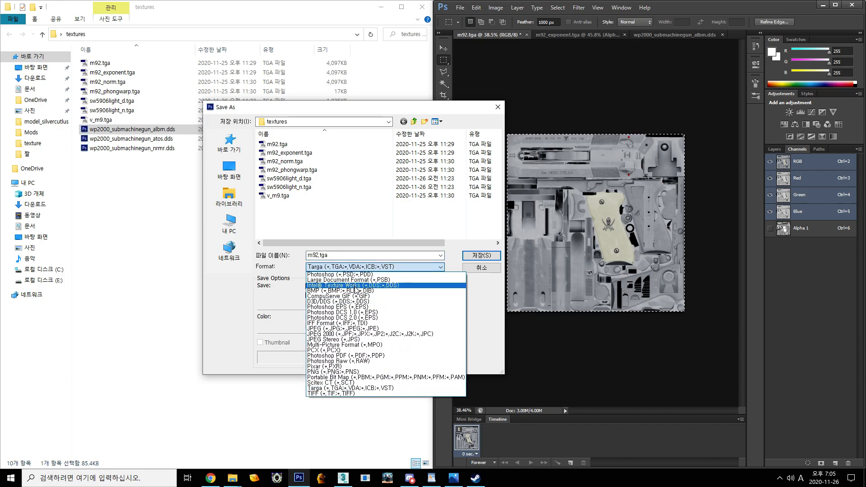
click(356, 286)
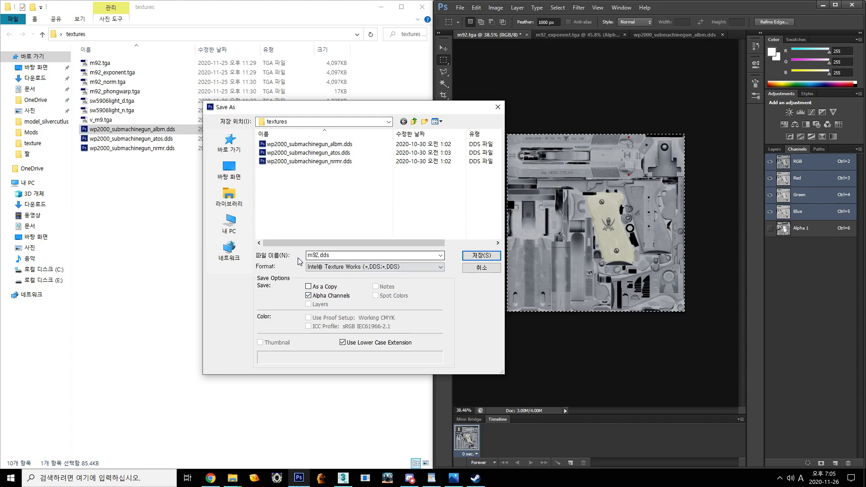
click(233, 170)
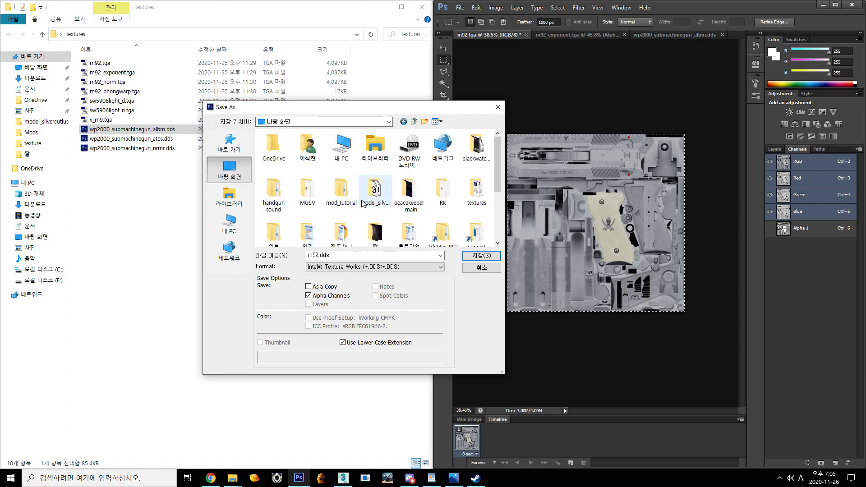
double_click(467, 196)
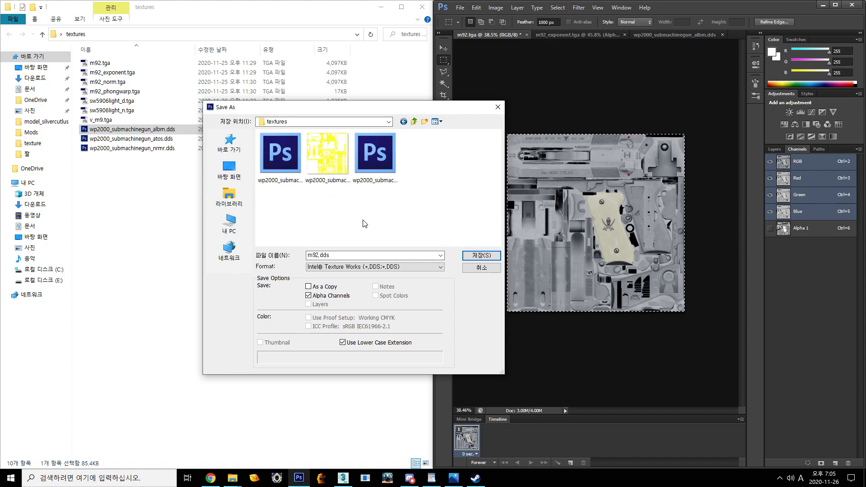
click(414, 122)
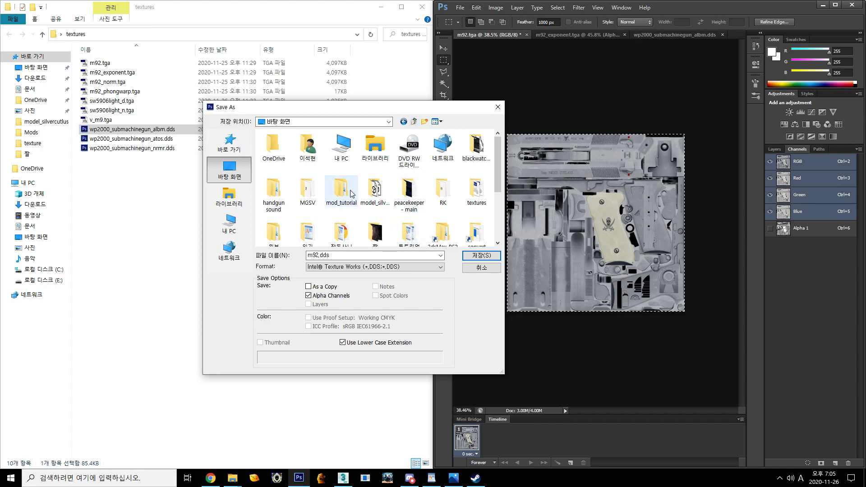
double_click(363, 192)
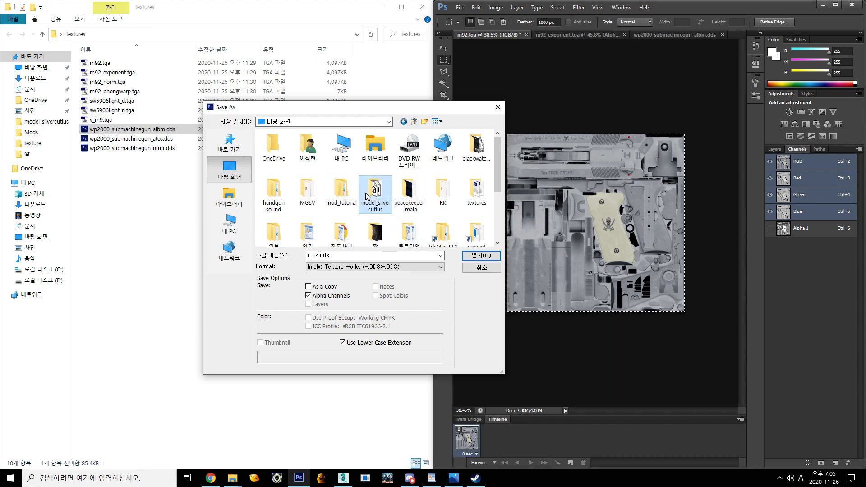
click(414, 122)
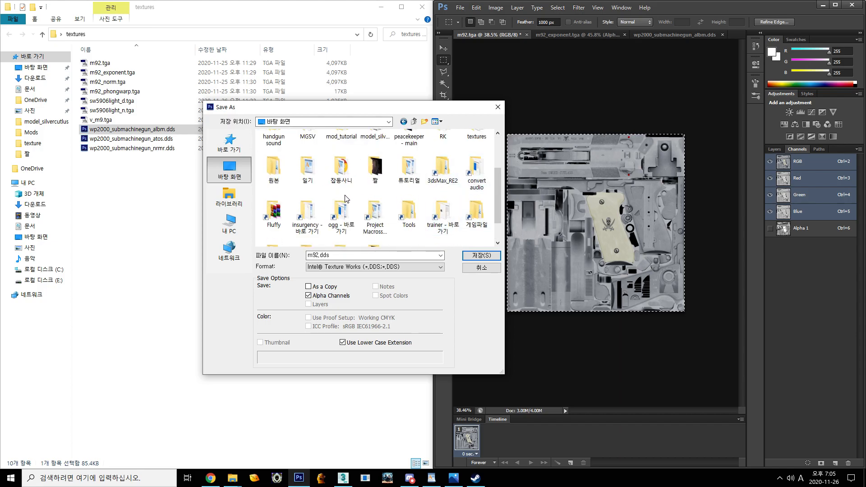
click(469, 256)
- Save the edited m92 texture as a 32 bits/pixel Targa file named m92_albm in the textures folder
click(460, 7)
click(485, 116)
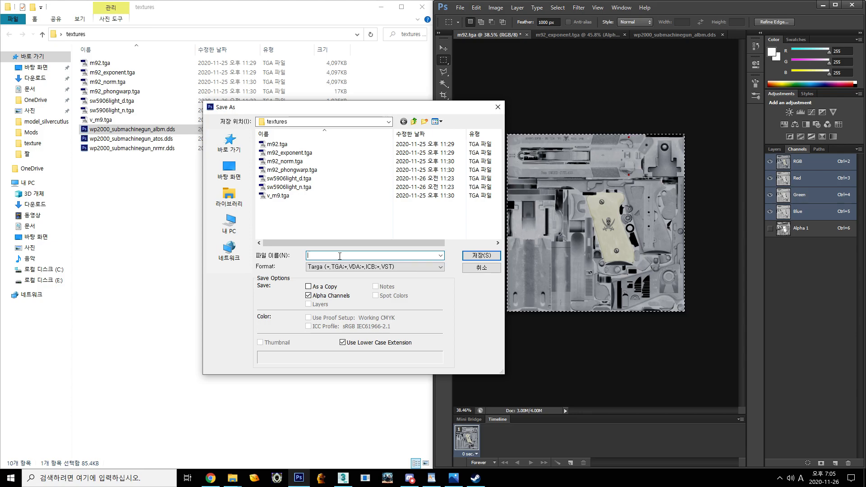
text(m)
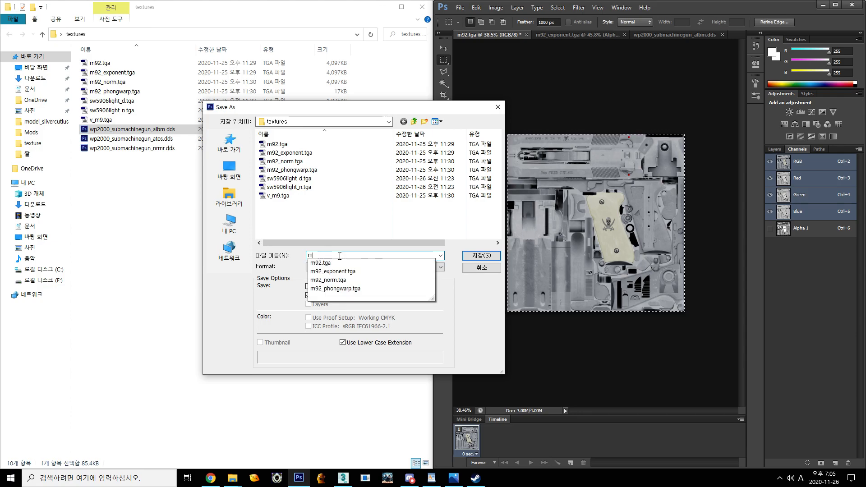
text(92_albm)
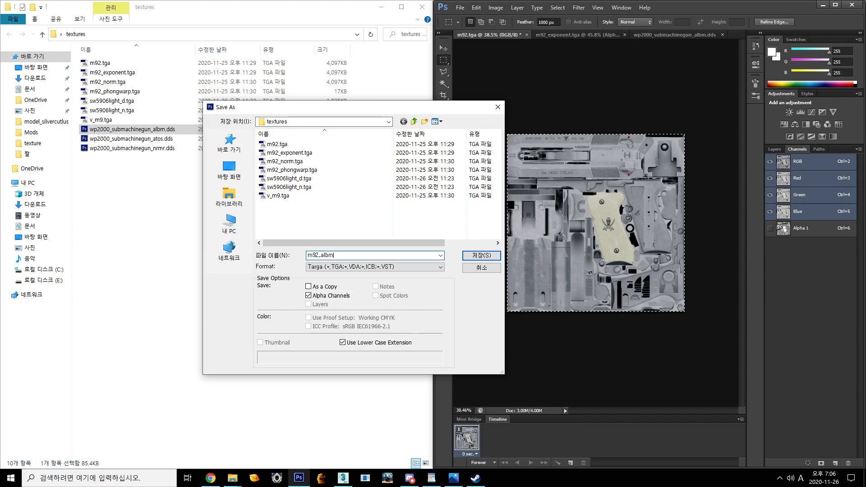
key(Return)
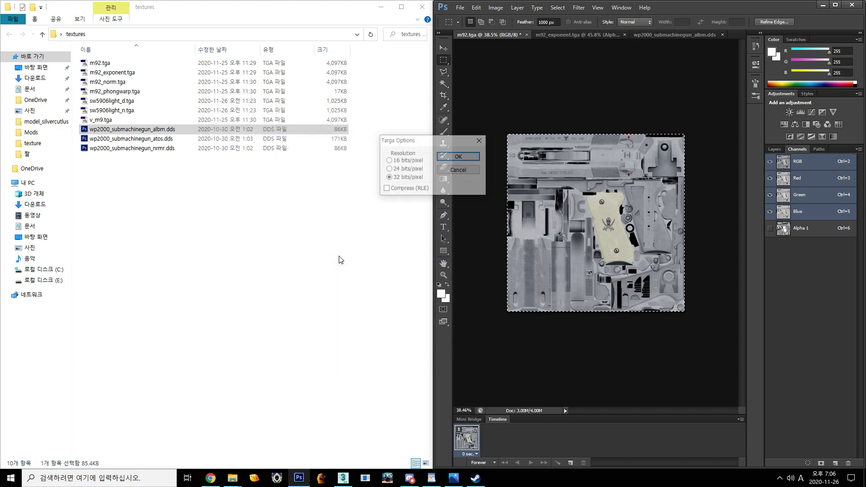
key(Return)
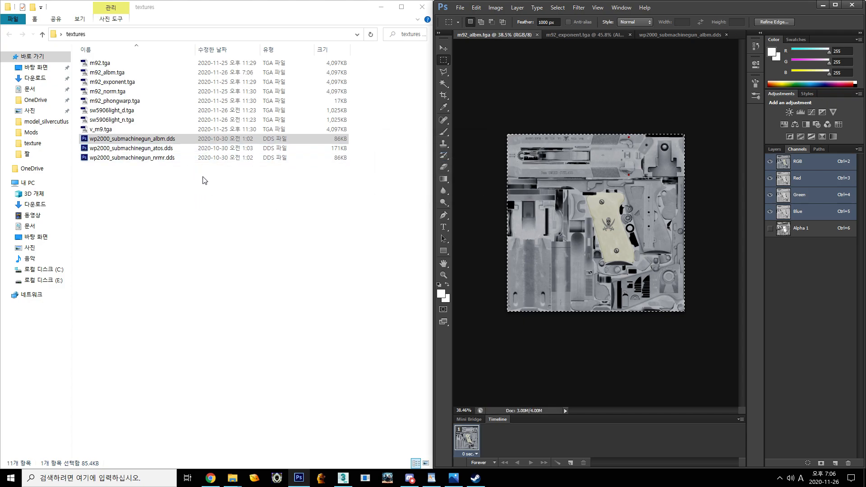
- Open m92_norm.tga from the textures folder in Photoshop, allowing the app to make changes to the device
click(184, 247)
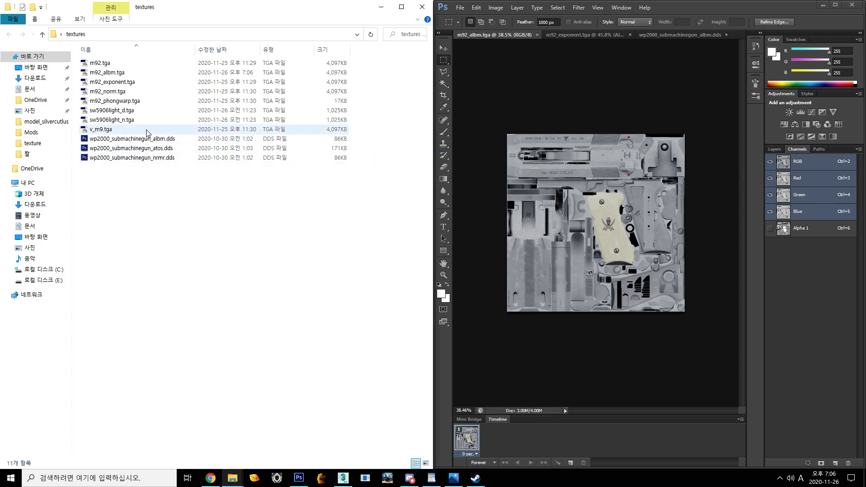
click(131, 73)
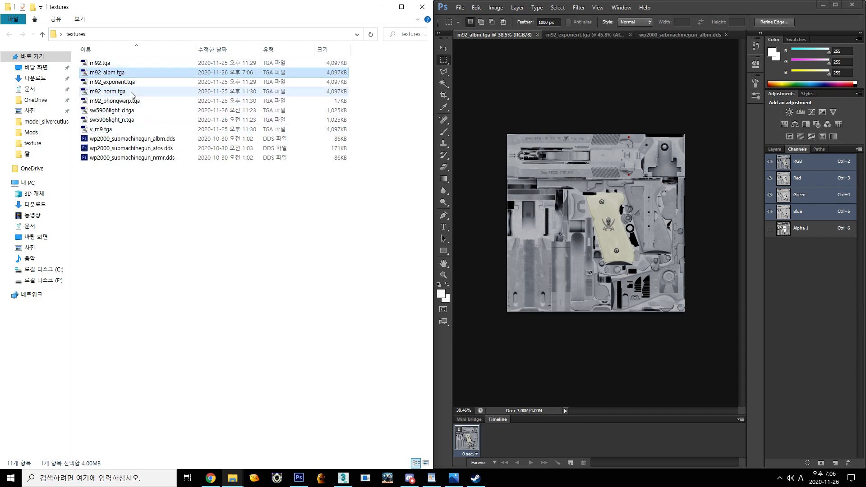
double_click(131, 93)
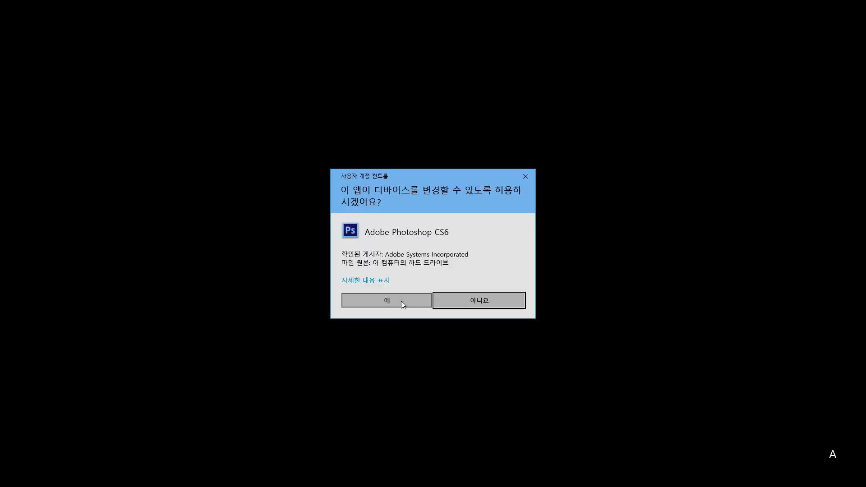
click(402, 301)
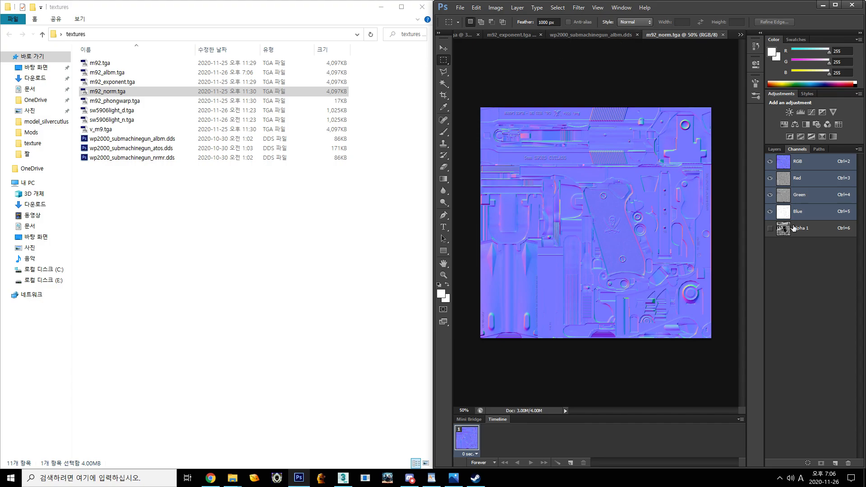
- Examine Alpha 1 of m92_norm.tga up close across the slide, frame and grip areas, and as a larger view
click(818, 231)
scroll(573, 334, up, 4)
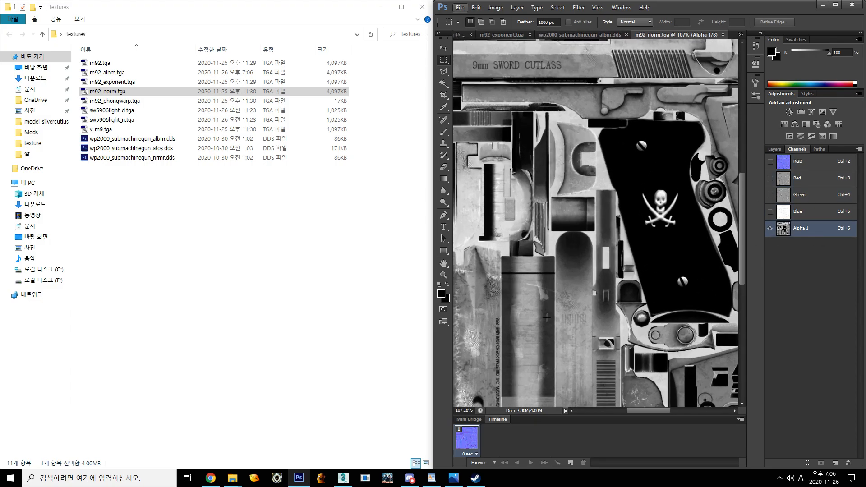
scroll(550, 321, up, 4)
drag(614, 282, 663, 237)
scroll(550, 171, down, 4)
scroll(522, 242, up, 3)
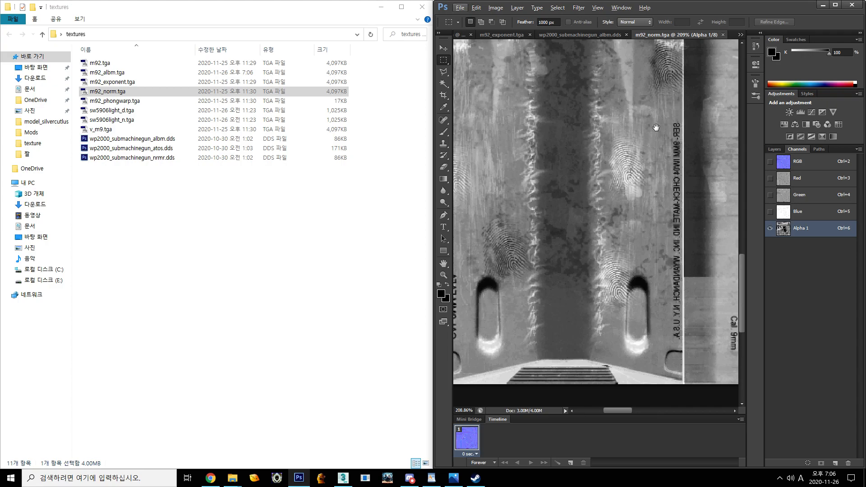
scroll(656, 128, down, 4)
scroll(643, 187, down, 1)
drag(643, 187, 603, 255)
scroll(639, 208, up, 3)
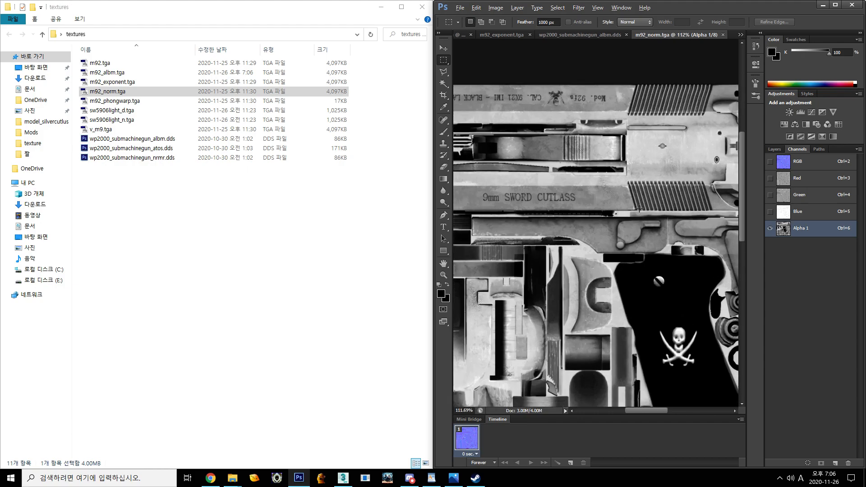
drag(690, 293, 570, 252)
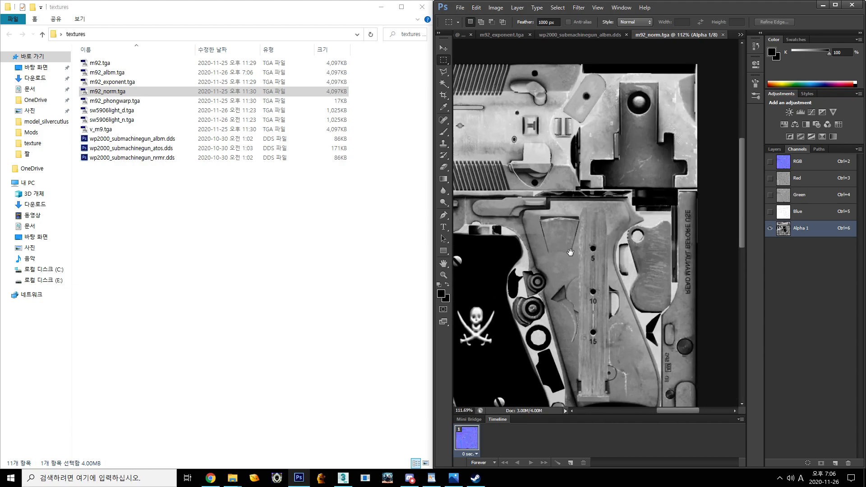
scroll(630, 235, up, 6)
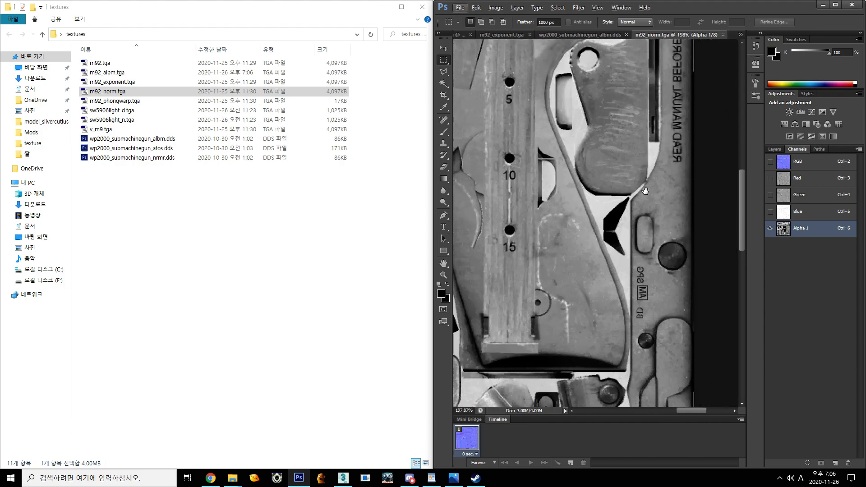
scroll(645, 193, down, 3)
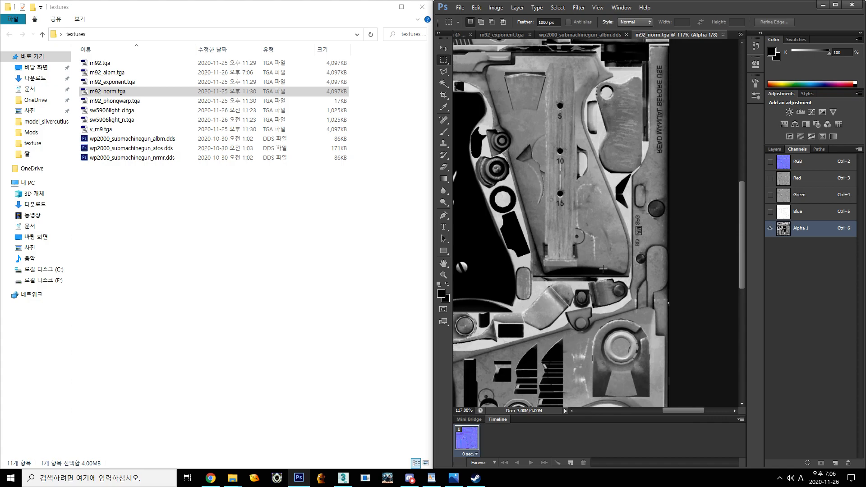
scroll(623, 297, up, 5)
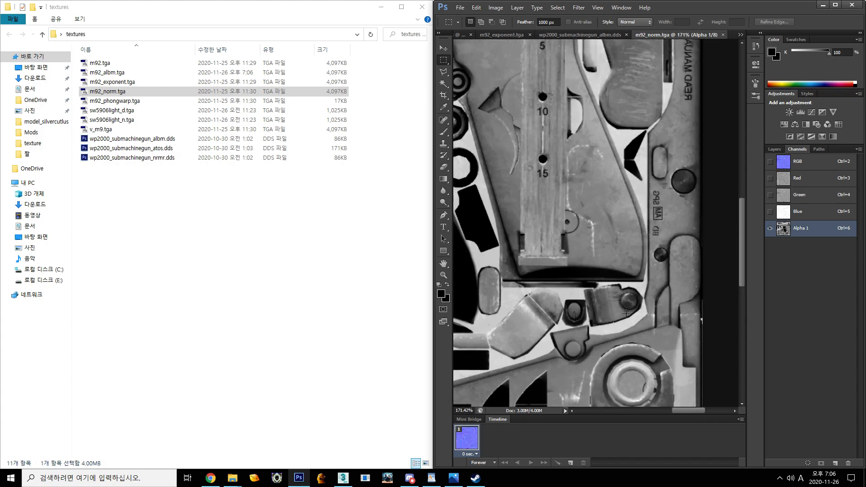
scroll(623, 297, down, 13)
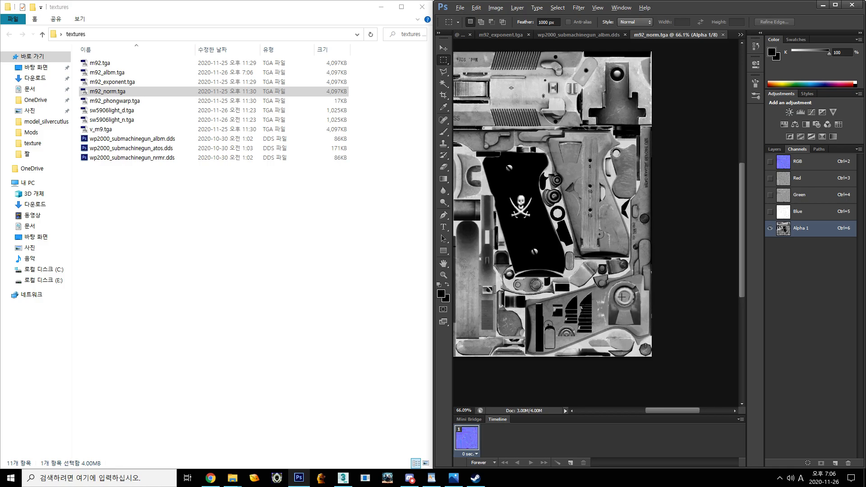
- Paste the copied inverted exponent alpha into Alpha 1 of m92_norm.tga and inspect it up close
key(ctrl+v)
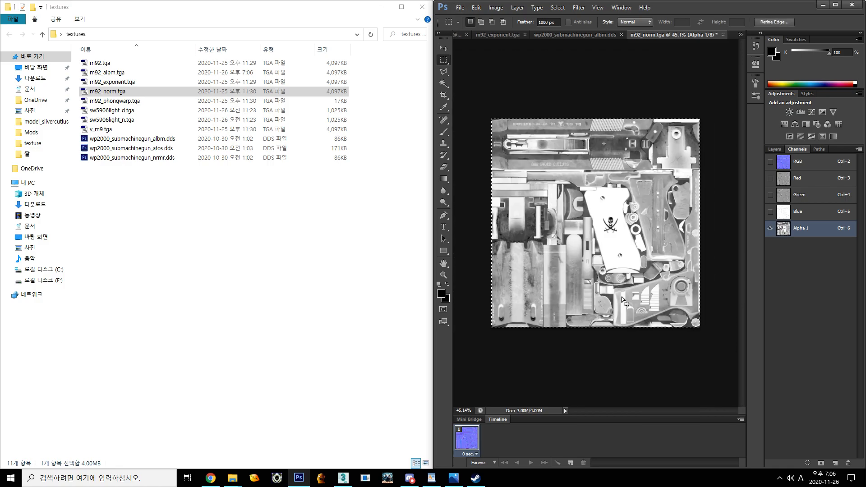
scroll(621, 297, up, 5)
scroll(640, 250, down, 3)
scroll(640, 250, right, 3)
scroll(627, 247, up, 3)
scroll(674, 223, down, 5)
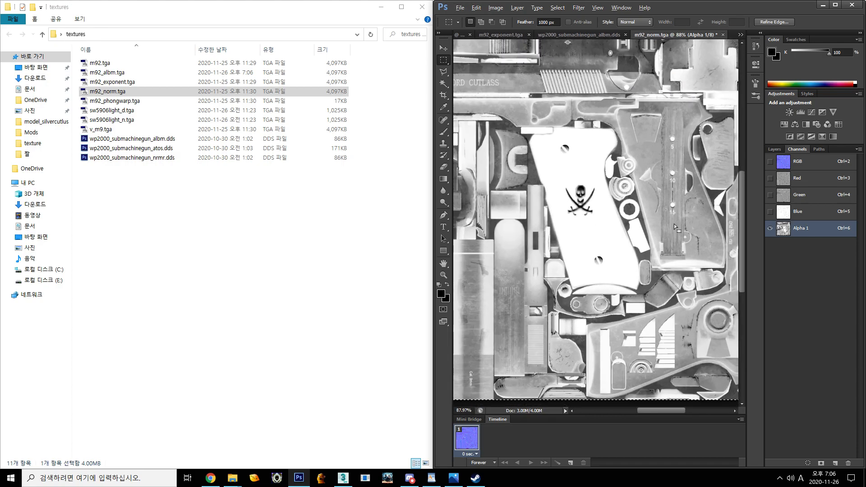
- Compare the RGB composite of m92_norm.tga with and without the Alpha 1 overlay, ending with only Alpha 1 visible
click(819, 160)
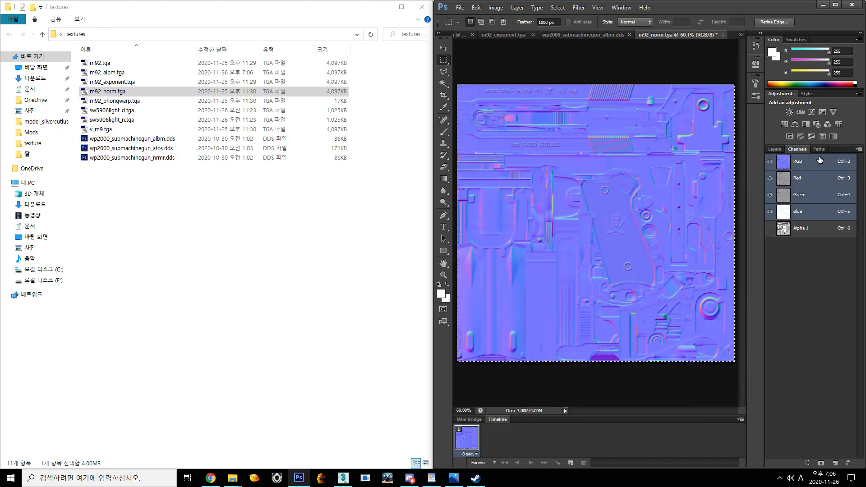
click(770, 229)
click(770, 231)
click(770, 233)
click(770, 229)
click(770, 228)
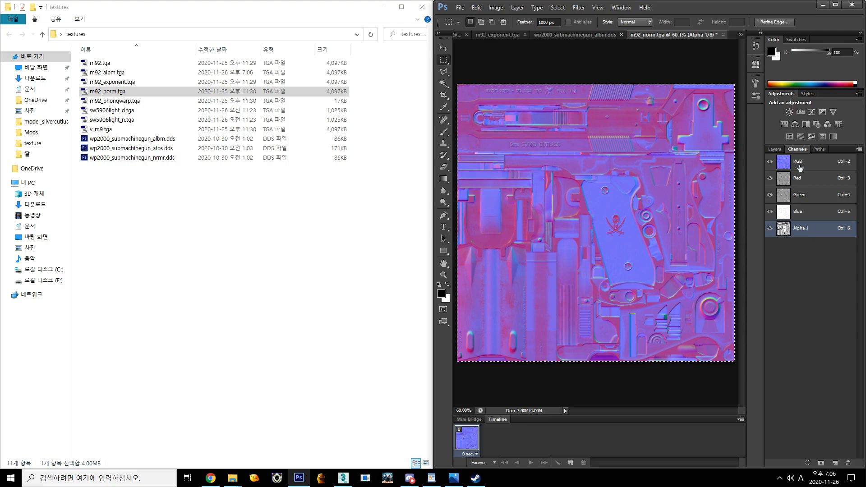
click(770, 161)
- Open wp2000_submachinegun_nrmr.dds with its transparency loaded as an alpha channel and display Alpha 1
double_click(167, 158)
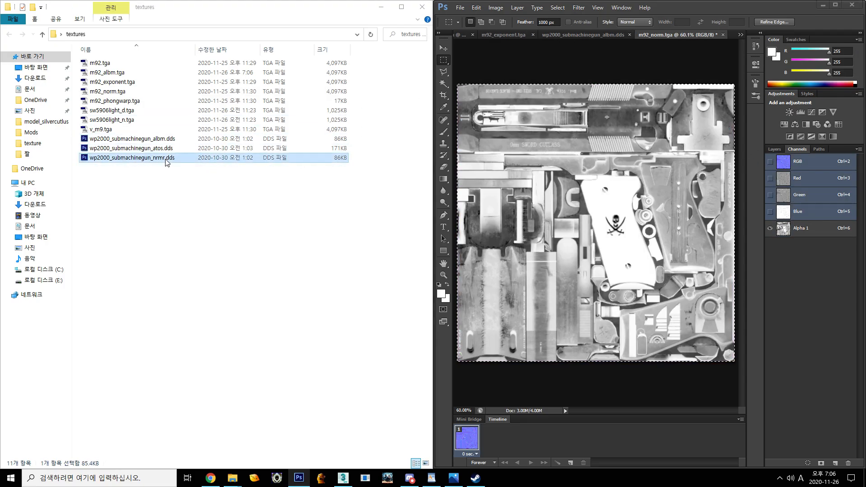
key(alt+y)
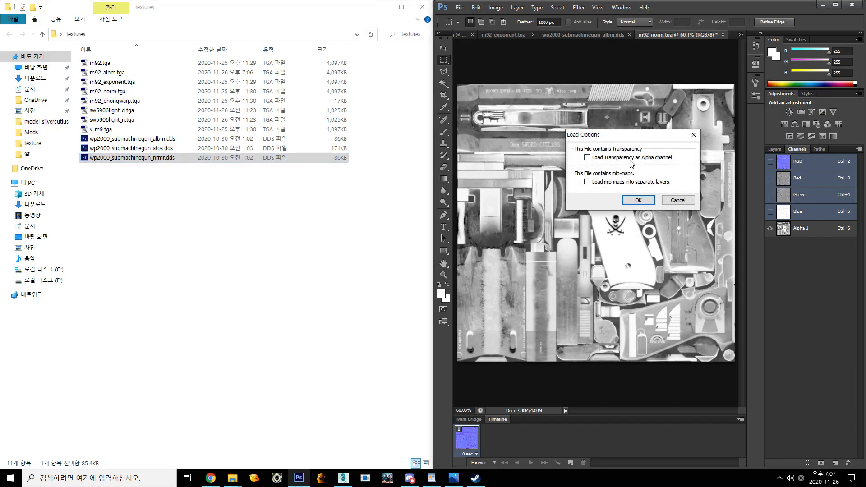
click(639, 200)
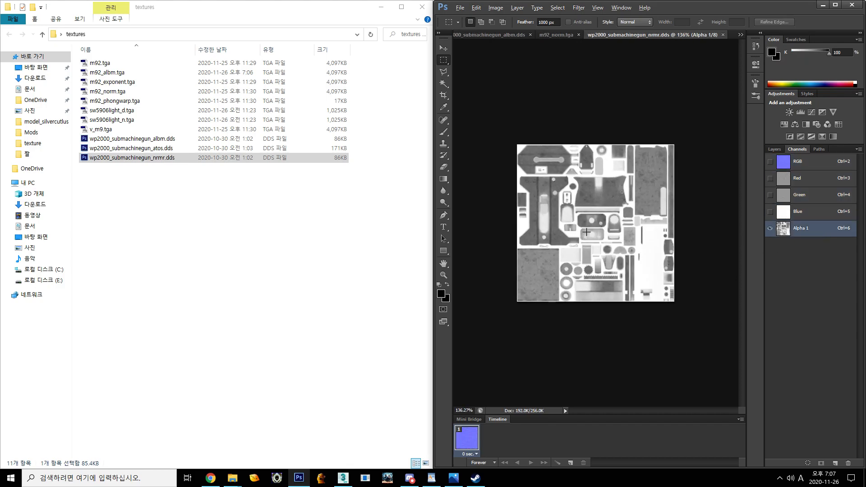
- Examine Alpha 1 of wp2000_submachinegun_nrmr.dds up close across its parts and as a whole
scroll(606, 260, up, 2)
drag(558, 242, 565, 332)
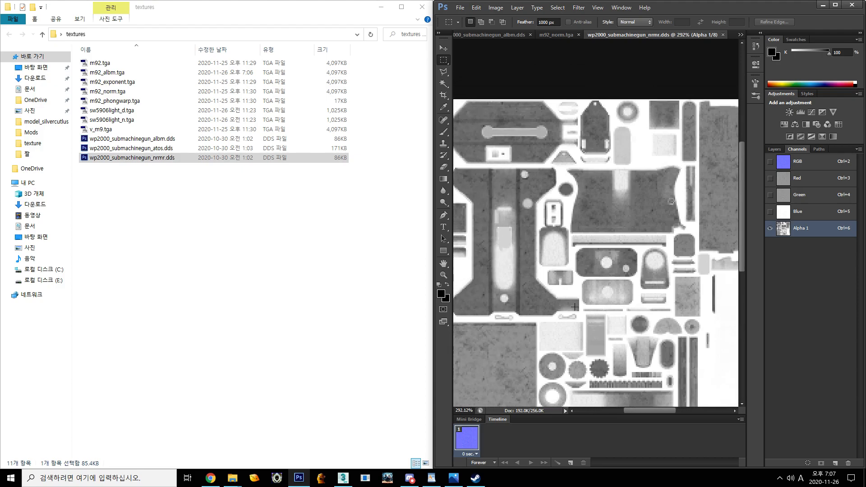
scroll(566, 333, up, 1)
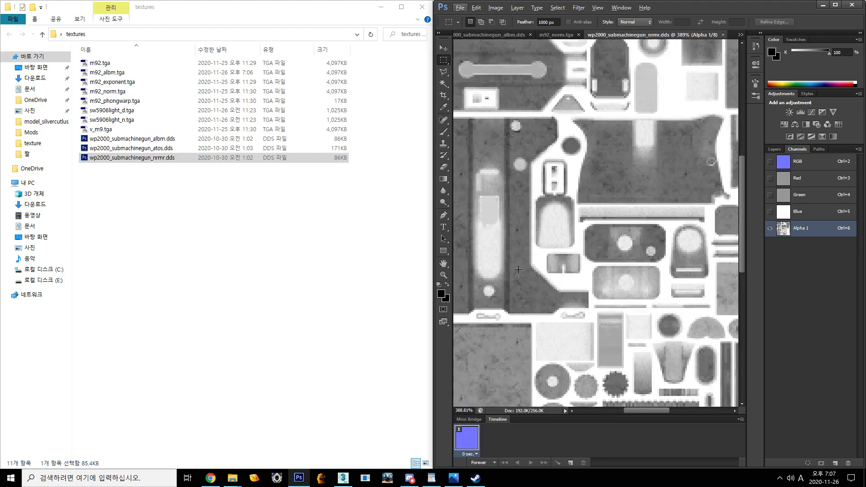
drag(680, 234, 622, 161)
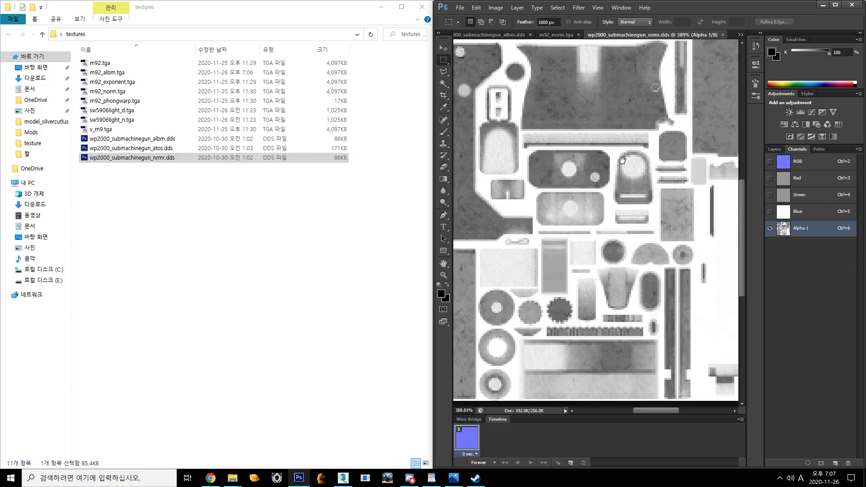
drag(676, 243, 617, 325)
scroll(617, 326, down, 2)
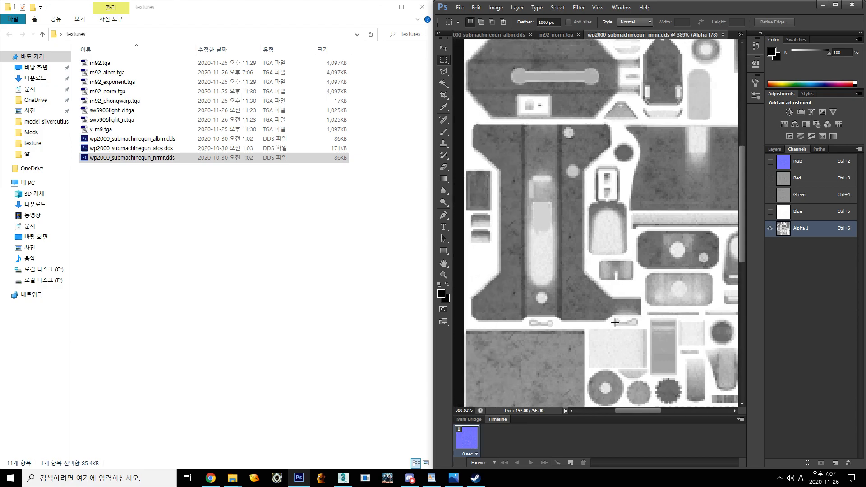
scroll(615, 325, up, 1)
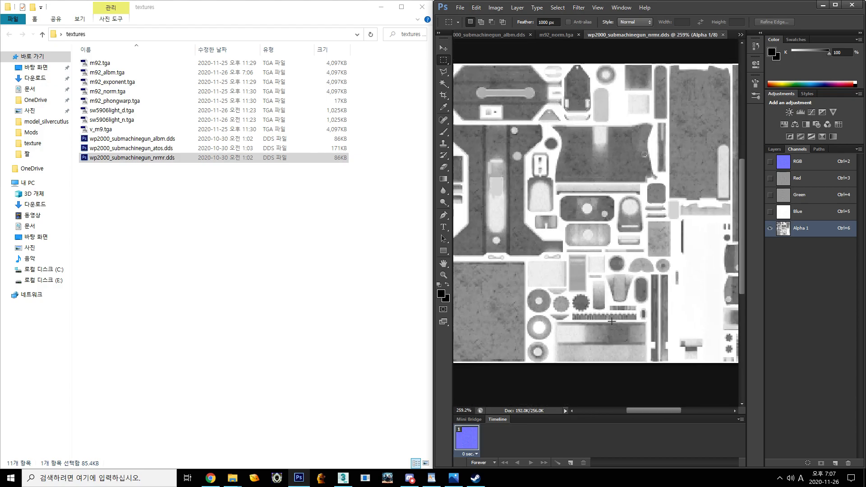
scroll(612, 321, down, 1)
- Switch to m92_norm.tga and invert its Alpha 1 channel
click(581, 39)
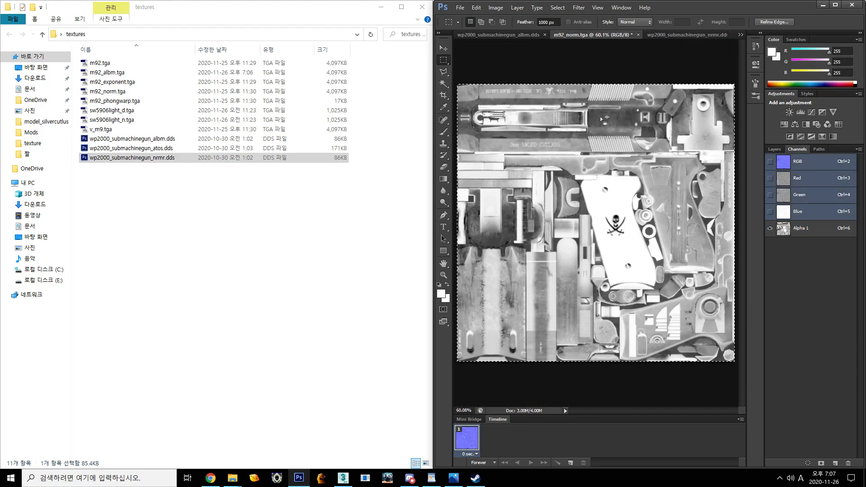
scroll(630, 202, down, 1)
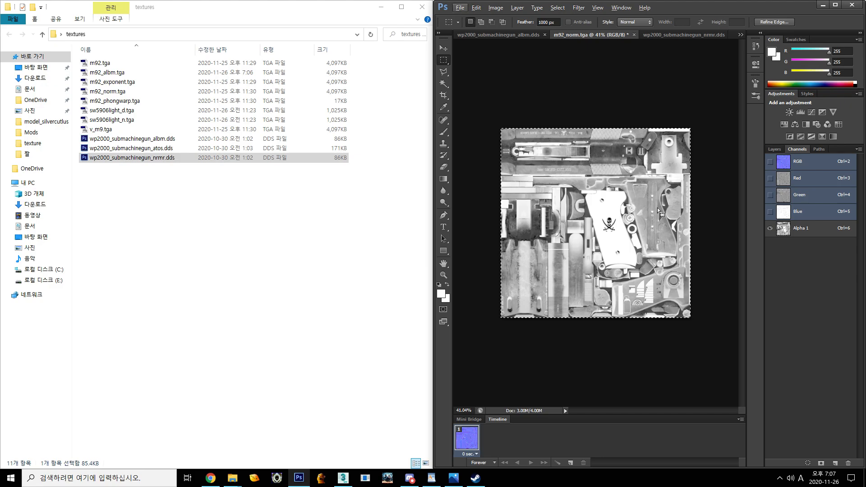
click(782, 228)
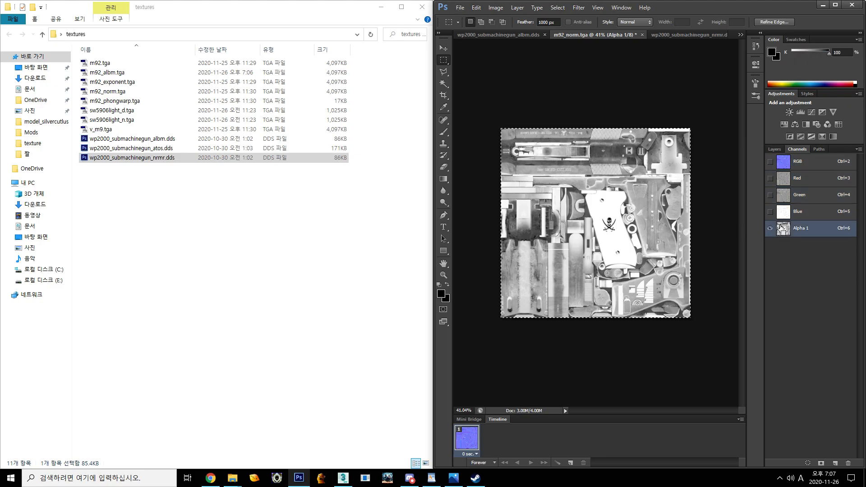
scroll(613, 199, up, 4)
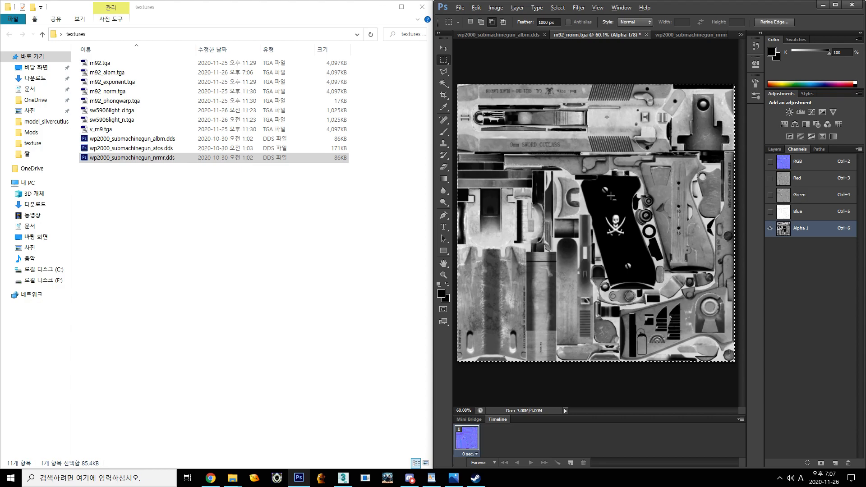
- Try raising the brightness of Alpha 1 in m92_norm.tga to 59 with Brightness/Contrast, then cancel the adjustment
scroll(612, 196, down, 1)
click(496, 8)
mouse_move(542, 31)
click(614, 30)
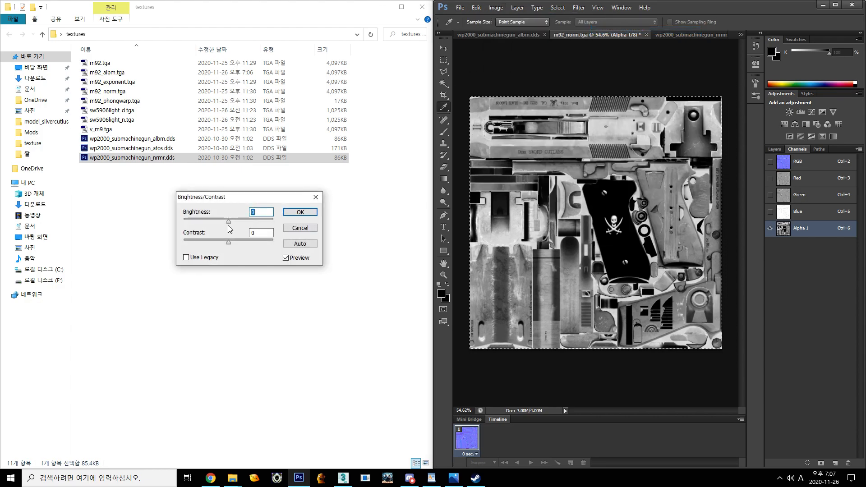
drag(228, 223, 246, 223)
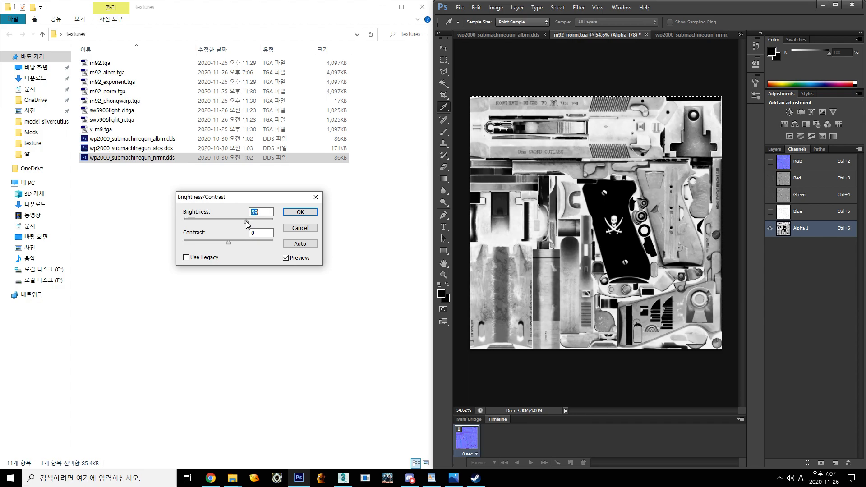
click(300, 228)
key(m)
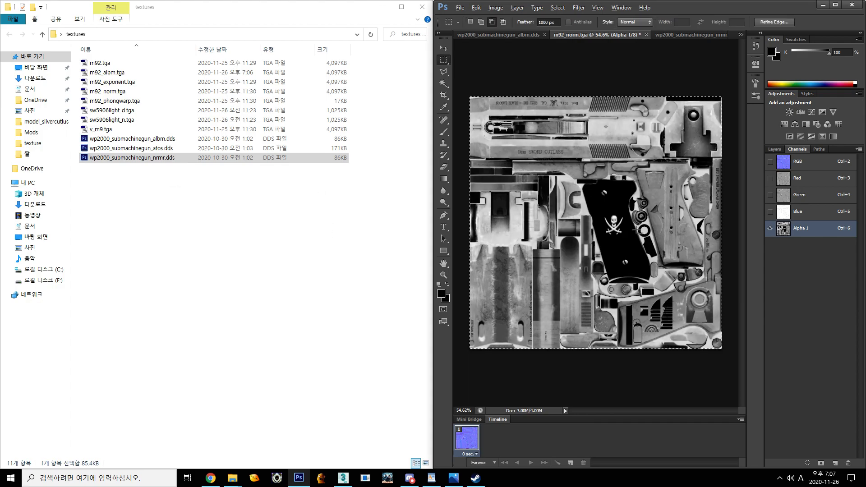
- Inspect Alpha 1 of m92_norm.tga up close and try a milder brightness of 45 on it, cancelling the adjustment
scroll(636, 230, up, 2)
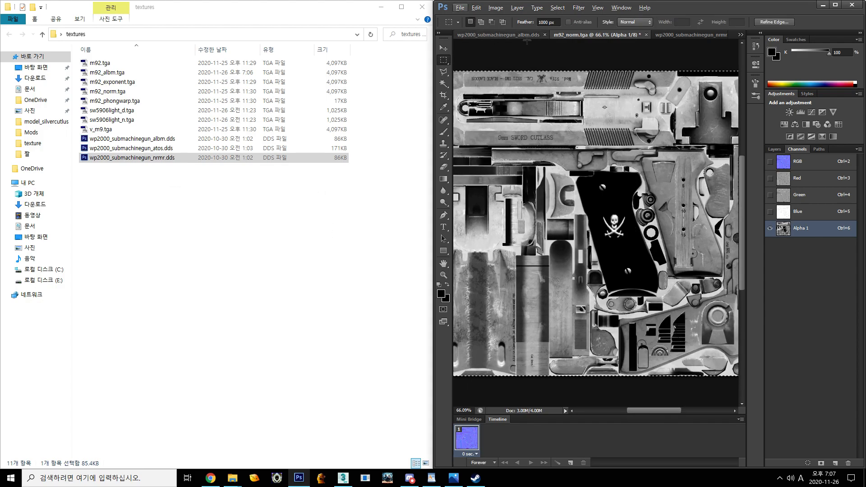
scroll(622, 271, up, 5)
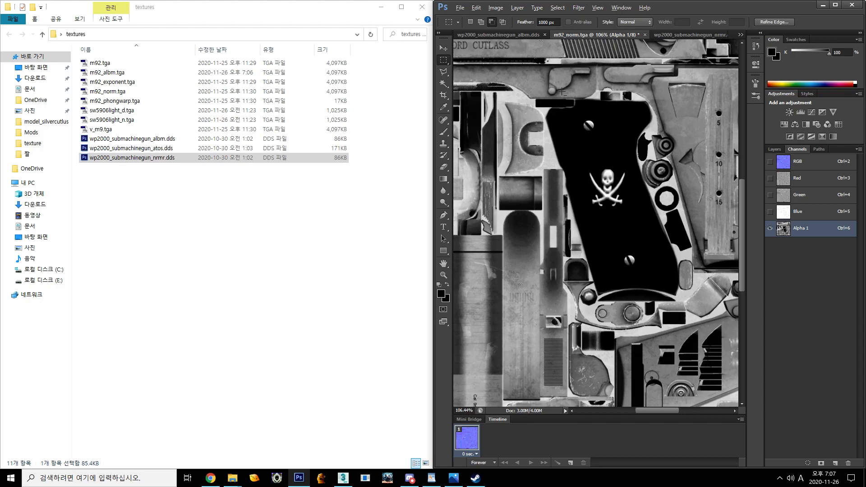
scroll(560, 97, down, 5)
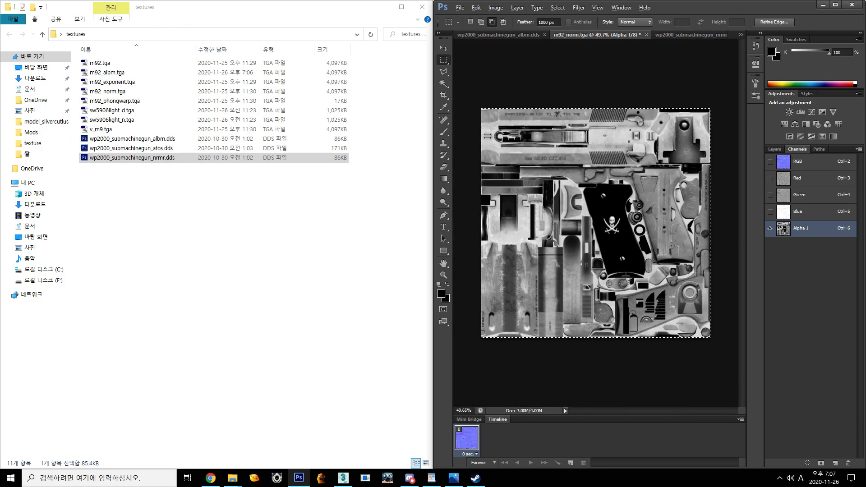
scroll(609, 235, up, 3)
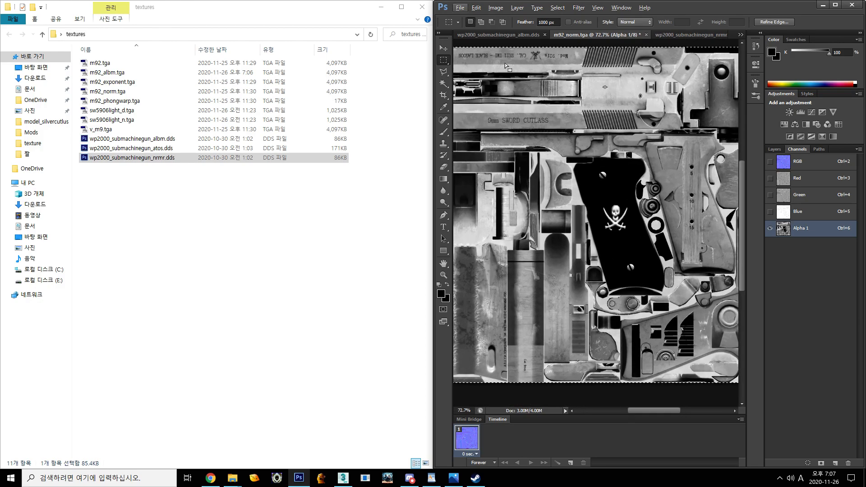
click(496, 7)
mouse_move(514, 29)
click(625, 29)
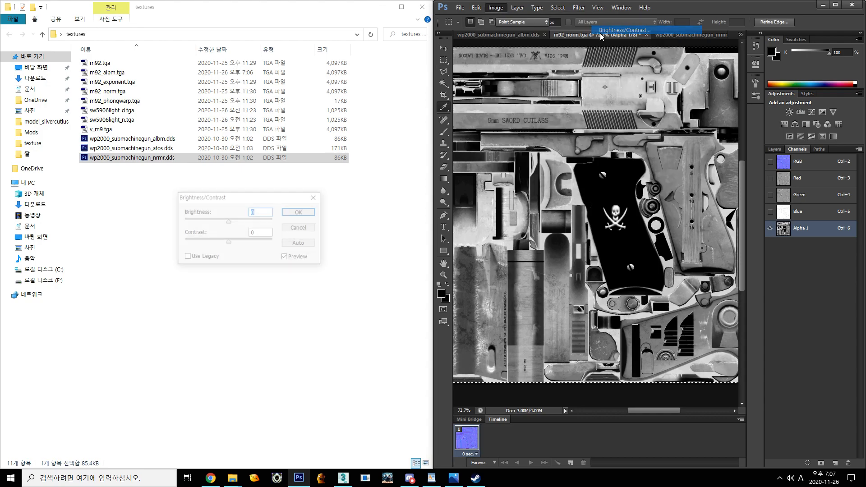
mouse_move(227, 221)
mouse_down()
mouse_move(251, 220)
mouse_move(235, 221)
mouse_move(242, 221)
mouse_up()
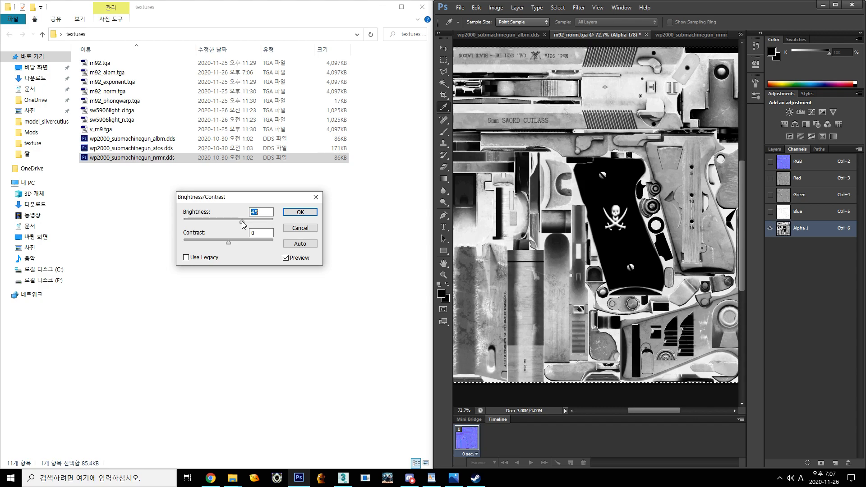
click(300, 228)
key(m)
scroll(537, 208, up, 2)
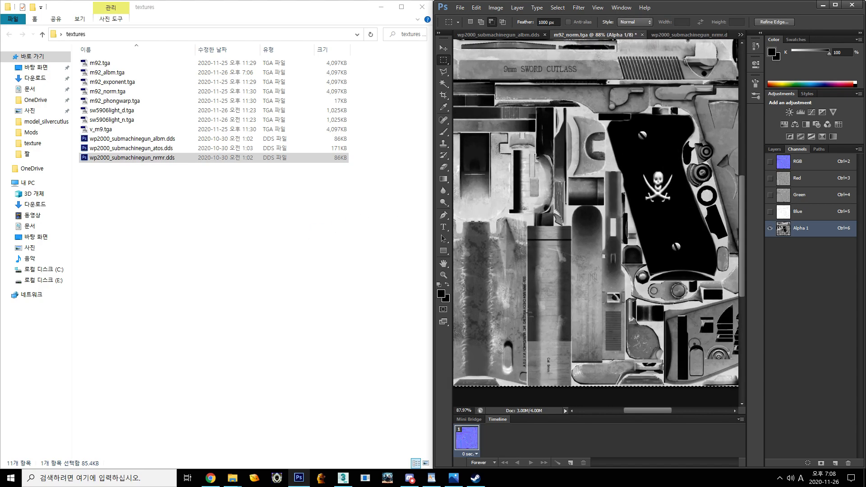
scroll(541, 307, down, 5)
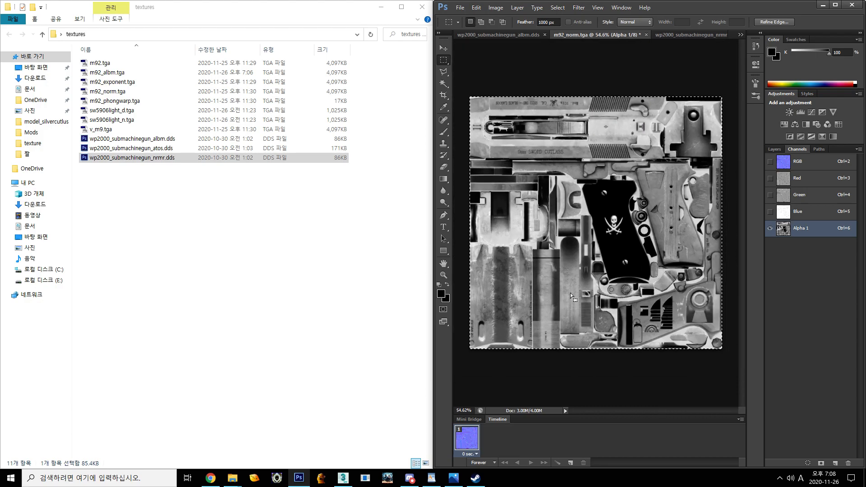
scroll(648, 303, up, 2)
scroll(534, 306, down, 3)
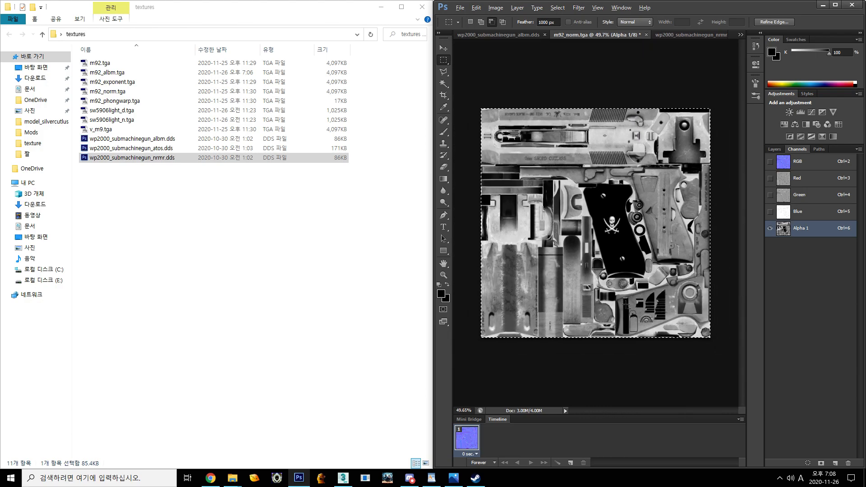
- Save the normal map with its alpha channel as m92_nrmr.tga in the textures folder at 32 bits/pixel
key(ctrl+shift+s)
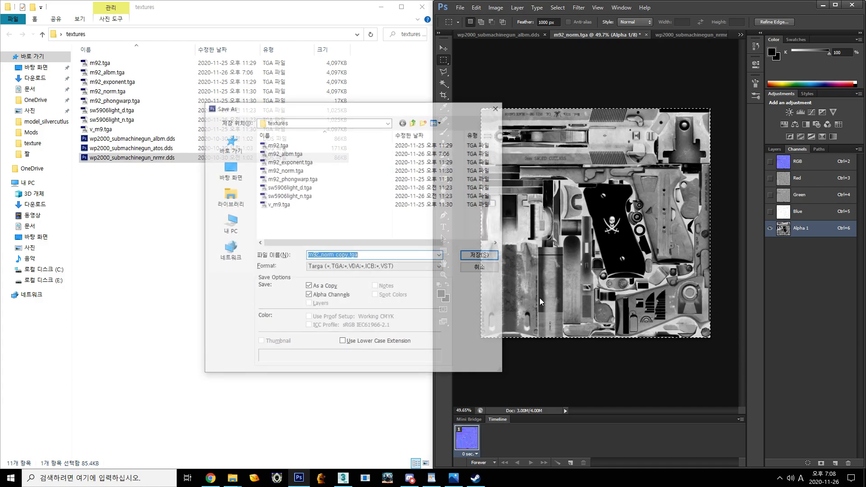
click(485, 268)
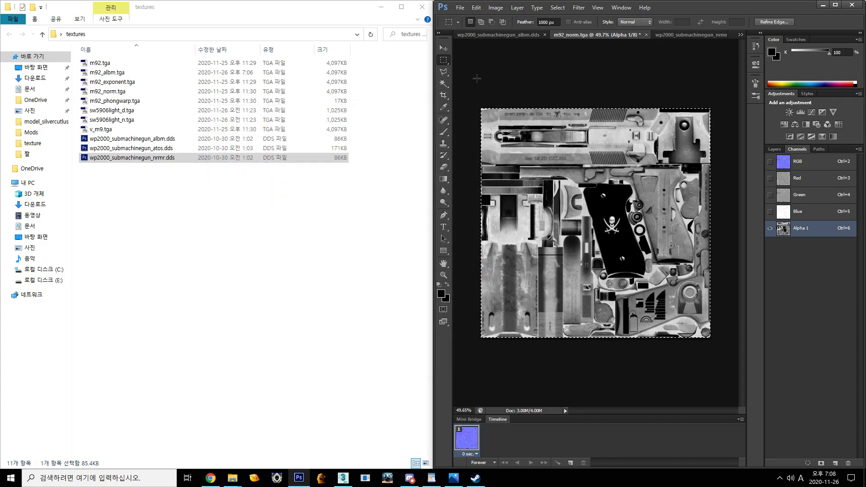
click(461, 8)
click(471, 112)
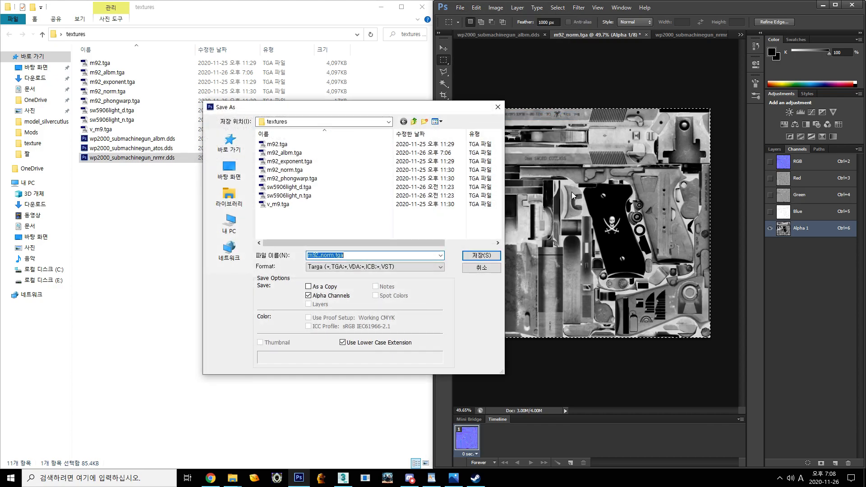
click(298, 154)
click(328, 255)
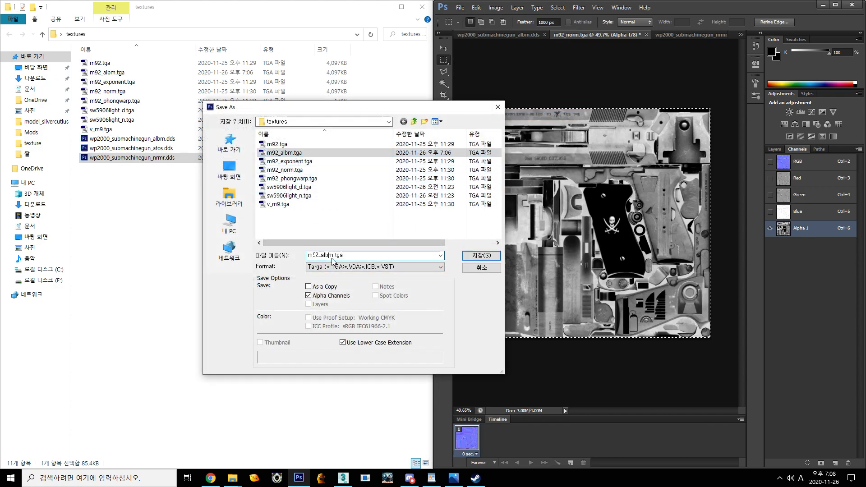
key(Right)
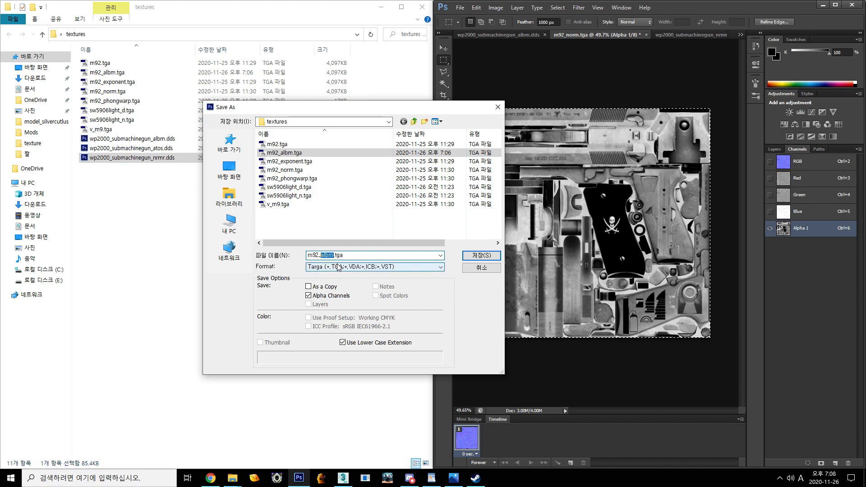
text(nrmr)
key(Return)
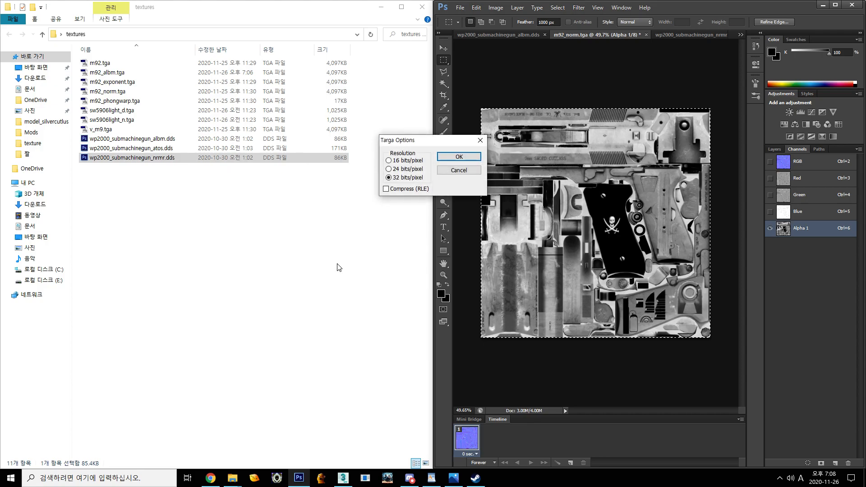
key(Return)
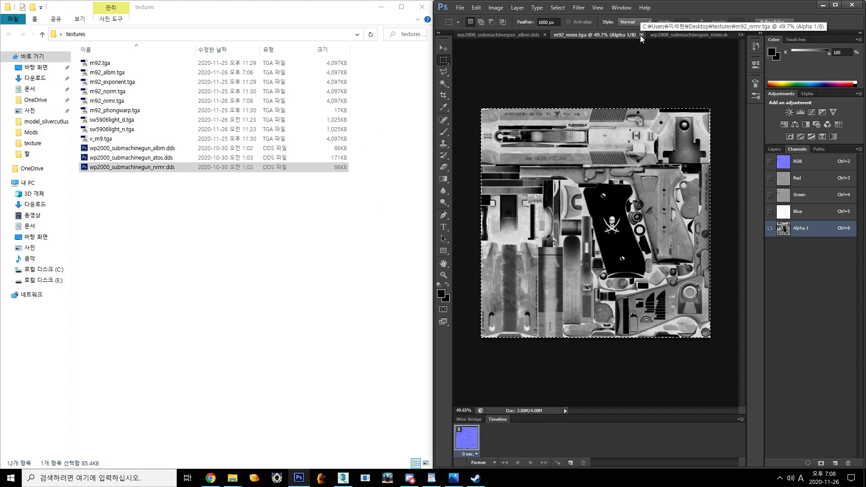
- Close all open documents: m92_nrmr.tga, both wp2000 DDS files, m92_exponent.tga and m92_albm.tga
click(640, 35)
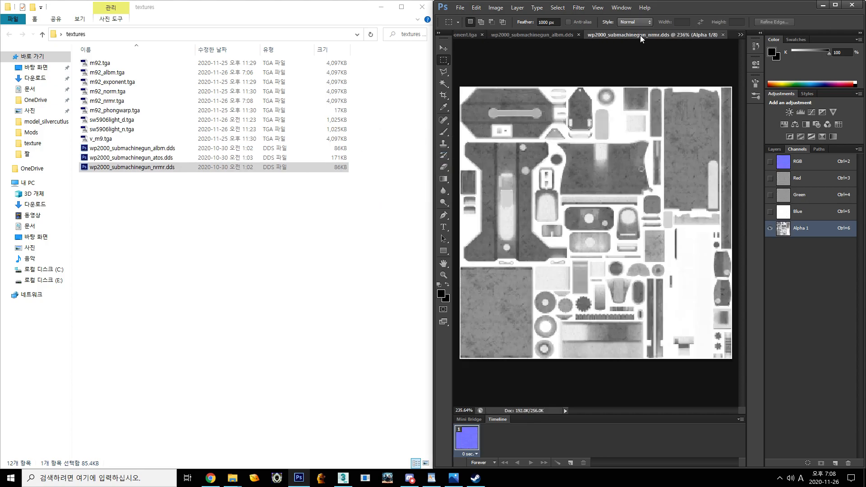
click(722, 35)
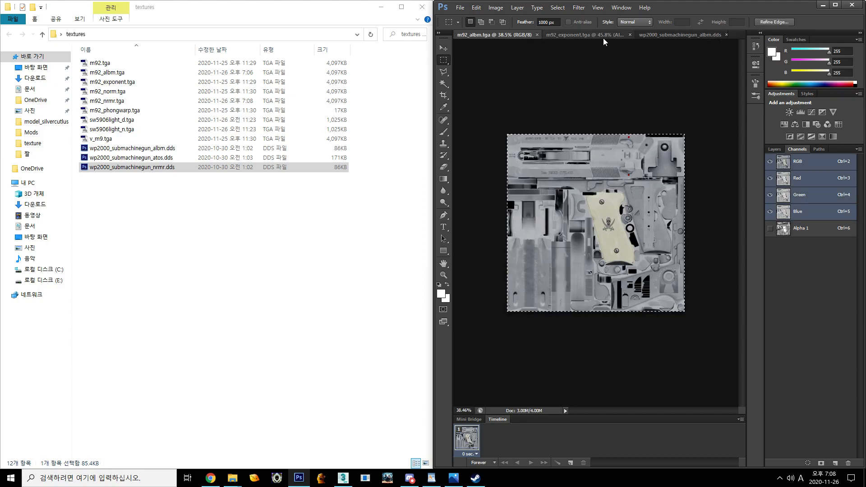
click(576, 37)
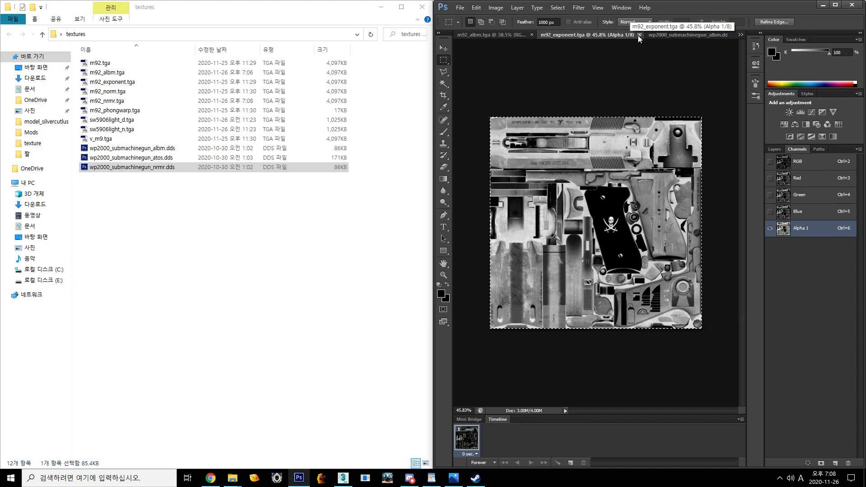
click(639, 35)
click(632, 35)
click(675, 36)
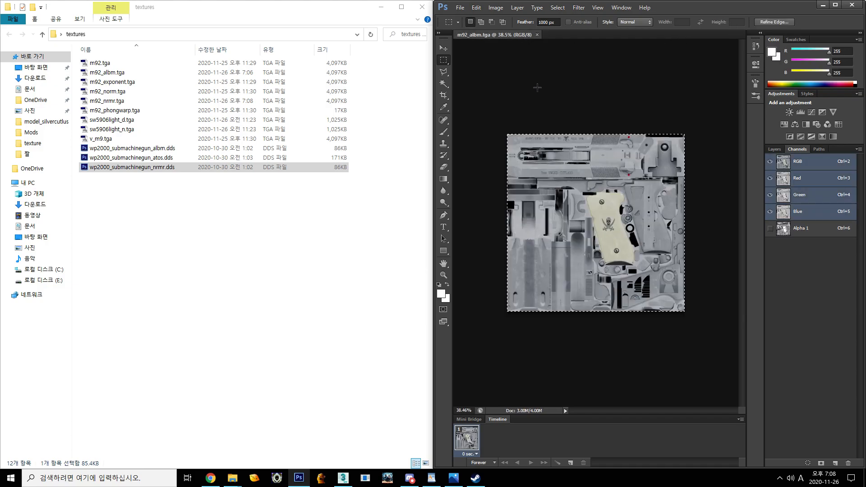
key(ctrl+6)
click(548, 35)
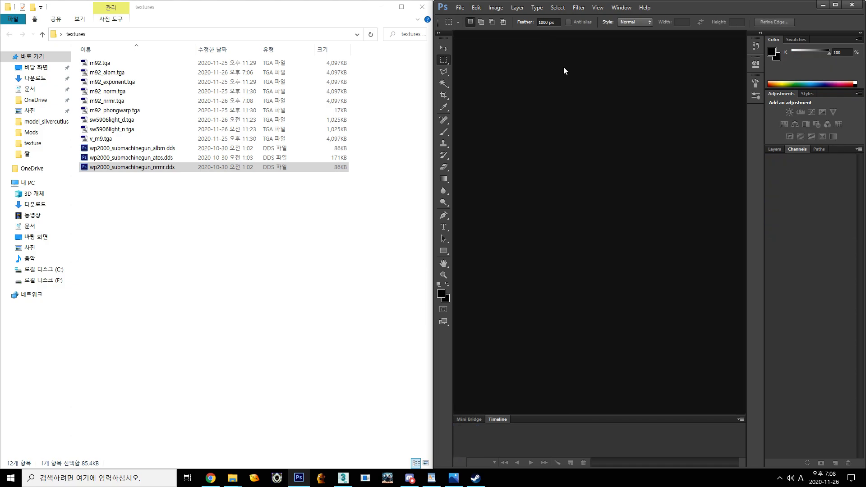
- Create a new 1024 × 1024 pixel document in 8-bit RGB Color mode and make its Blue channel active
click(461, 8)
click(469, 14)
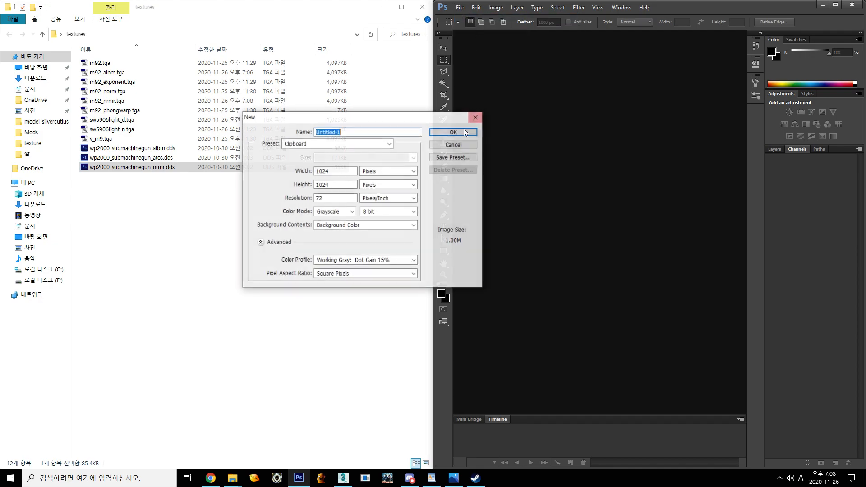
click(339, 213)
click(329, 176)
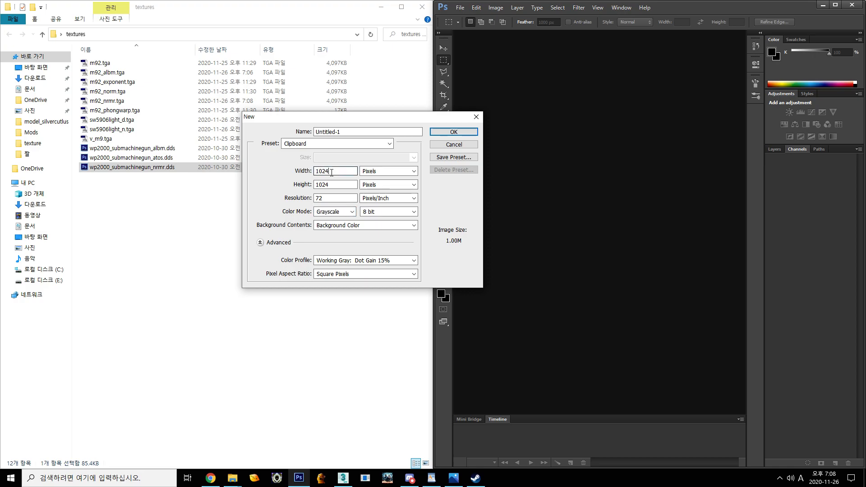
click(336, 211)
click(329, 235)
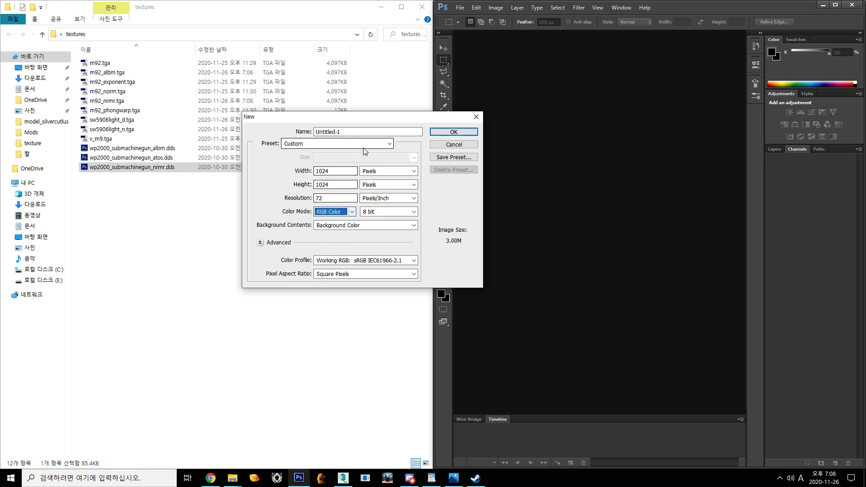
click(447, 134)
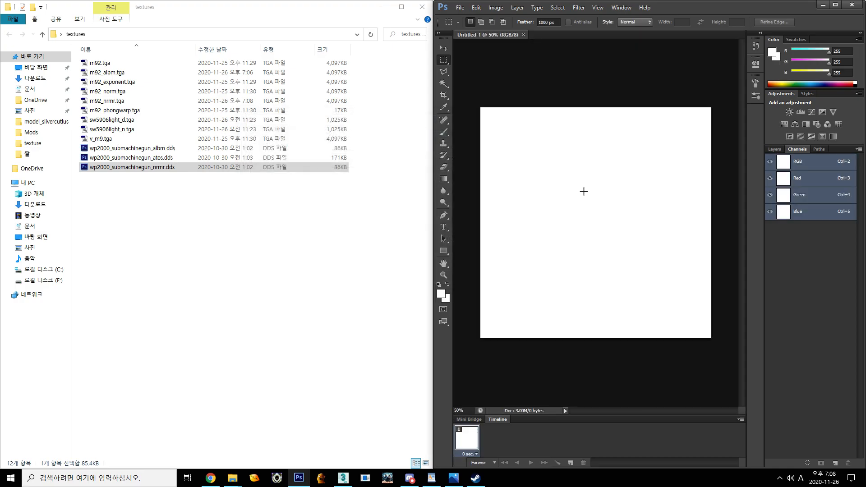
click(814, 215)
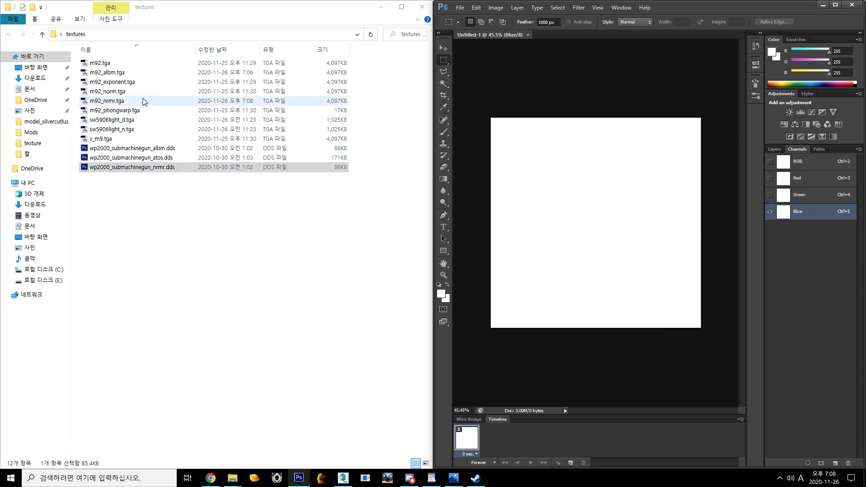
click(141, 84)
double_click(141, 86)
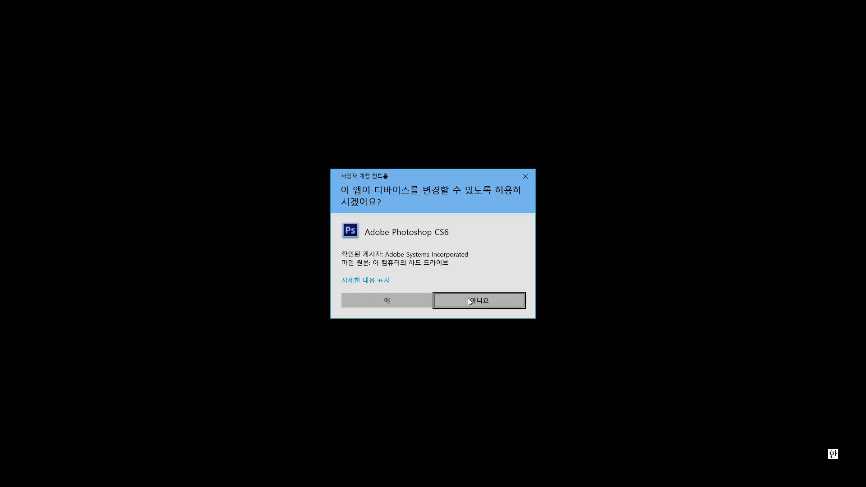
click(411, 303)
click(799, 229)
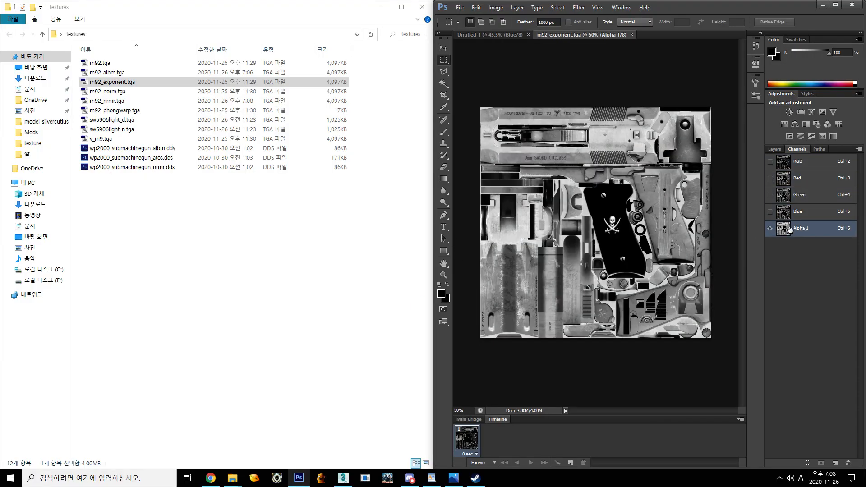
click(632, 35)
click(226, 176)
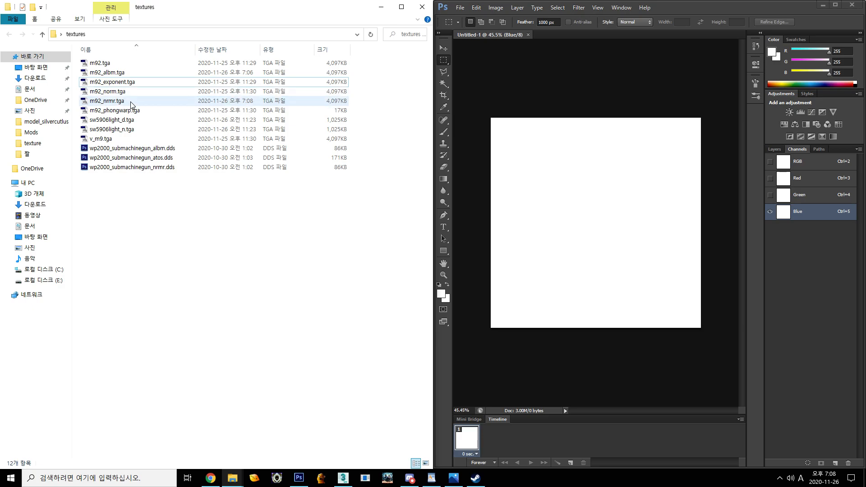
- Open m92_norm.tga from the textures folder and display only its Blue channel
click(131, 102)
double_click(131, 94)
click(424, 297)
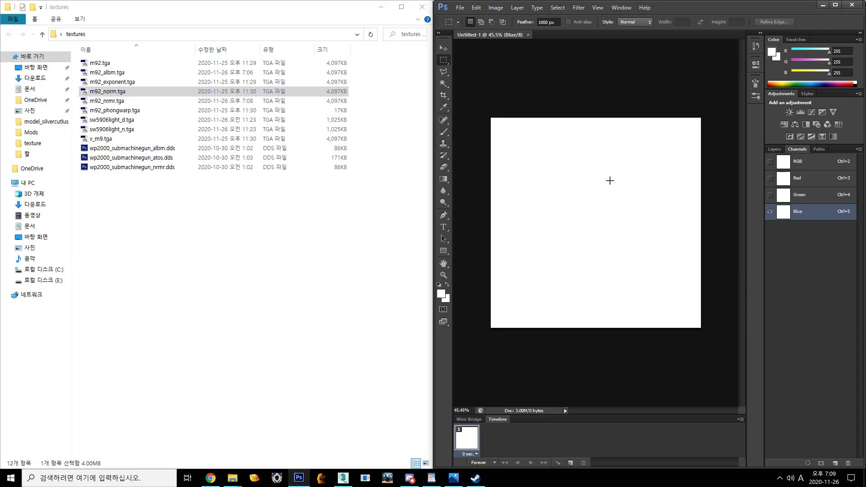
click(811, 230)
click(790, 211)
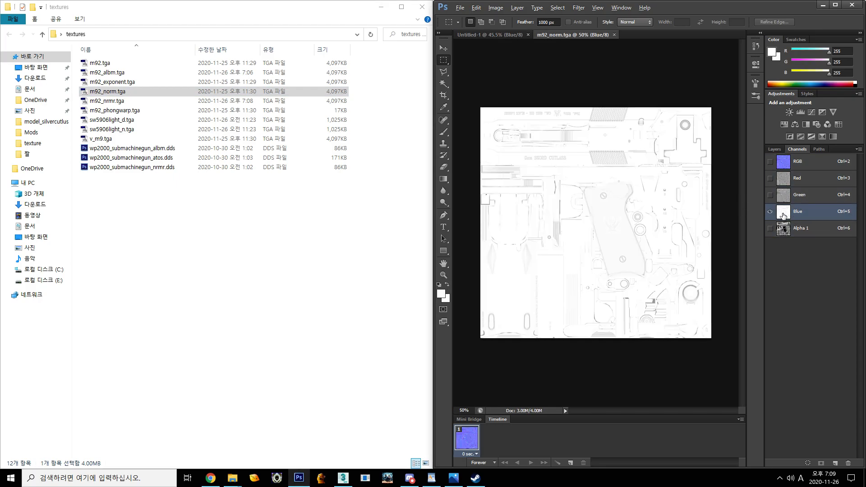
- Copy the Blue channel of m92_norm.tga into the Blue channel of Untitled-1 and check the RGB composite
scroll(601, 223, up, 2)
scroll(669, 234, down, 3)
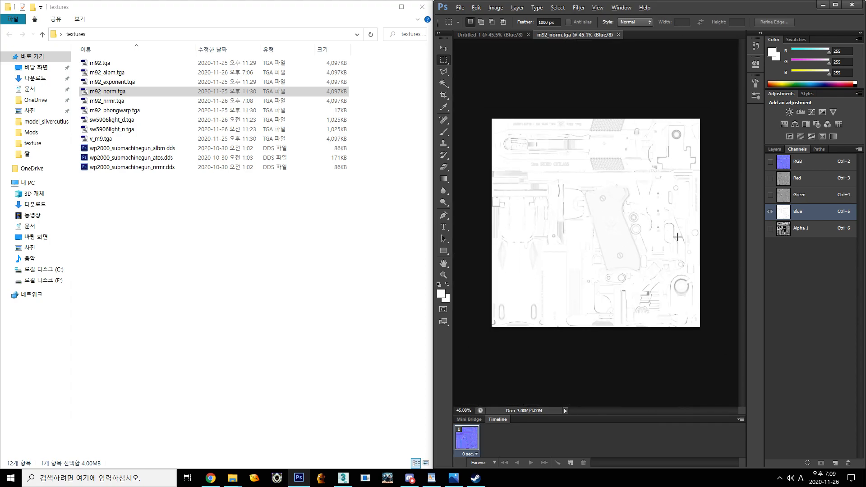
scroll(648, 204, up, 2)
scroll(645, 190, down, 1)
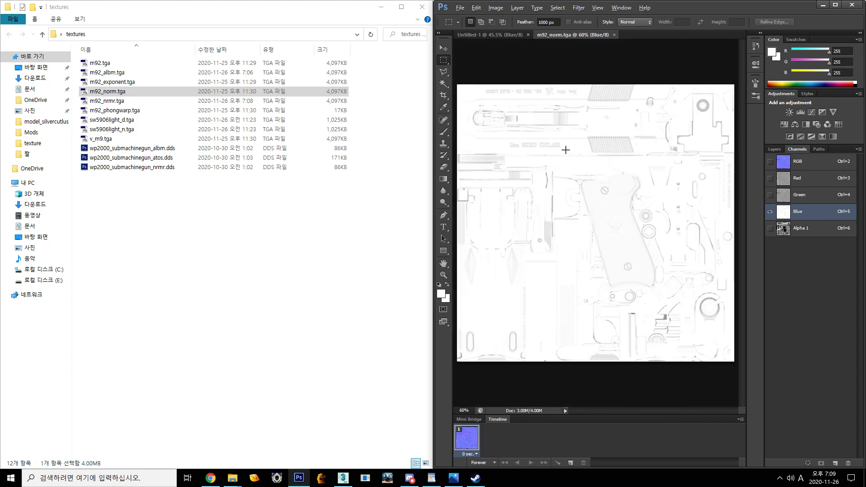
scroll(565, 150, up, 4)
scroll(602, 155, down, 2)
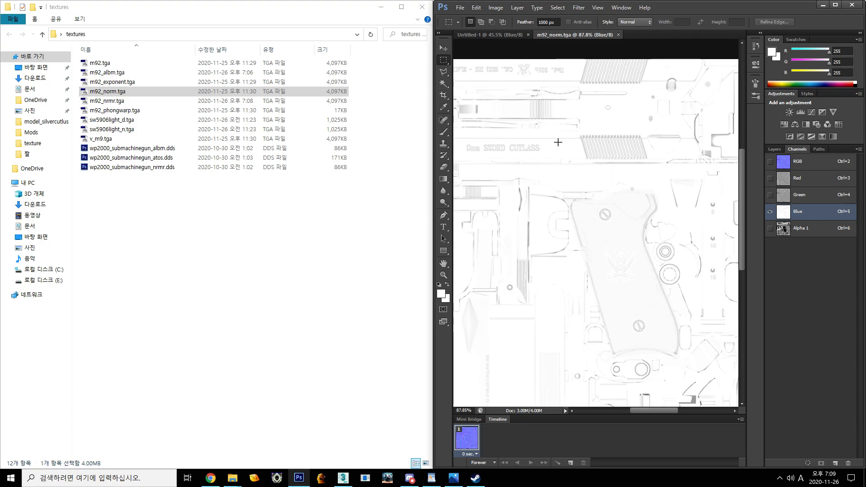
drag(653, 282, 602, 211)
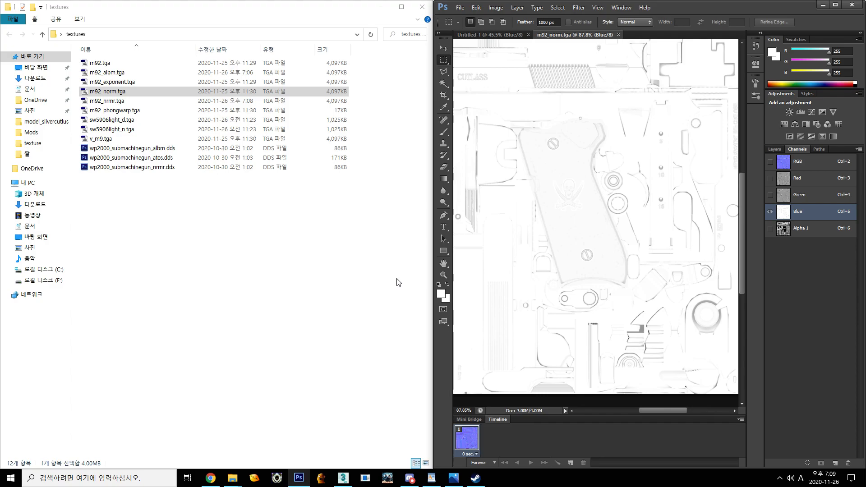
click(490, 34)
key(ctrl+v)
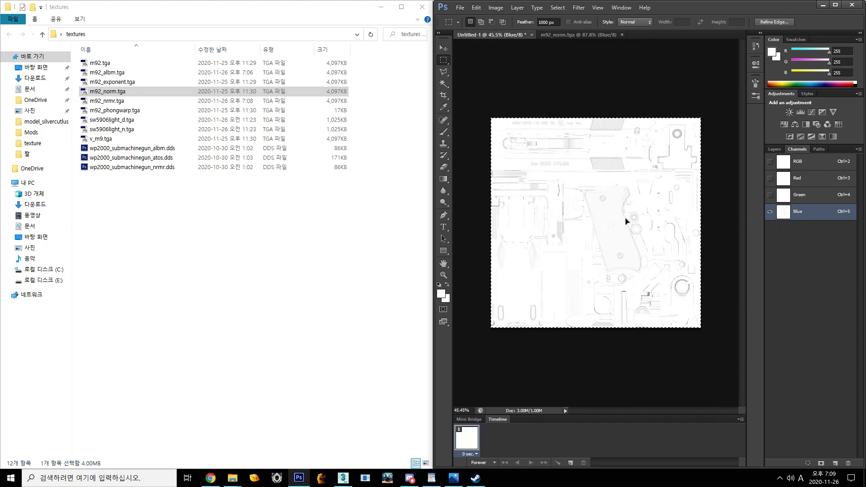
scroll(632, 221, up, 1)
click(801, 165)
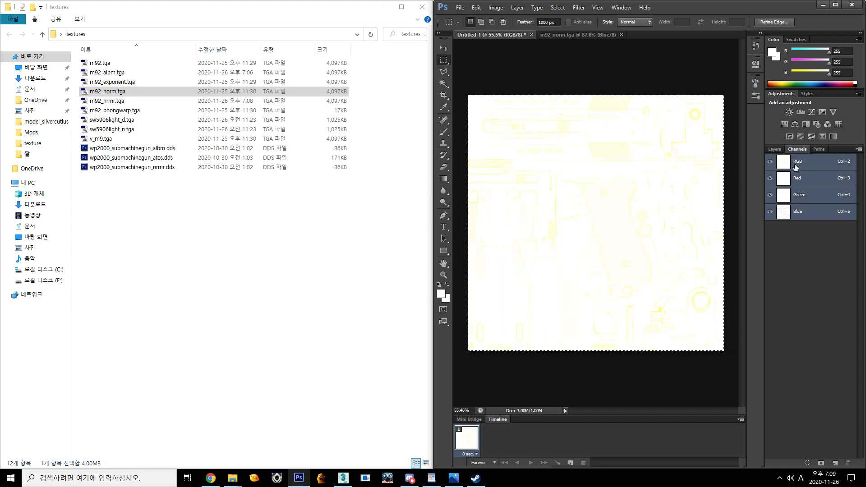
scroll(671, 212, up, 1)
- Darken the Blue channel of Untitled-1 with Brightness/Contrast, using brightness -74 and contrast -20
click(805, 216)
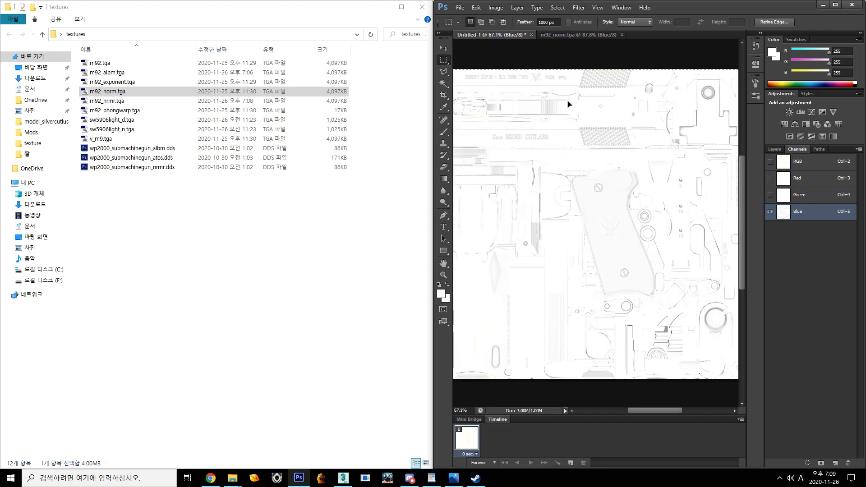
click(495, 7)
mouse_move(518, 30)
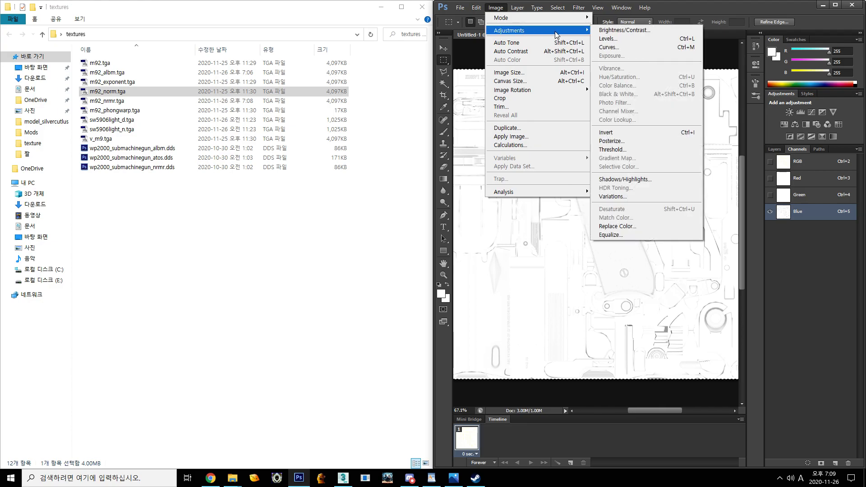
click(609, 31)
drag(249, 200, 259, 254)
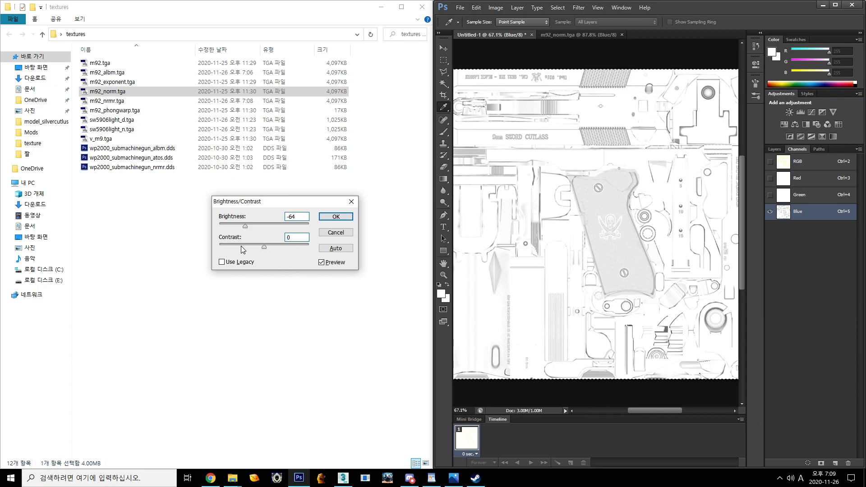
drag(268, 251, 243, 256)
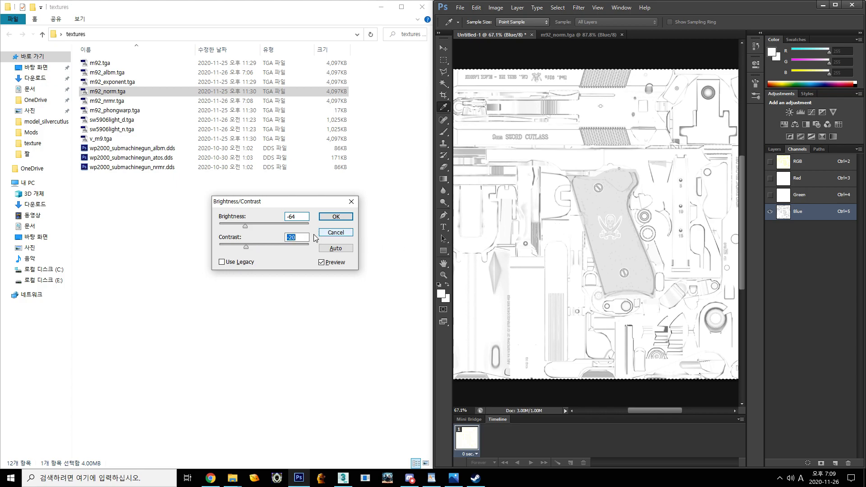
drag(245, 226, 243, 227)
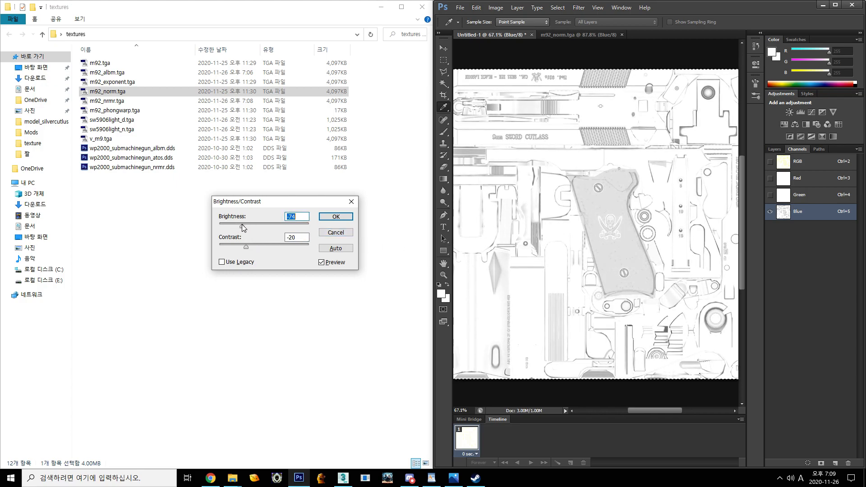
key(Return)
key(m)
- Return Untitled-1 to the RGB composite and save it in the textures folder as the Targa file Untitled-1.tga at 32 bits/pixel
scroll(641, 256, down, 3)
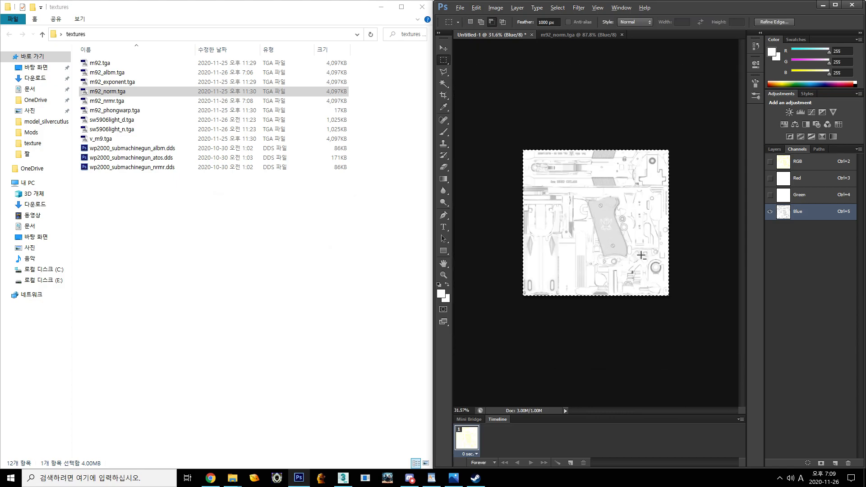
scroll(642, 256, up, 3)
key(ctrl+2)
scroll(641, 242, down, 3)
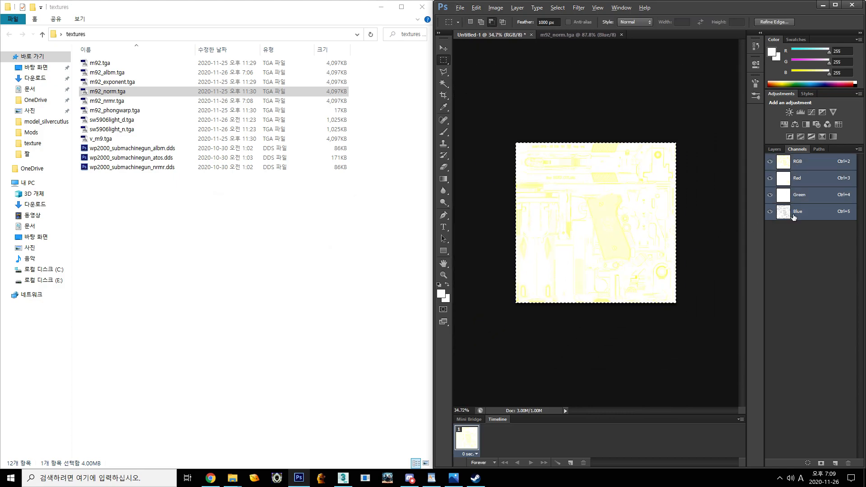
click(460, 8)
click(646, 73)
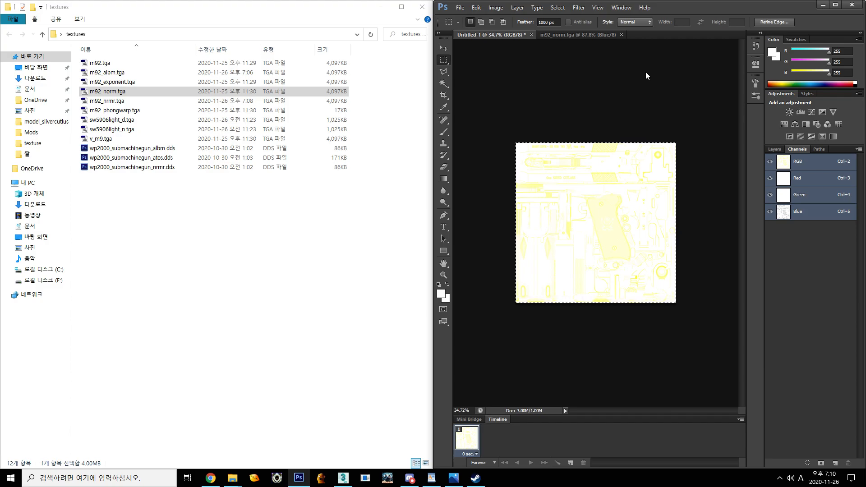
click(458, 11)
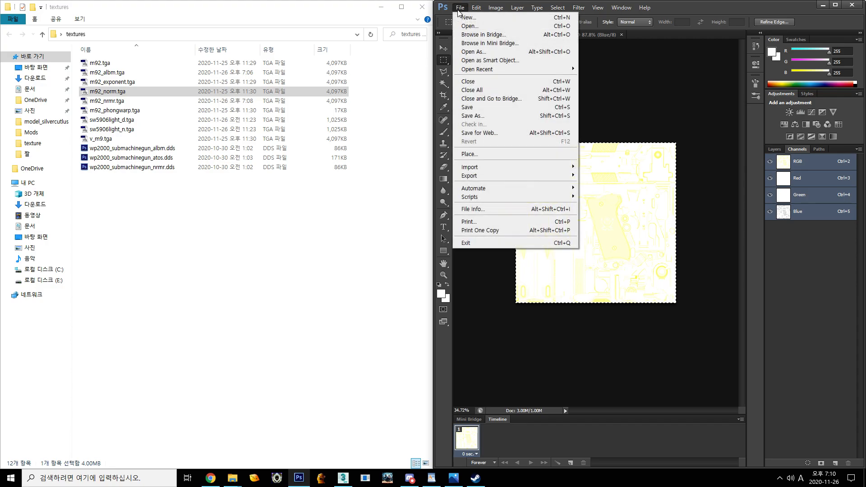
click(473, 116)
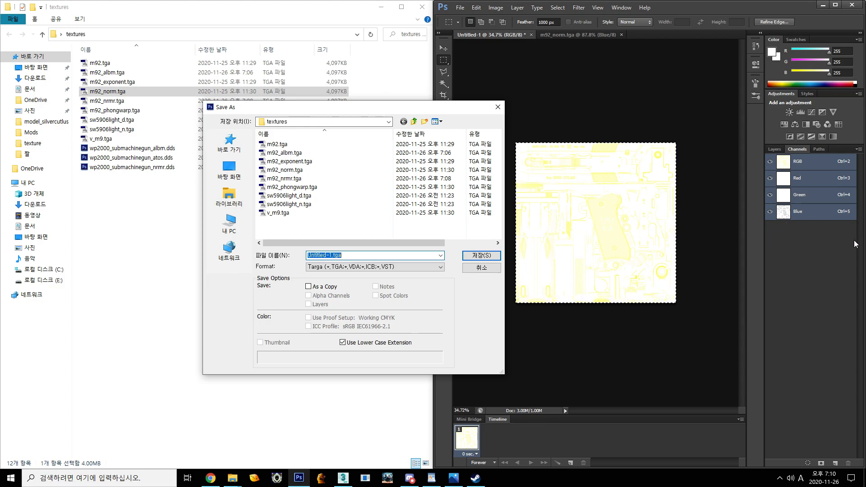
click(470, 256)
click(459, 159)
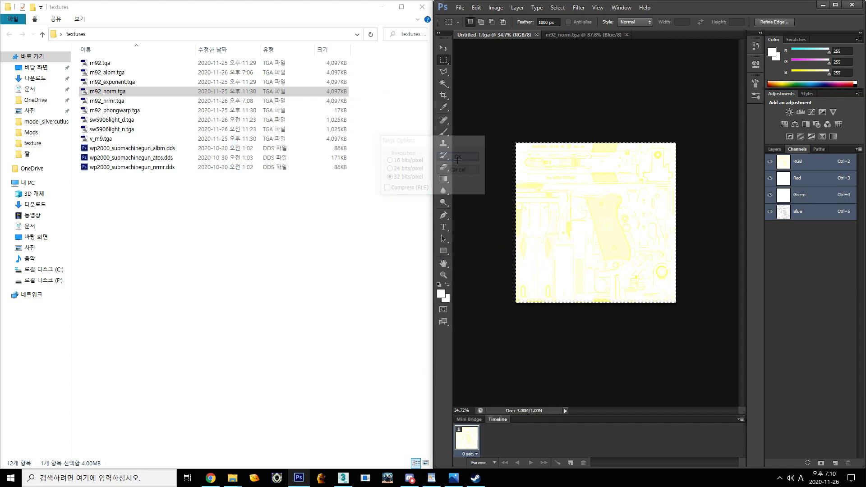
- Close the open Untitled-1.tga document and reopen the saved file from the textures folder
click(139, 186)
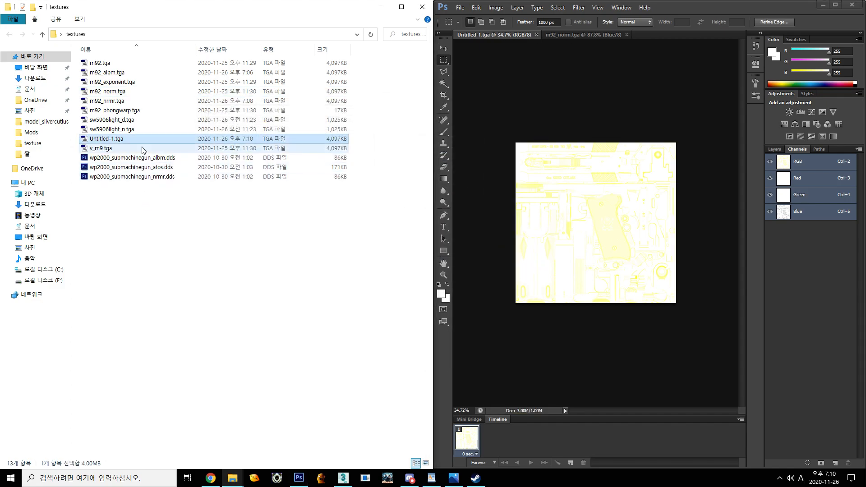
click(129, 148)
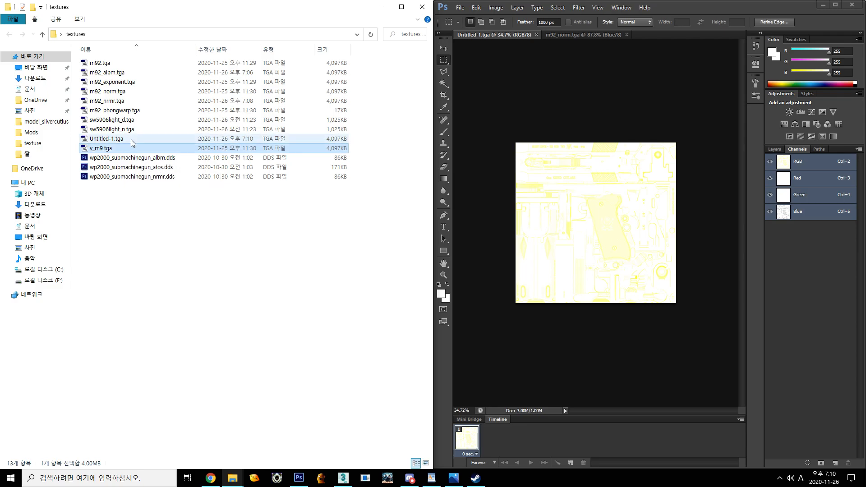
double_click(131, 140)
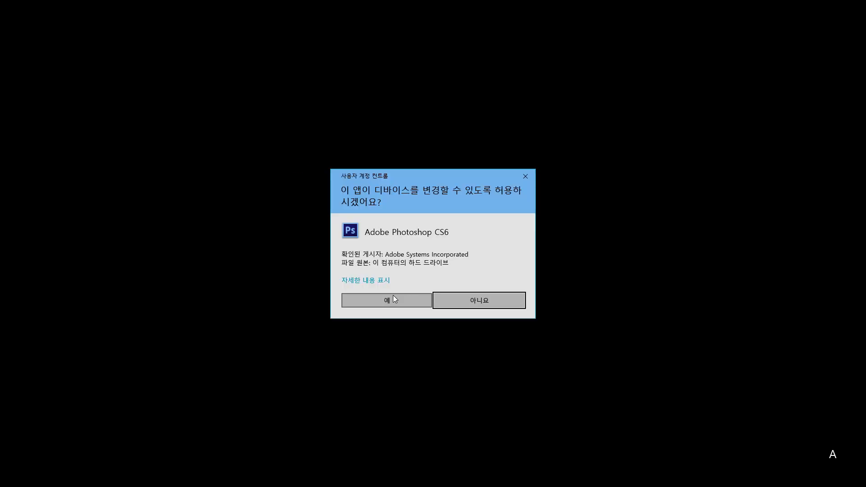
click(399, 299)
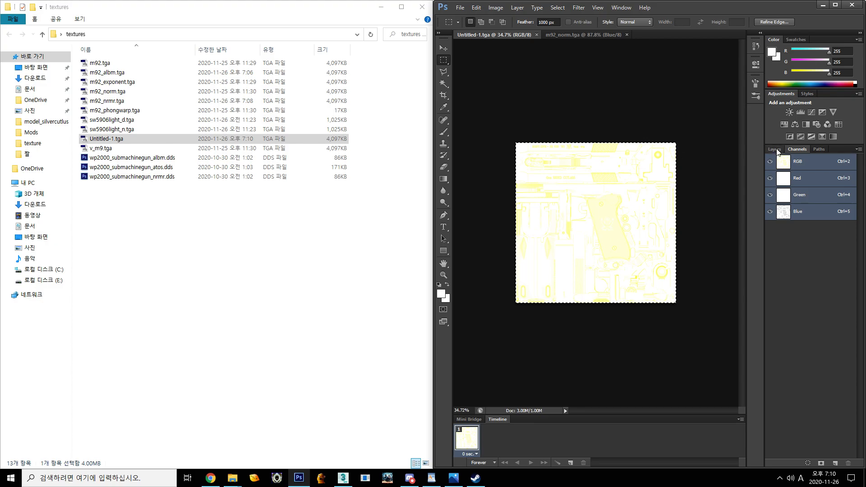
click(536, 34)
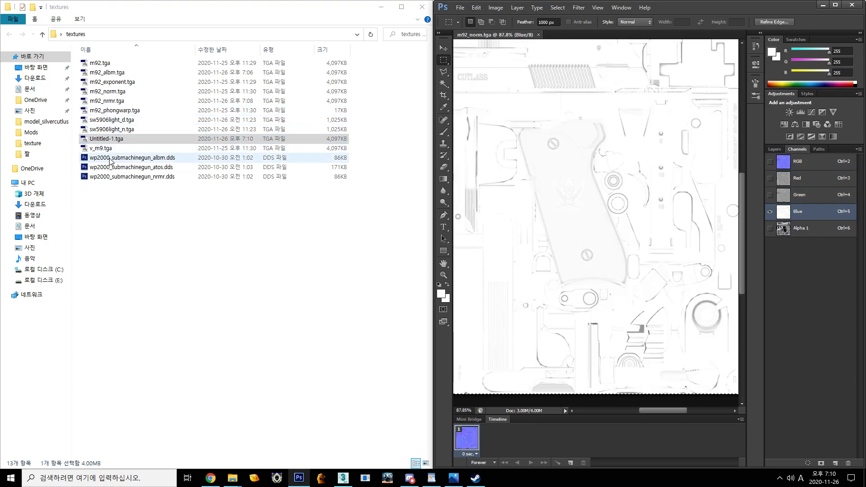
double_click(106, 139)
click(398, 298)
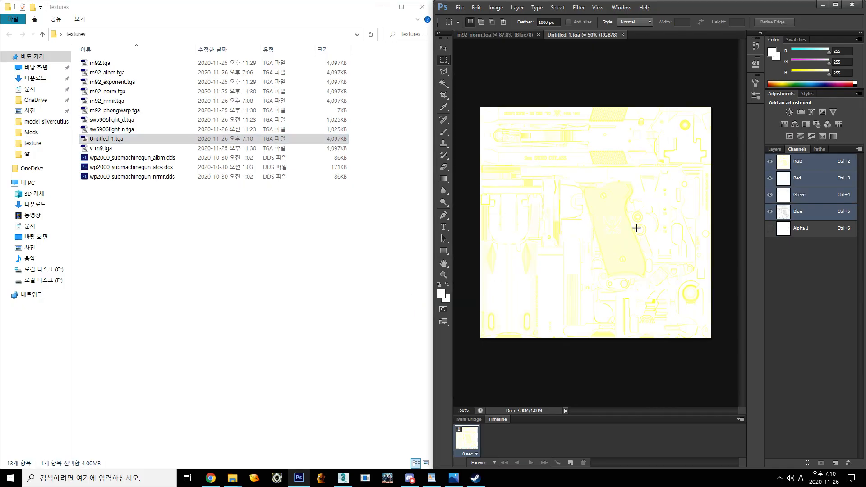
- Display the Alpha 1 channel of the reopened Untitled-1.tga on its own and examine it
click(803, 229)
scroll(623, 276, up, 3)
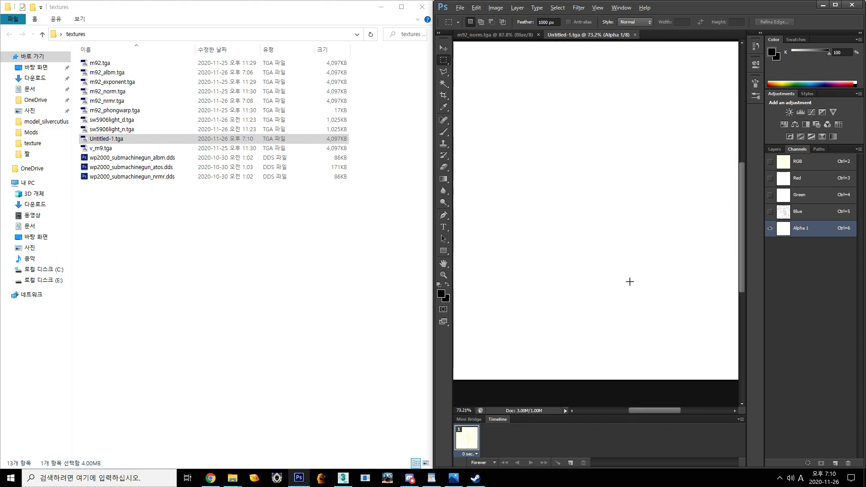
scroll(631, 288, down, 3)
scroll(632, 289, up, 2)
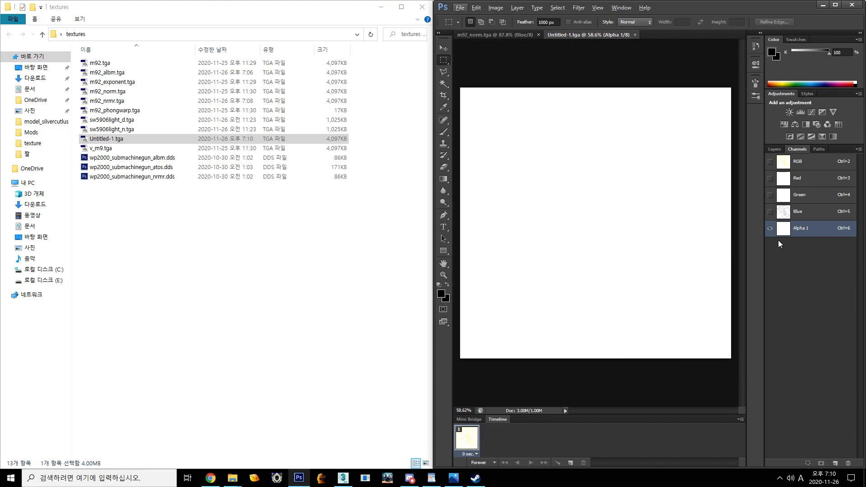
- Delete the Alpha 1 channel from Untitled-1.tga
click(814, 162)
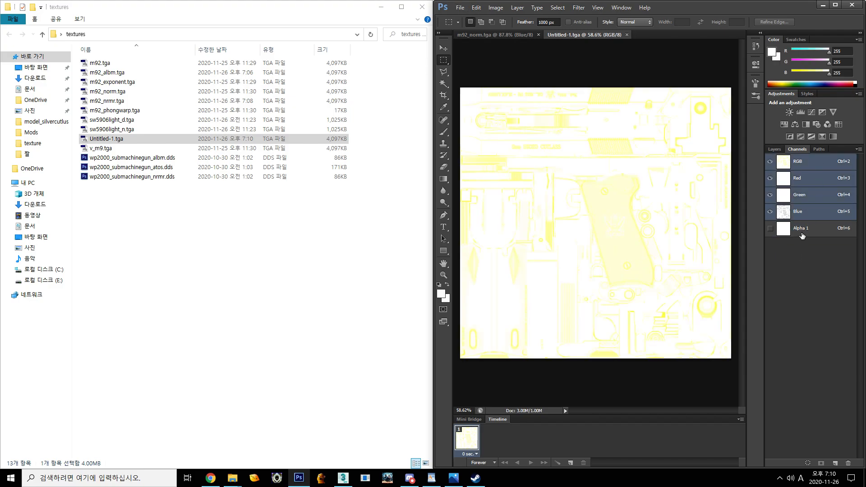
click(803, 230)
click(848, 463)
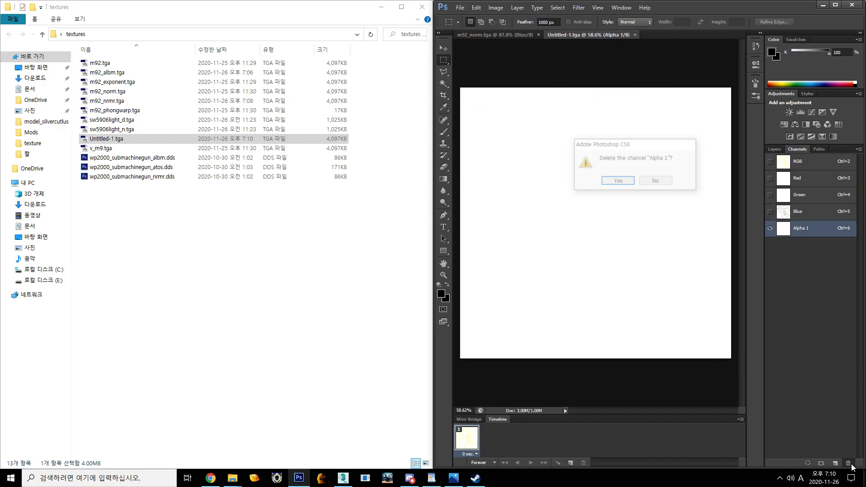
click(616, 181)
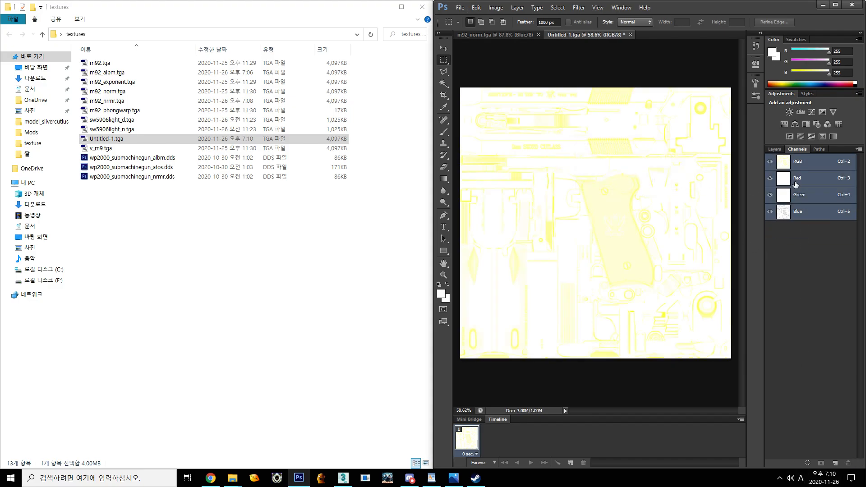
right_click(190, 139)
text(m)
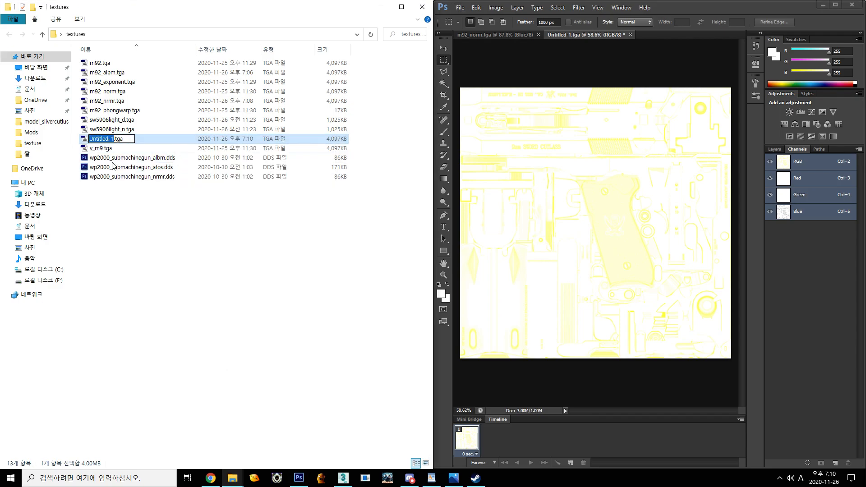
text(d)
key(Escape)
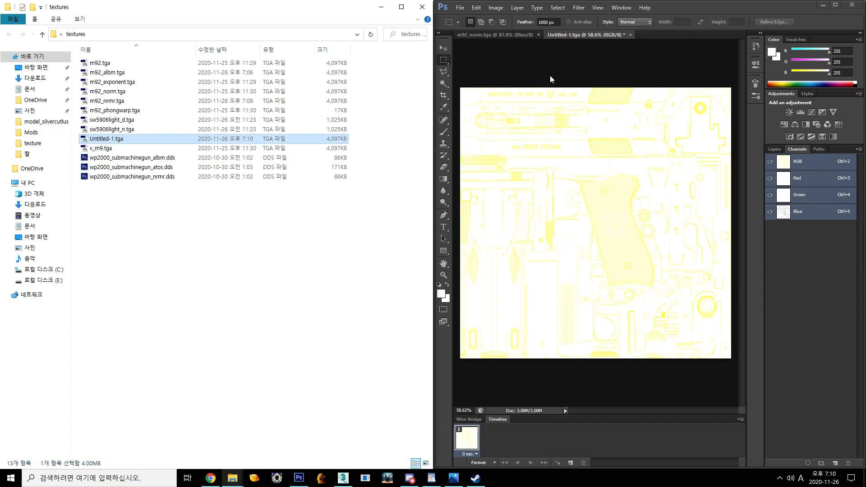
- Save the RGB texture under the new name m92_atos.dds in the textures folder, using the Intel Texture Works format
scroll(576, 170, down, 3)
scroll(576, 170, up, 2)
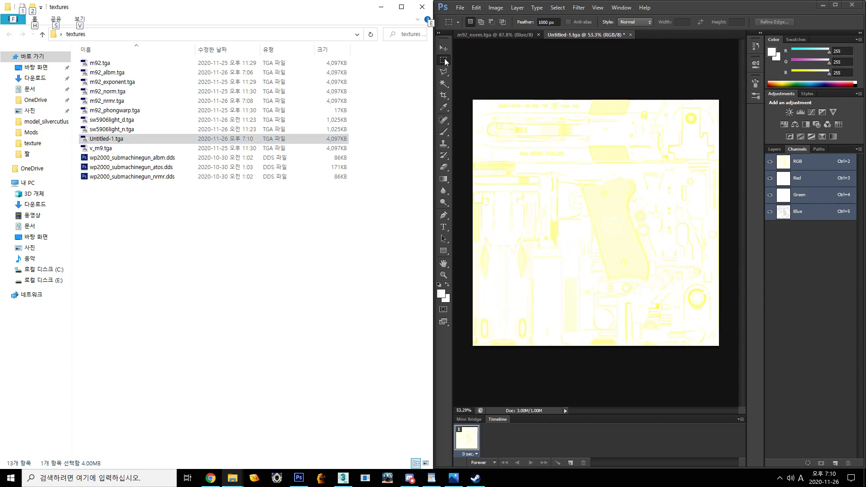
click(459, 8)
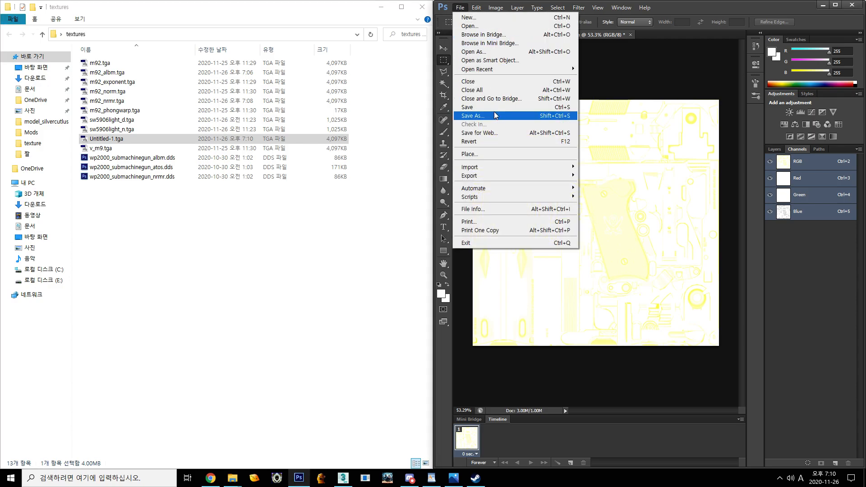
click(473, 115)
click(361, 267)
click(343, 290)
double_click(332, 256)
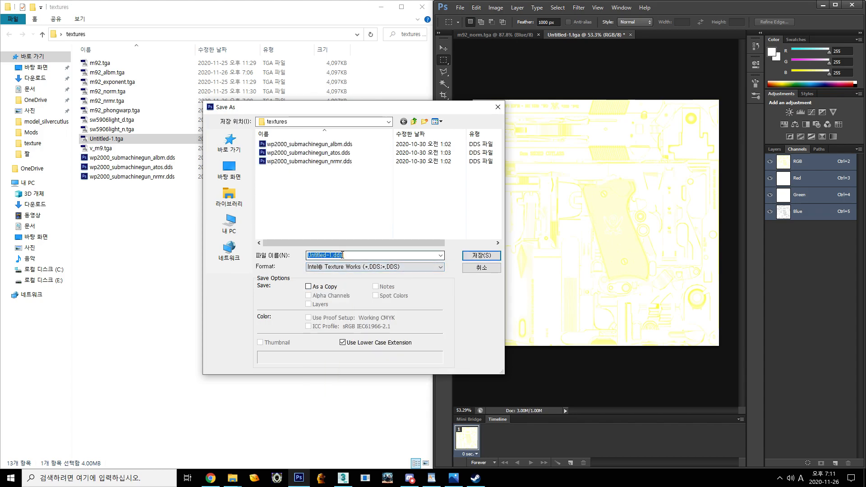
click(332, 256)
text(93)
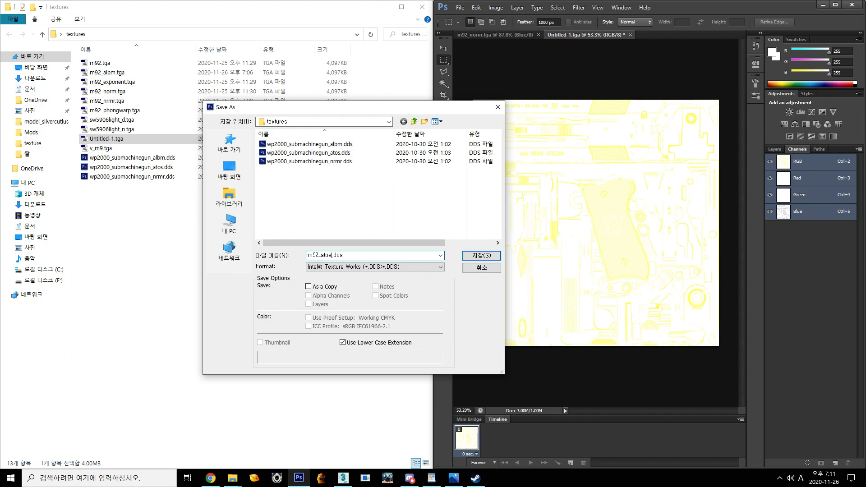
key(Return)
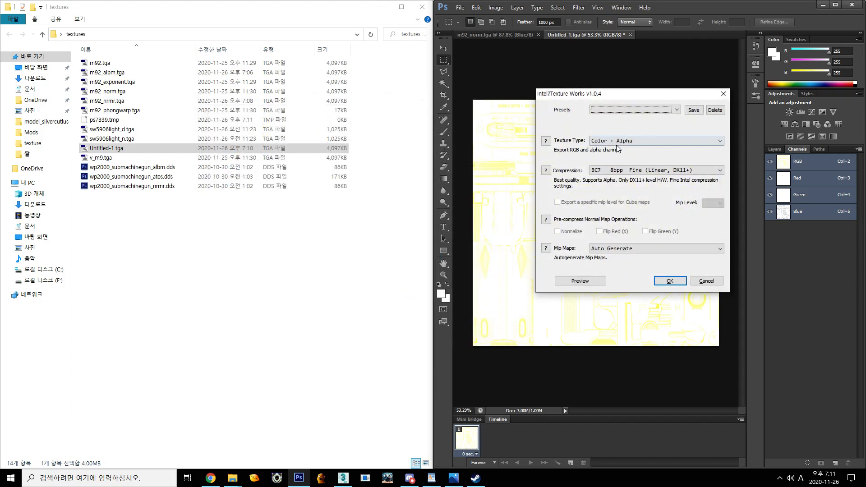
- Export the DDS with texture type Color and compression BC1 4bpp (sRGB, DX10+)
click(619, 141)
click(621, 152)
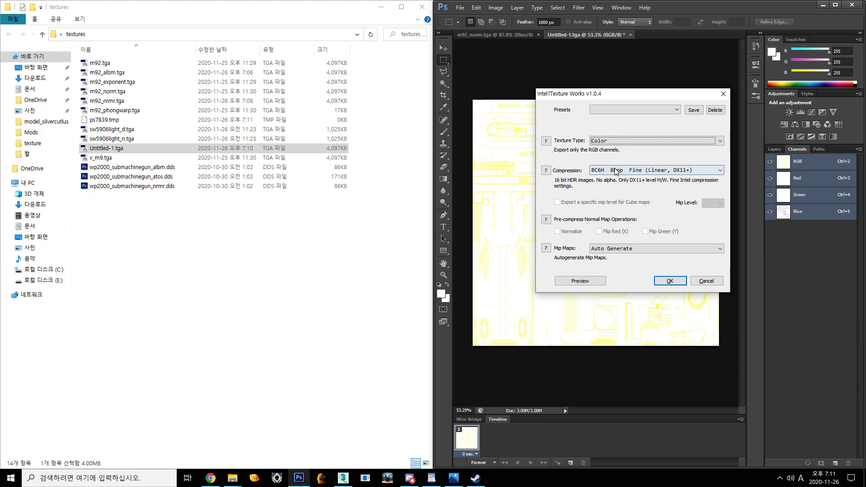
click(621, 170)
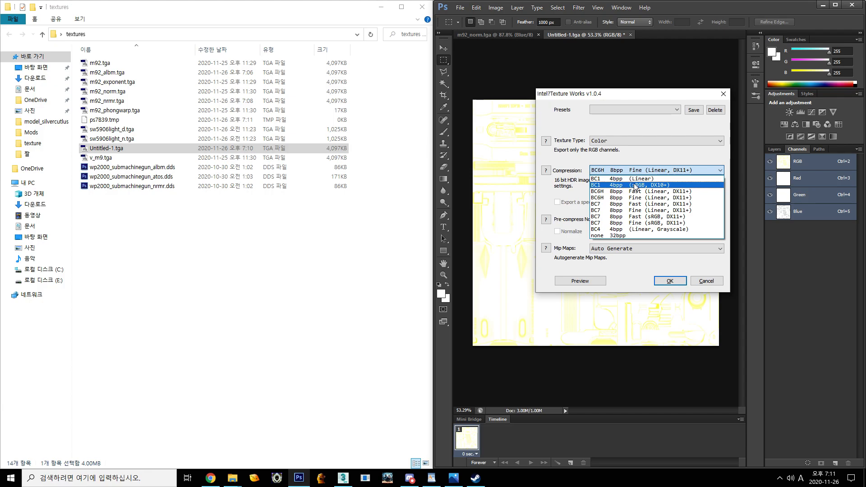
click(636, 186)
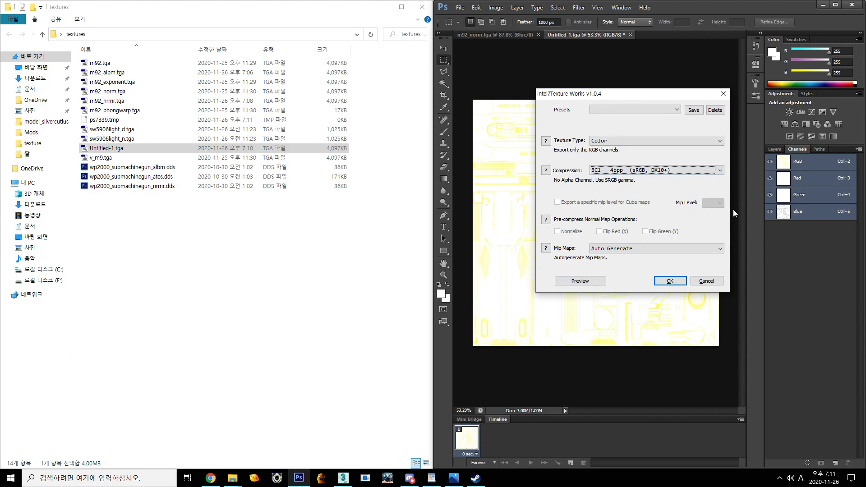
click(670, 281)
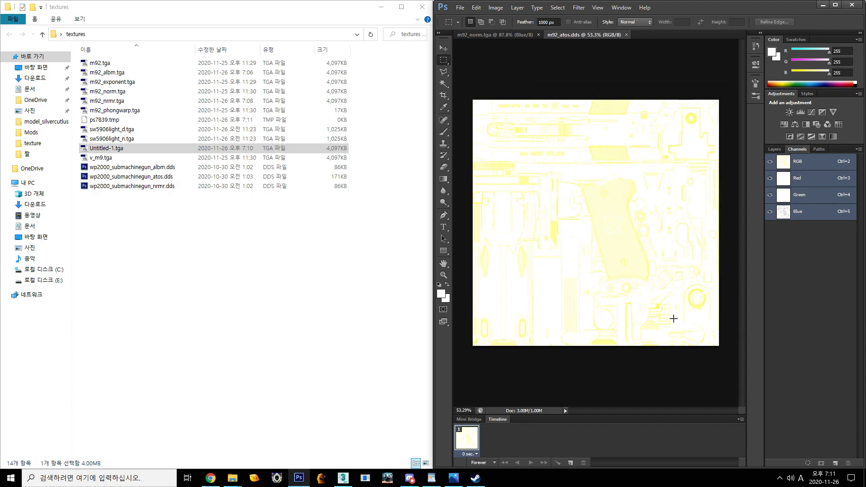
- Close the m92_atos.dds document and reopen the saved file from the textures folder
click(297, 241)
click(119, 86)
click(627, 35)
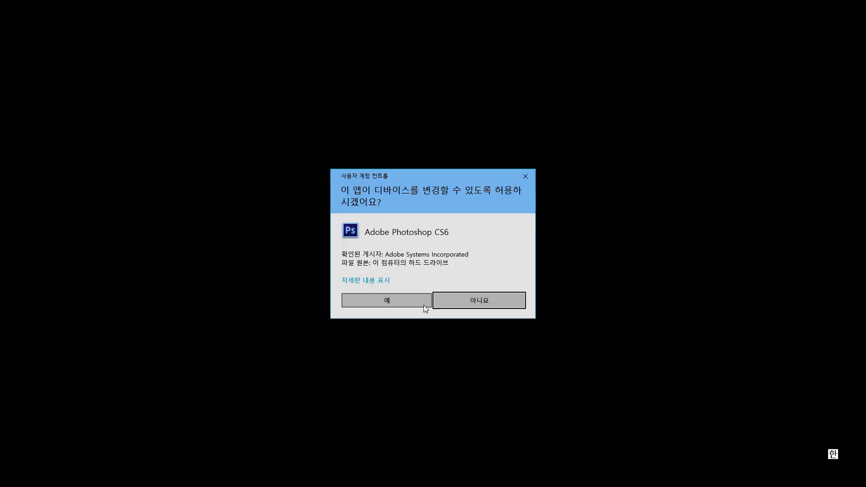
click(408, 302)
click(639, 201)
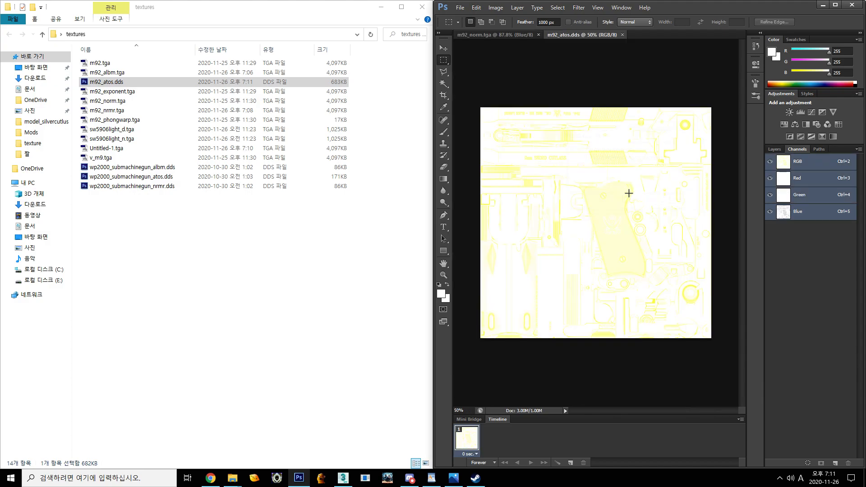
- Examine the individual color channels of the reopened m92_atos.dds, ending with the Blue channel on its own
key(ctrl+minus)
key(ctrl+minus)
click(790, 214)
click(807, 178)
click(795, 213)
- Select m92_albm.tga, m92_atos.dds and m92_nrmr.tga together in the textures folder to review the finished set
click(162, 81)
shift+click(154, 64)
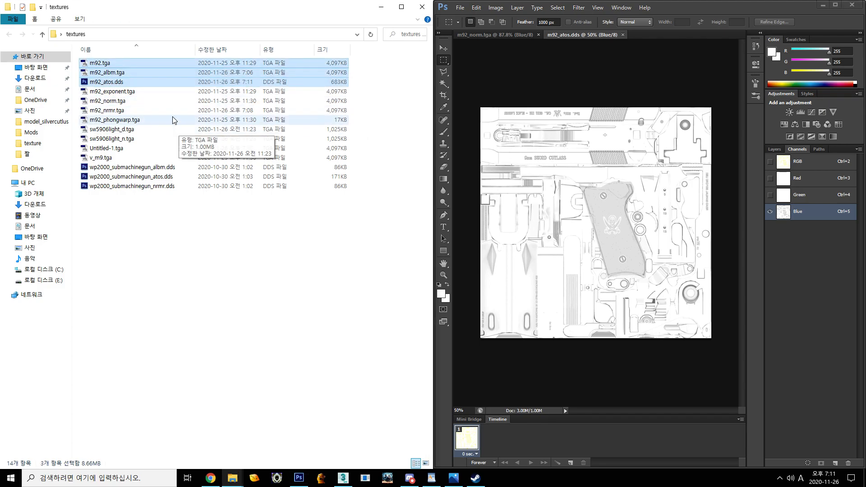
click(153, 82)
shift+click(151, 75)
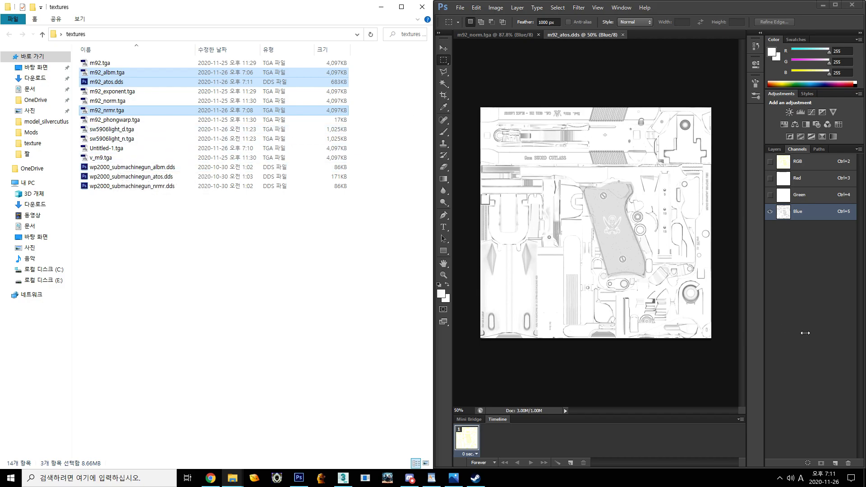
click(794, 66)
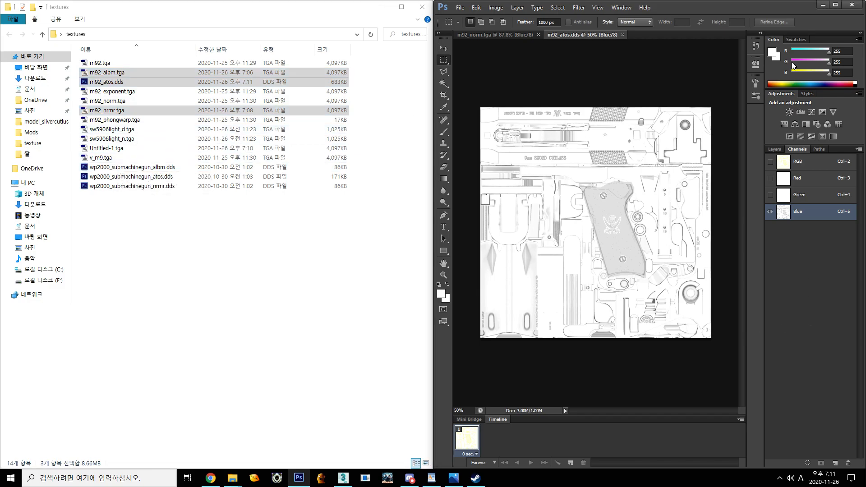
- Minimize Photoshop, open Noesis and move its window up on the desktop
click(823, 5)
click(273, 359)
click(277, 478)
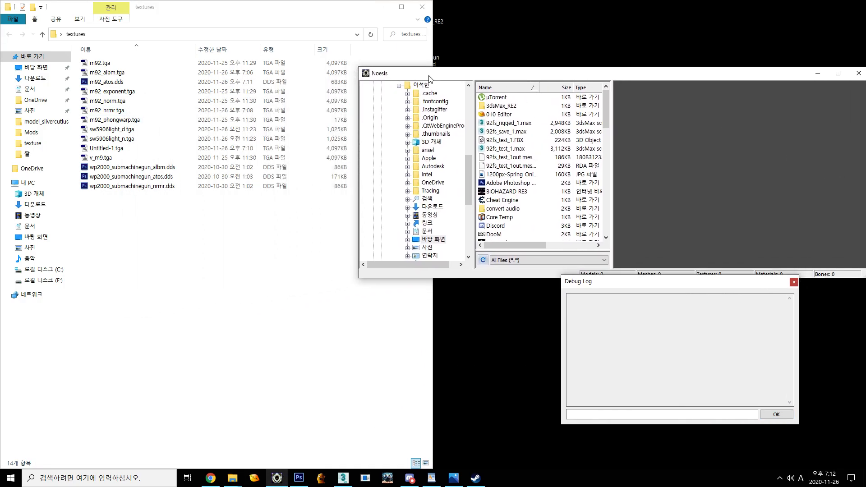
drag(434, 78, 396, 53)
- Create a new folder named tex inside the textures folder
click(123, 73)
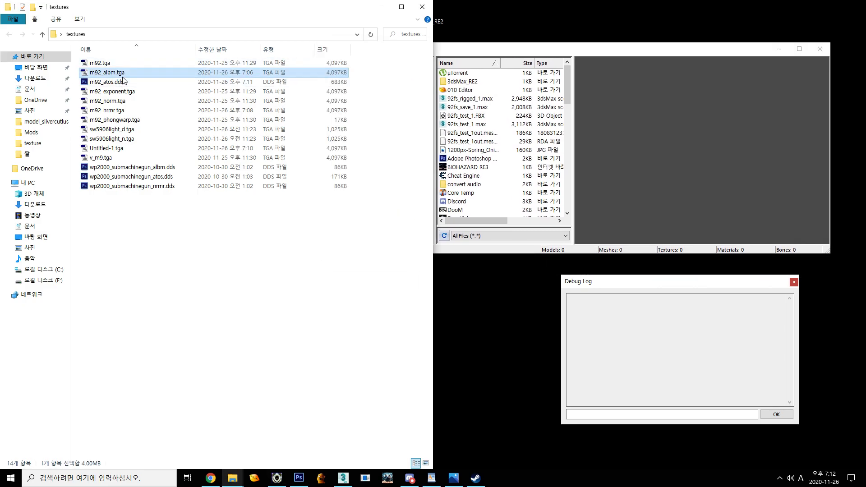
right_click(176, 218)
key(w)
key(f)
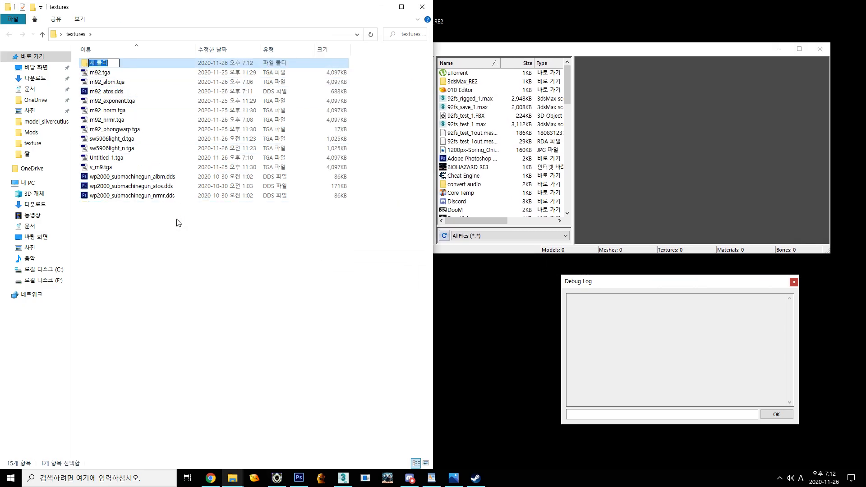
text(tex)
key(Return)
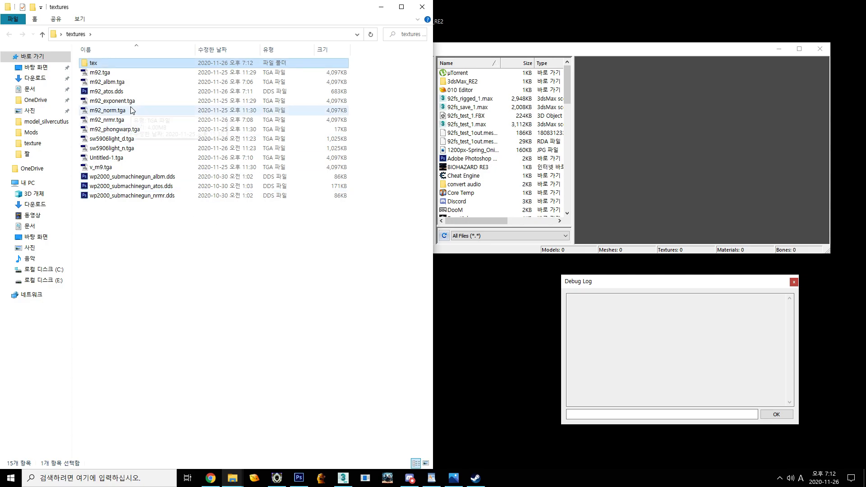
- Move m92_albm.tga, m92_atos.dds and m92_nrmr.tga into the tex folder and open that folder
click(115, 82)
ctrl+click(107, 120)
drag(125, 88, 123, 61)
key(Home)
key(Return)
- Load m92_albm.tga from the tex folder into Noesis and examine its texture preview
click(118, 65)
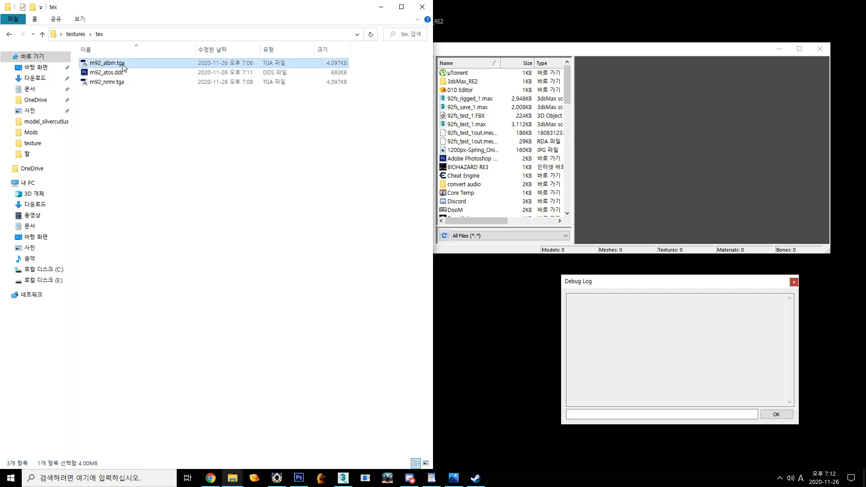
drag(692, 125, 686, 127)
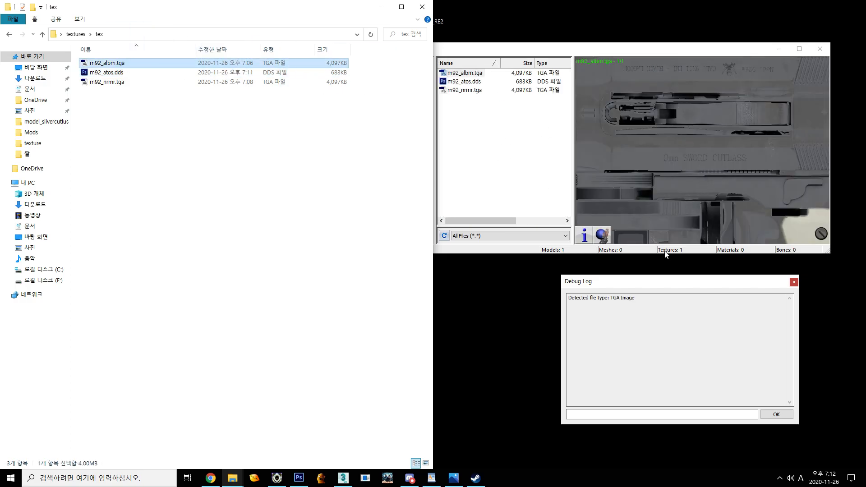
drag(712, 180, 677, 244)
click(171, 138)
click(470, 41)
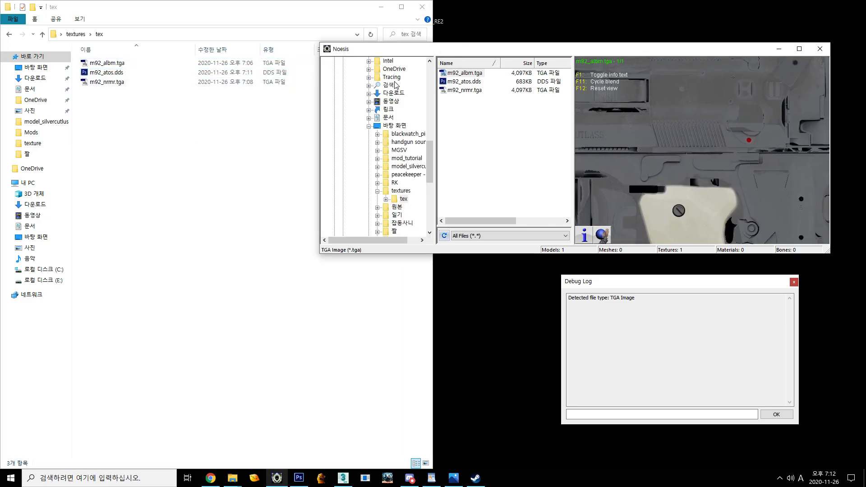
click(241, 145)
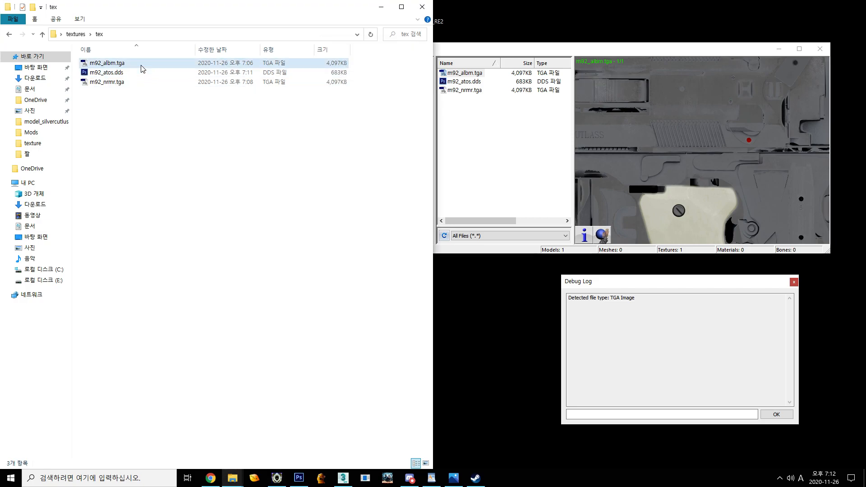
right_click(141, 64)
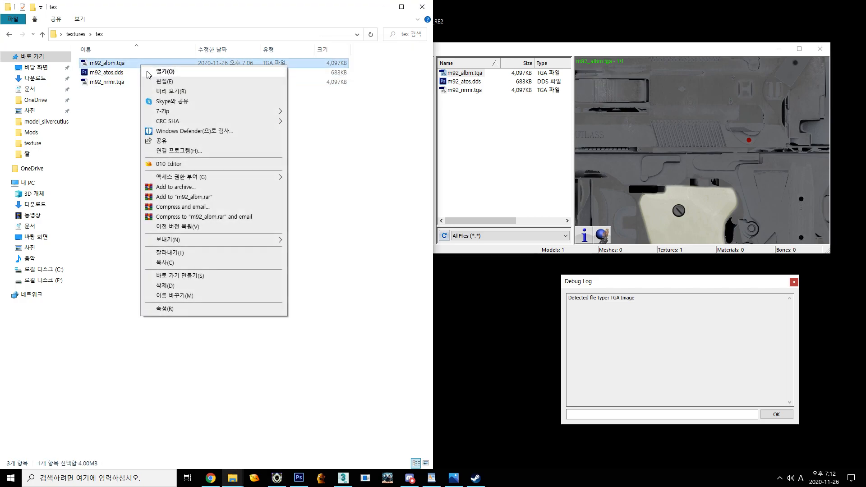
right_click(328, 67)
click(135, 66)
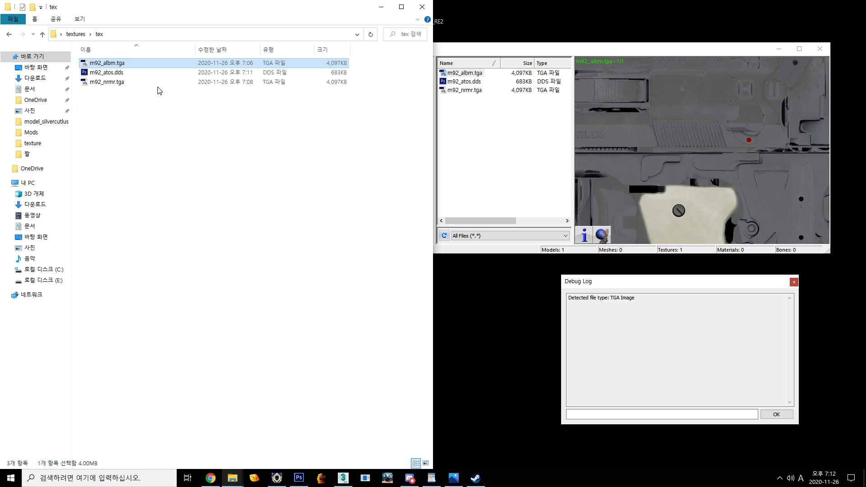
click(155, 85)
right_click(122, 87)
click(119, 85)
right_click(120, 85)
click(114, 111)
click(126, 66)
click(165, 95)
right_click(138, 76)
click(127, 114)
key(alt+Up)
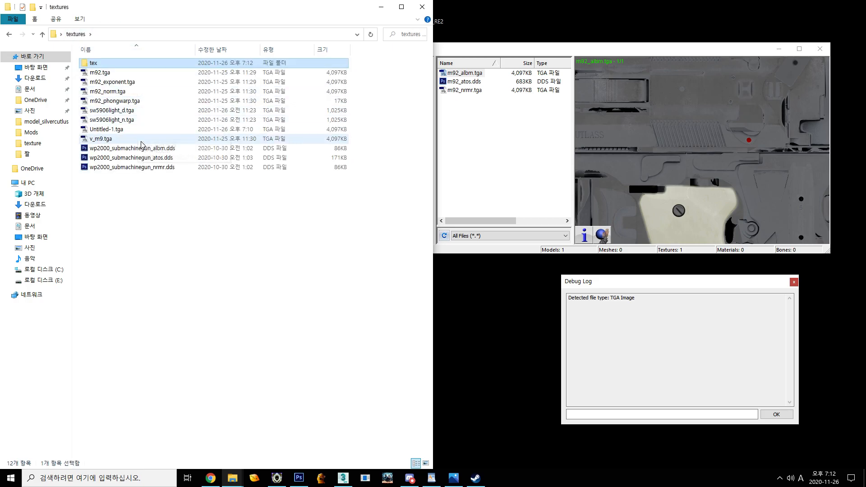
click(164, 199)
drag(708, 154, 663, 135)
click(247, 195)
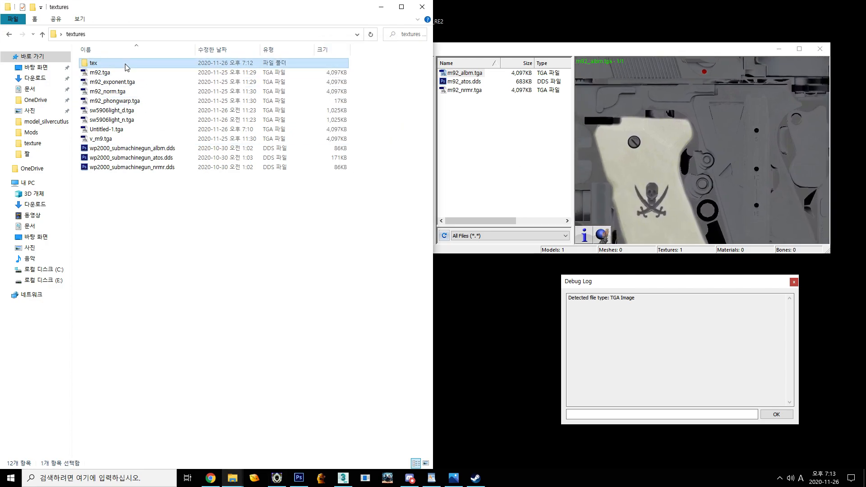
double_click(124, 64)
right_click(140, 63)
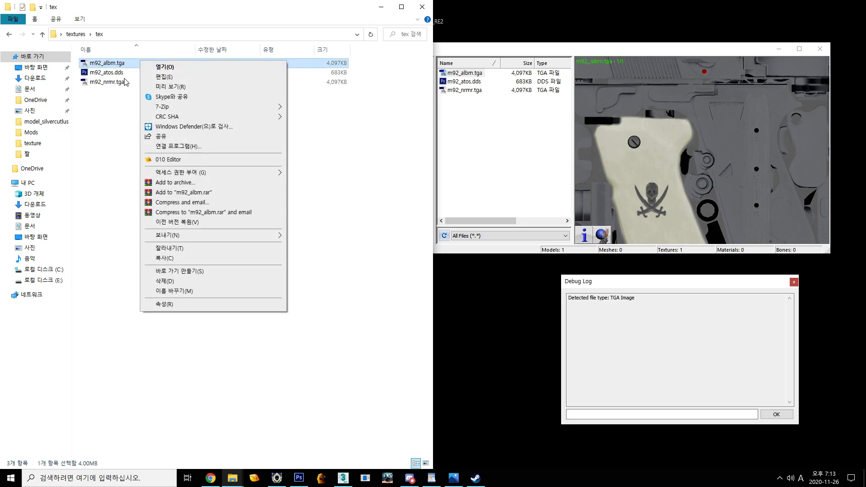
click(114, 104)
right_click(127, 67)
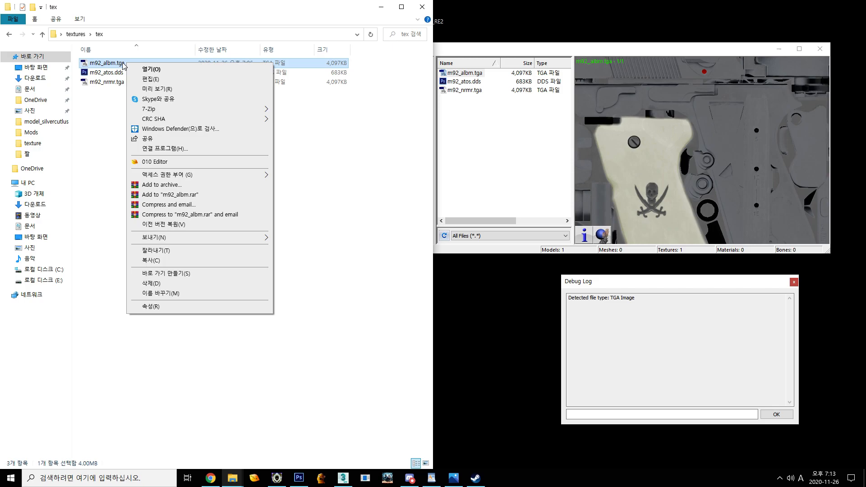
click(110, 120)
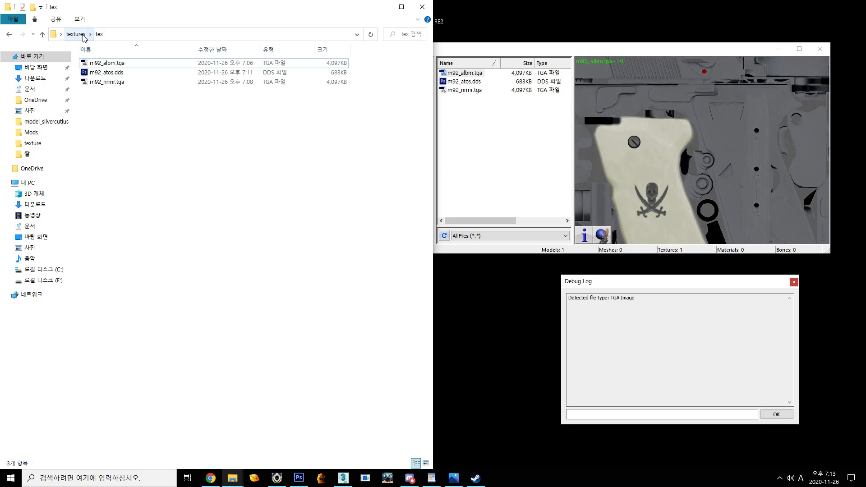
- Go back to the textures folder, shift its window down, and open the player folder pl1000/pl1000 within the original game files
click(76, 35)
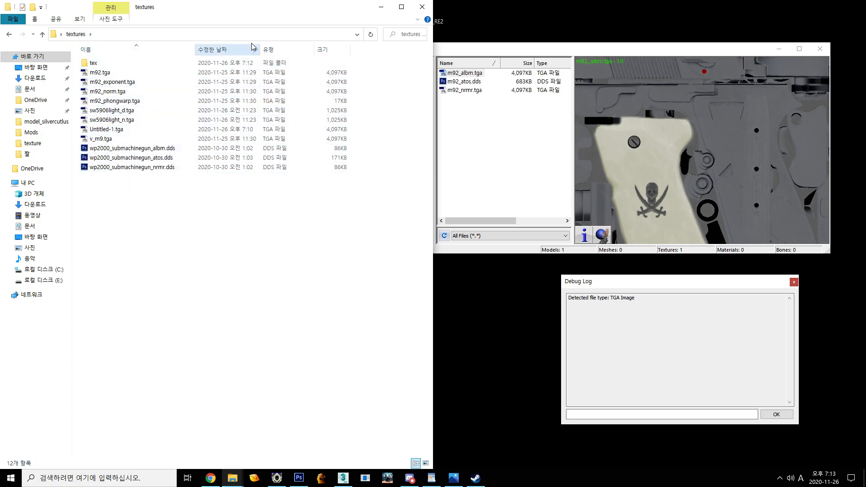
drag(286, 15, 301, 160)
double_click(290, 120)
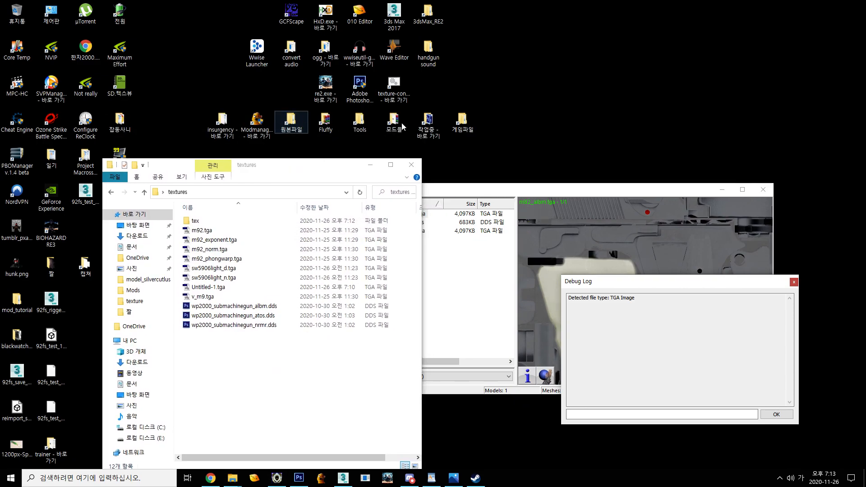
double_click(298, 63)
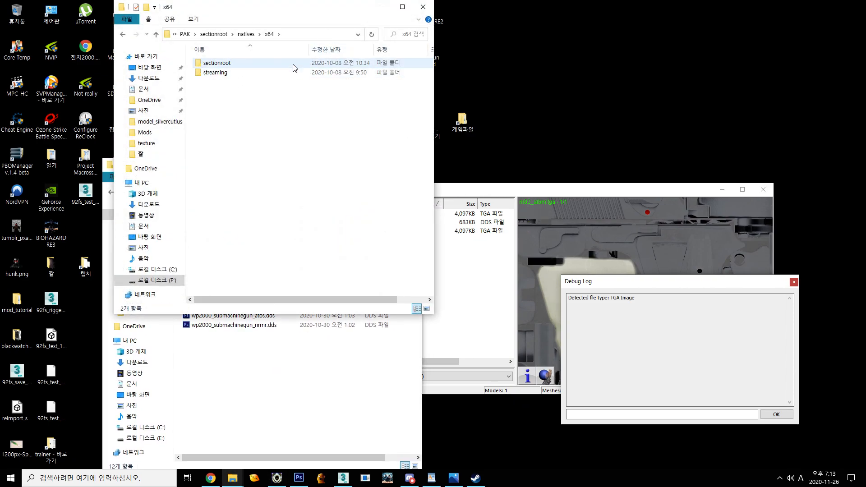
double_click(275, 64)
double_click(267, 83)
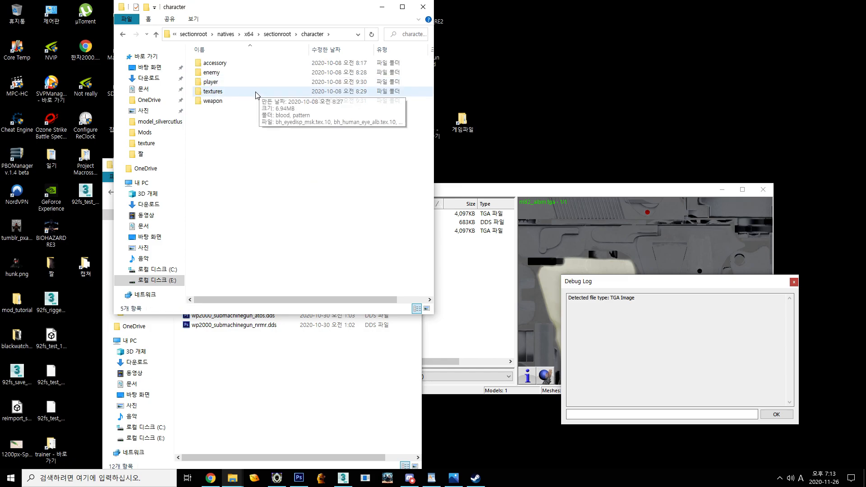
double_click(256, 82)
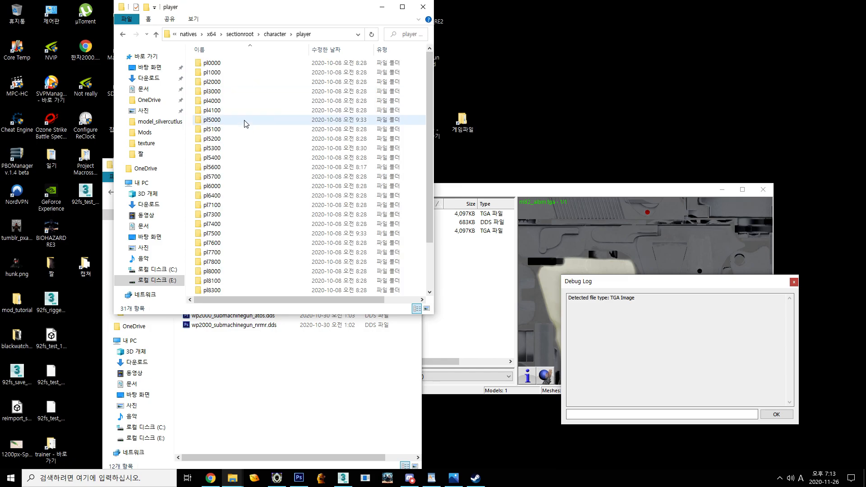
double_click(228, 73)
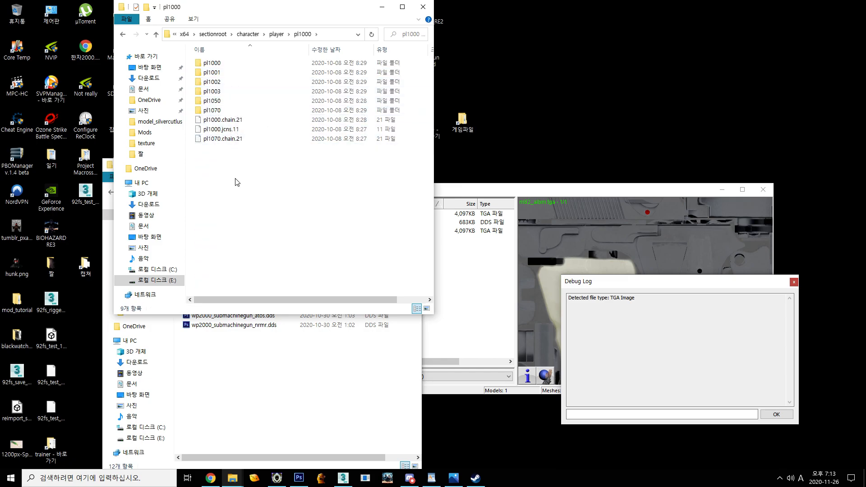
double_click(221, 63)
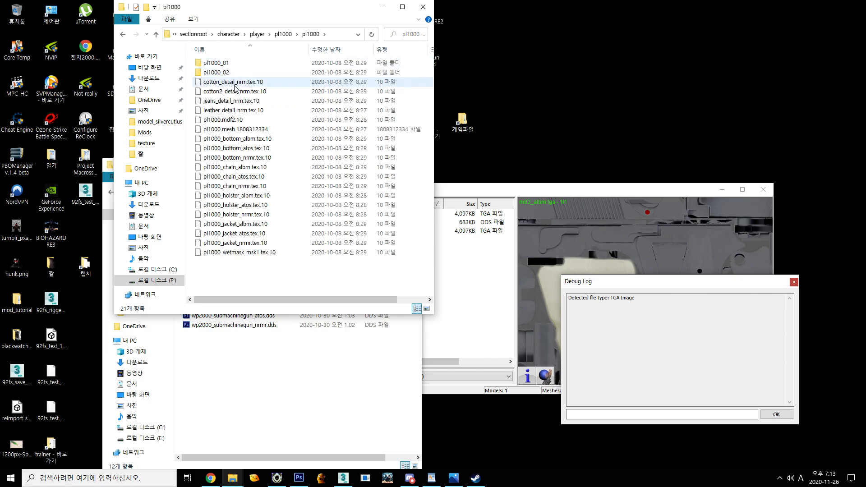
- Widen the pl1000 folder window to show file sizes, examine the size of pl1000_bottom_albm.tex.10, and reposition the window below the desktop shortcuts
click(262, 138)
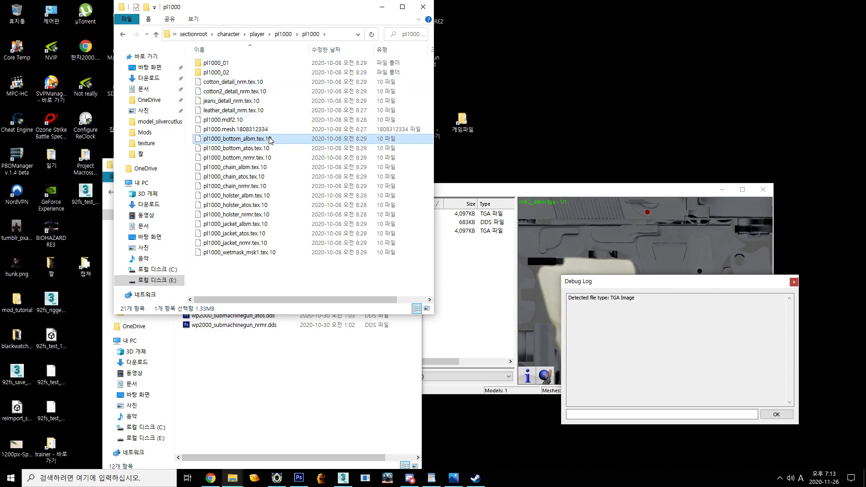
drag(269, 300, 385, 298)
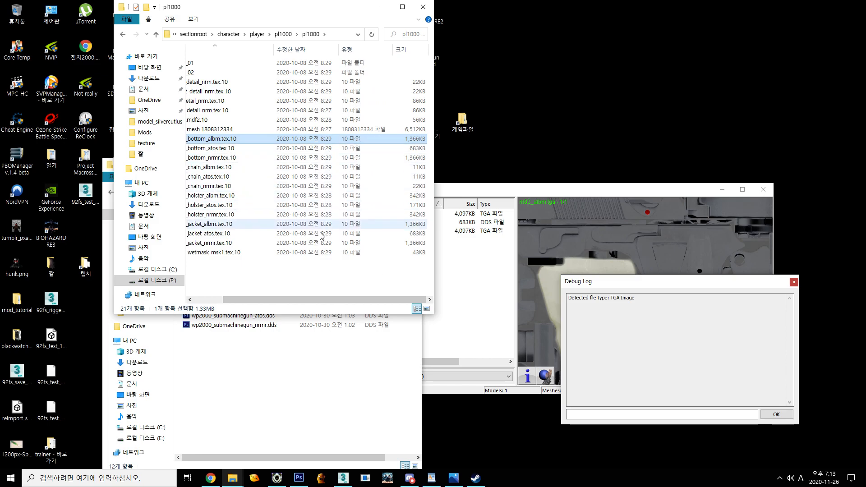
drag(296, 300, 181, 297)
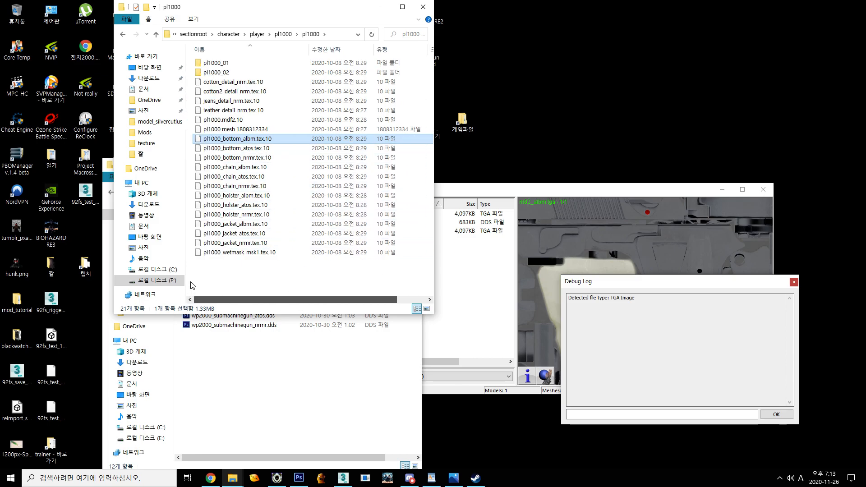
drag(269, 12, 443, 107)
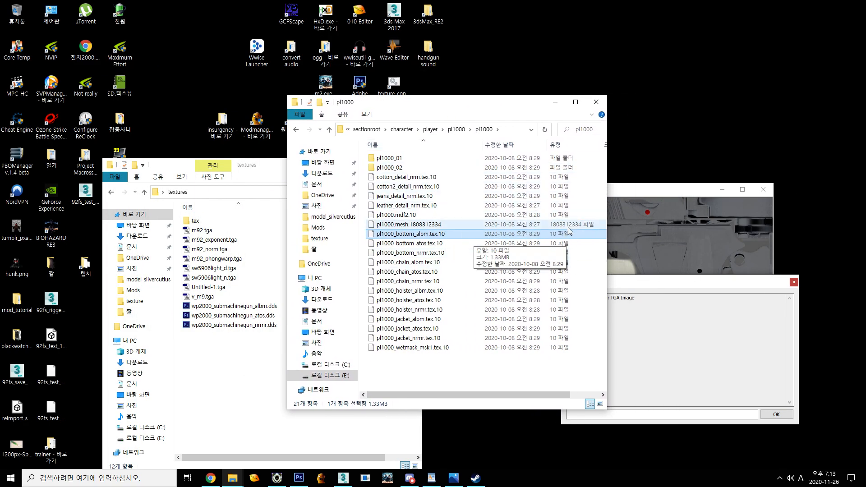
drag(607, 232, 714, 232)
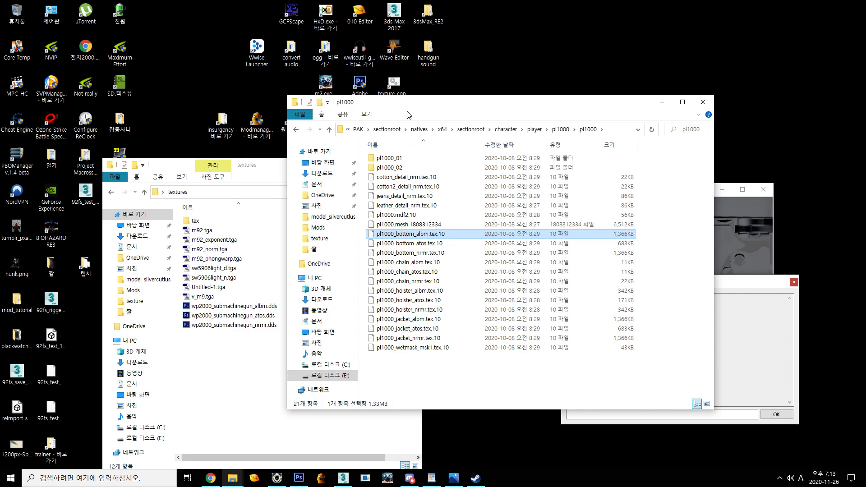
drag(410, 117, 337, 175)
- Convert pl1000_bottom_albm.tex.10 to DDS with the desktop texture converter and open the result in Photoshop with transparency loaded as alpha channel
drag(332, 295, 394, 86)
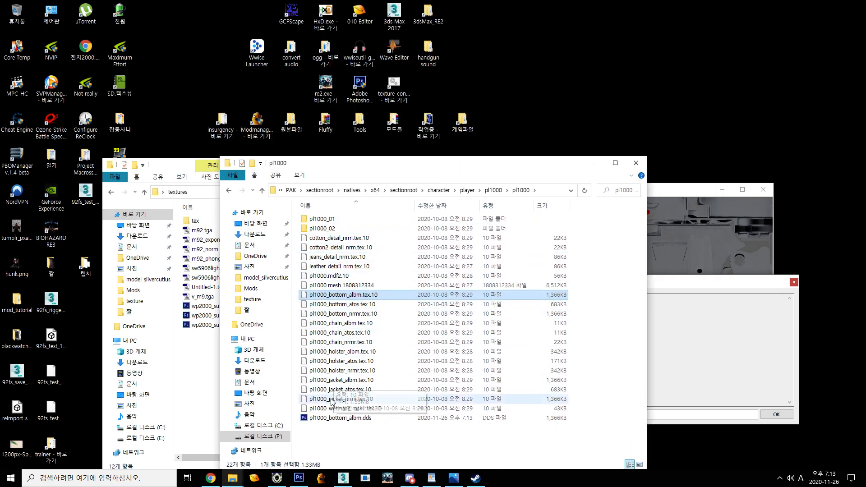
click(327, 419)
double_click(327, 419)
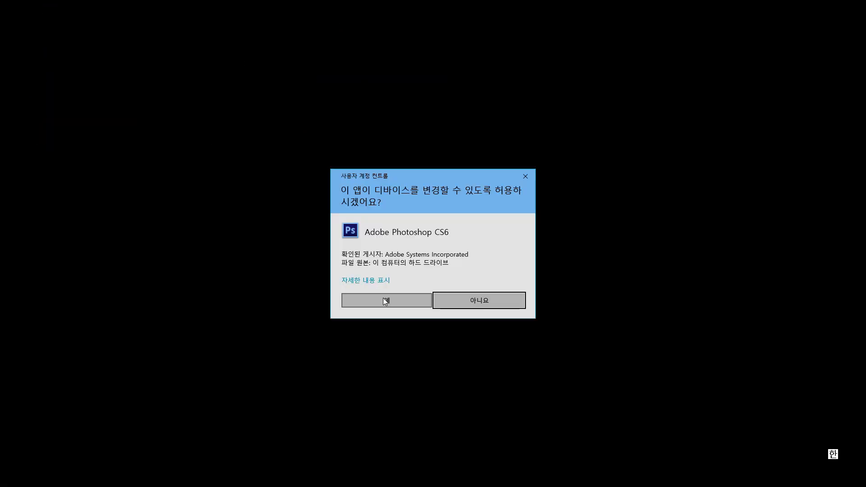
click(391, 299)
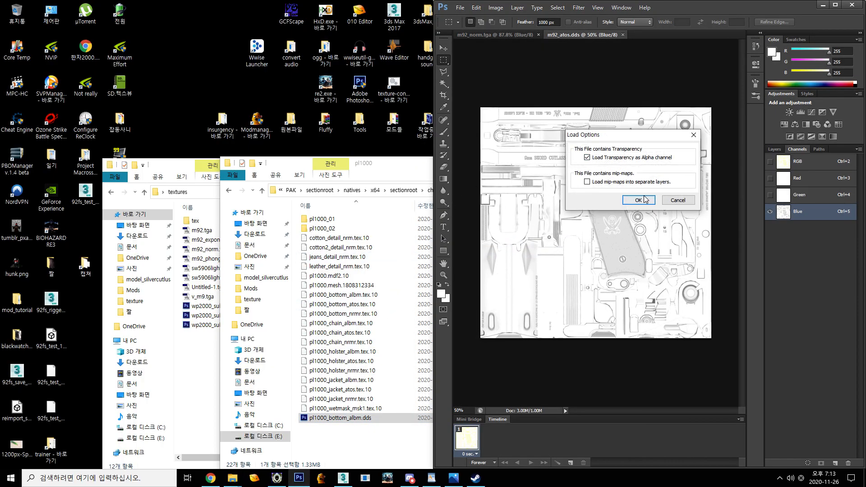
click(646, 200)
- Check the pixel dimensions of pl1000_bottom_albm.dds in the Image Size dialog without changing them
drag(650, 43, 662, 57)
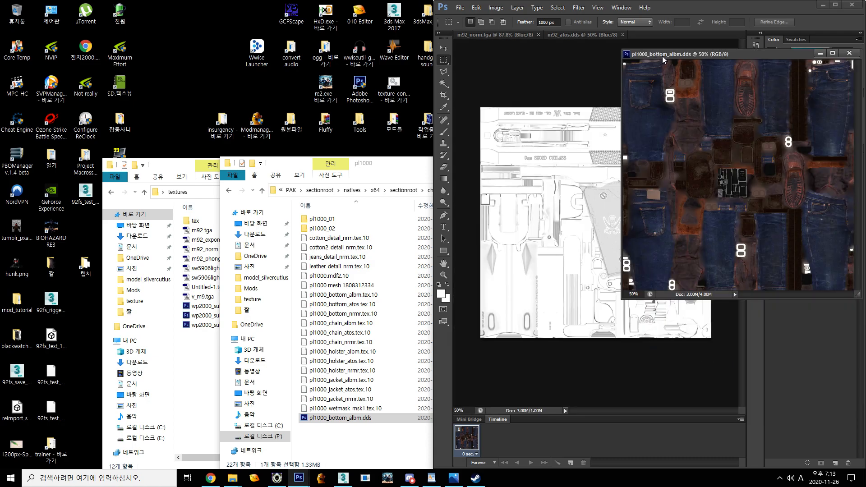
right_click(683, 54)
click(701, 70)
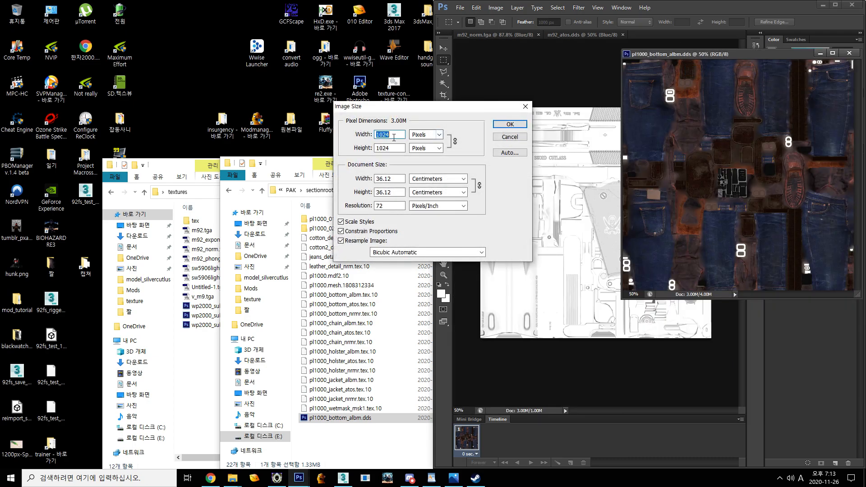
click(510, 136)
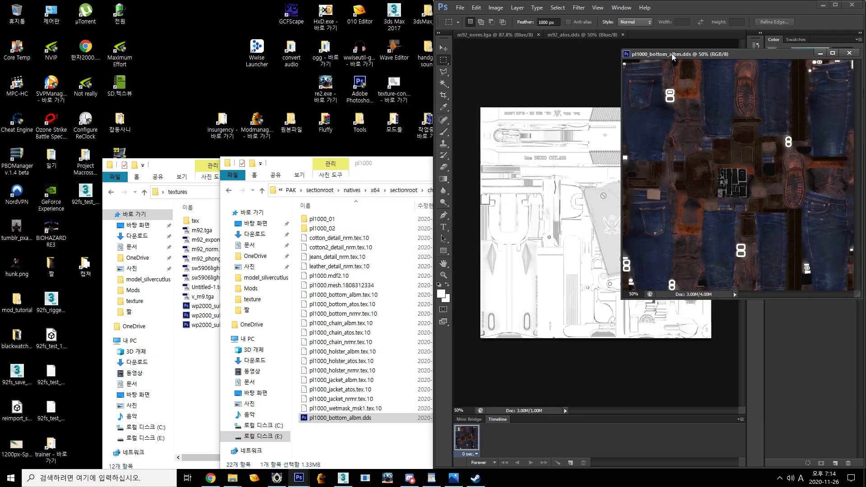
- Close the pl1000_bottom_albm.dds image and delete that file from the pl1000 folder
drag(782, 51, 567, 64)
click(636, 69)
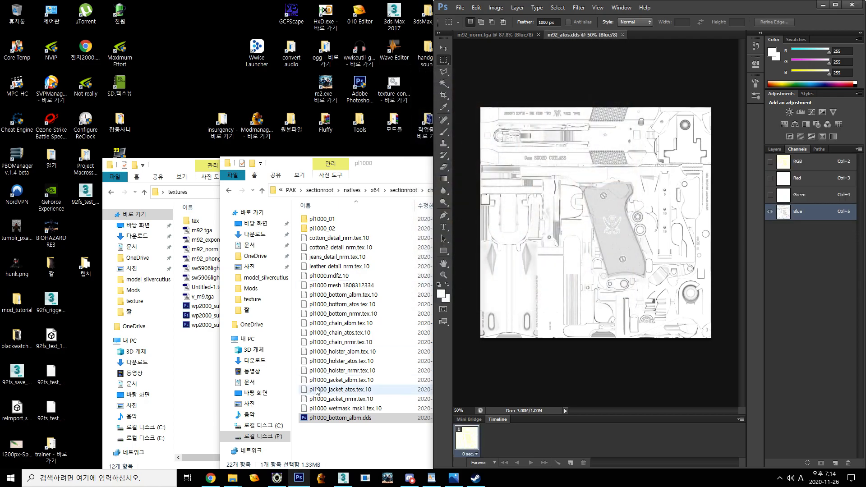
click(338, 421)
key(Delete)
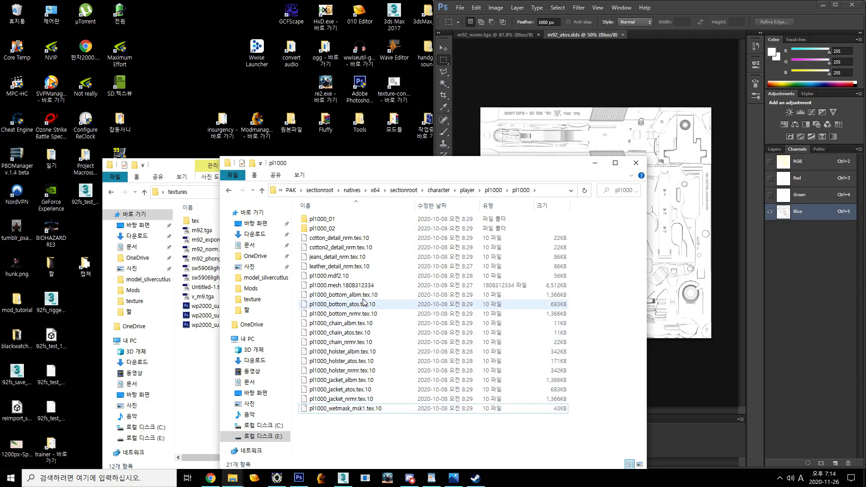
- Copy pl1000_bottom_albm.tex.10, pl1000_bottom_atos.tex.10 and pl1000_bottom_nrmr.tex.10 into the tex folder and close the pl1000 window
click(363, 248)
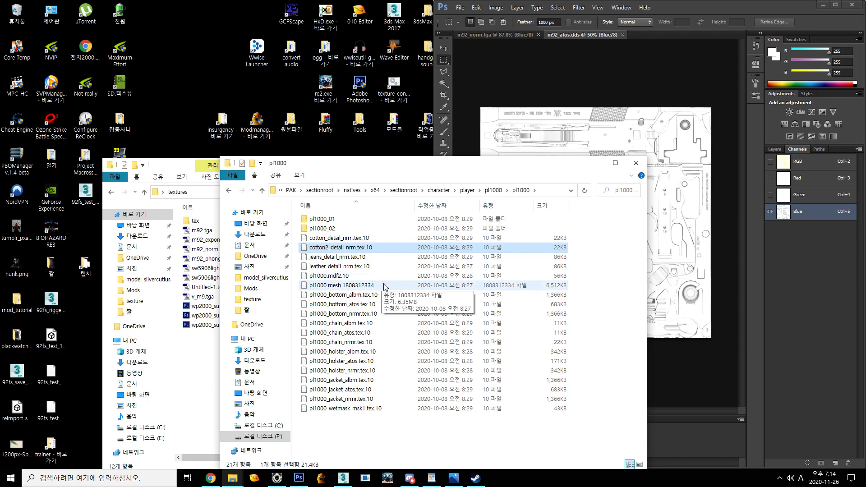
click(379, 295)
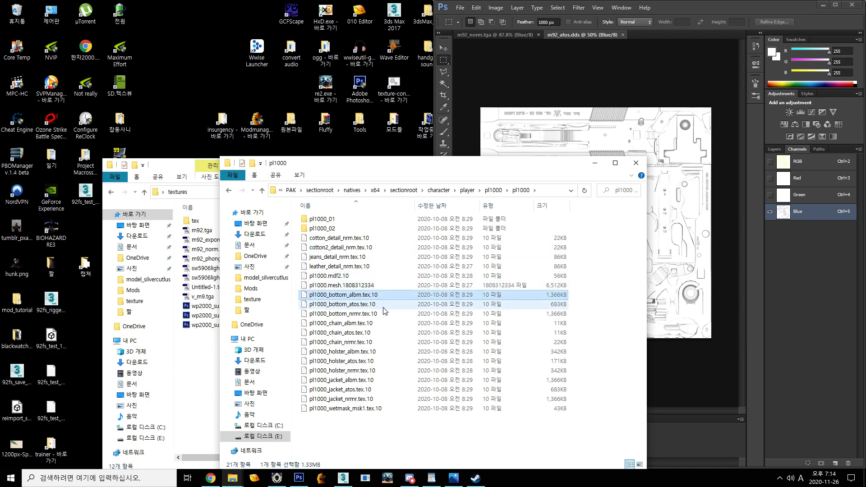
shift+click(383, 304)
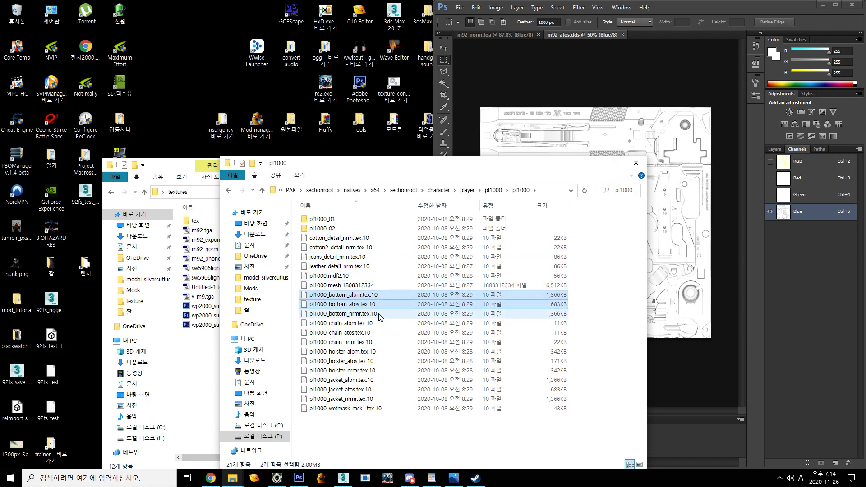
shift+click(379, 315)
click(636, 163)
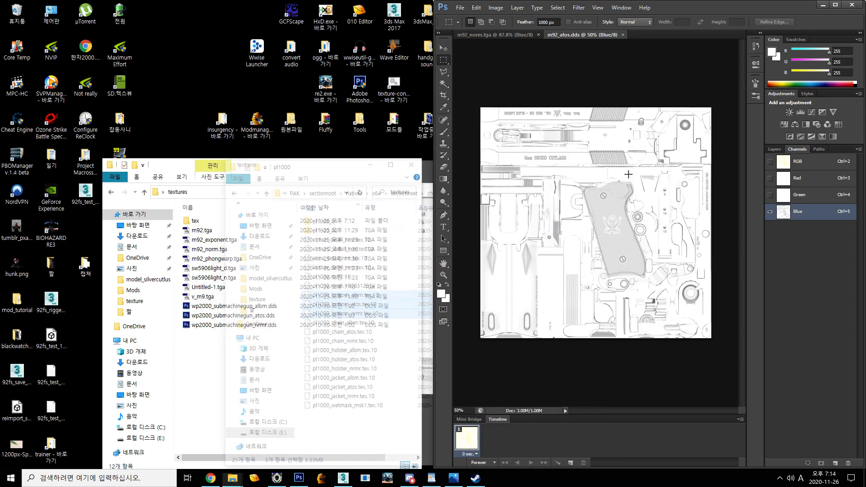
double_click(195, 221)
right_click(236, 292)
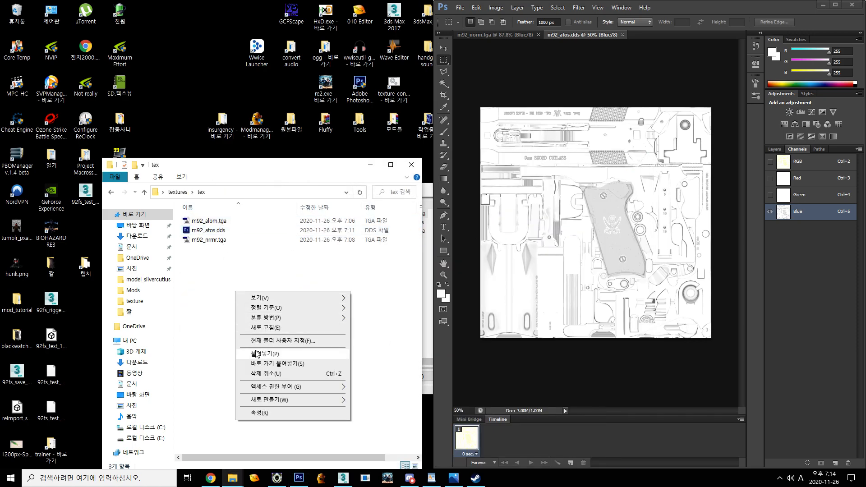
click(257, 354)
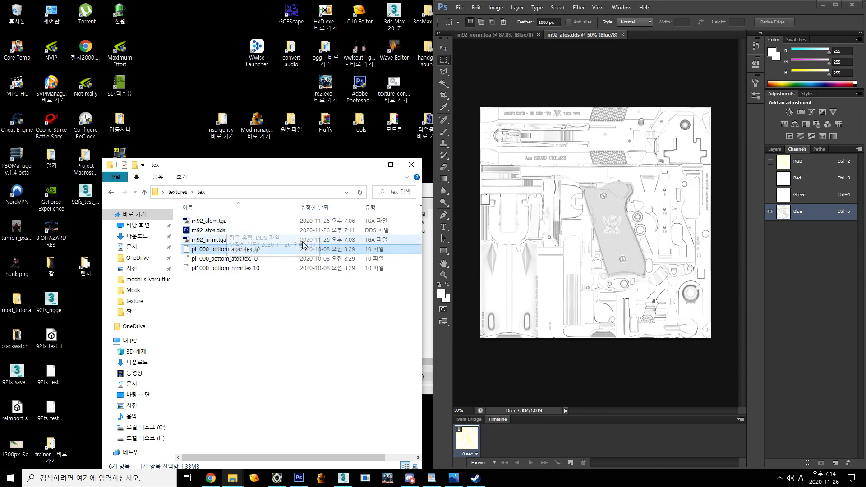
- Widen the tex folder window to compare the m92 and pl1000_bottom file sizes, and move the window up
drag(425, 276, 484, 275)
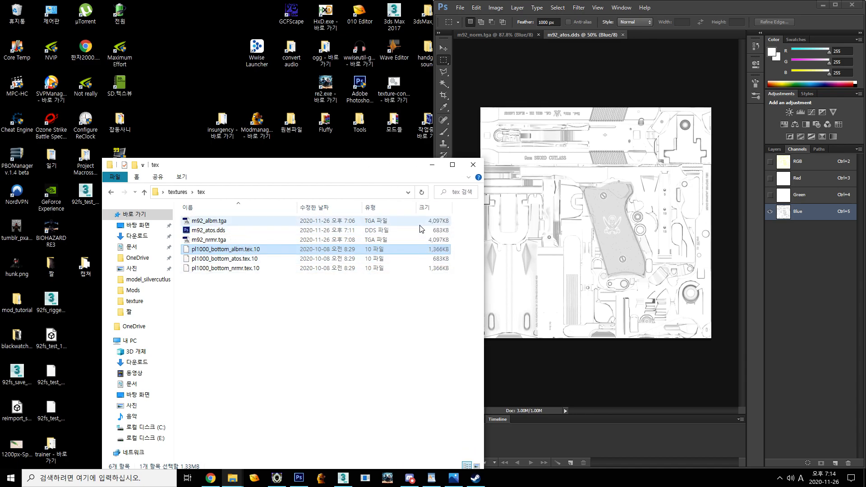
click(434, 224)
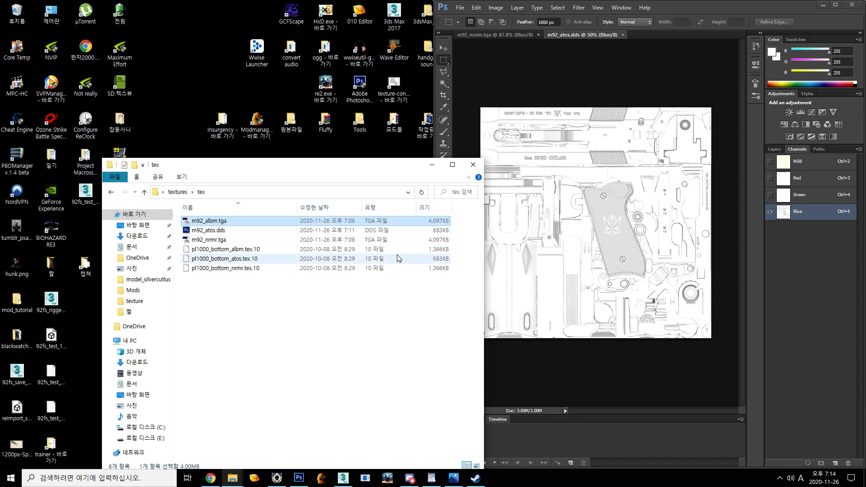
drag(300, 174, 227, 86)
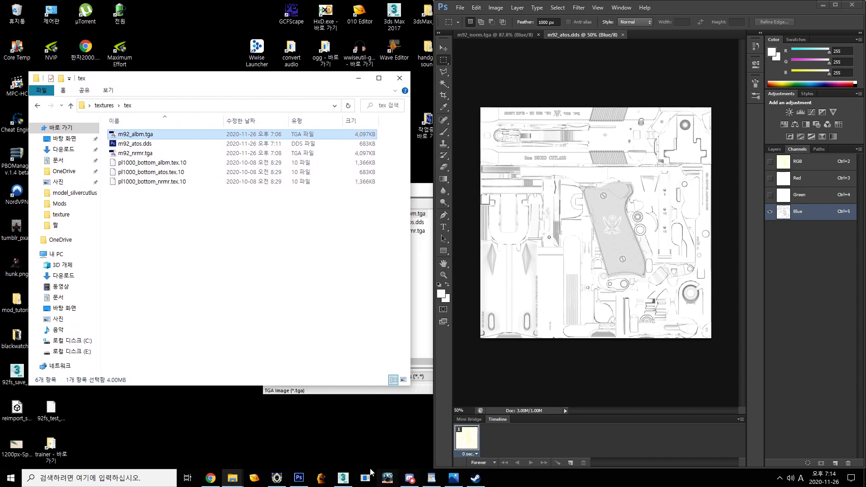
- Switch to Noesis and start exporting m92_albm.tga with the main output type ".10 - RE2 Remake Texture [PC]"
click(276, 479)
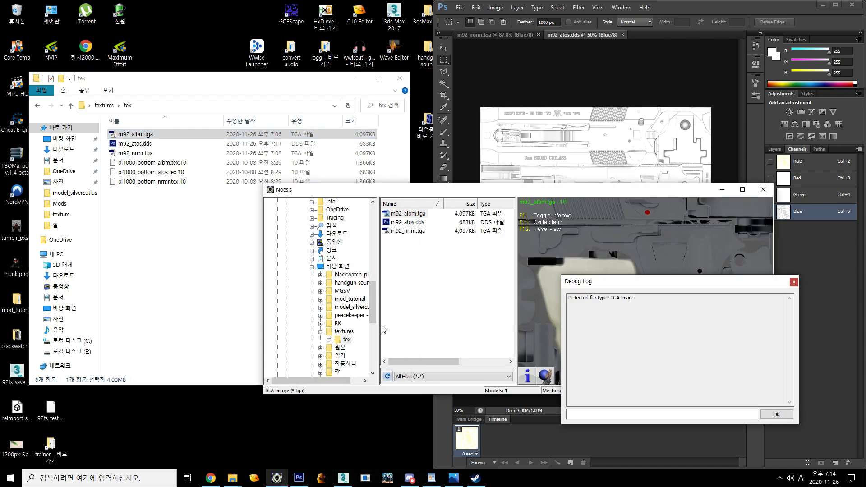
drag(593, 287, 522, 255)
right_click(421, 214)
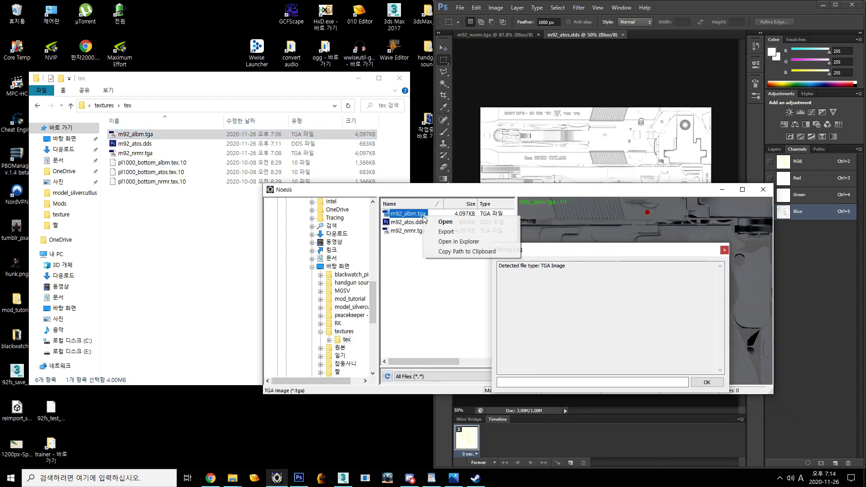
click(445, 234)
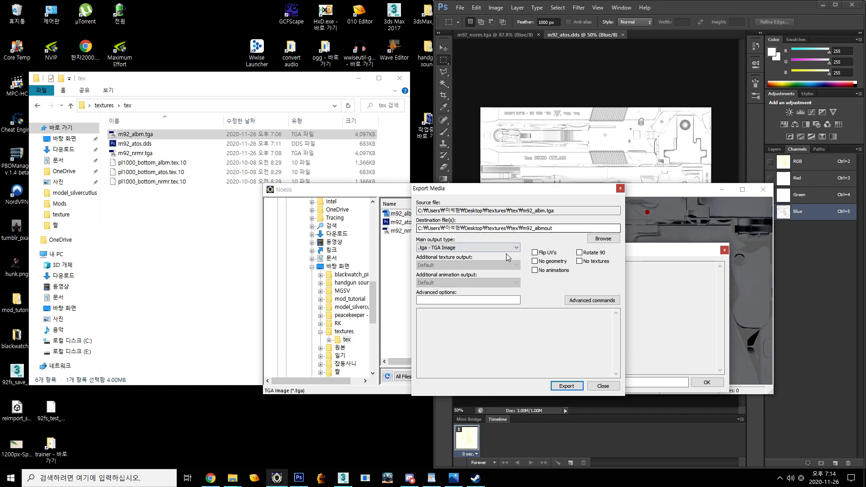
click(480, 250)
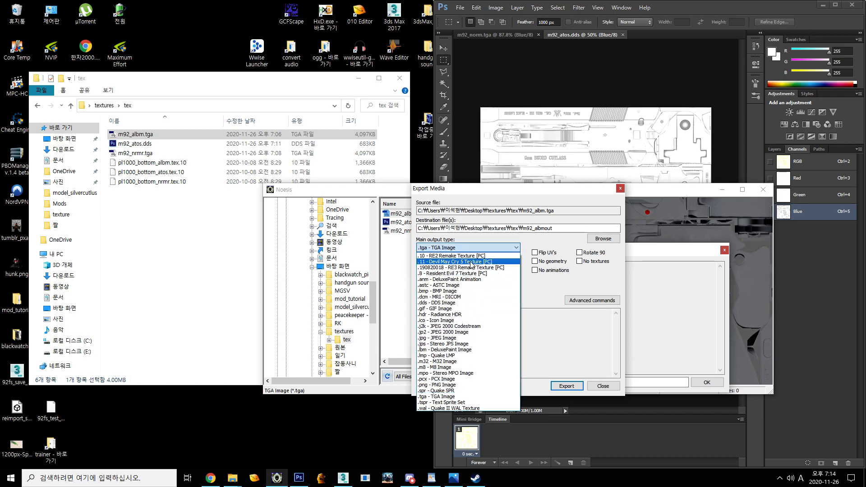
click(475, 256)
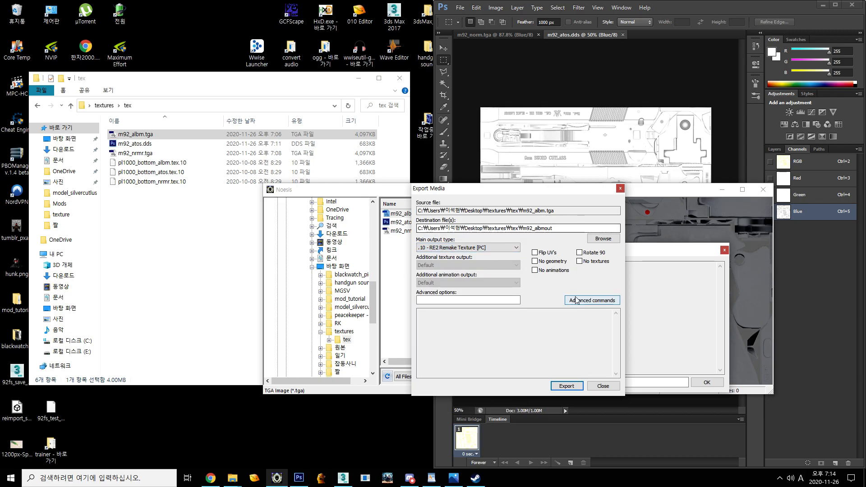
drag(582, 188, 261, 184)
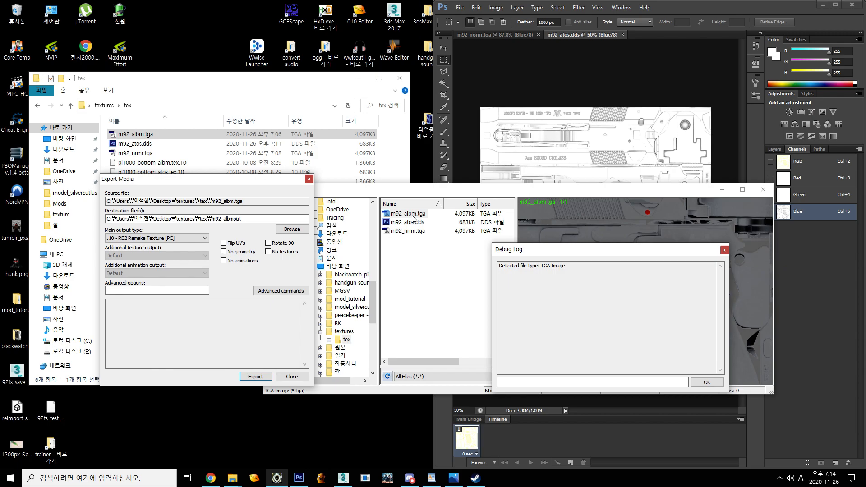
drag(251, 184, 445, 97)
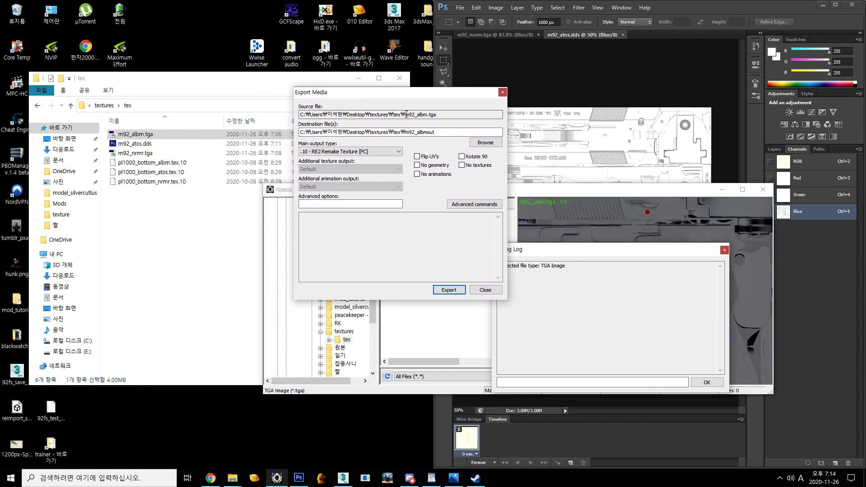
click(454, 292)
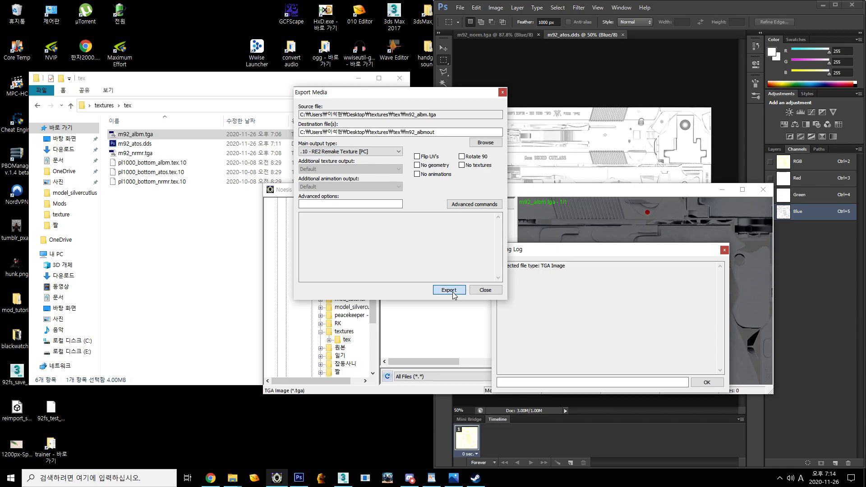
- Move the tex folder window clear of the export-over prompt so the reference pl1000_bottom_albm.tex.10 and the prompt's path can be seen together
drag(352, 229, 374, 229)
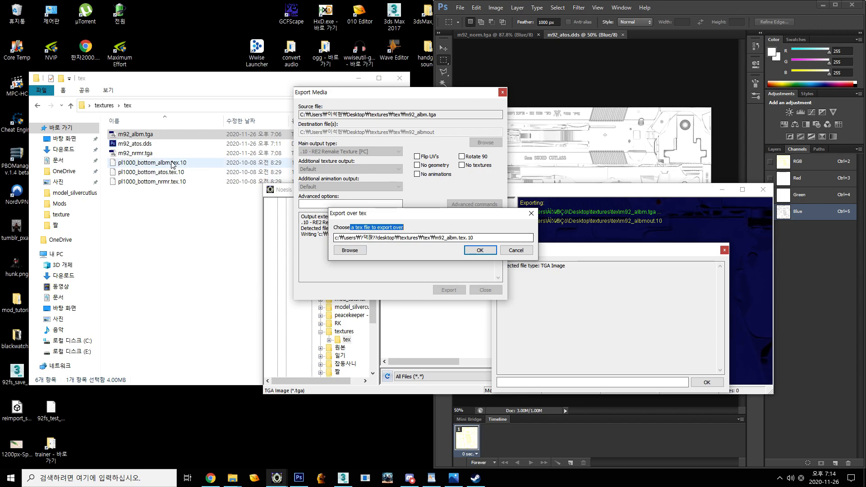
click(201, 163)
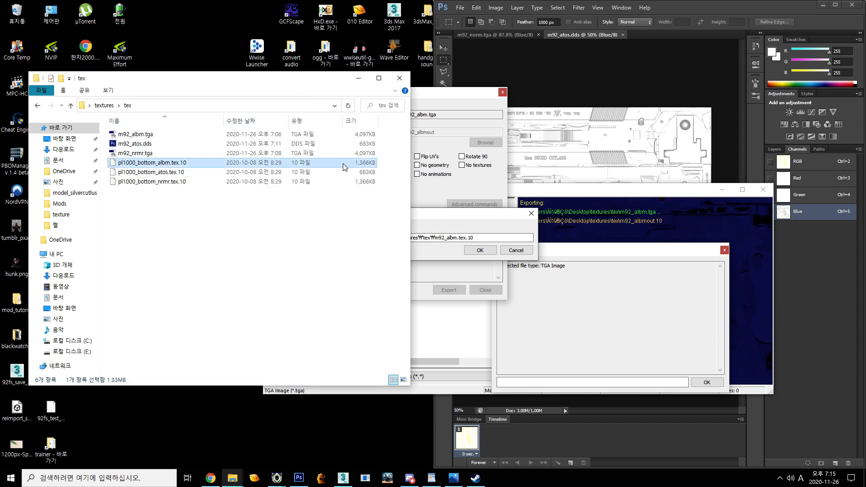
click(238, 219)
drag(267, 89, 214, 70)
drag(351, 228, 405, 228)
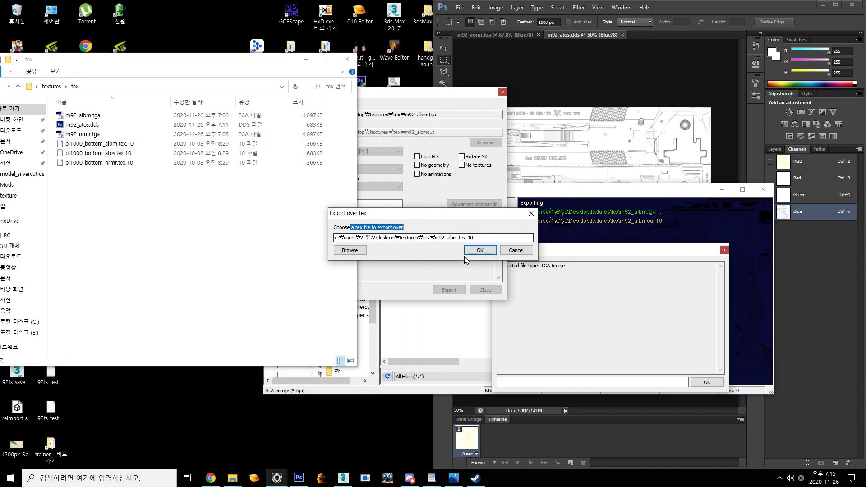
double_click(435, 238)
click(435, 239)
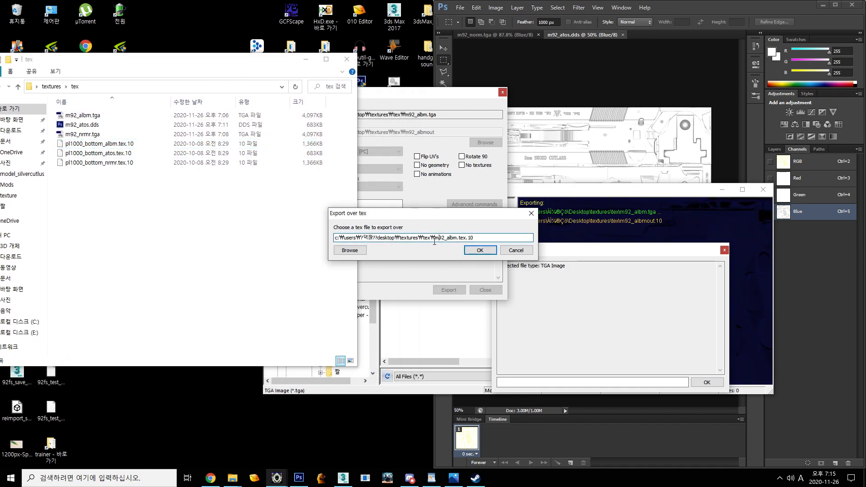
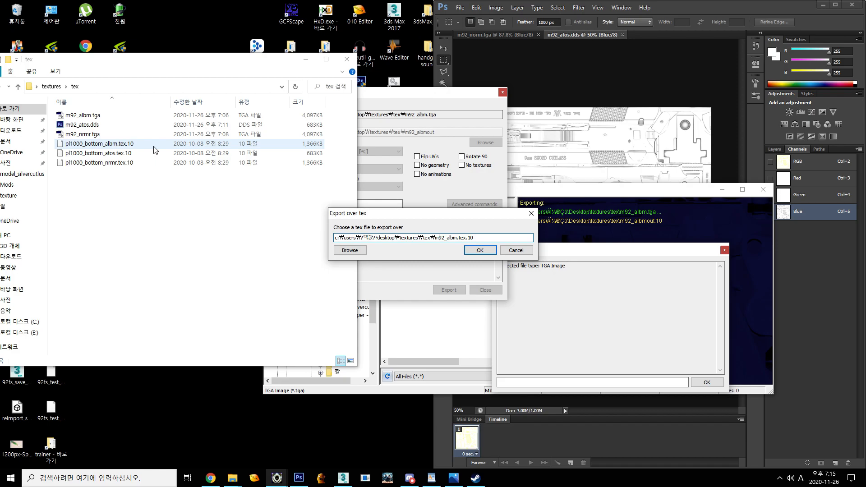
- Browse for the tex file to export over, going from the model_silvercutlus folder up to the desktop folder
click(349, 249)
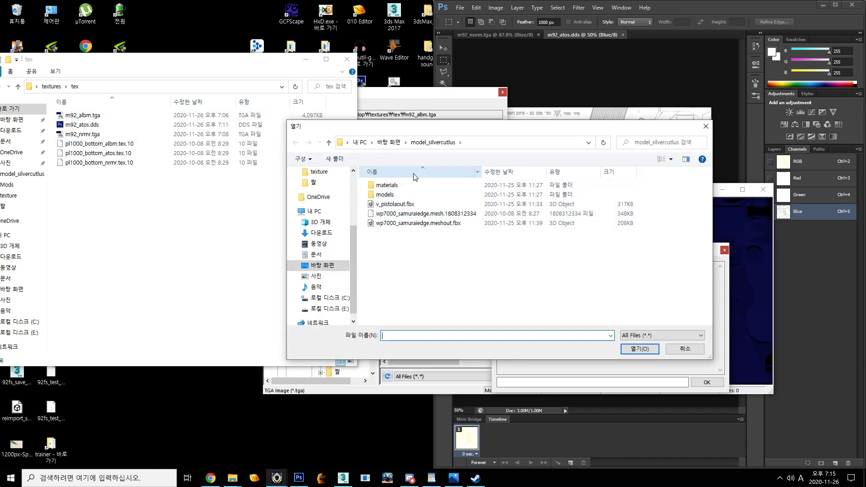
scroll(338, 187, up, 3)
scroll(337, 187, up, 1)
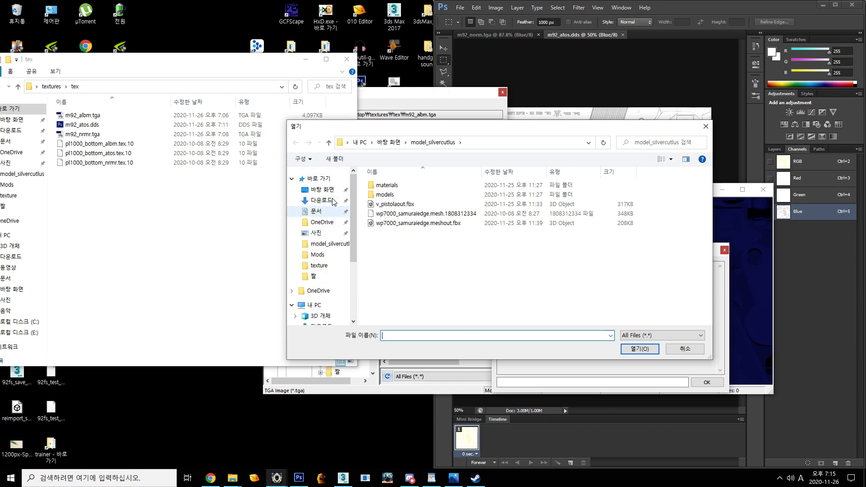
double_click(406, 185)
click(410, 186)
key(BackSpace)
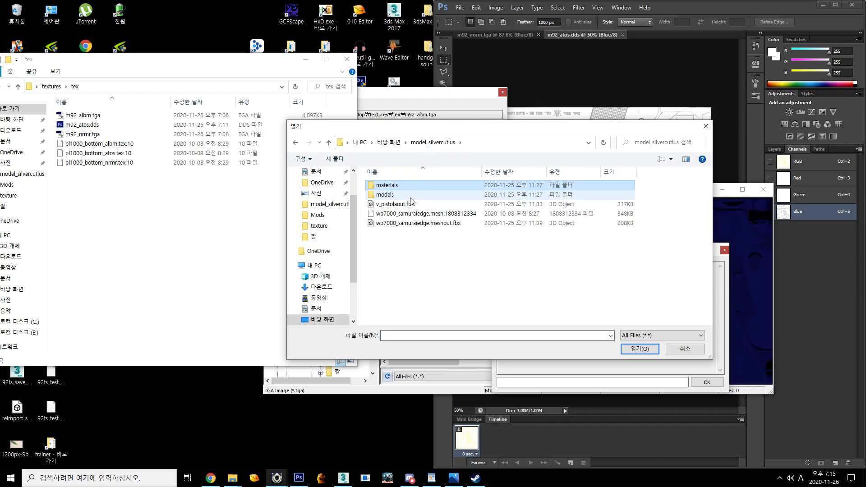
double_click(406, 185)
double_click(406, 185)
click(399, 143)
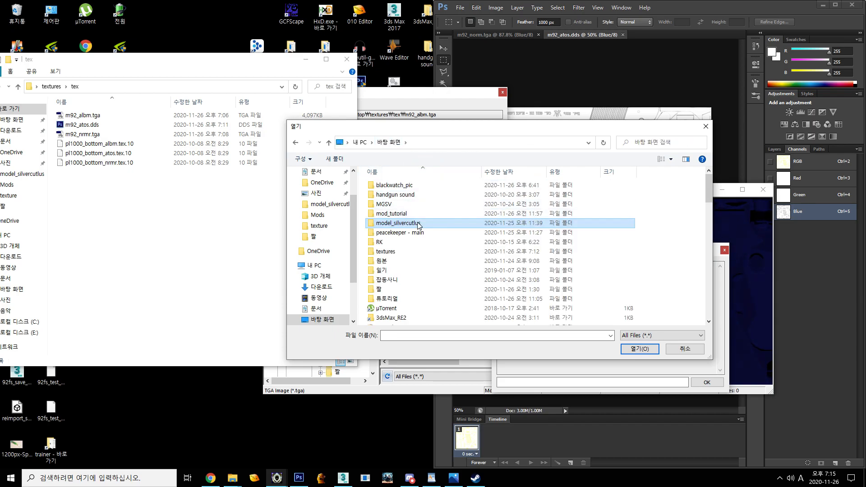
- Choose pl1000_bottom_albm.tex.10 in textures\tex as the file to export over and confirm the export
scroll(422, 244, down, 2)
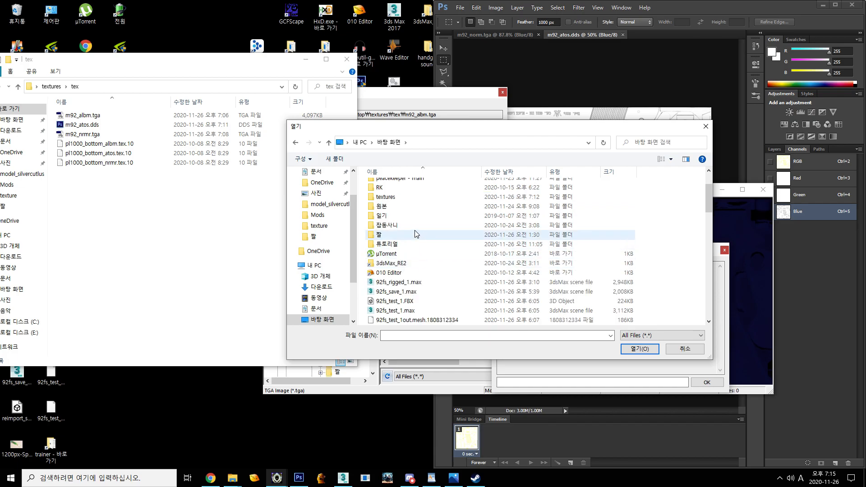
scroll(422, 232, up, 1)
click(409, 220)
double_click(409, 220)
click(413, 195)
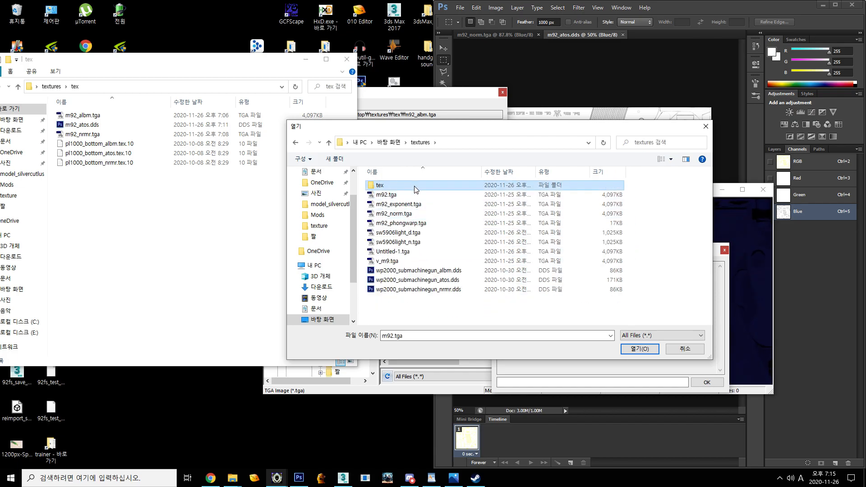
double_click(412, 185)
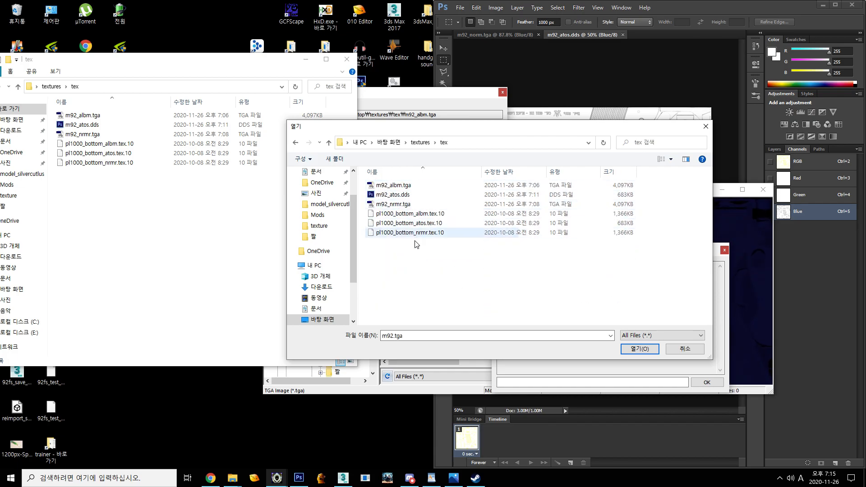
double_click(431, 216)
click(474, 250)
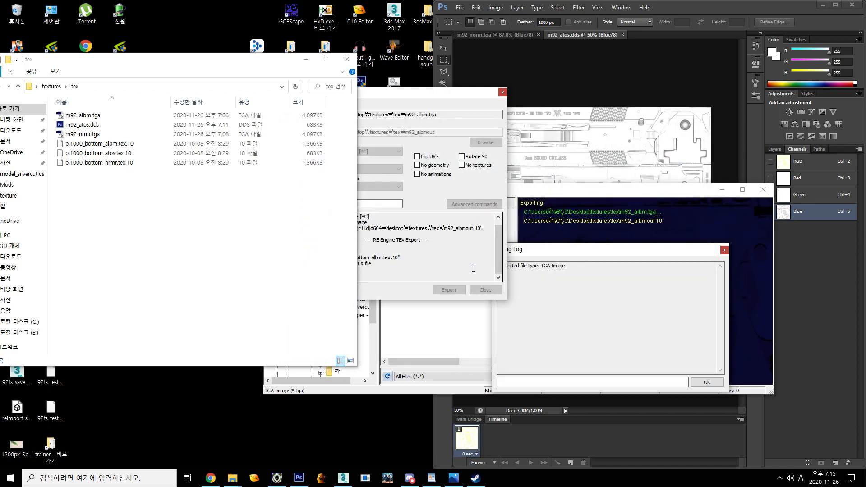
- Check the export log and compare the file sizes of m92_albmout.10 and pl1000_bottom_albm.tex.10 in the tex folder
click(401, 216)
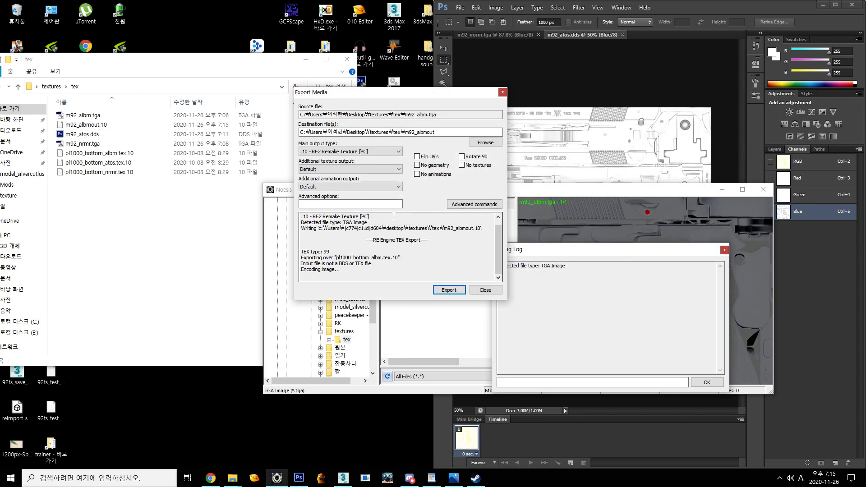
click(139, 127)
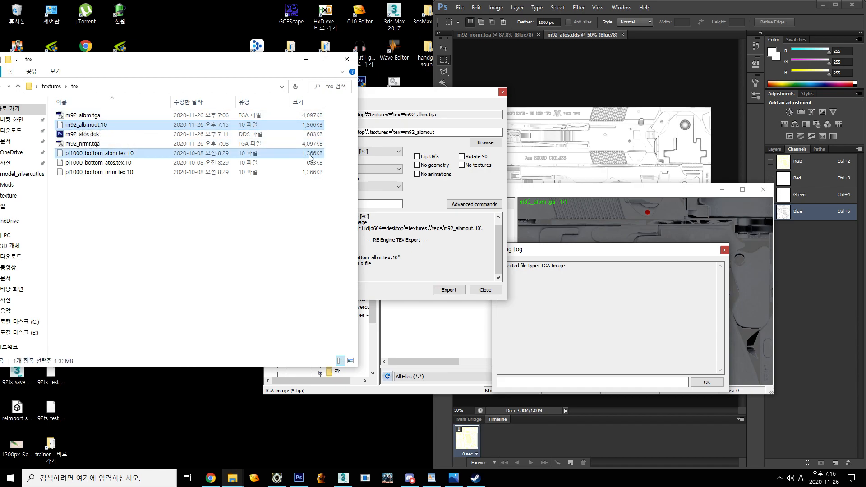
click(109, 189)
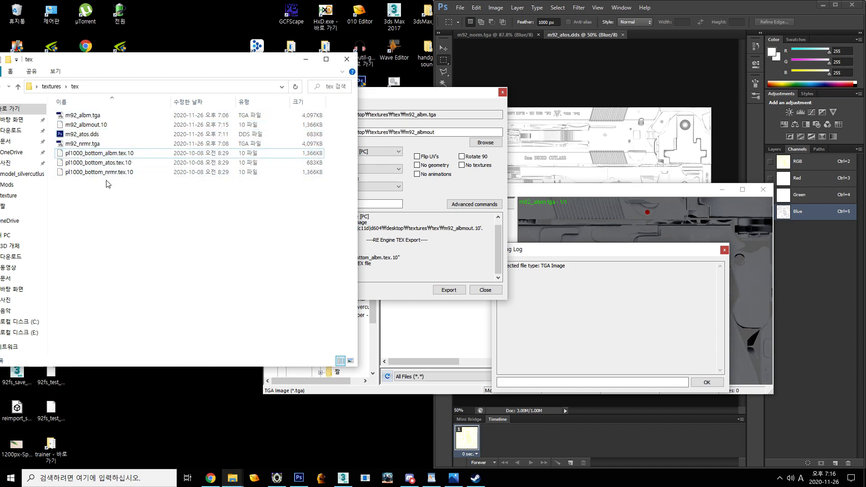
- Move the Photoshop and Export Media windows off the desktop's texture-conv shortcut and try to convert m92_albmout.10 with it
drag(472, 11, 486, 110)
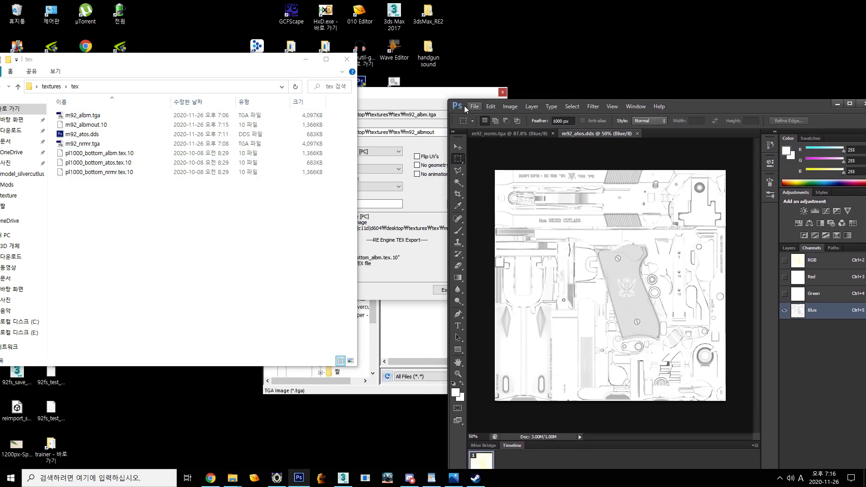
click(409, 104)
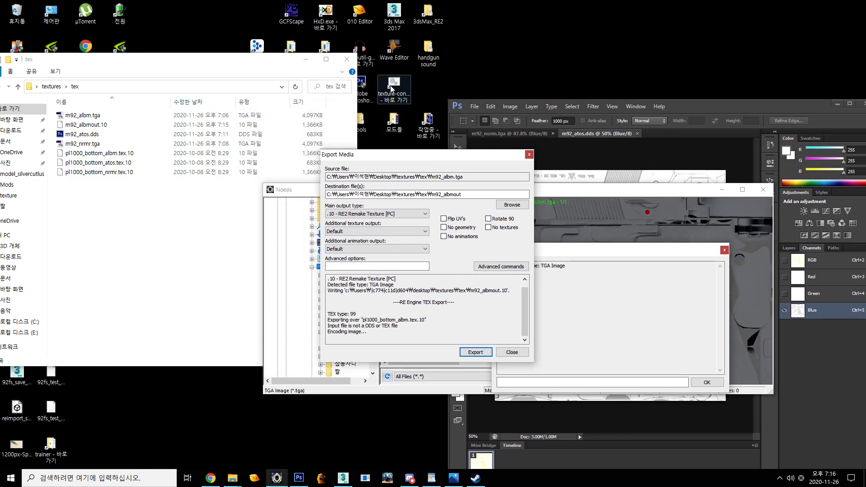
click(81, 127)
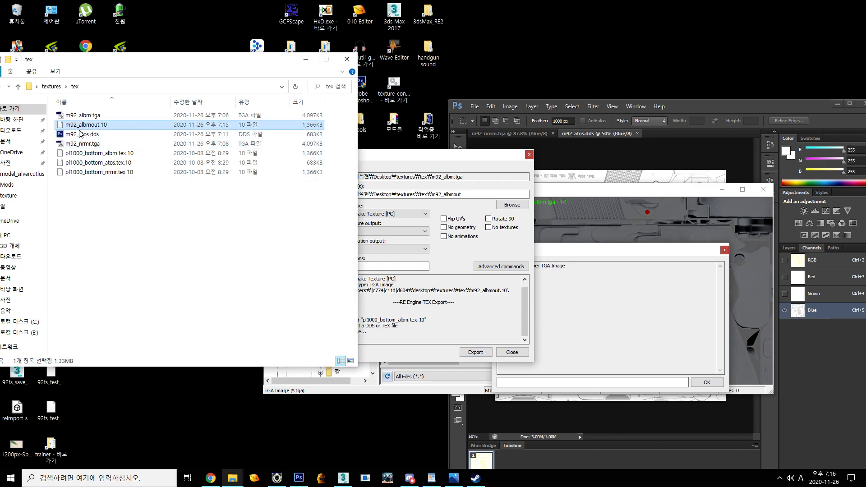
drag(84, 125, 394, 87)
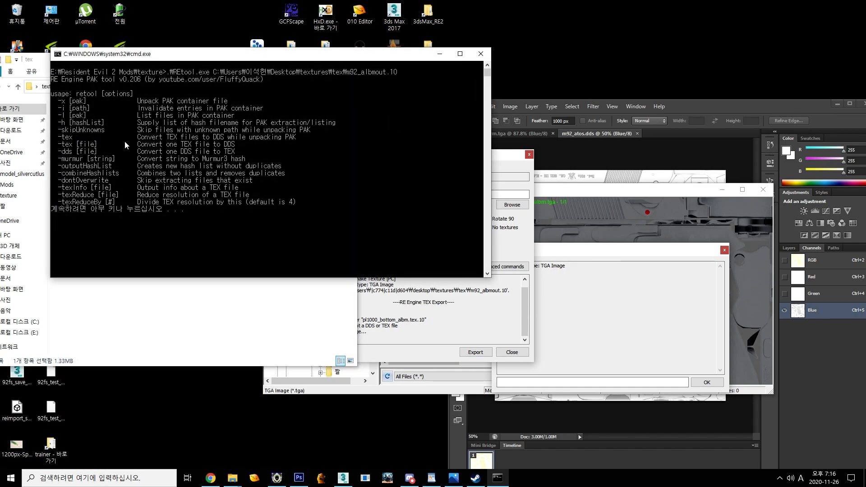
key(Return)
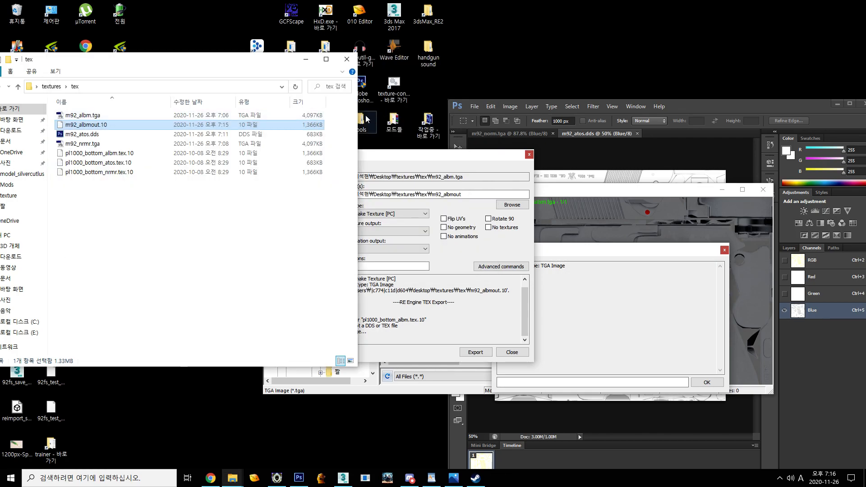
- Rename m92_albmout.10 to m92_albmout.tex.10 and convert it to DDS with texture-conv.bat
right_click(113, 128)
key(m)
key(Right)
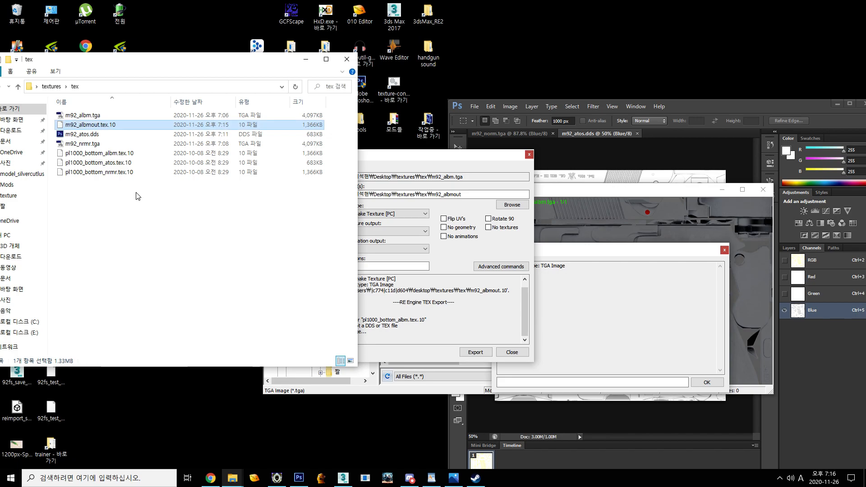
key(Return)
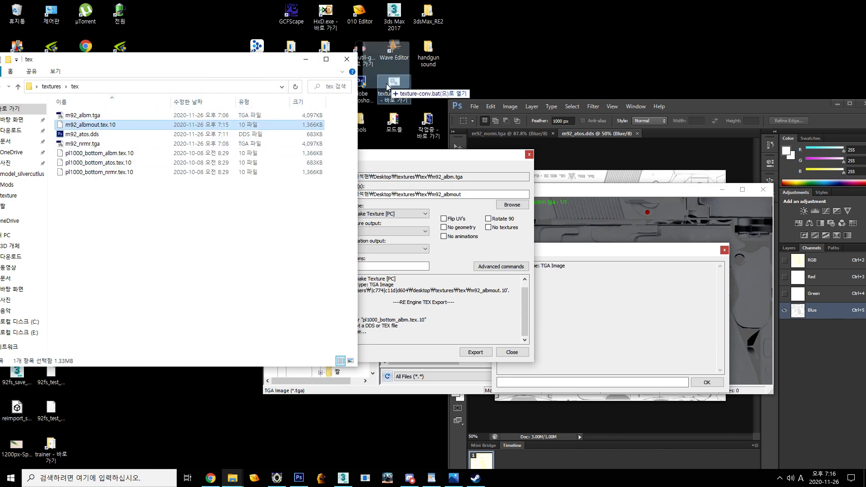
drag(387, 87, 388, 88)
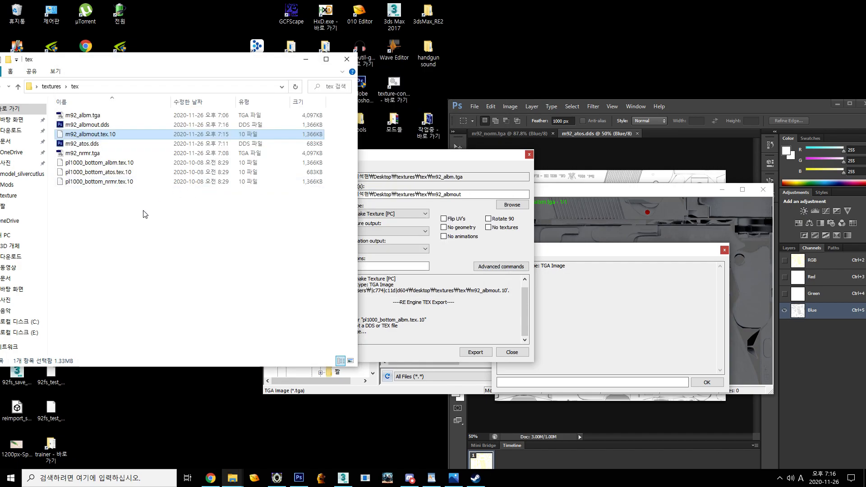
- Open the converted m92_albmout.dds in Photoshop with its transparency loaded as an alpha channel
click(135, 124)
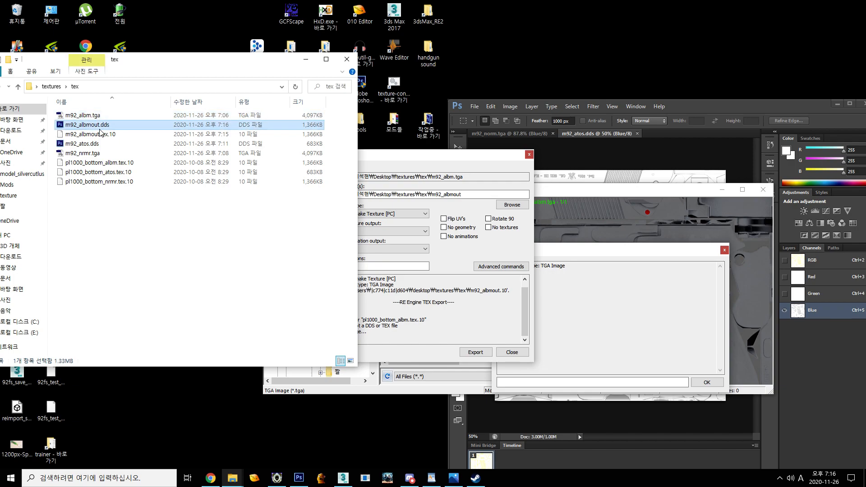
double_click(226, 124)
click(374, 299)
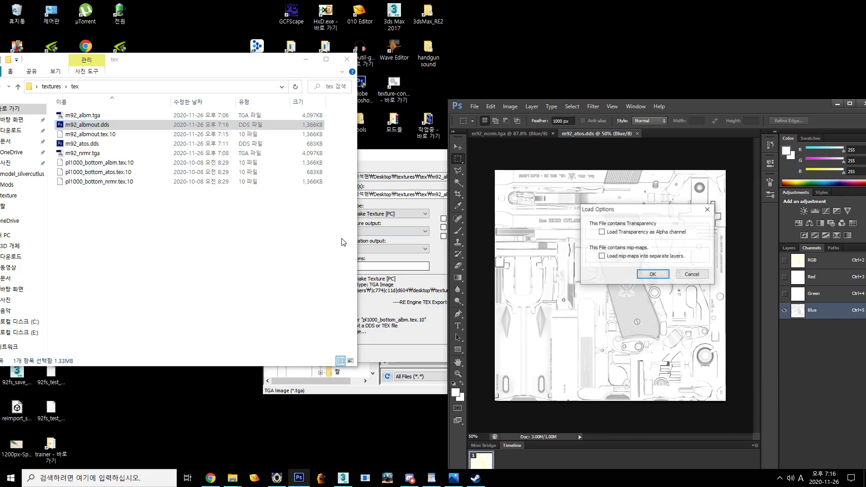
click(670, 232)
click(660, 273)
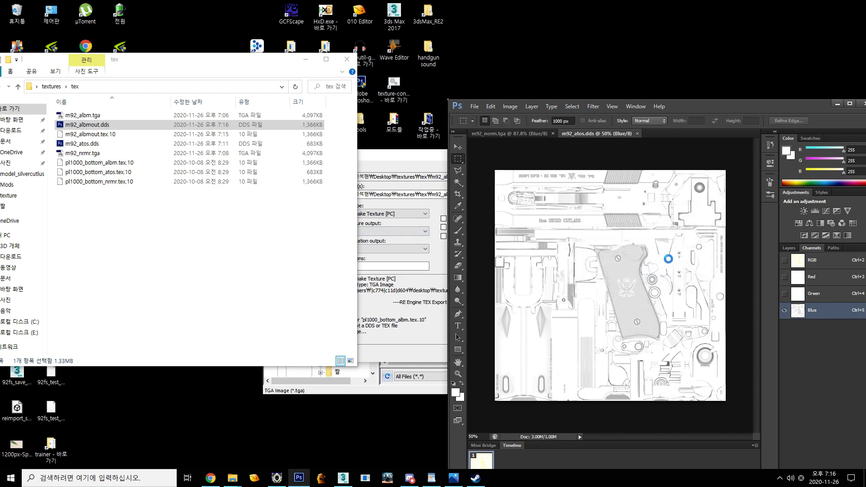
- Examine the RGB, blue and Alpha 1 channels of m92_albmout.dds, including the grip area, and close the document
click(821, 332)
drag(721, 105, 566, 25)
click(674, 181)
click(668, 248)
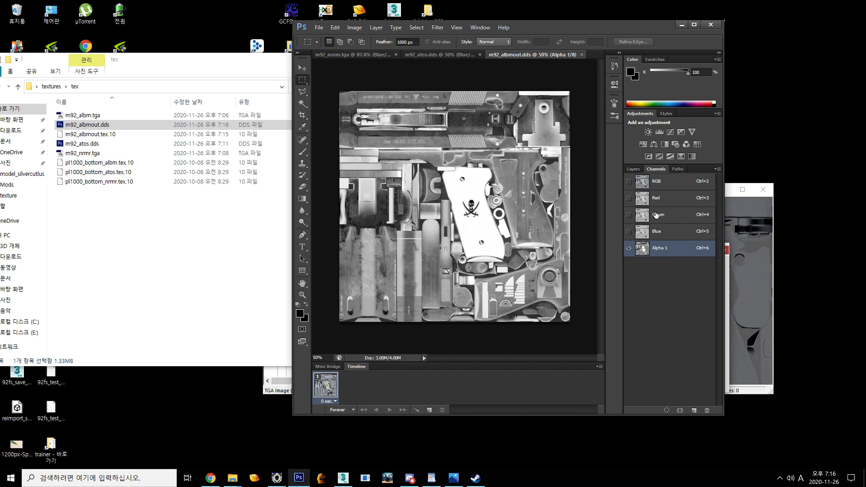
key(ctrl+2)
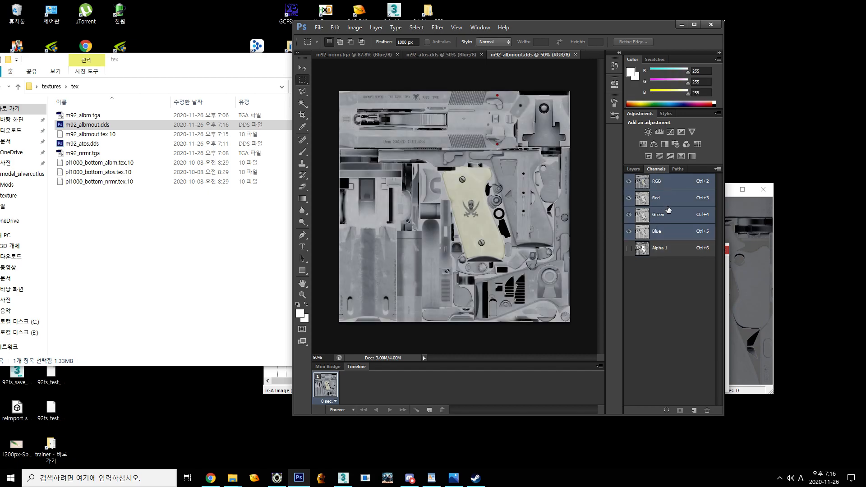
click(665, 249)
click(660, 186)
click(660, 235)
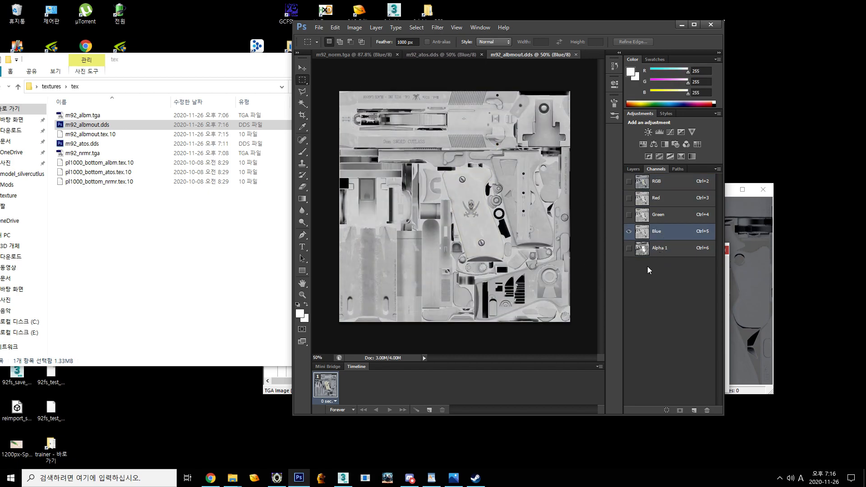
click(662, 249)
scroll(489, 193, up, 2)
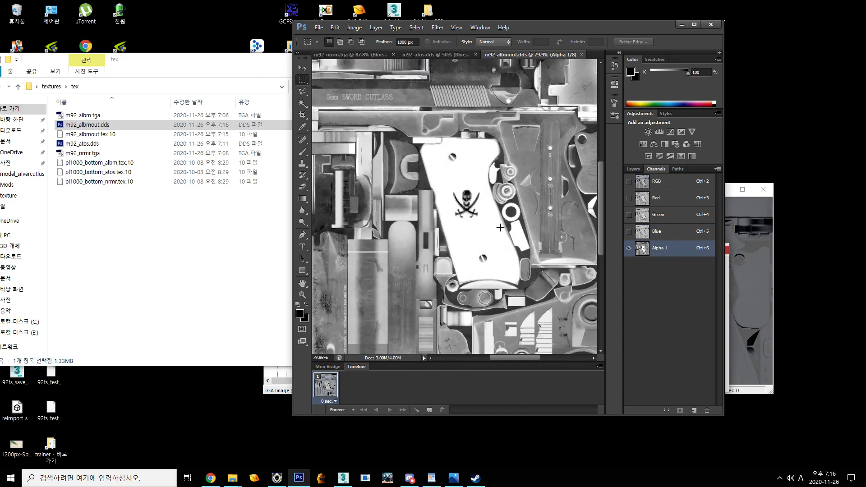
scroll(490, 193, down, 1)
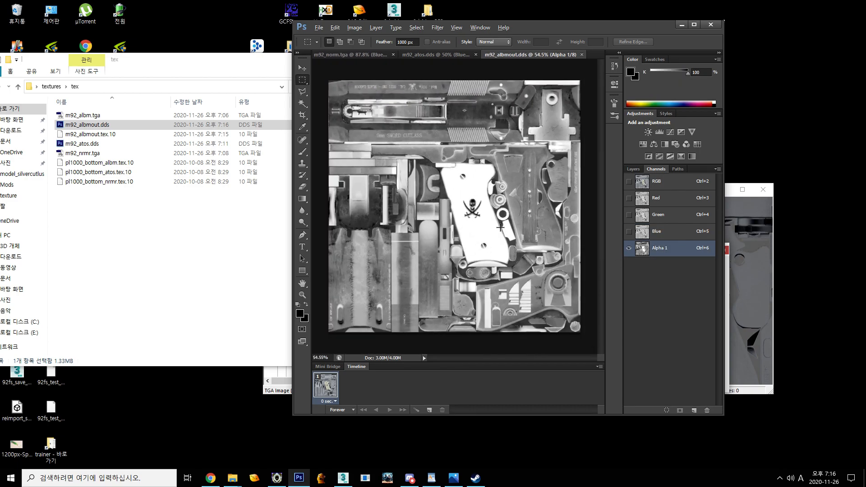
click(582, 54)
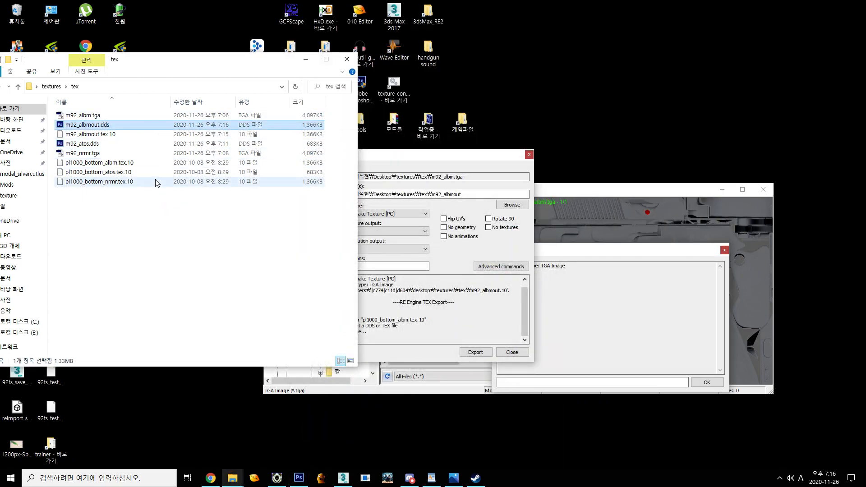
- Compare m92_albm.tga with the converted albedo files in the tex folder and delete m92_albmout.dds
click(108, 117)
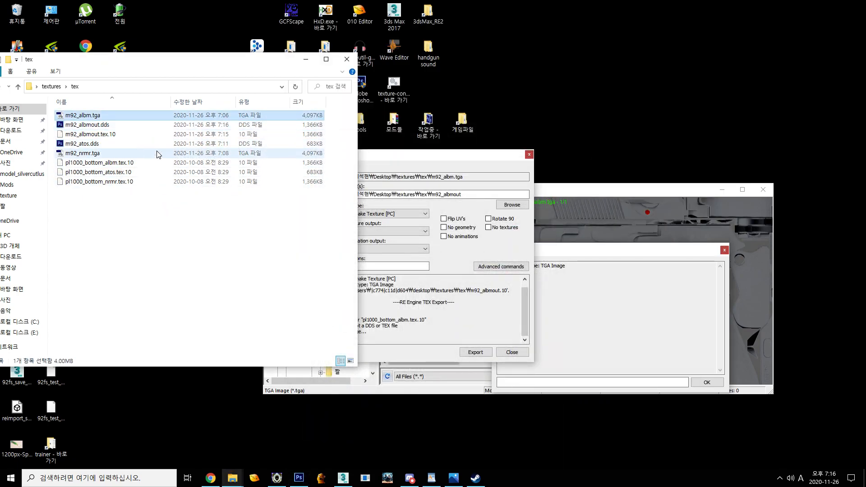
click(164, 125)
click(158, 117)
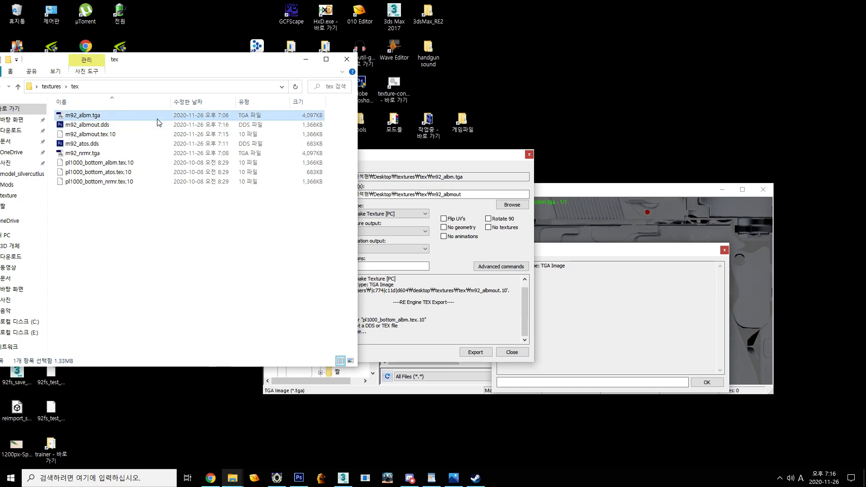
click(116, 134)
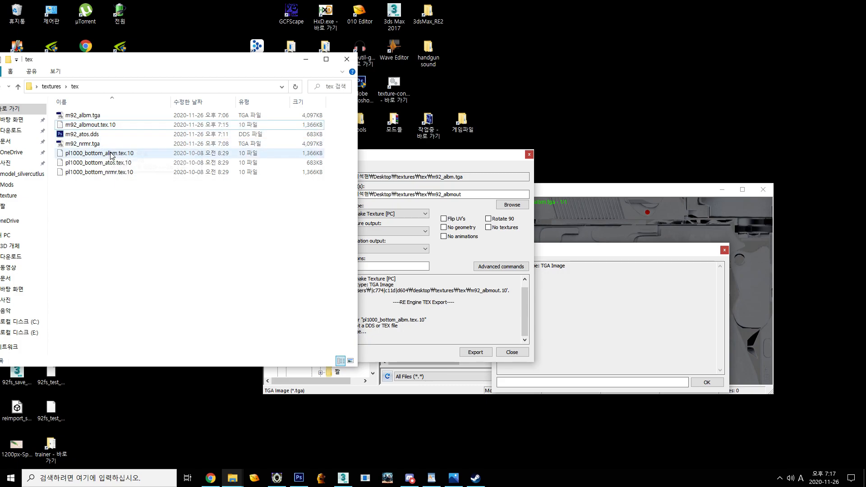
- Switch to Noesis and close its Export Media and Debug Log windows
click(451, 162)
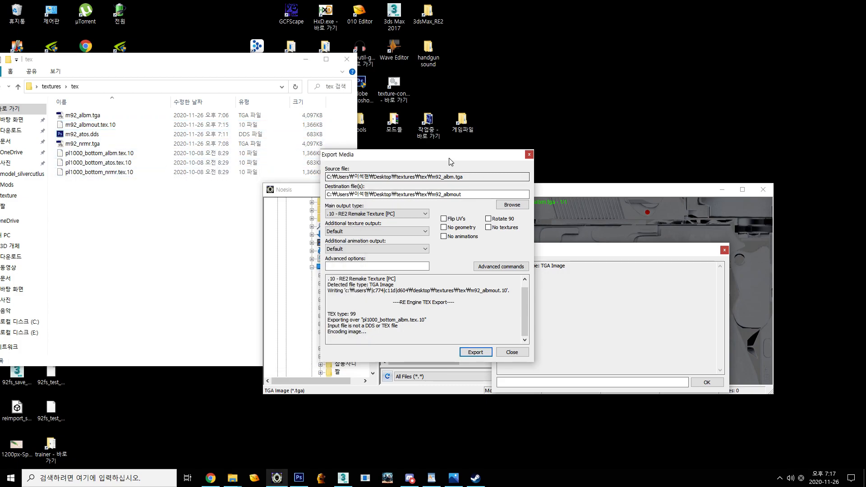
drag(450, 160, 236, 249)
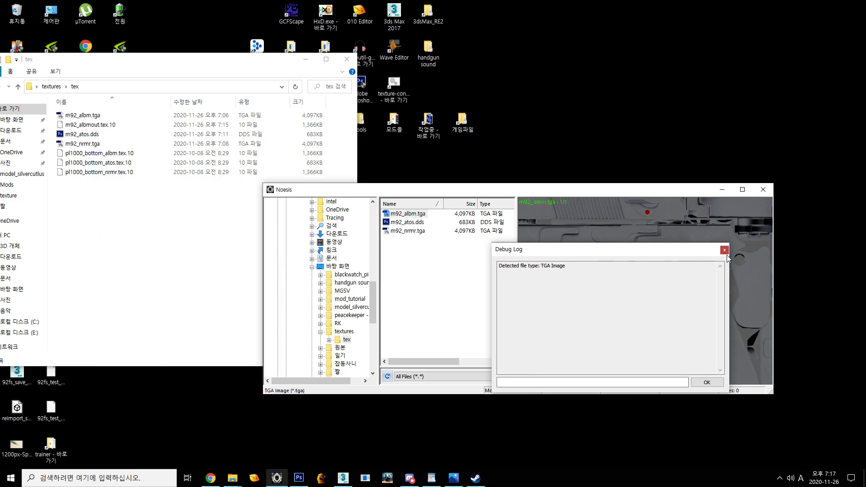
click(725, 250)
drag(112, 153, 581, 261)
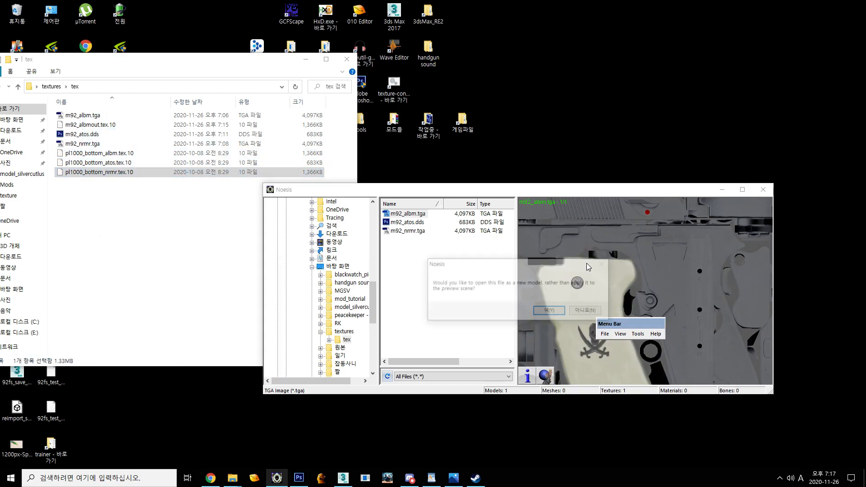
click(549, 313)
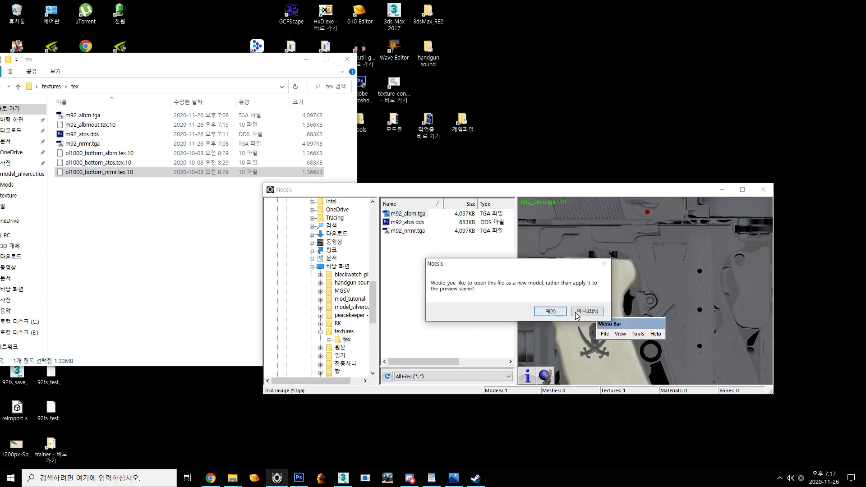
click(92, 125)
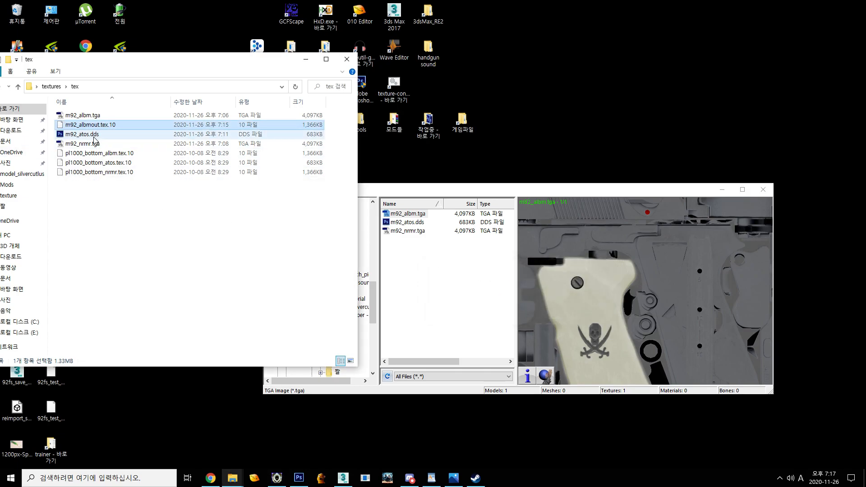
click(96, 144)
drag(98, 148, 584, 250)
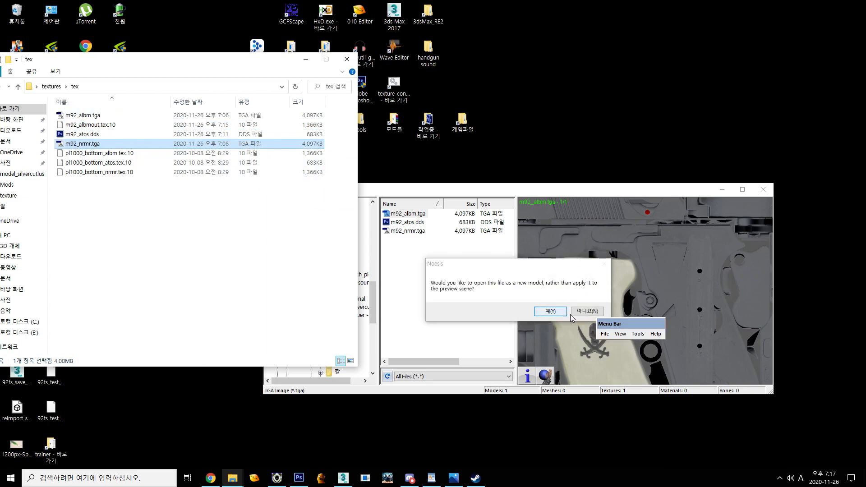
click(572, 314)
- Preview m92_nrmr.tga in Noesis, open its export settings and set the main output type to .10 - RE2 Remake Texture [PC]
drag(516, 190, 471, 156)
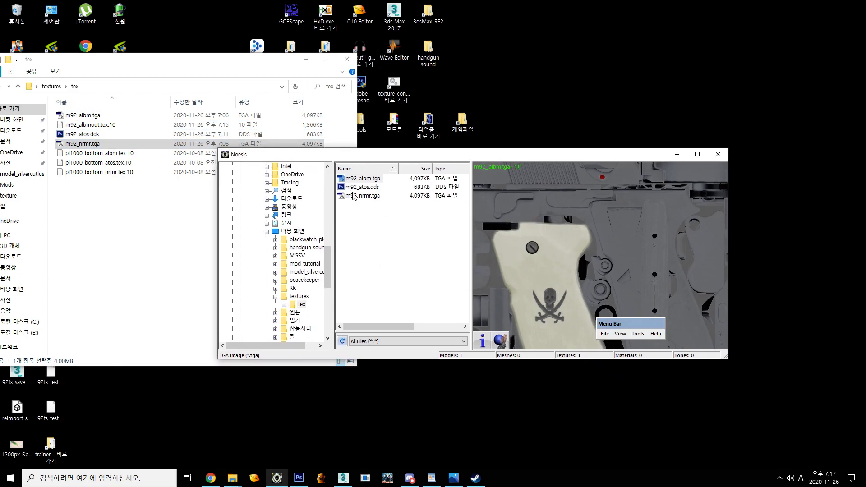
click(361, 197)
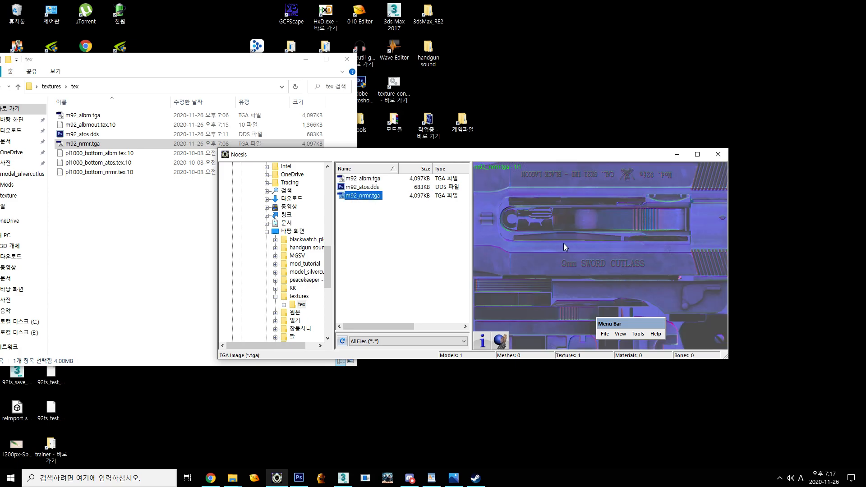
right_click(374, 197)
click(387, 212)
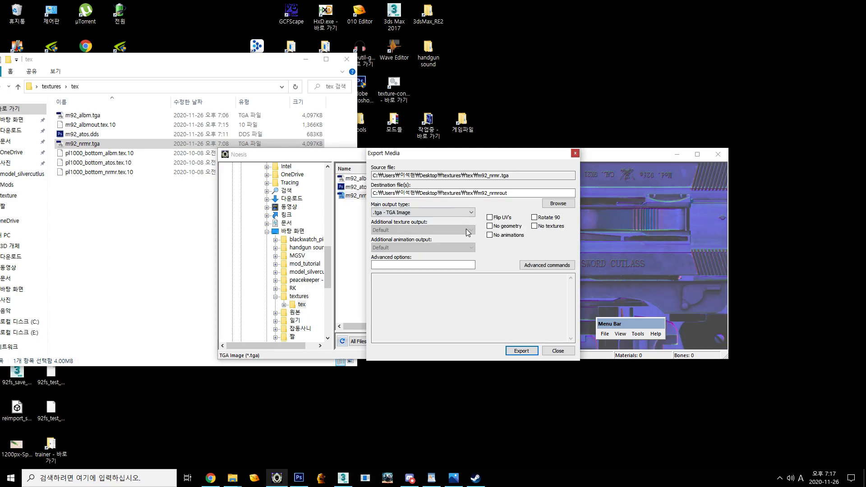
click(416, 212)
click(417, 221)
- Export m92_nrmr.tga as m92_nrmrout.10, with pl1000_bottom_nrmr.tex.10 as the tex file to export over
click(522, 350)
click(356, 249)
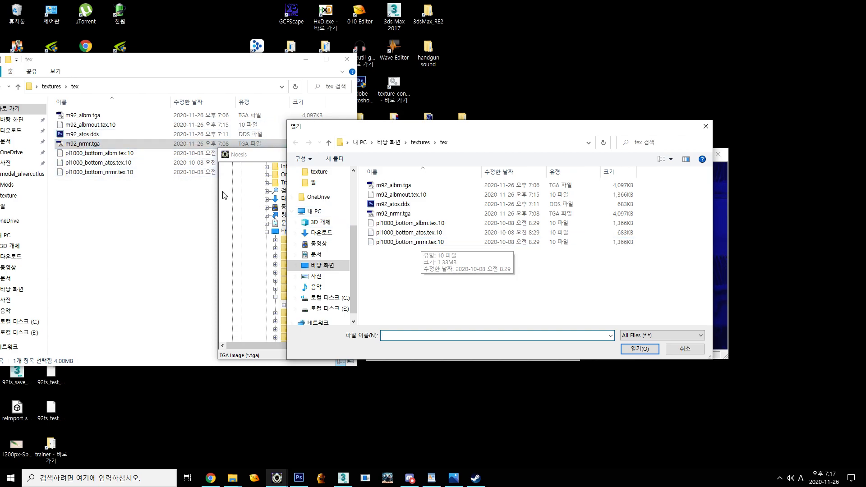
double_click(434, 243)
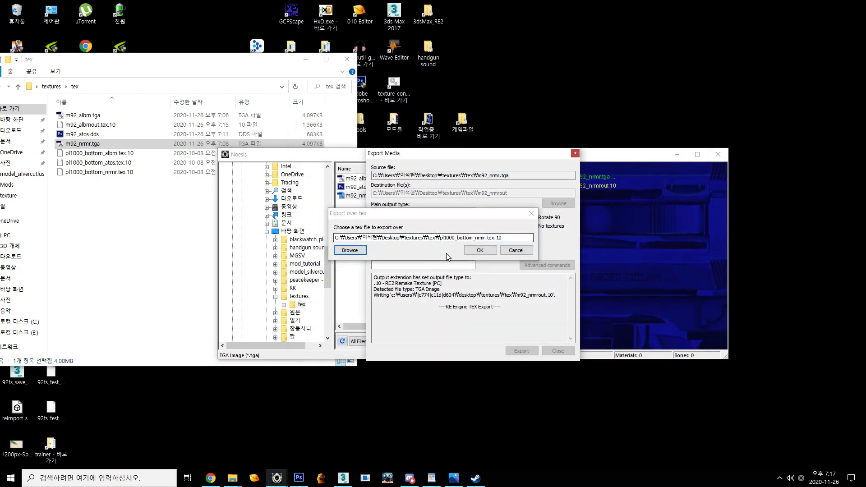
click(489, 253)
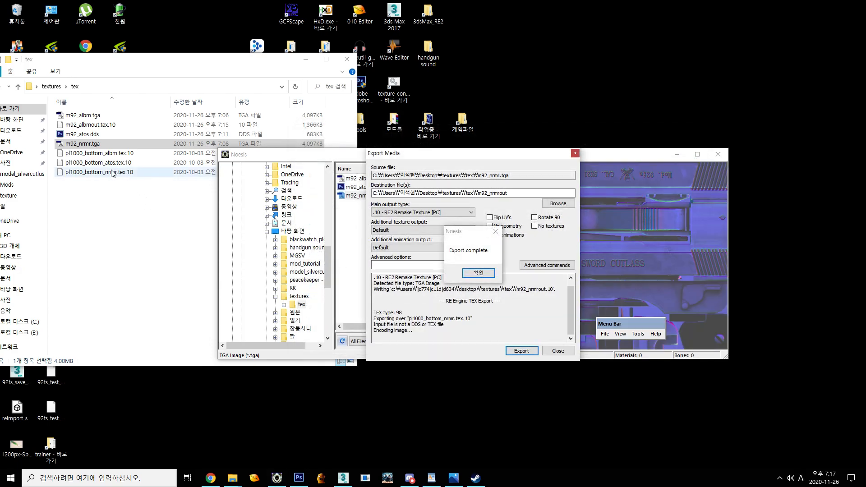
- Check m92_nrmrout.10 against pl1000_bottom_nrmr.tex.10 in the tex folder, and close the Noesis export windows
click(117, 153)
right_click(120, 151)
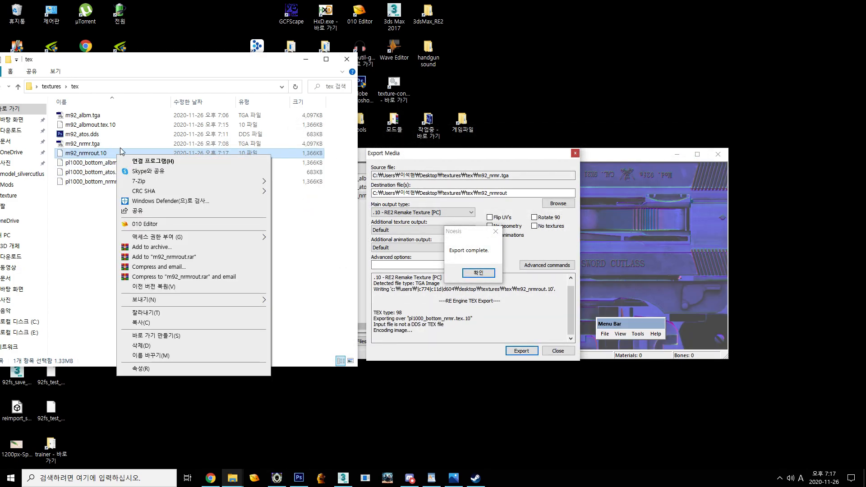
click(96, 182)
click(492, 273)
click(575, 154)
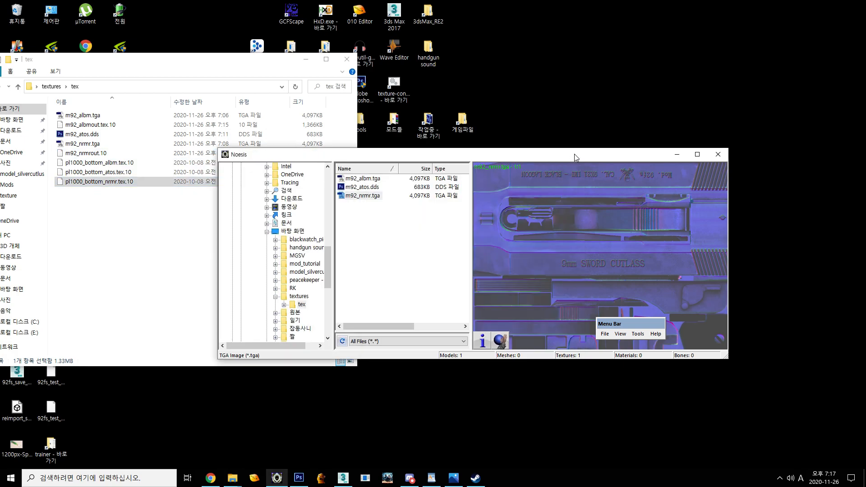
- Preview m92_atos.dds in Noesis, open its export settings and set the main output type to .10 - RE2 Remake Texture [PC]
drag(575, 153, 506, 137)
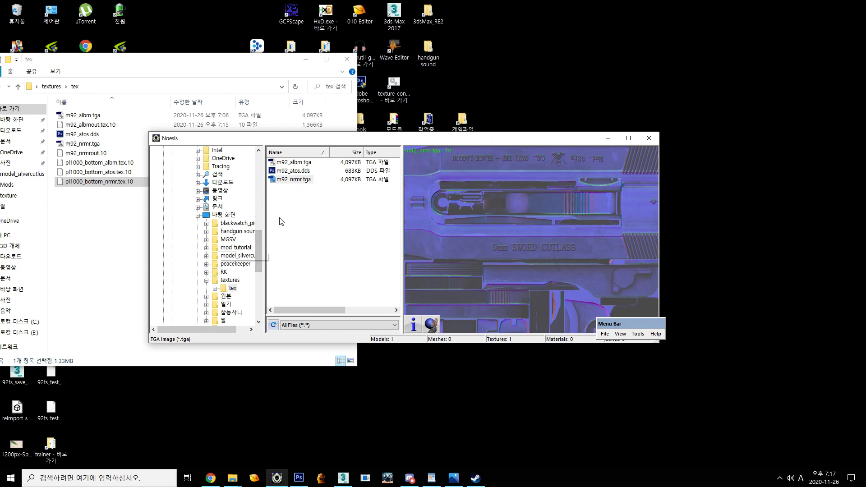
click(291, 182)
drag(310, 144, 341, 136)
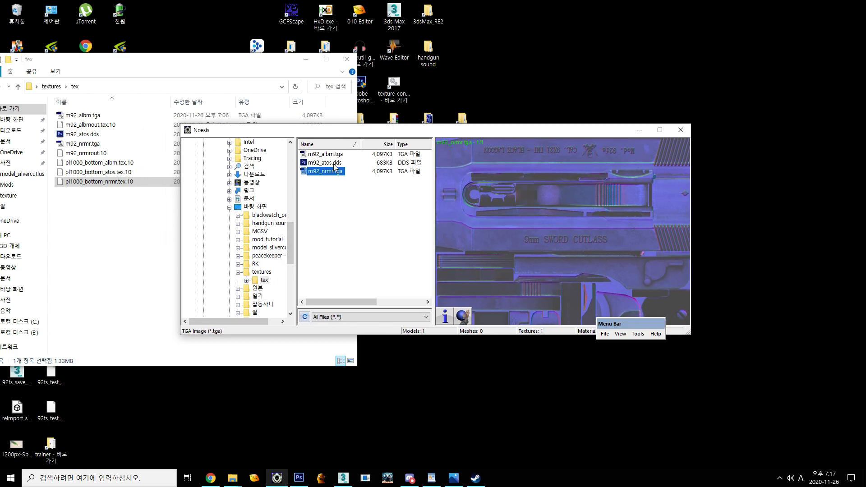
click(332, 185)
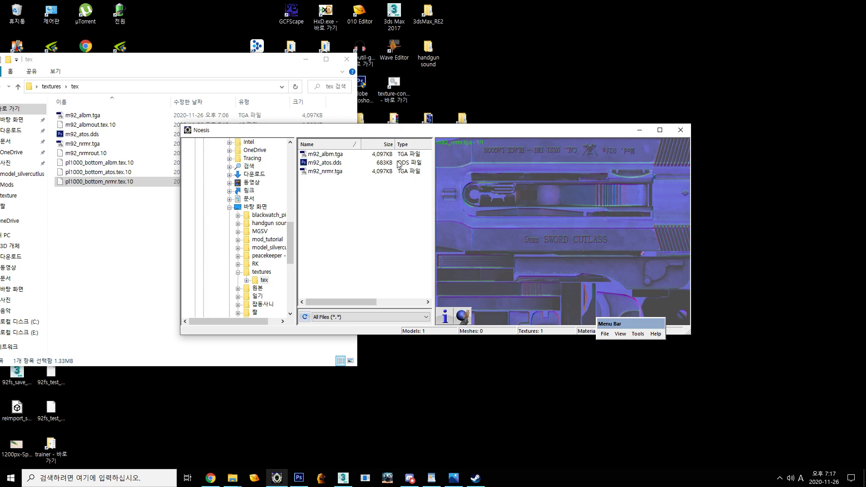
click(318, 163)
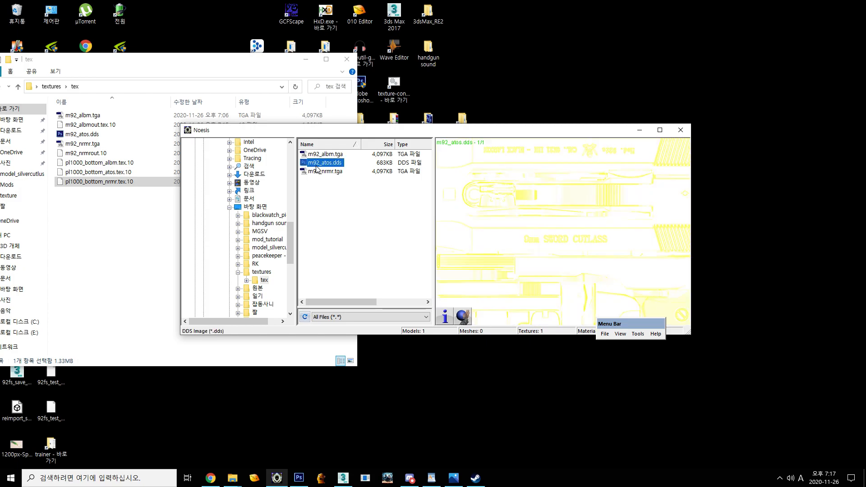
right_click(343, 170)
click(370, 182)
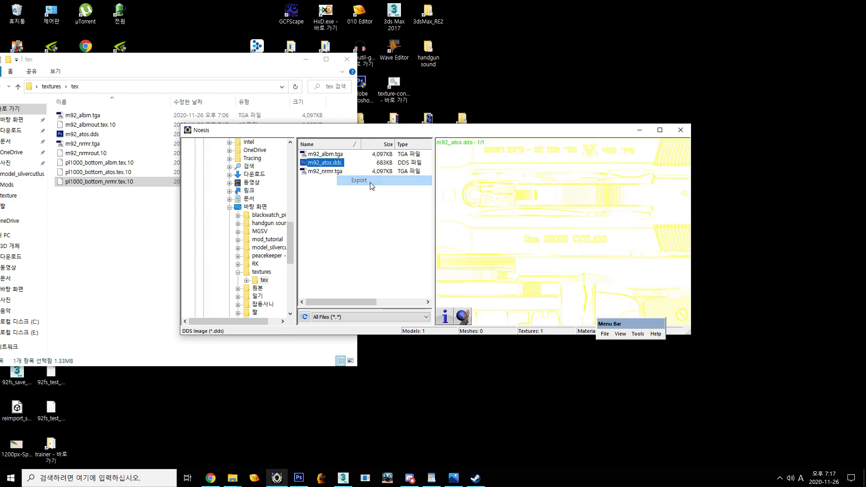
click(379, 189)
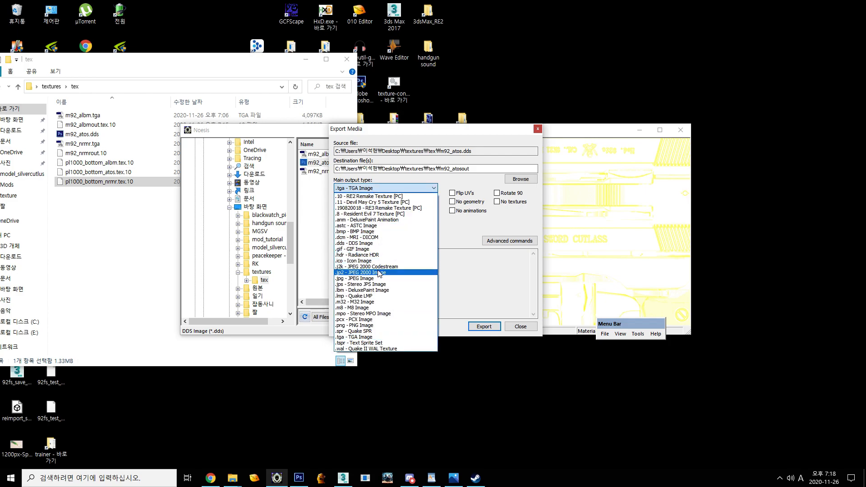
click(378, 197)
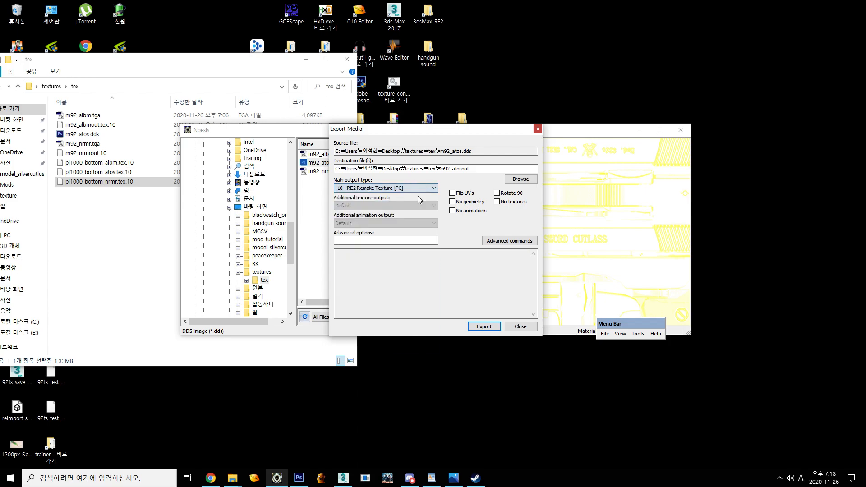
- Export m92_atos.dds as an RE2 Remake Texture (.10), using pl1000_bottom_atos.tex.10 as the texture to export over
click(479, 327)
click(352, 250)
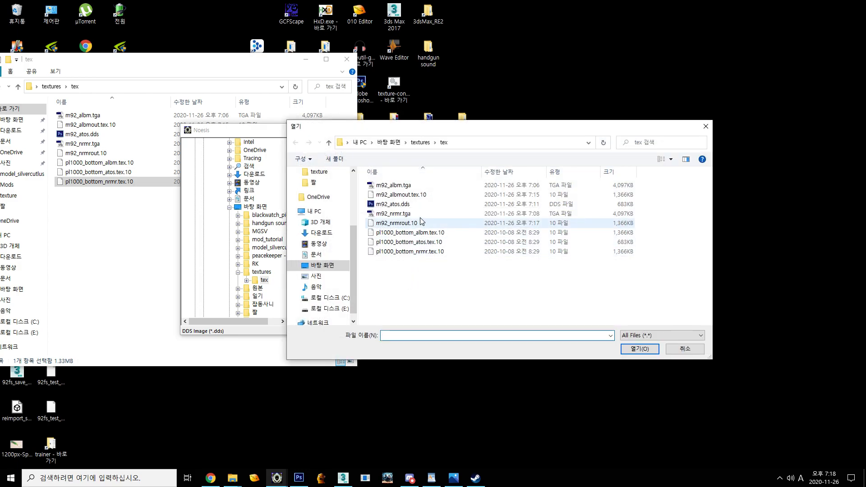
double_click(428, 242)
click(480, 250)
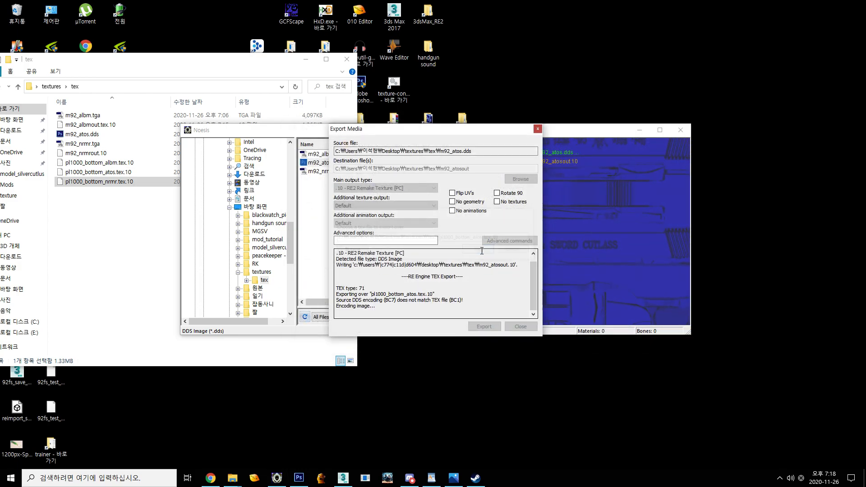
- Check the three exported m92 textures in the tex folder, then close the export dialog and minimize Noesis
click(106, 215)
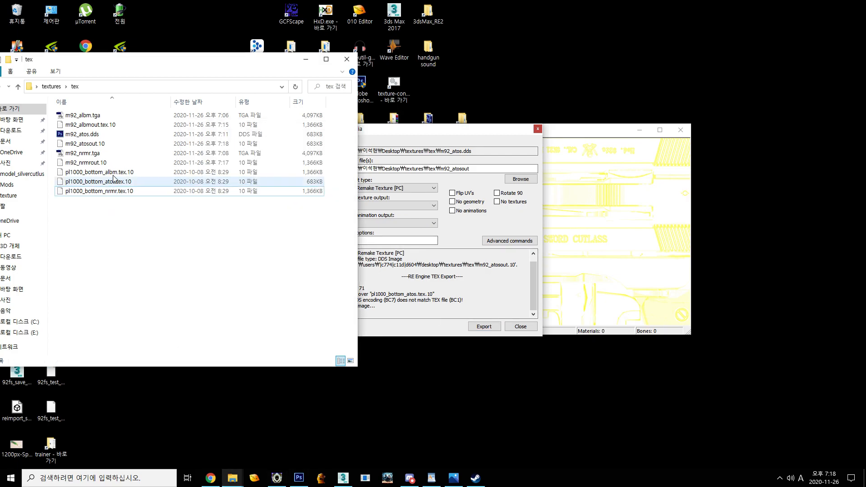
click(108, 146)
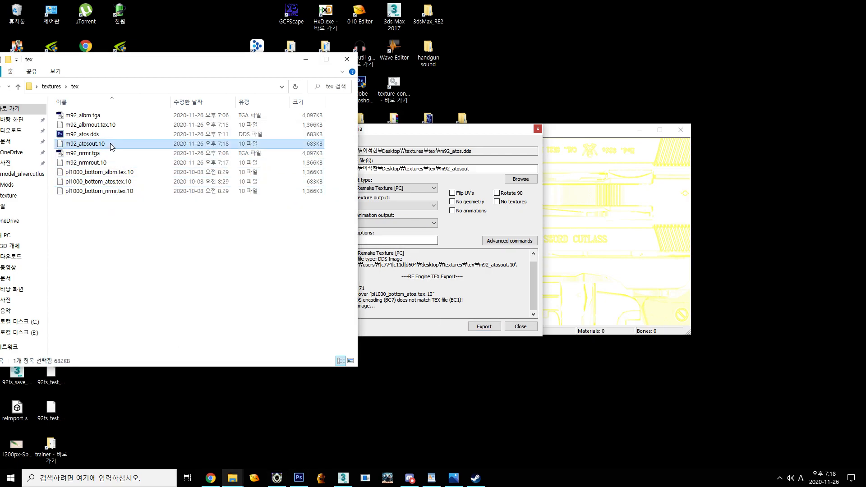
ctrl+click(122, 163)
ctrl+click(116, 127)
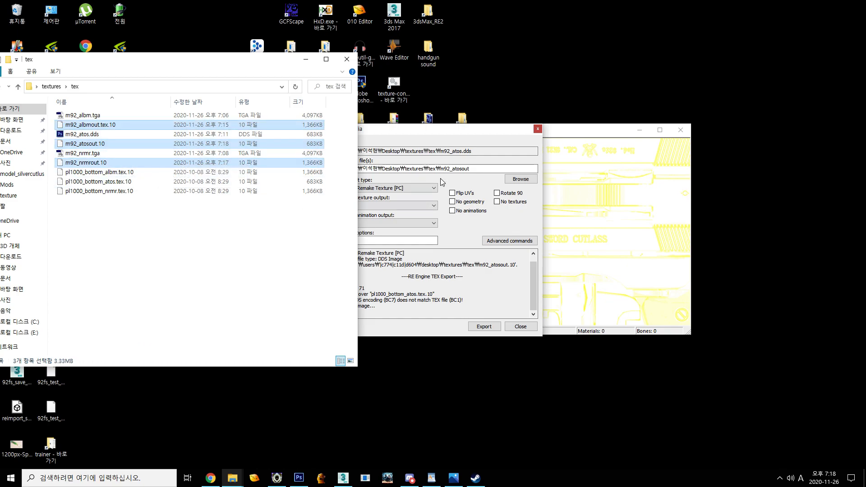
click(470, 136)
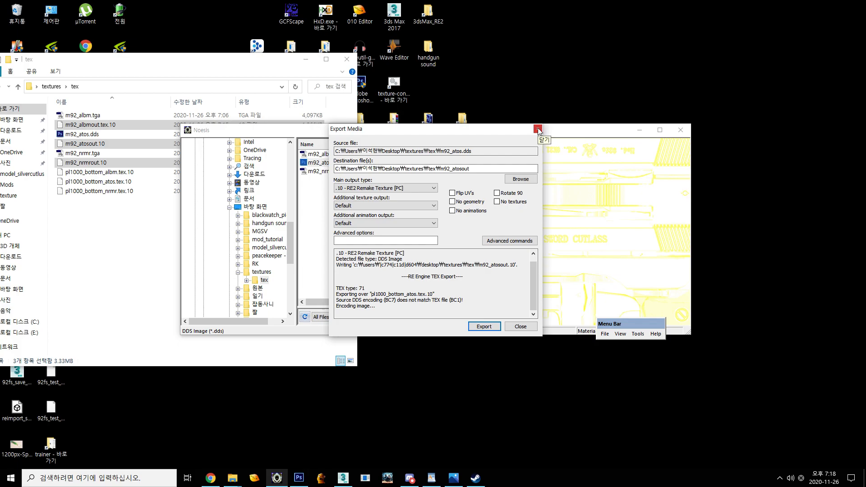
click(640, 131)
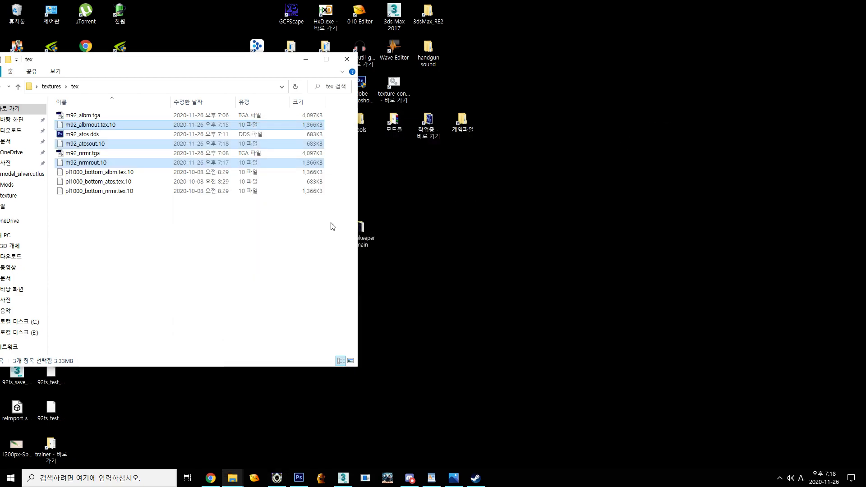
- Select m92_albmout.tex.10, m92_atosout.10 and m92_nrmrout.10, and move the tex folder window clear of the desktop icons
click(240, 235)
click(197, 126)
ctrl+click(198, 145)
ctrl+click(168, 163)
right_click(136, 144)
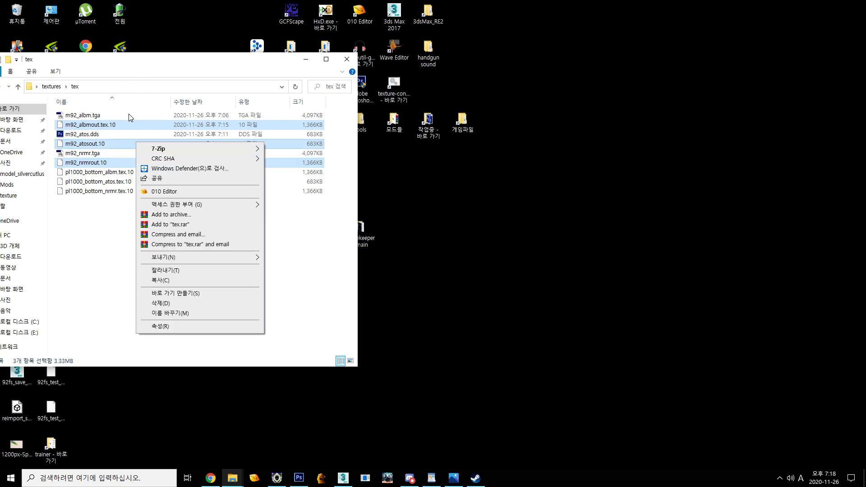
drag(143, 59, 627, 128)
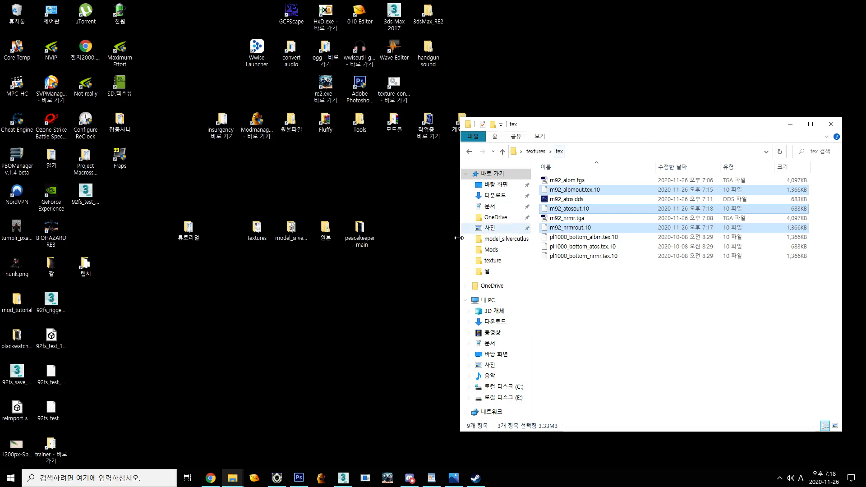
- Look through the Downloads folder for the downloaded weapon mod archives, then minimize the Downloads and browser windows
drag(360, 233, 361, 199)
click(357, 237)
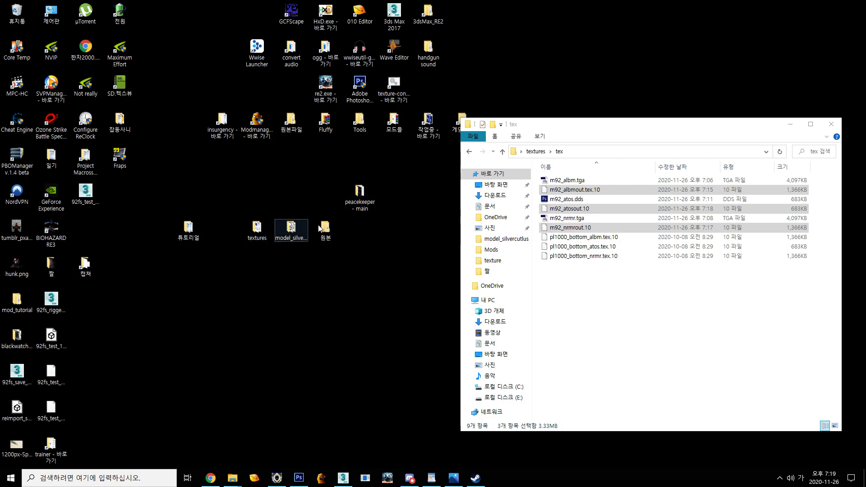
key(super+e)
click(507, 207)
drag(641, 140, 504, 111)
scroll(500, 237, down, 3)
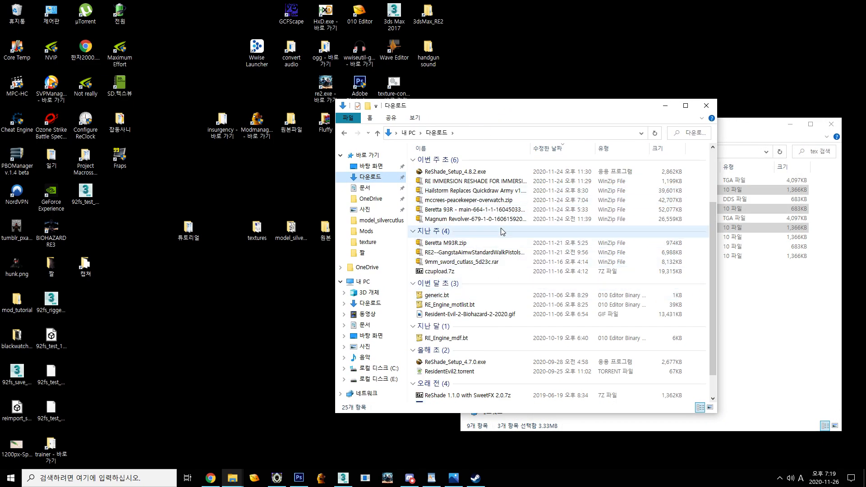
click(478, 212)
drag(495, 110, 463, 122)
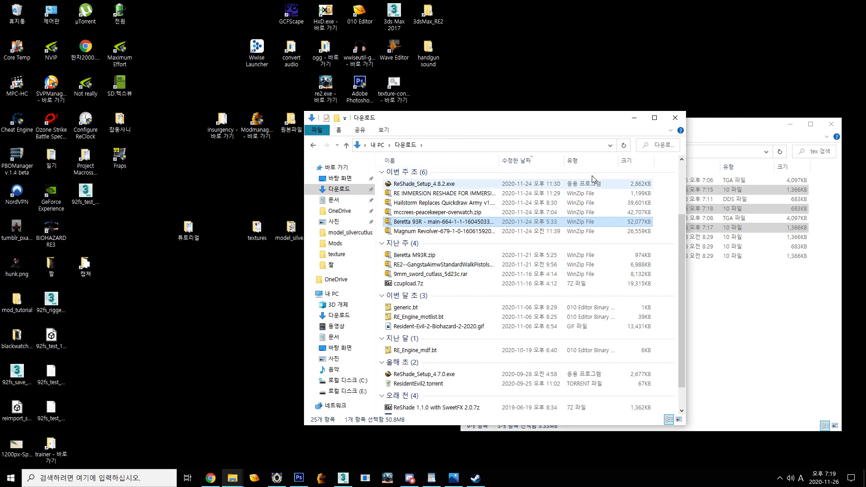
click(635, 118)
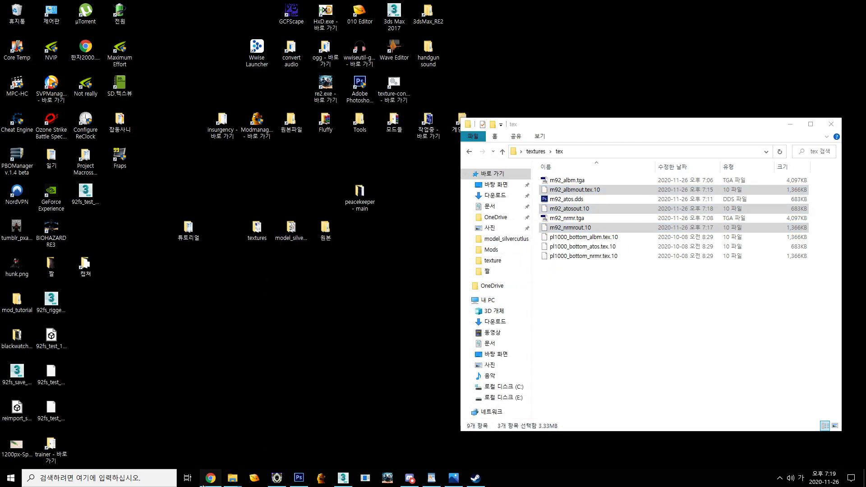
click(203, 486)
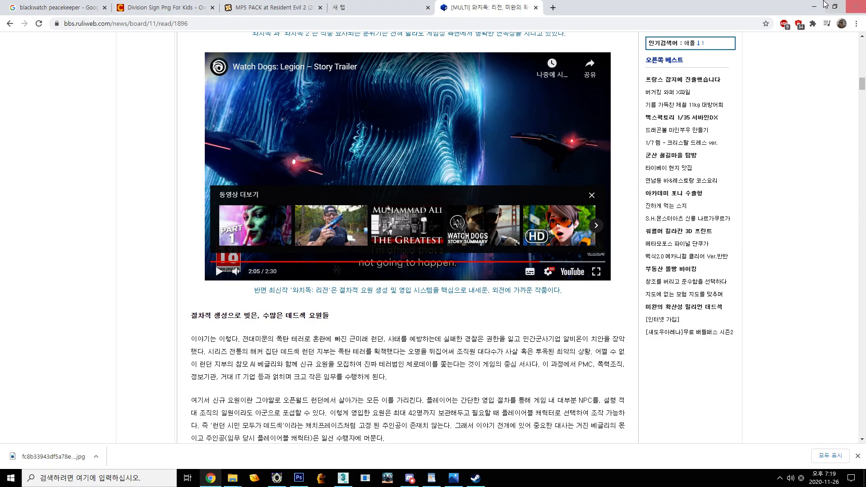
click(814, 7)
- Duplicate the peacekeeper - main folder on the desktop and place the original beside the other project folders
drag(359, 194, 299, 304)
right_click(348, 289)
click(361, 330)
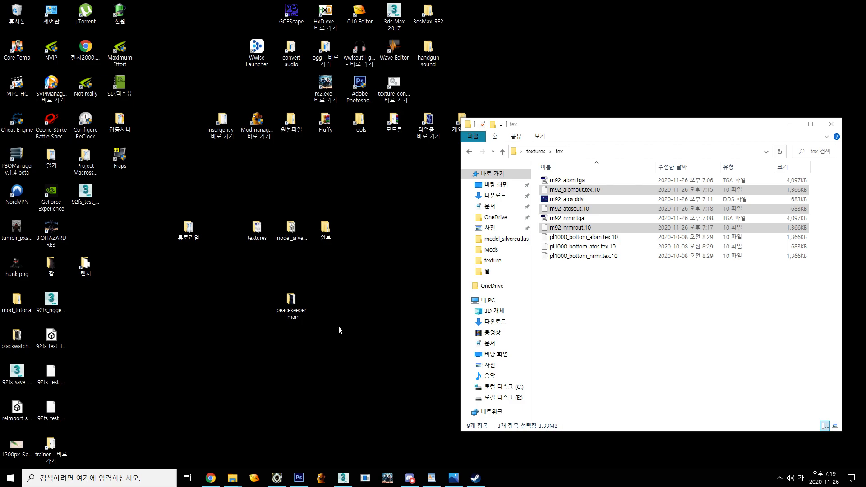
drag(291, 306, 360, 235)
- Rename the copied peacekeeper folder as m92_fs - main
right_click(326, 312)
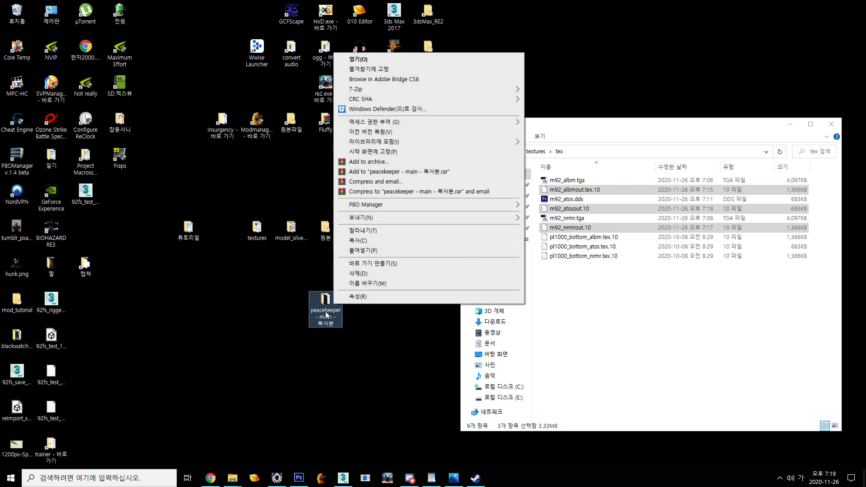
key(m)
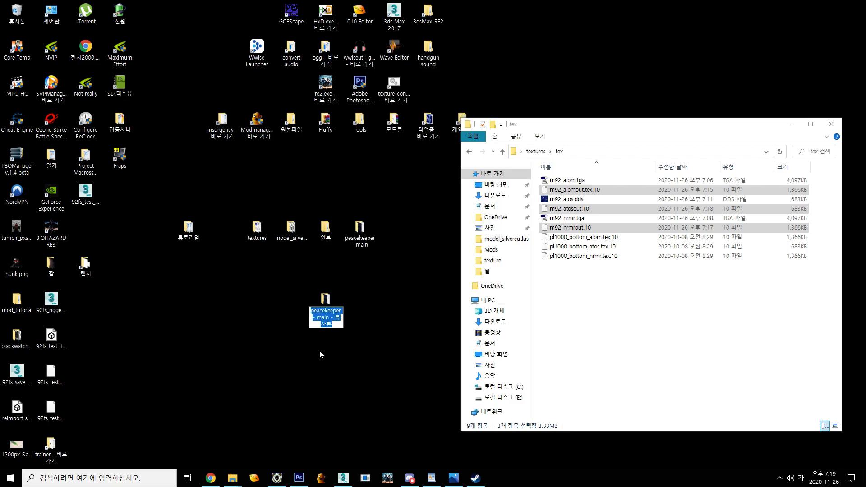
key(BackSpace)
text(9)
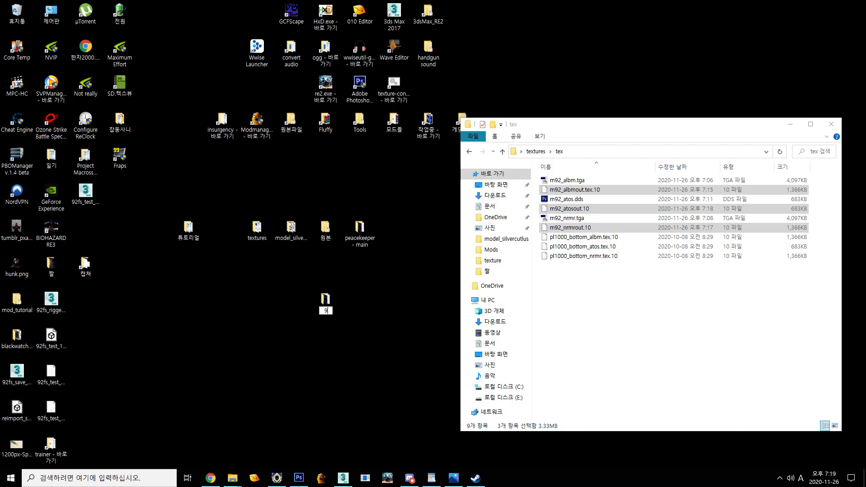
text(92_fs - mi)
key(BackSpace)
text(ain)
key(Return)
- Open the m92_fs - main folder and review the name, version, description, screenshot and author entries in modinfo.ini
key(Return)
drag(478, 139, 317, 133)
drag(275, 269, 323, 244)
click(263, 200)
double_click(262, 200)
drag(328, 112, 228, 91)
double_click(279, 131)
drag(293, 130, 226, 90)
click(293, 160)
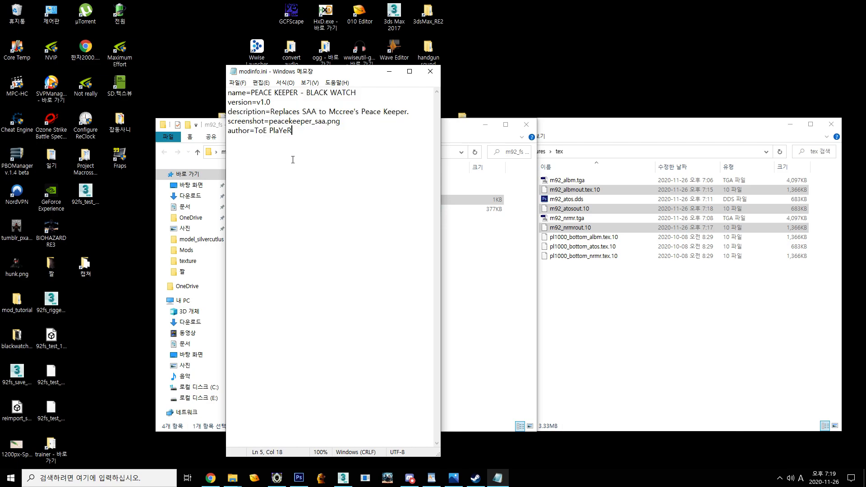
key(alt+F4)
- Move the unneeded item listed above modinfo.ini in the m92_fs - main folder to the Recycle Bin
double_click(263, 192)
key(BackSpace)
drag(263, 190, 14, 18)
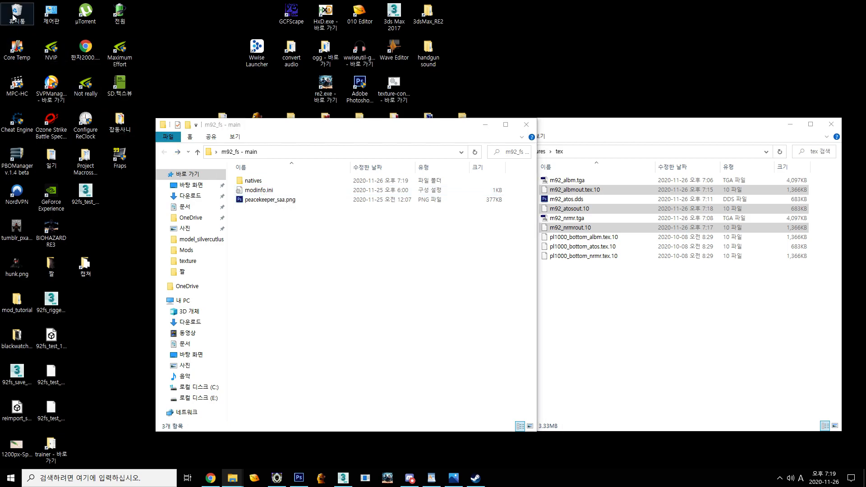
click(472, 246)
- Examine the contents of the natives\x64\systems\rendering folder inside m92_fs - main, then return to the x64 folder
click(301, 180)
drag(242, 248, 317, 170)
drag(277, 280, 322, 178)
click(254, 181)
double_click(304, 181)
double_click(305, 181)
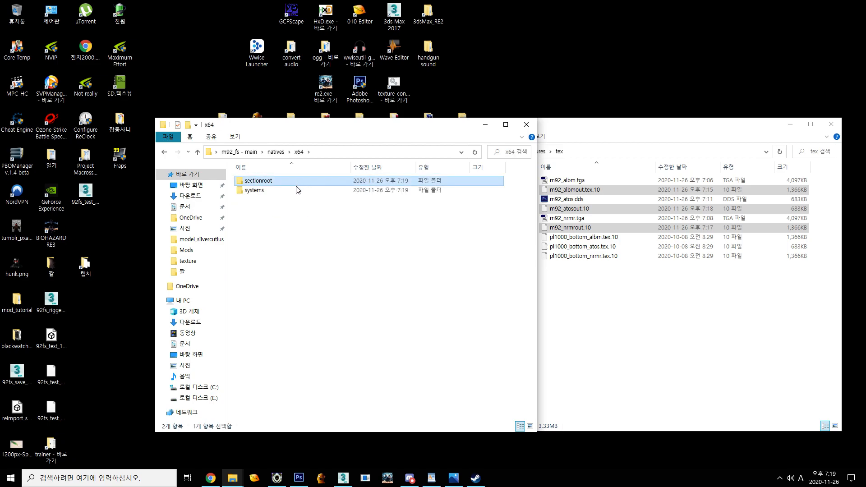
double_click(287, 189)
double_click(285, 181)
click(284, 187)
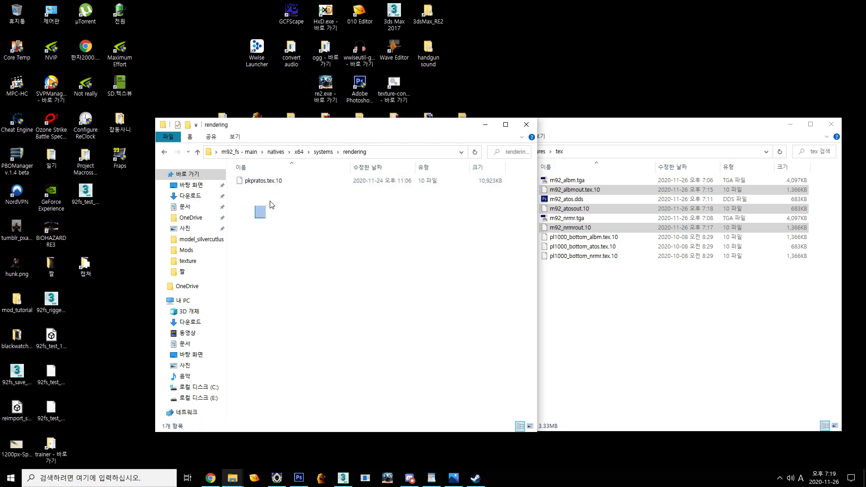
key(BackSpace)
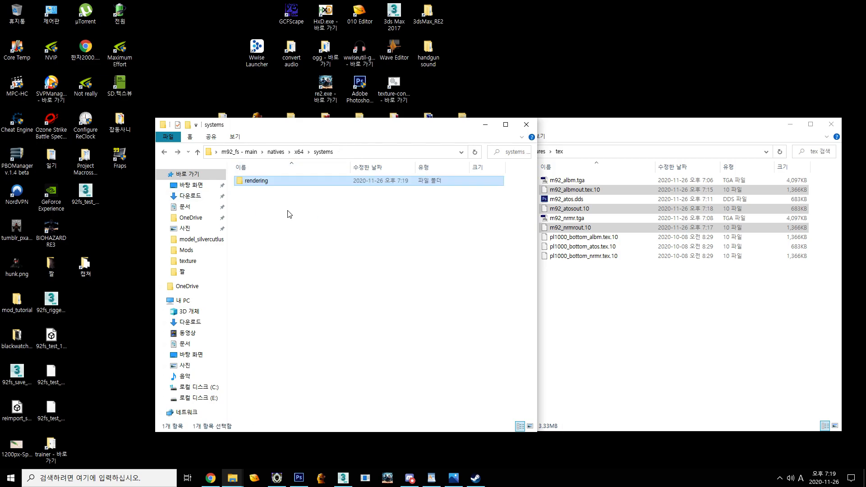
key(BackSpace)
- Open sectionroot\character\weapon in the mod folder, check its wp0300 folder, and show the weapon folder's full path
double_click(274, 181)
double_click(275, 181)
double_click(275, 181)
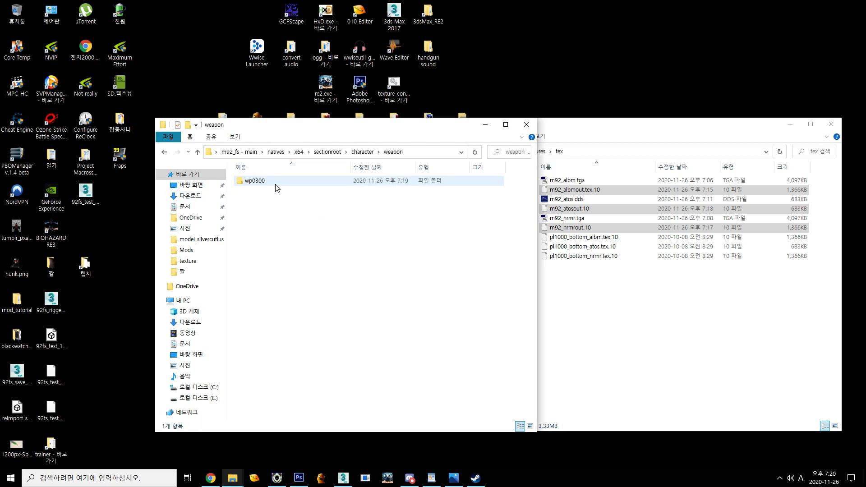
double_click(275, 182)
key(BackSpace)
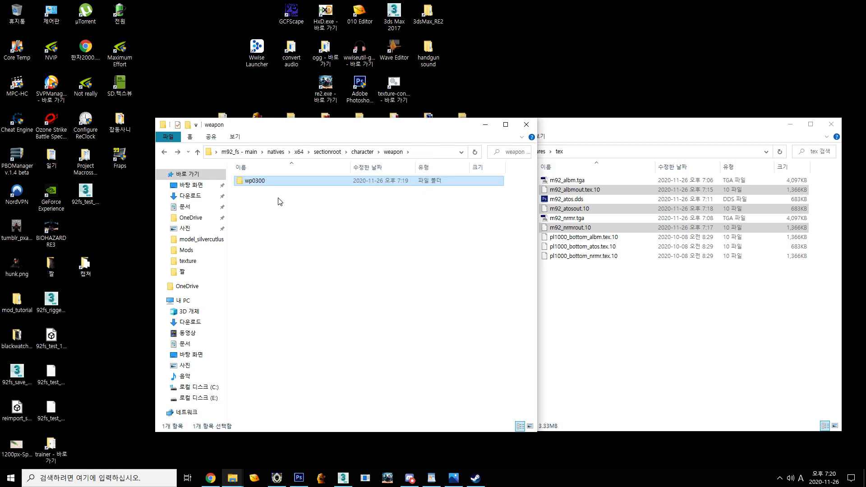
click(278, 202)
drag(367, 127, 405, 148)
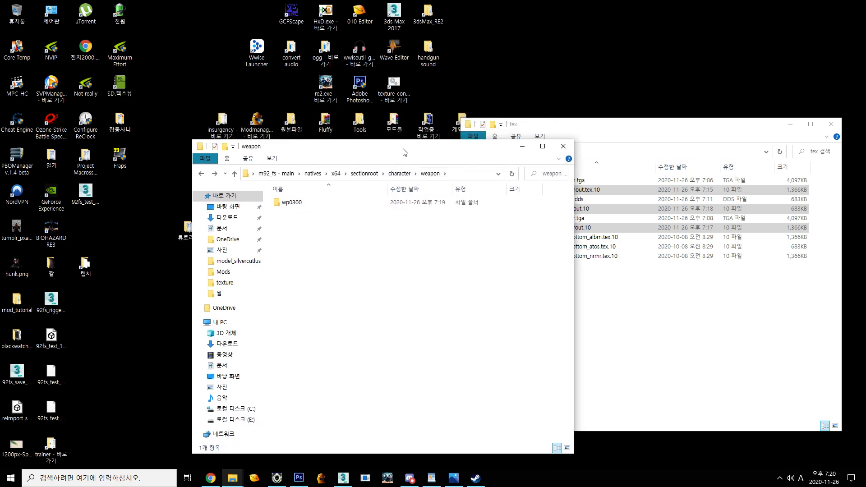
click(472, 178)
click(460, 245)
drag(415, 155, 380, 183)
click(411, 202)
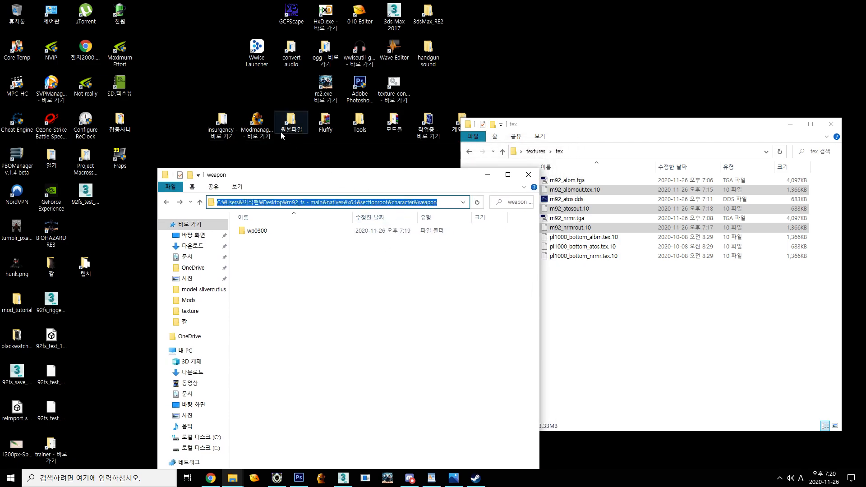
- Open the original game files at PAK\sectionroot\natives\x64\sectionroot and arrange that window beside the mod's weapon folder
double_click(280, 131)
double_click(304, 67)
double_click(302, 66)
drag(319, 7, 612, 144)
click(371, 184)
drag(328, 175, 307, 123)
click(604, 350)
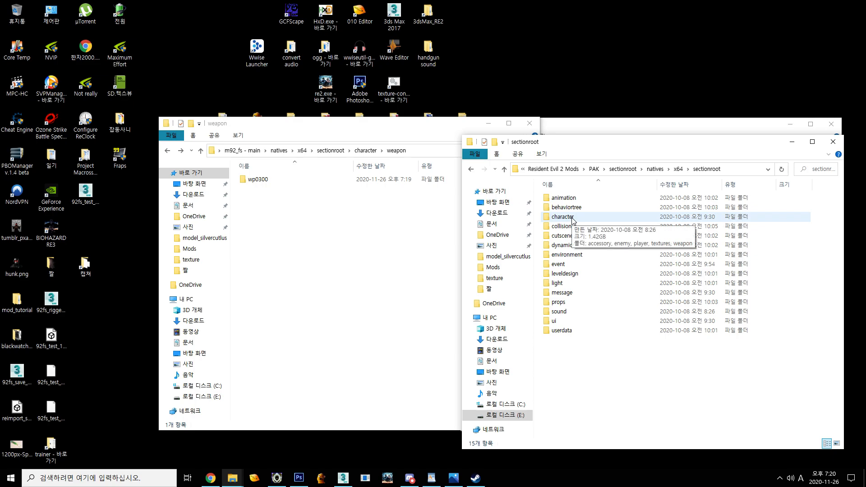
- Open character\weapon in the original game files and compare its weapon folders with the mod's wp0300 folder
click(589, 218)
double_click(589, 218)
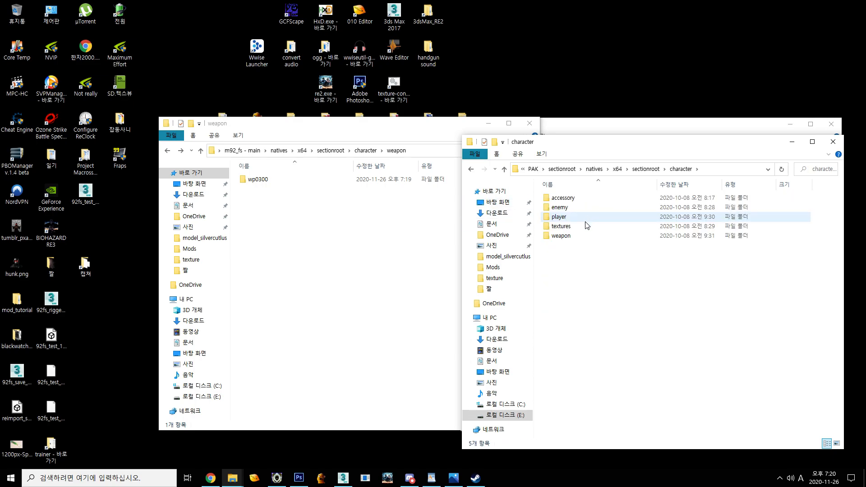
double_click(587, 218)
scroll(609, 246, down, 5)
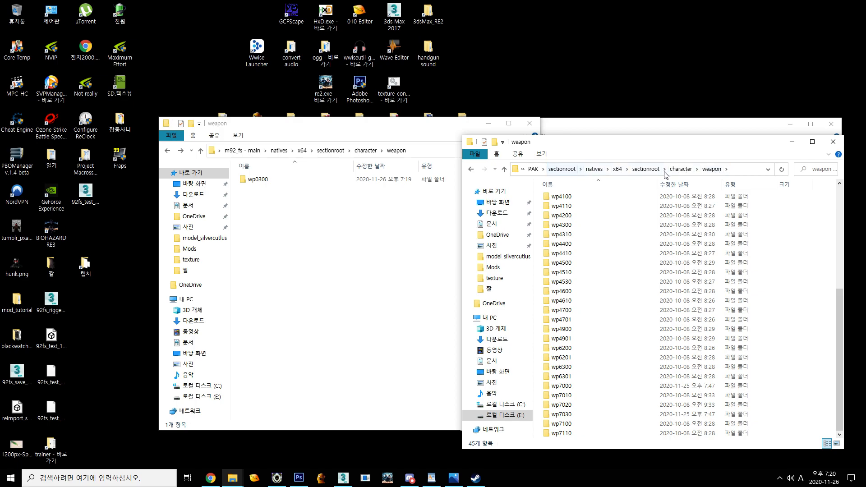
click(332, 234)
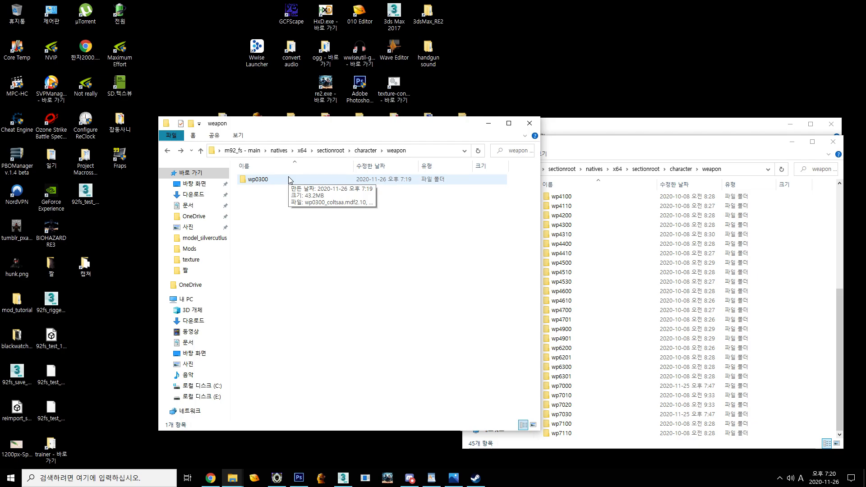
click(682, 157)
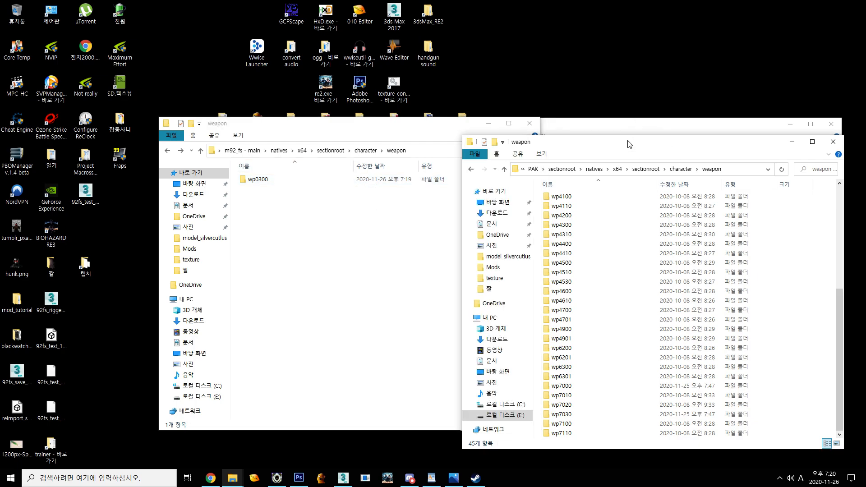
- Replace the wp0300 folder in the mod's weapon folder with a copy of the original wp7000 folder
drag(629, 144, 593, 86)
scroll(668, 221, up, 1)
click(533, 359)
right_click(534, 360)
click(556, 296)
right_click(306, 221)
click(328, 280)
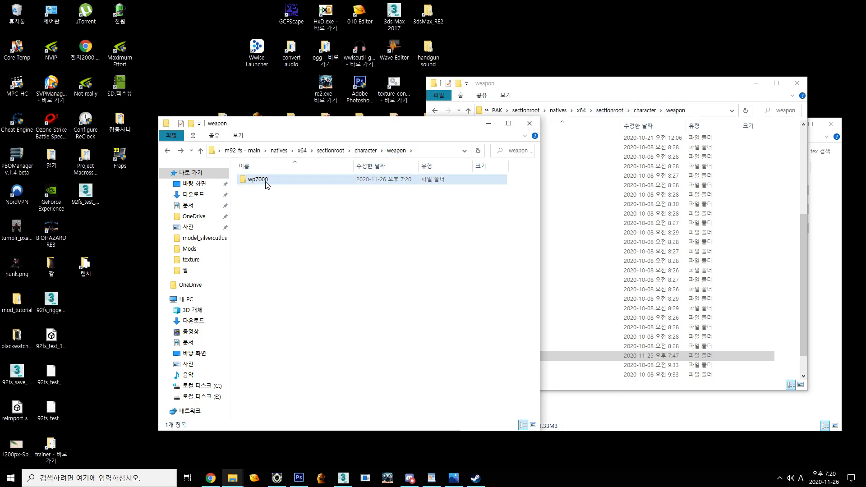
- Open the copied wp7000 folder and select all the samuraiedge files in it
double_click(266, 179)
drag(299, 282, 342, 178)
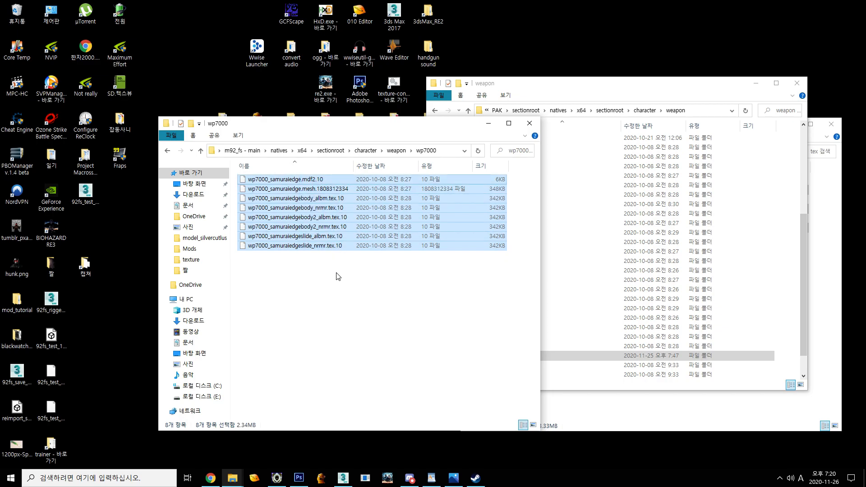
drag(316, 125, 298, 103)
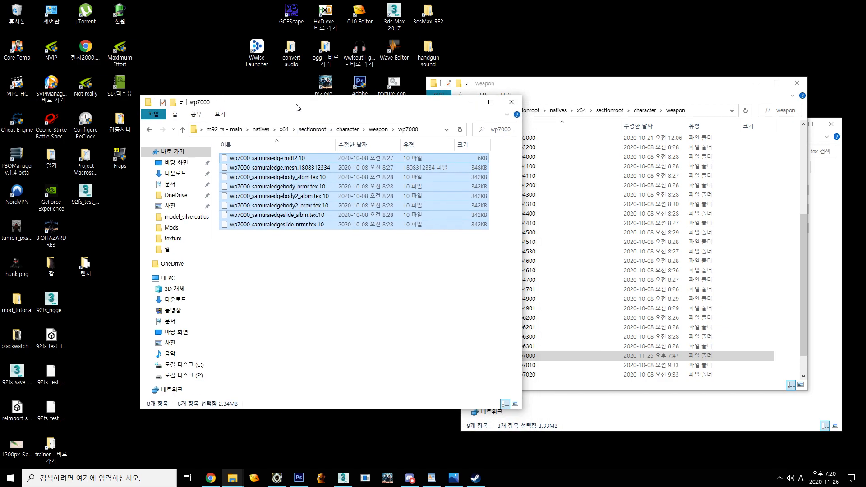
- Single out the samuraiedgebody_albm and samuraiedgebody_nrmr textures in the copied wp7000 folder and reposition that window
click(299, 178)
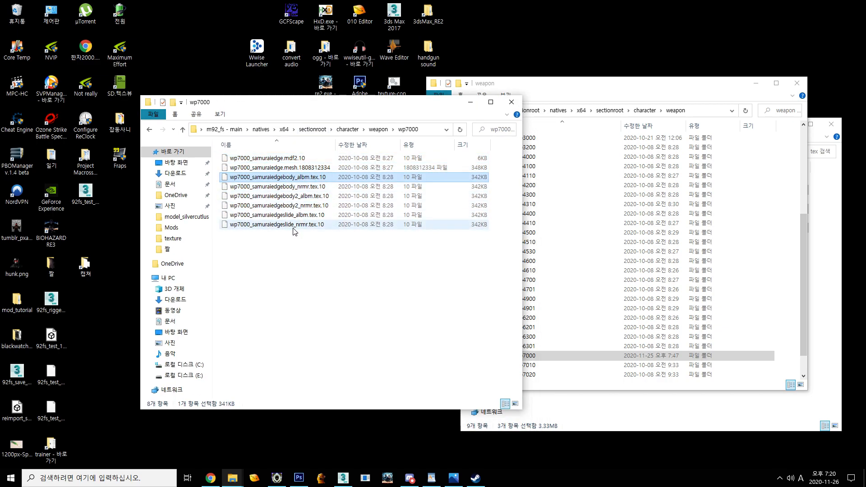
ctrl+click(295, 187)
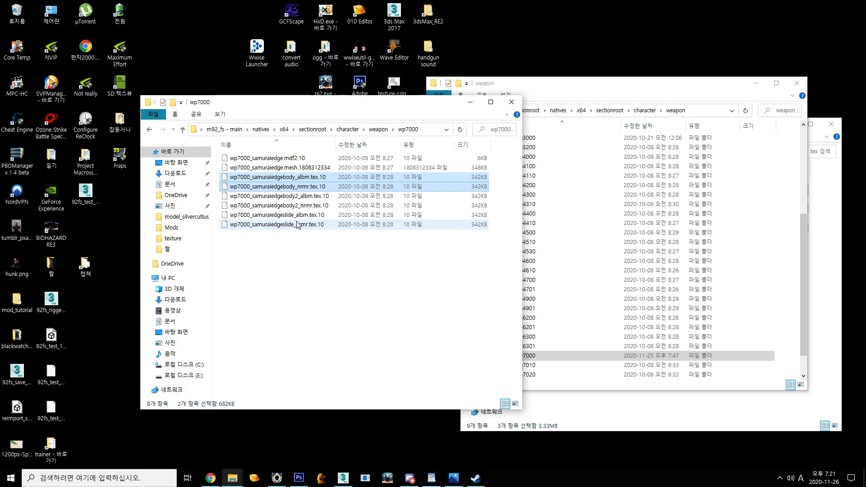
click(339, 294)
drag(387, 103, 379, 158)
- Switch to 3ds Max, reset the scene without saving, and reopen 92fs_test_1.max
click(344, 479)
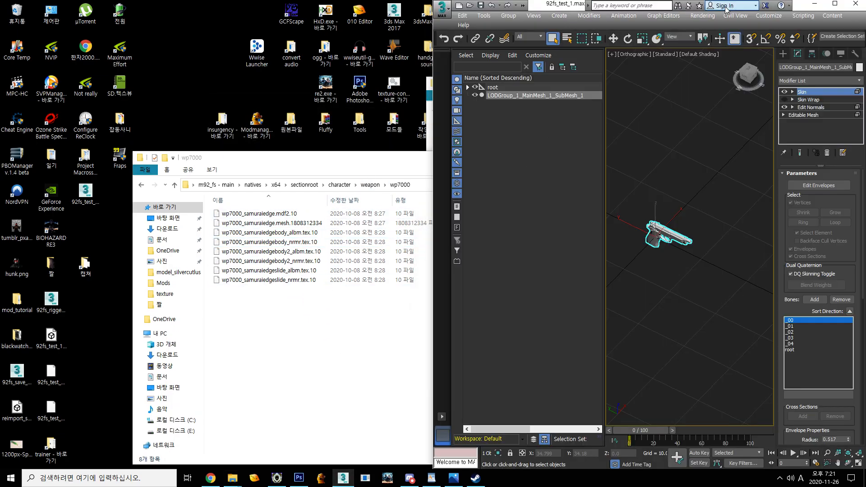
drag(797, 5, 581, 46)
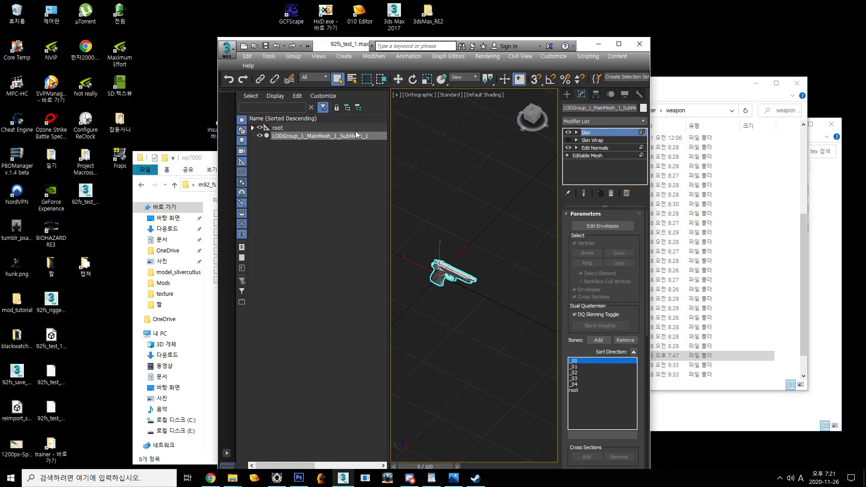
click(227, 48)
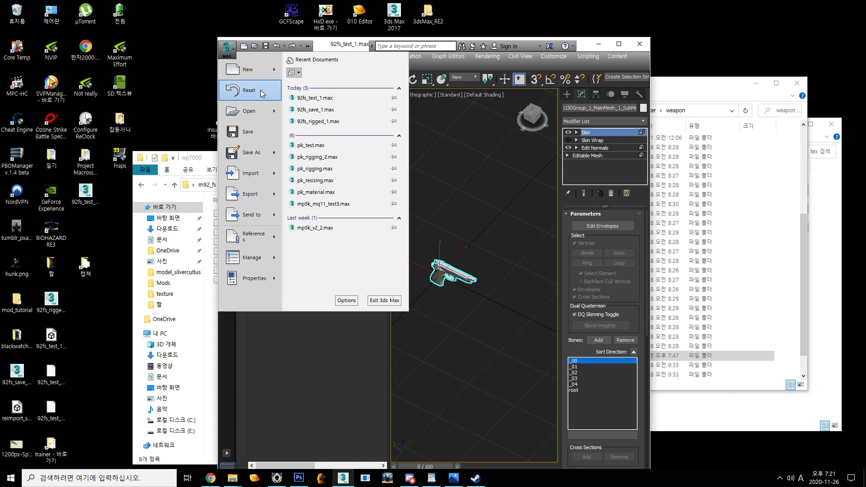
click(263, 94)
click(433, 291)
click(414, 293)
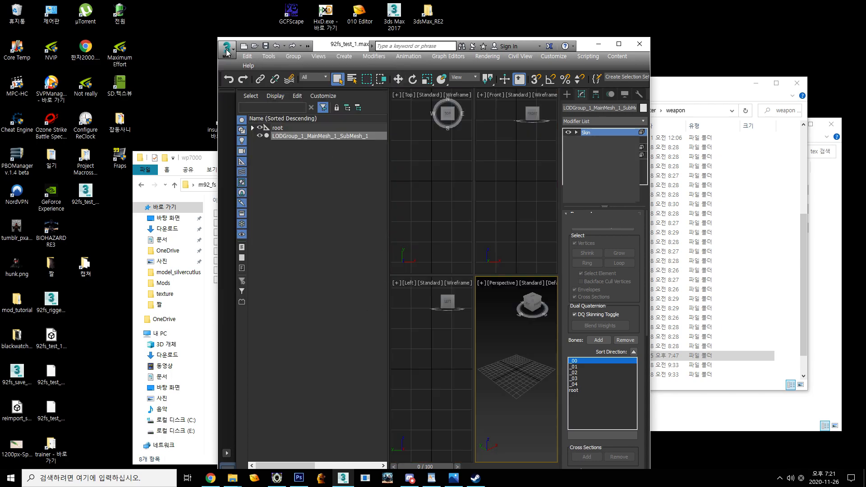
click(227, 50)
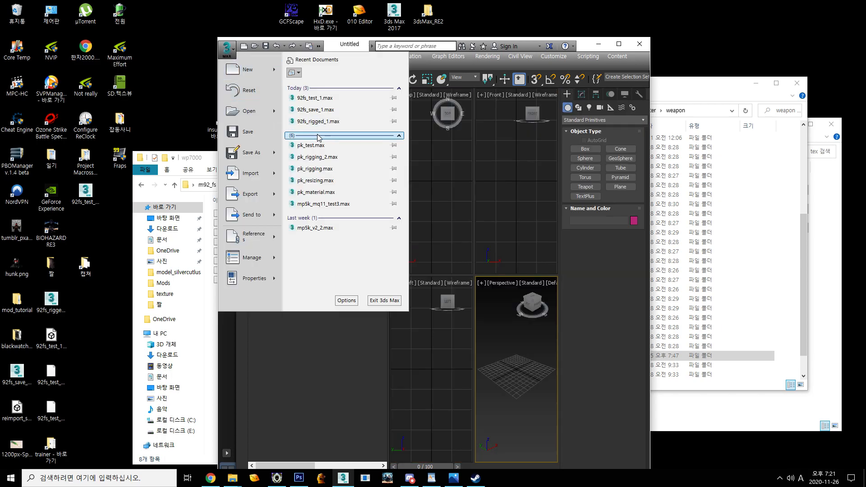
click(339, 101)
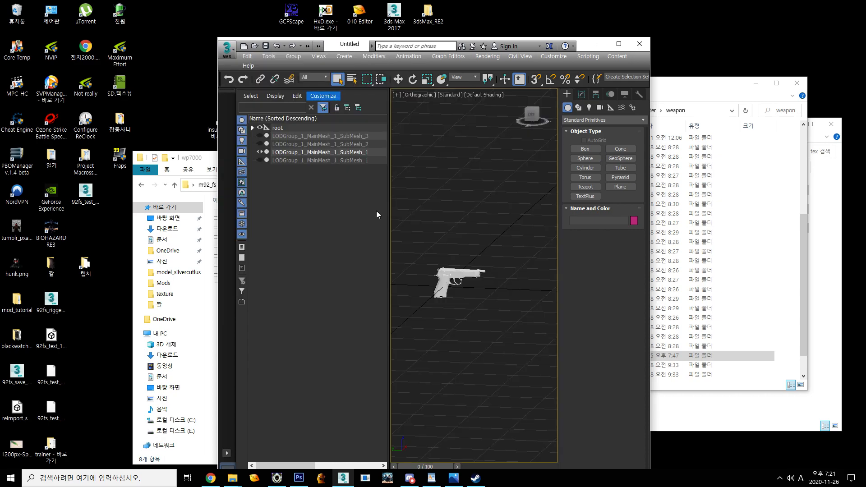
- Select and unhide the original, hidden LODGroup_1_MainMesh_1_SubMesh_1 mesh
click(304, 143)
click(294, 161)
click(260, 160)
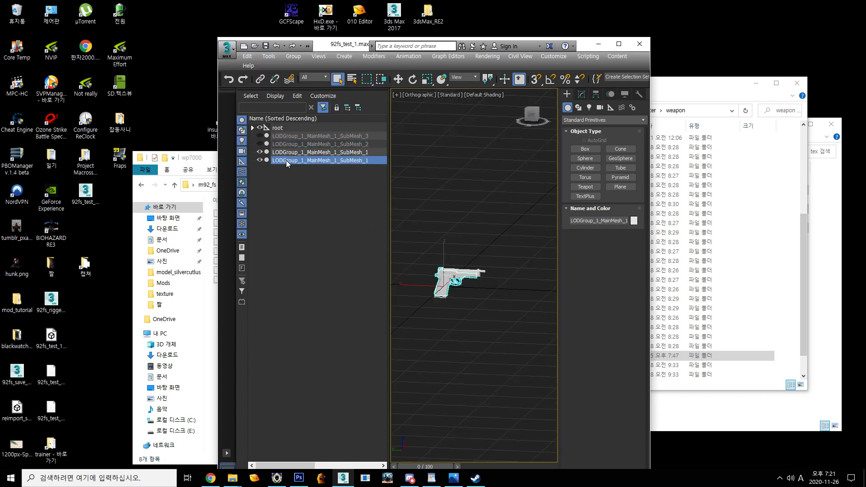
scroll(451, 280, up, 5)
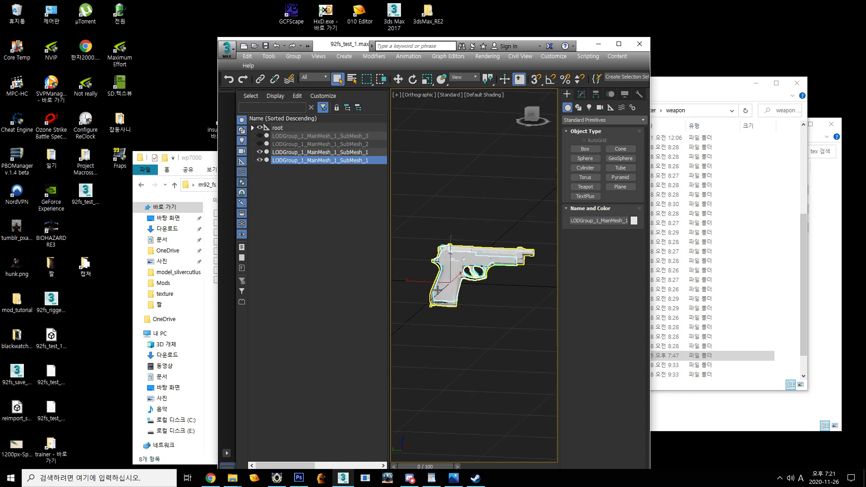
- Add an Unwrap UVW modifier between Editable Mesh and Skin on the original SubMesh_1
click(582, 94)
click(601, 140)
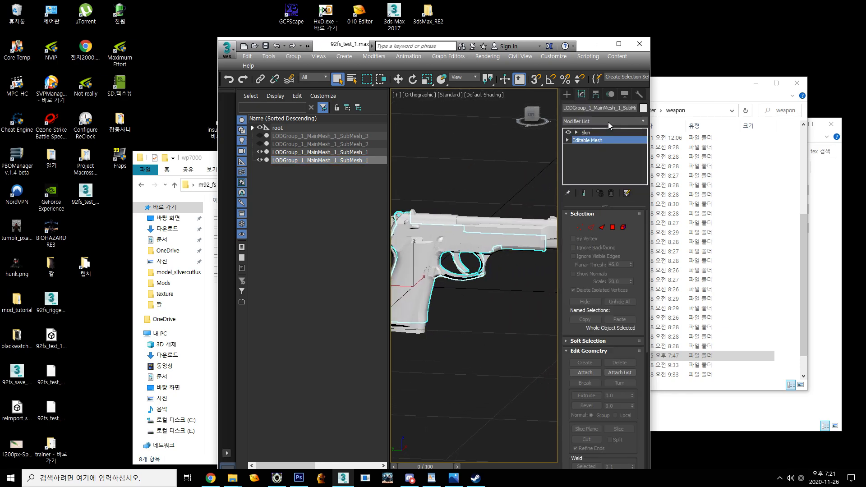
click(608, 121)
drag(643, 32, 644, 100)
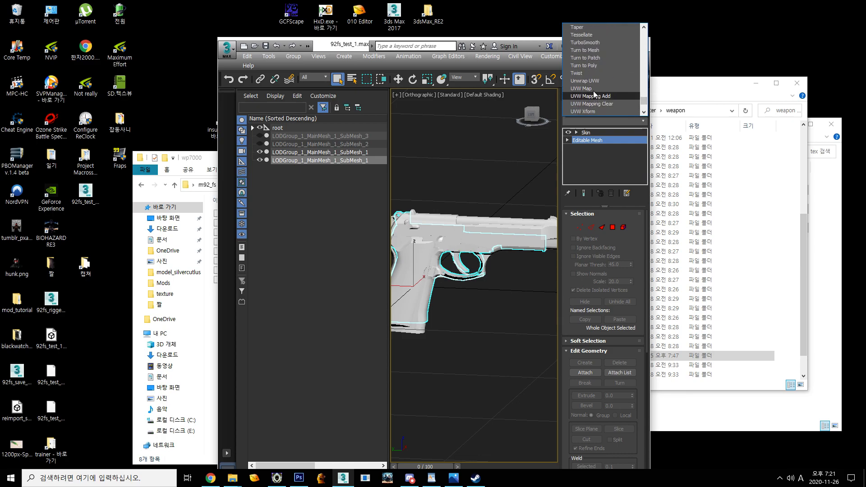
click(629, 81)
- Open the UV Editor for the original SubMesh_1, examine its UV layout, and return to the wp7000 folder
click(595, 132)
click(594, 139)
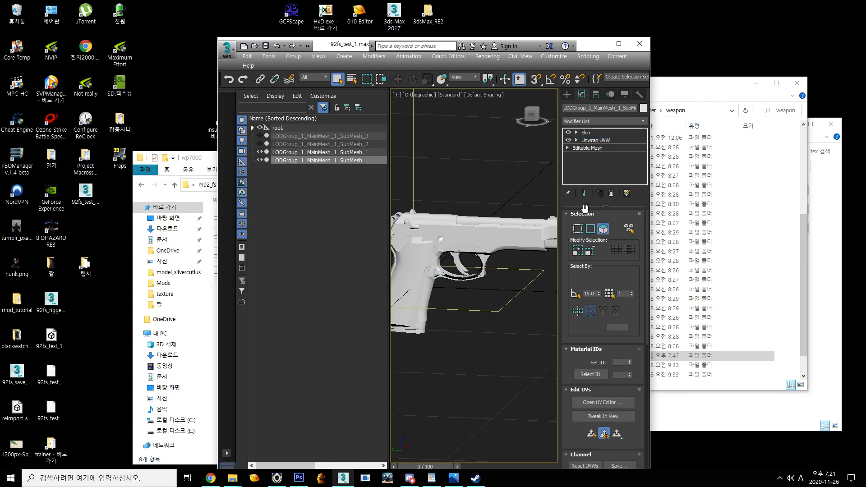
click(596, 134)
click(598, 140)
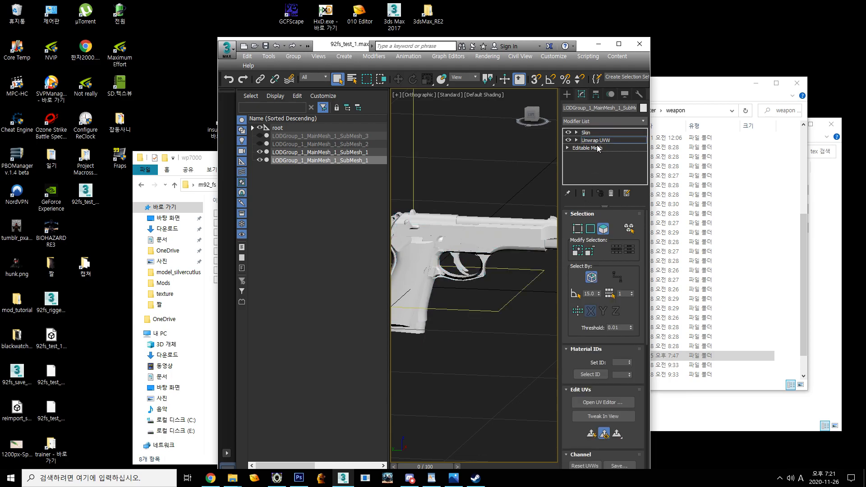
click(603, 402)
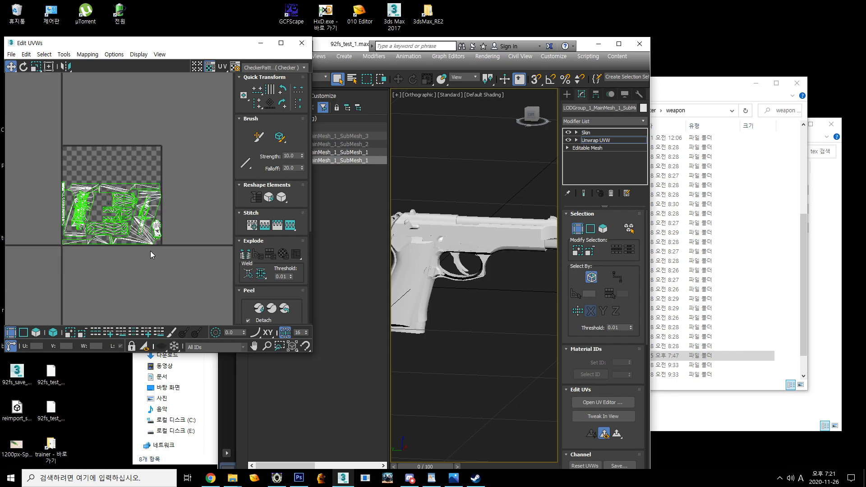
scroll(103, 212, up, 3)
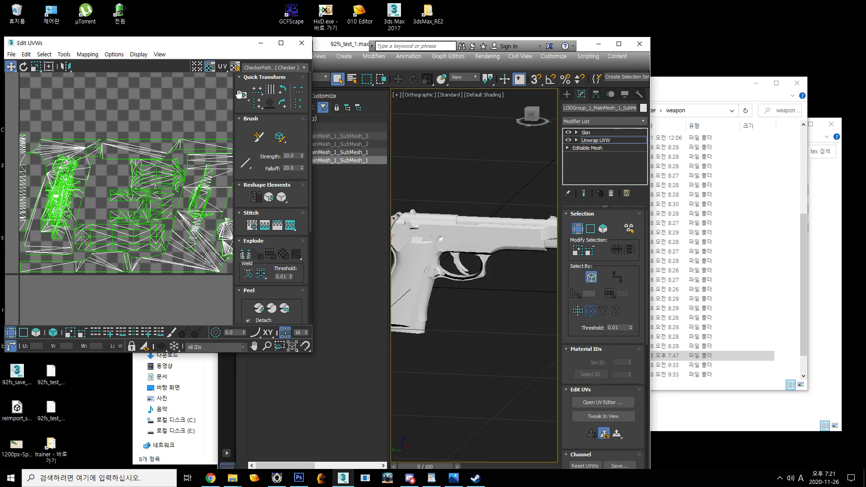
click(214, 381)
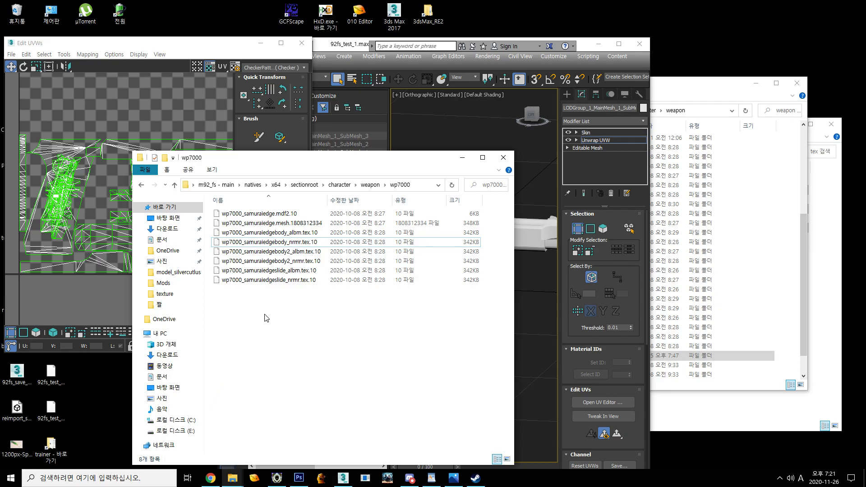
click(591, 46)
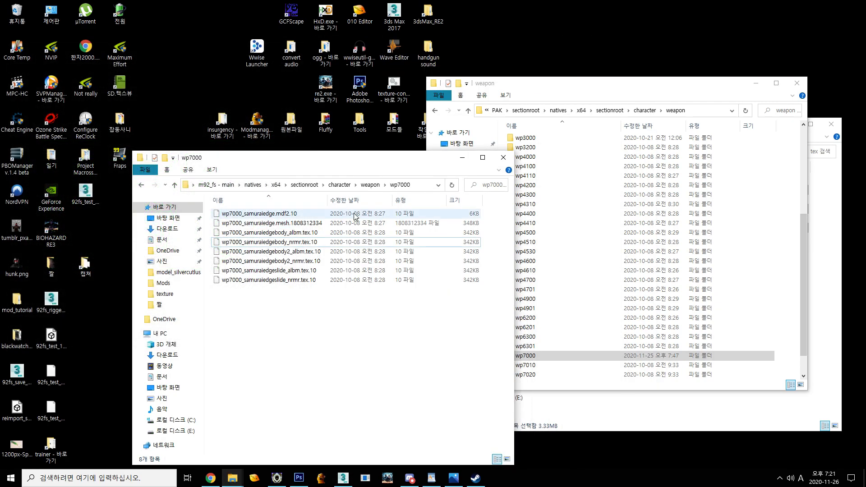
- Convert wp7000_samuraiedgebody_albm.tex.10 to DDS with the texture converter and open it in Photoshop without separate alpha or mip-map loading
click(287, 245)
click(255, 234)
drag(255, 236, 397, 90)
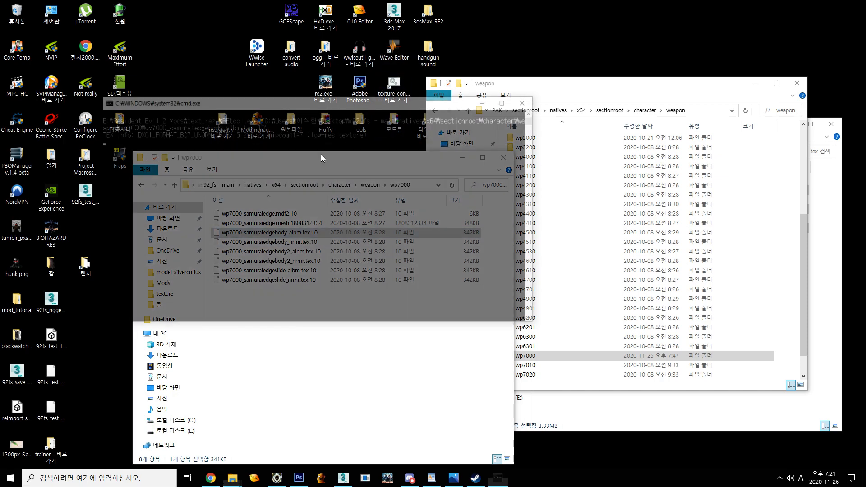
double_click(286, 242)
click(387, 296)
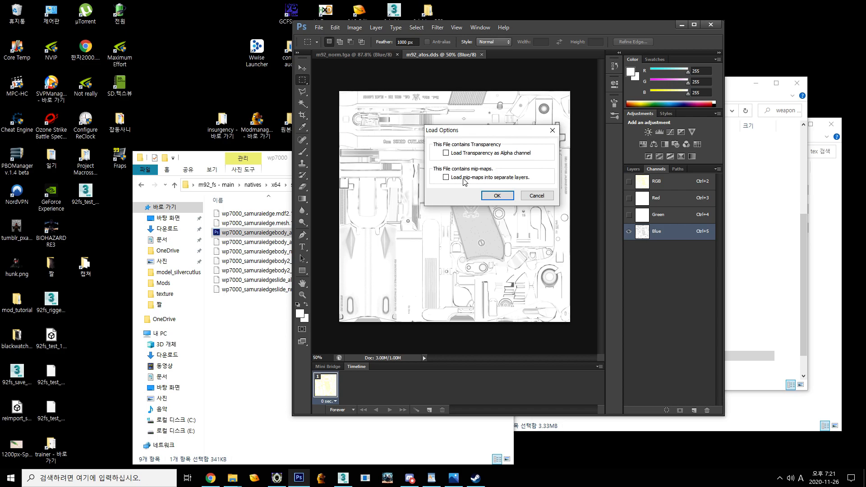
click(498, 195)
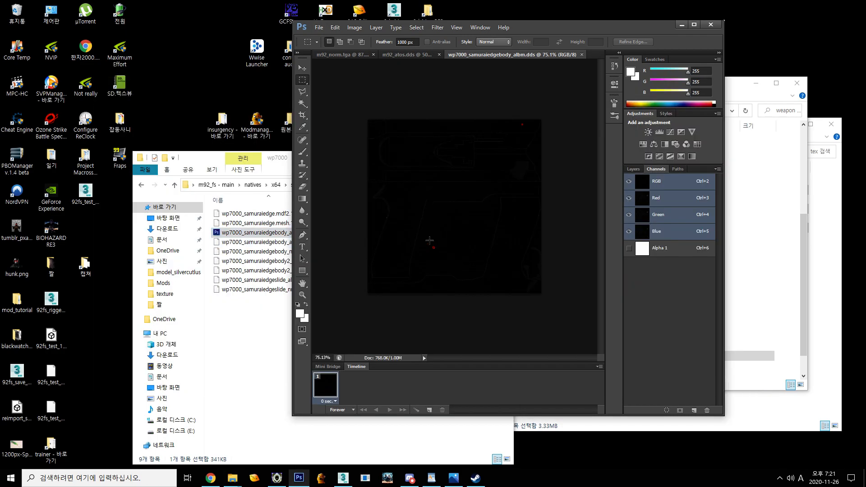
- Compare the samuraiedgebody_albm texture with the UV layout, close the texture, and check both visible SubMesh_1 meshes in 3ds Max
click(343, 478)
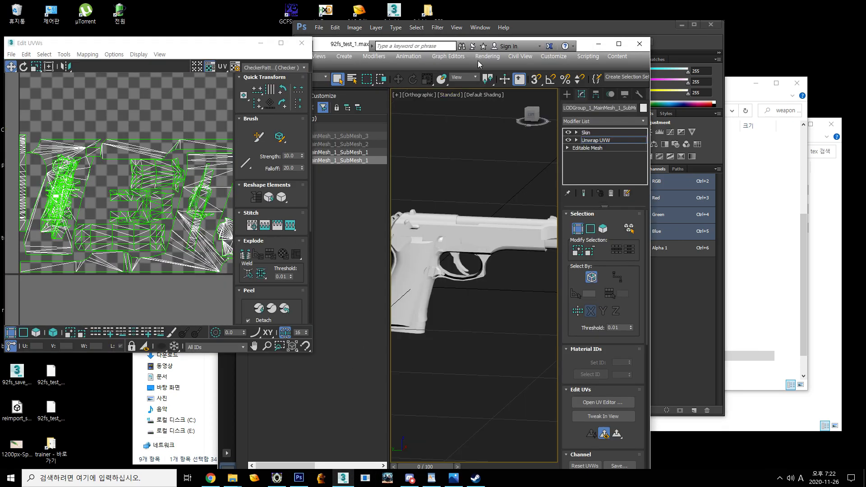
click(575, 32)
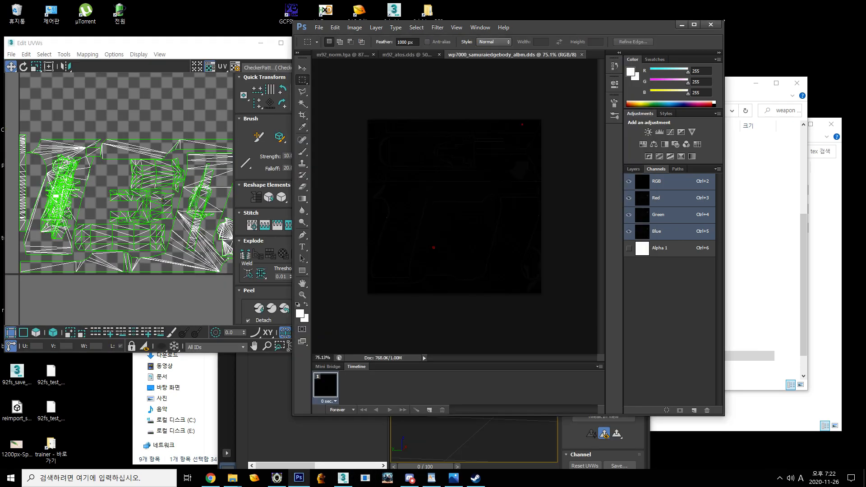
scroll(163, 200, down, 3)
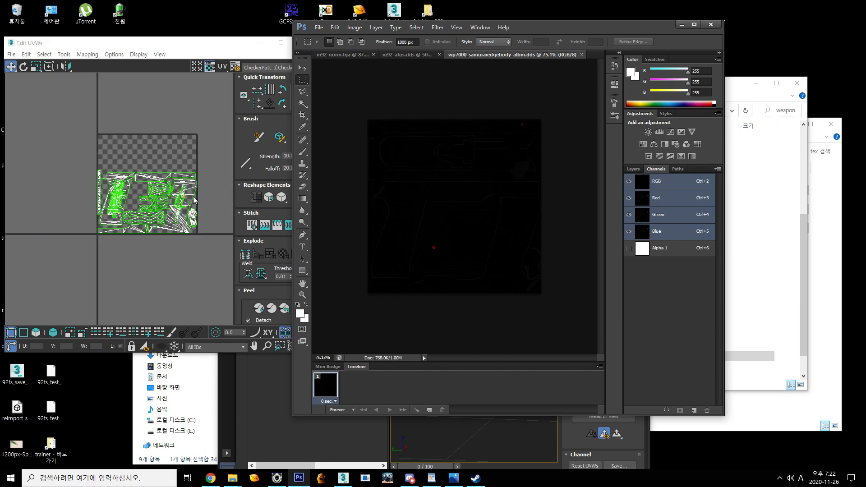
click(582, 55)
click(270, 43)
click(260, 42)
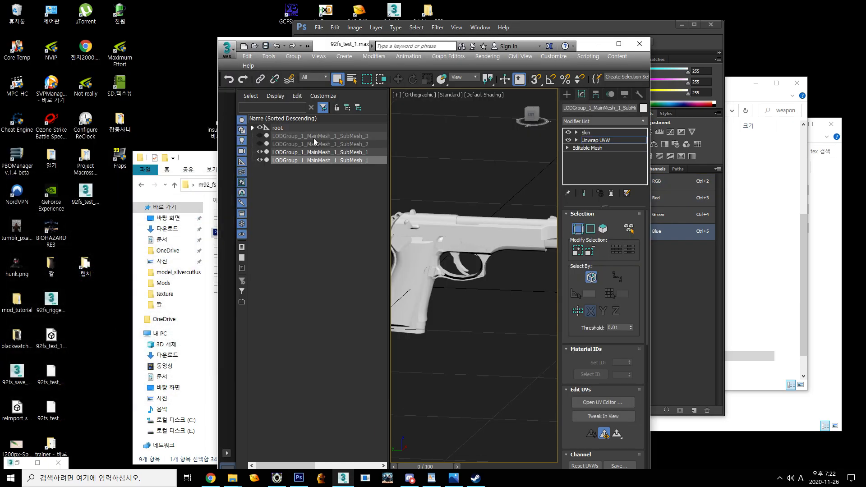
click(284, 153)
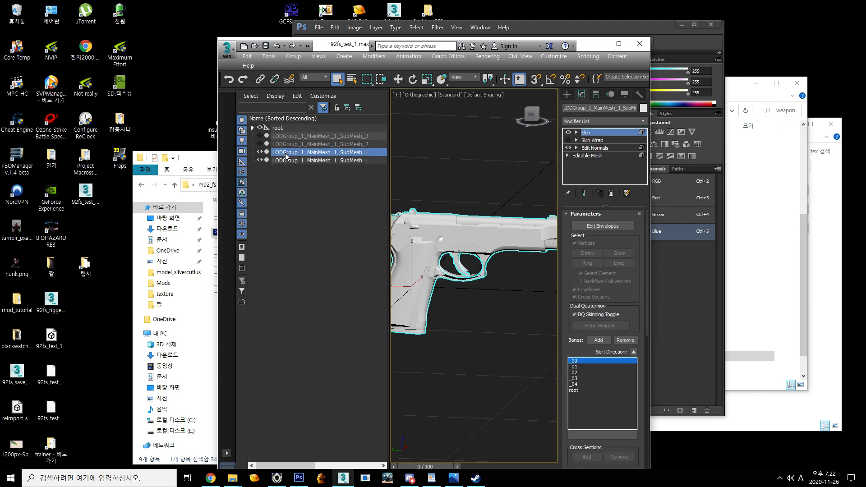
click(308, 161)
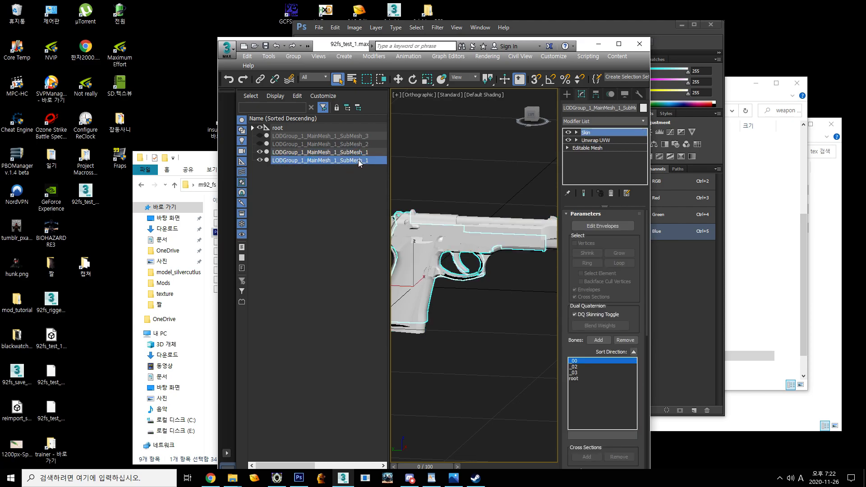
- Delete wp7000_samuraiedgebody_albm.dds from the wp7000 folder and select the samuraiedgebody_albm and samuraiedgebody_nrmr tex.10 files
click(204, 162)
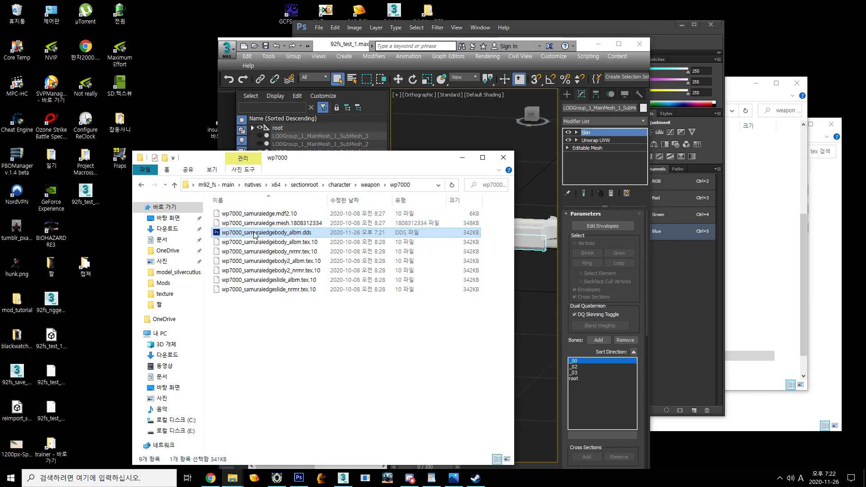
click(265, 242)
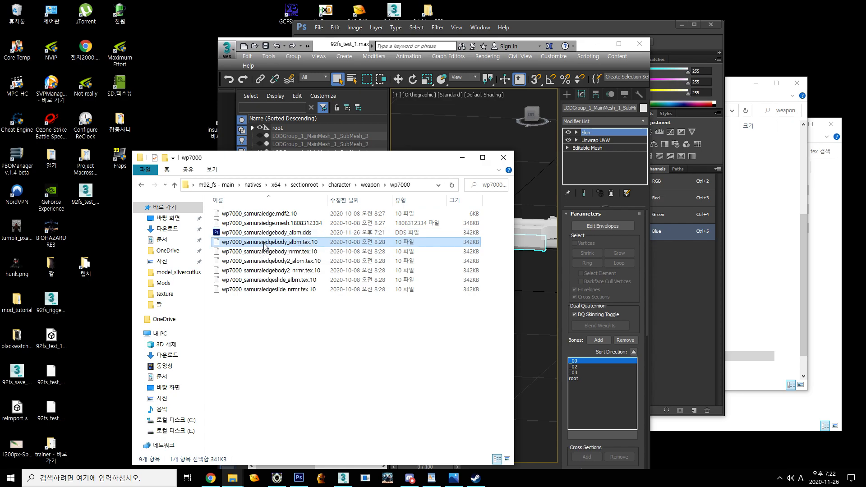
ctrl+click(288, 251)
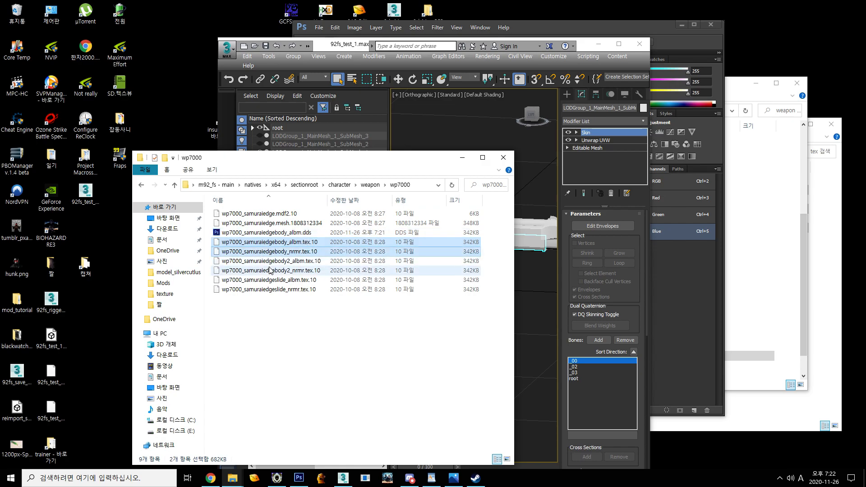
click(297, 234)
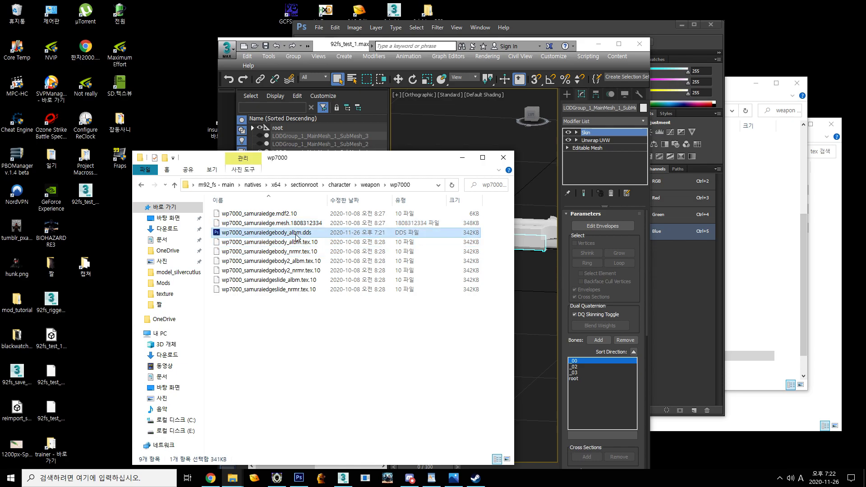
key(Delete)
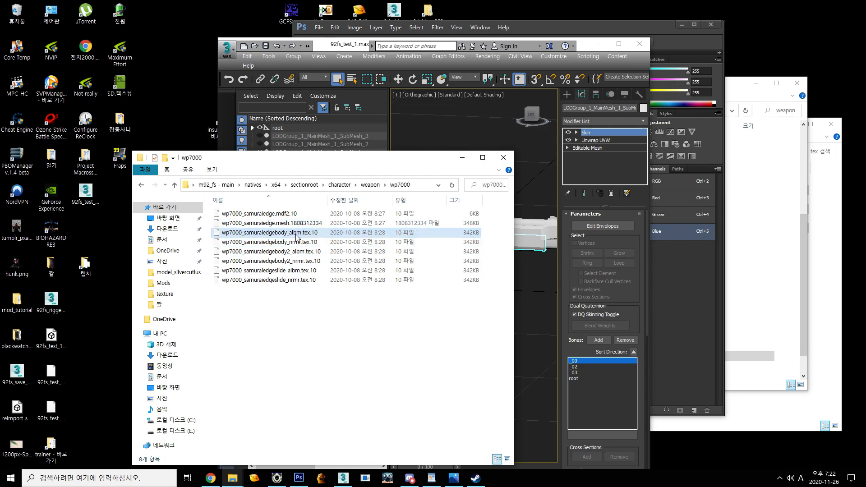
click(297, 234)
ctrl+click(295, 243)
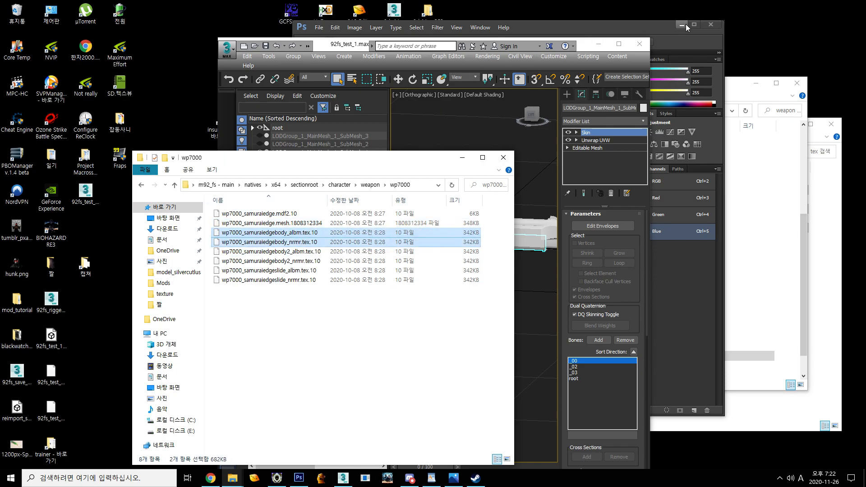
- Minimize Photoshop and arrange the mod's wp7000 folder beside the textures\tex folder
click(688, 27)
click(689, 94)
click(719, 434)
drag(320, 165, 289, 105)
click(569, 296)
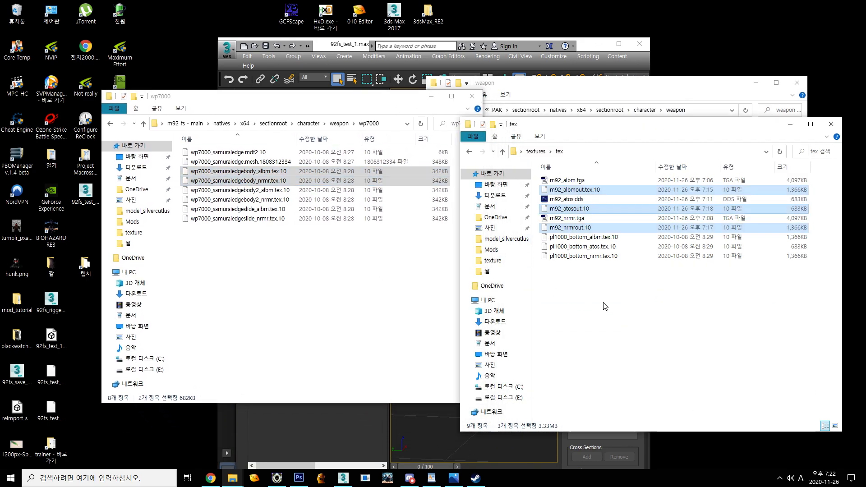
- Move m92_albmout.tex.10, m92_atosout.10 and m92_nrmrout.10 from the textures\tex folder into the mod's wp7000 folder
click(577, 190)
ctrl+click(587, 209)
ctrl+click(587, 228)
right_click(593, 209)
click(618, 338)
right_click(411, 285)
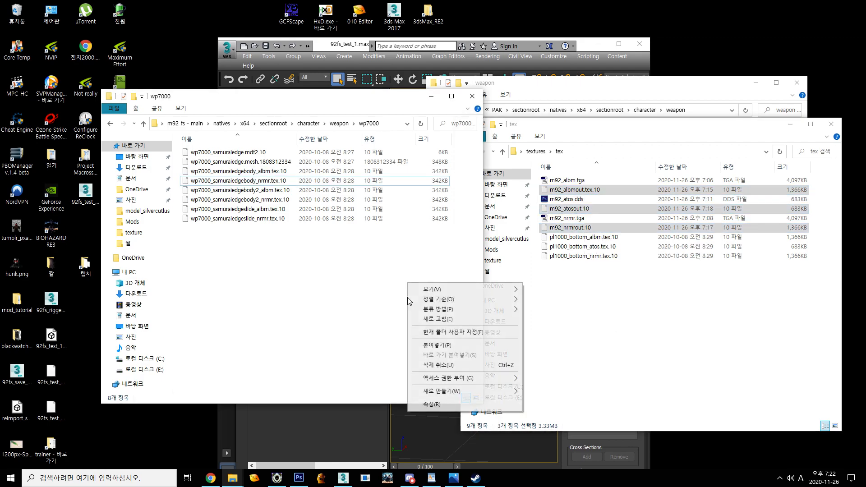
click(436, 348)
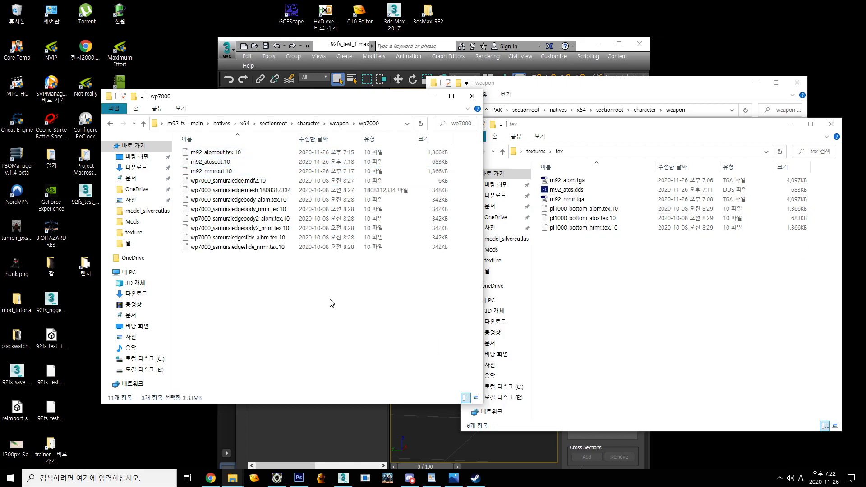
- Delete the original wp7000_samuraiedgebody_albm.tex.10 and rename m92_albmout.tex.10 as wp7000_samuraiedgebody_albm.tex.10
right_click(260, 200)
key(m)
key(ctrl+c)
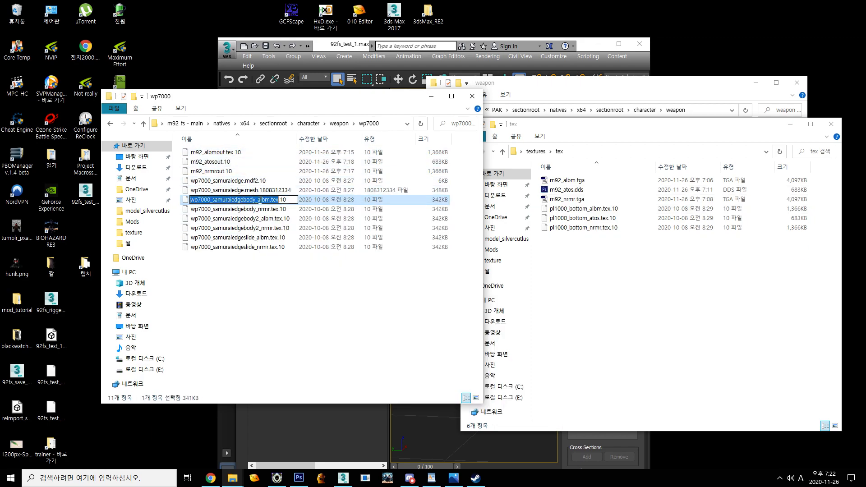
key(Escape)
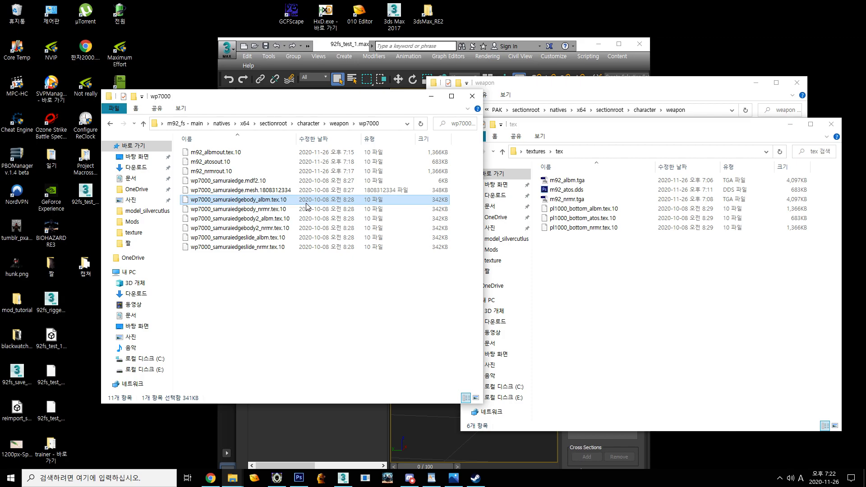
key(Delete)
click(257, 149)
right_click(258, 149)
key(m)
key(ctrl+v)
key(Return)
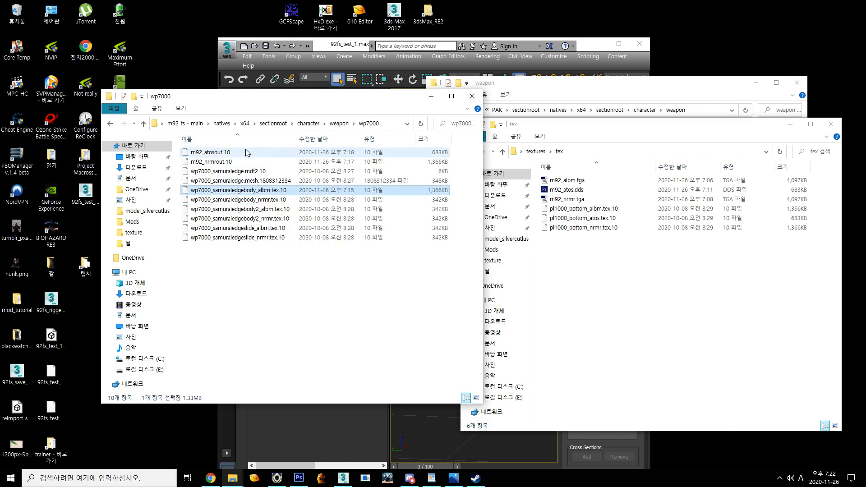
- Delete the original wp7000_samuraiedgebody_nrmr.tex.10 and rename m92_nrmrout.10 as wp7000_samuraiedgebody_nrmr.tex.10
right_click(295, 201)
key(m)
key(ctrl+c)
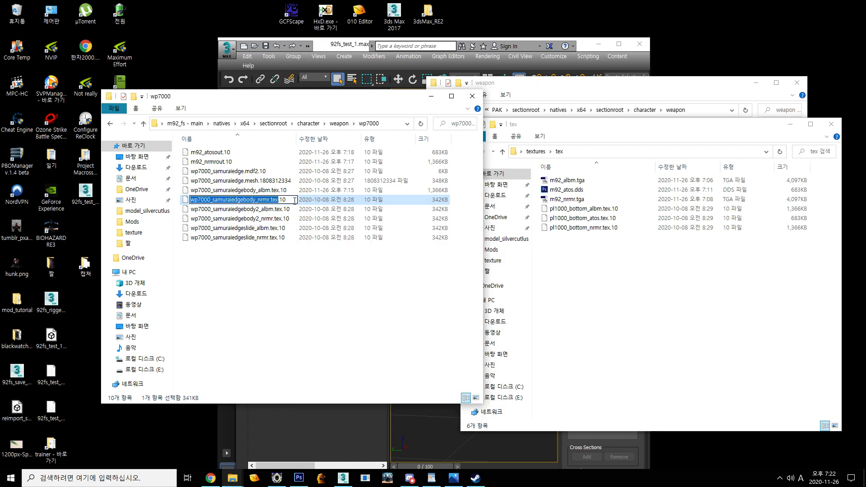
click(310, 201)
key(Delete)
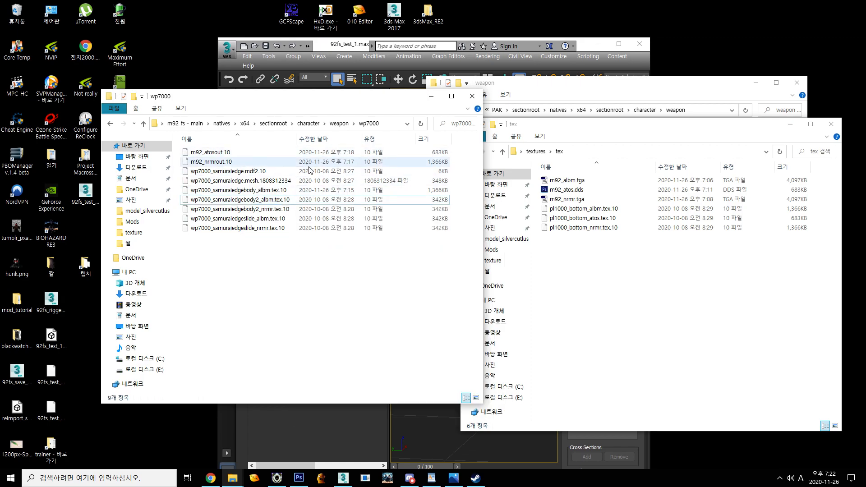
right_click(308, 167)
right_click(281, 158)
key(m)
key(ctrl+v)
key(Return)
click(293, 172)
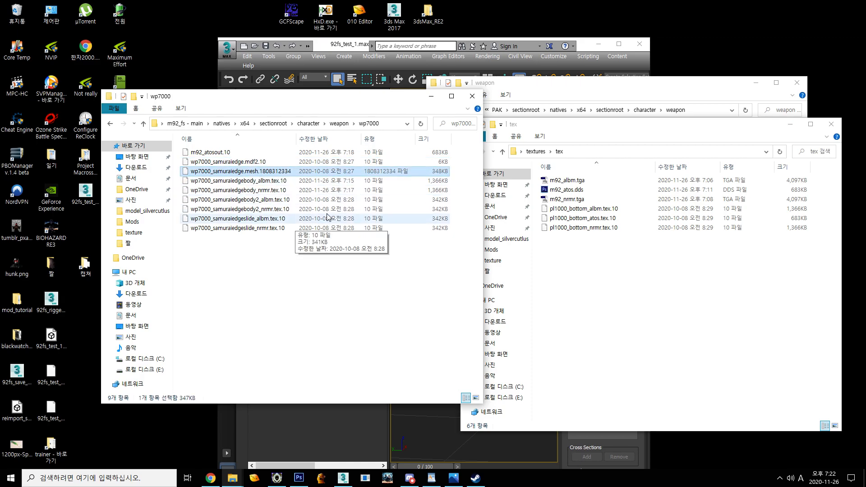
click(294, 284)
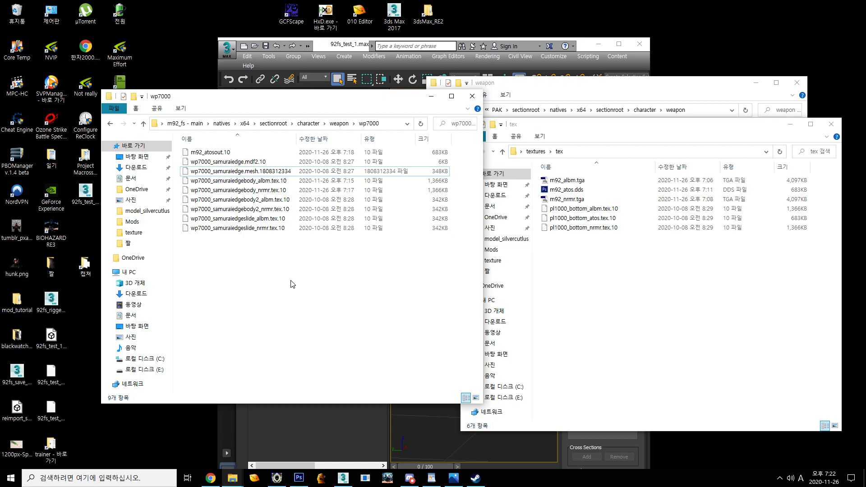
- Switch to 010 Editor, place it beside the wp7000 folder, and open the mod's wp7000_samuraiedge.mdf2.10 in it
click(280, 437)
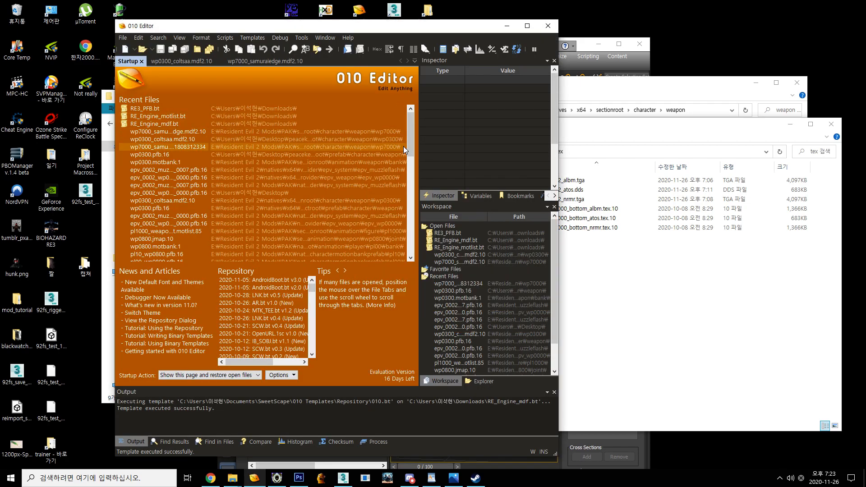
drag(451, 31, 528, 44)
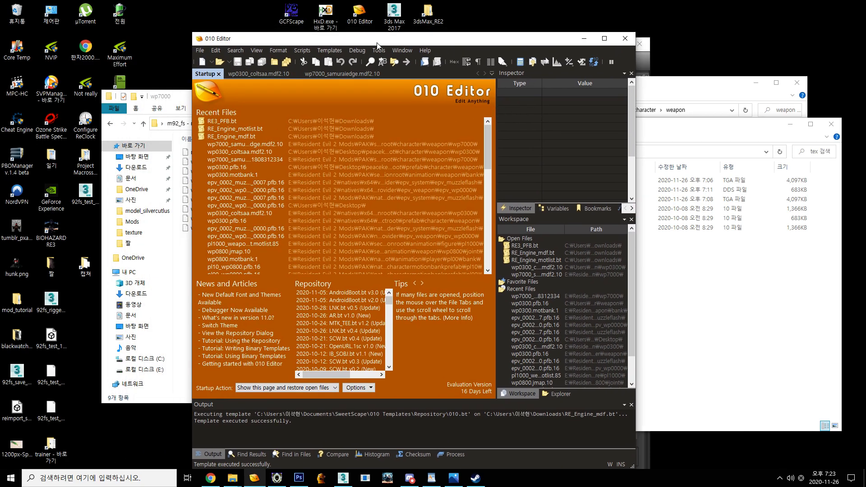
drag(377, 46, 522, 52)
click(226, 163)
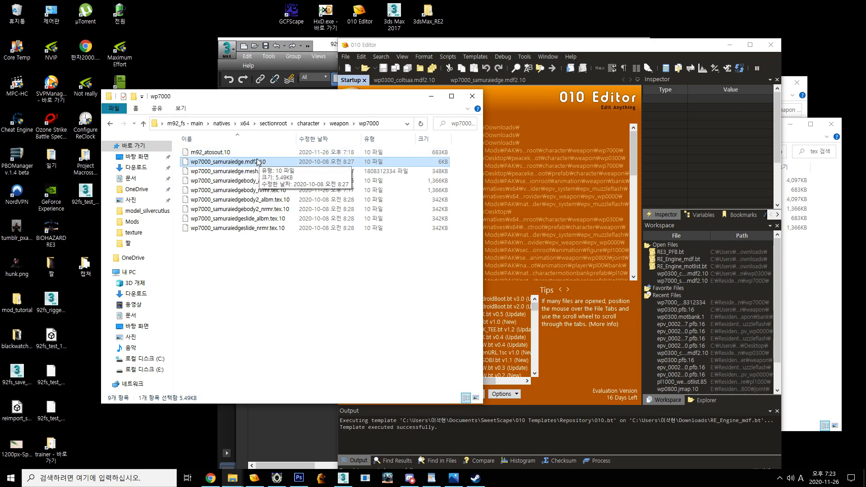
drag(256, 163, 573, 160)
scroll(561, 147, down, 5)
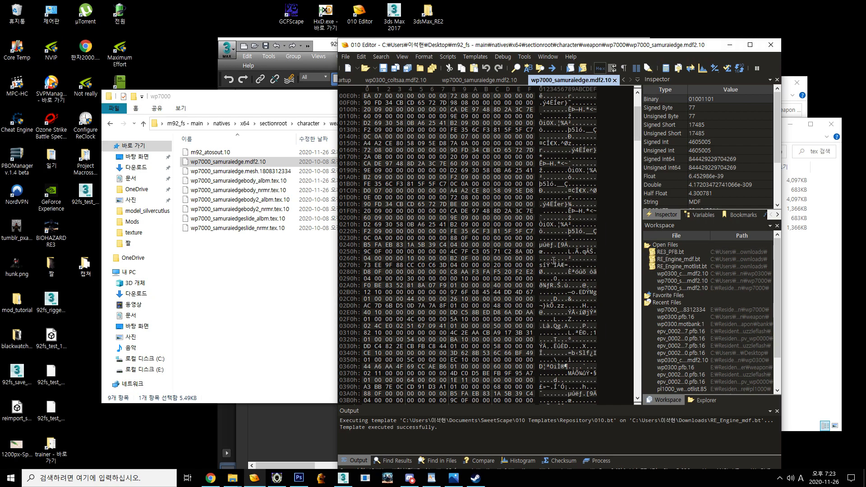
- Run the RE_Engine_mdf.bt template on the mod's wp7000_samuraiedge.mdf2.10 and move the floating template window off the results
click(697, 262)
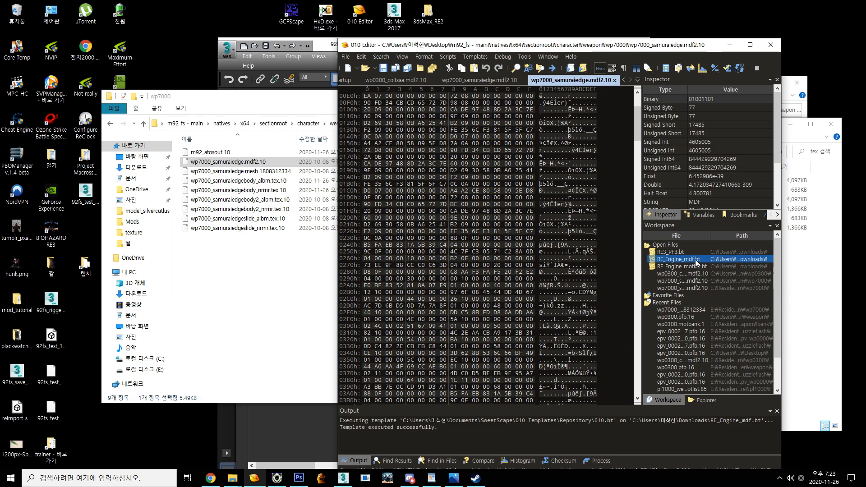
double_click(697, 263)
click(785, 131)
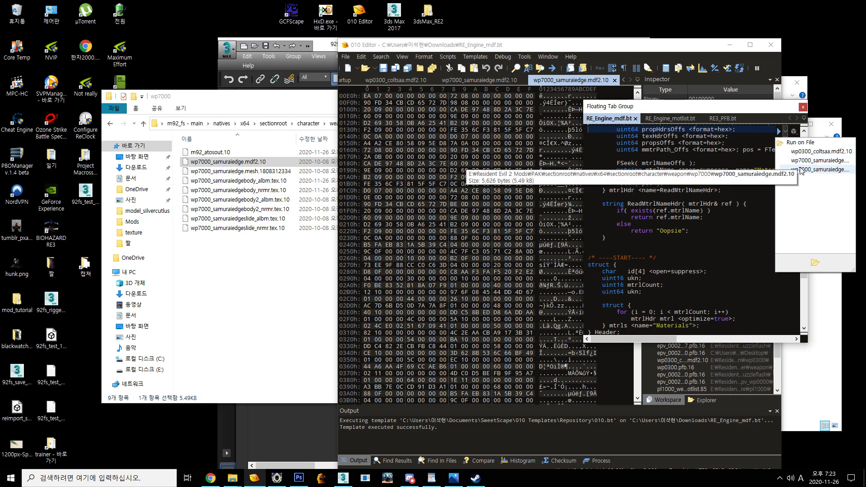
click(802, 171)
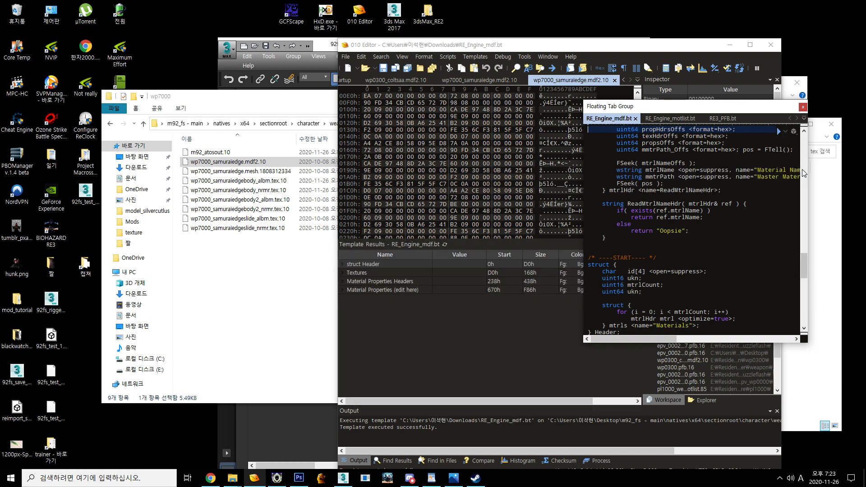
drag(781, 110, 216, 185)
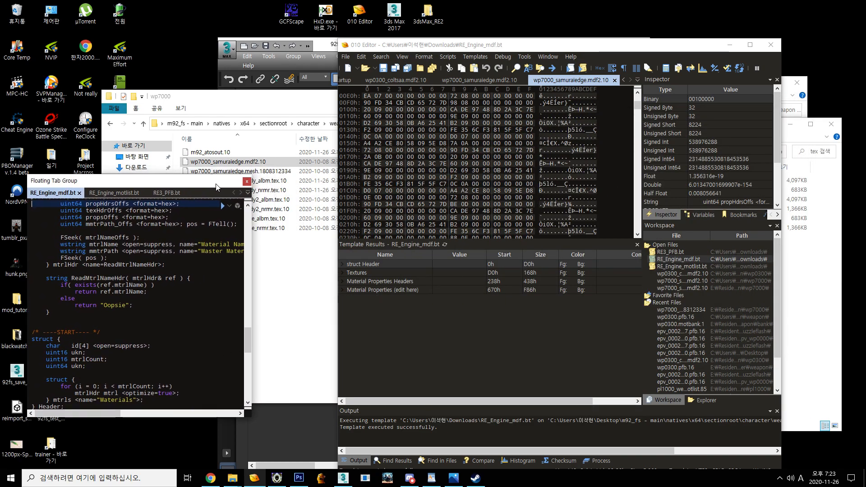
- Examine the Textures, Material Properties Headers and Material Properties blocks of the template results in the hex data
click(382, 272)
click(382, 282)
click(380, 289)
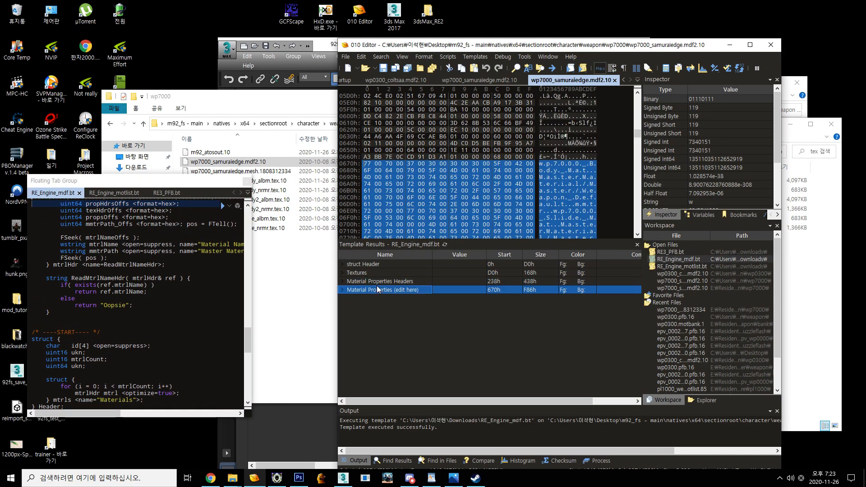
click(374, 282)
key(Up)
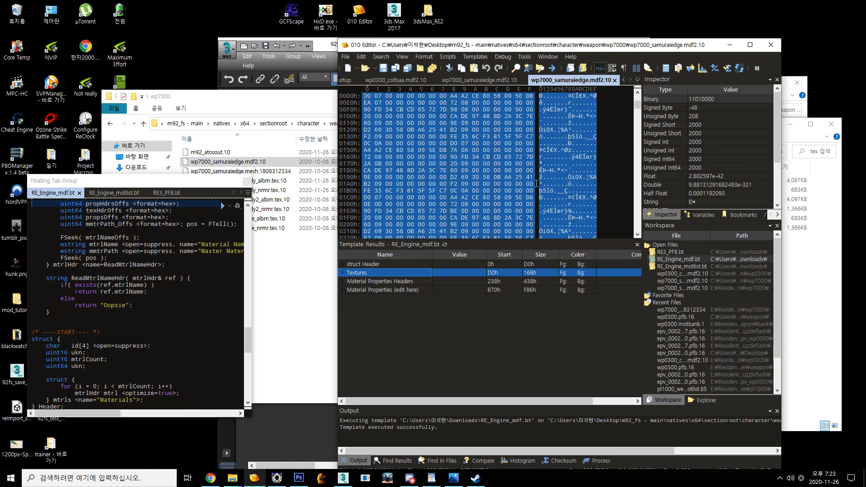
scroll(632, 180, down, 4)
scroll(639, 120, down, 6)
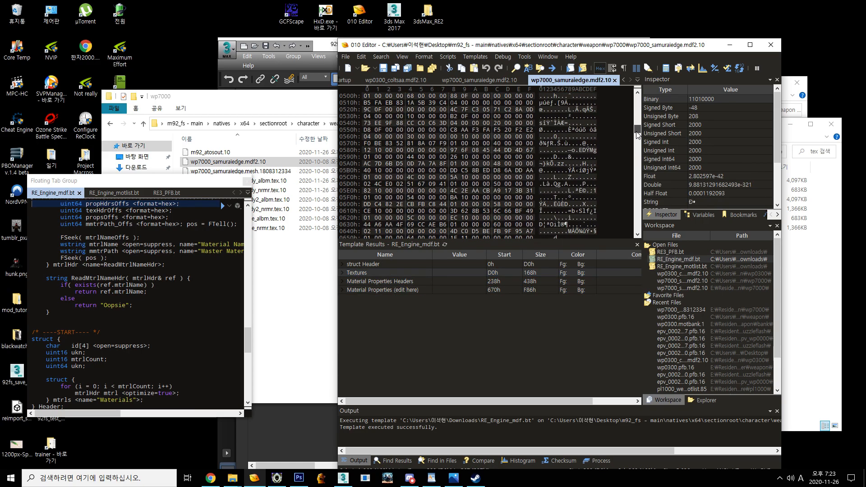
key(Down)
click(388, 282)
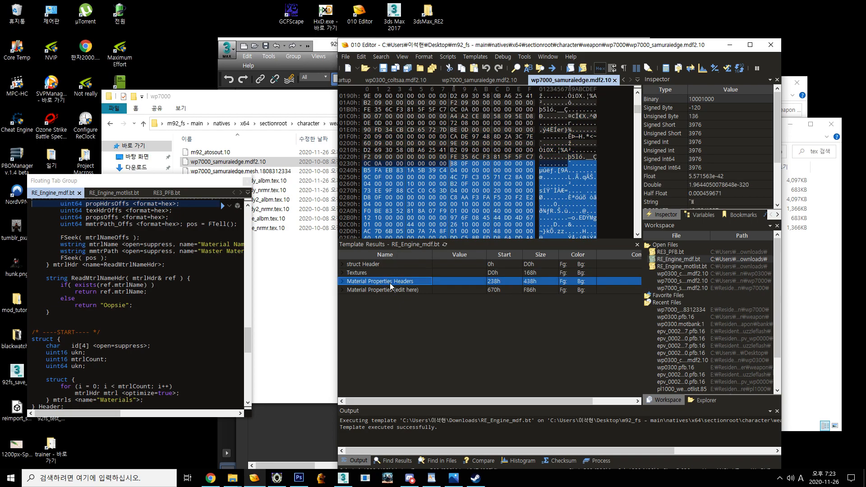
click(359, 290)
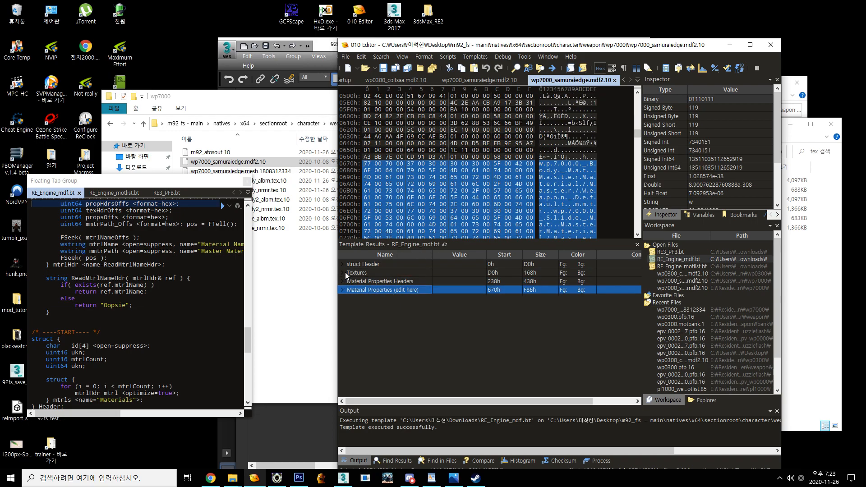
- Expand Textures in the template results and compare its body, slide and body2 materials with the wp7000 folder's texture files
double_click(350, 273)
click(369, 299)
key(Up)
key(Down)
key(Up)
key(Up)
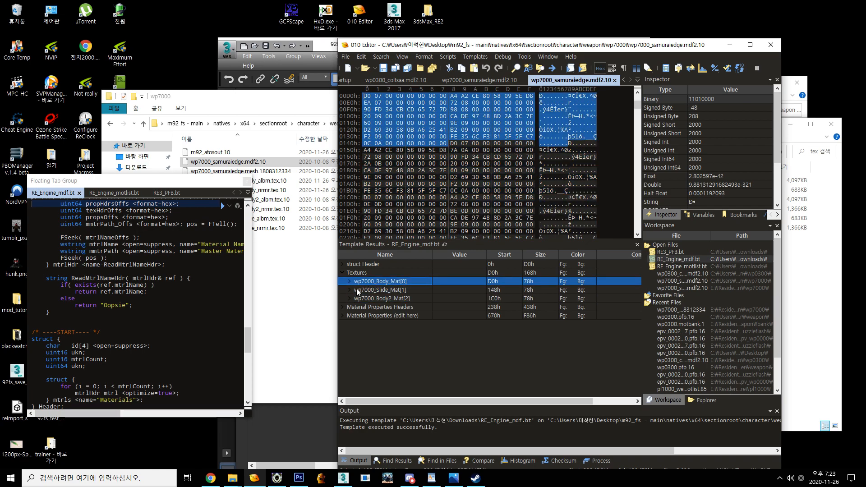
key(Down)
key(Down)
key(Up)
key(Up)
key(Down)
key(Up)
click(270, 181)
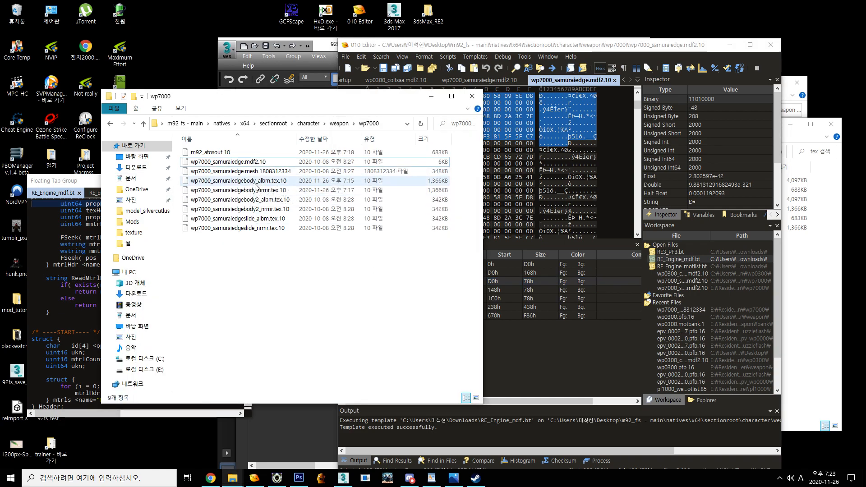
click(465, 338)
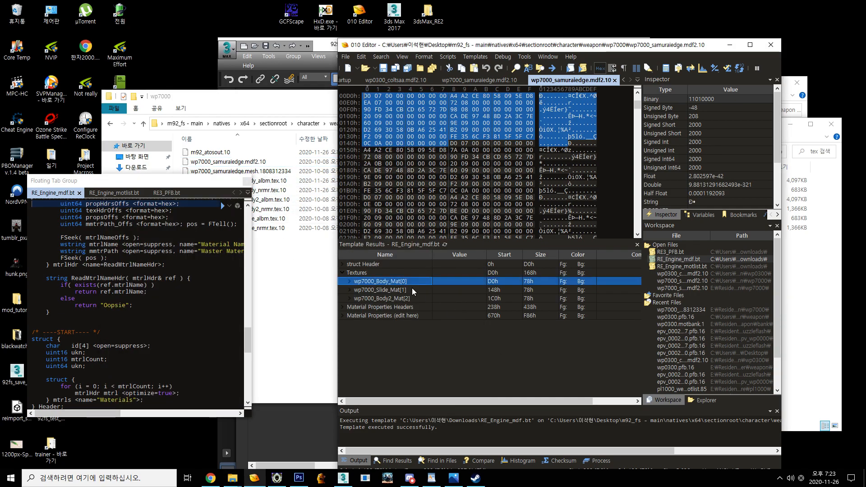
- Expand wp7000_Body_Mat's AlphaTranslucentOcclusion entry and select its systems/rendering/NullATOS texture path in the hex data
click(349, 282)
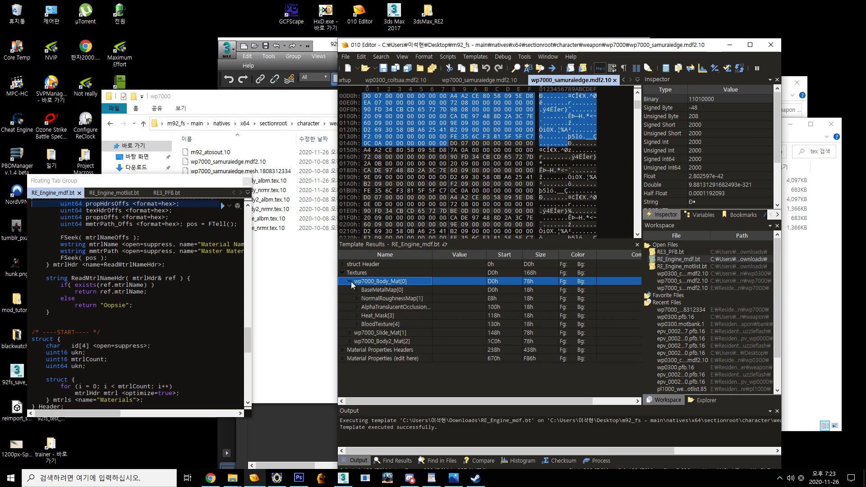
click(374, 309)
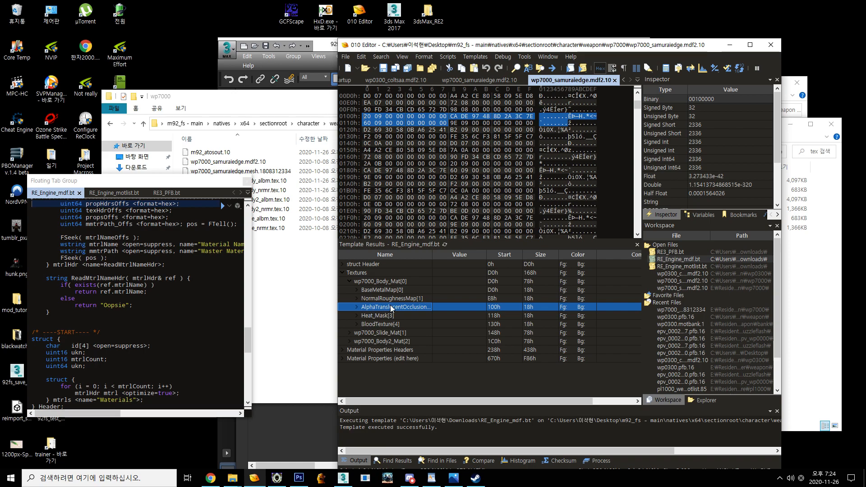
click(356, 307)
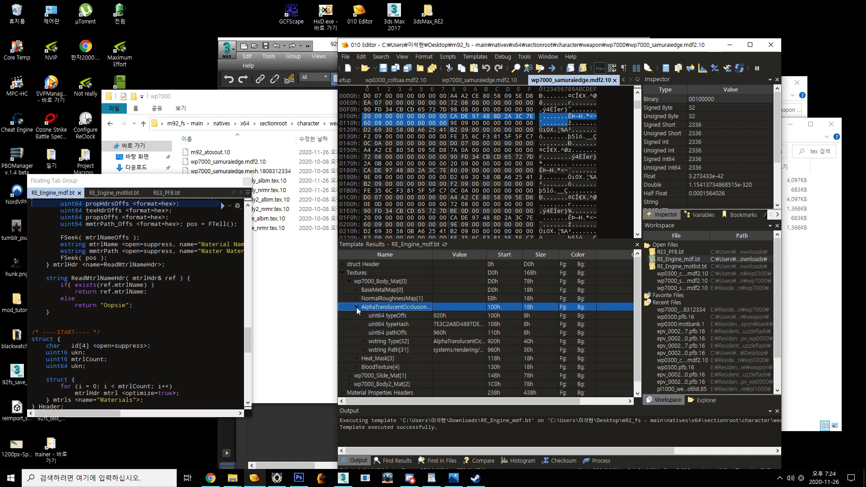
click(427, 342)
click(457, 350)
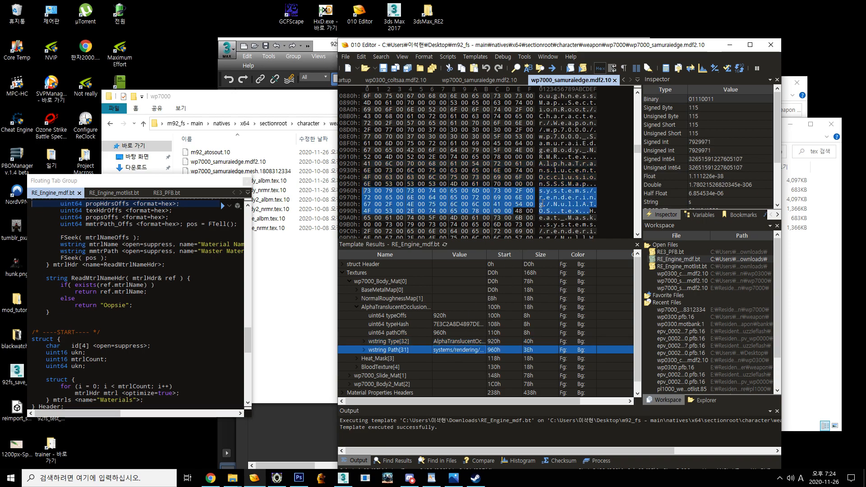
mouse_move(553, 206)
mouse_down()
mouse_move(587, 213)
mouse_move(544, 192)
mouse_move(559, 209)
mouse_move(586, 210)
mouse_move(554, 211)
mouse_up()
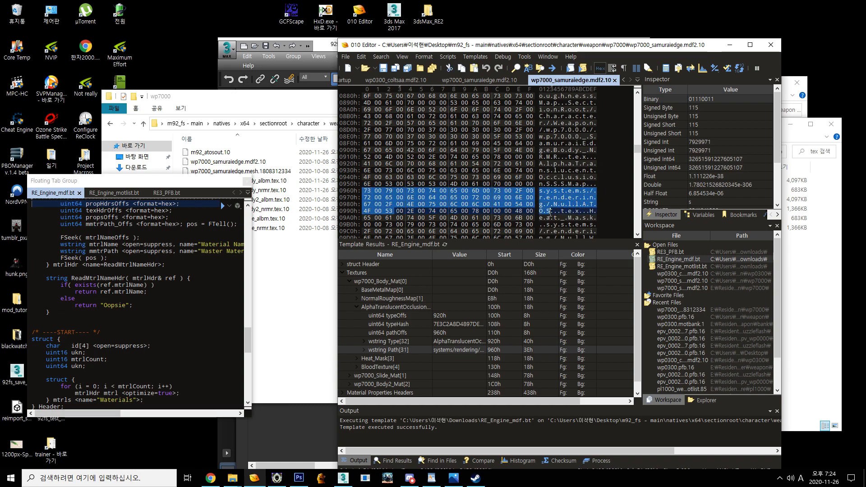
- Browse the extracted game files to the PAK\natives\x64\systems\rendering folder in File Explorer
key(alt+Tab)
click(615, 47)
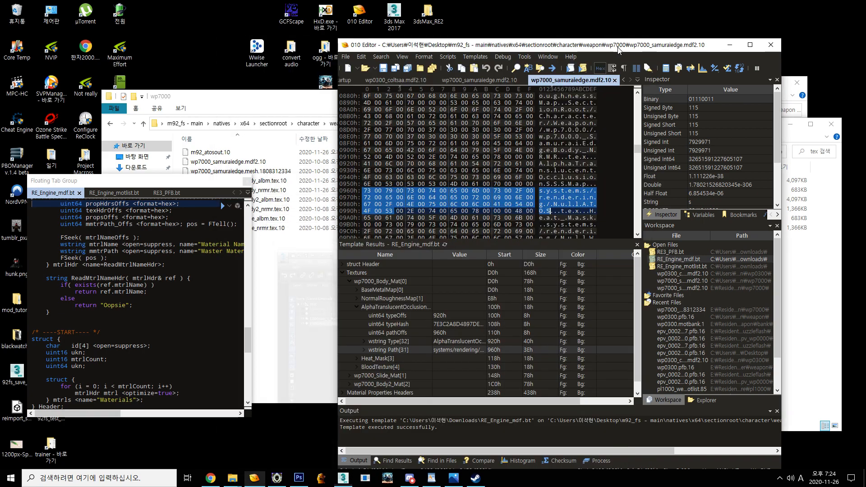
drag(285, 96, 284, 162)
double_click(290, 121)
double_click(224, 232)
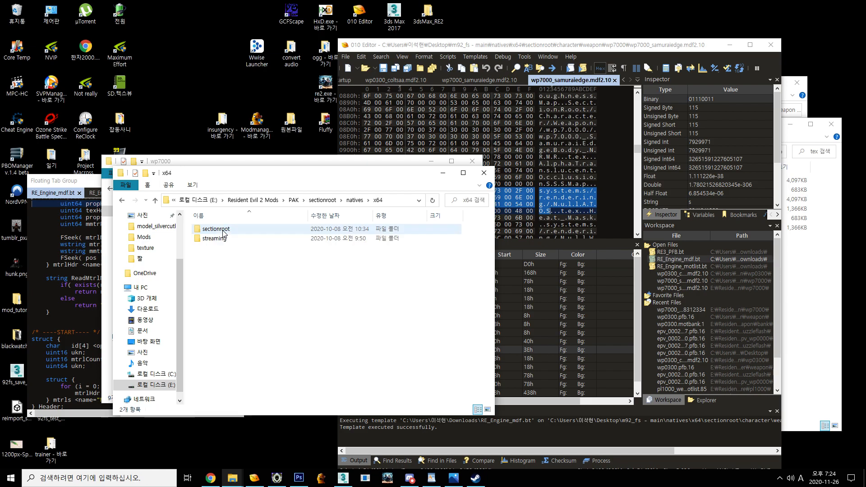
click(293, 203)
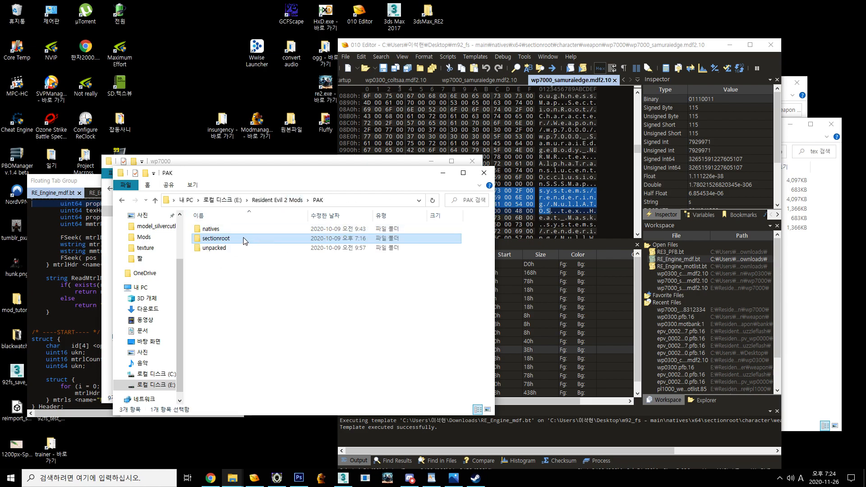
double_click(242, 238)
double_click(242, 230)
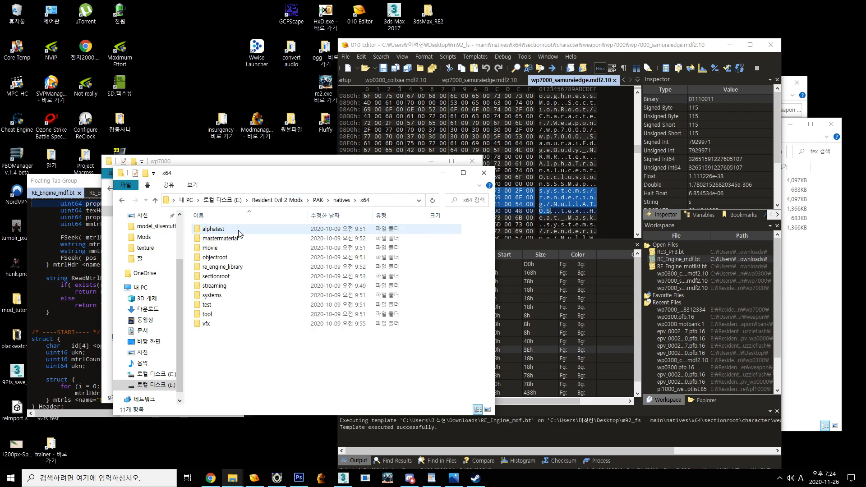
double_click(231, 296)
double_click(229, 260)
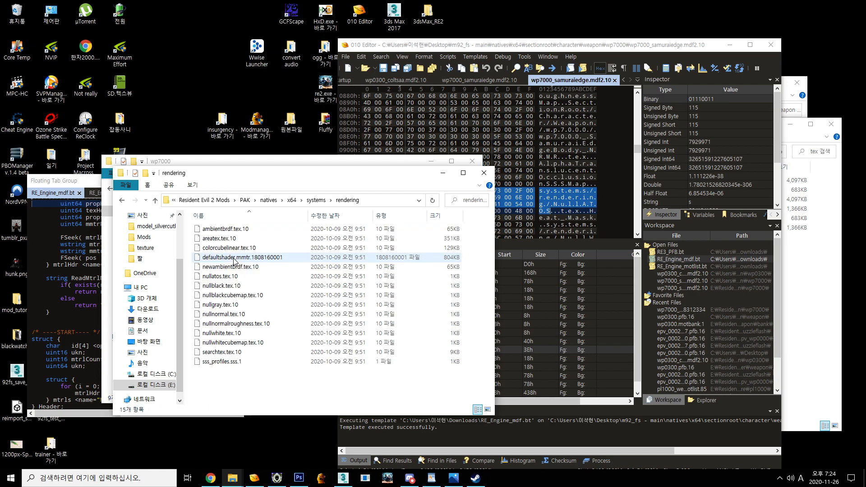
- Locate nullatos.tex.10 in the rendering folder and check its file name against the NullATOS texture path in the hex data
click(231, 277)
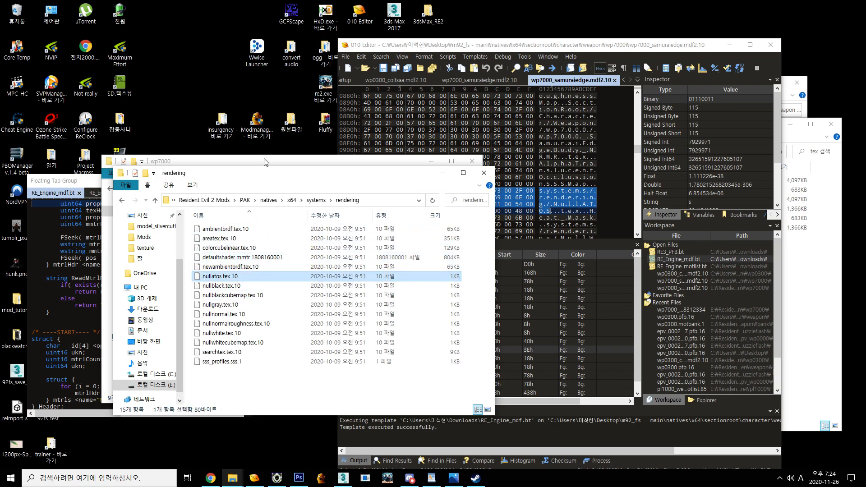
drag(260, 181, 267, 64)
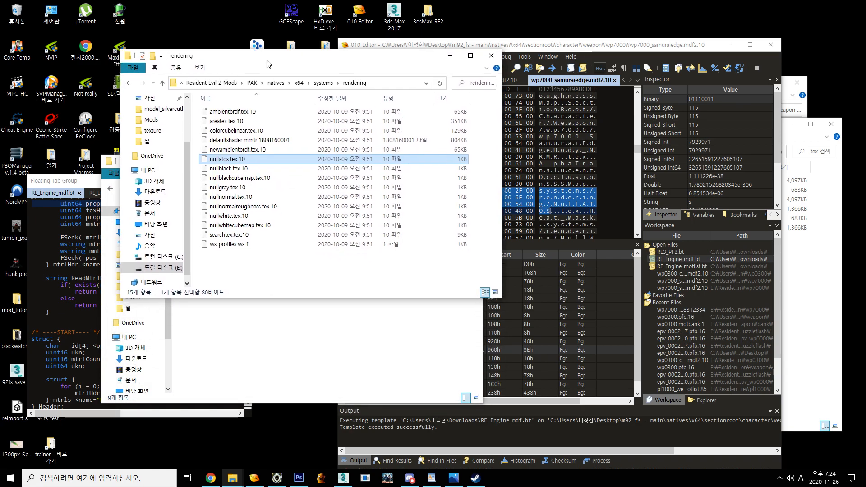
right_click(224, 161)
key(m)
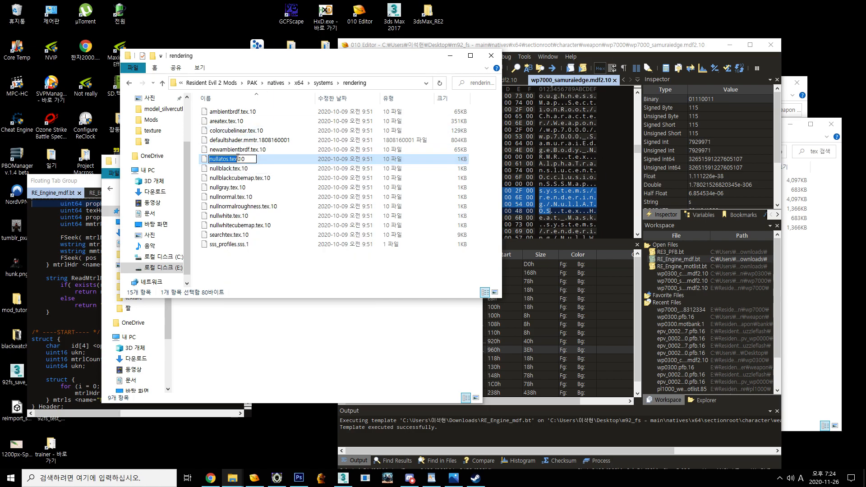
click(228, 159)
drag(221, 160, 208, 160)
click(531, 217)
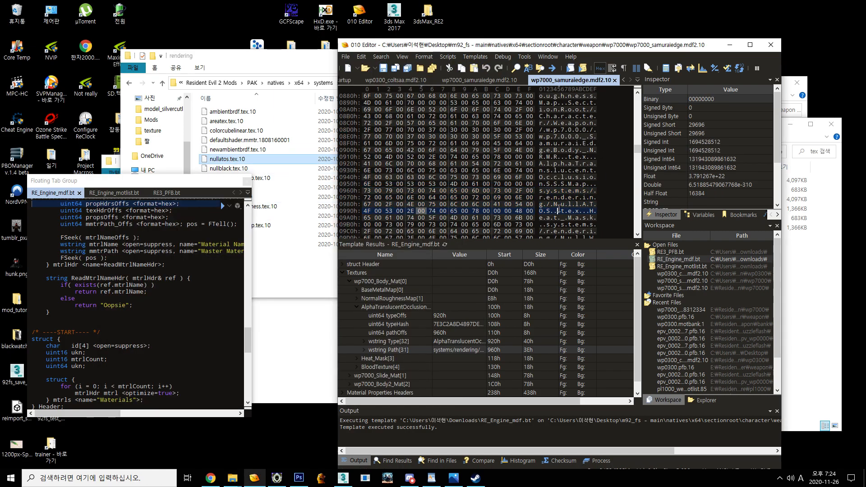
- Overwrite "Null" with "92fs" in wp7000_Body_Mat's AlphaTranslucentOcclusion texture path, using hex bytes 39, 32, 66 and 73
click(557, 204)
key(Right)
key(Left)
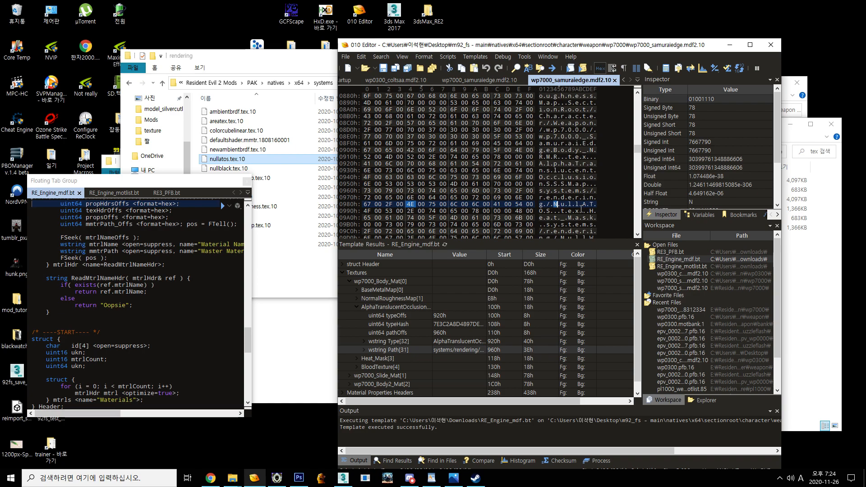
text(39)
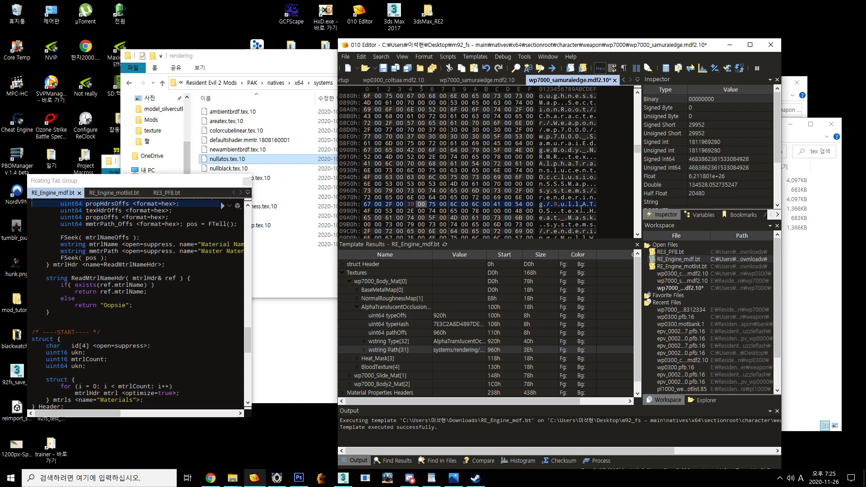
key(Right)
text(32)
key(Right)
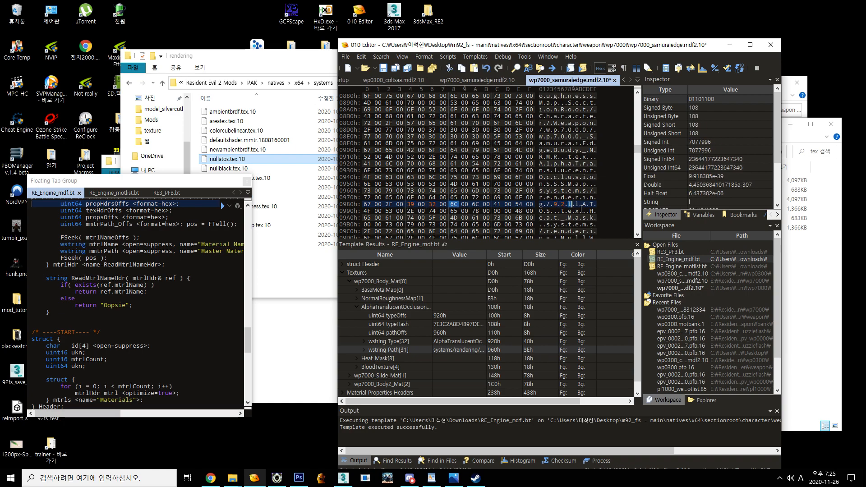
text(66)
key(Right)
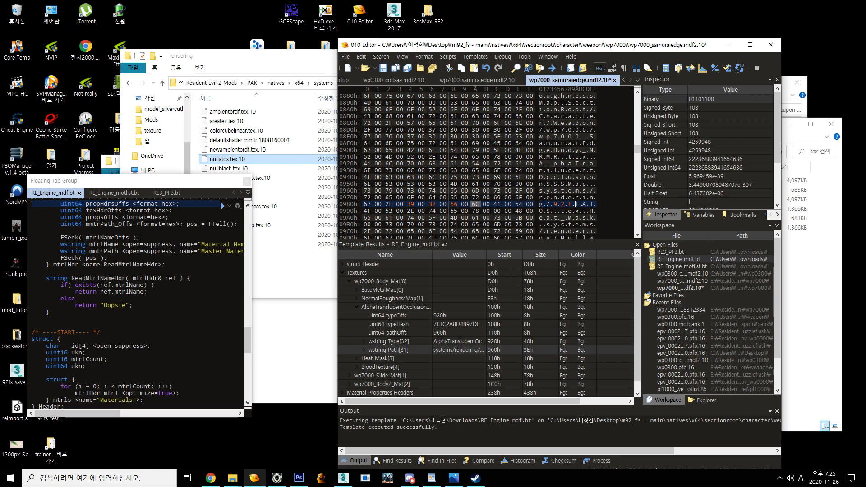
text(73)
key(Down)
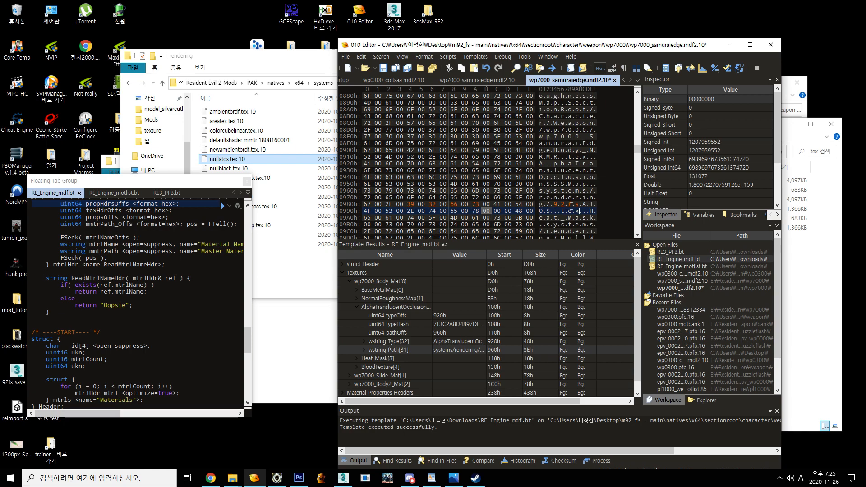
- Try to change the "f" of "92fs" to uppercase in the texture path and undo the byte edits
click(570, 204)
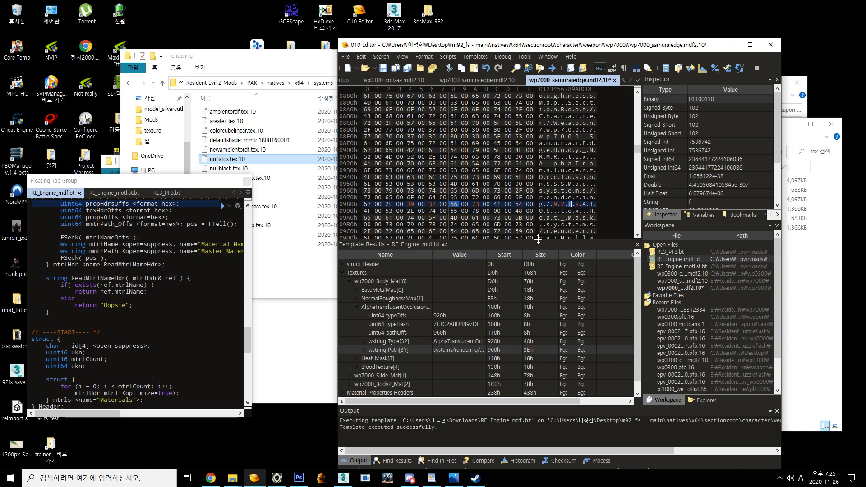
text(46)
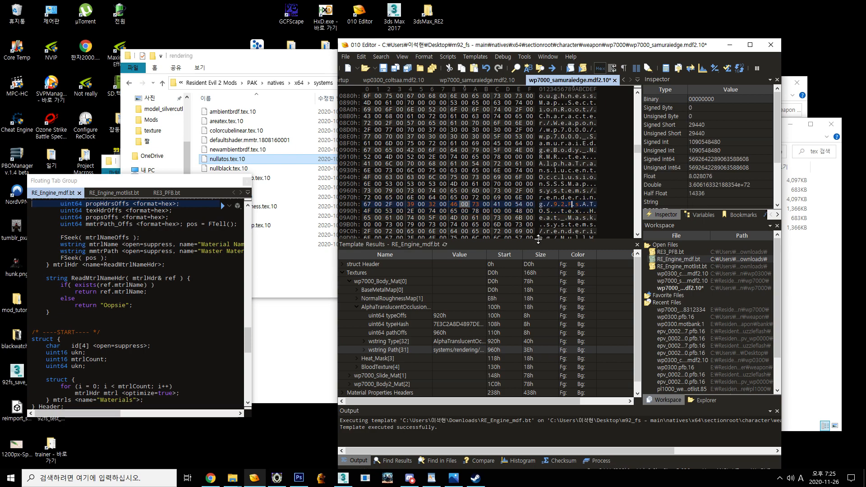
key(BackSpace)
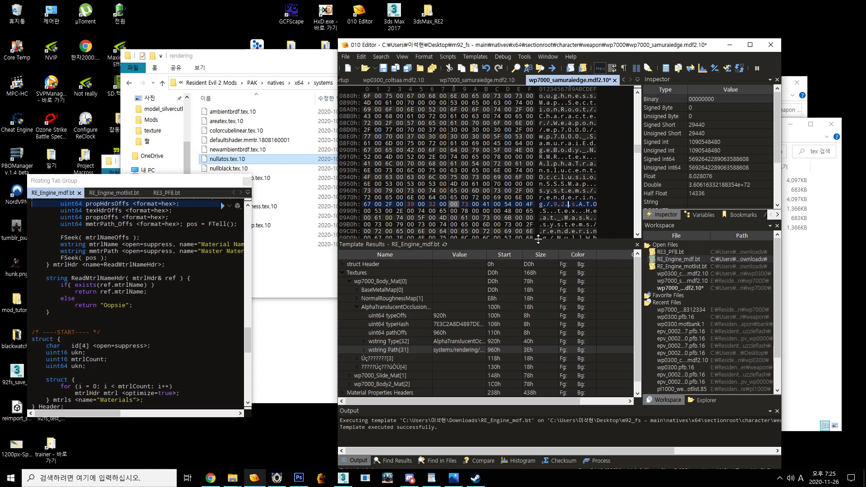
key(ctrl+z)
click(565, 211)
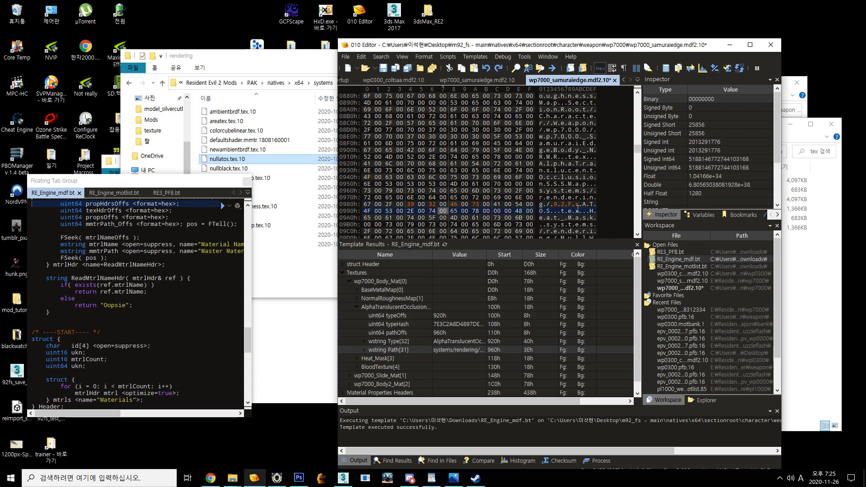
click(574, 204)
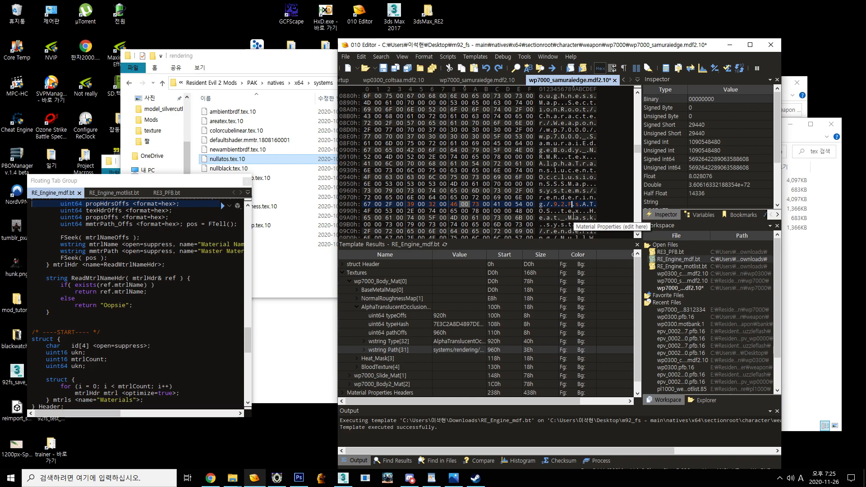
key(BackSpace)
key(Delete)
key(Delete)
text(dd)
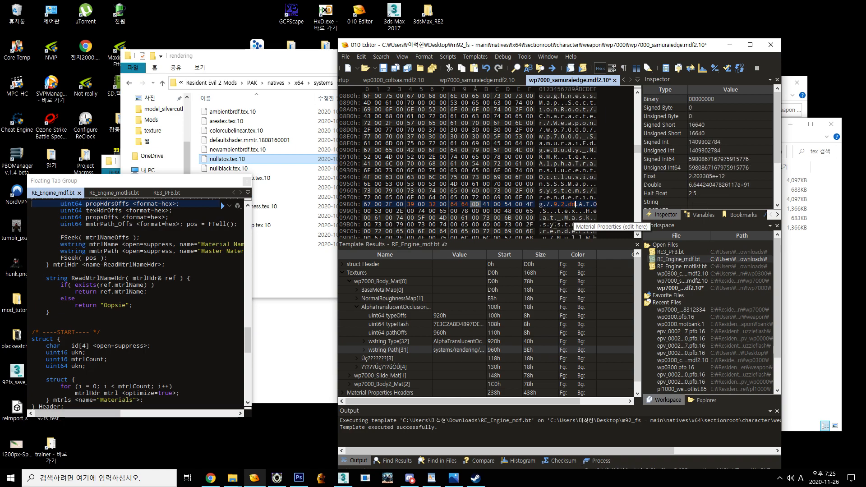
key(ctrl+z)
key(ctrl+z)
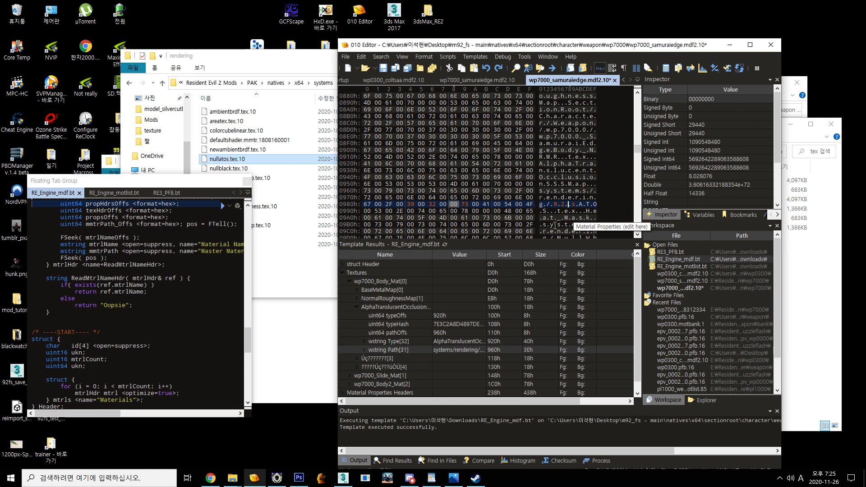
text(f)
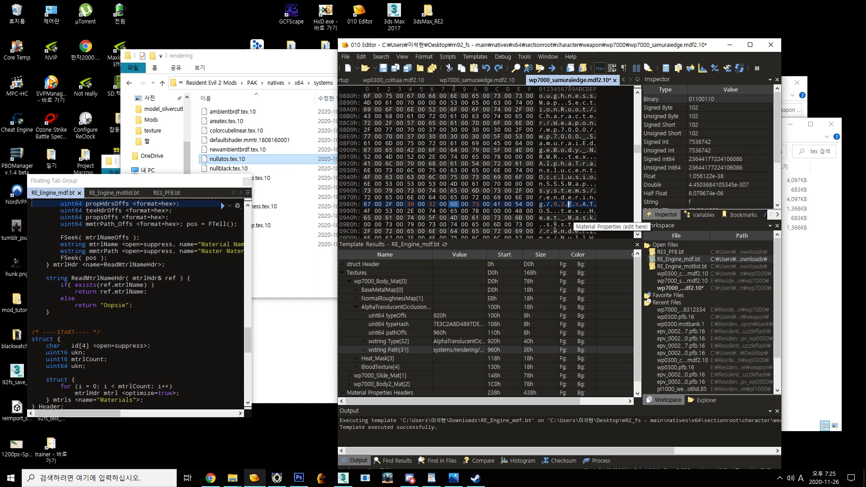
key(Left)
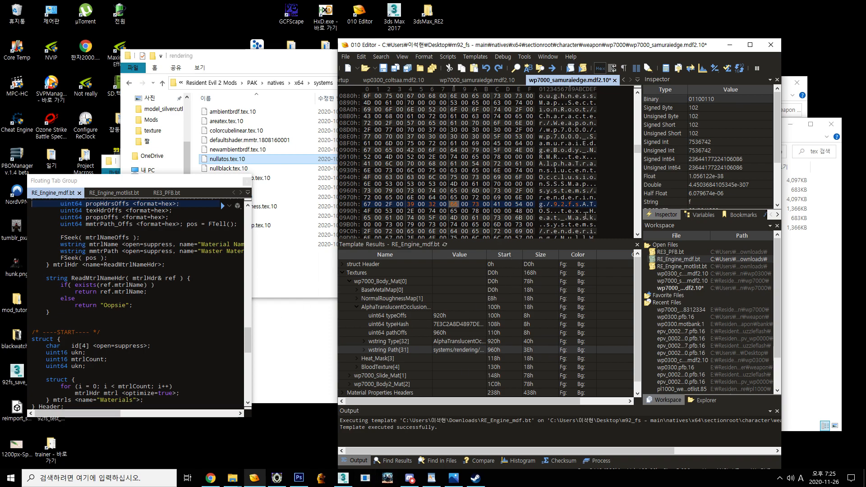
- Change the "fs" in the texture path's file name to uppercase "FS" with hex bytes 46 and 53
key(Right)
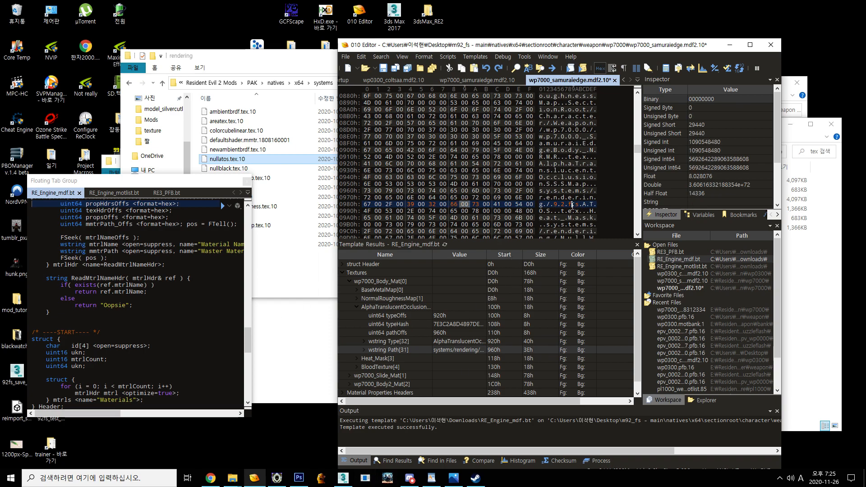
key(Right)
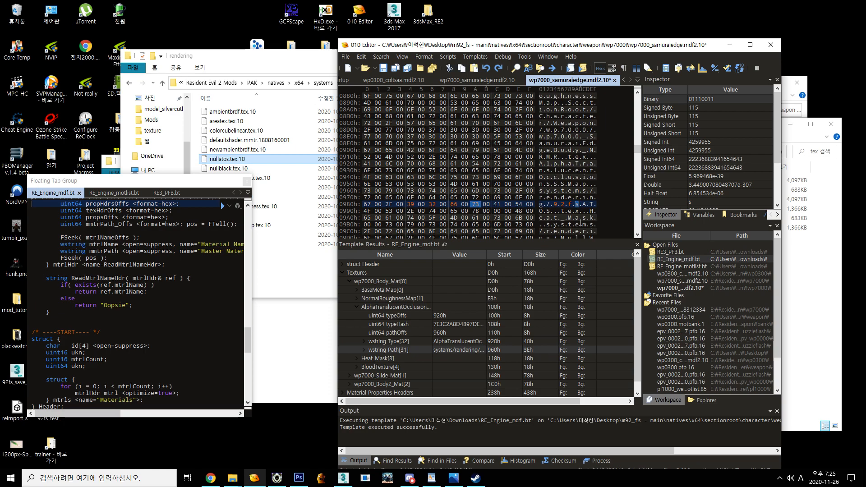
text(53)
key(Left)
key(Left)
key(Left)
key(Left)
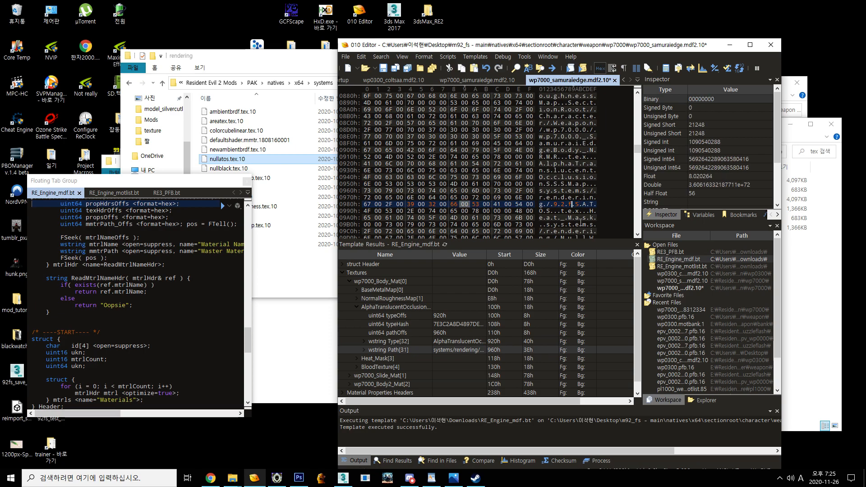
key(Right)
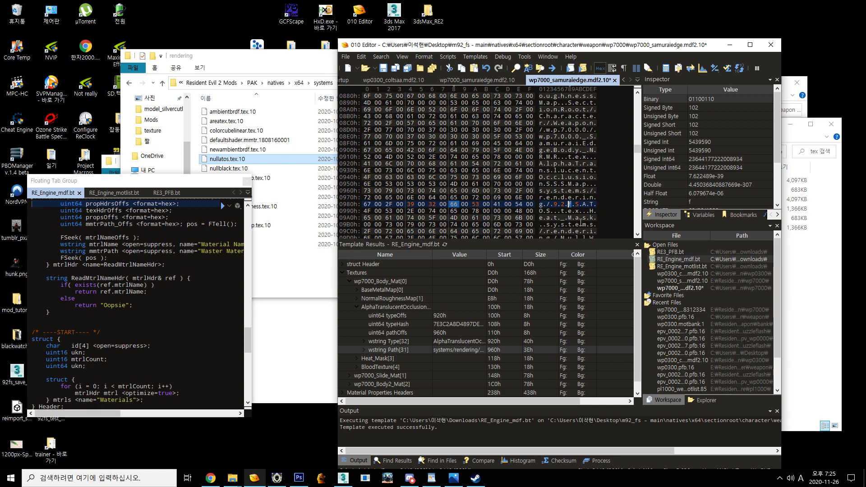
key(Delete)
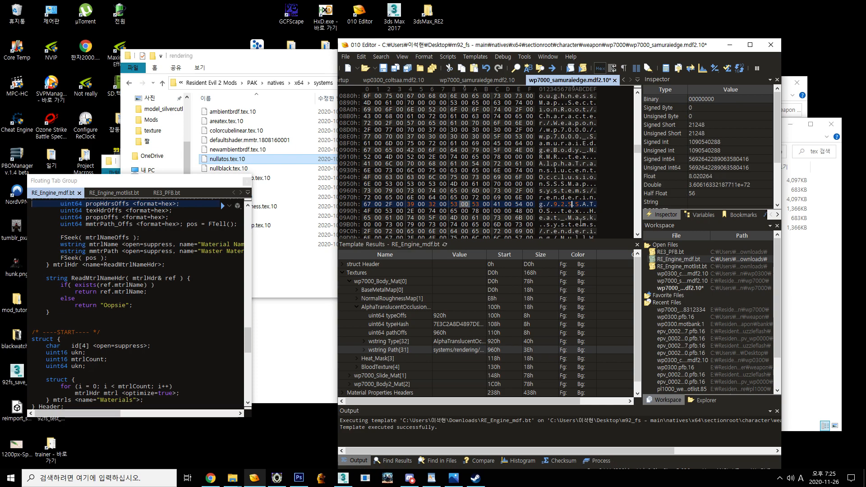
text(53)
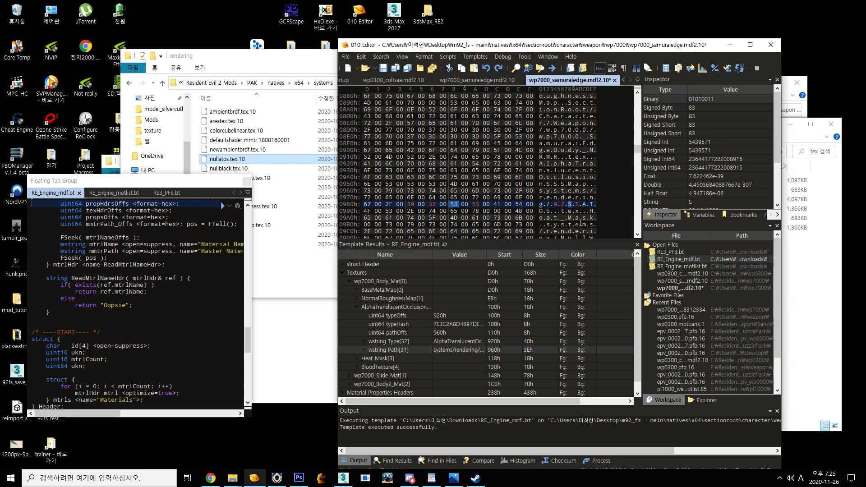
text(46)
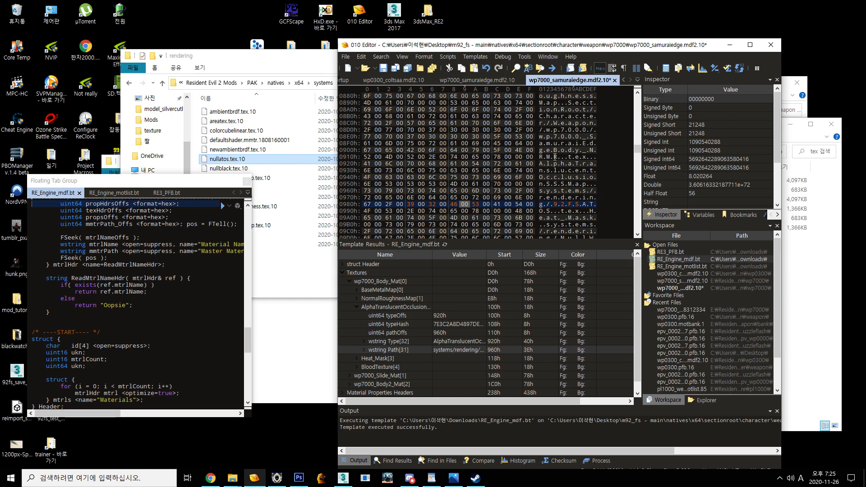
click(569, 204)
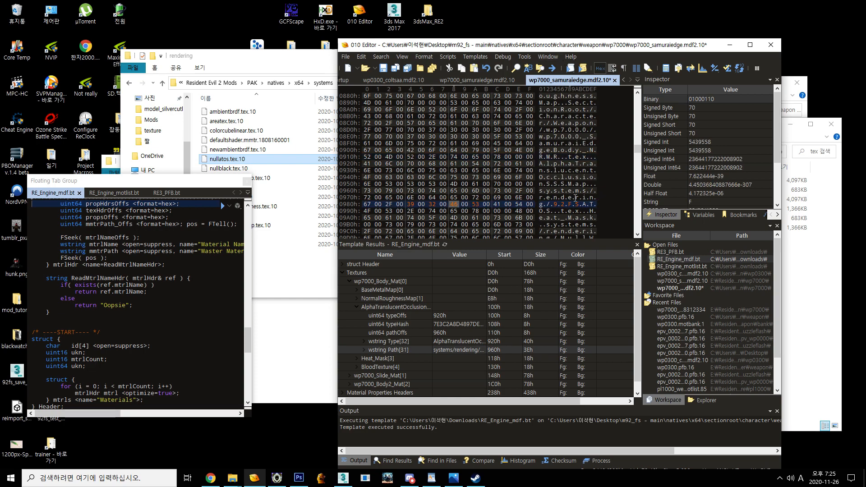
- Check the save location in the wp7000 folder and save the edited wp7000_samuraiedge.mdf2.10 under its existing name
click(346, 57)
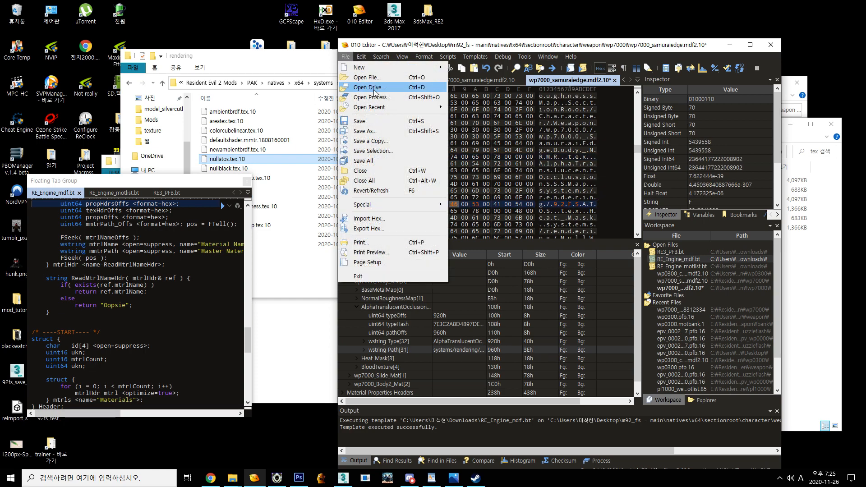
click(377, 142)
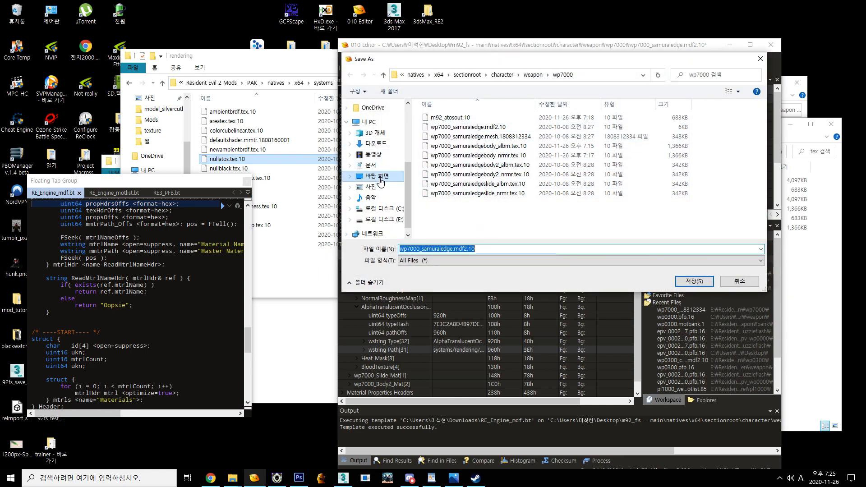
scroll(379, 185, up, 1)
click(474, 222)
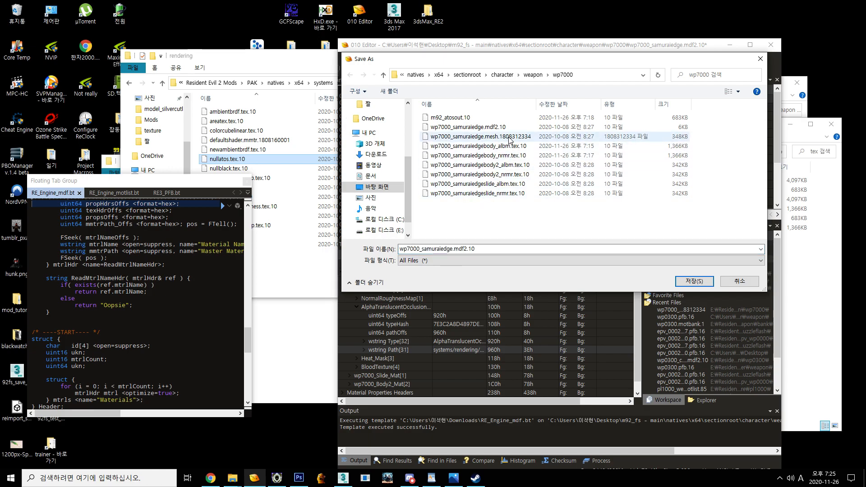
drag(608, 66, 562, 159)
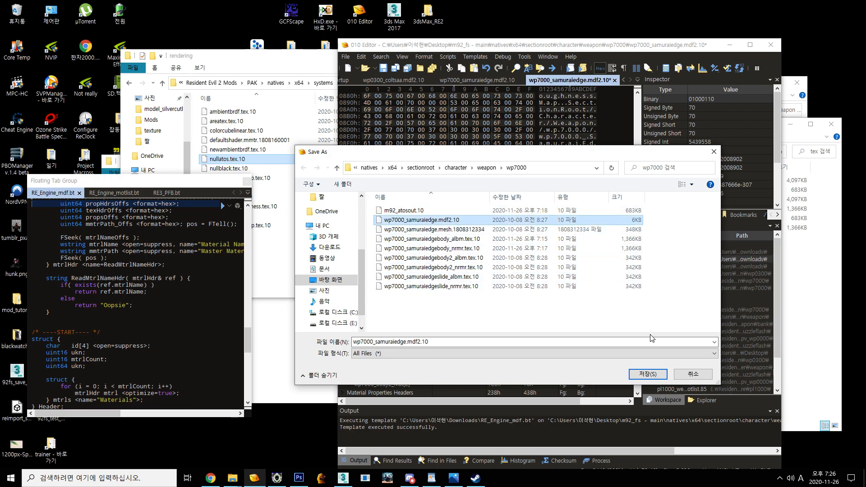
click(648, 374)
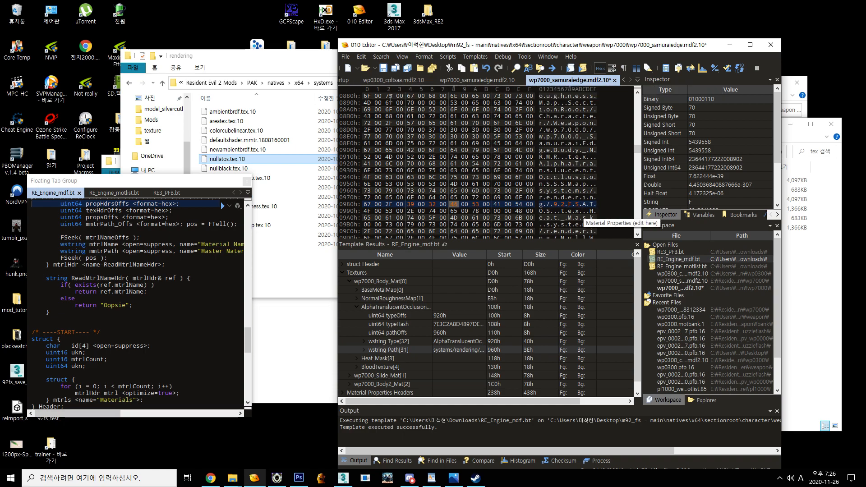
key(ctrl+s)
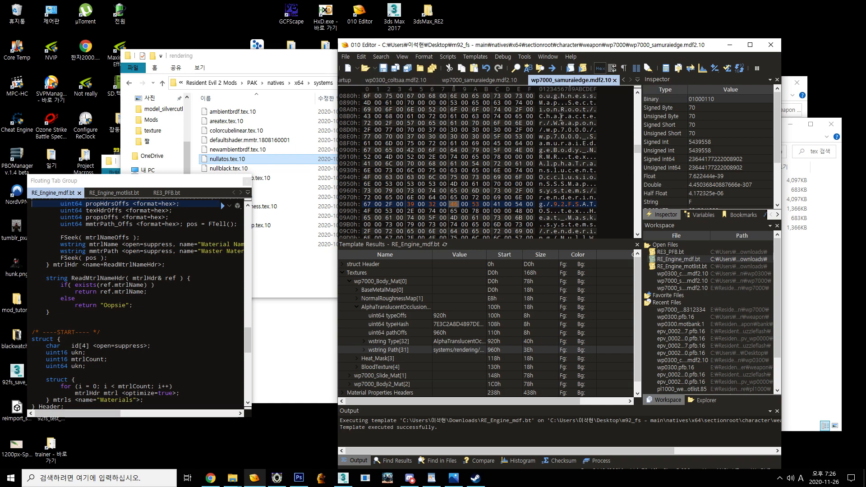
- Examine the Material Properties Headers block and the AlphaTranslucentOcclusion entry's Type string in the hex data
click(378, 358)
click(380, 392)
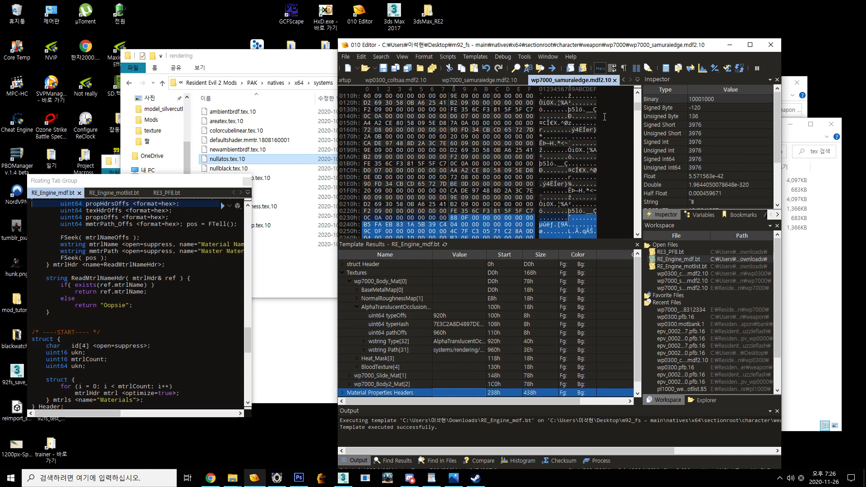
click(601, 99)
scroll(586, 162, up, 3)
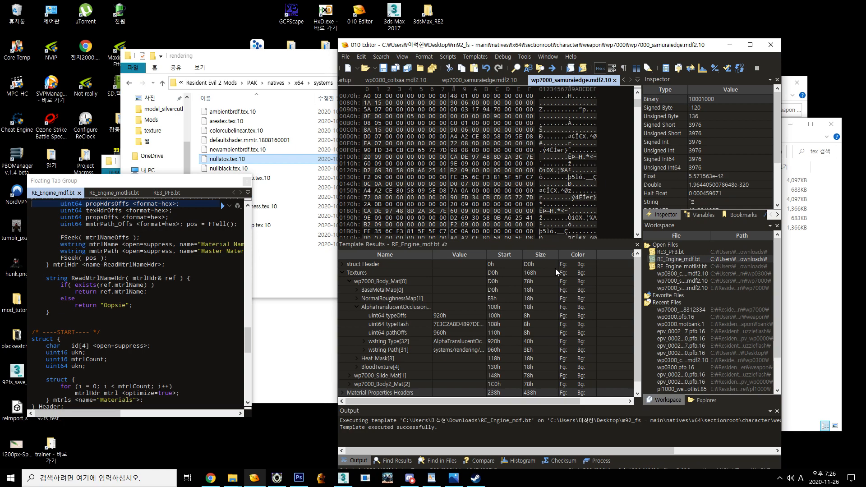
click(457, 341)
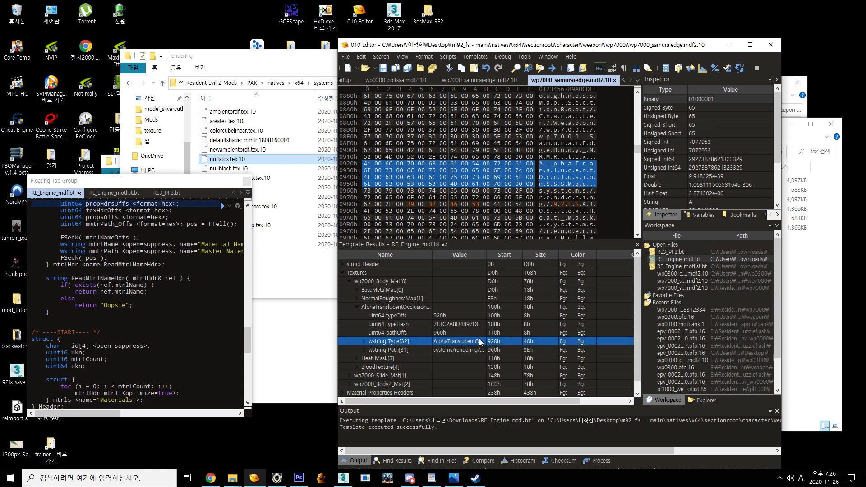
- Check the AlphaTranslucentOcclusion entry's Path string, and delete the four body2 and slide texture files from the mod's wp7000 folder
click(456, 351)
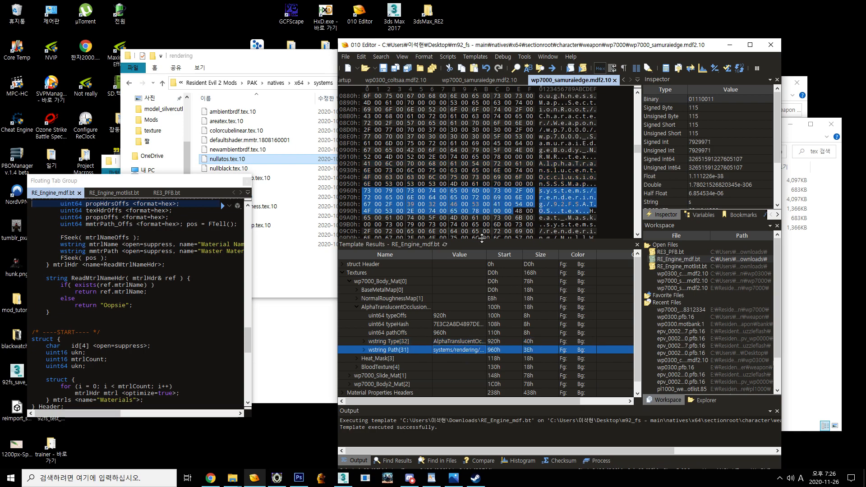
click(307, 317)
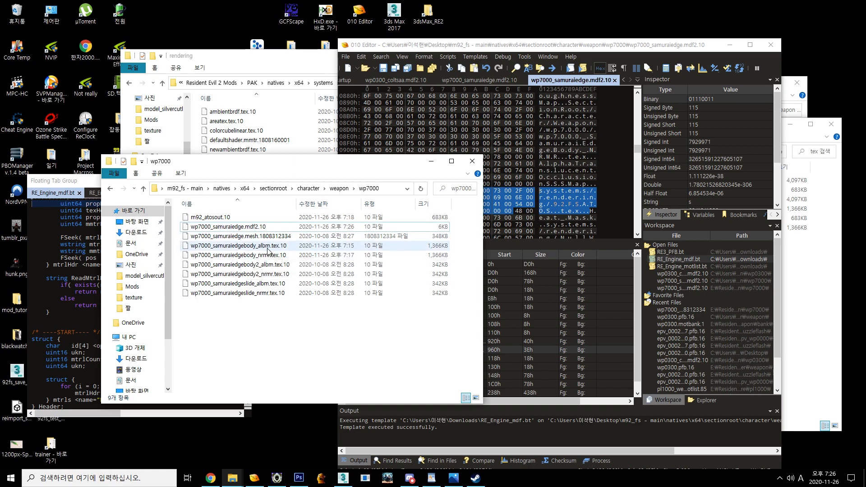
click(271, 265)
shift+click(277, 295)
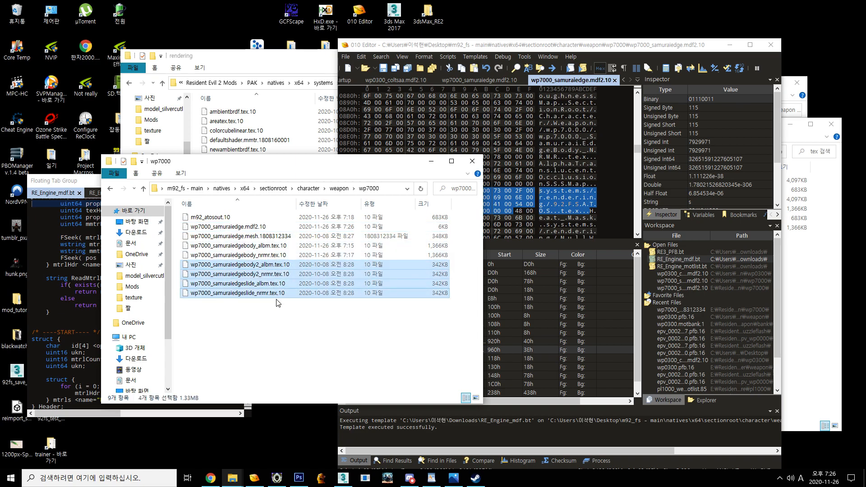
key(Delete)
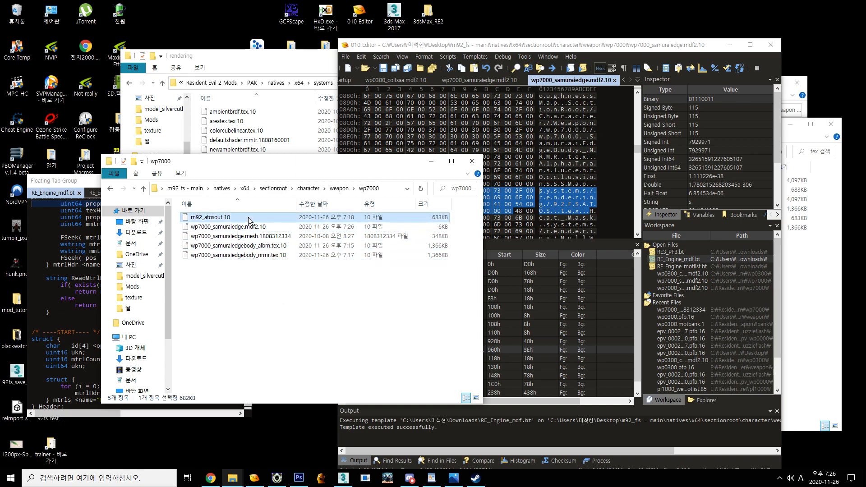
- Rename m92_atosout.10 in the wp7000 folder as 92fsatos.tex.10
right_click(242, 218)
key(m)
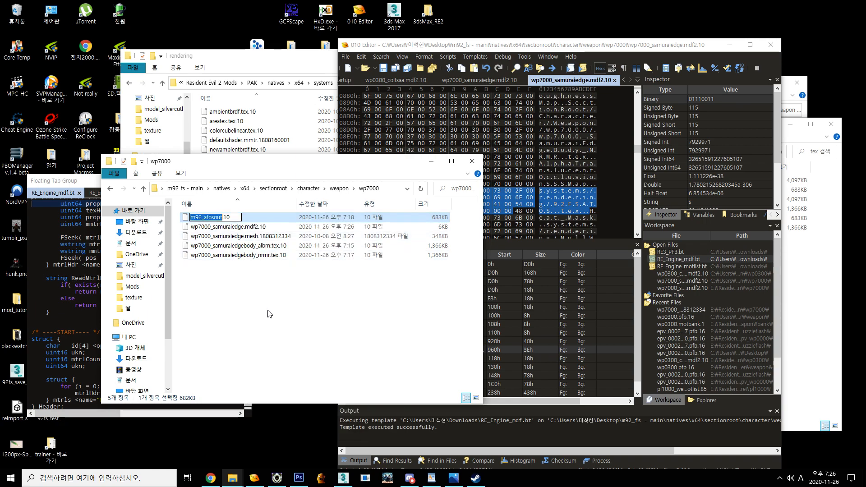
text(92fsato)
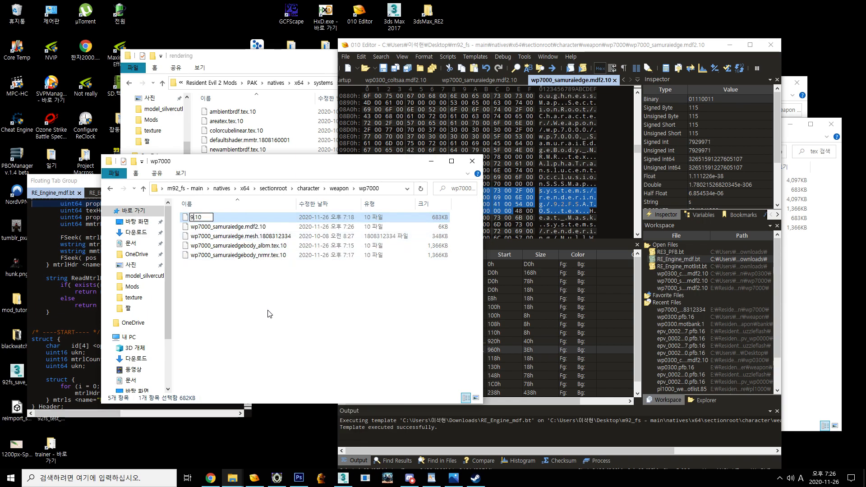
text(s)
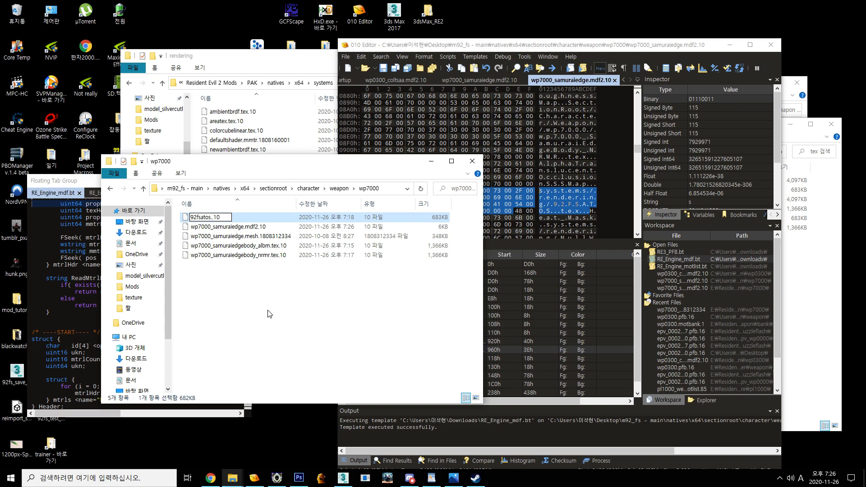
text(.tex)
drag(228, 217, 215, 217)
key(Return)
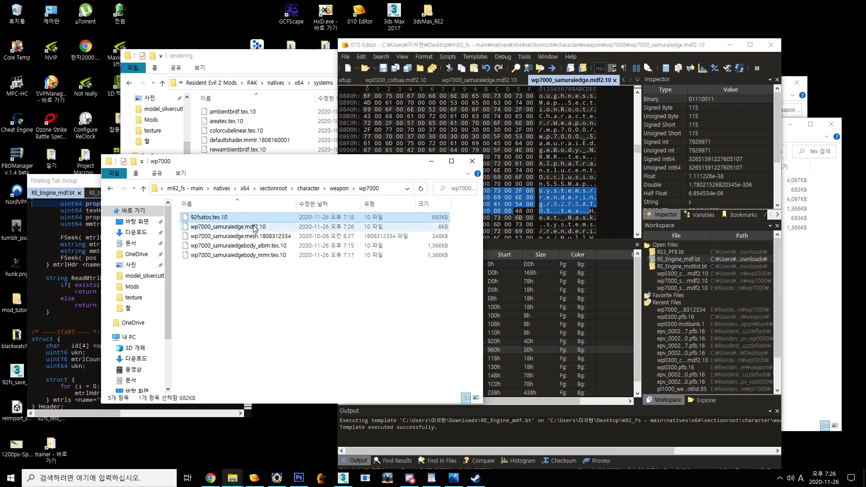
click(288, 250)
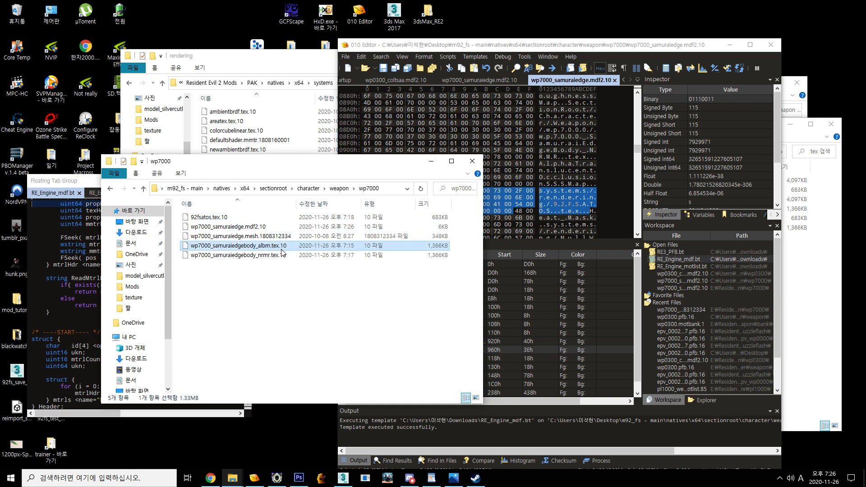
click(274, 259)
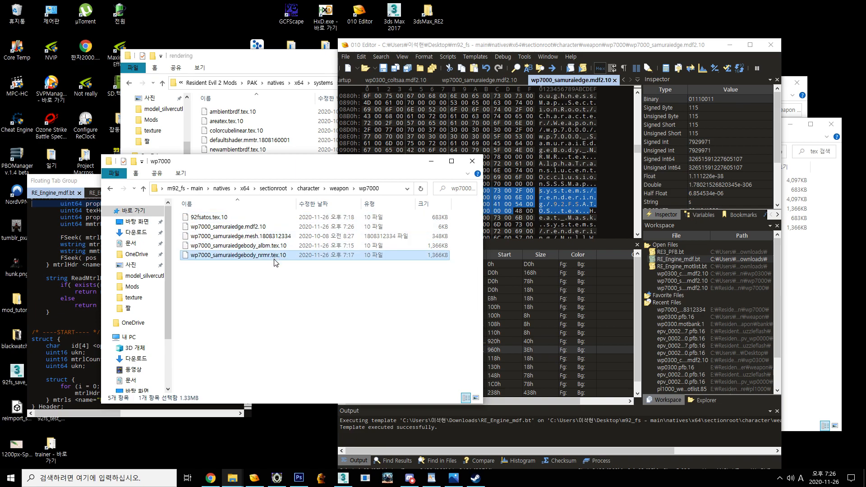
right_click(272, 261)
key(m)
drag(287, 255, 278, 261)
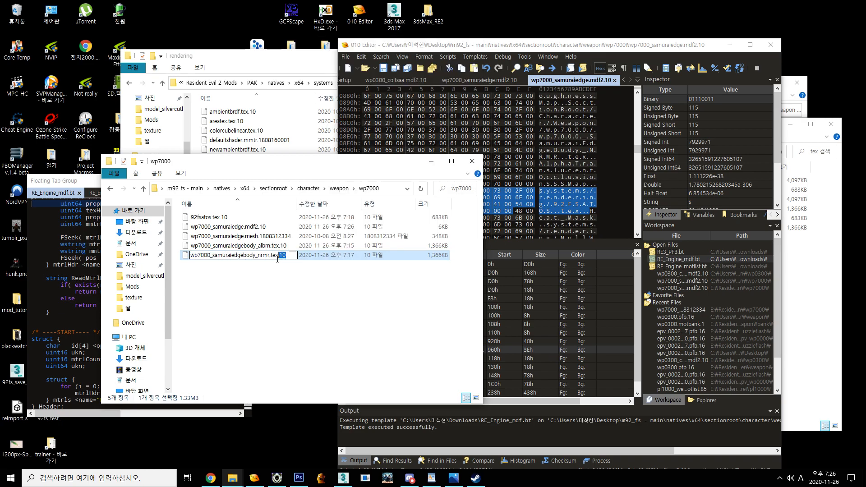
click(236, 217)
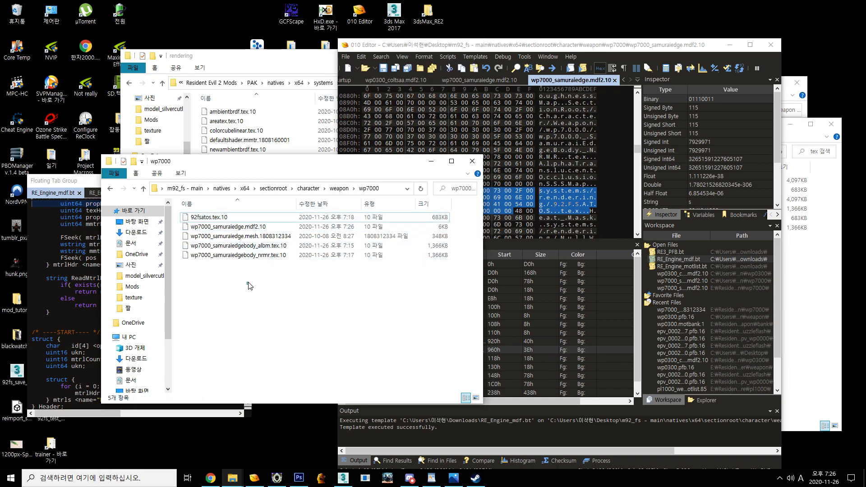
- Cut 92fsatos.tex.10 from the wp7000 folder and go to the mod's natives/x64/systems/rendering folder
right_click(236, 217)
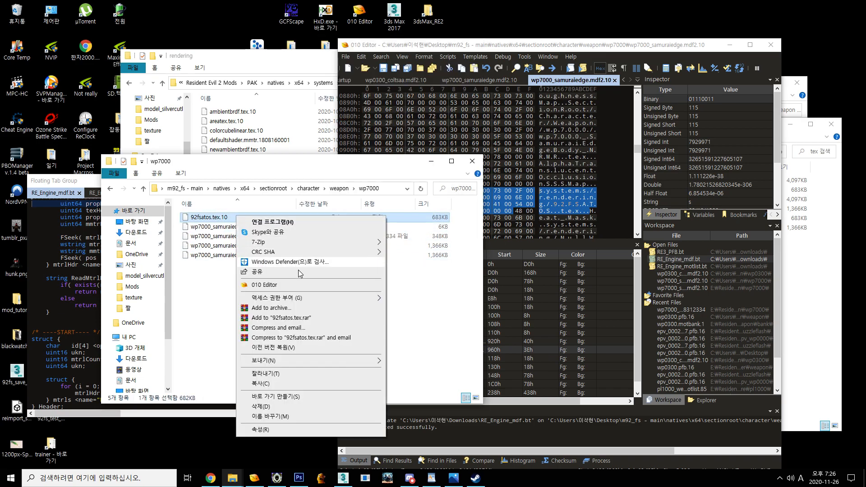
click(266, 374)
click(280, 330)
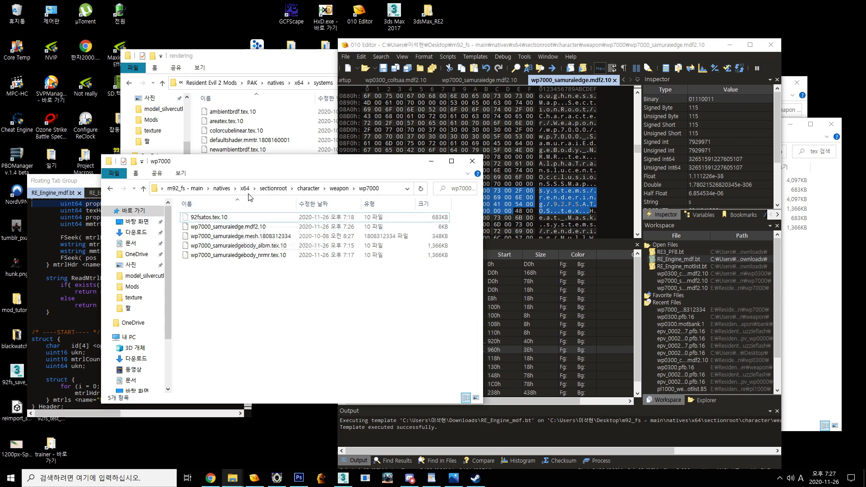
click(271, 188)
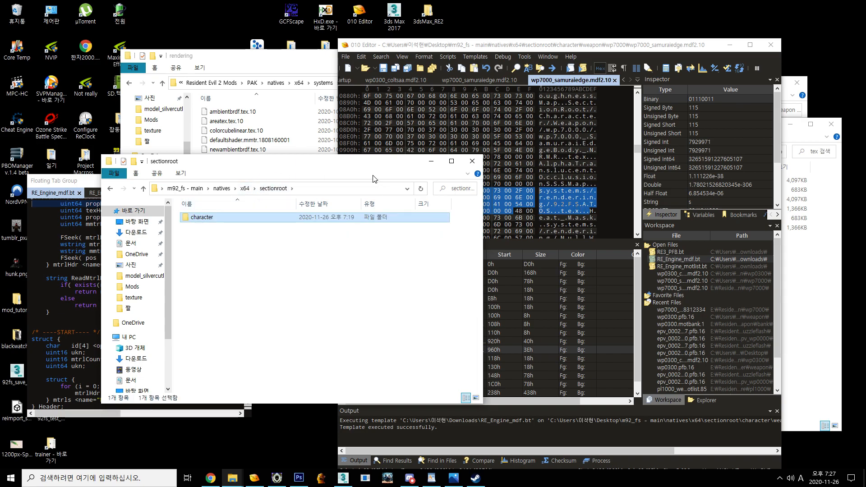
key(alt+Up)
right_click(261, 250)
double_click(223, 228)
double_click(212, 217)
- Paste 92fsatos.tex.10 into the mod's rendering folder and delete pkpratos.tex.10 there
right_click(226, 234)
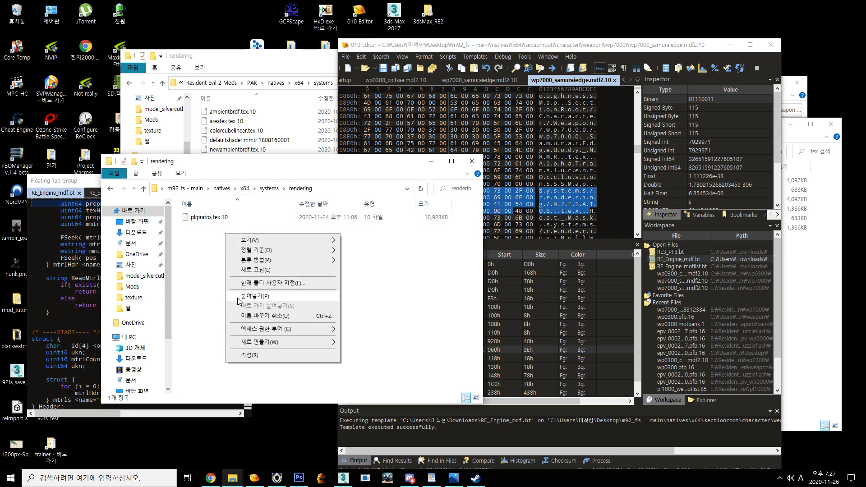
click(203, 235)
right_click(229, 248)
key(p)
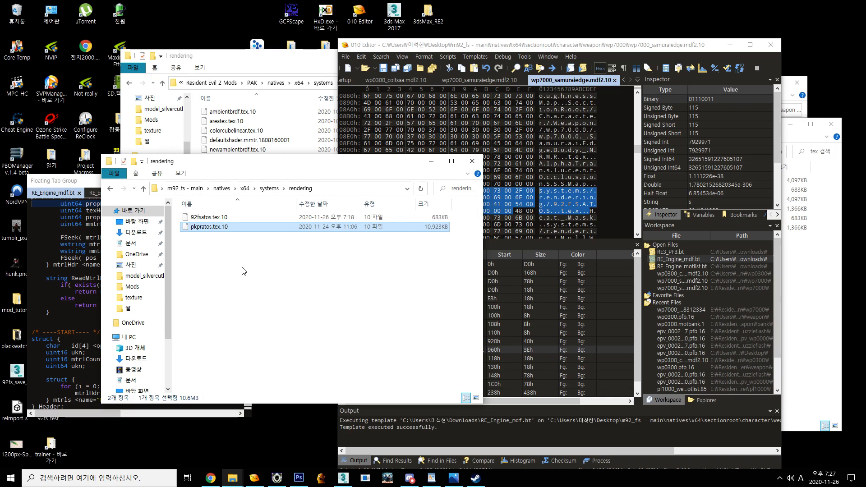
key(Delete)
click(260, 219)
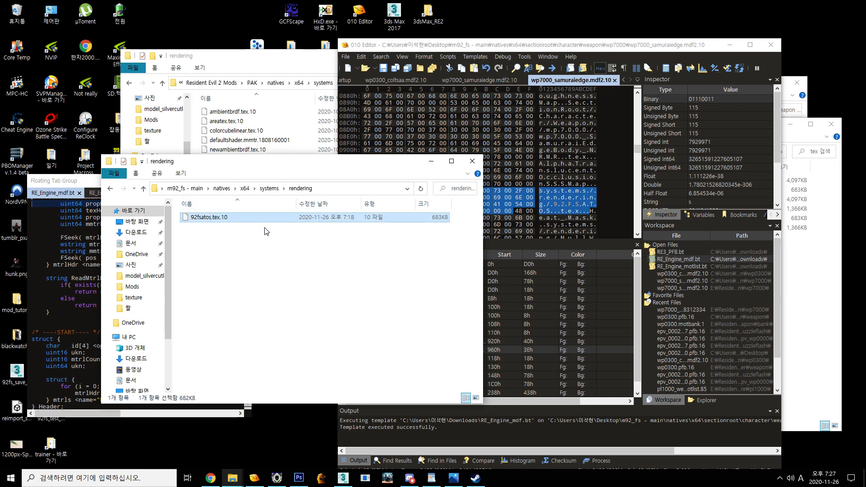
- Return through natives/x64/sectionroot/character/weapon to the mod's wp7000 folder and select the wp7000_samuraiedge mesh file
click(191, 189)
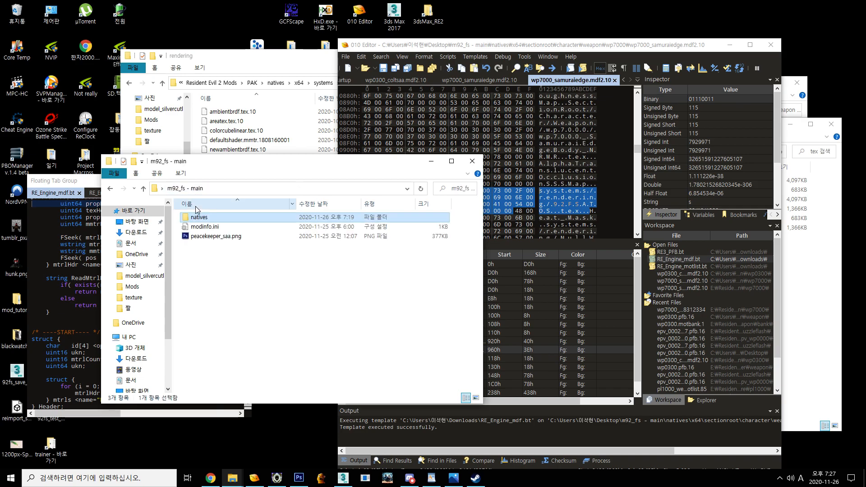
double_click(220, 218)
double_click(220, 218)
double_click(219, 219)
double_click(219, 219)
double_click(220, 219)
double_click(221, 219)
drag(238, 293, 385, 225)
click(357, 295)
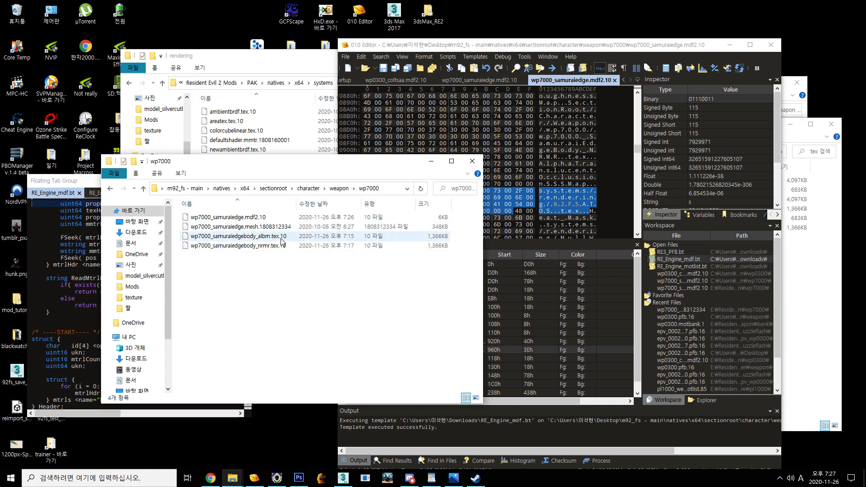
click(266, 228)
- Move the wp7000 window aside and minimize the hex editor and the Resident Evil 2 rendering folder window
drag(178, 157, 412, 114)
drag(215, 183, 687, 152)
click(729, 45)
click(260, 259)
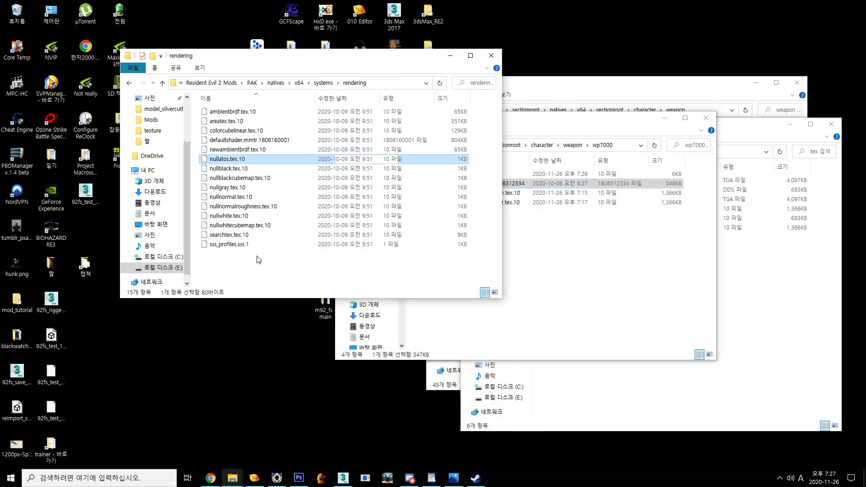
click(450, 55)
- Set the two exported 92fs_test files apart on the desktop and copy 92fs_test_1out.mesh.1808312334 into the wp7000 folder
drag(57, 375, 122, 378)
drag(53, 408, 121, 344)
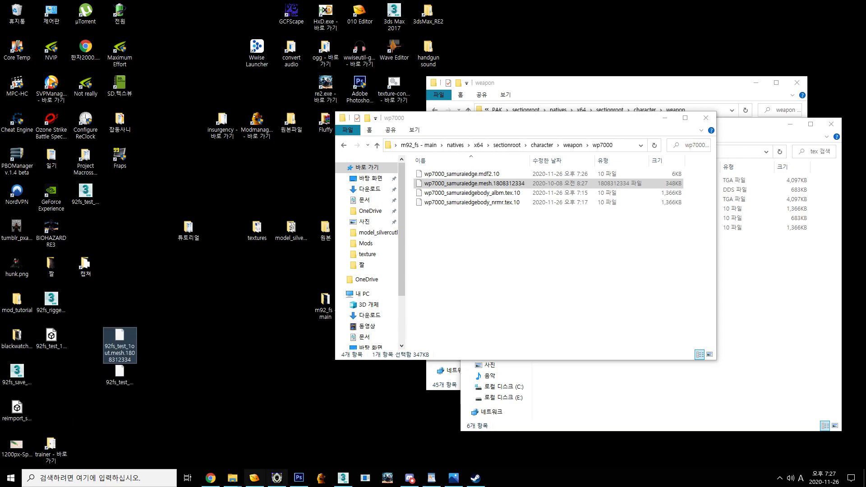
right_click(113, 357)
click(130, 347)
drag(111, 354, 105, 354)
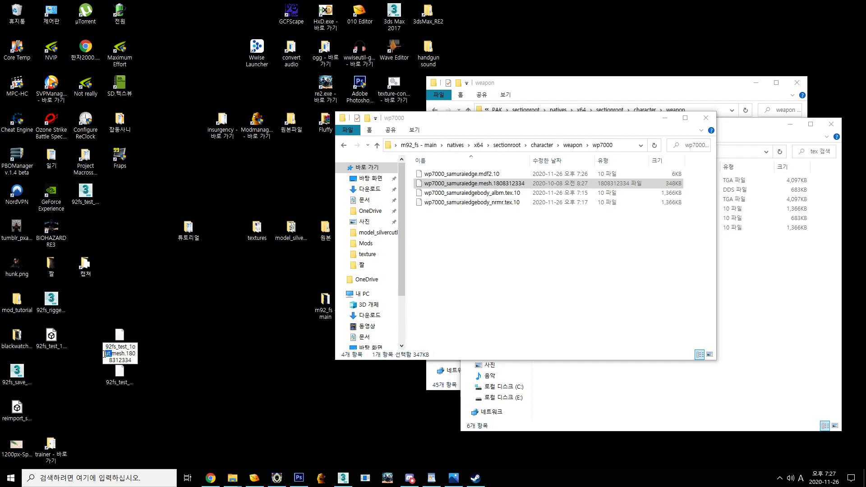
key(Escape)
right_click(118, 356)
key(Escape)
right_click(493, 250)
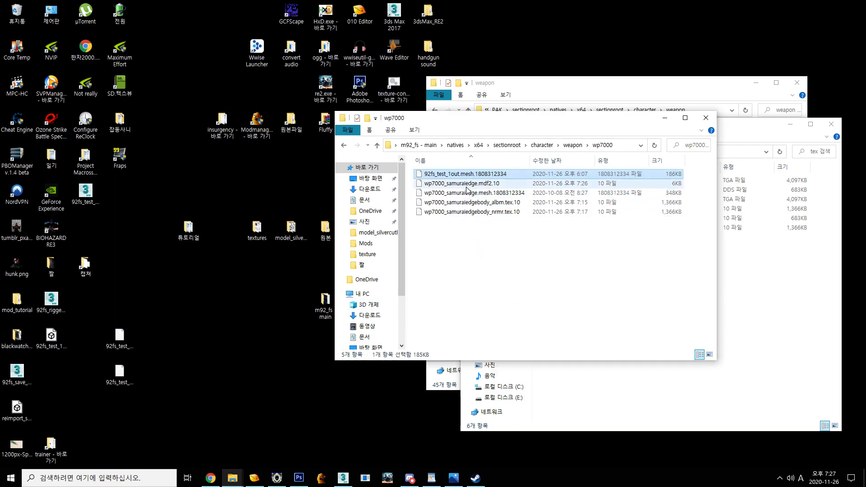
- Copy the file name of the original wp7000_samuraiedge.mesh.1808312334 and delete that file
click(469, 193)
right_click(469, 192)
key(Escape)
click(469, 192)
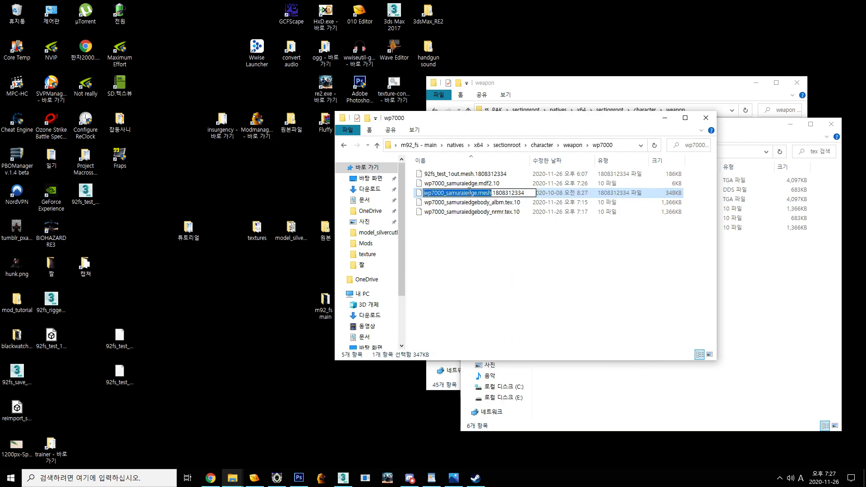
click(550, 194)
key(Delete)
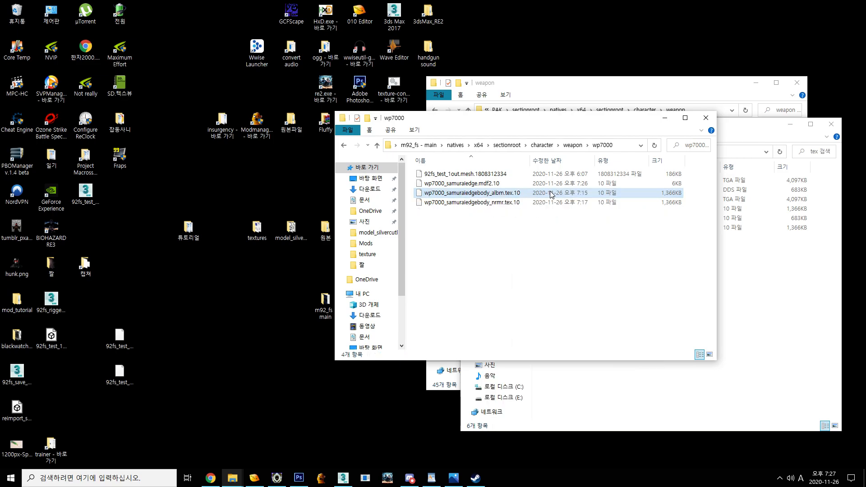
- Rename 92fs_test_1out.mesh.1808312334 as wp7000_samuraiedge.mesh.1808312334
right_click(508, 175)
click(541, 376)
key(ctrl+v)
key(Return)
drag(531, 228, 518, 284)
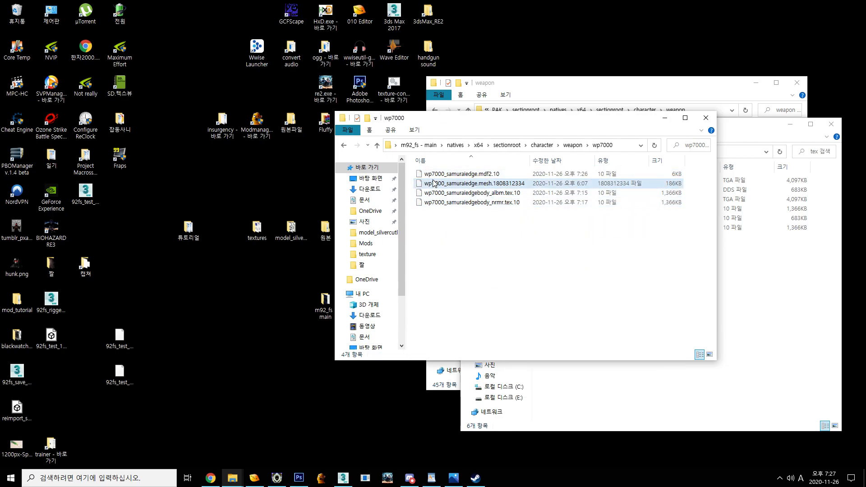
- Open modinfo.ini from the m92_fs - main folder and set the mod name to "Your first Awesome mod"
click(418, 145)
double_click(456, 184)
drag(307, 75, 338, 86)
drag(390, 106, 296, 108)
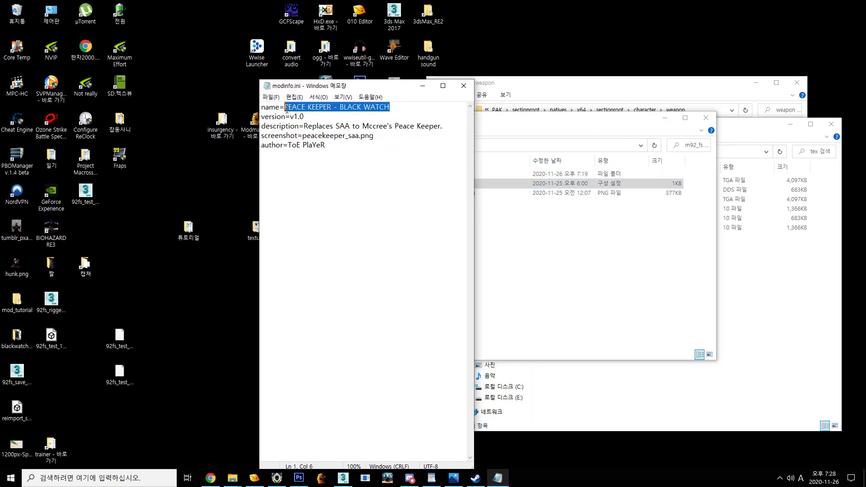
key(BackSpace)
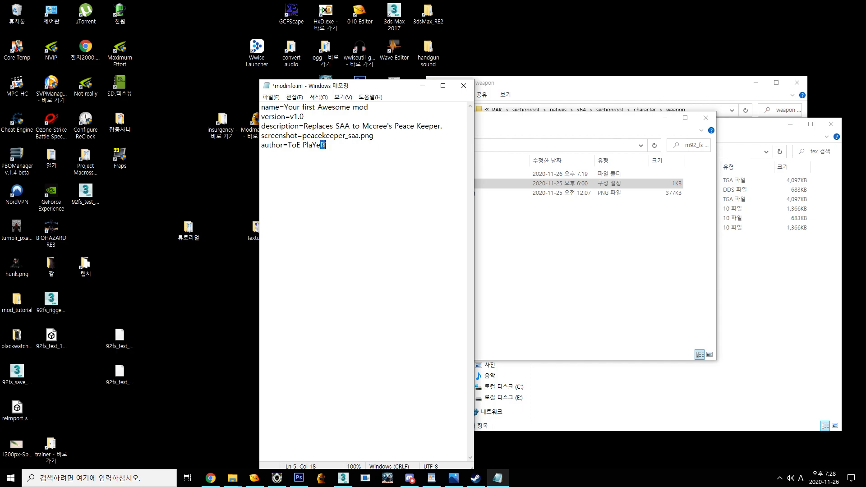
- Change the description in modinfo.ini to "Replaces Samurai edge to smth else"
drag(304, 126, 353, 127)
click(341, 125)
text(Samurai edge)
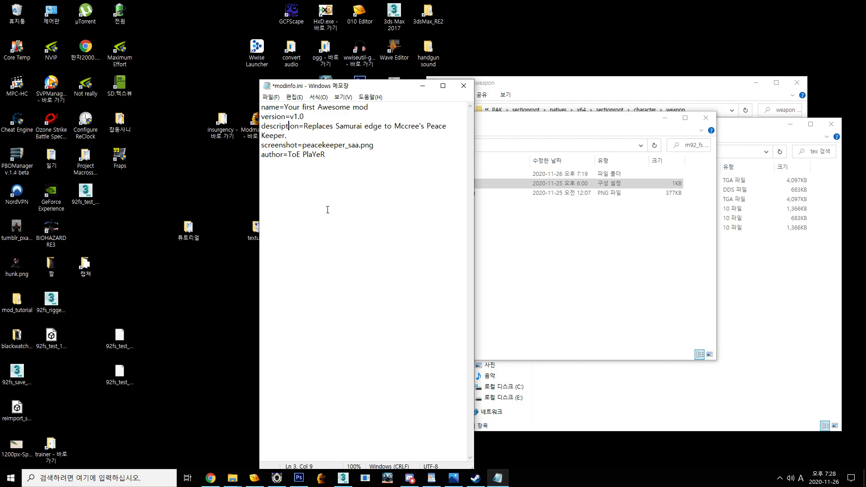
key(shift+Down)
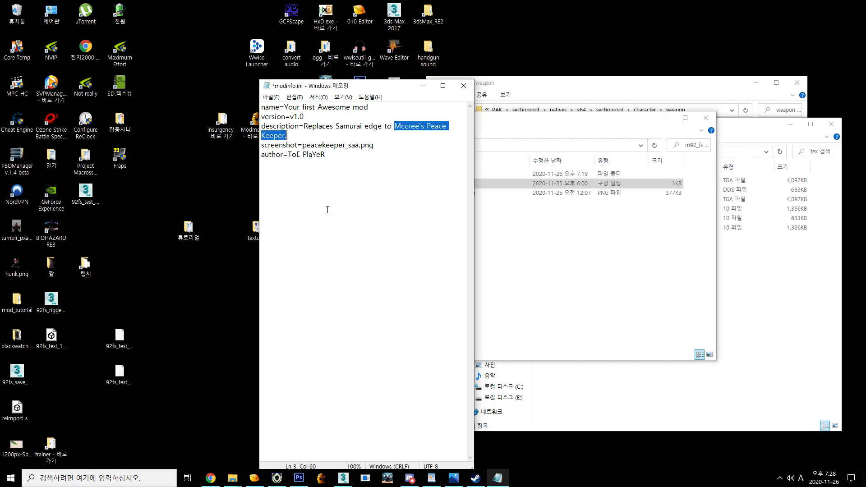
key(BackSpace)
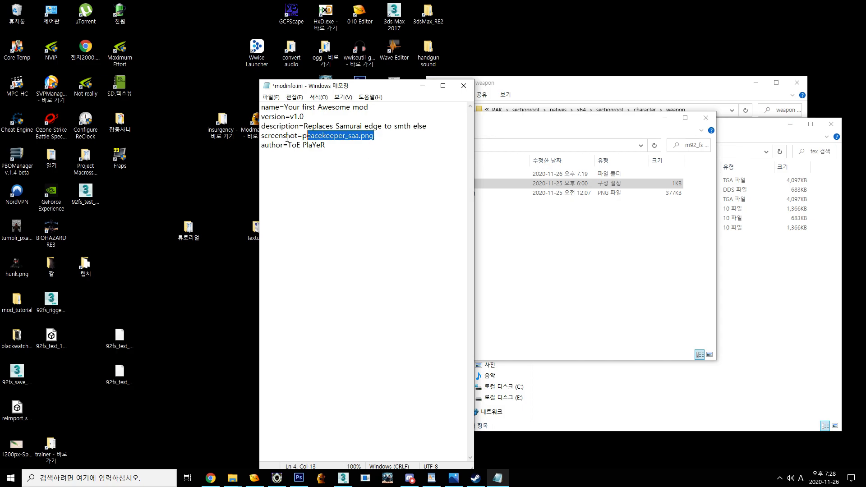
- Remove the peacekeeper_saa.png file name from the screenshot entry in modinfo.ini
drag(286, 136, 298, 135)
drag(372, 136, 320, 137)
key(Delete)
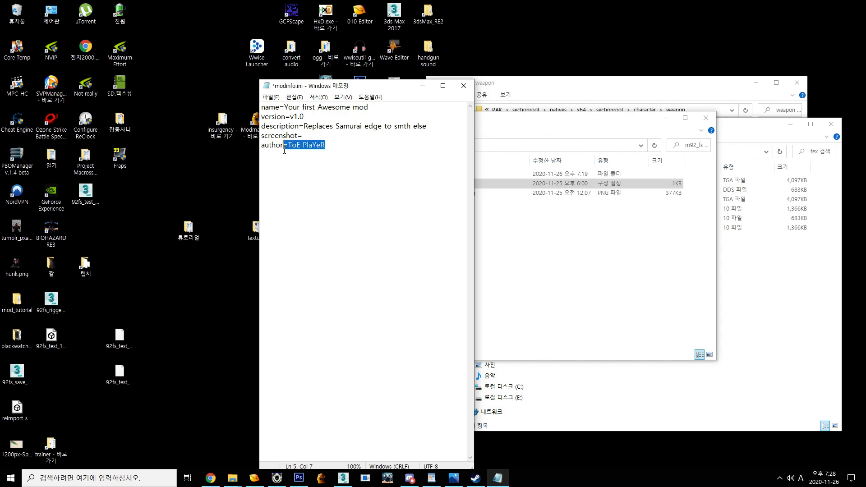
- Set the author in modinfo.ini to "You", then save and close the file
text(d)
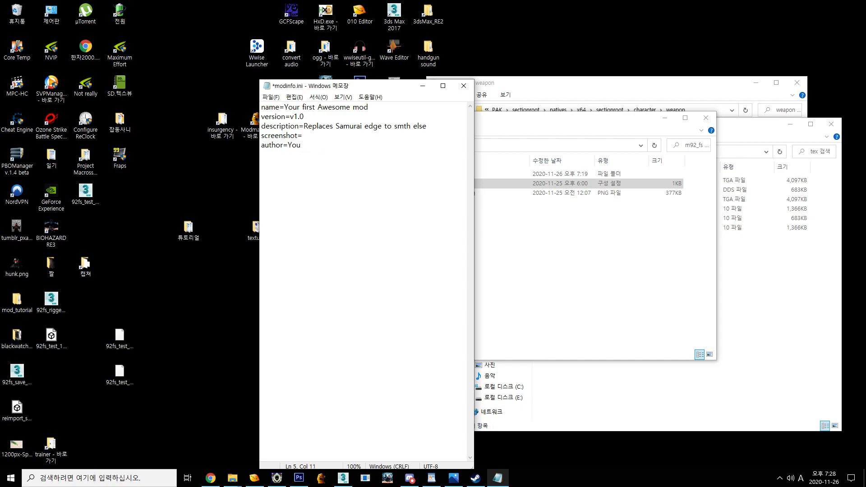
key(shift+Home)
key(ctrl+a)
click(404, 197)
click(463, 90)
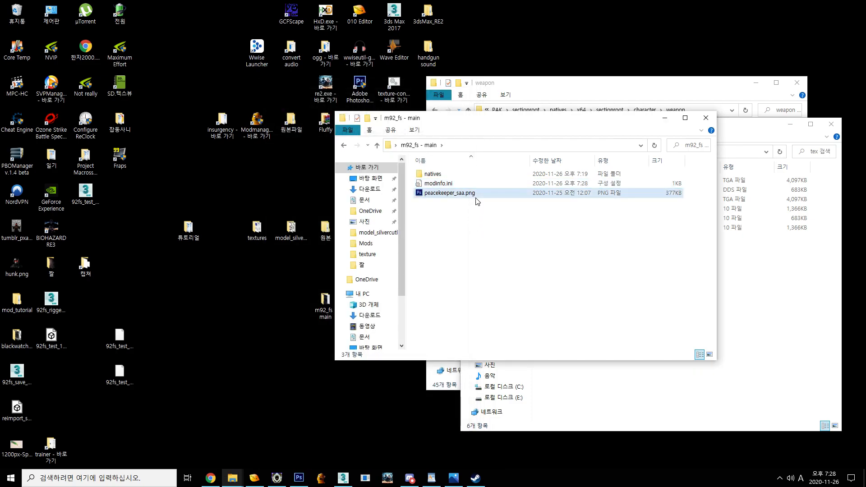
- Check the natives folder in m92_fs - main, close its window, and move the m92_fs - main folder to clear desktop space
double_click(497, 174)
double_click(497, 175)
click(496, 177)
key(alt+Left)
click(470, 209)
key(ctrl+w)
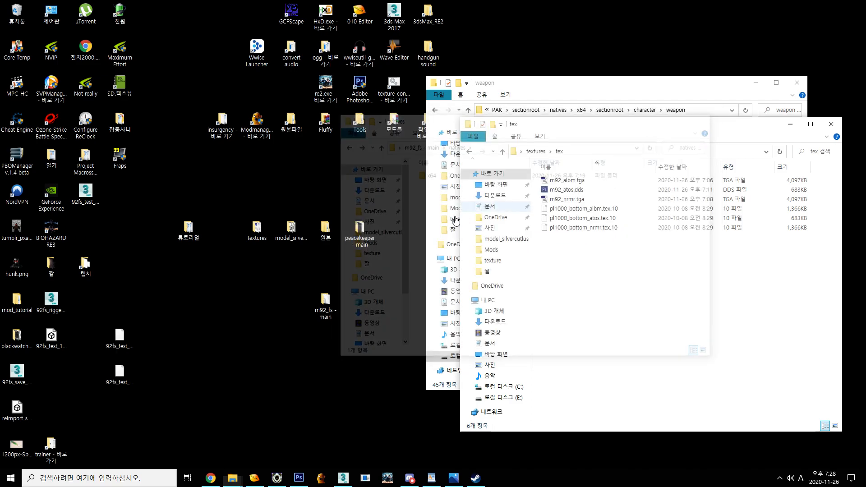
click(331, 309)
drag(331, 309, 227, 310)
right_click(234, 305)
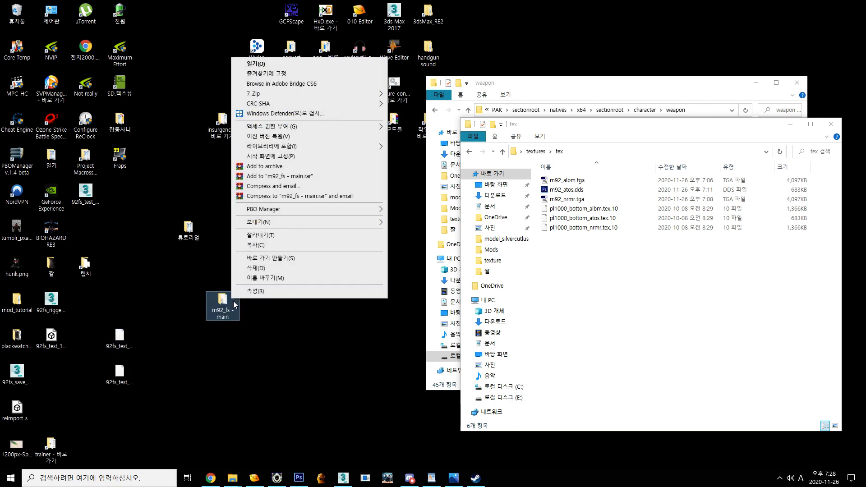
click(239, 170)
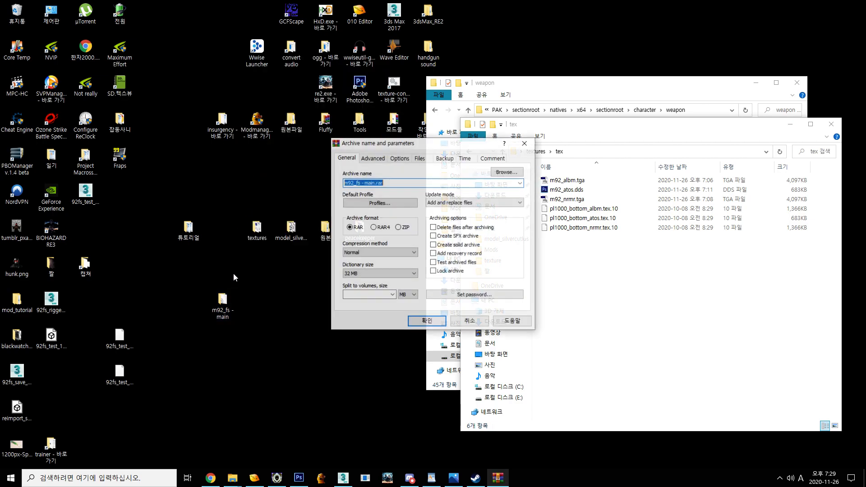
click(458, 318)
- Pack the m92_fs - main folder into m92_fs - main.rar and place the archive below the folder on the desktop
right_click(221, 295)
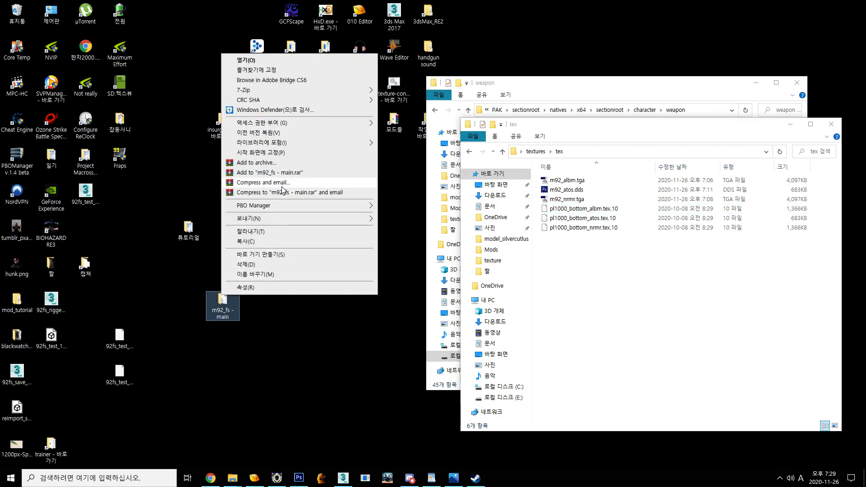
click(287, 174)
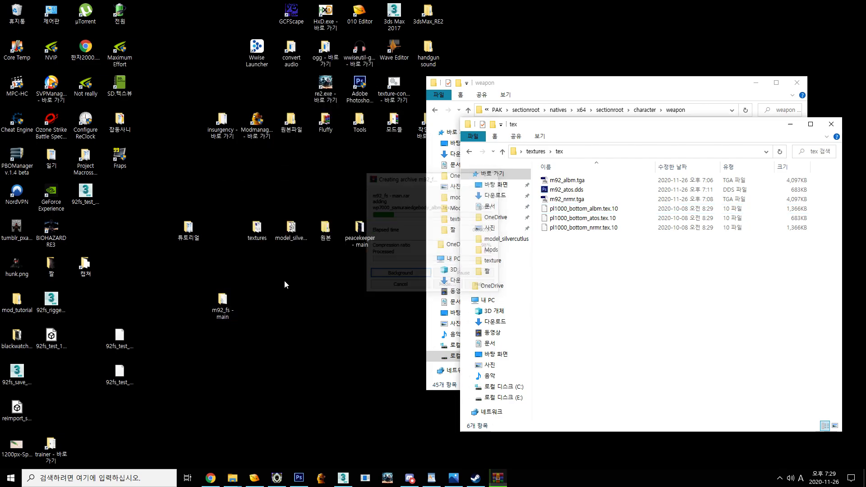
drag(51, 379, 221, 344)
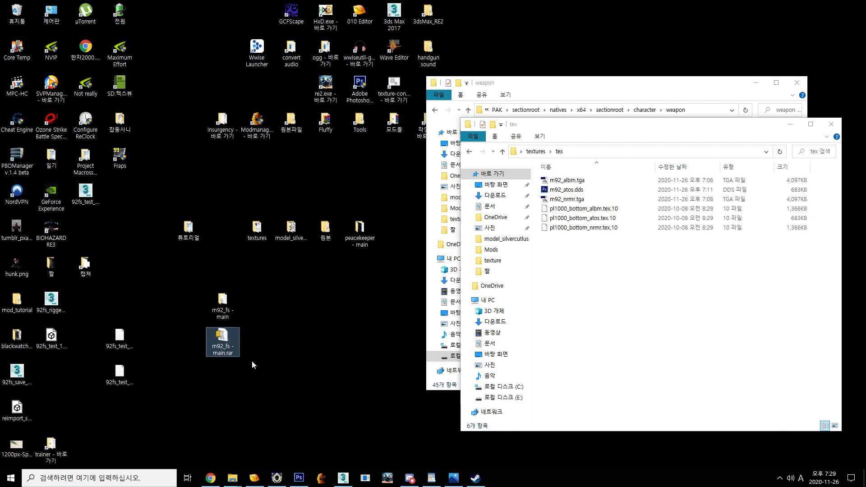
- Move m92_fs - main.rar from the desktop into Fluffy Manager's RE2R Mods folder
right_click(228, 346)
click(312, 283)
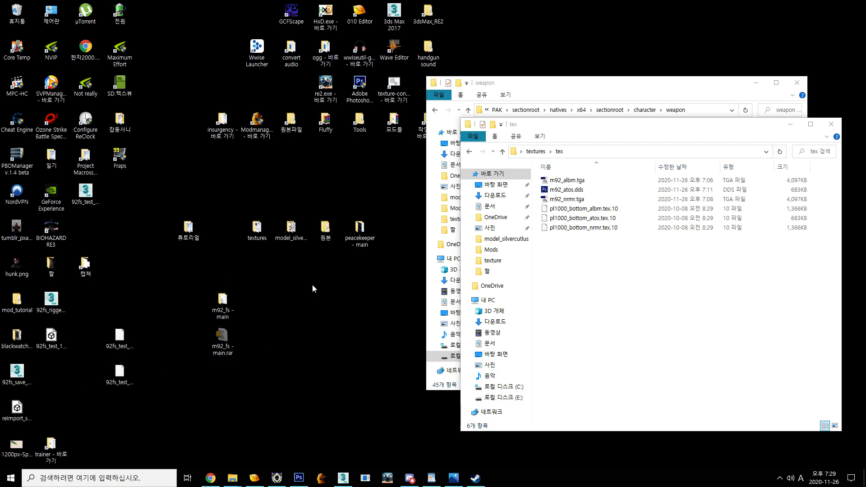
double_click(325, 121)
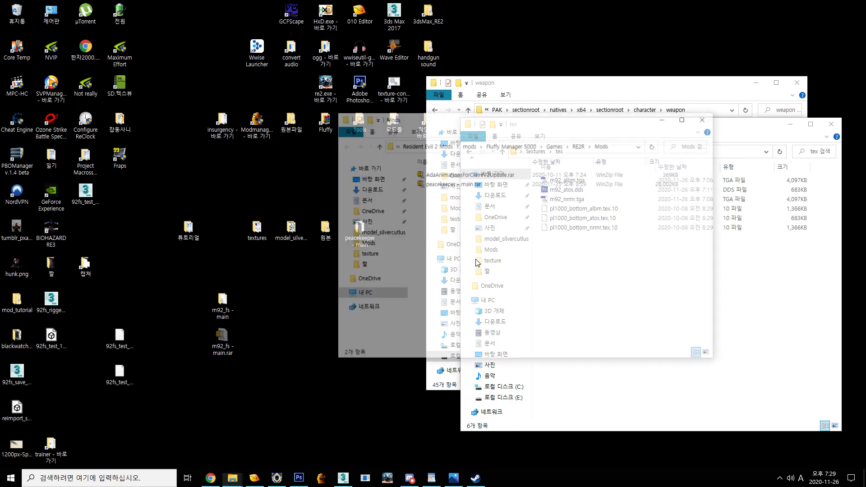
right_click(492, 234)
click(522, 297)
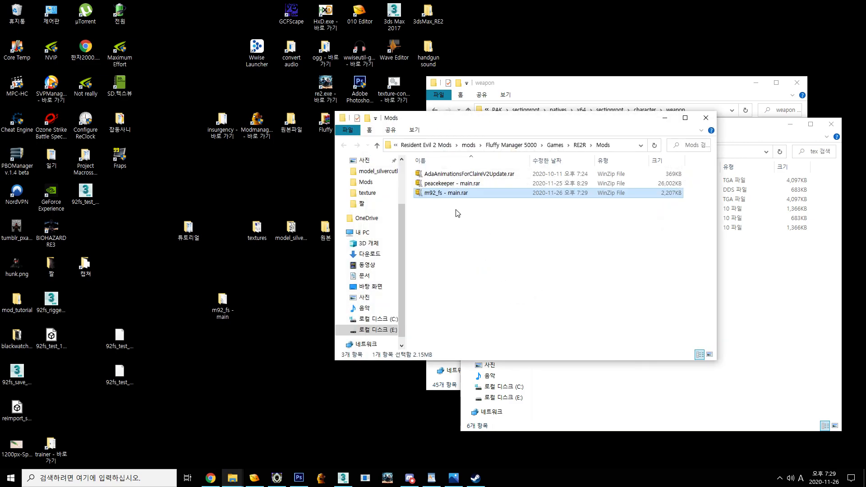
- Switch to Fluffy Manager 5000, refresh the mod list, and enable "Your first Awesome mod"
click(336, 479)
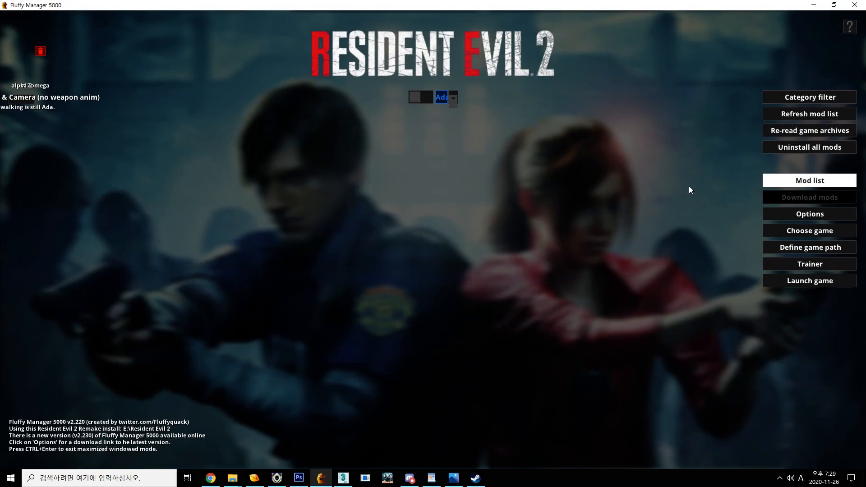
click(785, 214)
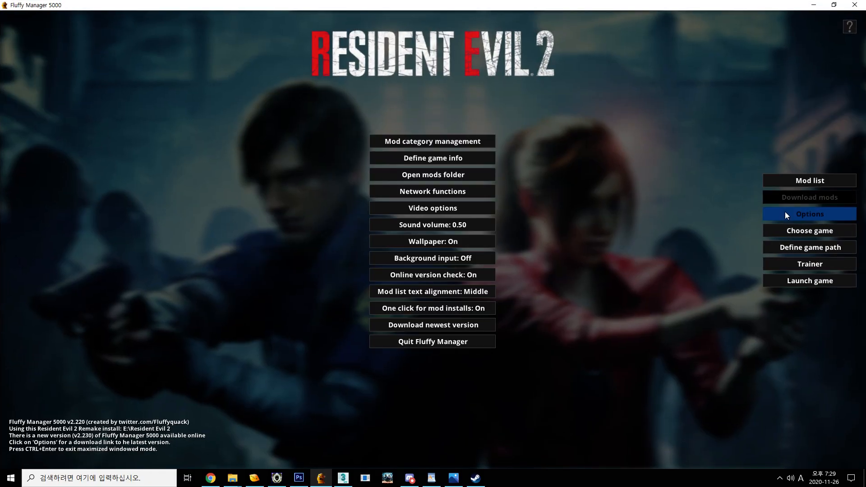
click(793, 181)
click(795, 115)
mouse_move(532, 135)
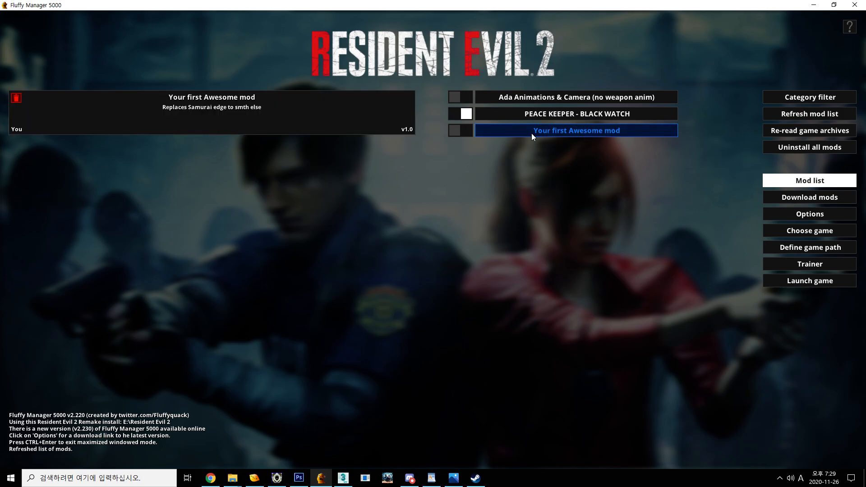
click(482, 132)
- Minimize the mod manager, start Resident Evil 2, and pass the startup screens to reach the main menu
click(814, 5)
click(384, 440)
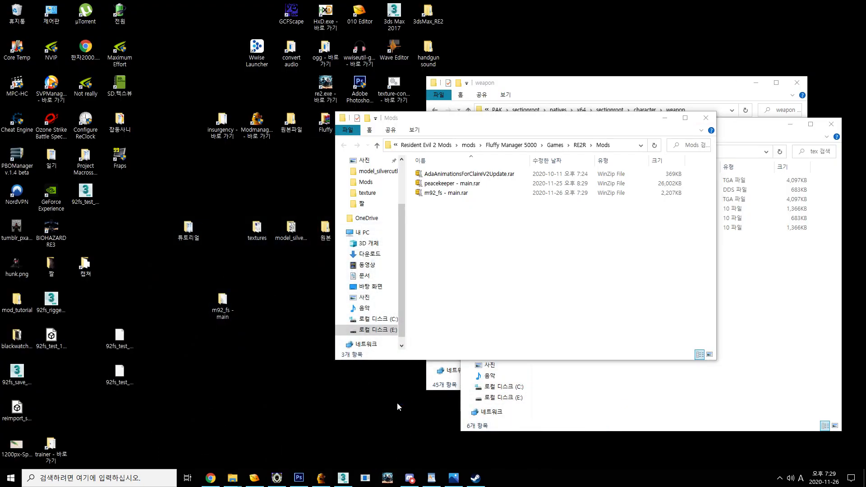
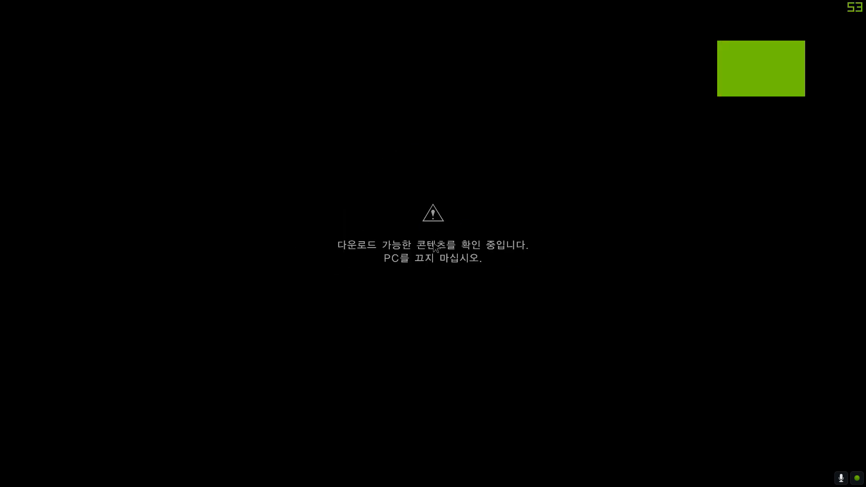
key(Return)
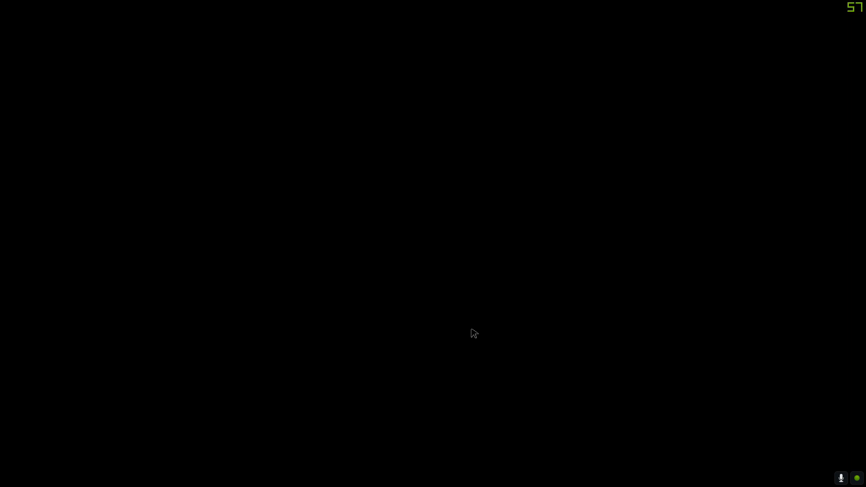
key(Return)
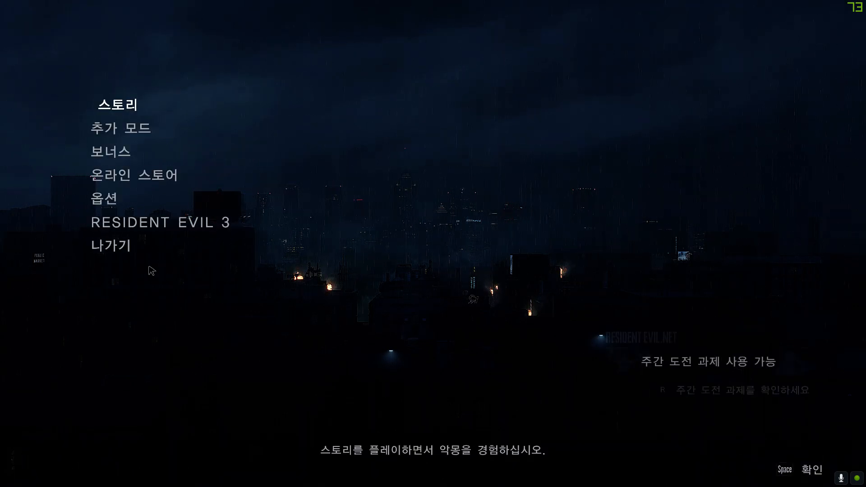
- Set the display mode to borderless window (경계 없는 창 모드) in the game's graphics options and return to the main menu
click(104, 198)
click(108, 221)
key(Return)
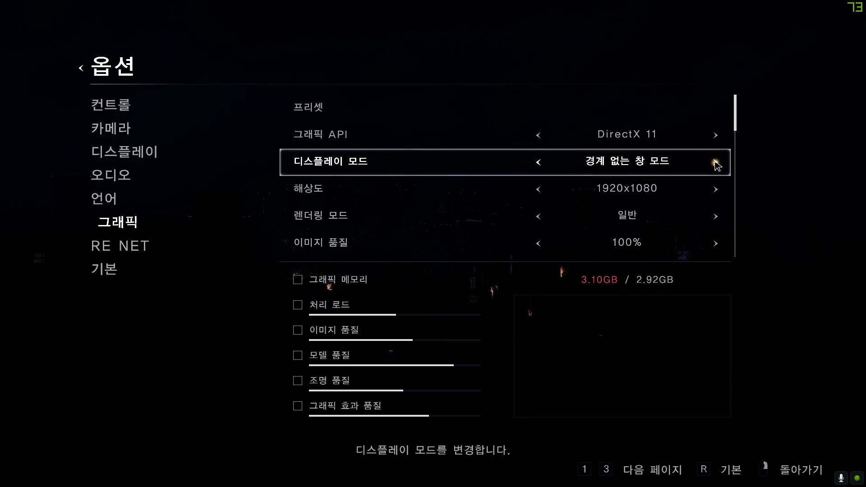
right_click(133, 149)
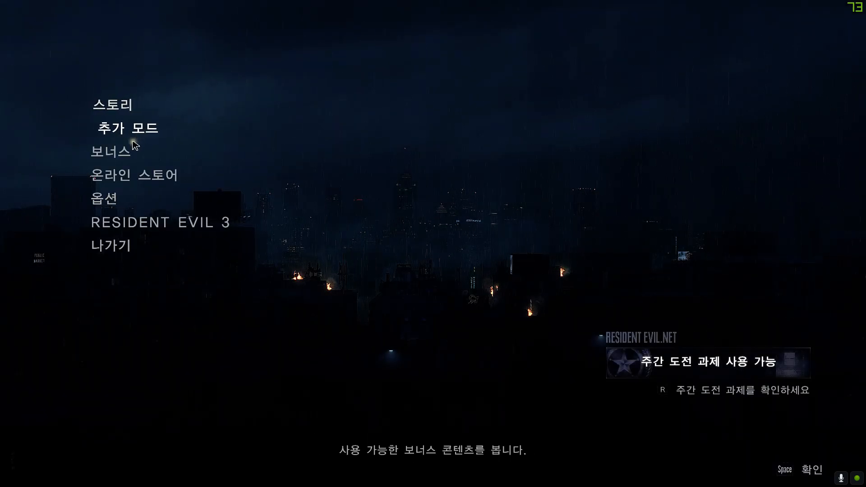
- Find the original Samurai Edge model (사무라이 엣지 (오리지널 모델)) in the bonus model viewer and open it
click(131, 153)
click(130, 178)
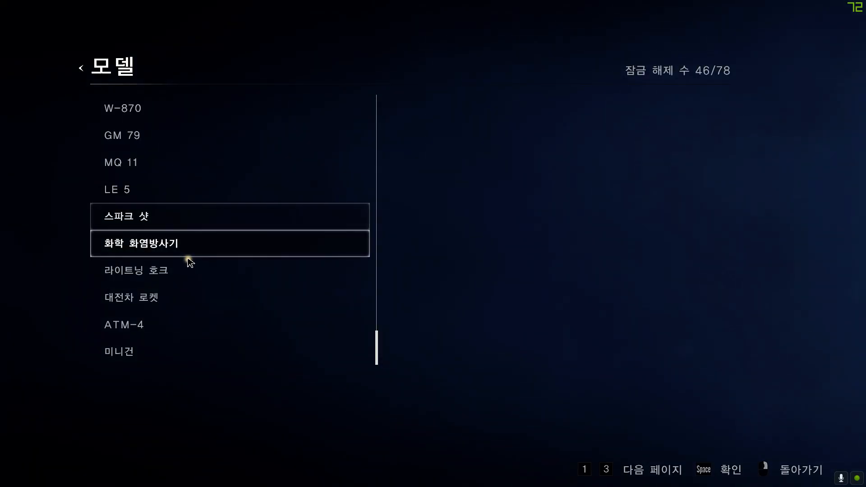
scroll(190, 261, up, 5)
scroll(184, 188, up, 10)
scroll(184, 189, down, 20)
scroll(193, 301, down, 20)
scroll(192, 305, up, 10)
scroll(192, 304, down, 10)
scroll(198, 289, down, 5)
scroll(200, 296, up, 5)
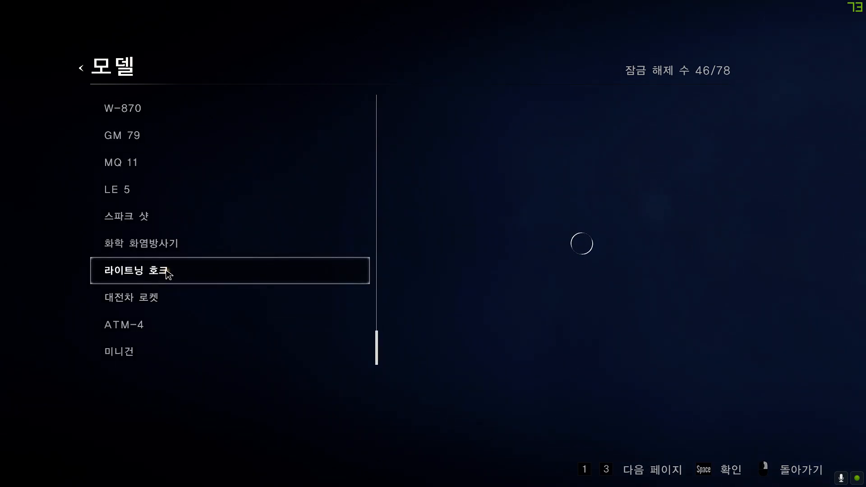
scroll(167, 273, up, 3)
scroll(166, 273, up, 10)
scroll(167, 271, down, 10)
scroll(185, 194, up, 3)
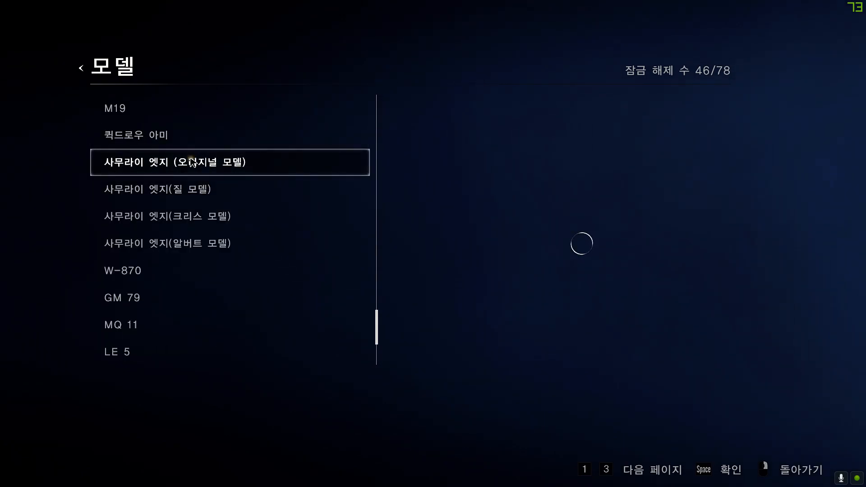
click(193, 162)
- Rotate and zoom the original Samurai Edge model to inspect the replaced M92 mesh and textures from several sides
drag(293, 233, 635, 263)
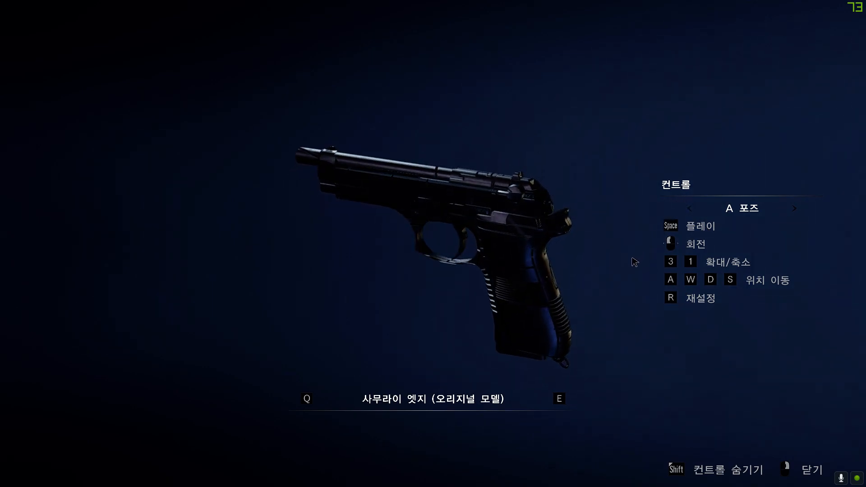
drag(531, 222, 585, 277)
key(3)
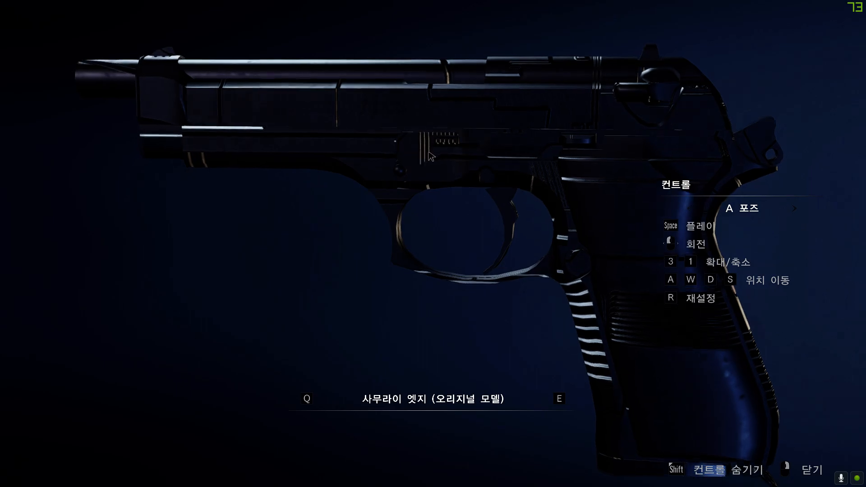
drag(412, 163, 401, 125)
key(1)
drag(457, 205, 443, 265)
- Cycle through the neighbouring handgun models for comparison and return to the original Samurai Edge model
key(e)
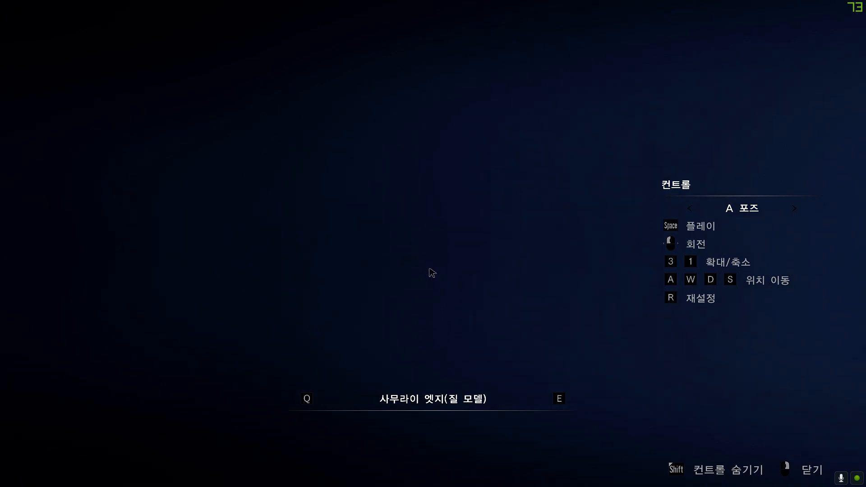
drag(441, 315, 102, 317)
key(q)
key(q)
drag(81, 273, 186, 323)
key(e)
drag(126, 329, 506, 385)
key(q)
key(q)
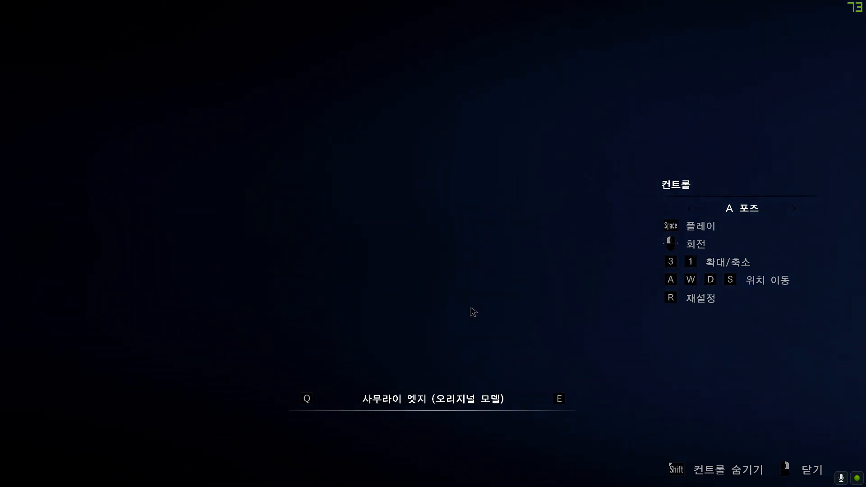
drag(262, 307, 16, 335)
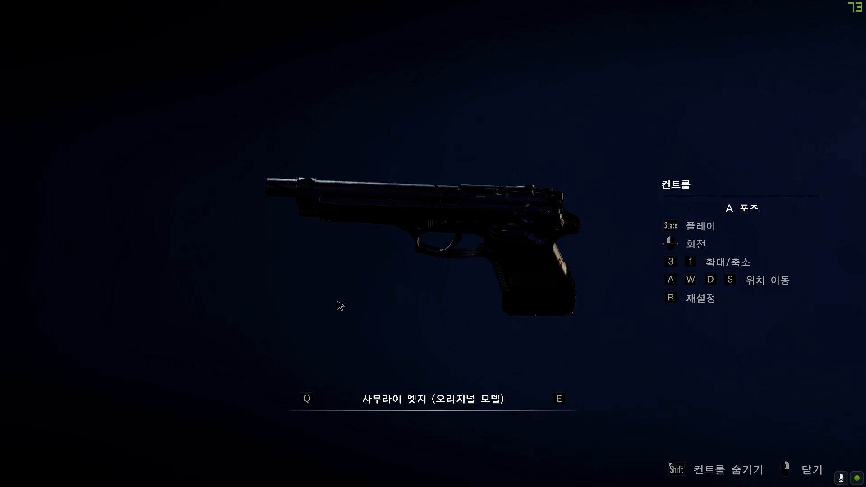
- Switch from the game back to File Explorer and close the Mods and tex folder windows
key(alt+Tab)
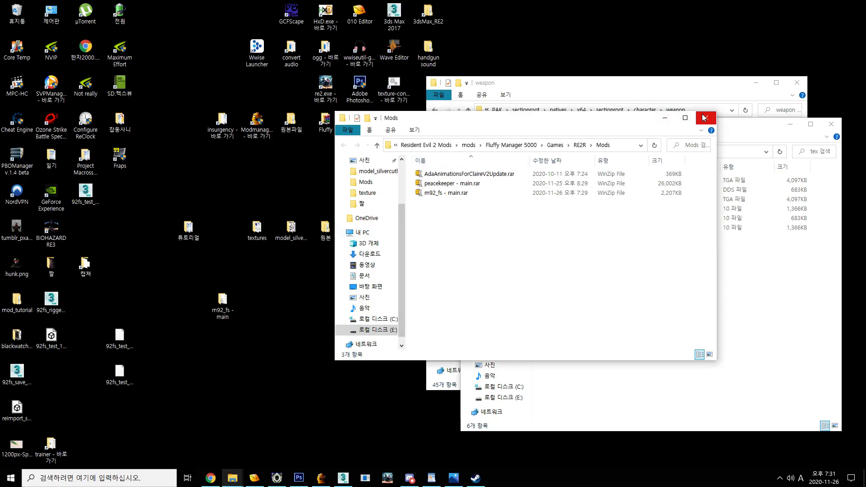
click(705, 118)
drag(657, 136, 402, 130)
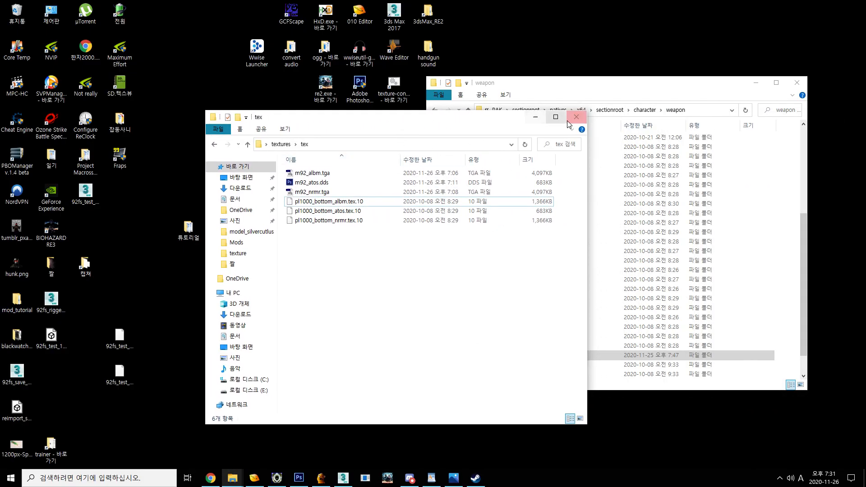
click(570, 123)
- Open the extracted game's wp7000 folder and select the samuraiedgebody2 and samuraiedgeslide texture files
double_click(538, 363)
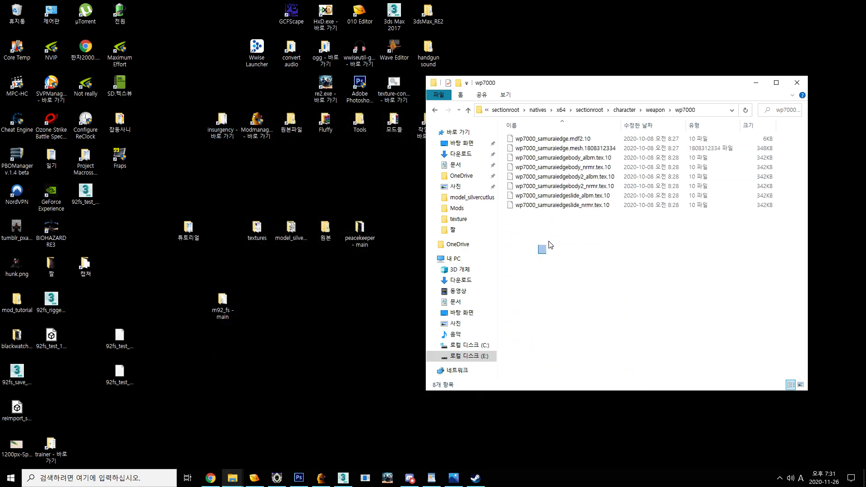
click(583, 177)
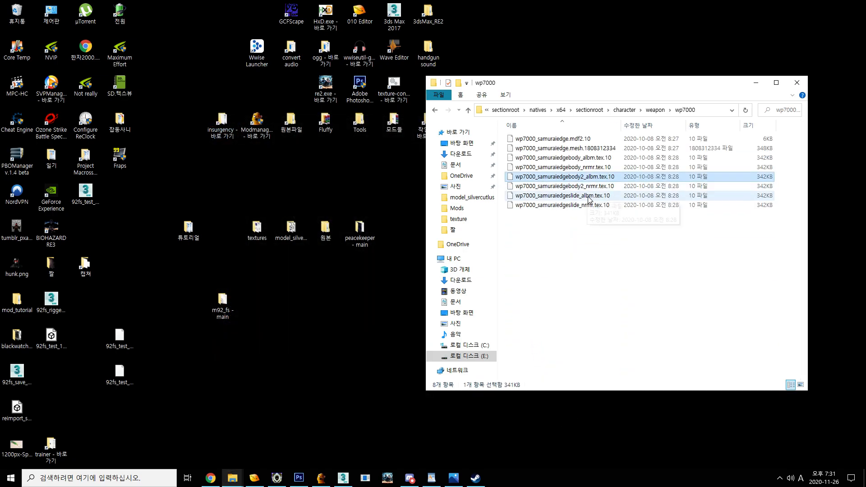
shift+click(564, 205)
- Open the m92_fs - main folder and go down to natives\x64\sectionroot\character\weapon\wp7000
click(223, 307)
double_click(223, 309)
double_click(350, 172)
double_click(350, 171)
double_click(350, 174)
double_click(350, 174)
double_click(349, 174)
double_click(349, 174)
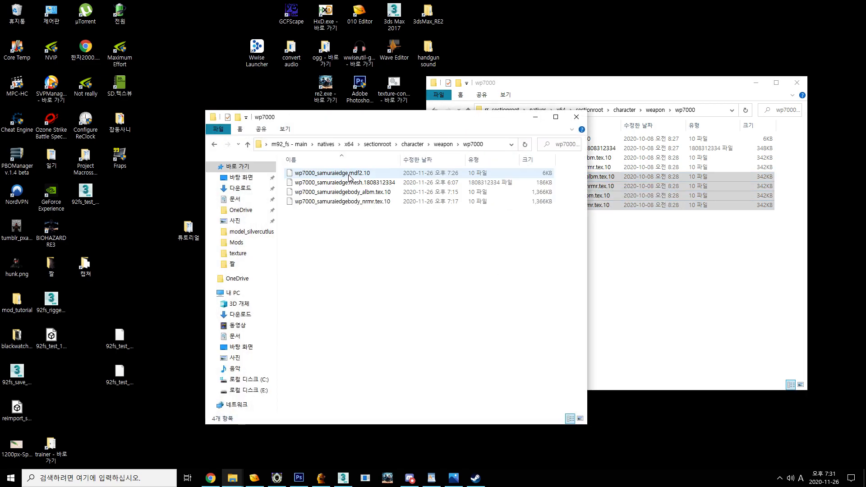
- Make two copies each of the samuraiedgebody albm and nrmr texture files in the m92_fs wp7000 folder
click(366, 194)
click(616, 252)
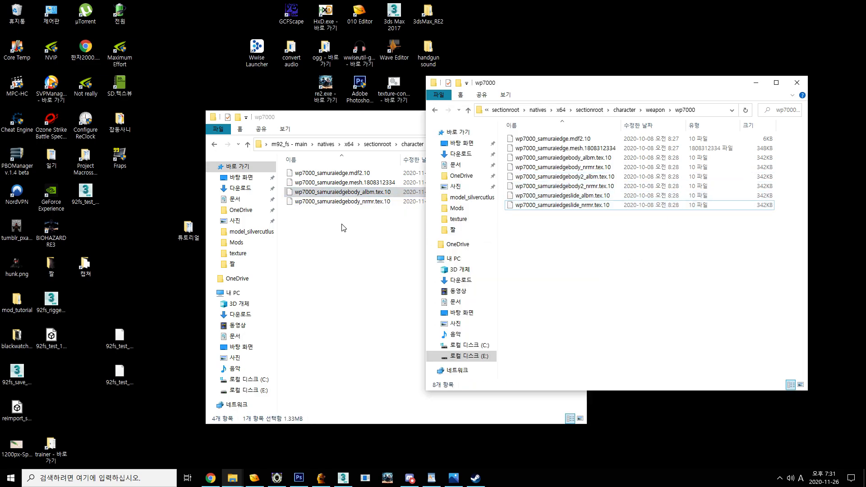
click(350, 225)
right_click(361, 246)
click(381, 310)
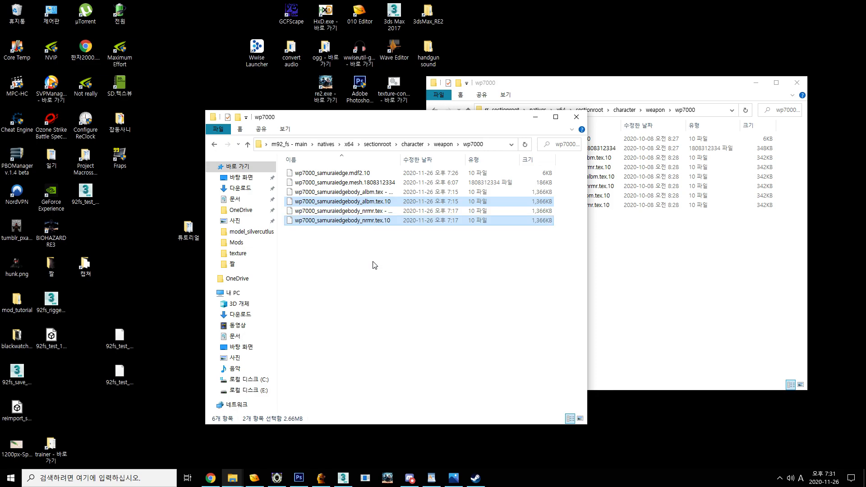
click(370, 211)
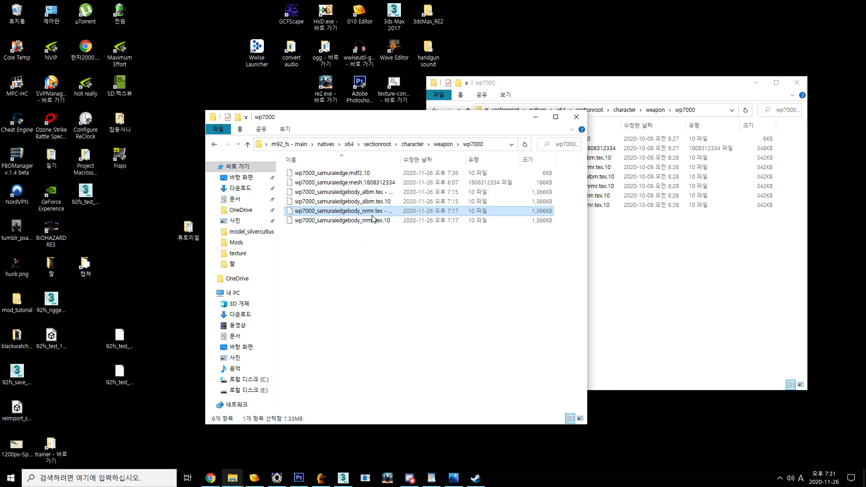
right_click(382, 286)
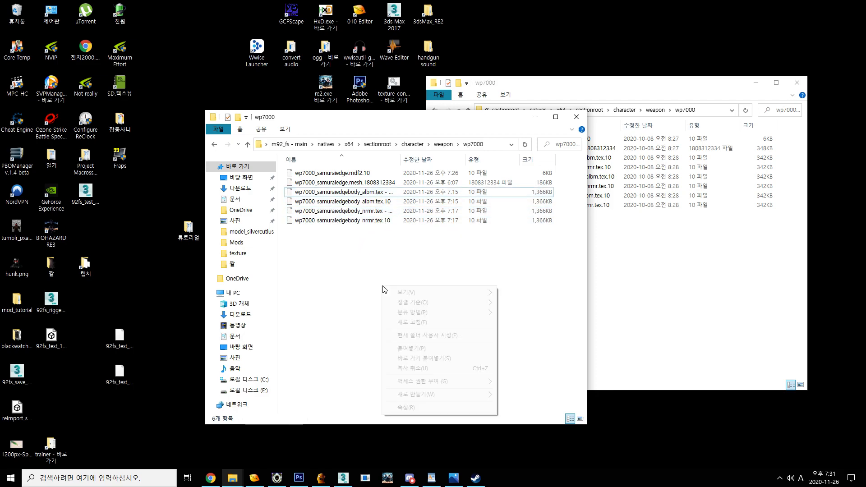
click(402, 347)
click(388, 221)
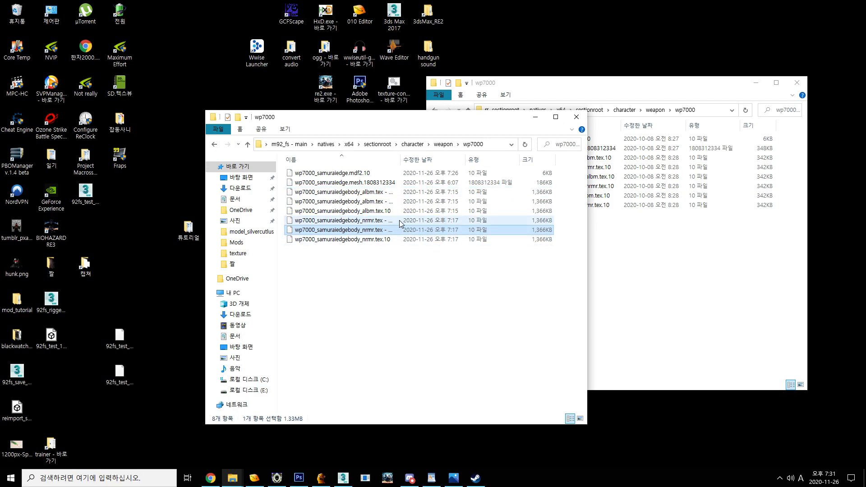
- Copy the original body2 albm file name and rename one albm copy to wp7000_samuraiedgebody2_albm.tex.10
drag(411, 126, 369, 123)
click(661, 255)
right_click(580, 178)
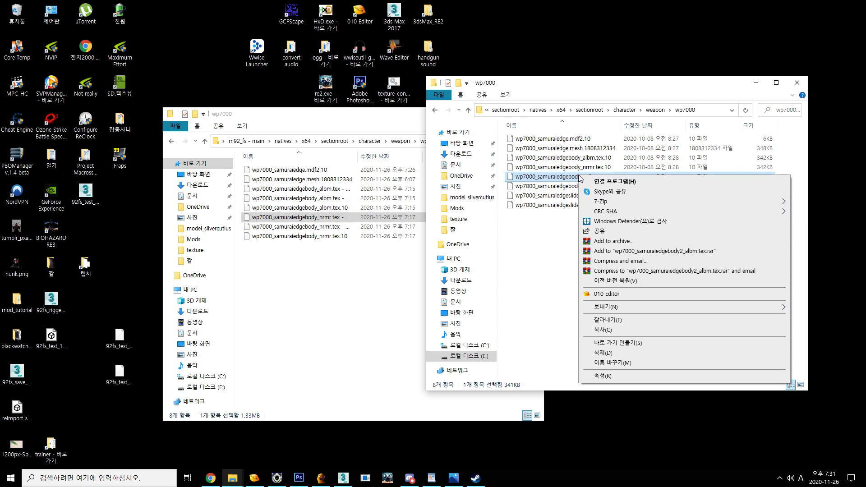
key(m)
key(ctrl+c)
click(345, 199)
right_click(344, 197)
click(330, 198)
right_click(339, 189)
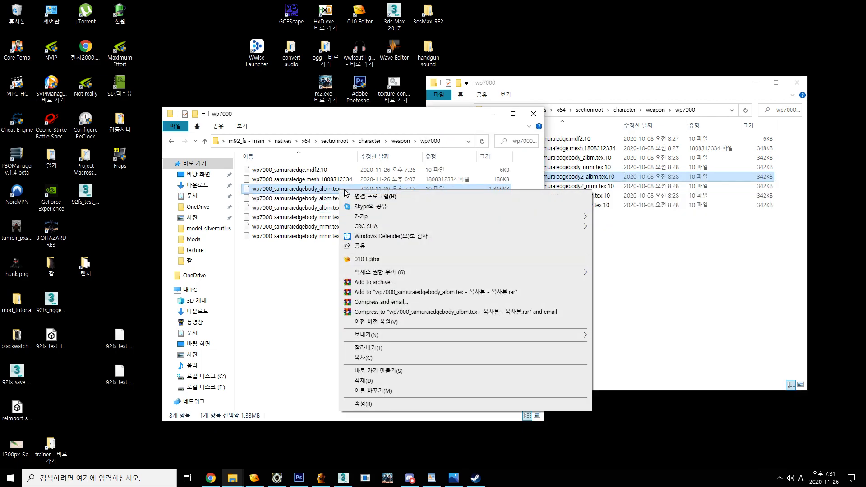
key(m)
key(ctrl+v)
key(Return)
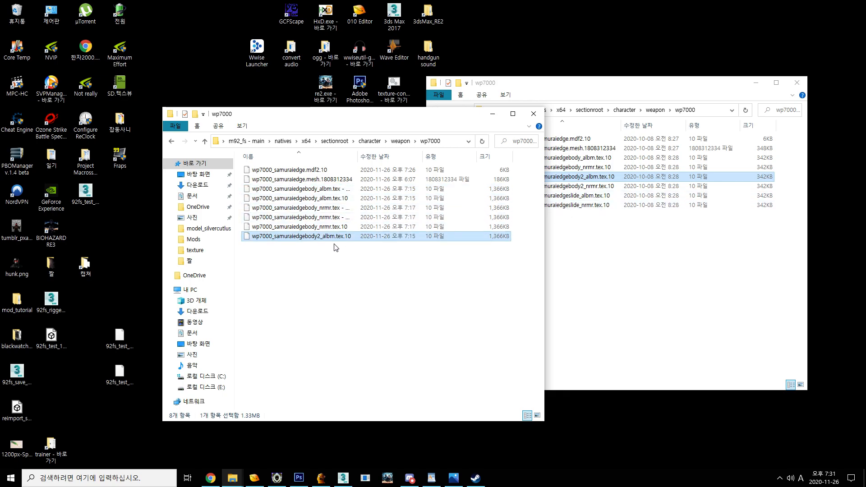
- Rename one nrmr copy to wp7000_samuraiedgebody2_nrmr.tex.10, using the name of the original game file
click(584, 186)
right_click(583, 186)
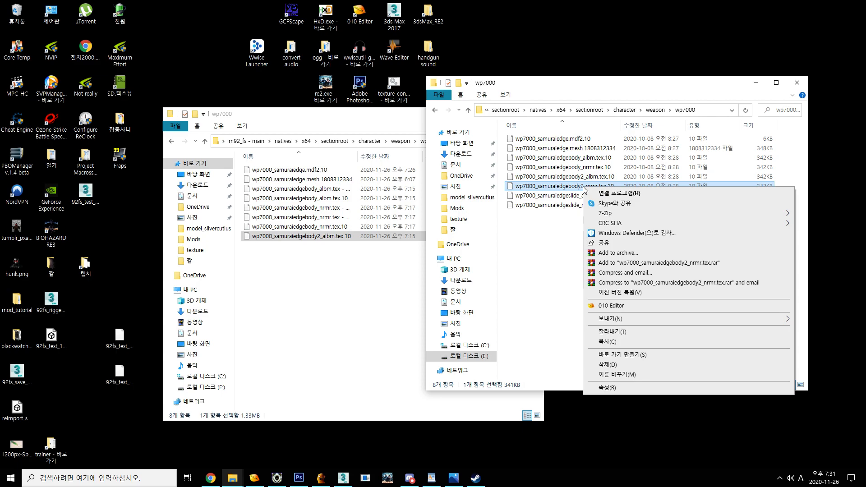
key(m)
key(ctrl+c)
click(364, 217)
click(362, 208)
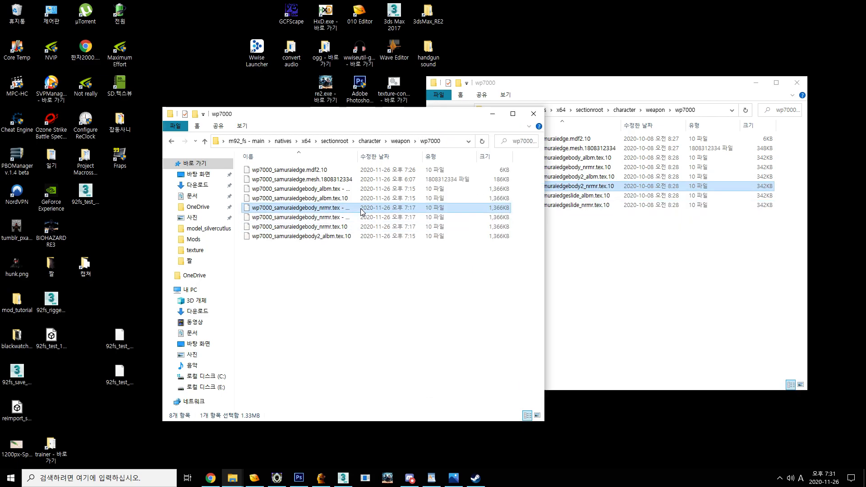
right_click(361, 208)
key(m)
key(ctrl+v)
key(Return)
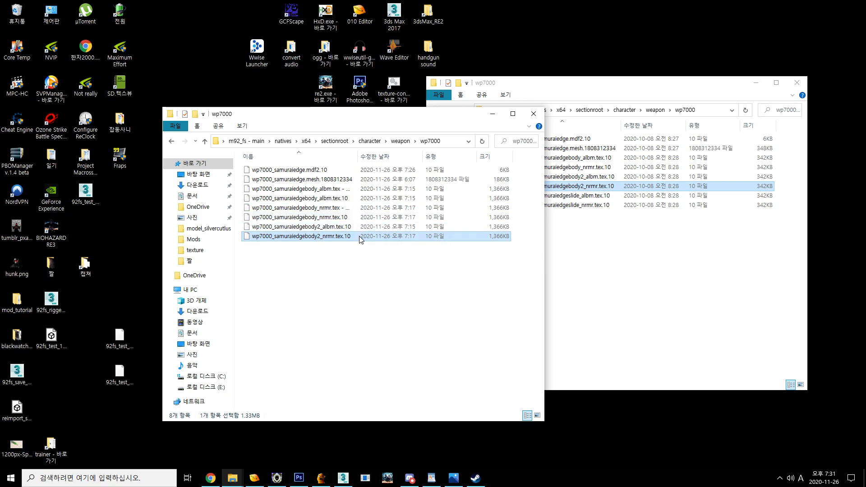
- Rename the remaining albm copy to wp7000_samuraiedgeslide_albm.tex.10, using the name of the original game file
click(595, 196)
right_click(594, 198)
key(m)
click(356, 198)
right_click(369, 192)
key(m)
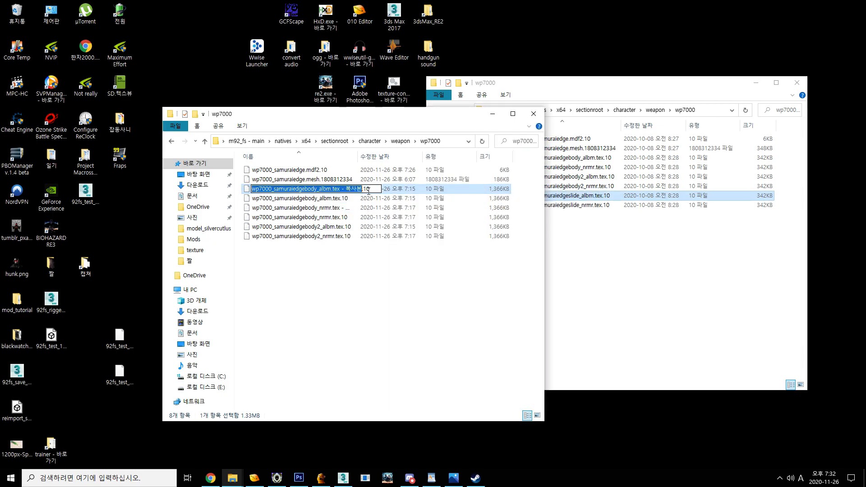
key(Return)
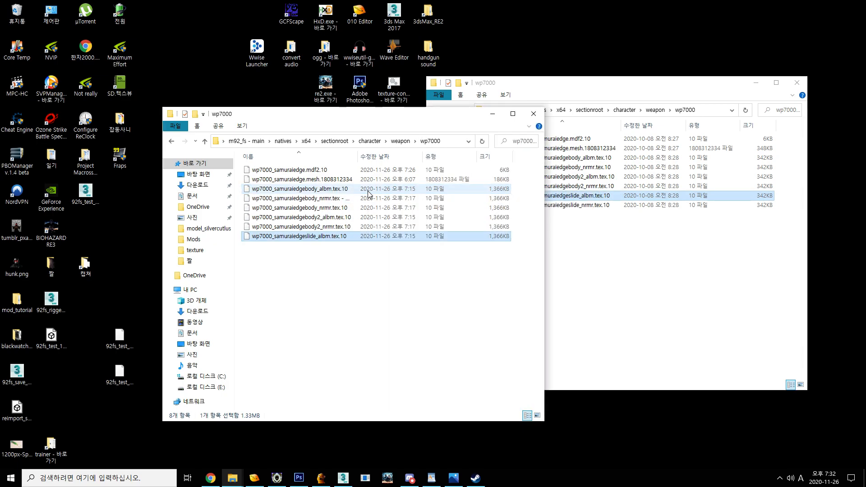
- Rename the remaining nrmr copy to wp7000_samuraiedgeslide_nrmr.tex.10, using the name of the original game file
click(608, 210)
right_click(606, 207)
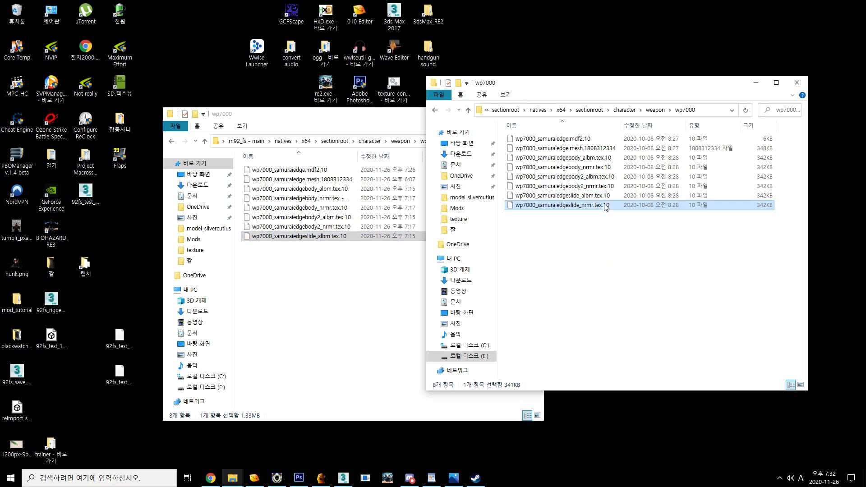
key(m)
key(ctrl+c)
click(381, 199)
right_click(381, 199)
key(m)
key(ctrl+v)
key(Return)
drag(351, 277, 361, 198)
click(298, 249)
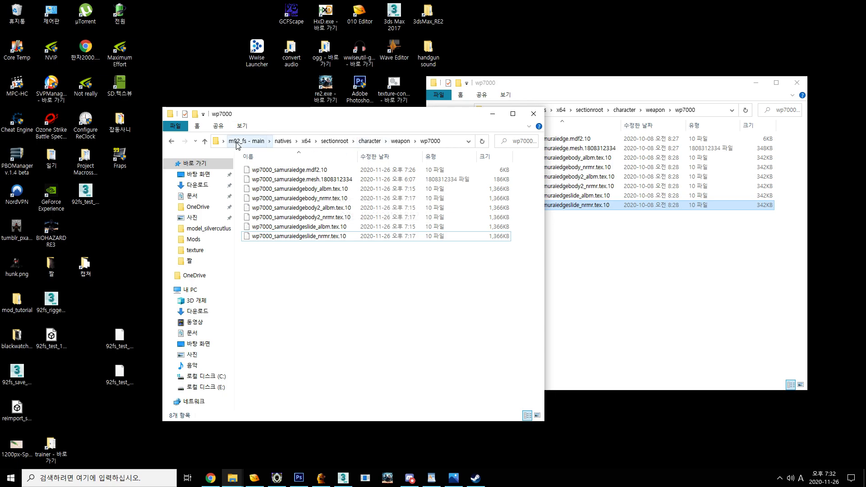
drag(434, 239, 433, 203)
click(412, 286)
- Switch to 010 Editor and examine the AlphaTranslucentOcclusion texture path under wp7000_Slide_Mat in the mod's mdf2 file
click(254, 478)
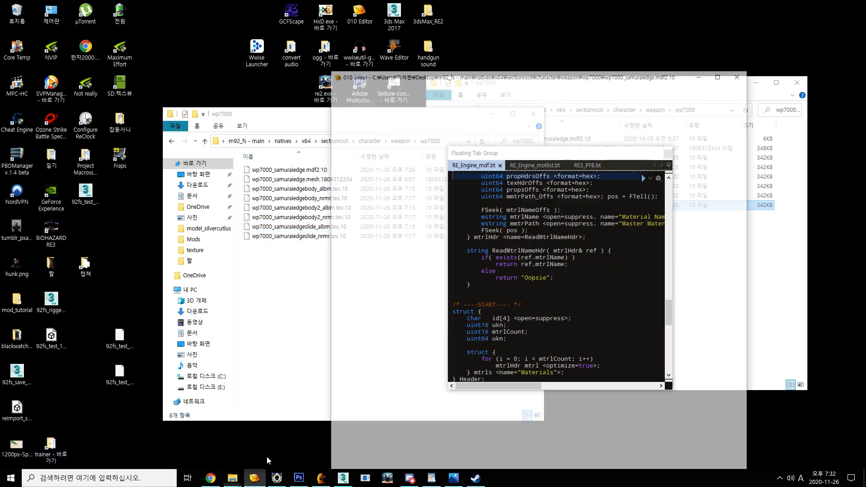
drag(545, 158, 206, 161)
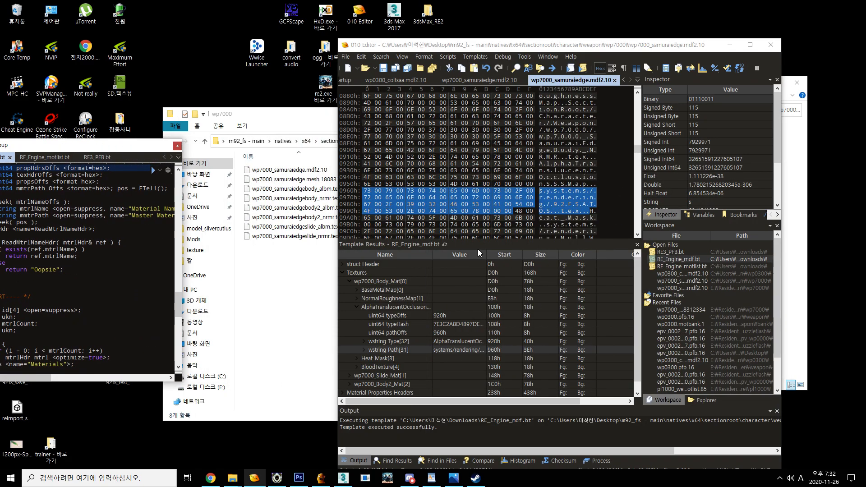
click(350, 281)
click(352, 289)
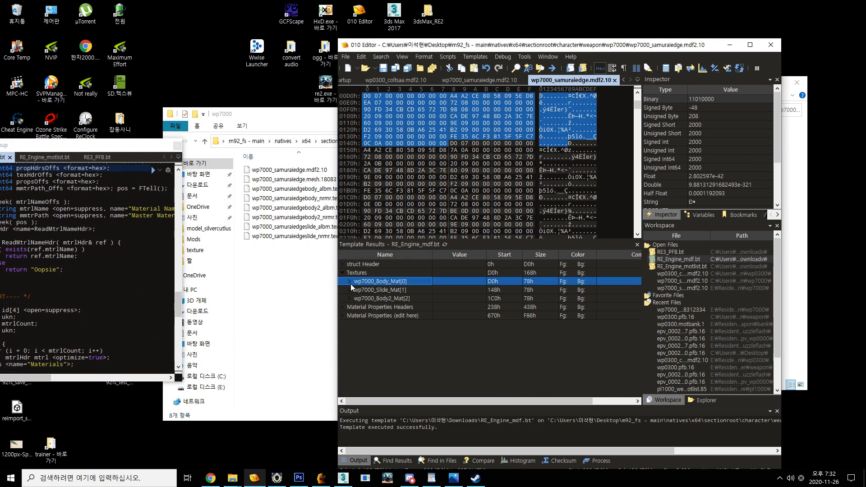
click(350, 289)
click(366, 316)
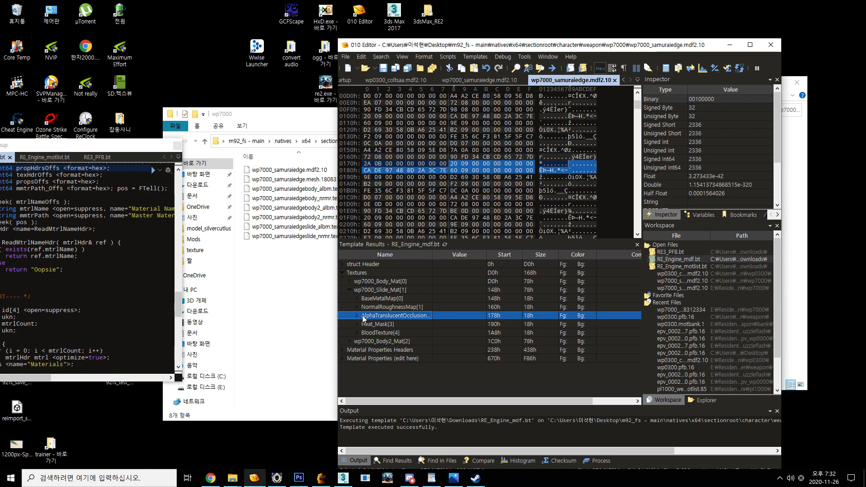
click(357, 315)
click(424, 349)
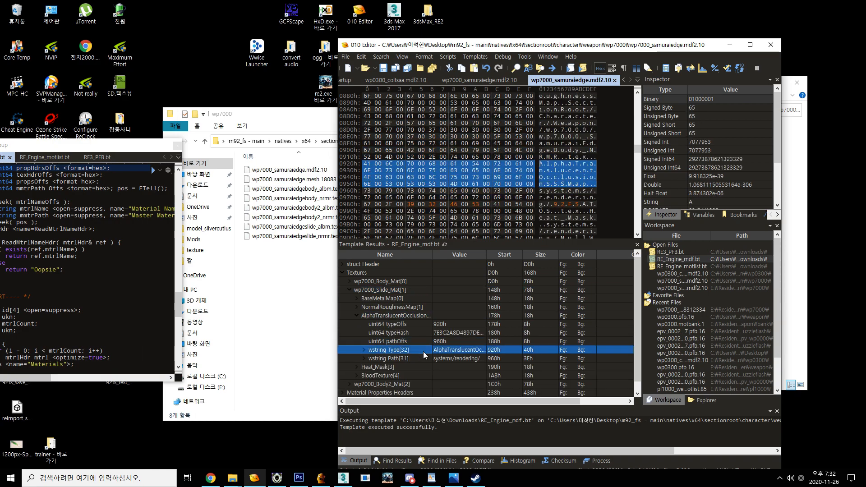
click(364, 350)
key(Down)
key(Left)
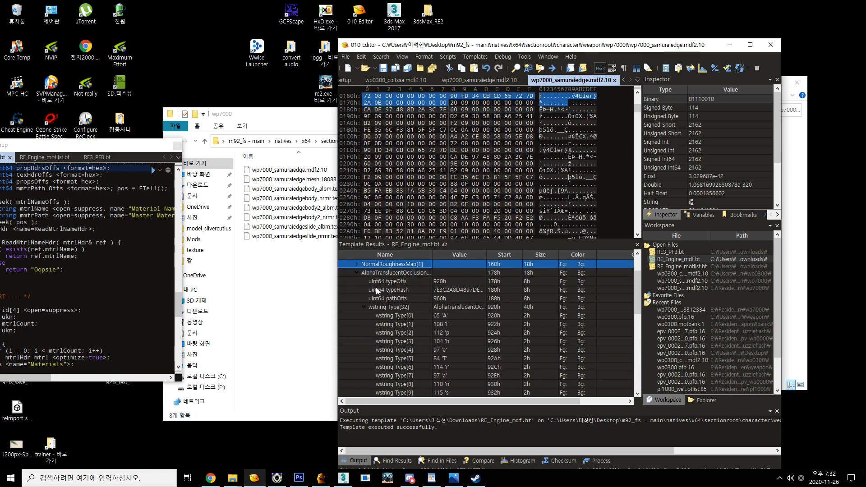
key(Left)
click(452, 350)
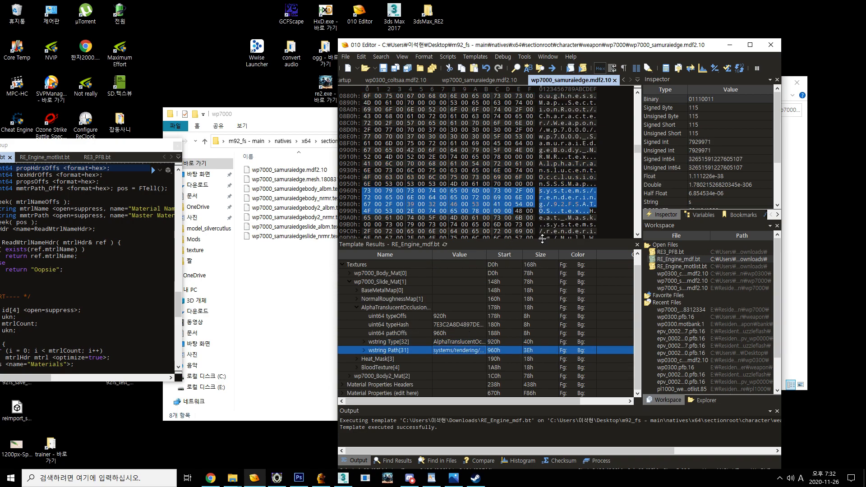
click(372, 283)
click(461, 345)
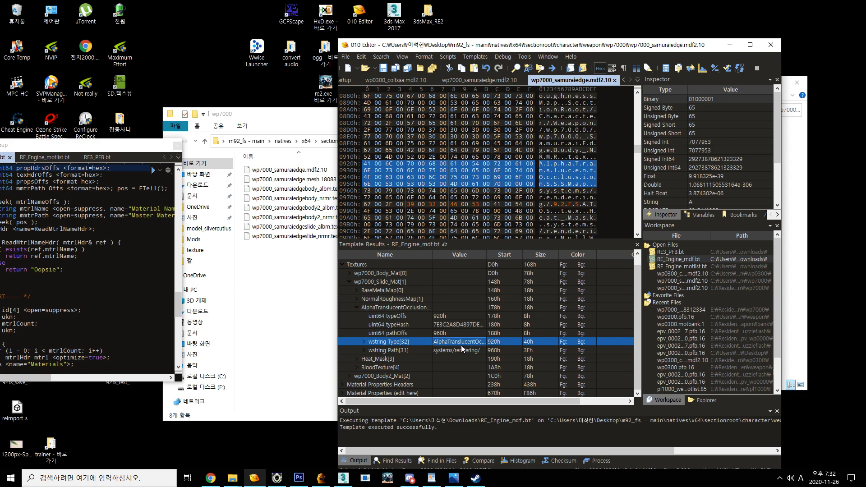
- Compare the AlphaTranslucentOcclusion texture entries of wp7000_Body_Mat and wp7000_Slide_Mat
click(372, 272)
click(349, 273)
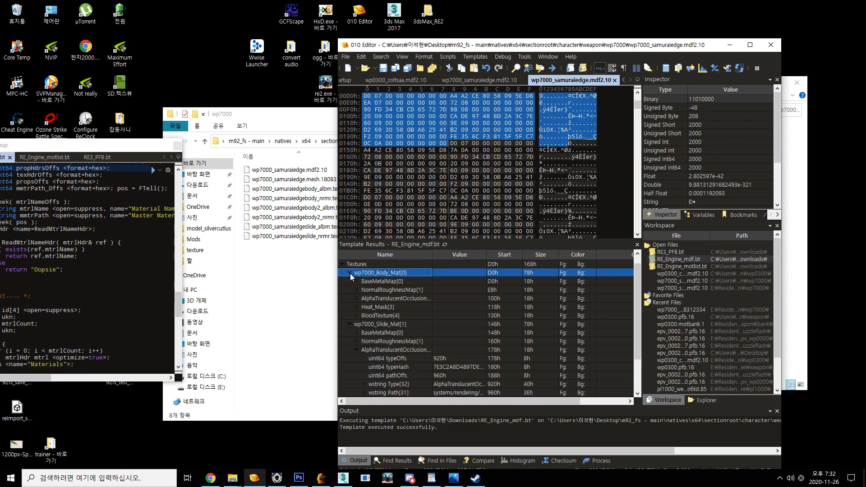
click(393, 310)
click(377, 299)
click(357, 298)
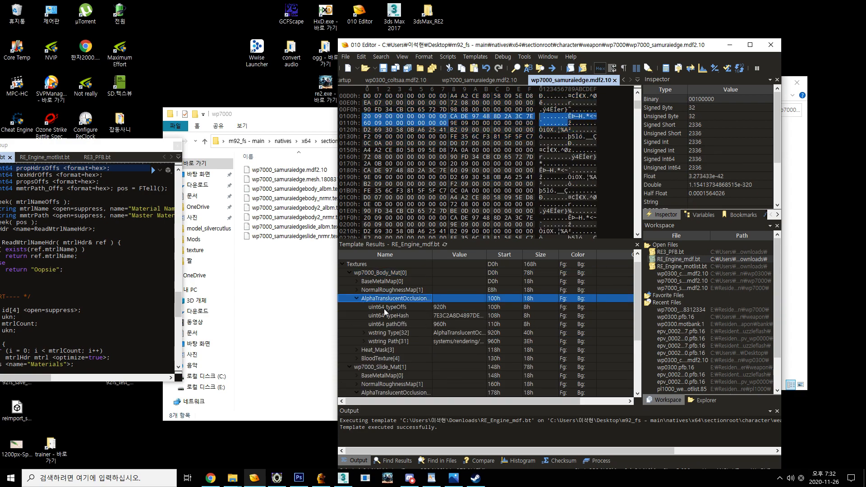
click(456, 340)
scroll(427, 346, down, 3)
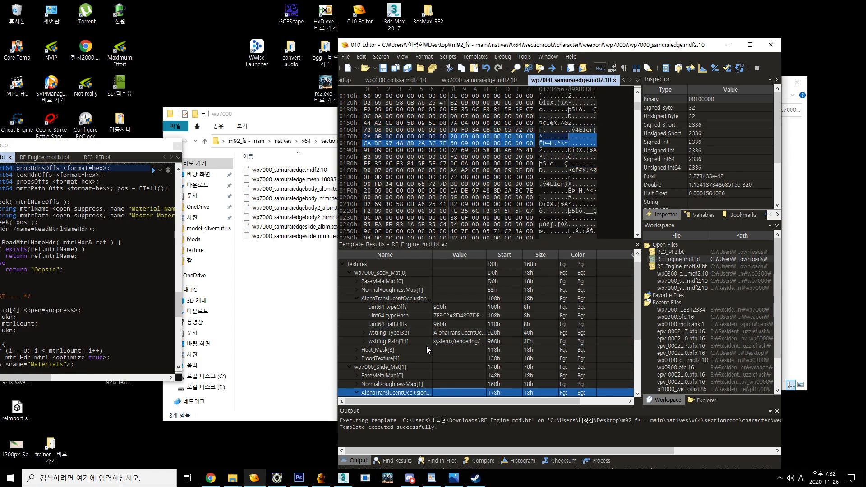
click(427, 348)
click(459, 350)
key(End)
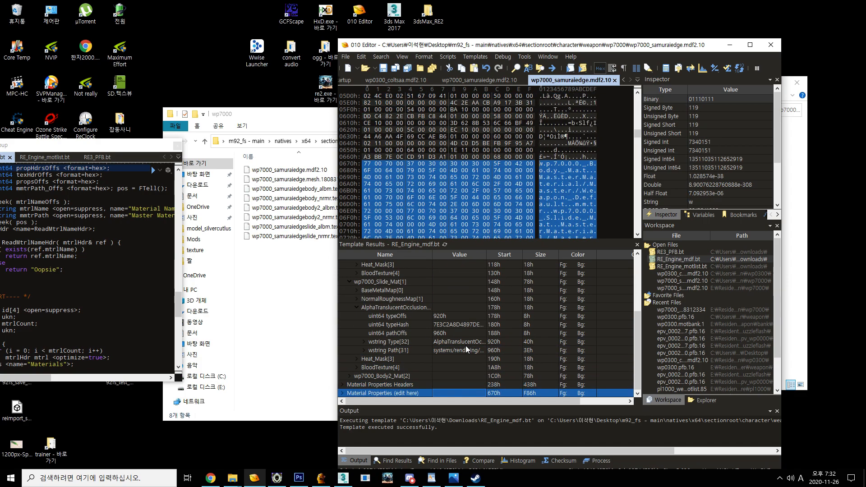
- Check the AlphaTranslucentOcclusion texture path under wp7000_Body2_Mat and minimize 010 Editor
click(349, 375)
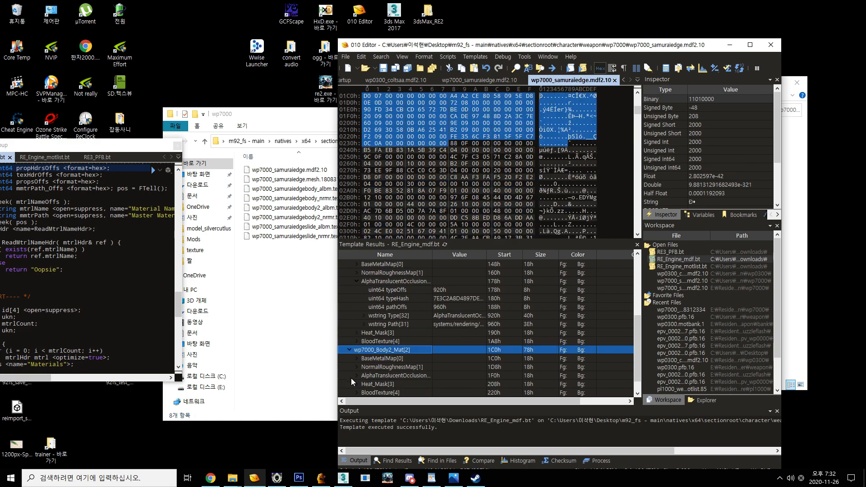
key(End)
click(358, 359)
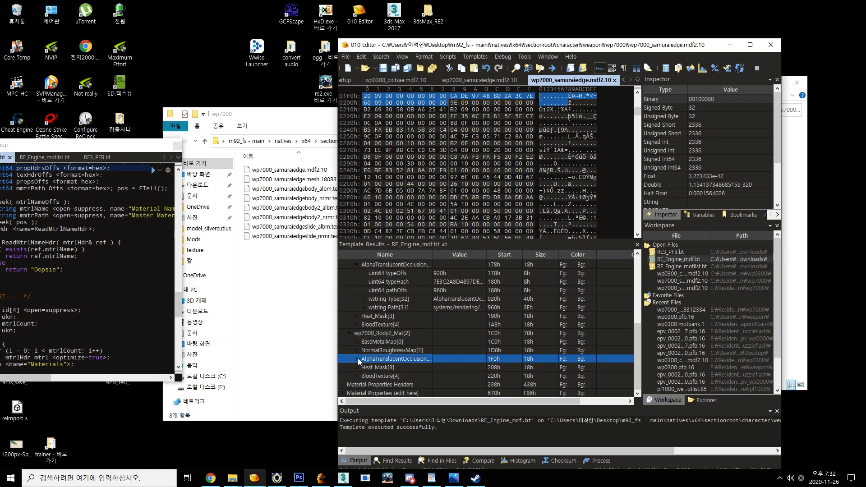
click(413, 375)
click(440, 393)
key(End)
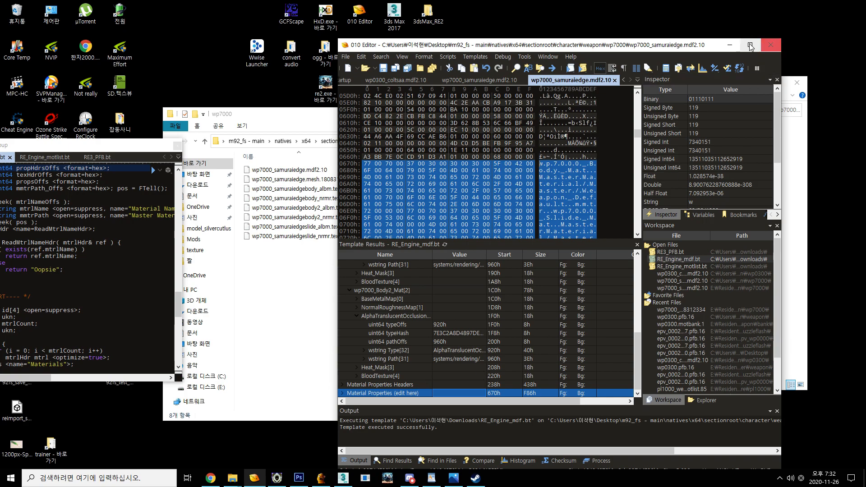
click(730, 45)
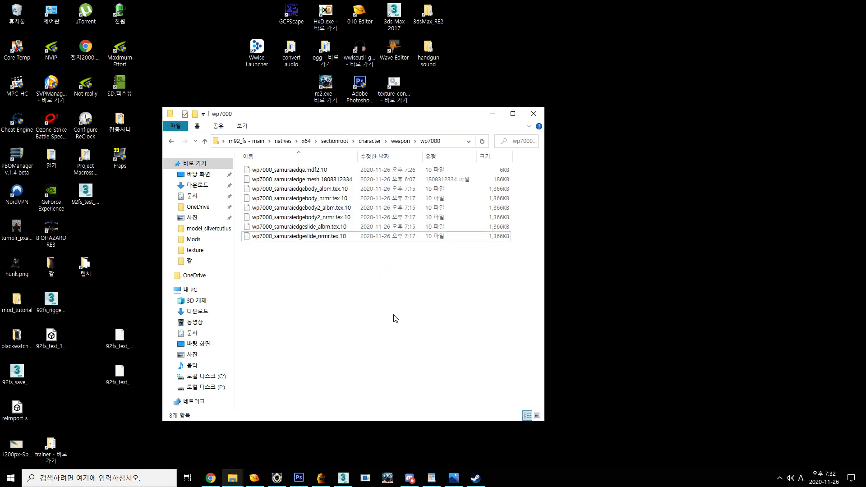
- Show the desktop and compress the m92_fs - main folder into m92_fs - main.rar
key(super+d)
right_click(215, 307)
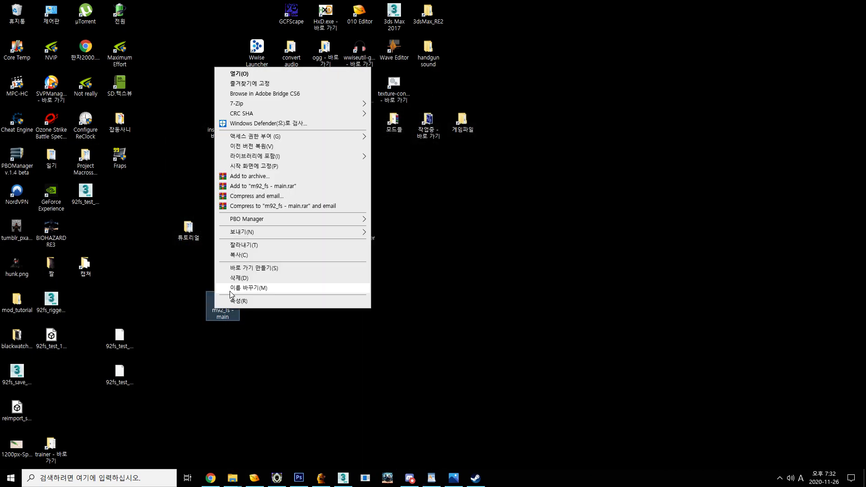
click(271, 187)
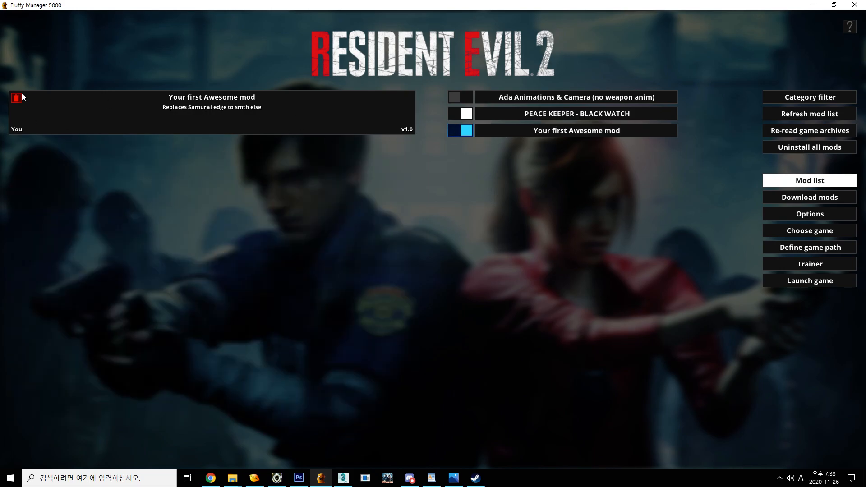
- Delete the old "Your first Awesome mod" entry from the Resident Evil 2 mod list in Fluffy Manager
click(17, 98)
click(409, 251)
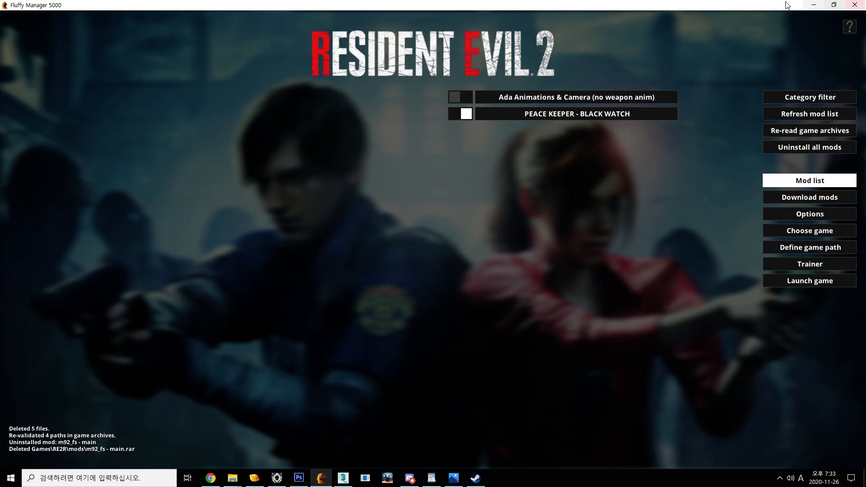
- Copy m92_fs - main.rar from the desktop into Fluffy Manager's RE2R Mods folder
click(814, 4)
right_click(48, 381)
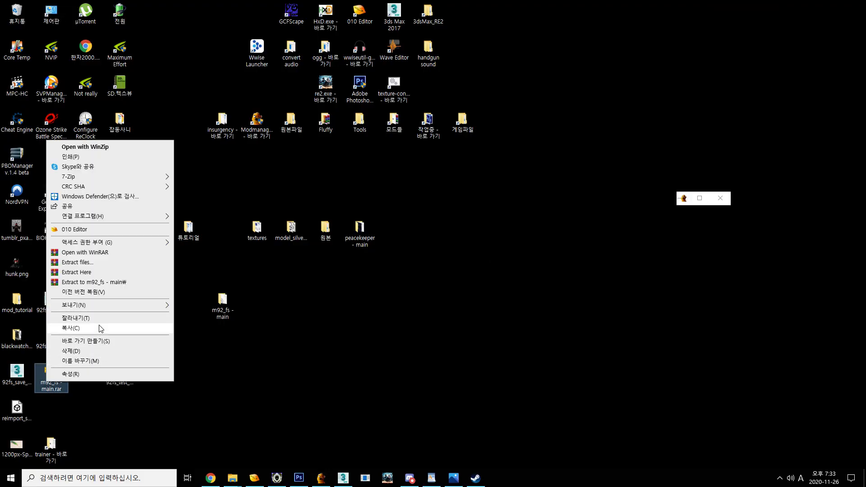
click(97, 328)
double_click(325, 122)
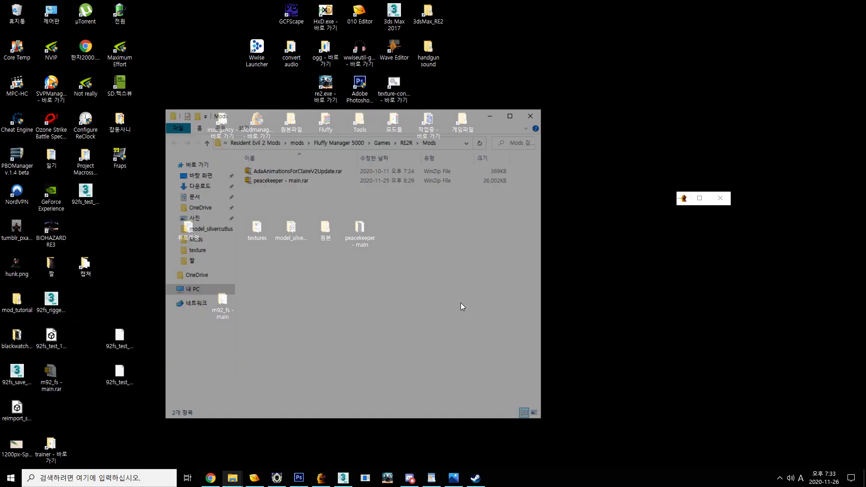
right_click(450, 326)
click(479, 387)
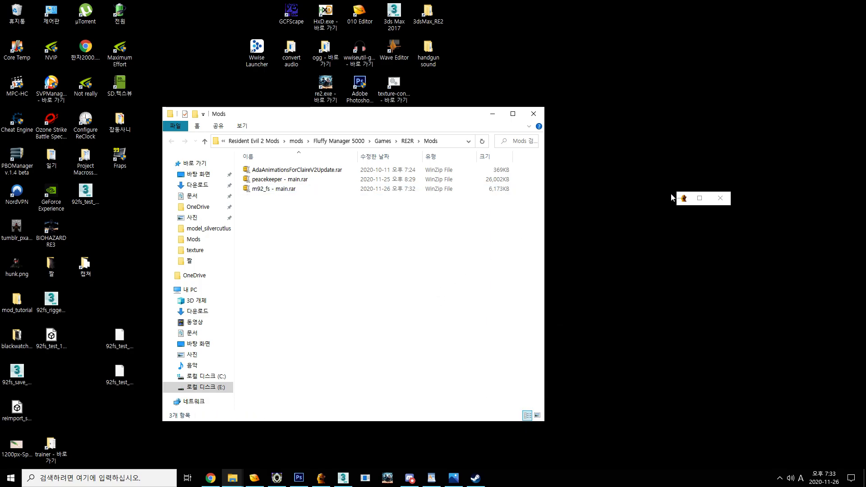
- Refresh the Resident Evil 2 mod list in Fluffy Manager and install "Your first Awesome mod"
click(699, 199)
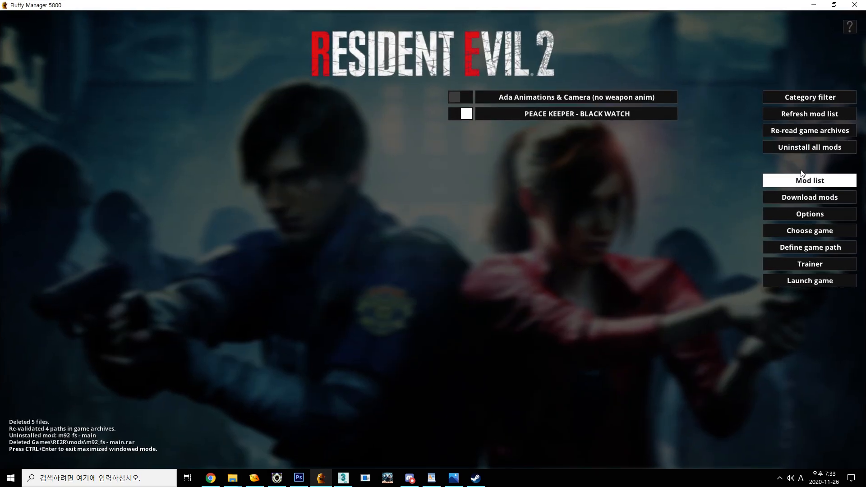
click(807, 119)
click(492, 132)
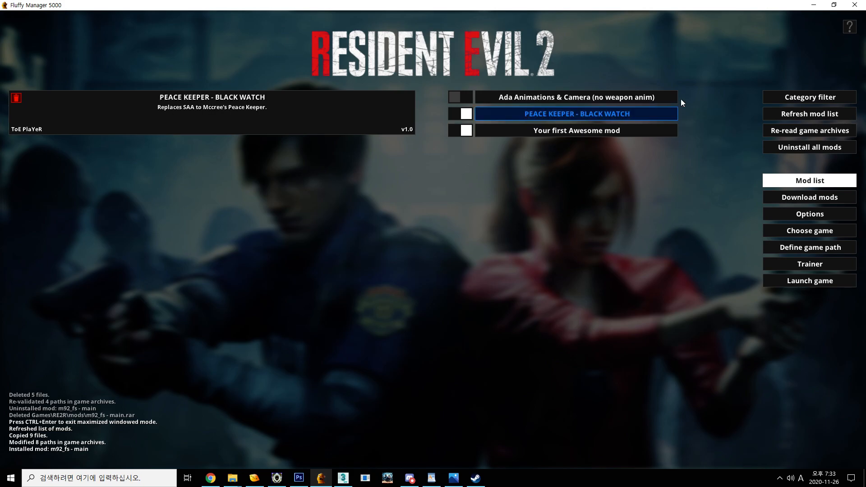
- Start Resident Evil 2 and open 사무라이 엣지 (오리지널 모델) in the bonus model viewer
key(alt+Tab)
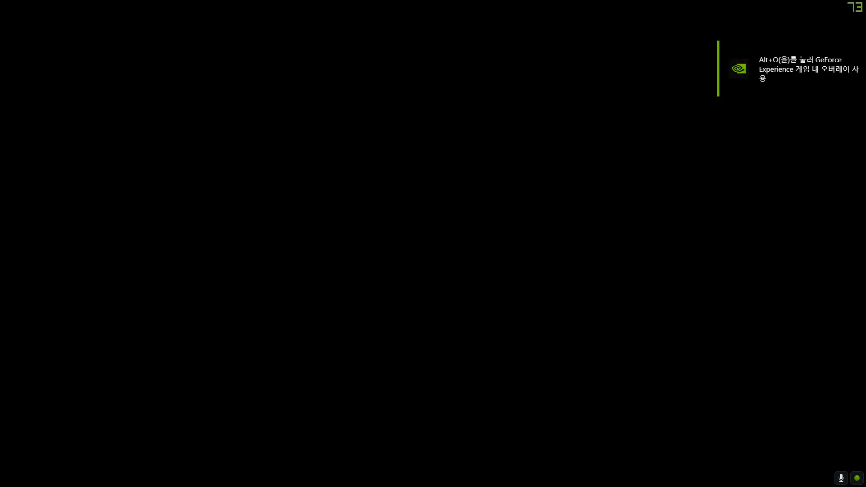
key(Return)
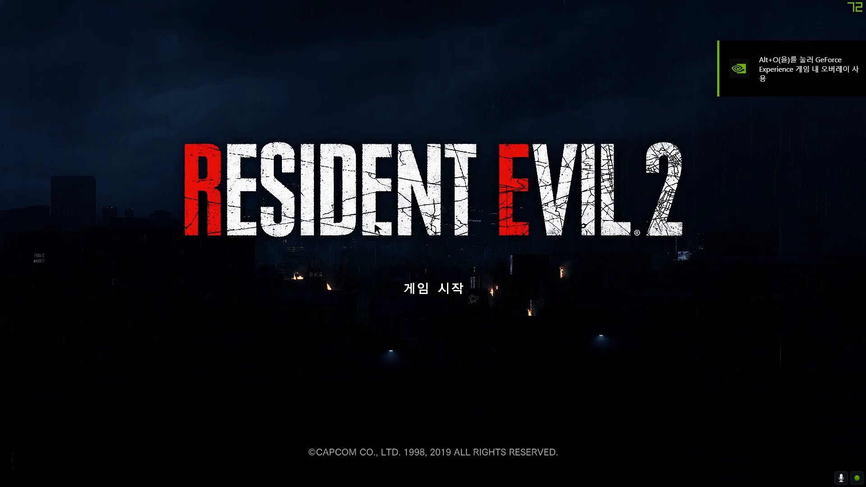
key(Return)
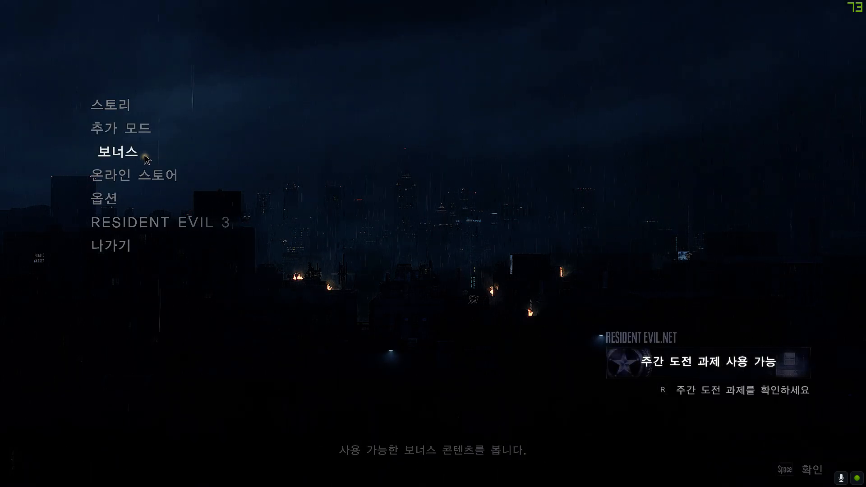
click(143, 154)
click(112, 174)
key(1)
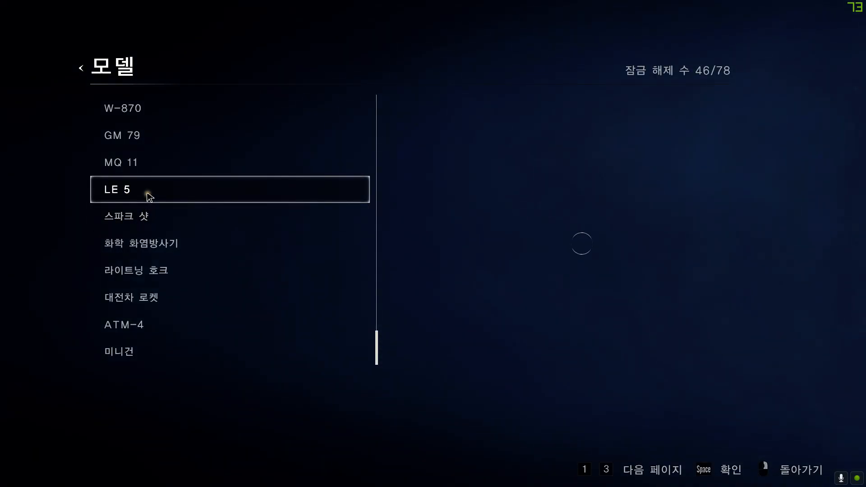
key(1)
key(1)
key(3)
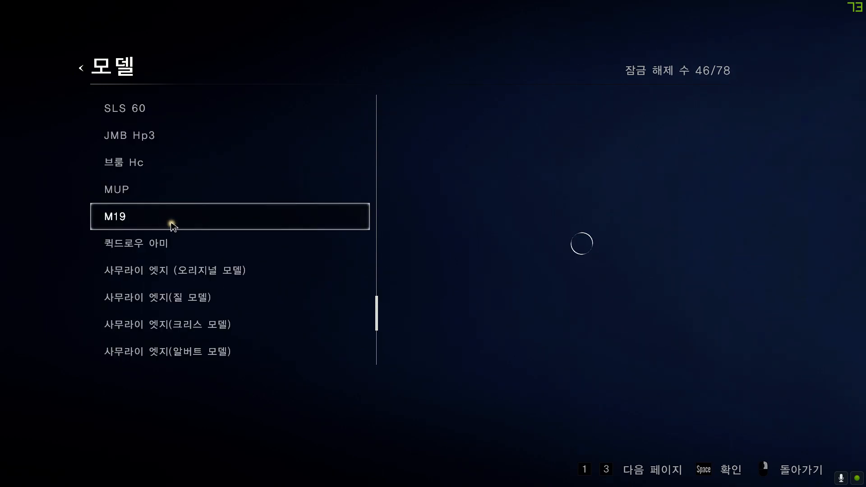
click(187, 276)
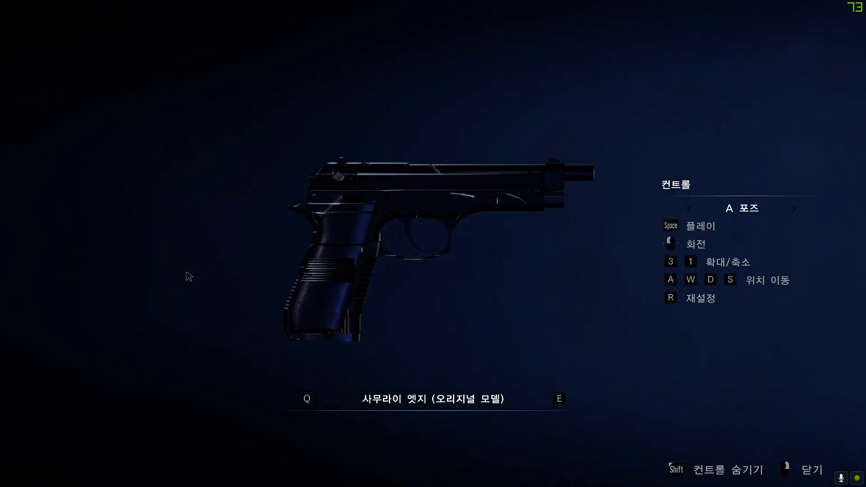
- Inspect the pistol's textures up close and from both sides, and leave the model viewer
scroll(359, 207, up, 3)
key(r)
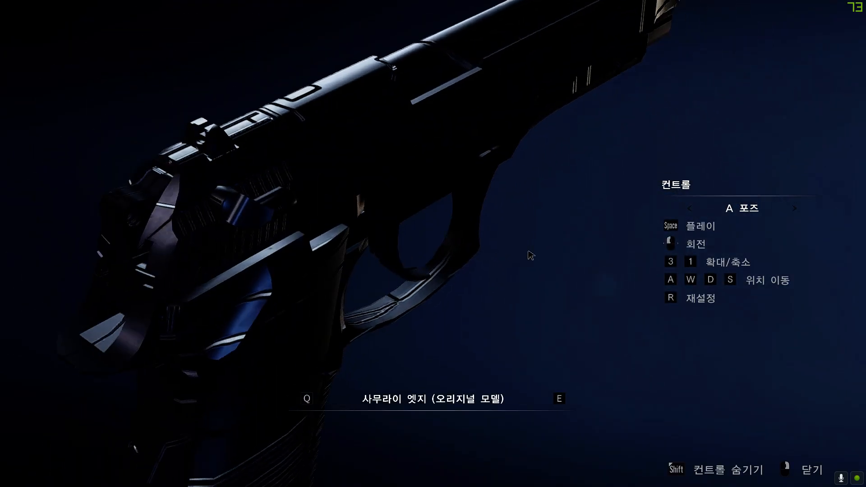
scroll(513, 248, up, 2)
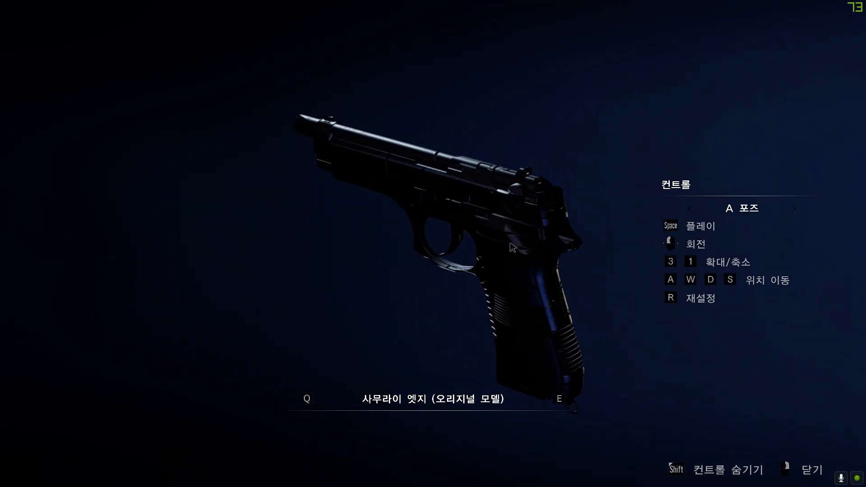
drag(512, 246, 665, 162)
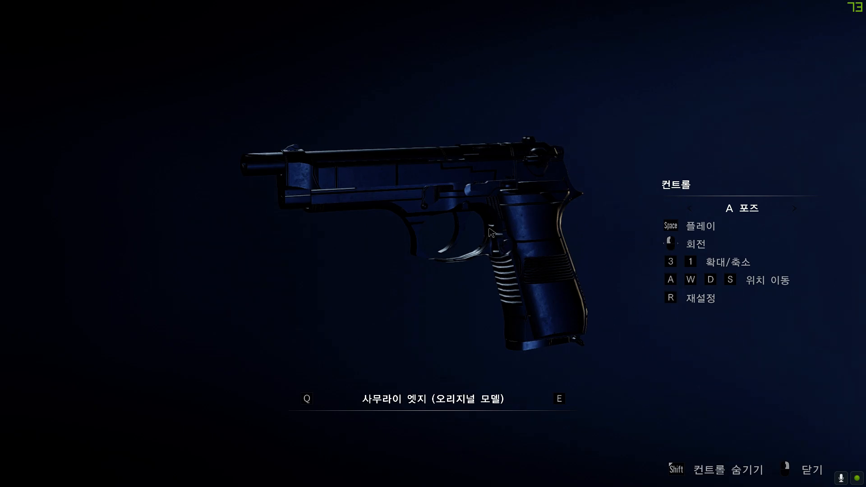
key(r)
drag(456, 178, 605, 226)
right_click(583, 271)
right_click(461, 235)
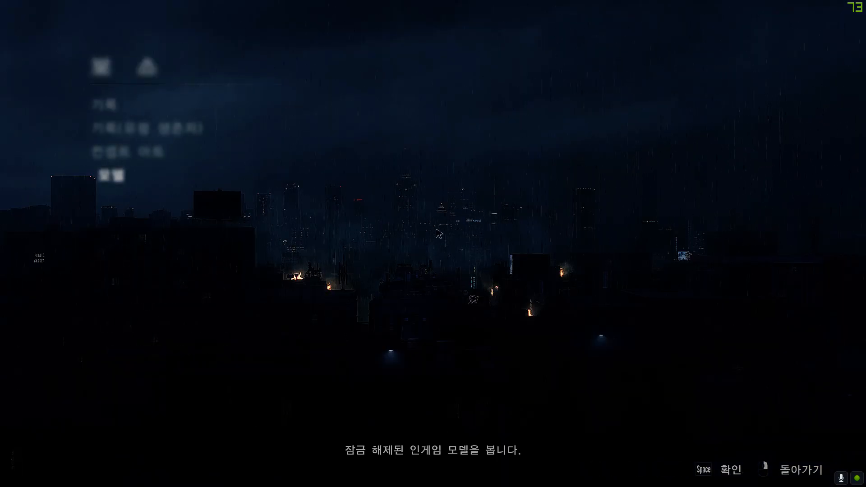
- Load a saved Leon story game set in the police station
click(108, 103)
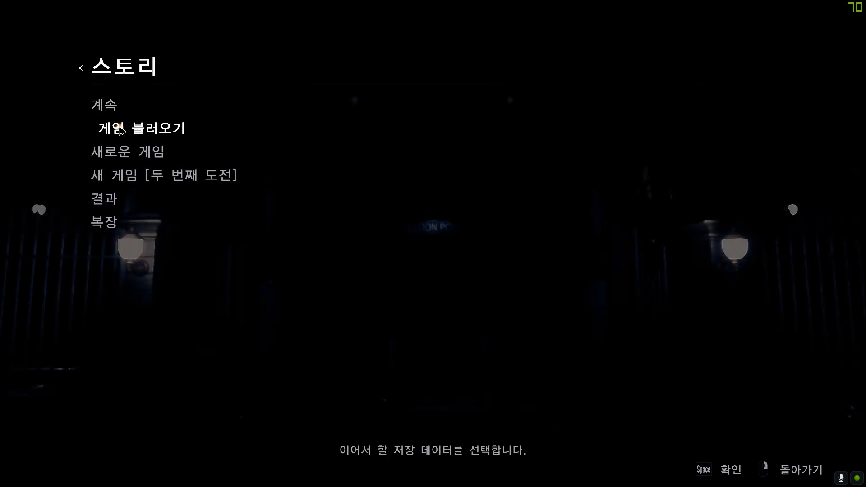
click(121, 131)
scroll(442, 305, down, 1)
scroll(442, 305, up, 4)
scroll(443, 305, down, 3)
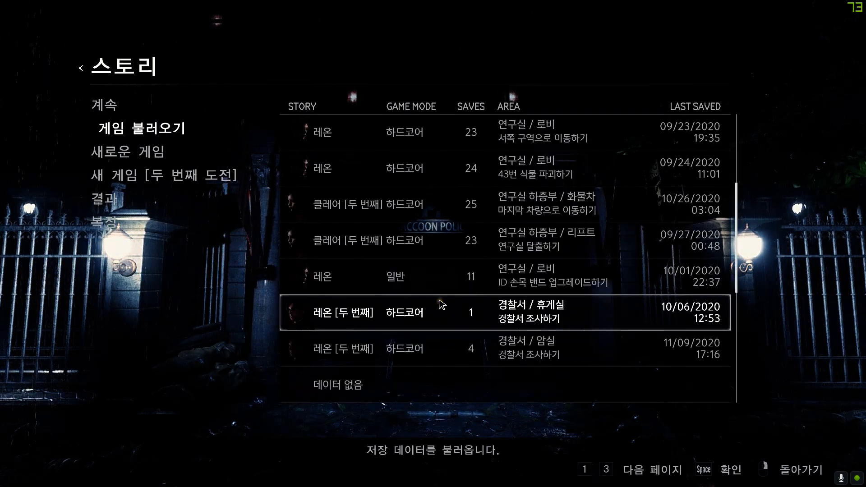
scroll(442, 305, down, 2)
click(439, 315)
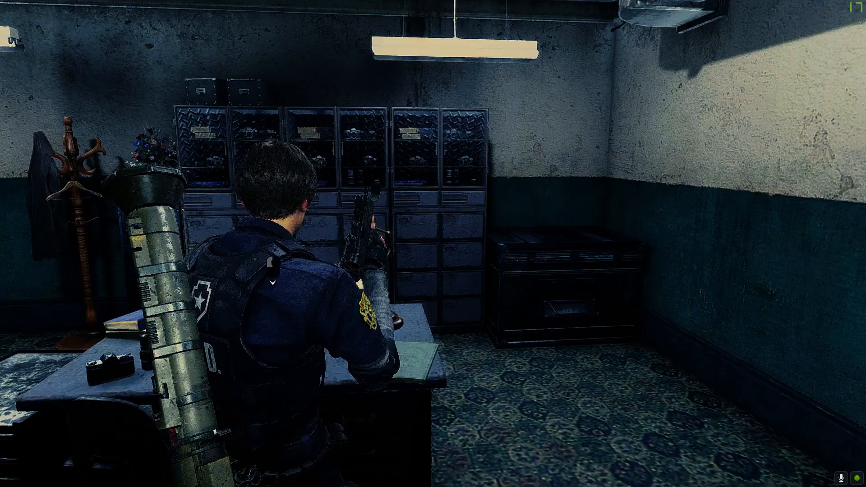
- Open the item box in the room and take out 사무라이 엣지 (오리지널 모델)
key(w)
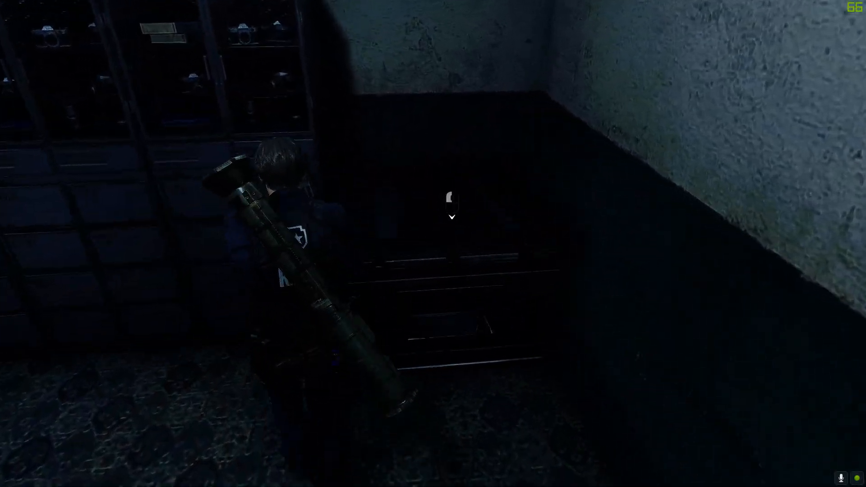
key(f)
scroll(285, 299, down, 2)
scroll(267, 206, up, 2)
scroll(267, 194, down, 2)
scroll(266, 171, up, 2)
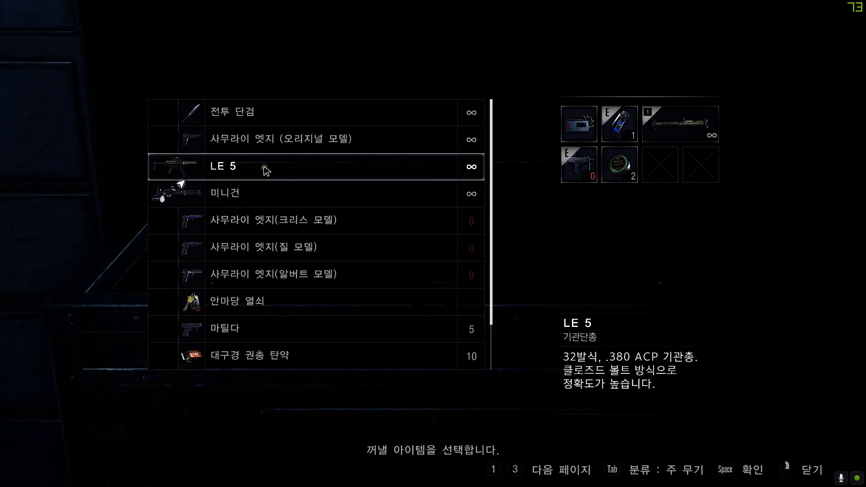
click(253, 142)
click(250, 139)
right_click(250, 139)
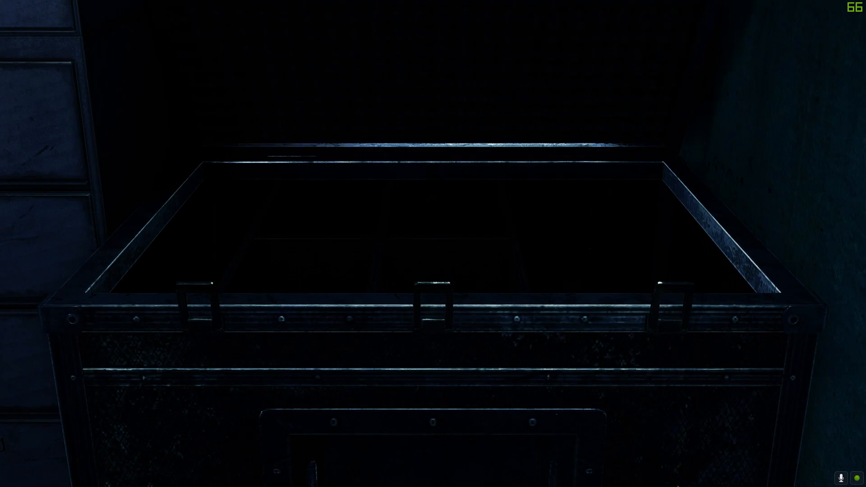
- Test the modded handgun in the game by aiming it and firing several shots across the room
mouse_move(433, 244)
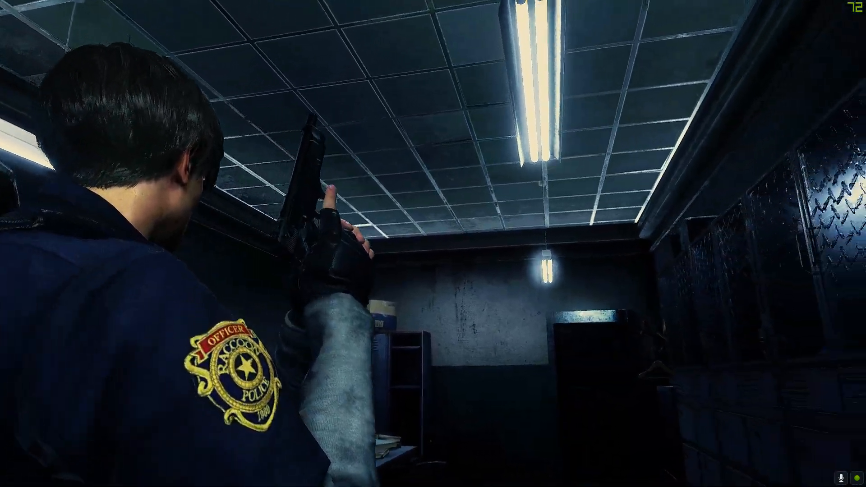
right_click(433, 244)
click(433, 244)
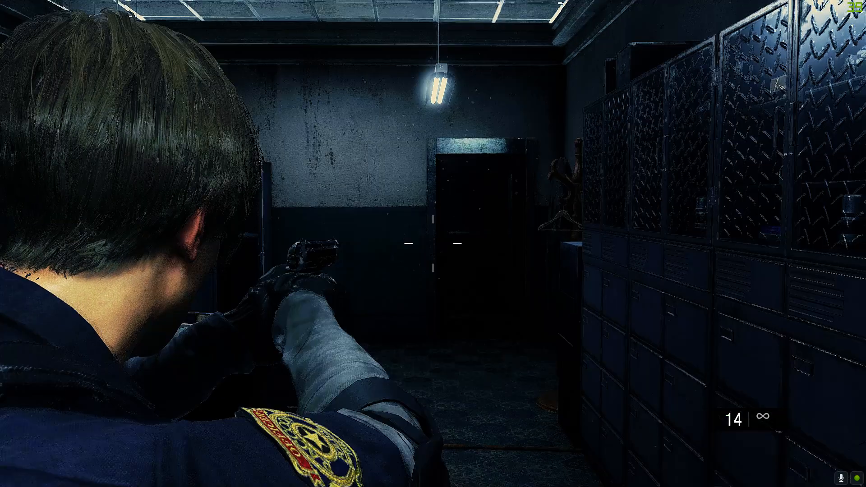
click(433, 244)
click(433, 244)
click(433, 244)
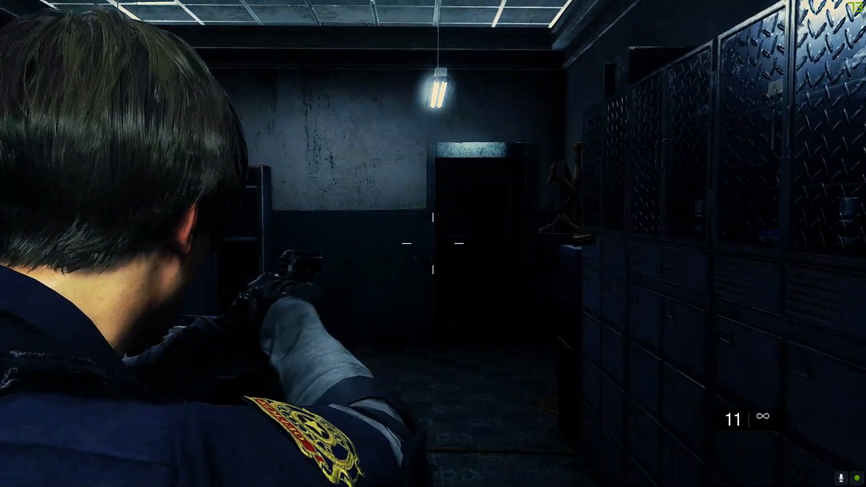
click(433, 243)
click(433, 243)
click(433, 244)
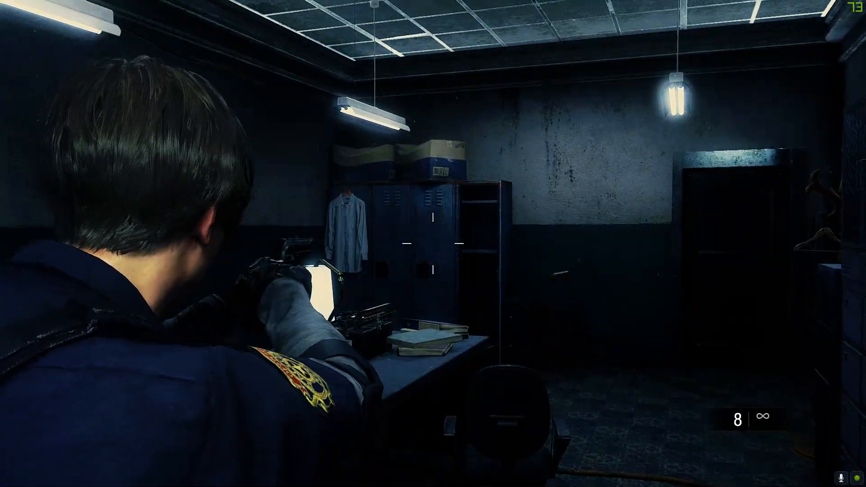
- Examine 사무라이 엣지 (오리지널 모델) from the inventory and rotate it to check its textures
key(w)
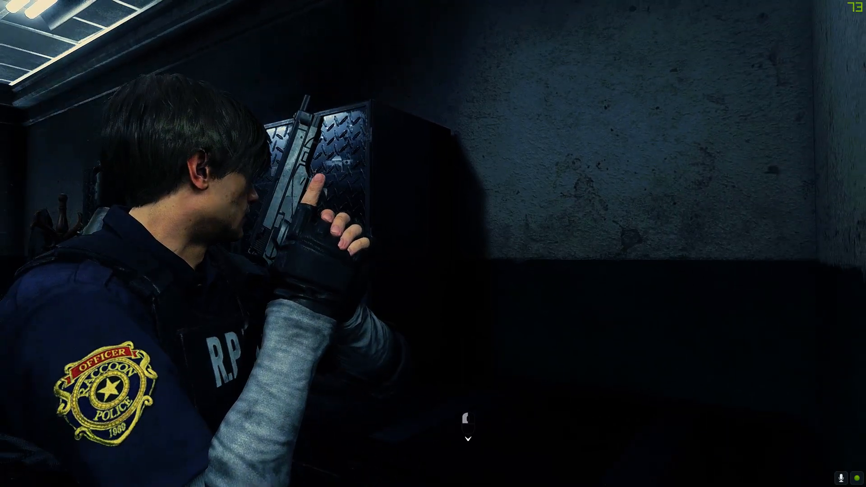
key(Tab)
click(659, 168)
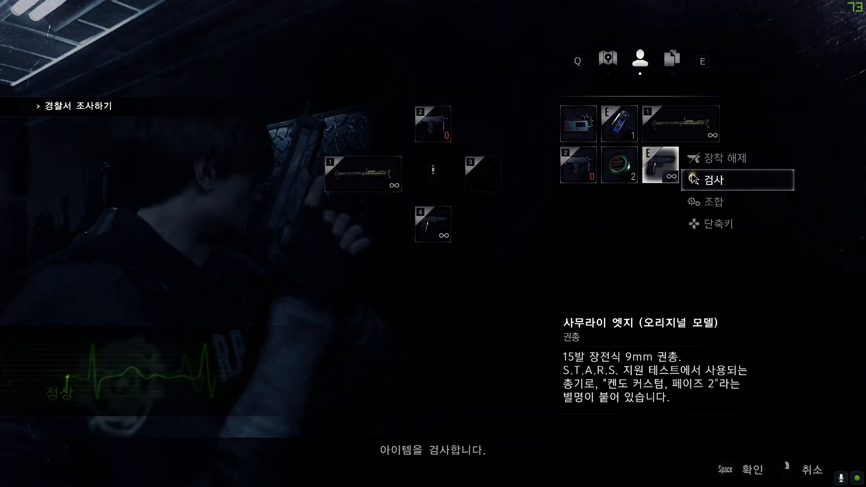
click(683, 180)
drag(558, 193, 638, 100)
drag(443, 297, 453, 271)
drag(552, 246, 525, 194)
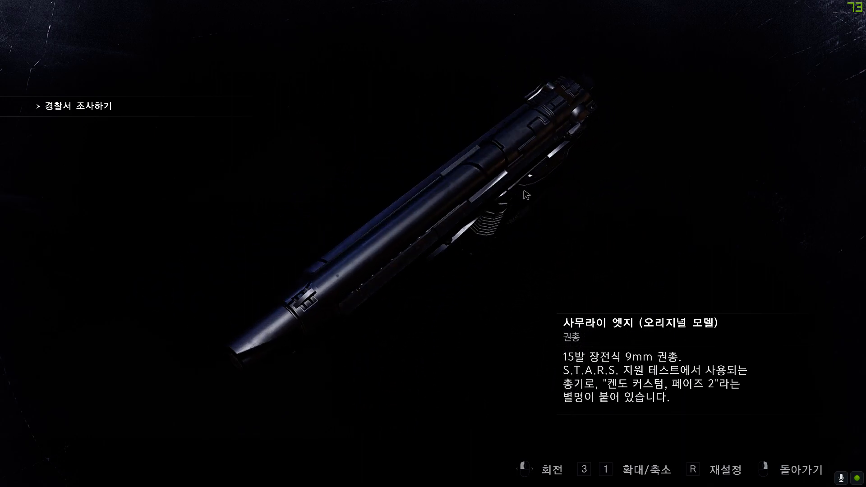
- Quit the current game to the title screen and return to the Windows desktop
right_click(525, 194)
key(Escape)
click(209, 252)
click(433, 266)
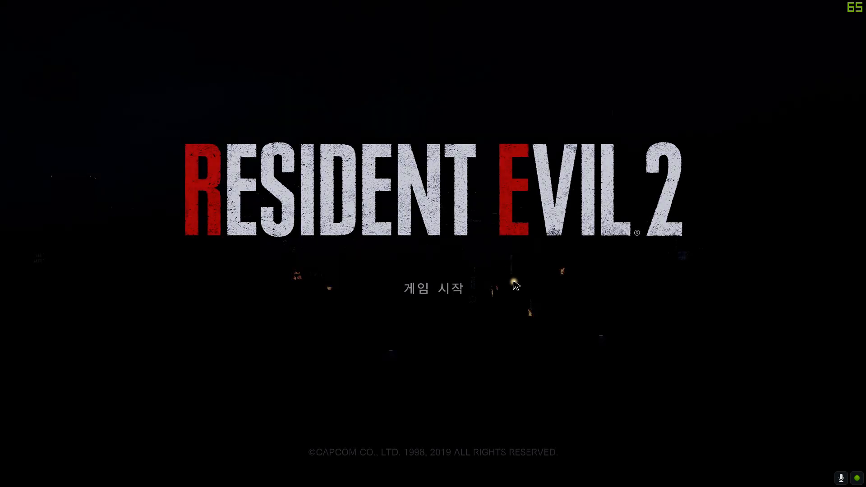
key(alt+Tab)
click(492, 113)
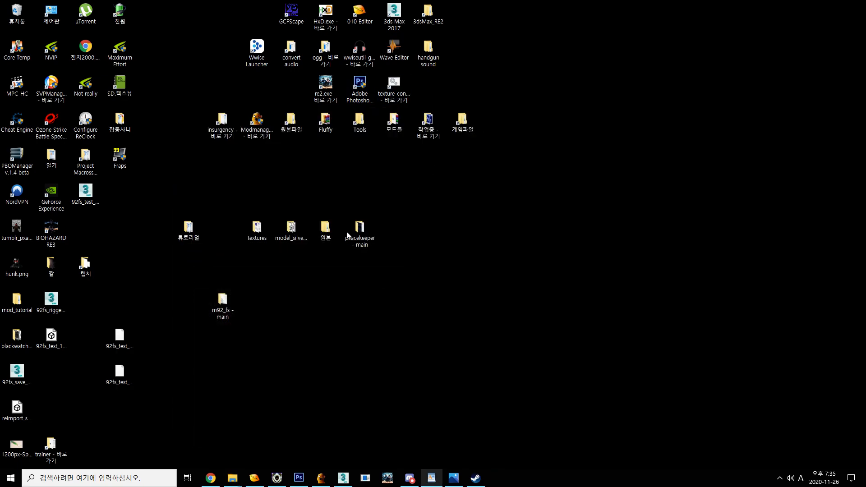
- Open the m92_fs - main folder and go down to natives\x64\sectionroot\character\weapon\wp7000
double_click(220, 318)
double_click(334, 182)
double_click(332, 180)
double_click(331, 181)
double_click(328, 181)
double_click(327, 182)
double_click(326, 180)
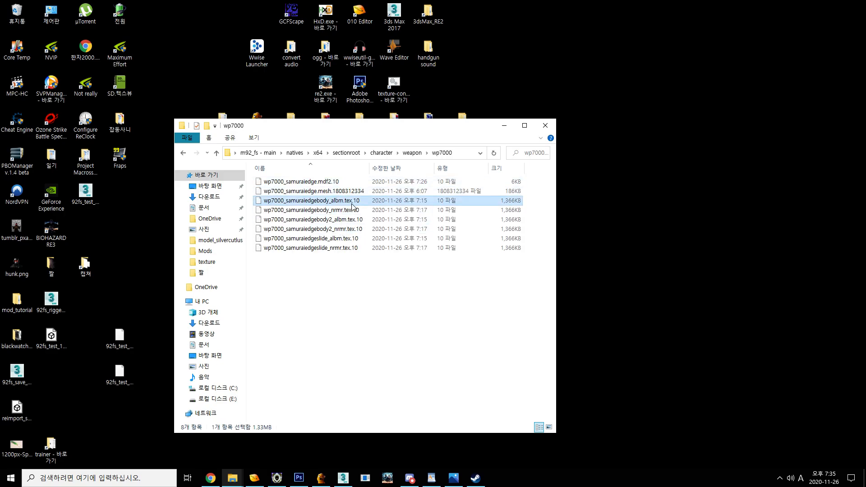
- Convert wp7000_samuraiedgebody_albm.tex.10 to a DDS file with the texture converter on the desktop
click(401, 203)
drag(348, 126, 364, 197)
drag(327, 258, 394, 84)
- Open wp7000_samuraiedgebody_albm.dds in Photoshop with transparency loaded as an alpha channel and display only Alpha 1
double_click(349, 256)
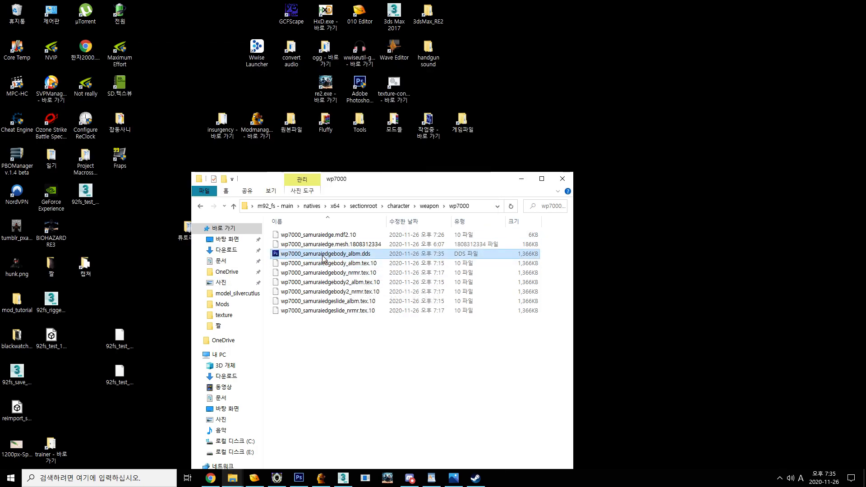
click(345, 303)
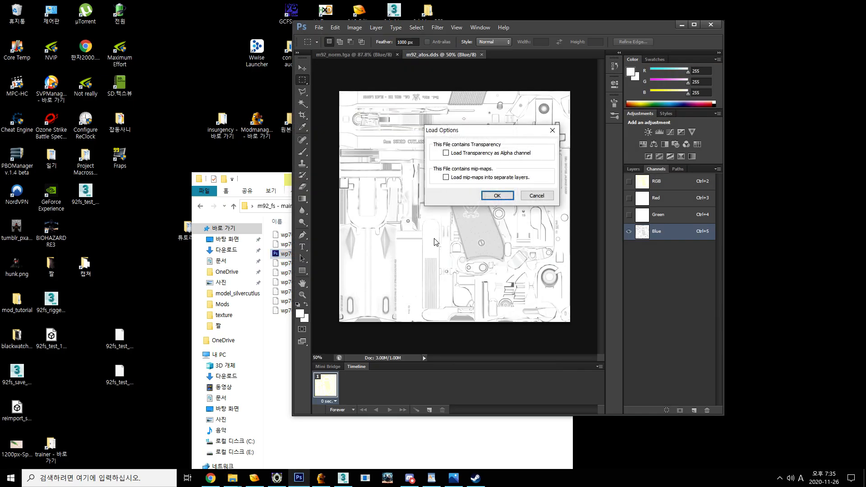
click(489, 153)
click(491, 196)
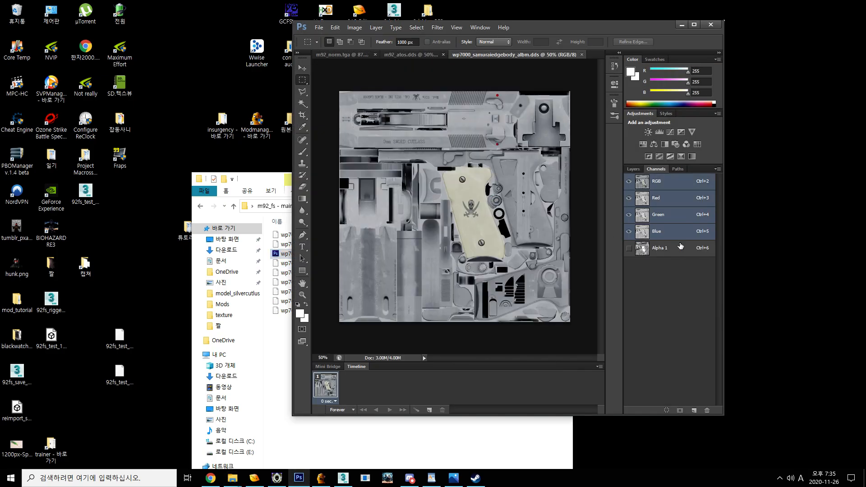
click(680, 247)
drag(568, 29, 679, 41)
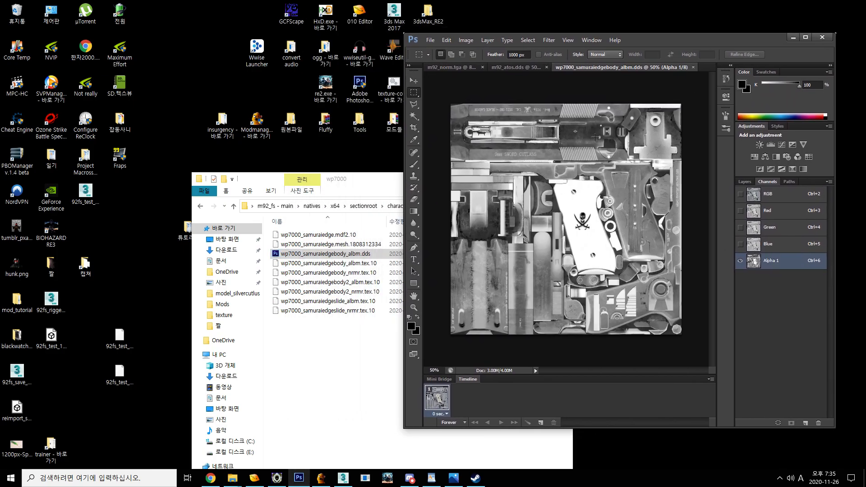
- Convert wp7000_samuraiedgebody2_albm.tex.10 to a DDS file with the texture converter on the desktop
click(336, 263)
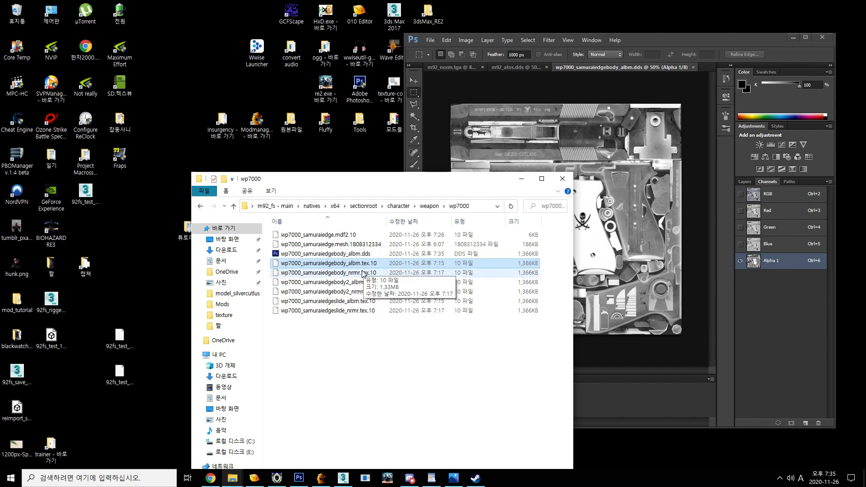
click(377, 283)
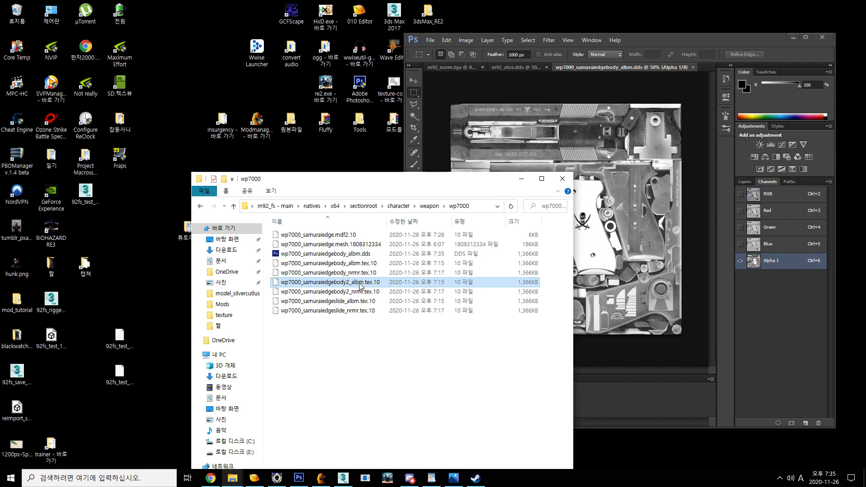
drag(366, 283, 394, 87)
- Close wp7000_samuraiedgebody_albm.dds in Photoshop and briefly view wp7000_samuraiedgebody2_albm.dds with transparency loaded as an alpha channel
drag(689, 68, 655, 68)
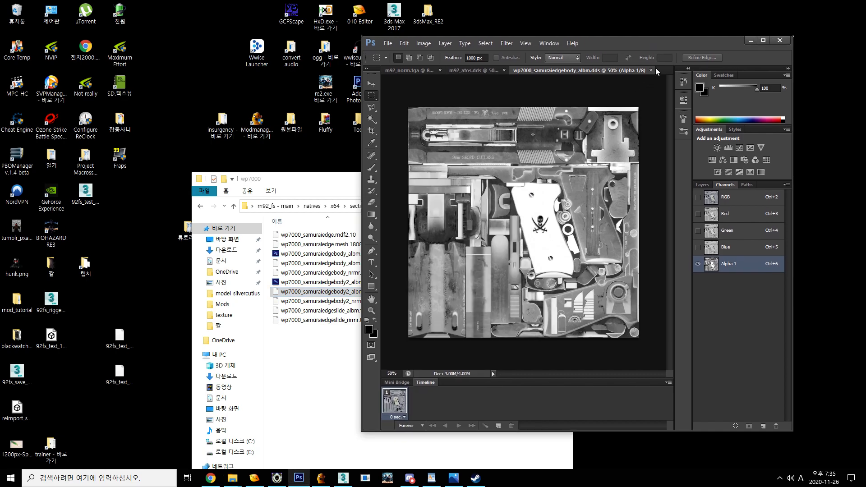
click(651, 70)
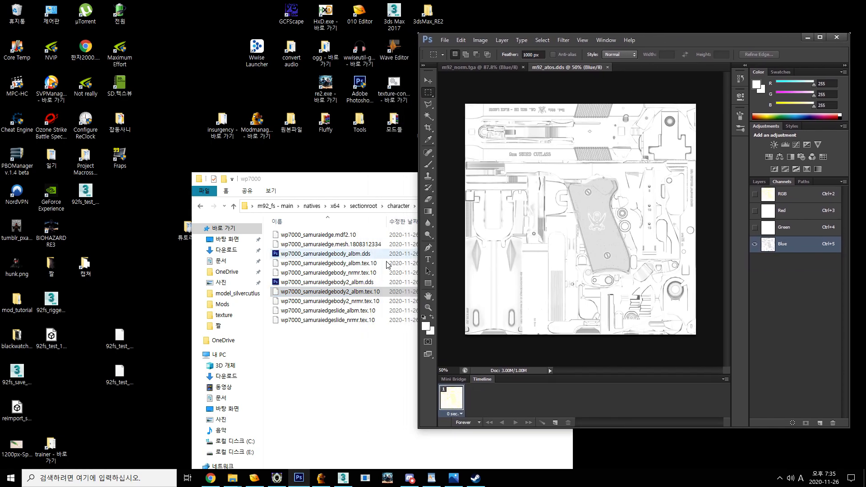
double_click(395, 263)
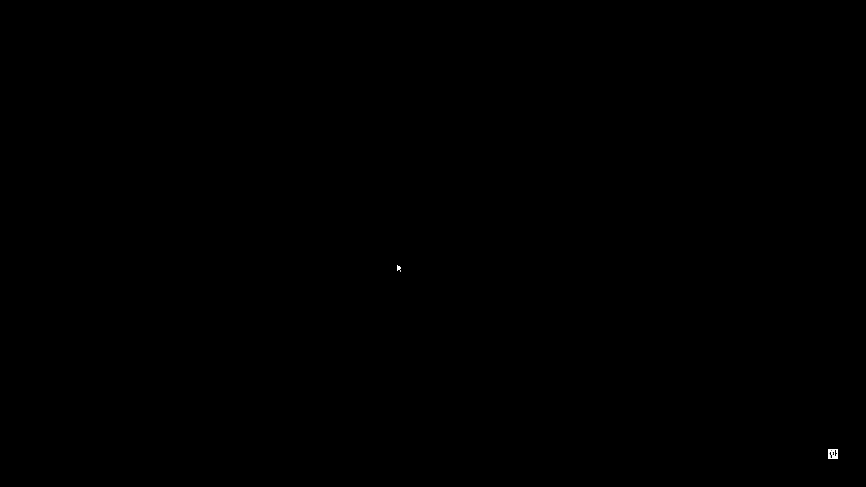
click(386, 300)
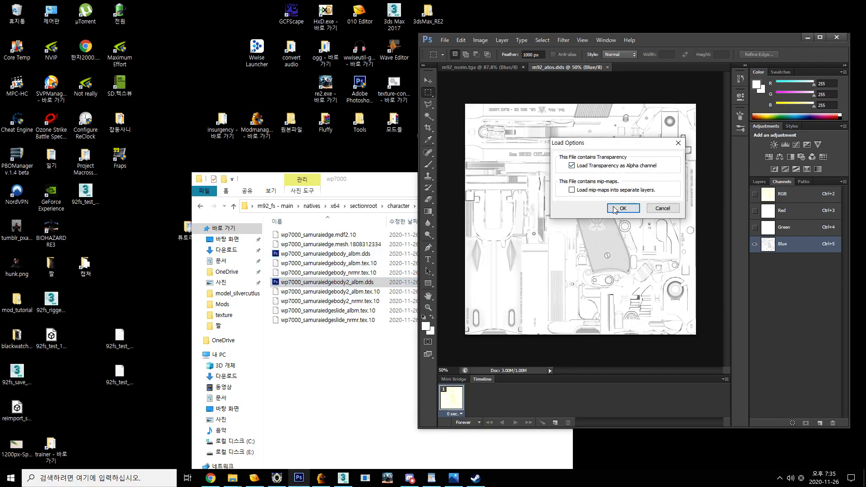
click(615, 210)
click(708, 67)
drag(697, 45, 668, 46)
- Select the two albm DDS files in wp7000, clear the selection and go up to the weapon folder
click(341, 268)
click(337, 254)
ctrl+click(334, 283)
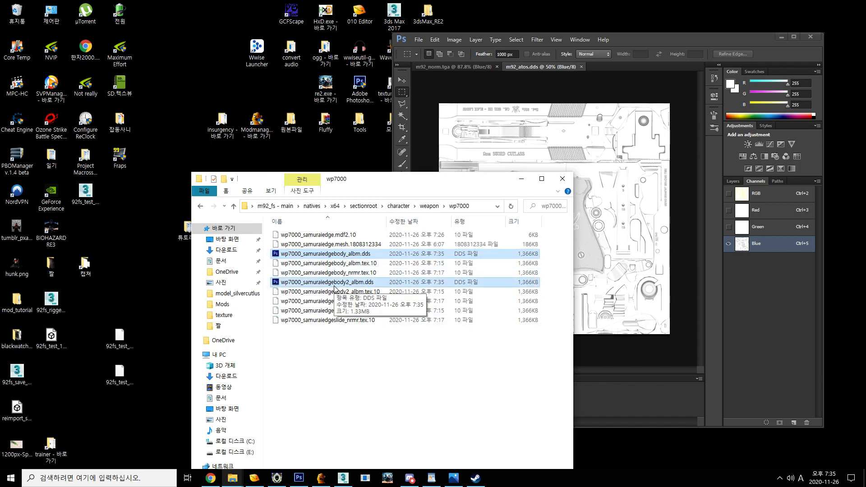
click(363, 374)
key(BackSpace)
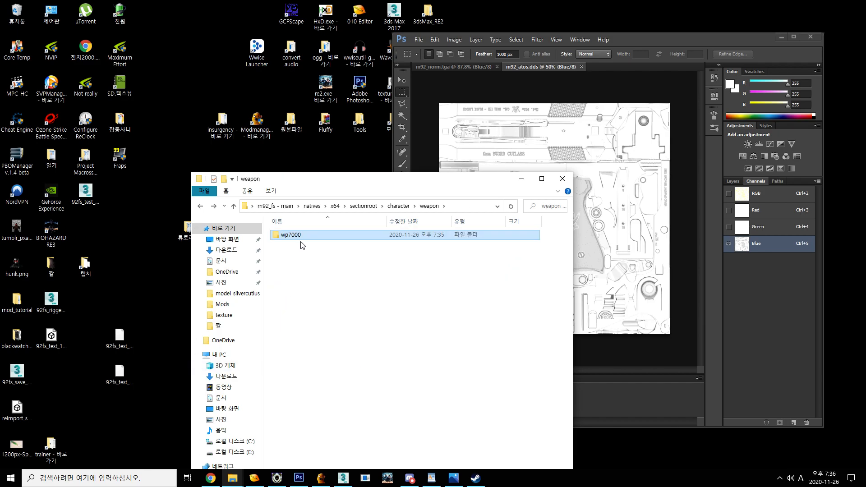
- Open the original files folder (원본파일) from the desktop, look into its sectionroot and streaming folders, and close it
drag(356, 179, 289, 135)
click(289, 119)
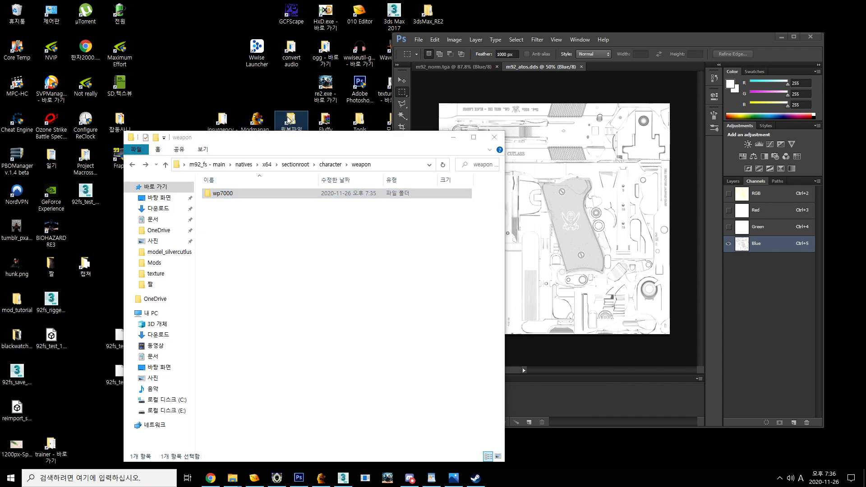
double_click(289, 119)
double_click(256, 63)
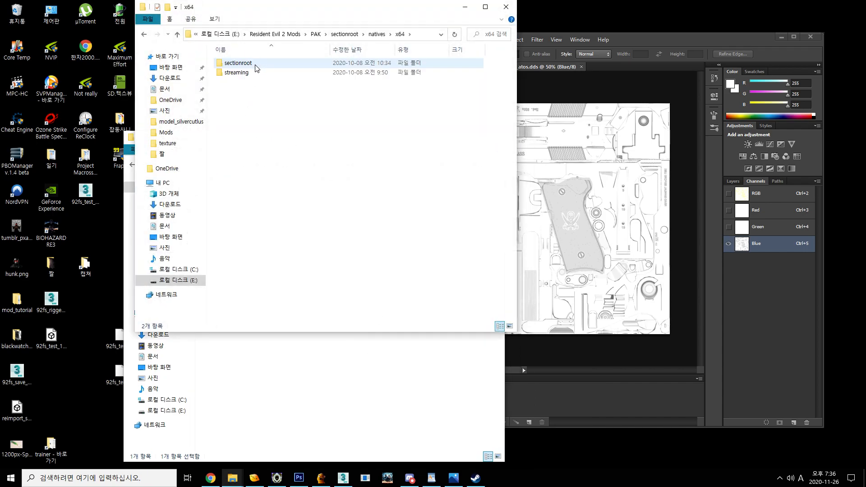
double_click(255, 65)
key(BackSpace)
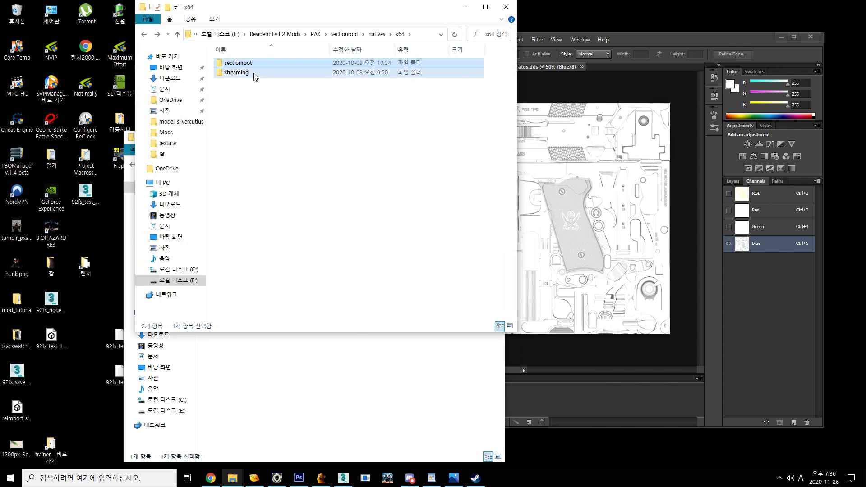
double_click(255, 74)
click(506, 6)
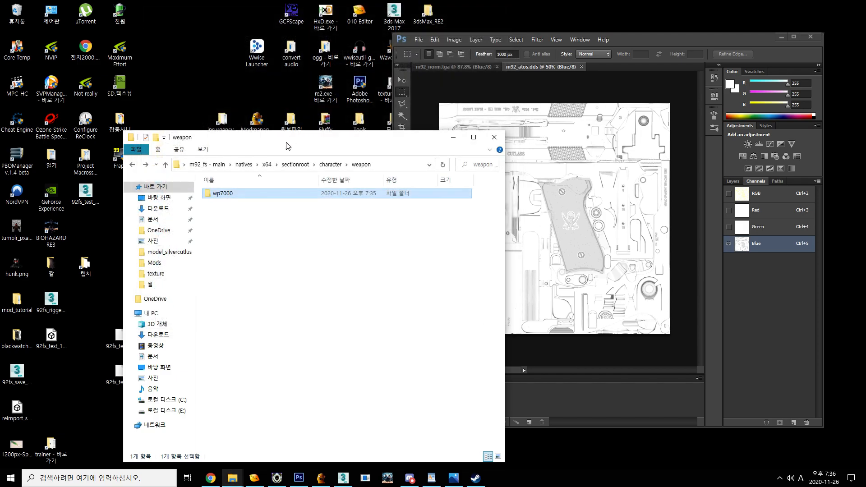
drag(286, 144, 494, 147)
- Show the PAK\natives\x64\systems\rendering folder window and reopen wp7000 in the mod's weapon folder
mouse_move(246, 484)
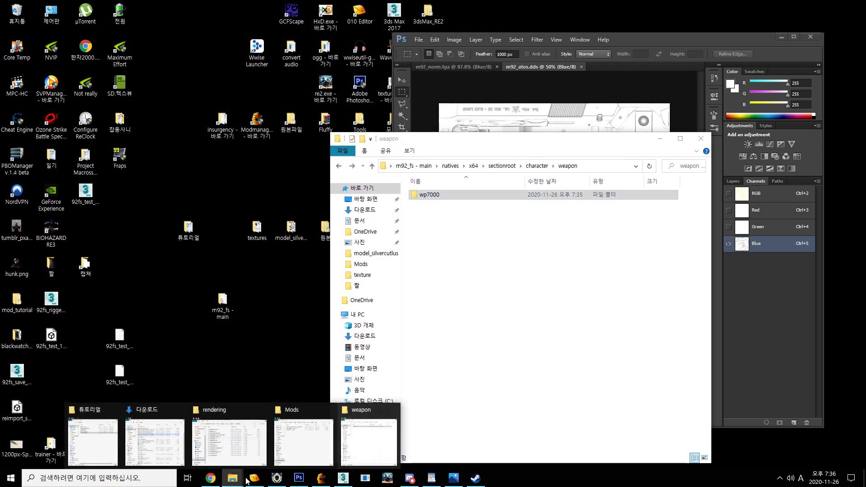
click(197, 448)
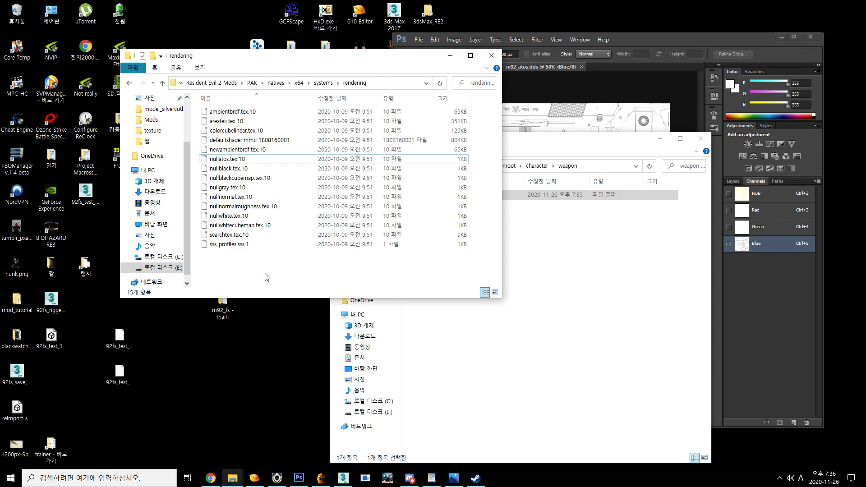
mouse_move(237, 481)
click(370, 443)
double_click(439, 196)
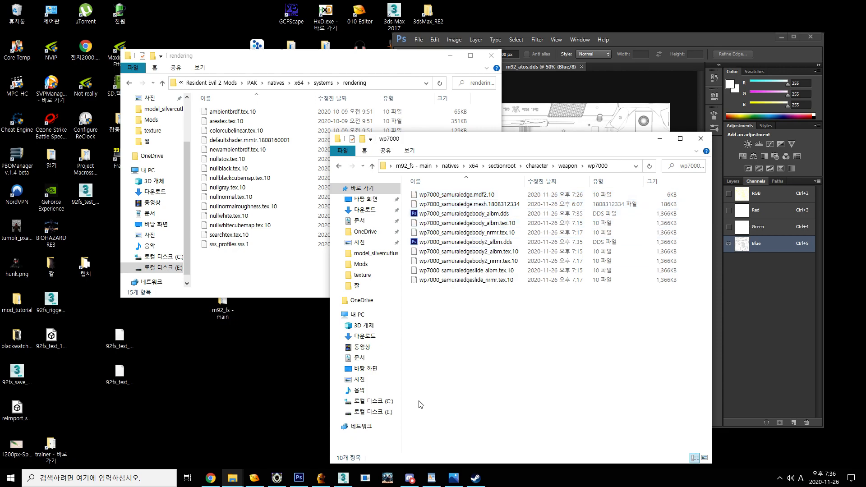
- Switch to Discord, open Modding Haven's general-chat in a maximized window and write the message "why the fuck not workl lolll"
click(411, 480)
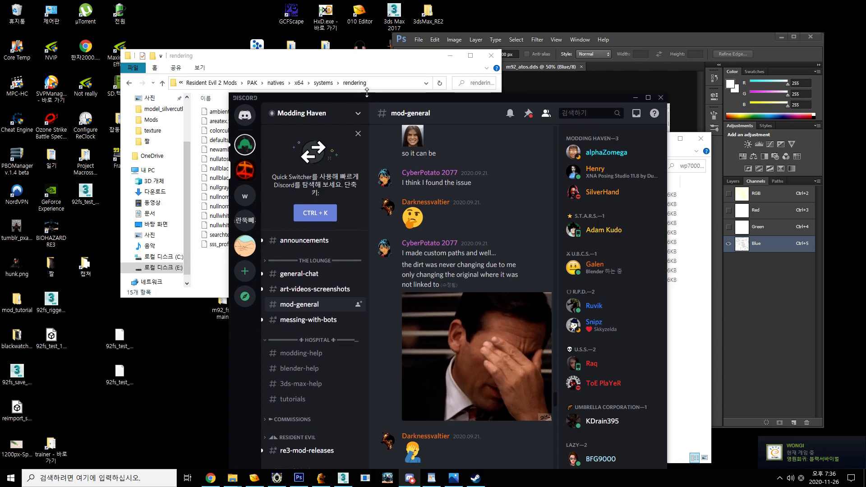
drag(367, 93, 367, 15)
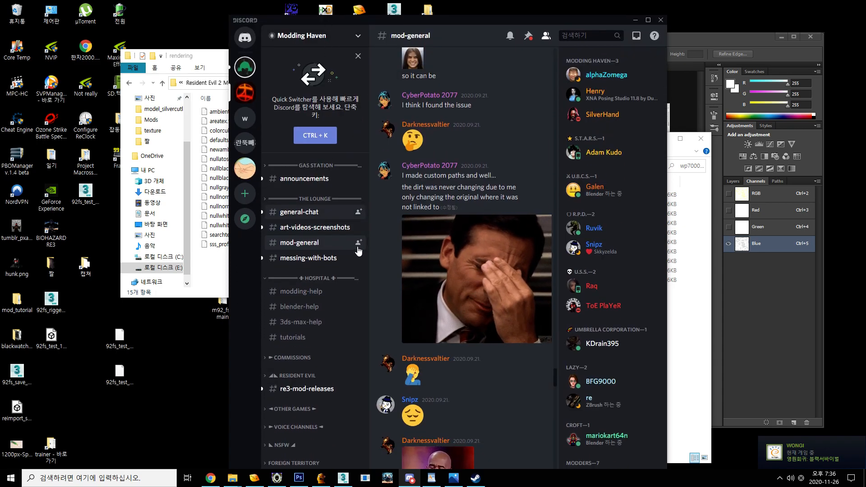
click(299, 211)
double_click(469, 21)
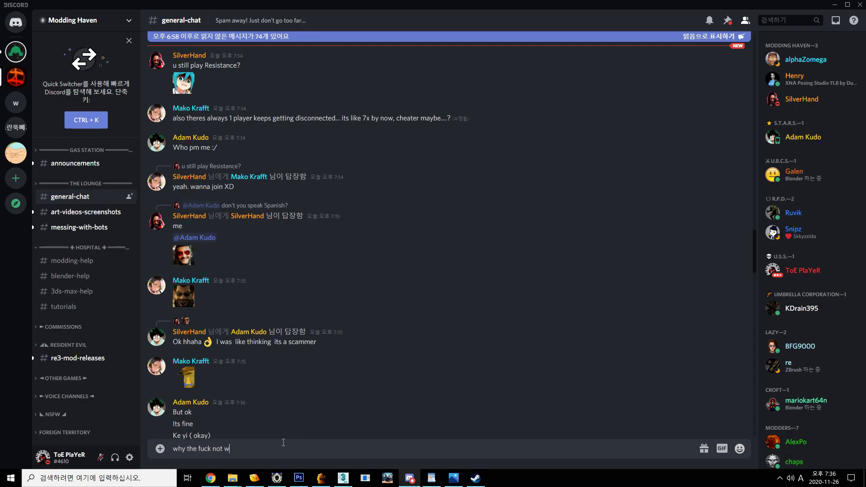
text(orkl lolll)
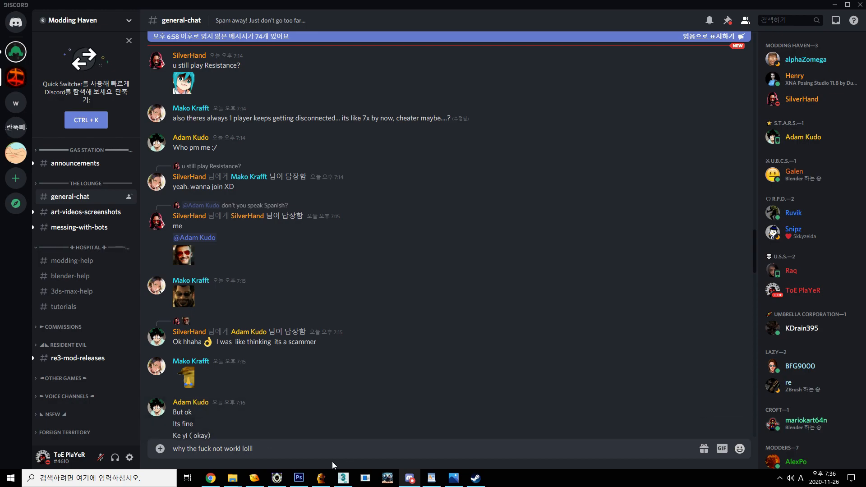
- Clear the chat and Photoshop windows off the desktop and place the rendering and wp7000 folder windows apart
click(834, 5)
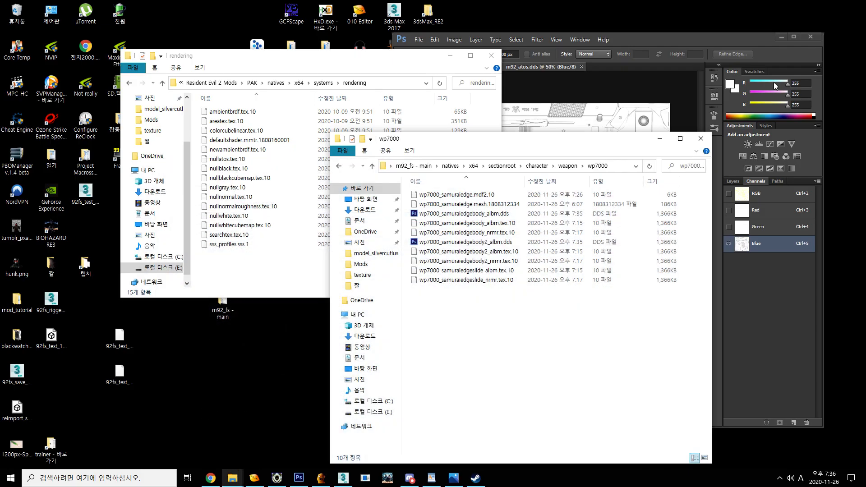
drag(468, 140, 275, 108)
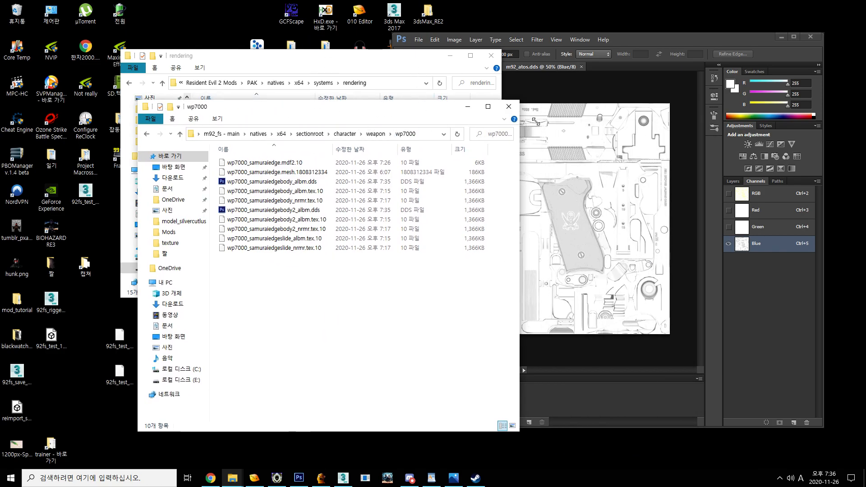
drag(426, 112, 341, 108)
click(607, 393)
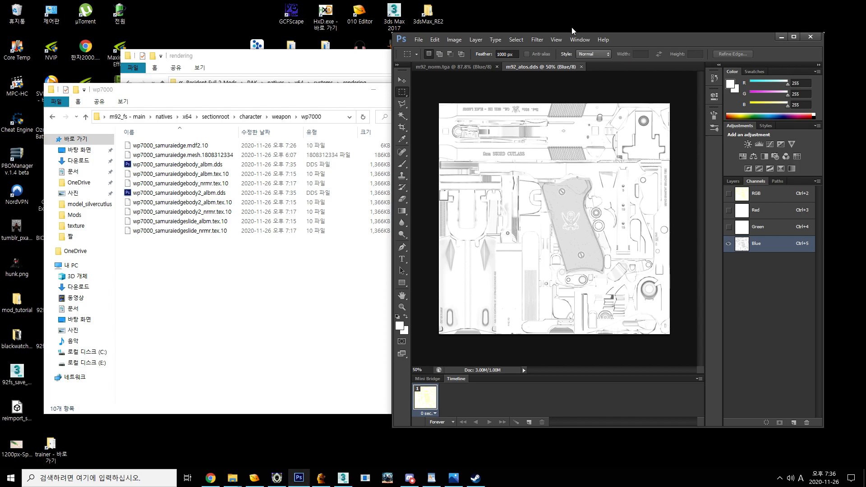
click(781, 37)
drag(287, 92, 657, 117)
drag(309, 65, 167, 59)
drag(219, 53, 322, 73)
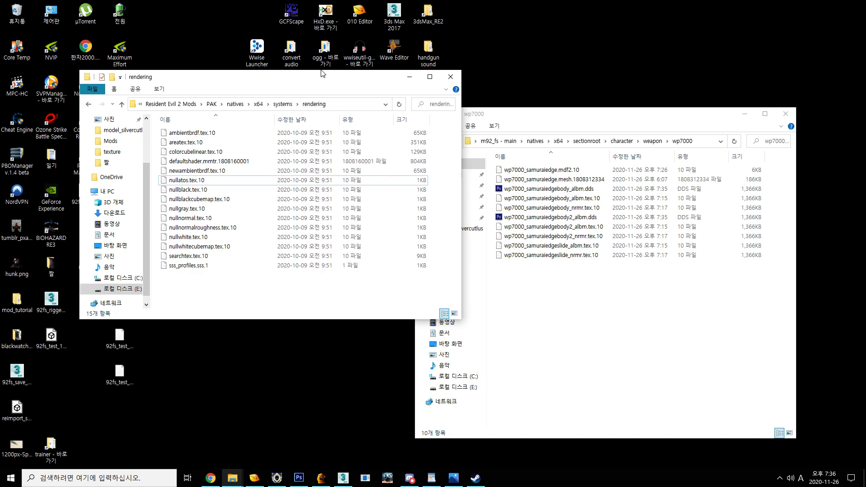
- Switch to 010 Editor and collapse the material entries under Textures in the wp7000_samuraiedge.mdf2.10 template results
click(255, 479)
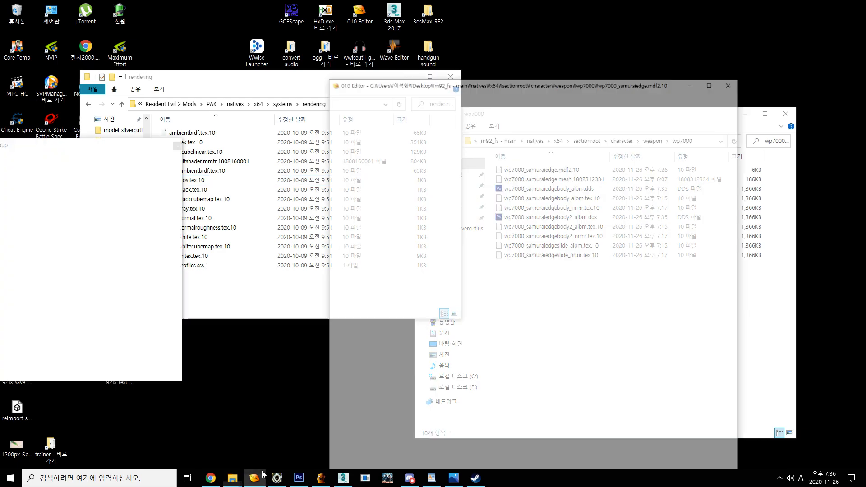
drag(82, 146, 177, 106)
click(440, 298)
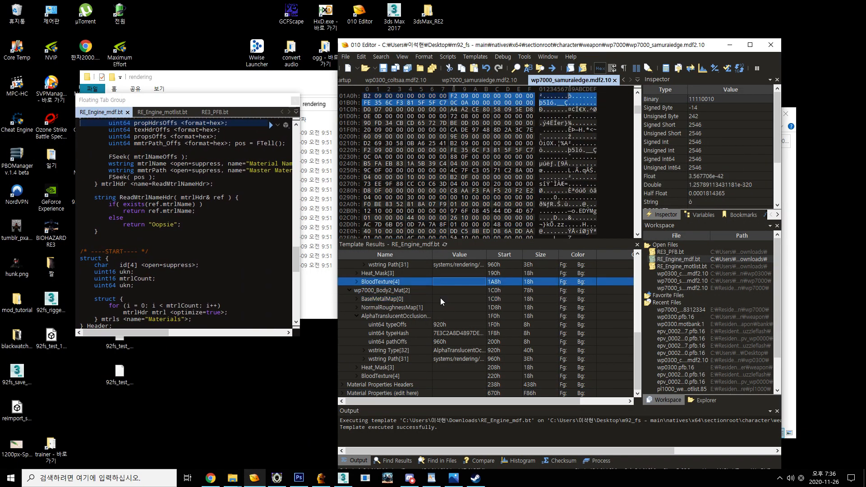
click(434, 324)
click(404, 307)
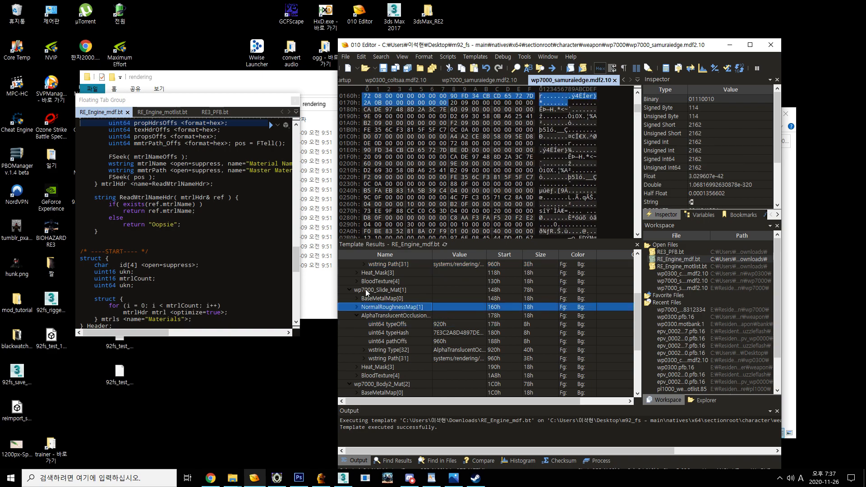
click(350, 291)
click(350, 299)
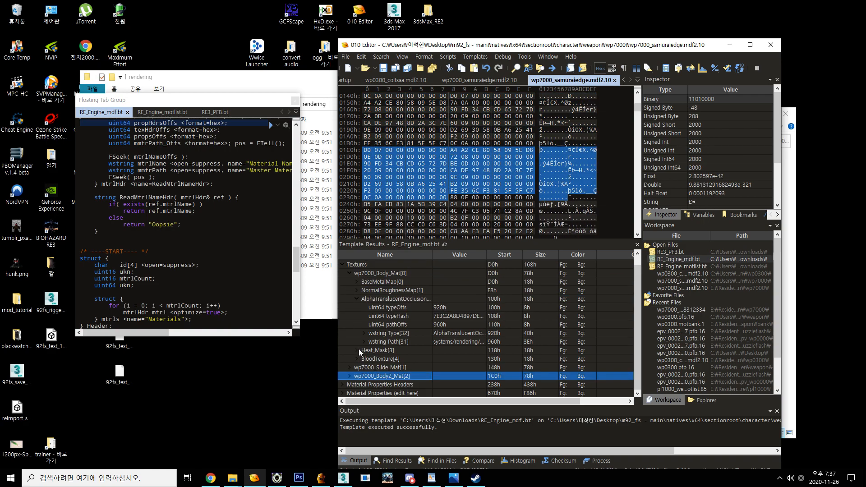
click(357, 307)
click(349, 274)
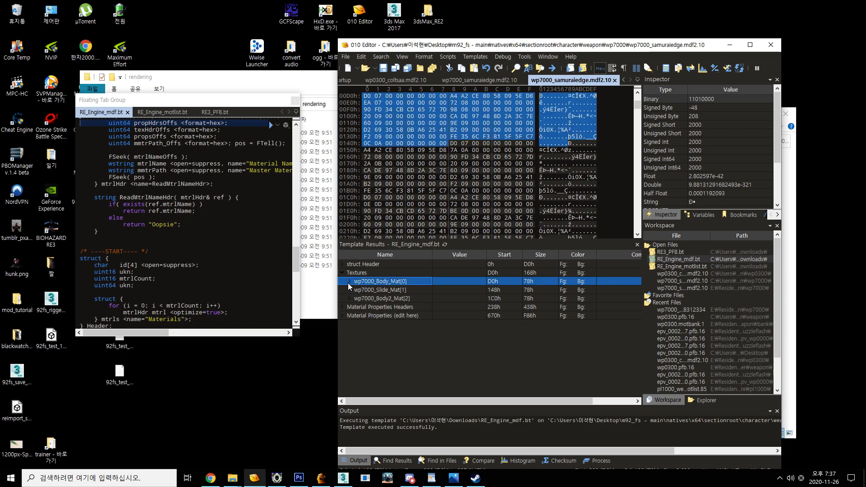
- Expand wp7000_Body_Mat[0] and go through its texture map entries
click(347, 281)
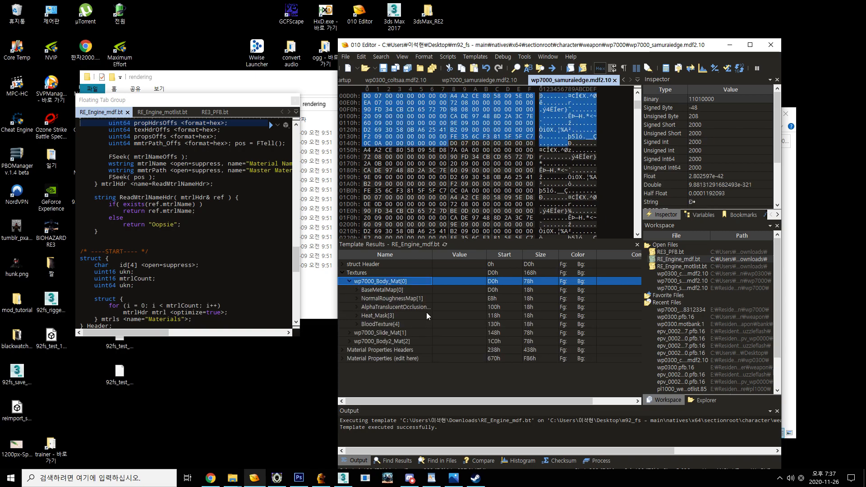
click(413, 309)
click(406, 325)
click(393, 316)
click(394, 308)
click(395, 291)
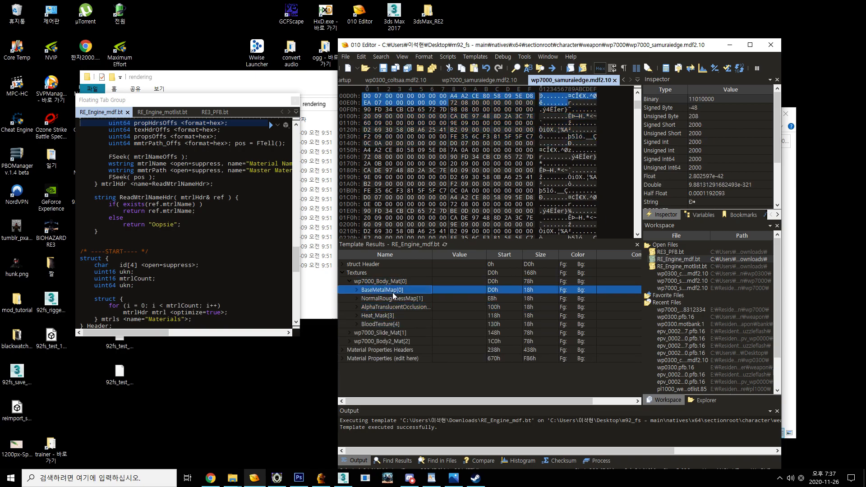
- Inspect the texture path strings of BaseMetalMap[0] and NormalRoughnessMap[1] in the body material
click(357, 291)
click(445, 334)
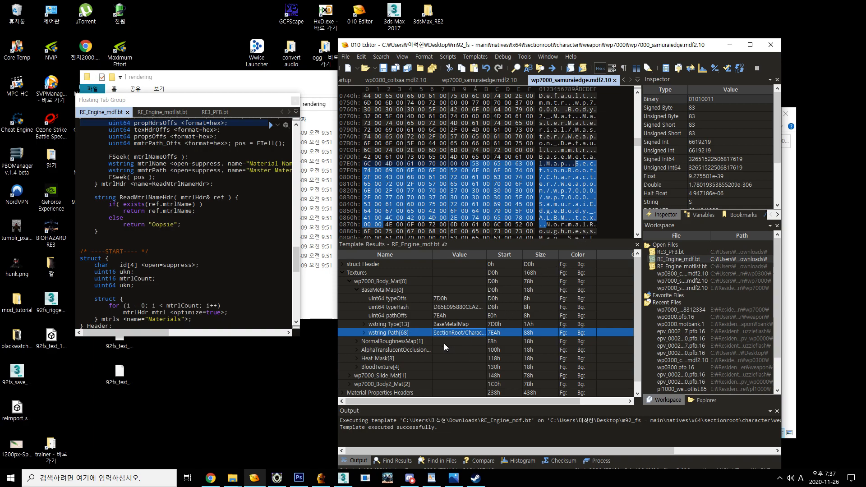
double_click(356, 342)
click(446, 385)
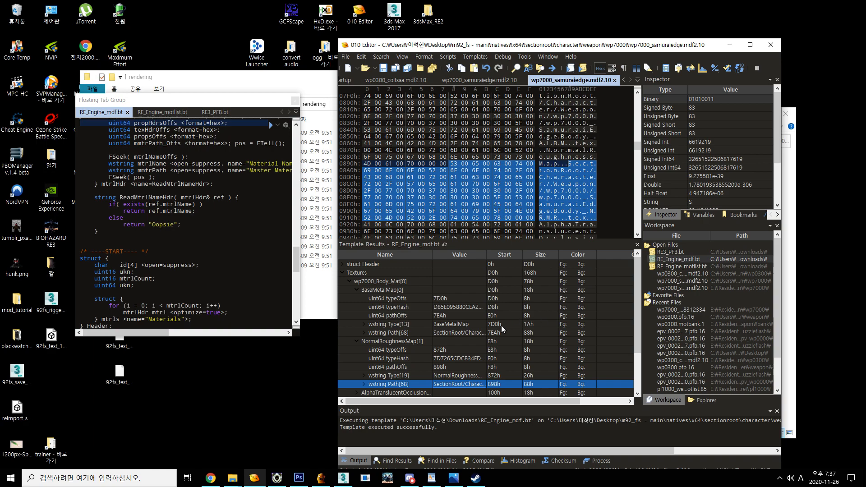
key(Down)
key(Down)
key(Down)
key(Down)
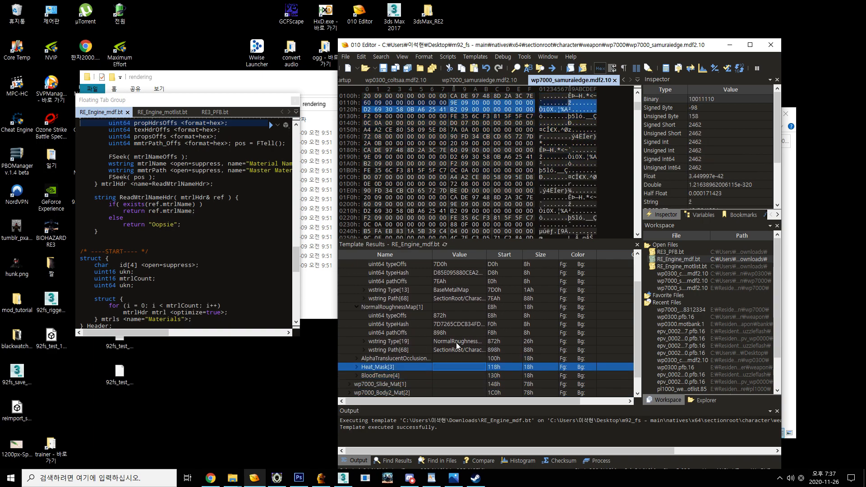
click(459, 350)
- Move the 010 Editor windows aside and minimize the game's rendering folder window to uncover the desktop
drag(517, 52, 582, 58)
click(326, 303)
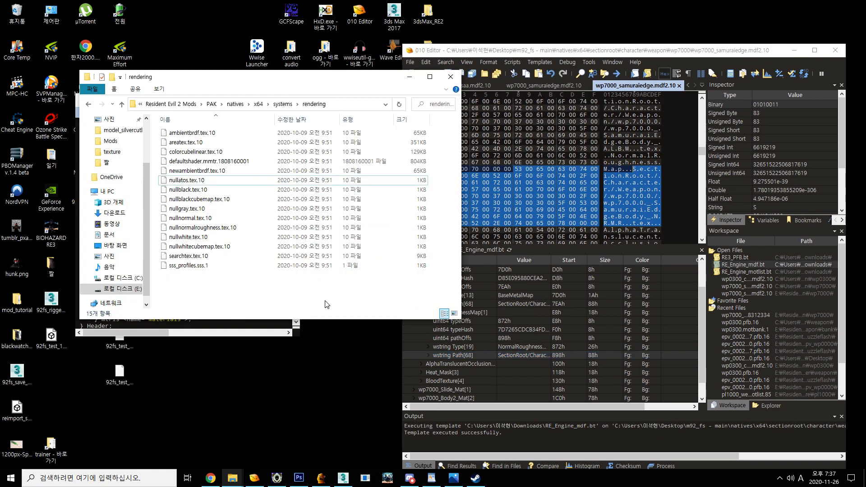
click(89, 105)
click(409, 76)
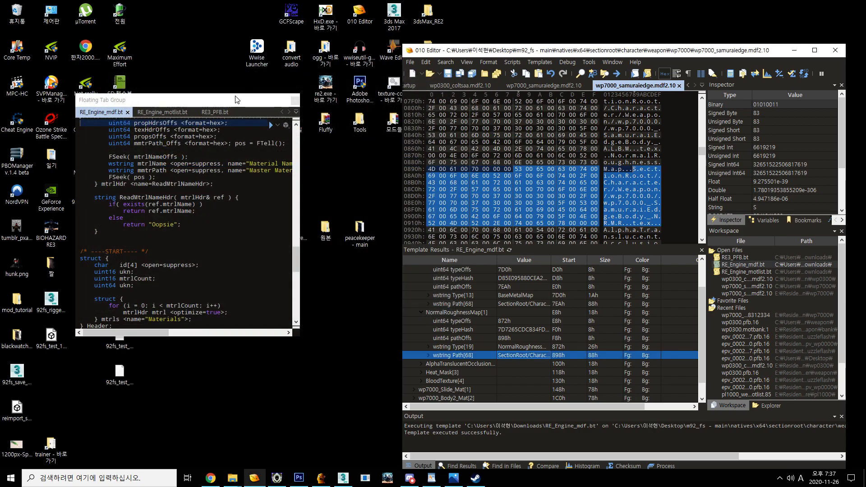
drag(163, 90, 505, 130)
- Open the m92_fs - main mod folder down to natives/x64/sectionroot/character/weapon/wp7000
double_click(226, 310)
double_click(218, 136)
double_click(213, 137)
double_click(214, 136)
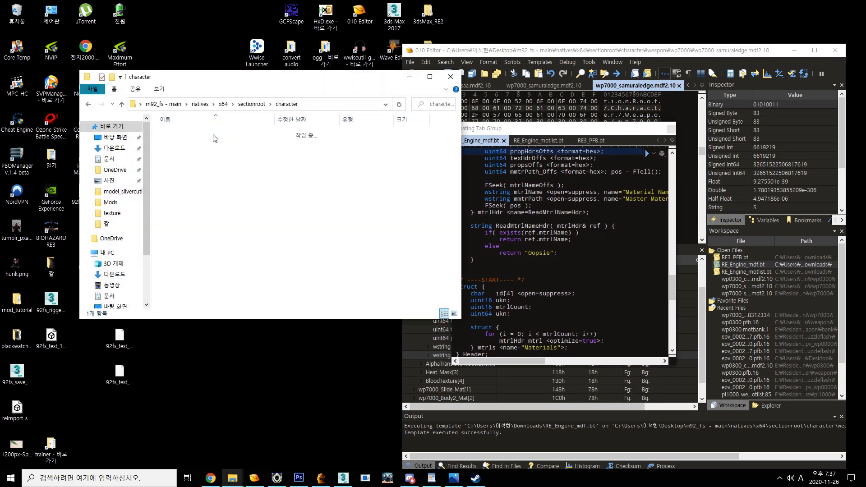
double_click(214, 135)
double_click(214, 136)
click(213, 136)
double_click(214, 135)
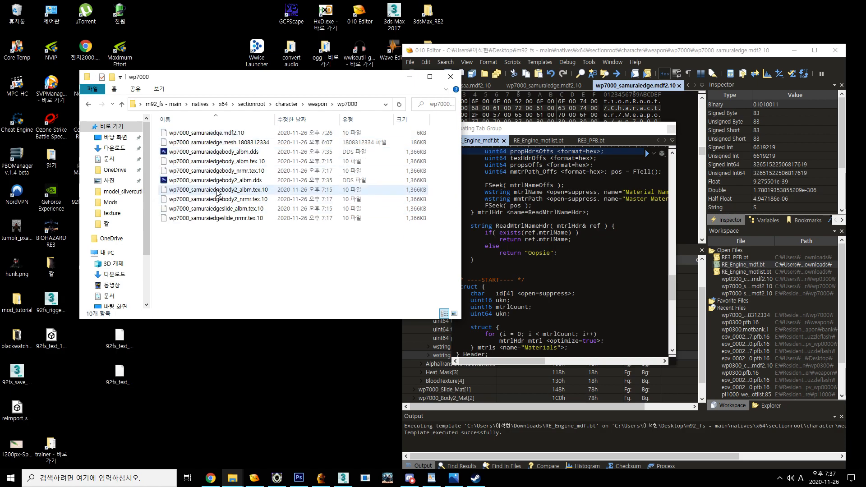
- Delete wp7000_samuraiedgebody_albm.dds and wp7000_samuraiedgebody2_albm.dds from the mod's wp7000 folder
click(219, 180)
ctrl+click(202, 154)
key(Delete)
- Open the extracted game files' streaming/sectionroot/character/weapon/wp7000 folder above the mod's wp7000 folder window
drag(236, 75, 323, 262)
double_click(291, 120)
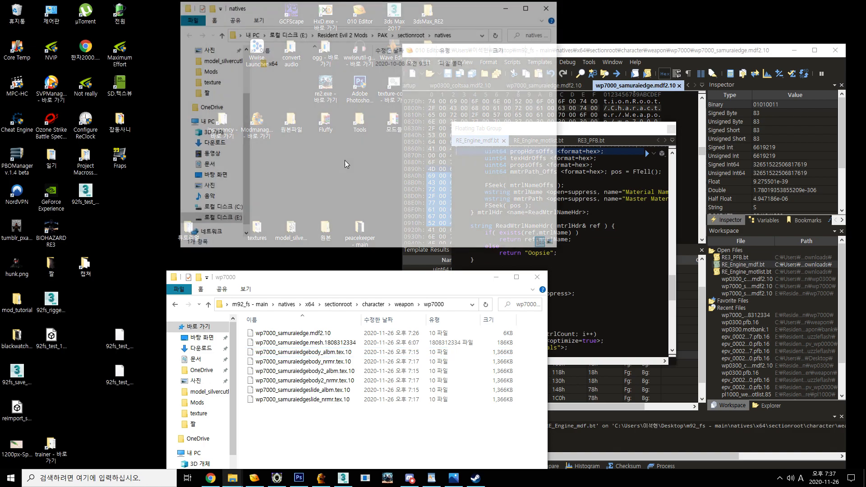
double_click(288, 74)
key(alt+Left)
double_click(299, 74)
double_click(299, 64)
double_click(299, 63)
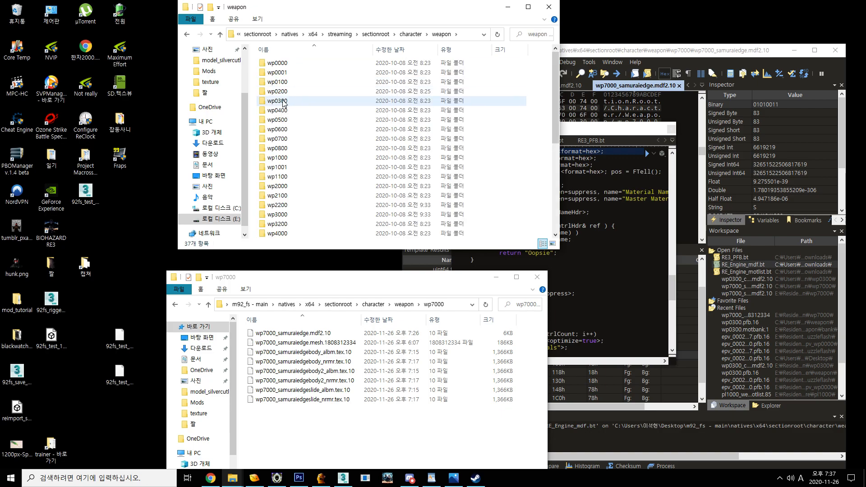
scroll(289, 155, down, 3)
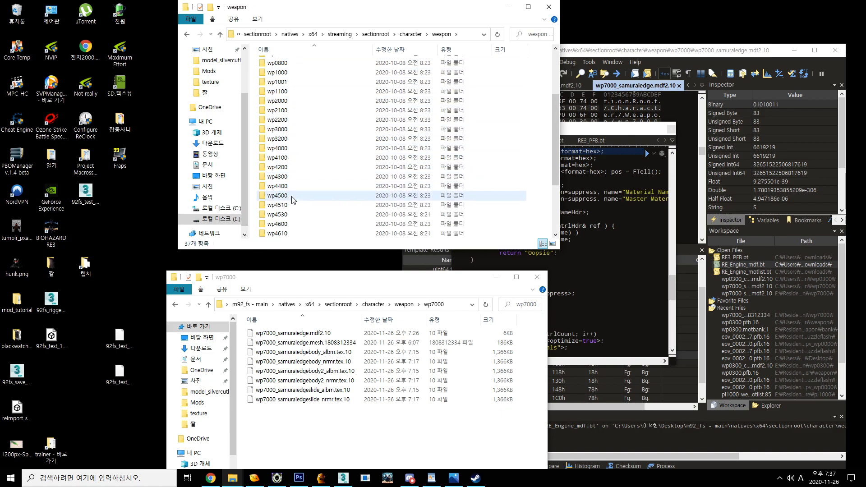
double_click(293, 208)
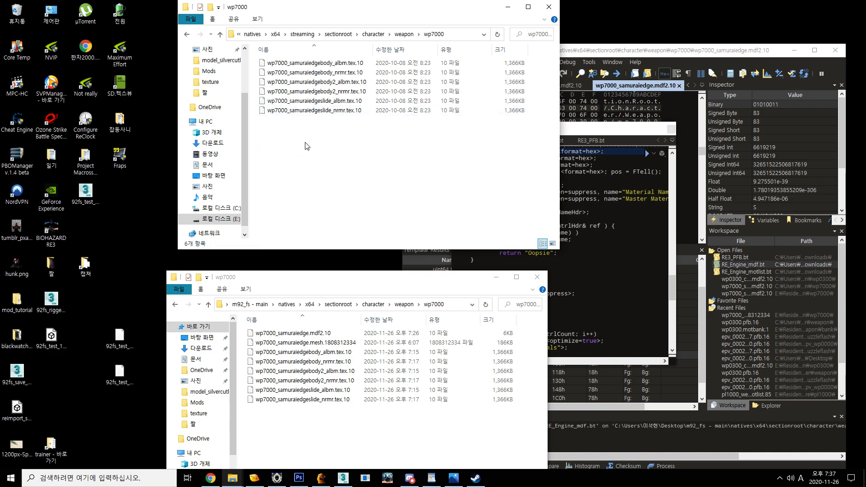
- Compare the texture files in the game's streaming wp7000 folder with those in the mod's wp7000 folder
drag(306, 145, 363, 45)
drag(342, 82, 437, 145)
click(437, 145)
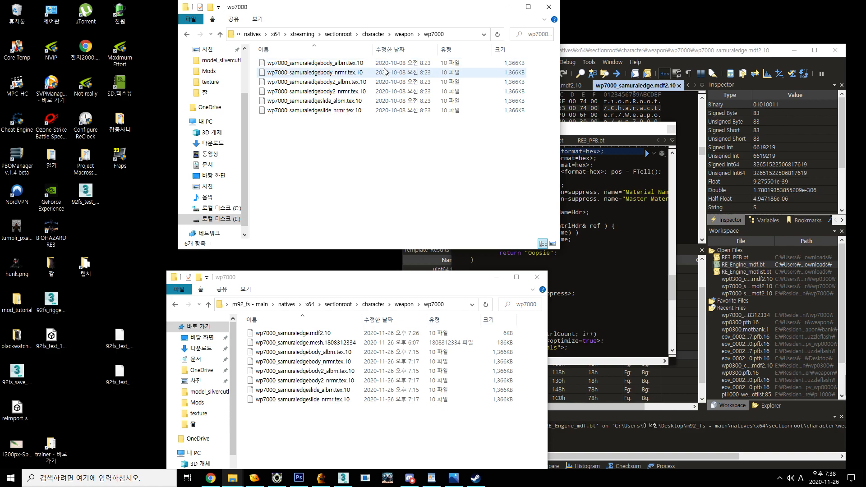
drag(330, 153, 417, 84)
click(408, 152)
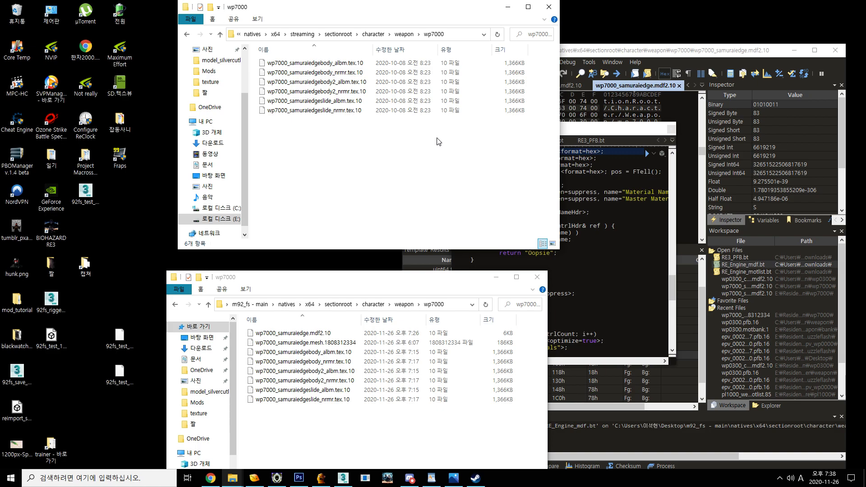
click(336, 420)
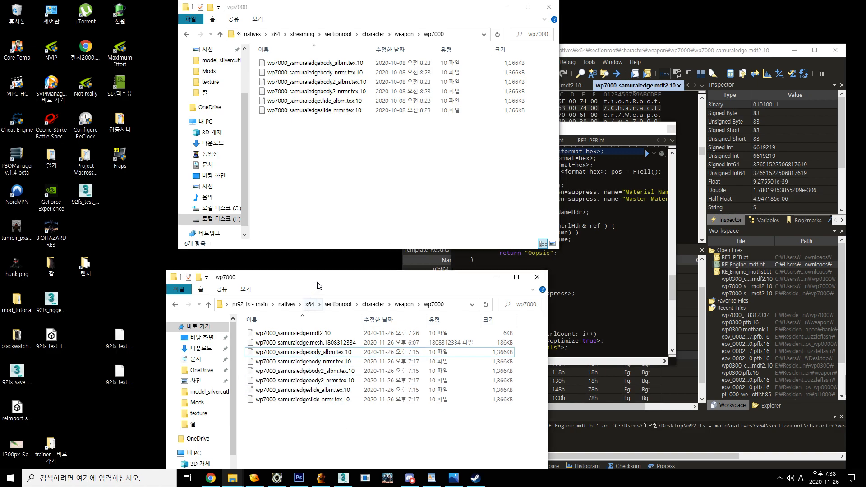
drag(319, 286, 290, 191)
drag(286, 330, 355, 260)
right_click(353, 260)
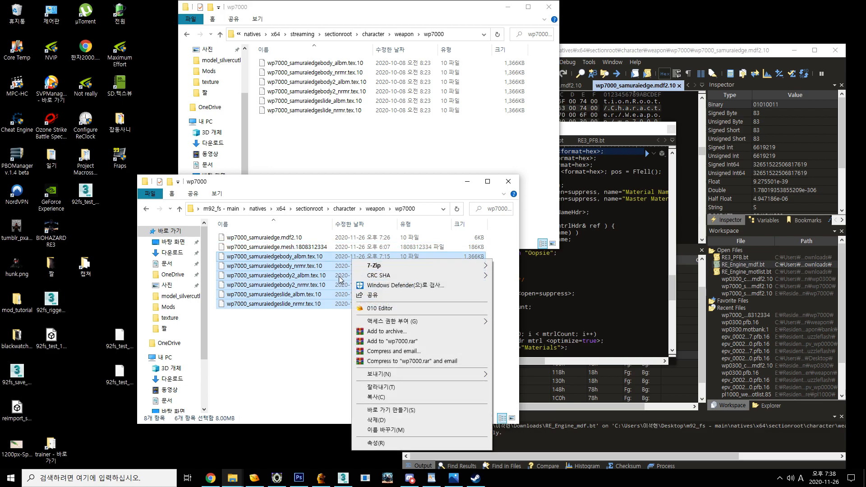
click(328, 260)
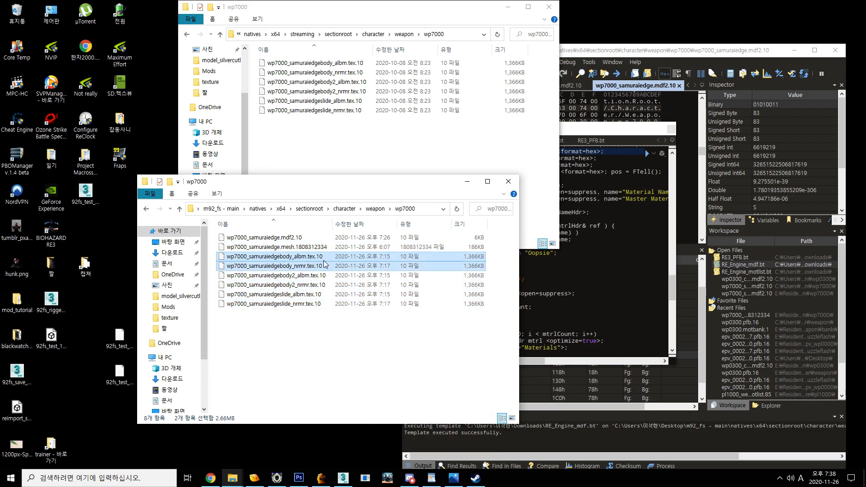
click(314, 240)
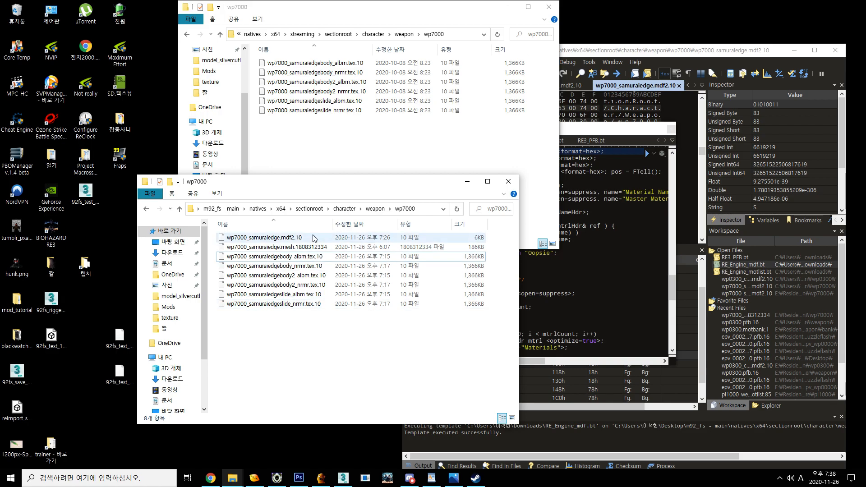
- Create a folder named streaming inside the mod's natives/x64 folder and open it
click(279, 210)
right_click(263, 249)
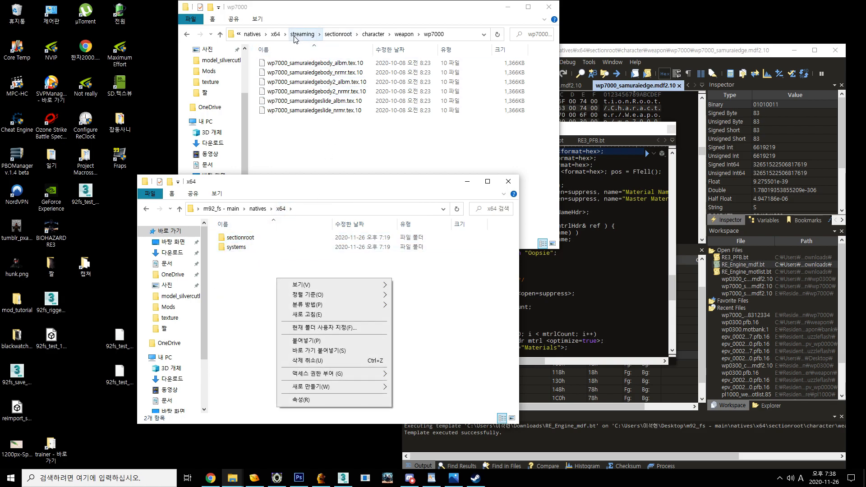
click(266, 277)
key(ctrl+shift+n)
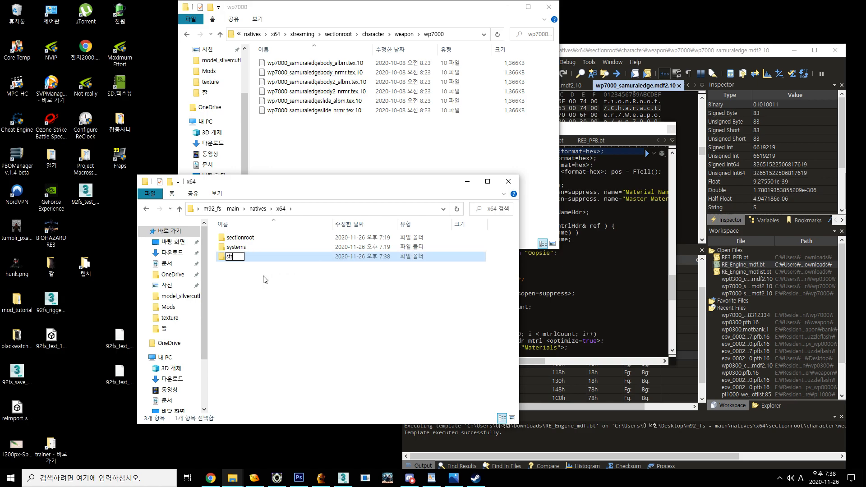
text(streaming)
key(Return)
key(Return)
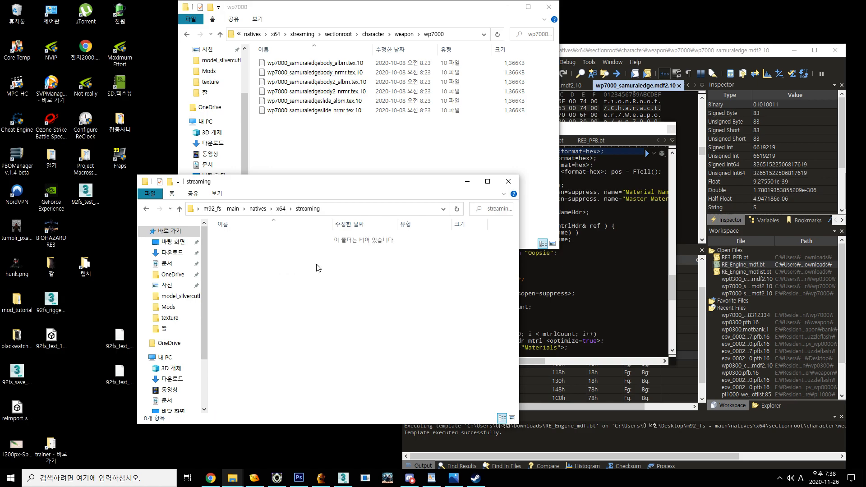
- Create a sectionroot folder inside streaming and a character folder inside it
key(ctrl+shift+n)
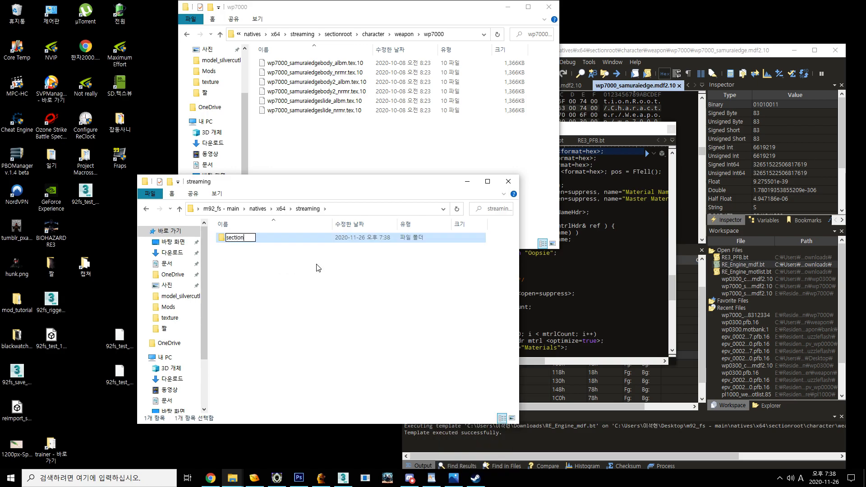
key(Return)
key(Return)
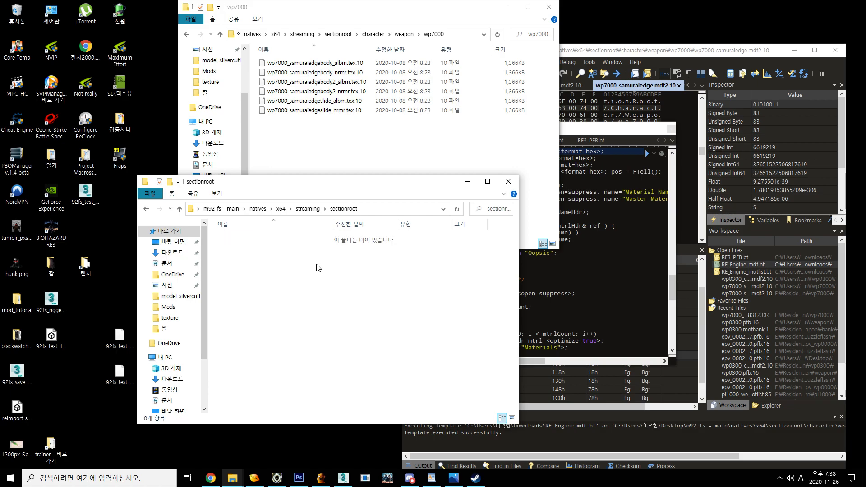
key(ctrl+shift+n)
text(chara)
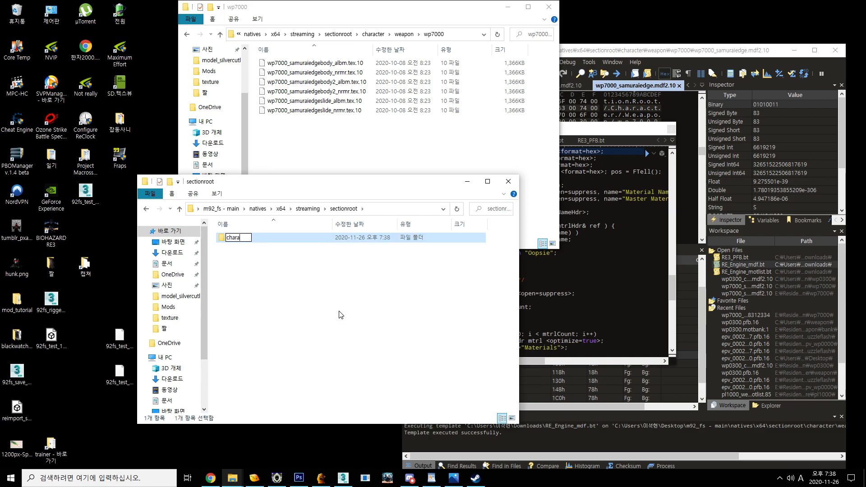
key(Return)
- Create a weapon folder inside character and a wp7000 folder inside it
right_click(339, 311)
text(wfw)
key(Return)
key(Return)
right_click(341, 315)
text(wfw)
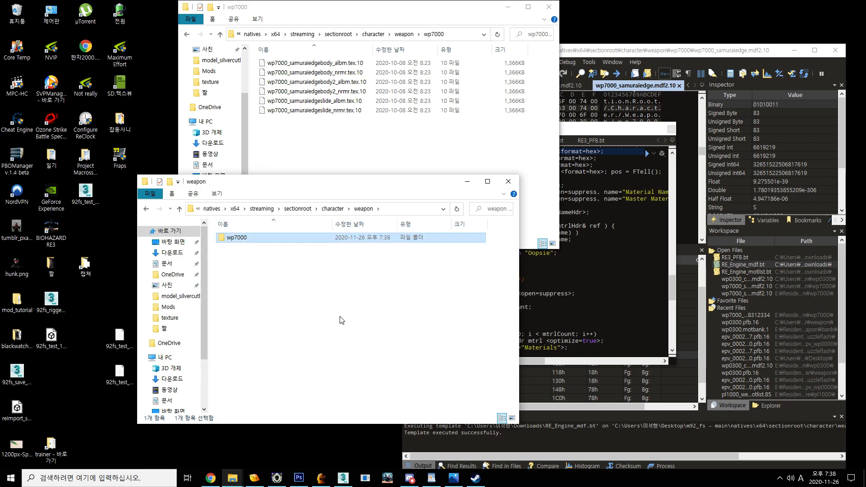
- Paste the wp7000_samuraiedgebody_albm.tex.10 and wp7000_samuraiedgebody_nrmr.tex.10 textures into the mod's new streaming wp7000 folder
key(Return)
right_click(326, 304)
click(346, 368)
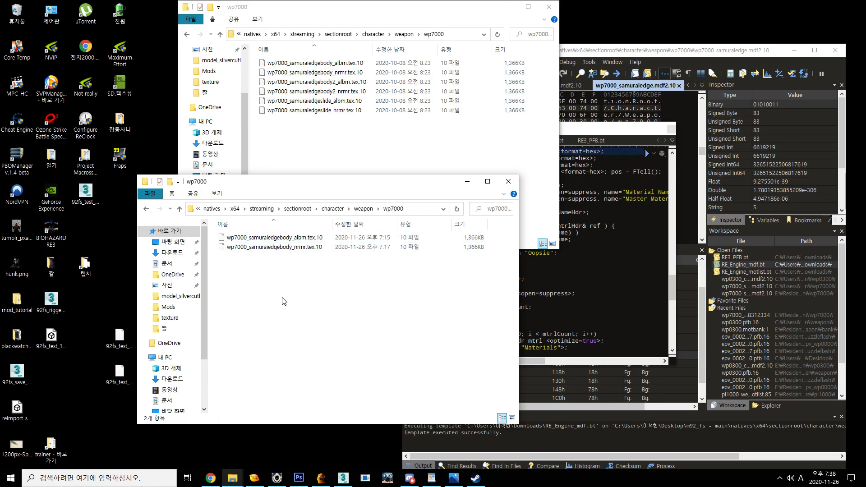
mouse_move(290, 282)
mouse_down()
mouse_move(316, 248)
mouse_move(291, 280)
mouse_up()
- Go back to the mod's natives/x64 folder and open the non-streaming sectionroot/character/weapon/wp7000 folder
click(234, 209)
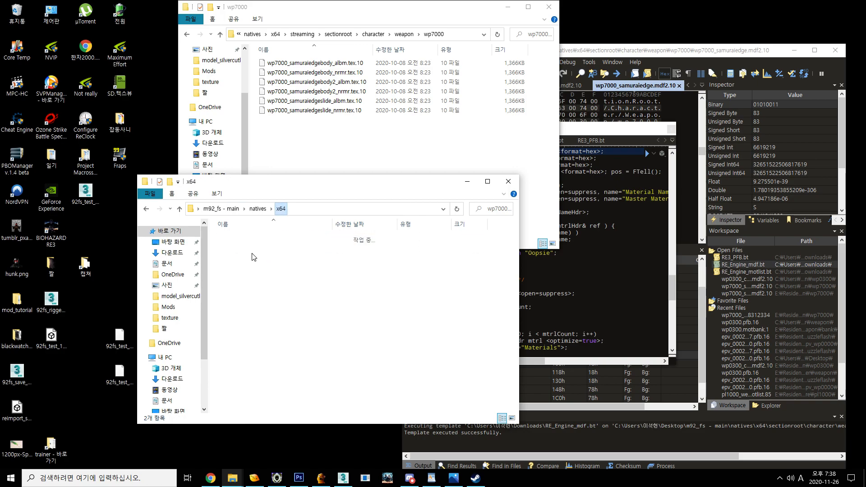
ctrl+click(258, 239)
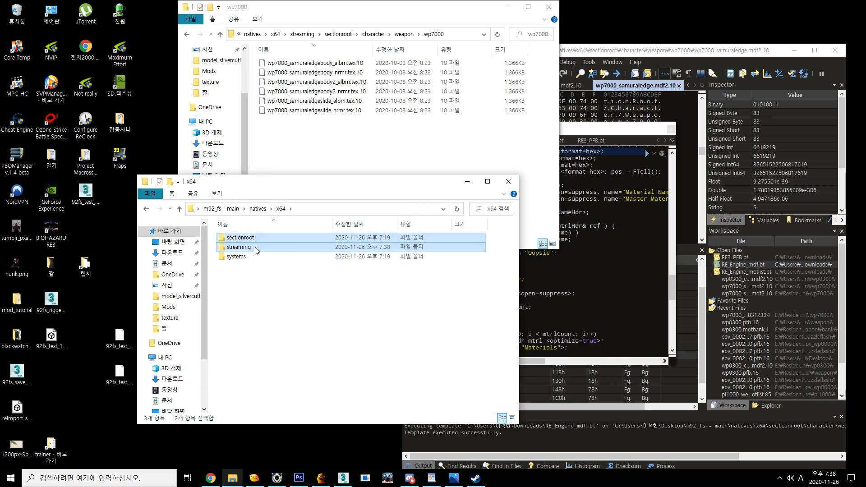
click(255, 250)
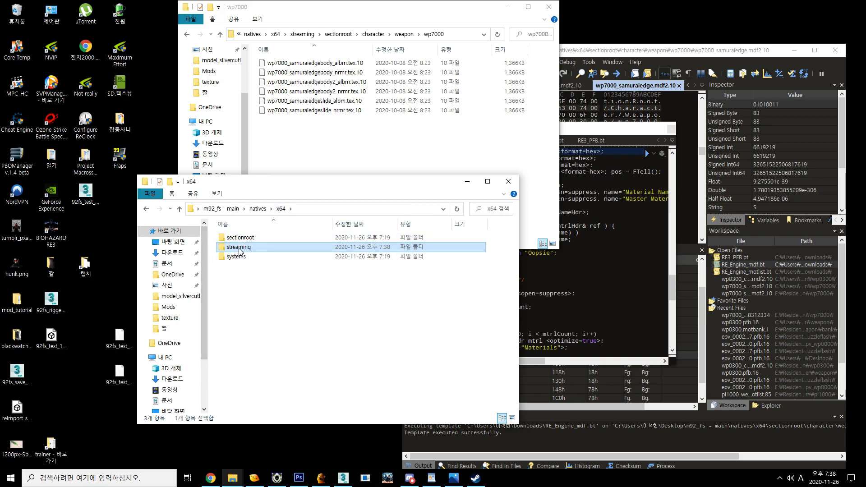
double_click(256, 247)
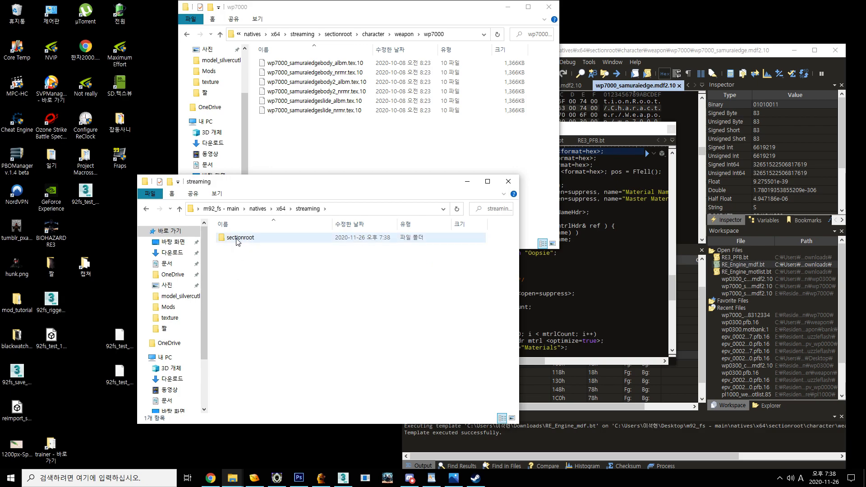
key(alt+Left)
double_click(239, 238)
double_click(244, 239)
click(248, 242)
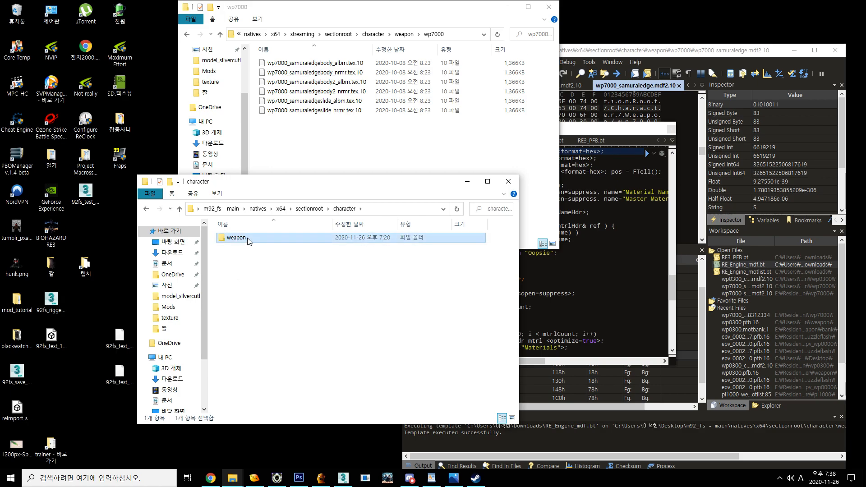
double_click(248, 242)
- Delete the four body2 and slide albm and nrmr textures from the wp7000 folder and return to the m92_fs - main folder
drag(288, 335, 330, 285)
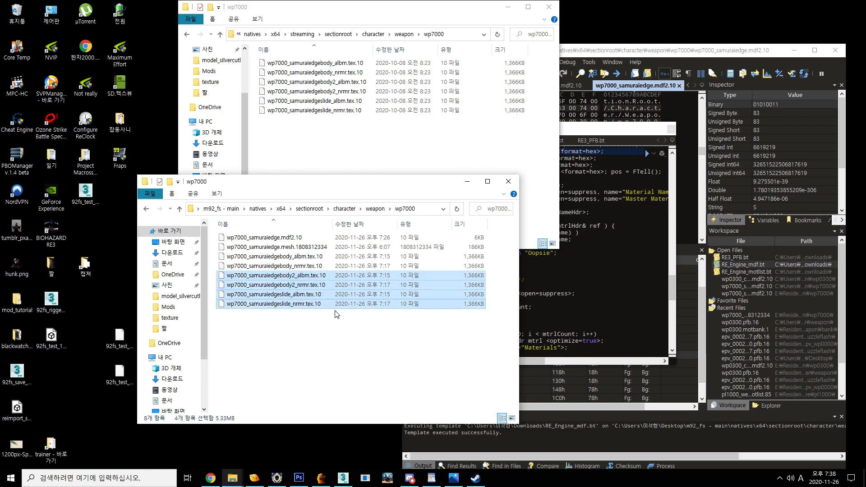
key(Delete)
drag(311, 348, 347, 253)
click(371, 328)
key(BackSpace)
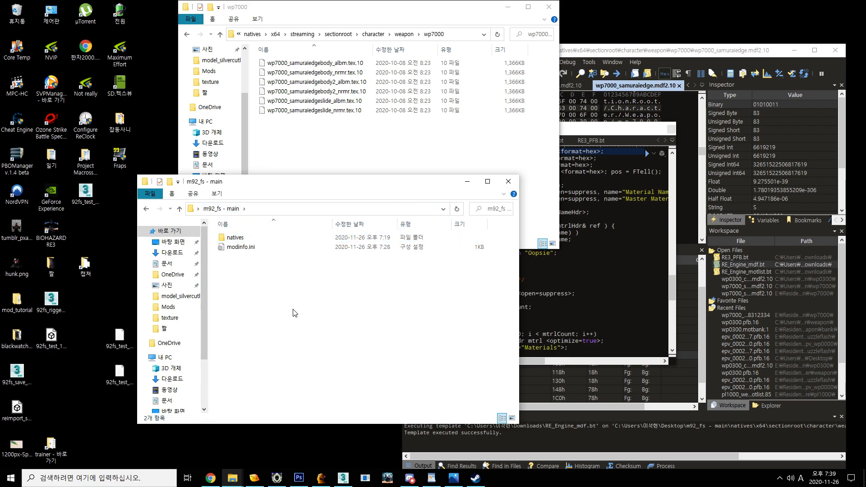
- Close both folder windows and archive the m92_fs - main folder on the desktop as m92_fs - main.rar
key(alt+F4)
key(alt+F4)
click(233, 305)
right_click(233, 304)
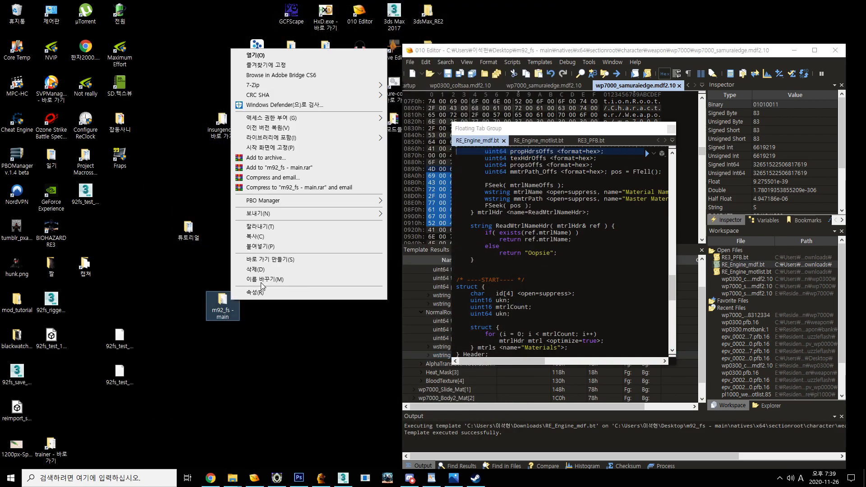
click(272, 169)
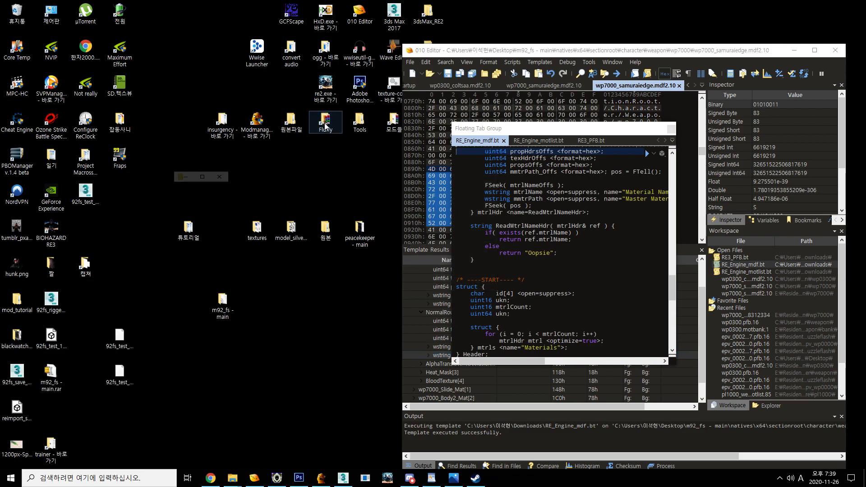
- Switch to Fluffy Manager 5000, refresh the mod list and delete the old "Your first Awesome mod" entry
key(alt+F4)
click(321, 478)
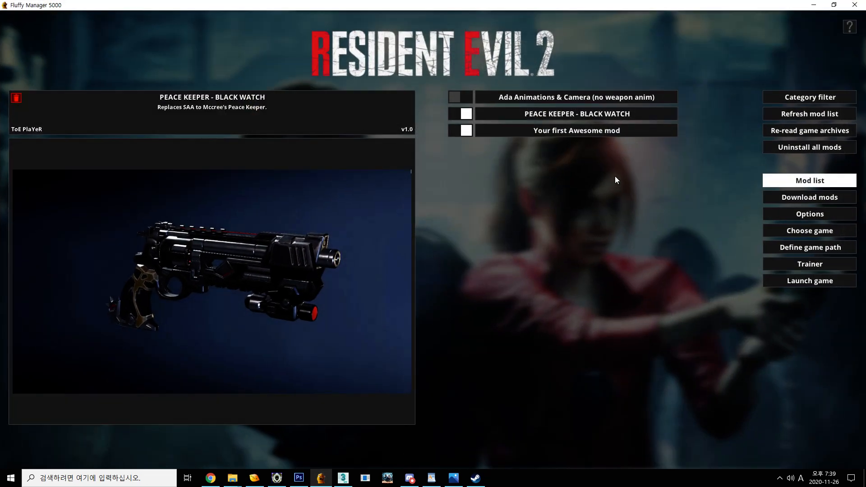
click(790, 115)
click(564, 130)
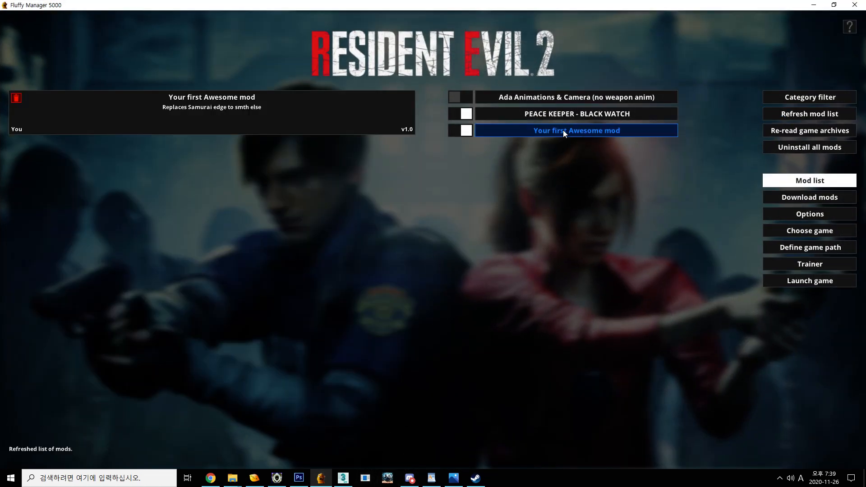
click(17, 101)
click(408, 251)
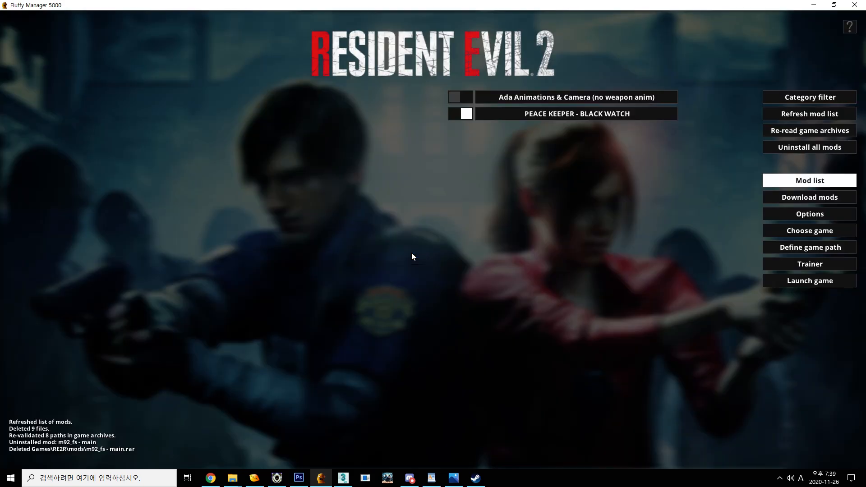
- Move the new m92_fs - main.rar from the desktop into Fluffy Manager's Games/RE2R/Mods folder
click(814, 5)
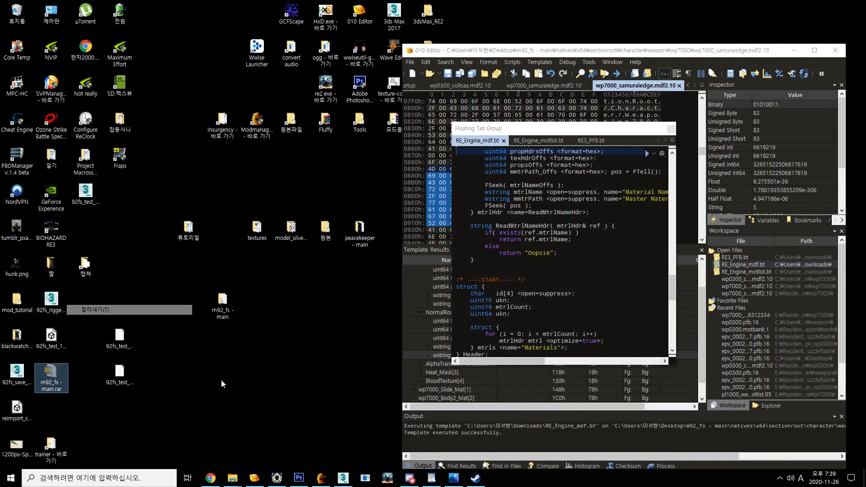
key(Return)
right_click(455, 293)
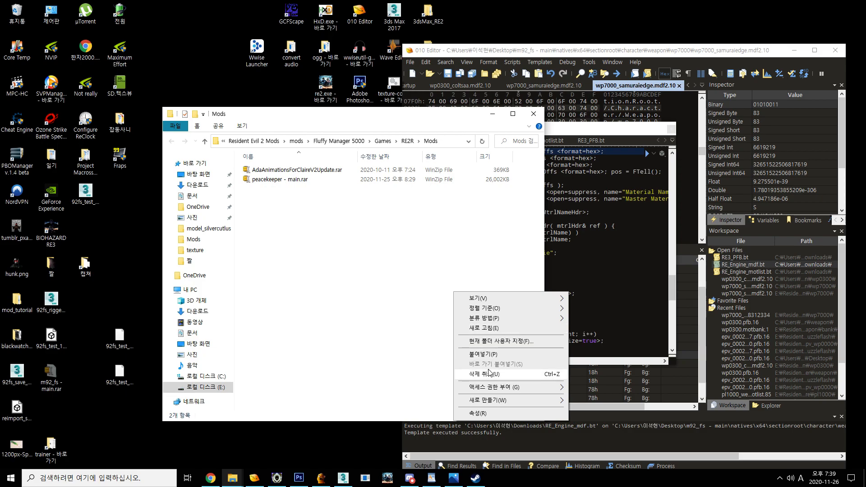
click(483, 355)
key(alt+F4)
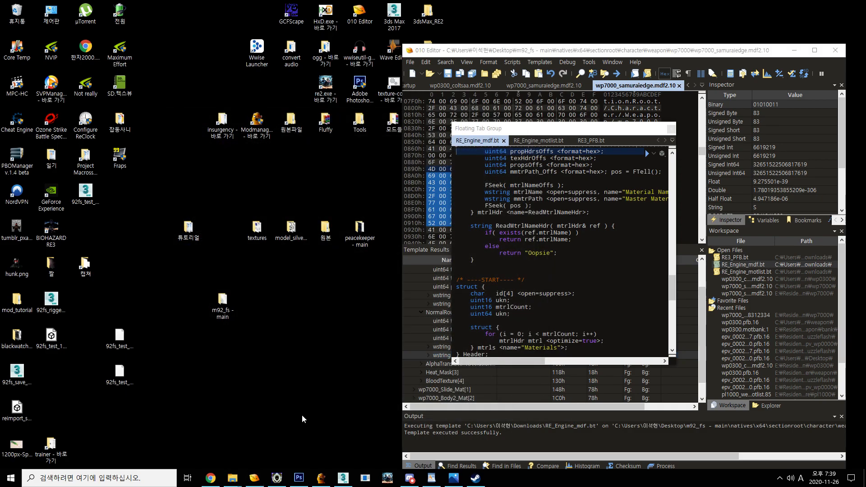
- Refresh the mod list in Fluffy Manager 5000, install "Your first Awesome mod" and minimize the manager
click(320, 479)
click(799, 118)
click(563, 127)
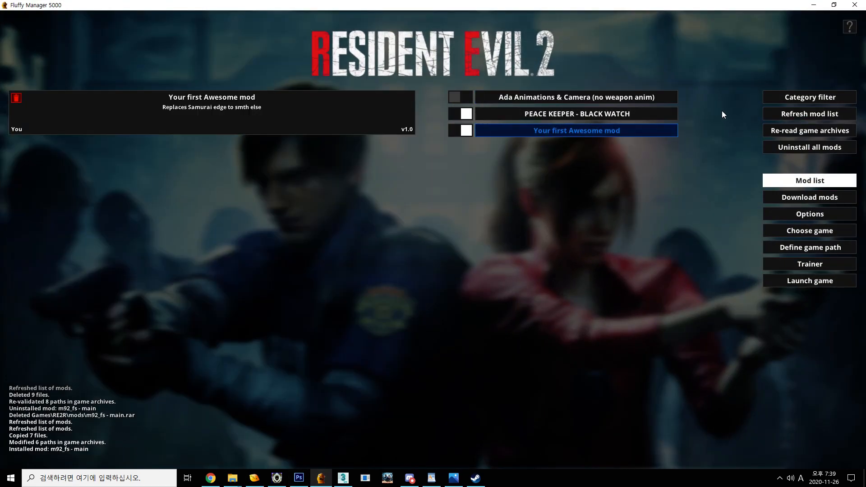
click(814, 5)
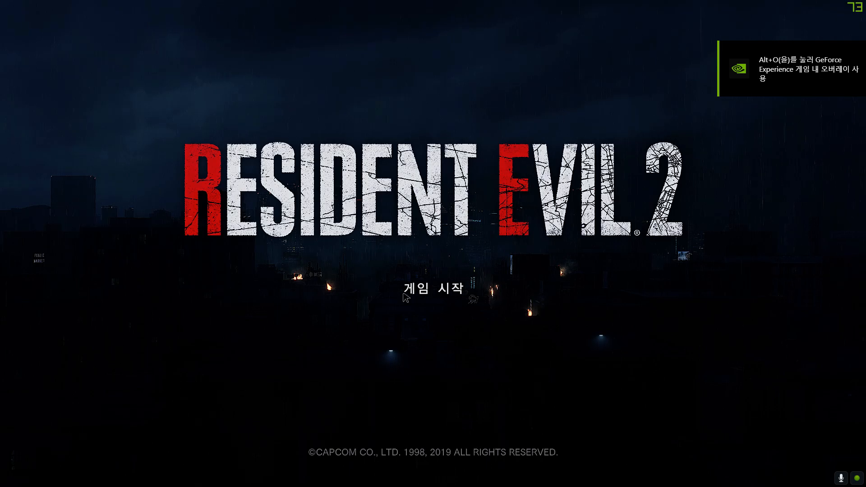
- Enter Resident Evil 2 from its title screen and open the Samurai Edge (original model) in the model gallery
click(394, 279)
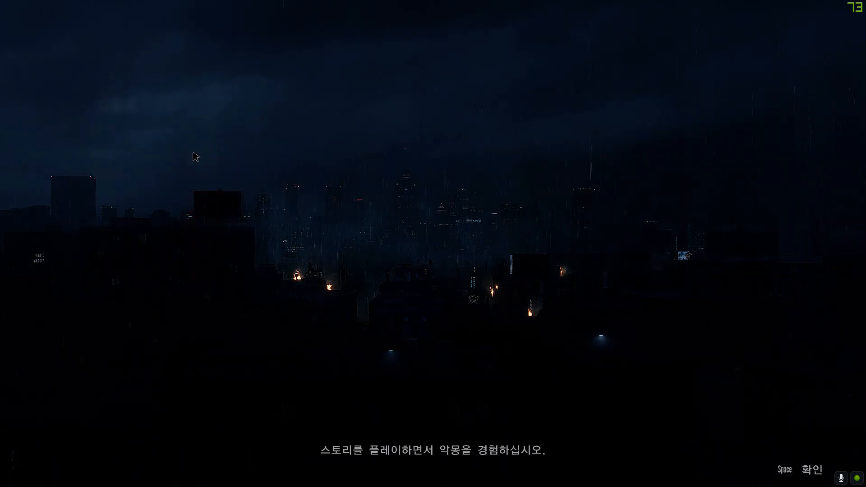
click(121, 158)
click(118, 177)
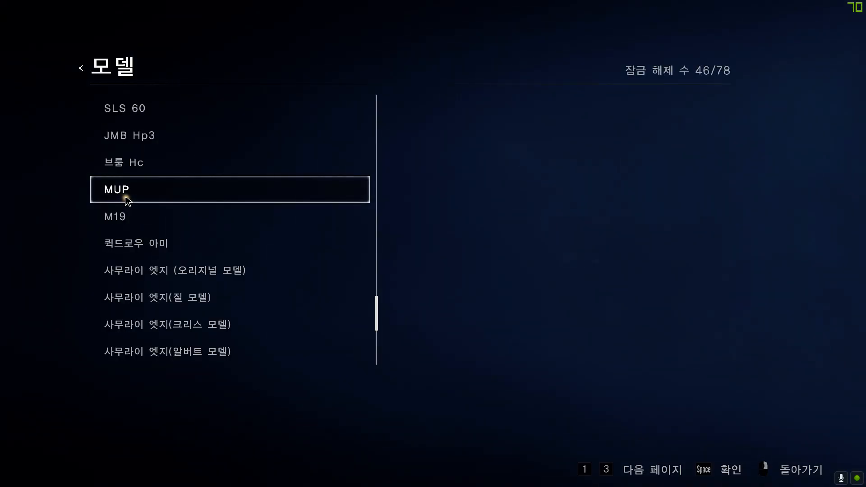
scroll(144, 218, up, 10)
scroll(178, 290, down, 10)
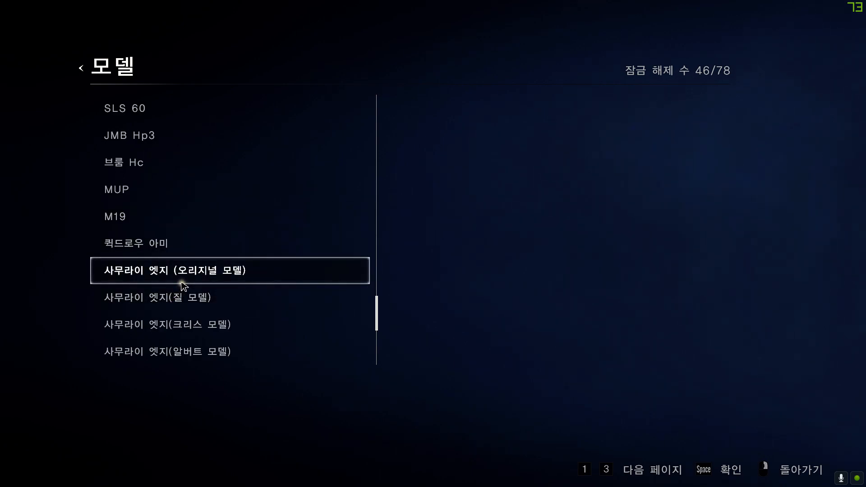
click(183, 286)
- Examine the pistol's textures in the model viewer from several angles, including the skull emblem on the grip
drag(397, 280, 653, 350)
drag(687, 412, 603, 298)
key(space)
drag(389, 191, 449, 159)
key(r)
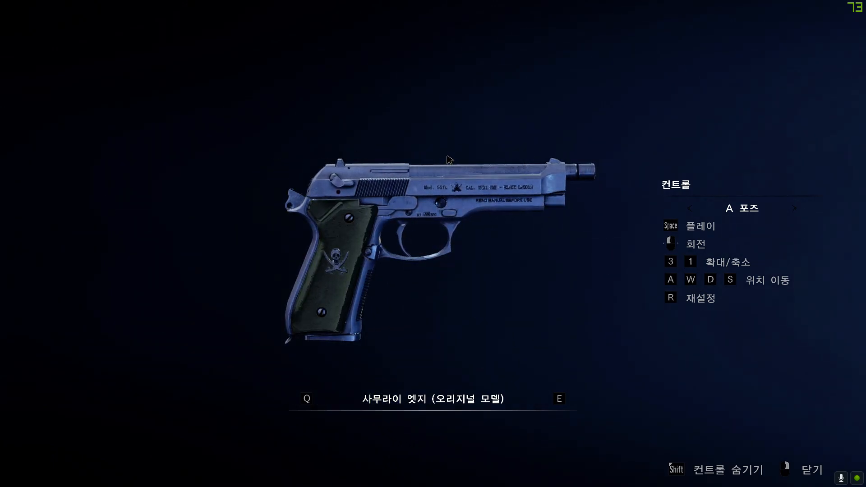
key(3)
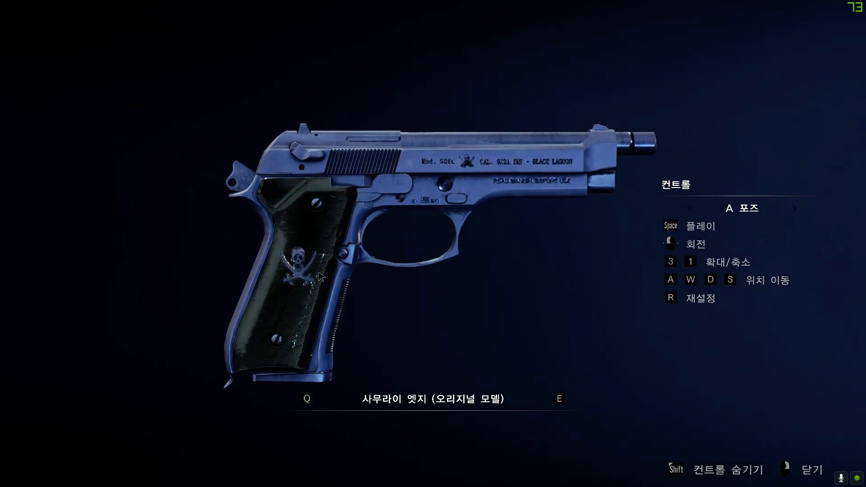
drag(318, 240, 347, 212)
drag(305, 316, 307, 239)
key(3)
key(r)
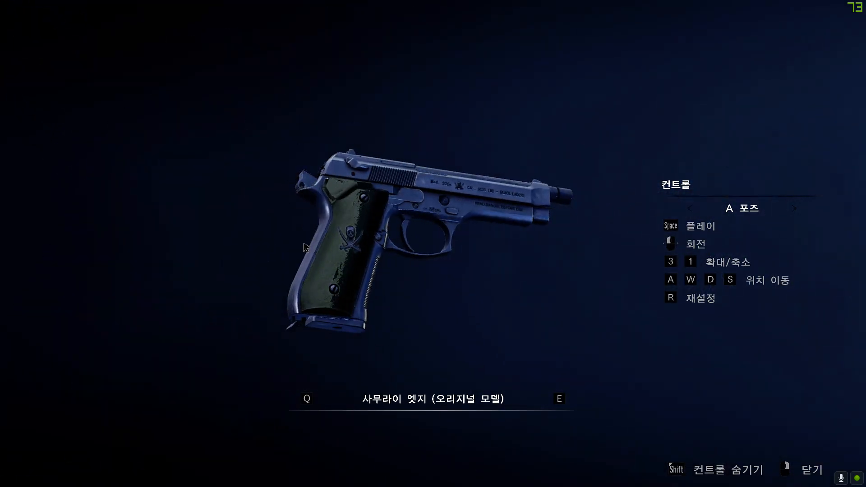
- Inspect the 9mm SWORD CUTLASS side of the pistol and compare it with the opposite side and the rear
drag(431, 245, 112, 269)
key(3)
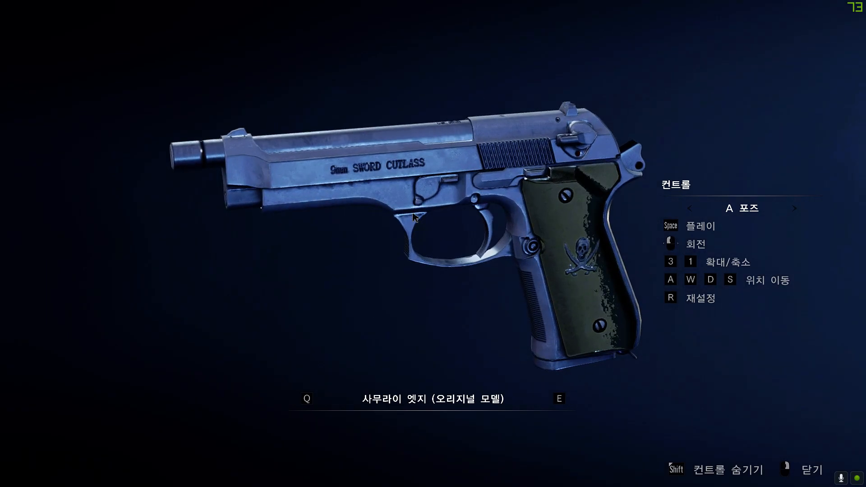
key(r)
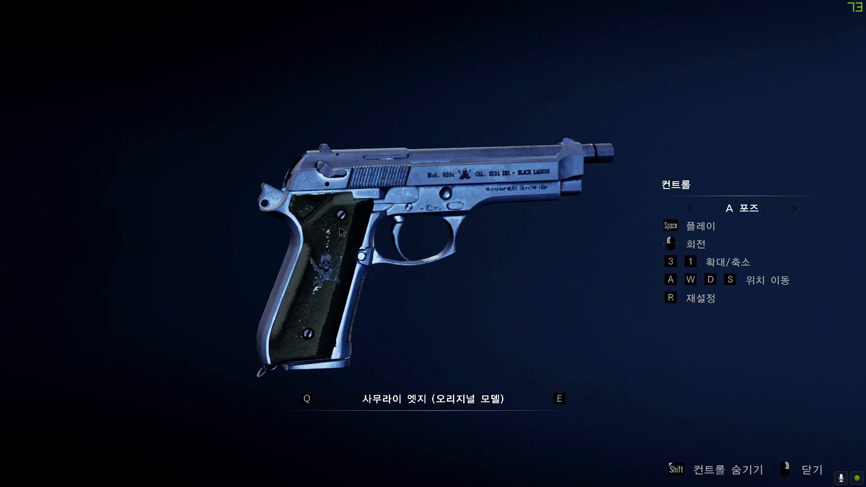
key(3)
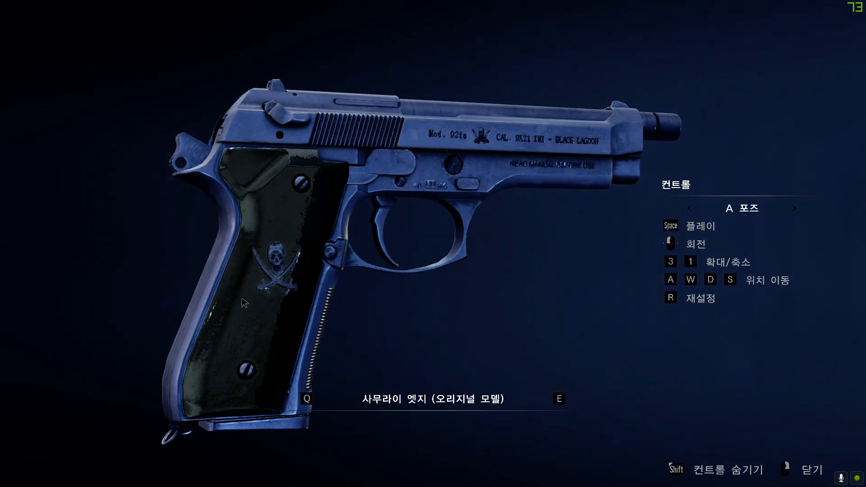
drag(208, 406, 644, 397)
drag(517, 247, 539, 234)
drag(298, 291, 496, 268)
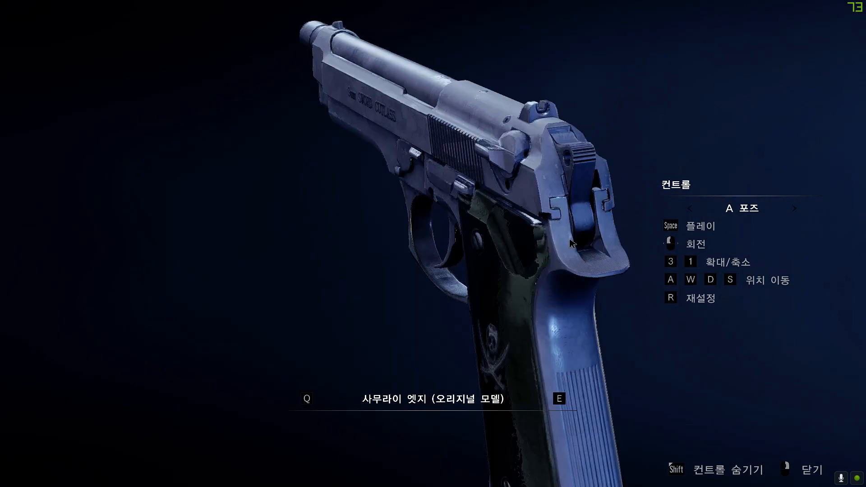
- Check the slide engravings and grip texture in close-up on both sides, then view the whole pistol from a distance
drag(542, 275, 462, 255)
drag(453, 222, 348, 175)
scroll(424, 200, up, 5)
key(a)
drag(457, 180, 575, 133)
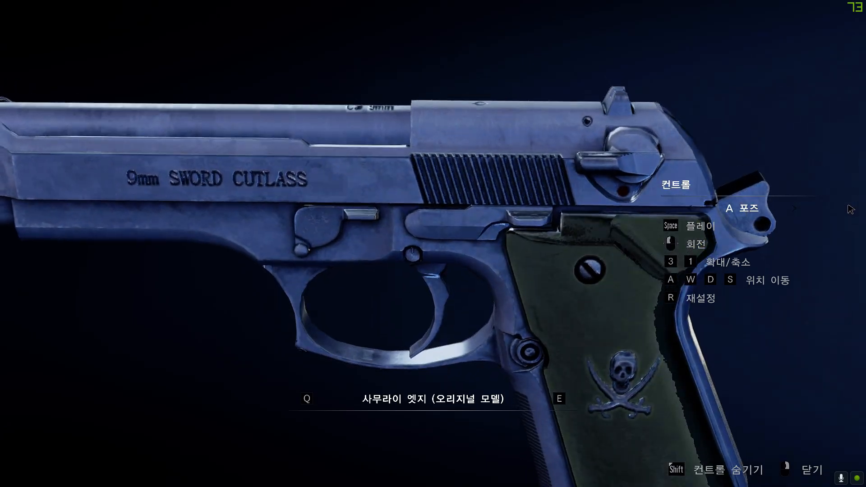
drag(851, 209, 633, 192)
key(r)
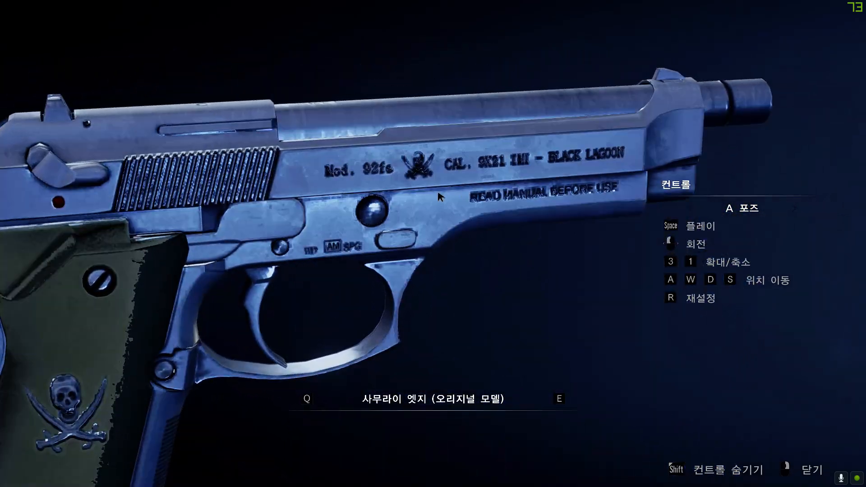
drag(360, 270, 531, 262)
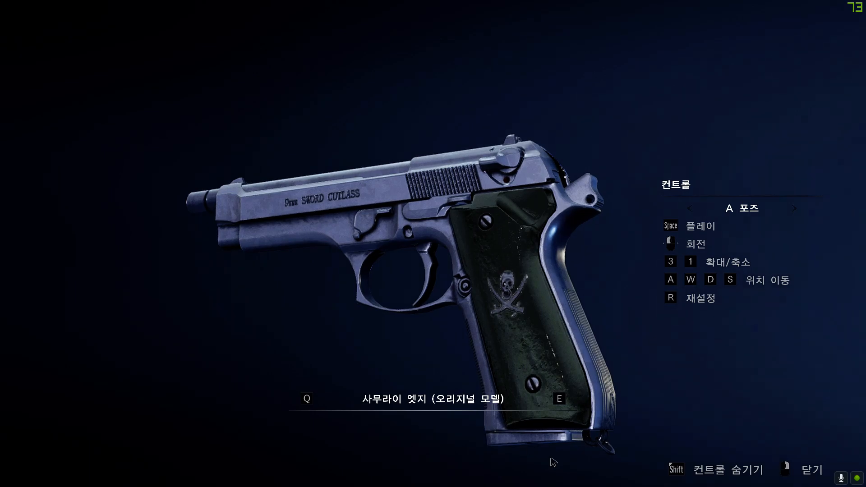
drag(476, 175, 552, 343)
key(1)
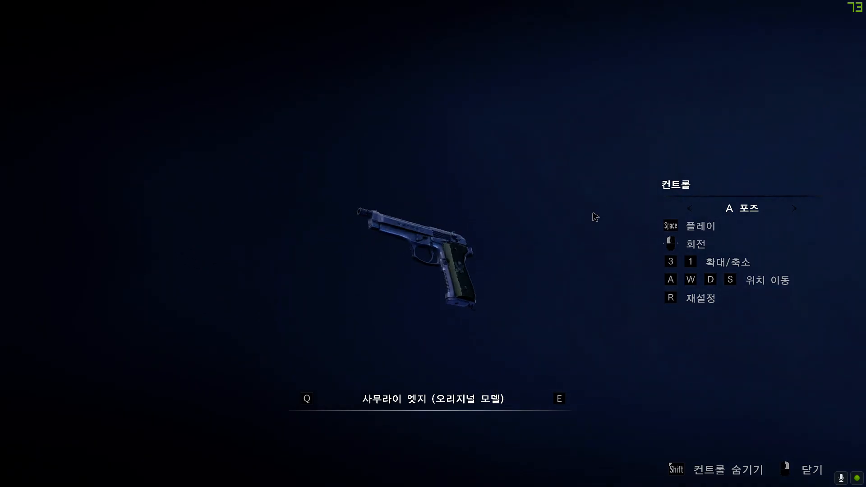
drag(245, 278, 350, 304)
- Close the in-game pistol model, switch back to 010 Editor and move the floating template window clear of the hex view
right_click(479, 291)
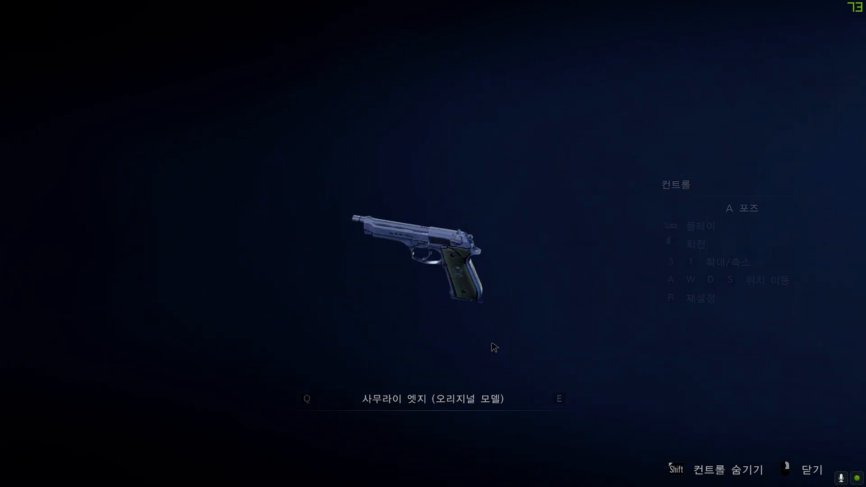
key(alt+Tab)
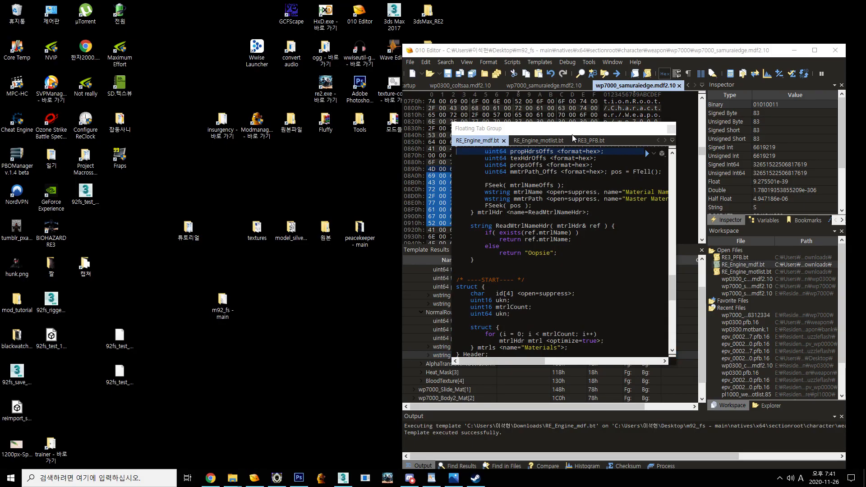
drag(572, 134, 268, 163)
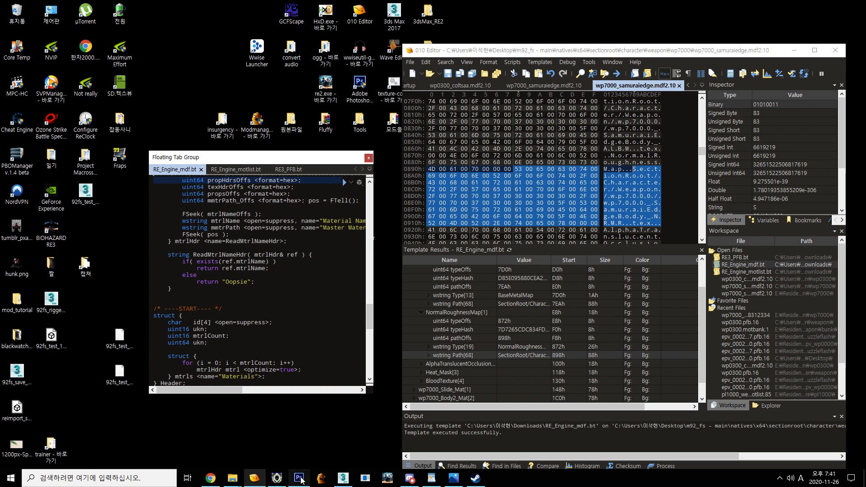
- Switch to Photoshop and show the full RGB composite of m92_norm.tga with the whole image selected
click(299, 478)
click(453, 67)
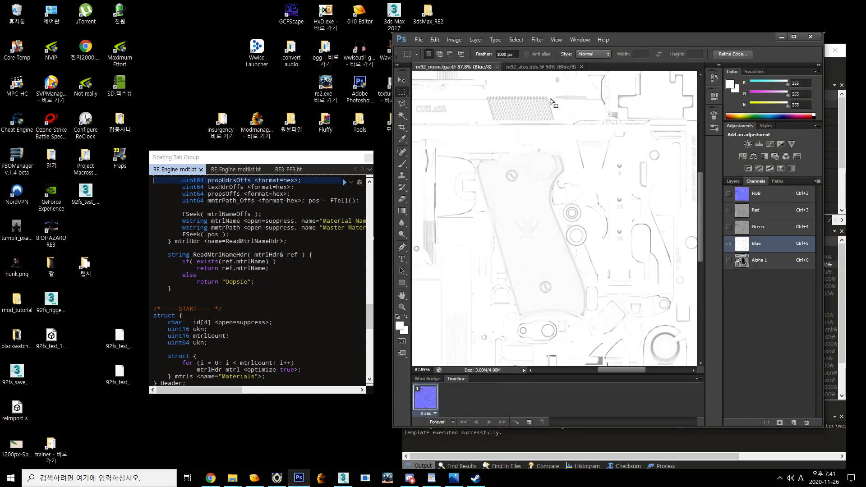
click(770, 203)
scroll(604, 230, down, 3)
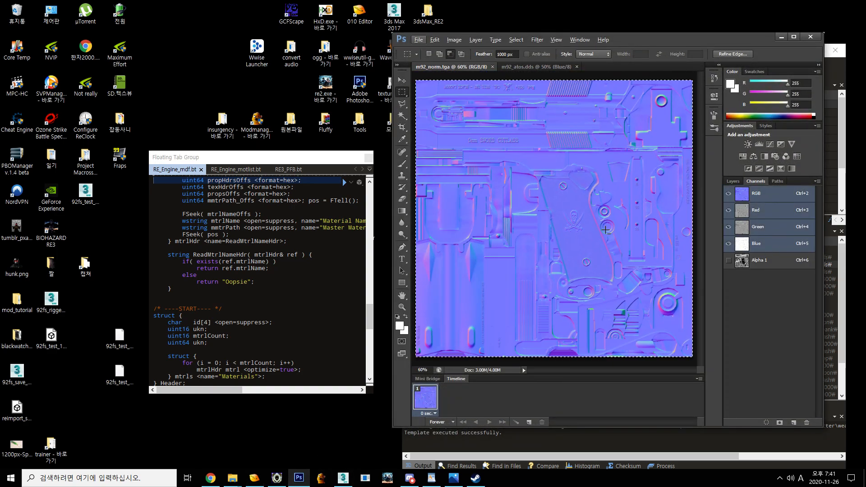
key(ctrl+a)
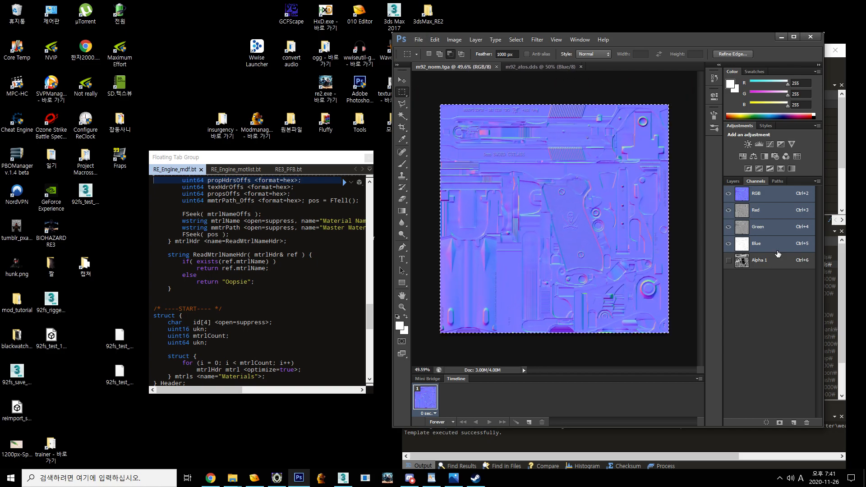
- Examine the Alpha 1 channel of m92_norm.tga, checking the grip emblem, the slide engraving and the whole texture layout
click(770, 261)
scroll(520, 141, up, 3)
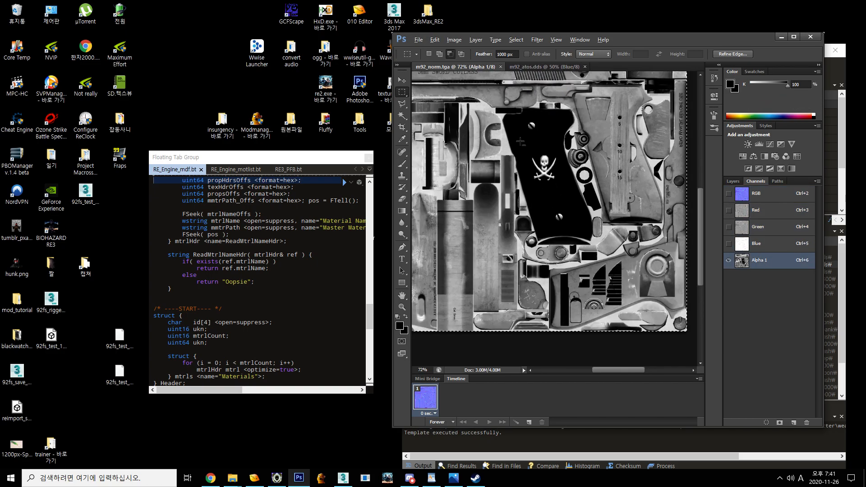
scroll(556, 230, down, 3)
scroll(556, 230, up, 2)
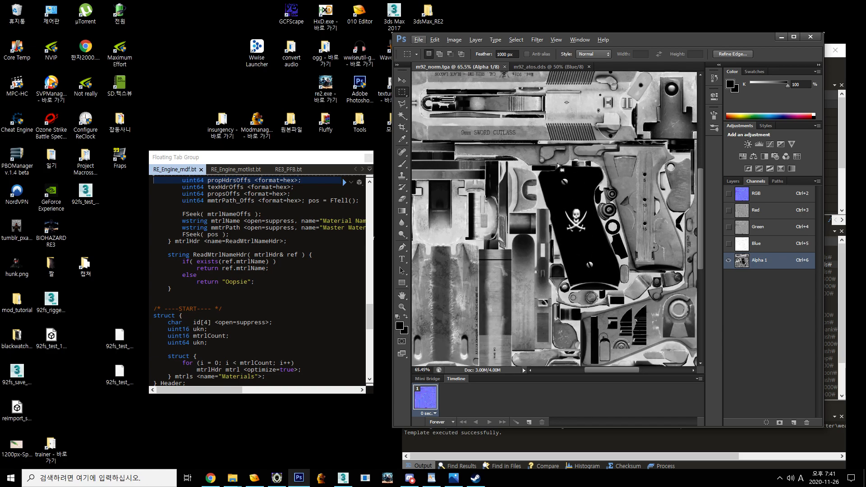
scroll(509, 135, up, 5)
scroll(522, 144, down, 2)
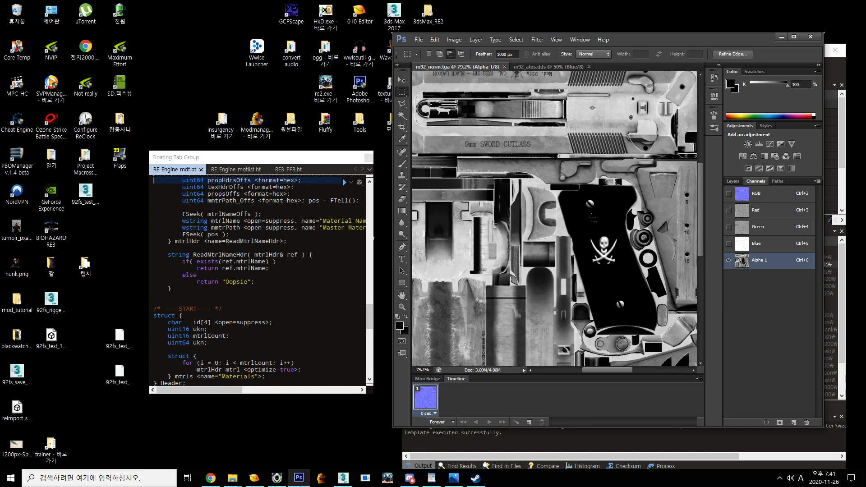
drag(573, 270, 520, 313)
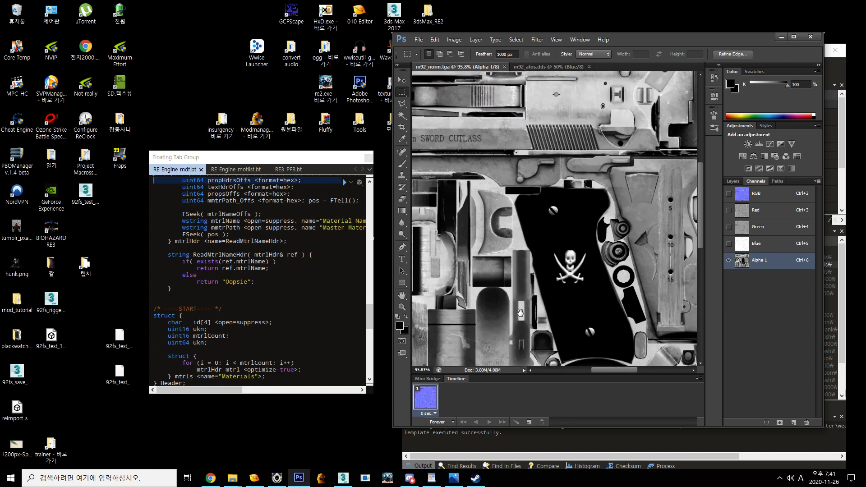
scroll(446, 152, up, 2)
scroll(537, 189, down, 3)
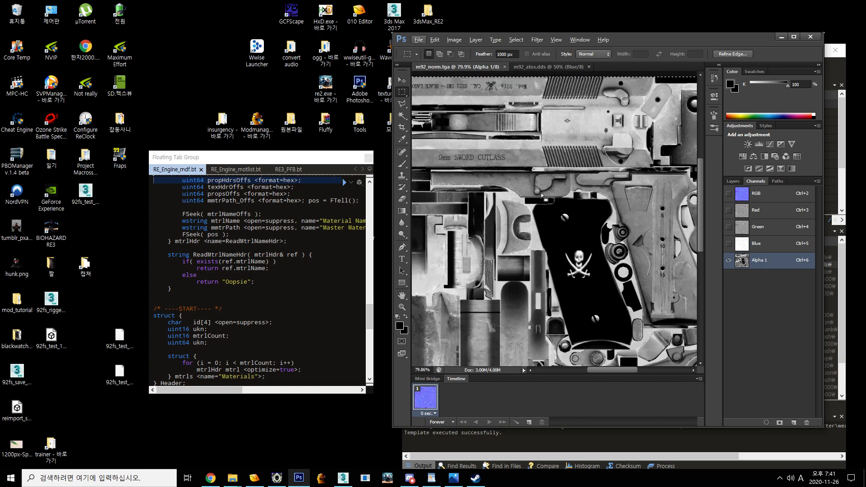
drag(563, 210, 558, 206)
scroll(598, 235, down, 2)
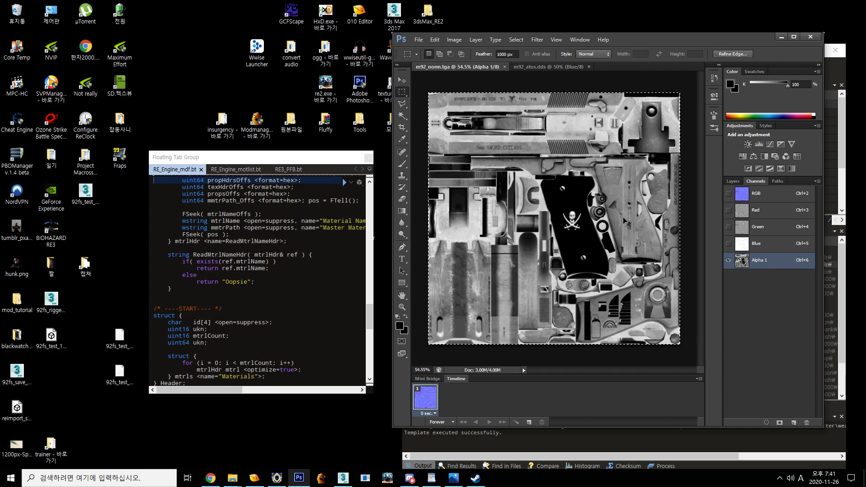
- Invert the Alpha 1 channel of m92_norm.tga and check the grip area up close
key(ctrl+i)
scroll(598, 207, up, 3)
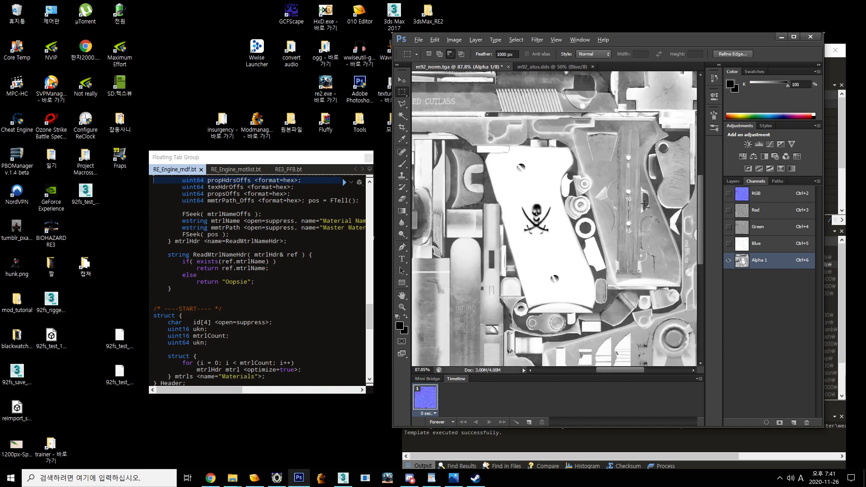
scroll(597, 207, down, 4)
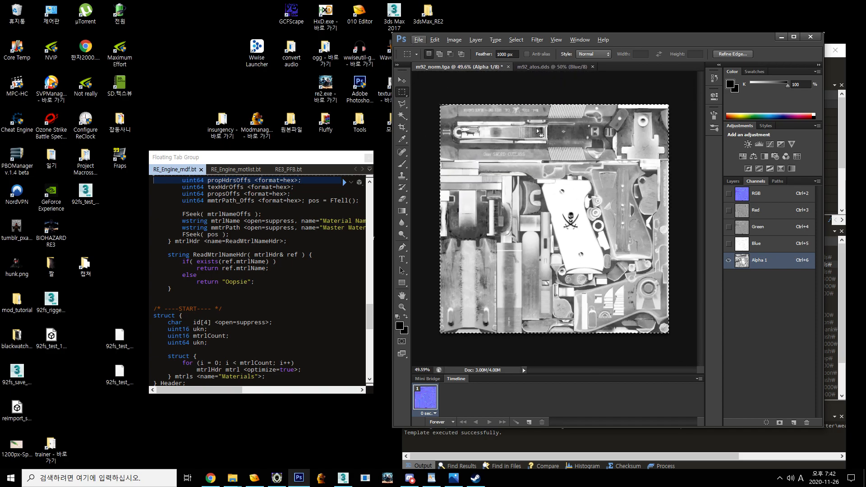
- Save the edited texture as m92_nrmr.tga in the tex folder as a 32 bits/pixel Targa with alpha channels
click(419, 40)
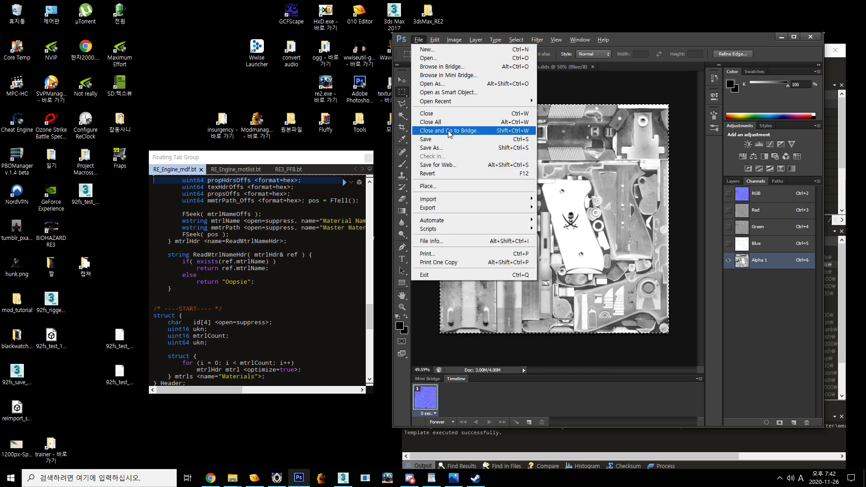
click(431, 148)
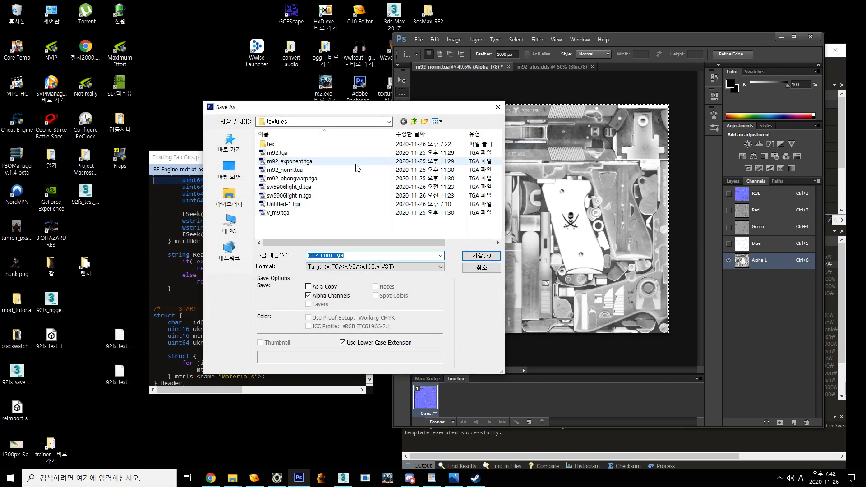
double_click(334, 145)
click(334, 152)
click(472, 256)
click(632, 182)
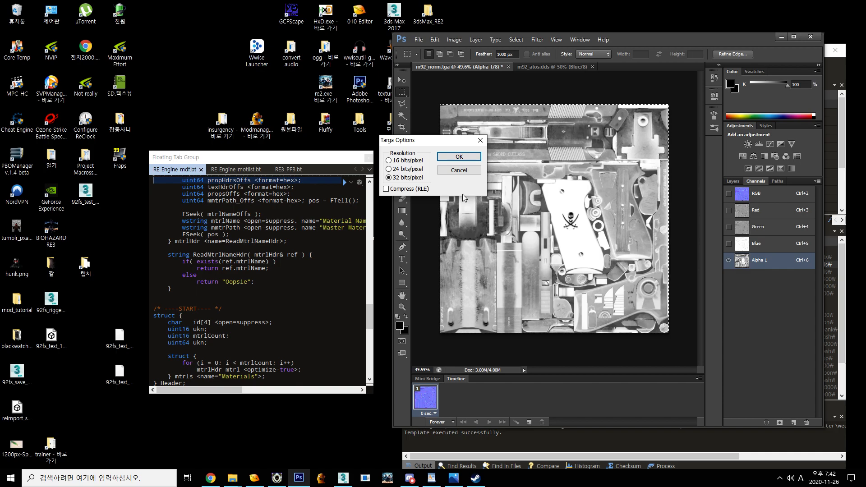
click(460, 157)
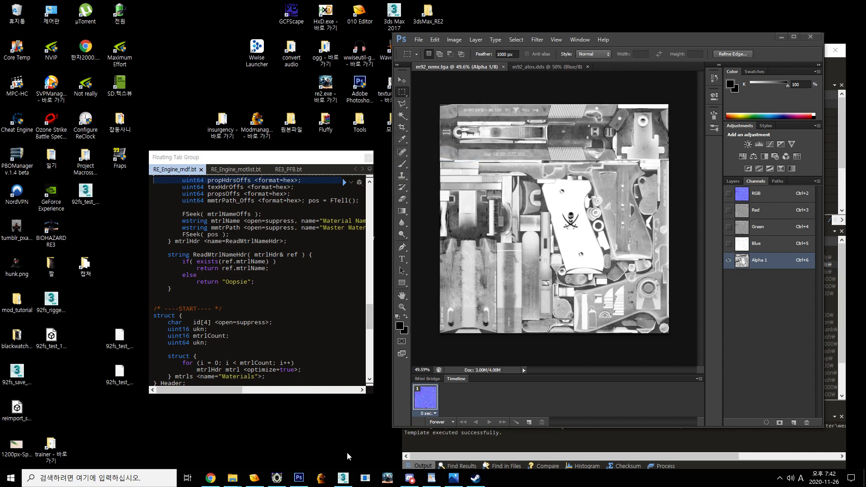
- Switch to Noesis, export m92_nrmr.tga as an RE2 Remake Texture (.10) based on pl1000_bottom_nrmr.tex.10, and close Noesis
click(282, 479)
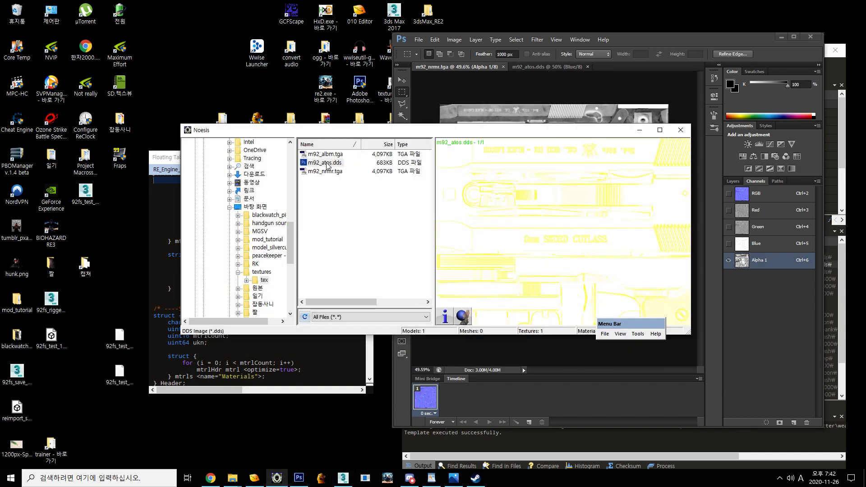
right_click(334, 175)
click(409, 194)
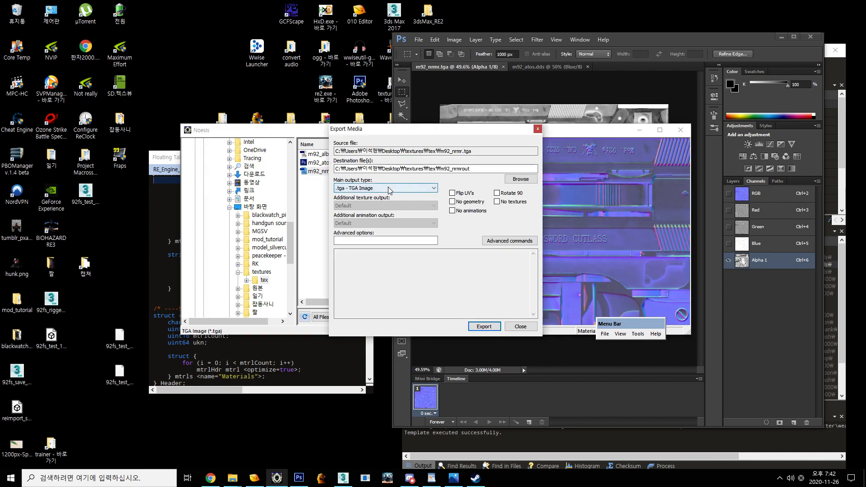
click(390, 189)
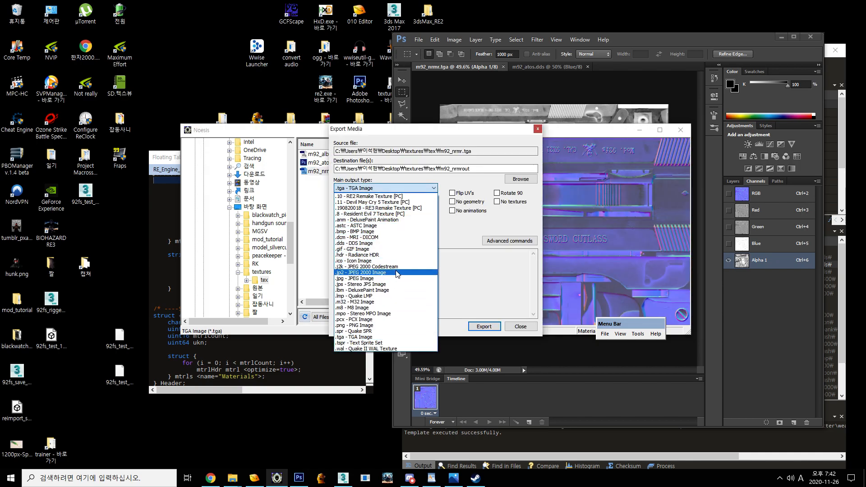
click(387, 197)
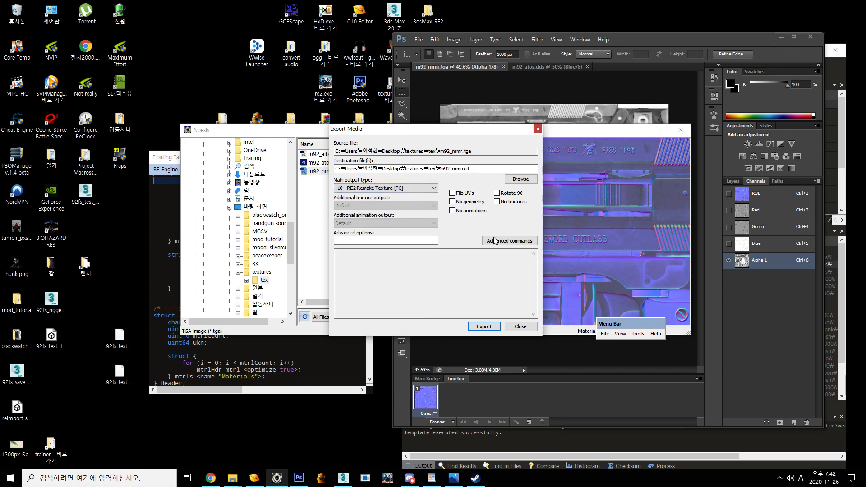
click(498, 328)
click(348, 250)
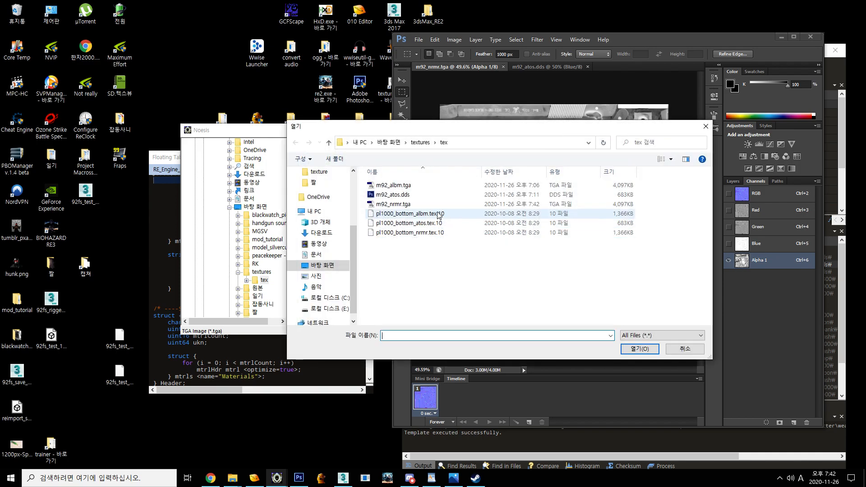
double_click(435, 233)
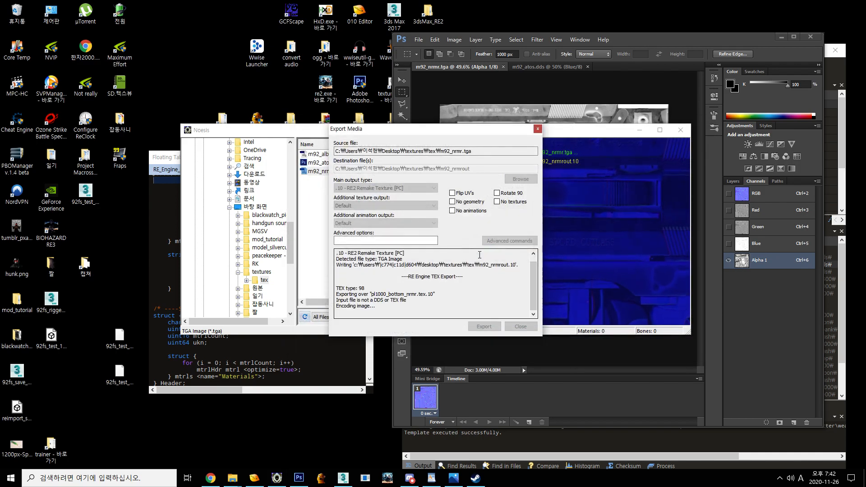
click(441, 249)
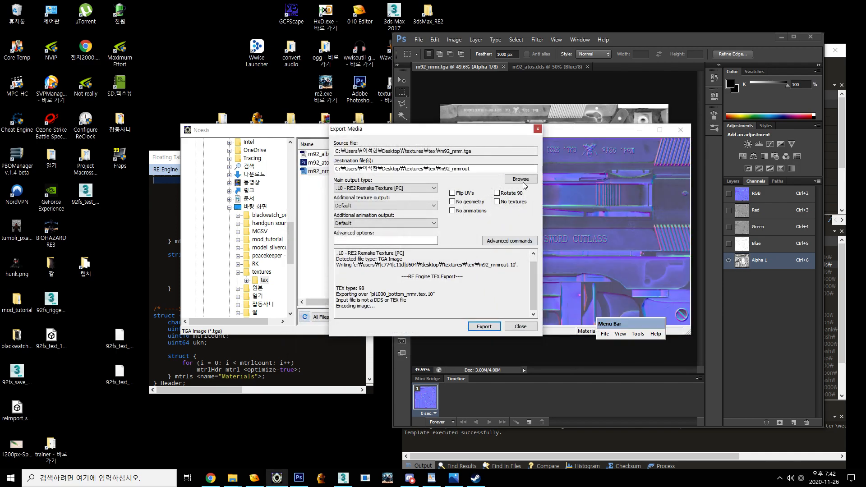
click(538, 129)
click(681, 130)
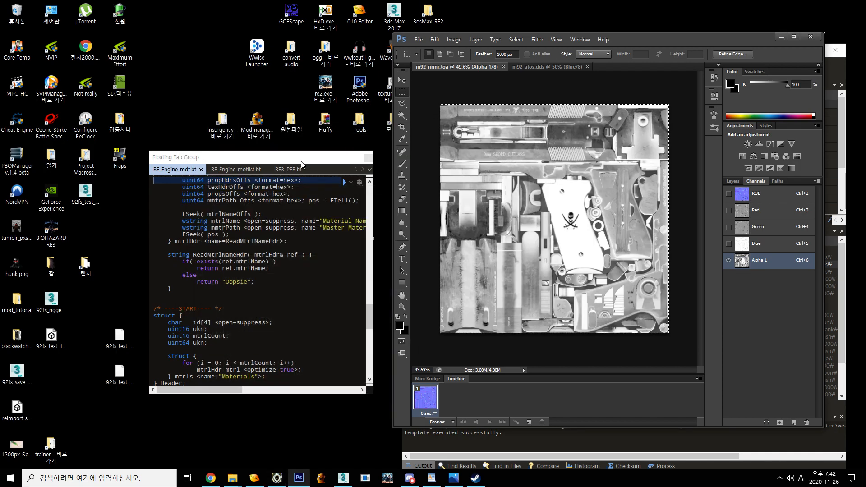
- Move the floating template window aside, open the textures\tex folder on the desktop and cut m92_nrmrout.10
drag(301, 164, 600, 161)
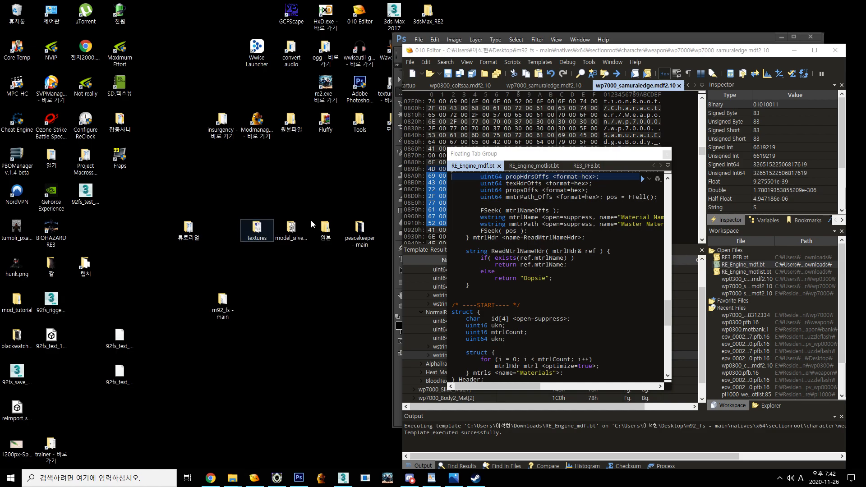
key(Return)
double_click(289, 170)
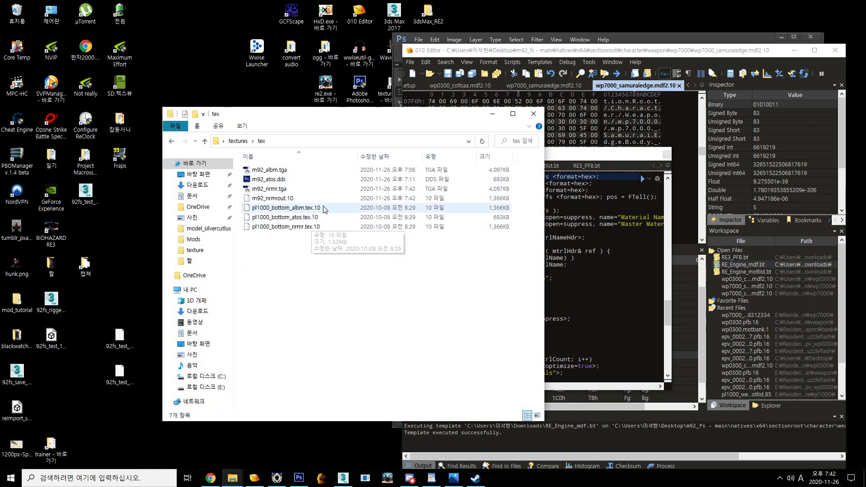
right_click(318, 227)
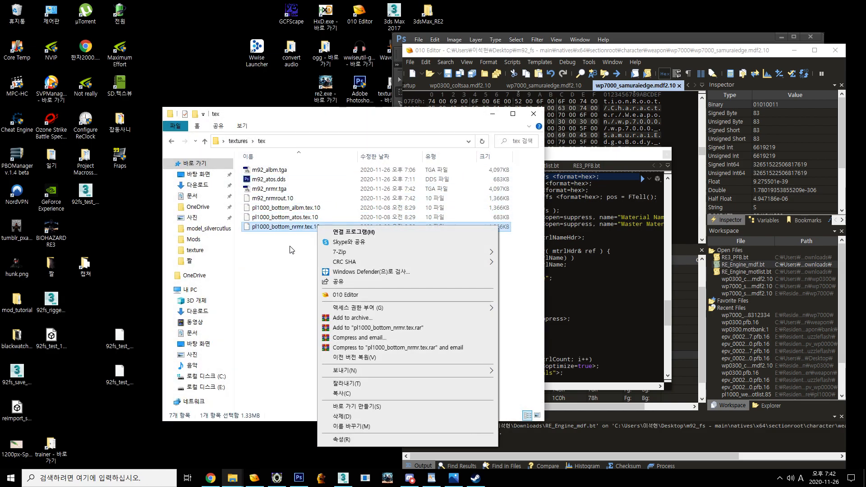
click(287, 199)
right_click(289, 198)
key(Escape)
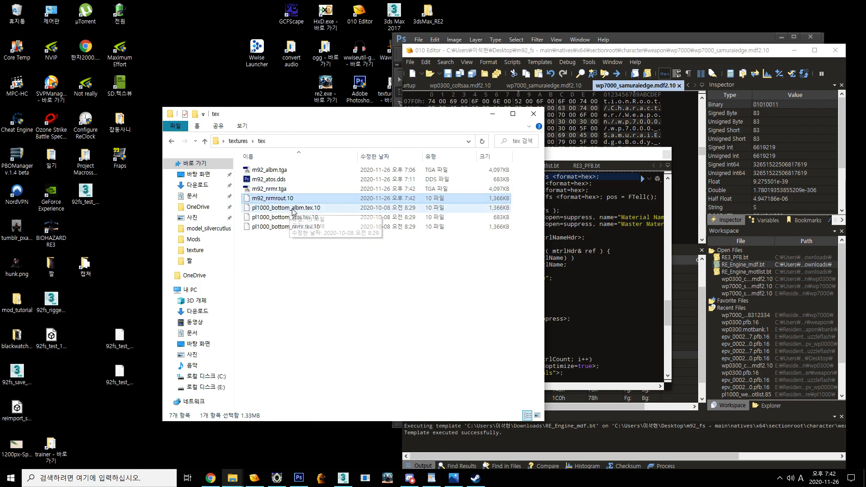
right_click(294, 199)
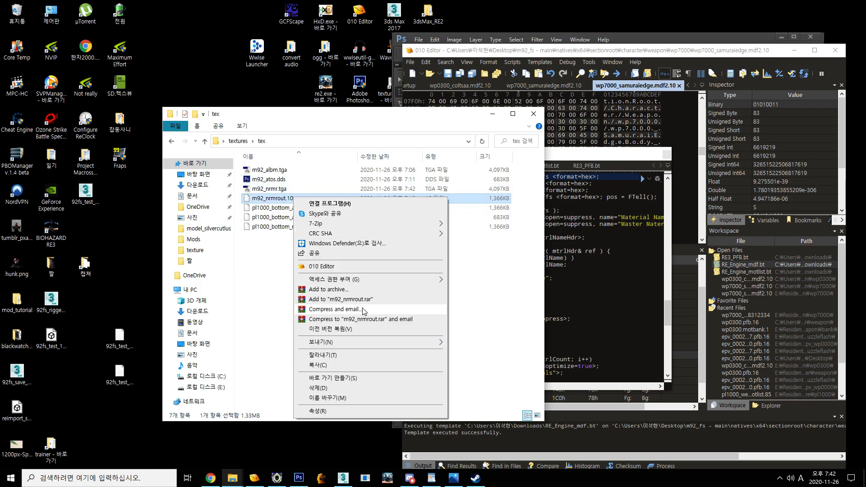
click(338, 356)
- Minimize 010 Editor and Photoshop, and arrange the tex and wp7000 folder windows side by side
click(795, 50)
click(782, 37)
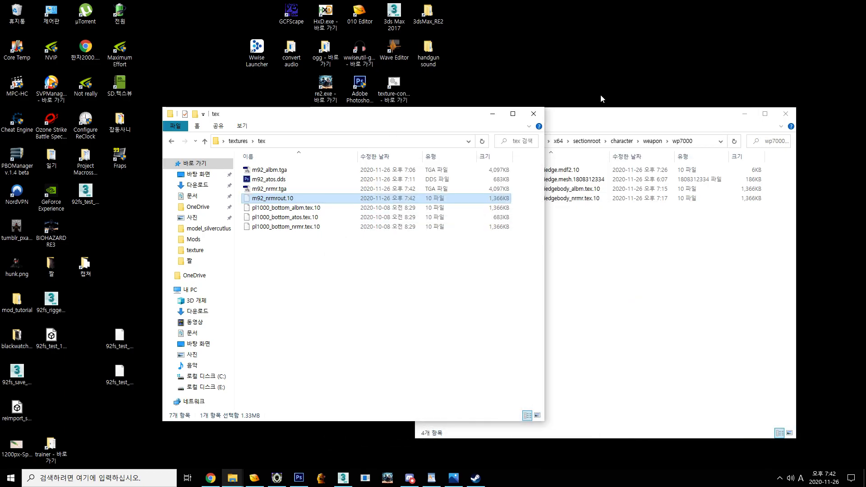
click(620, 127)
click(370, 128)
drag(411, 118, 524, 221)
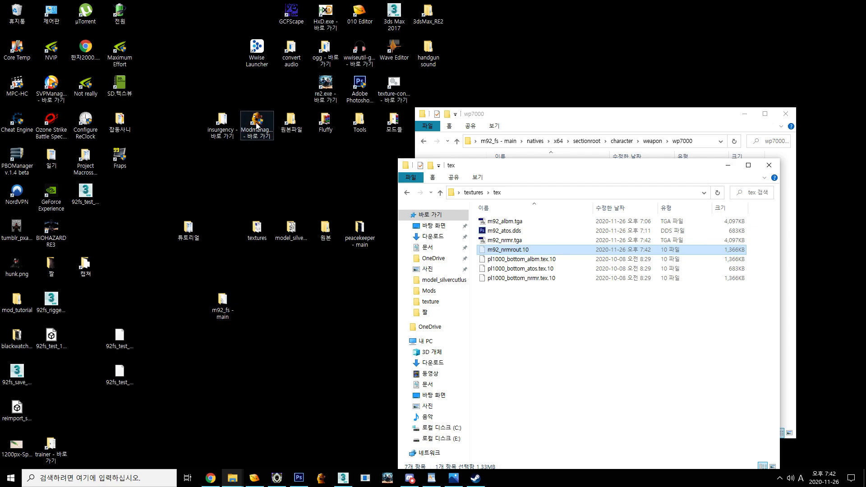
drag(497, 161, 205, 166)
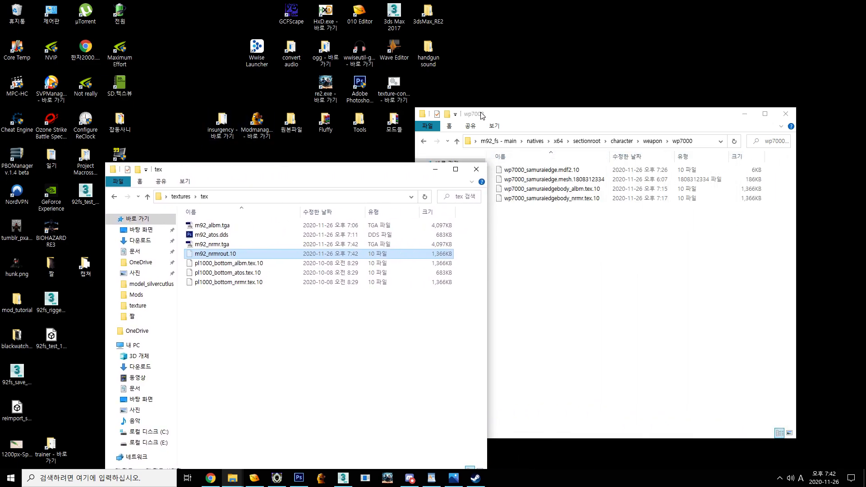
drag(481, 113, 560, 170)
- Open the game's natives\x64\sectionroot\character\weapon\wp7000 folder and paste m92_nrmrout.10 into it
double_click(463, 123)
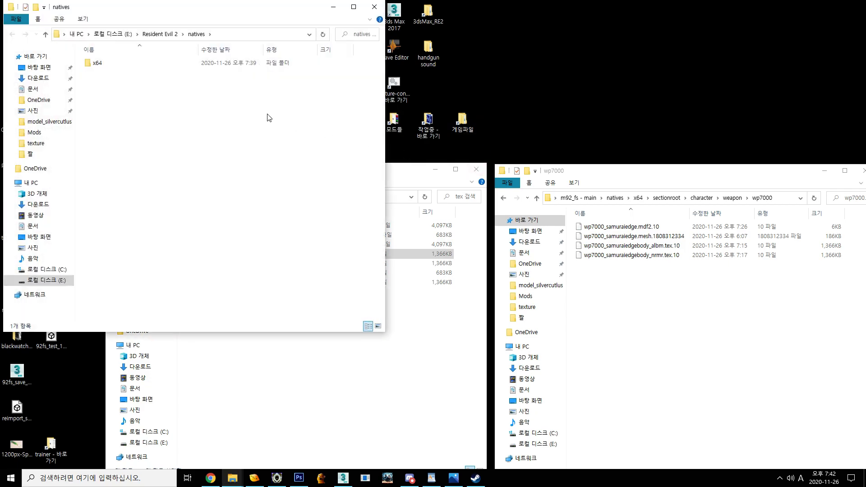
double_click(97, 62)
drag(164, 10, 310, 82)
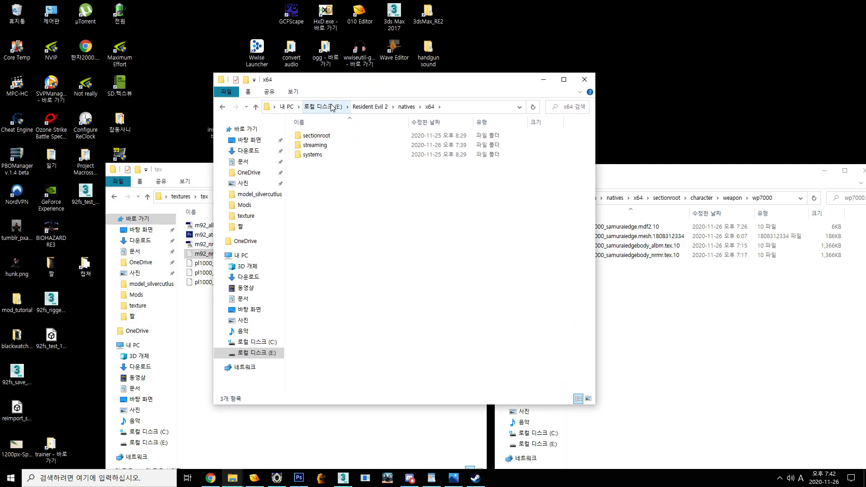
double_click(350, 142)
key(alt+Left)
double_click(348, 136)
double_click(348, 138)
double_click(348, 136)
double_click(346, 136)
key(alt+Left)
double_click(344, 146)
right_click(378, 204)
click(406, 267)
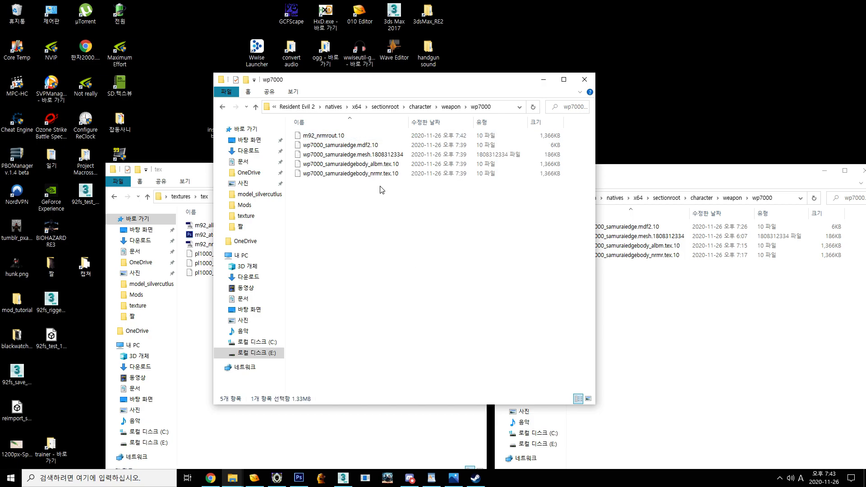
- Copy the file name of wp7000_samuraiedgebody_nrmr.tex.10 in the game's sectionroot wp7000 folder and delete that old texture
right_click(376, 162)
click(356, 176)
right_click(356, 178)
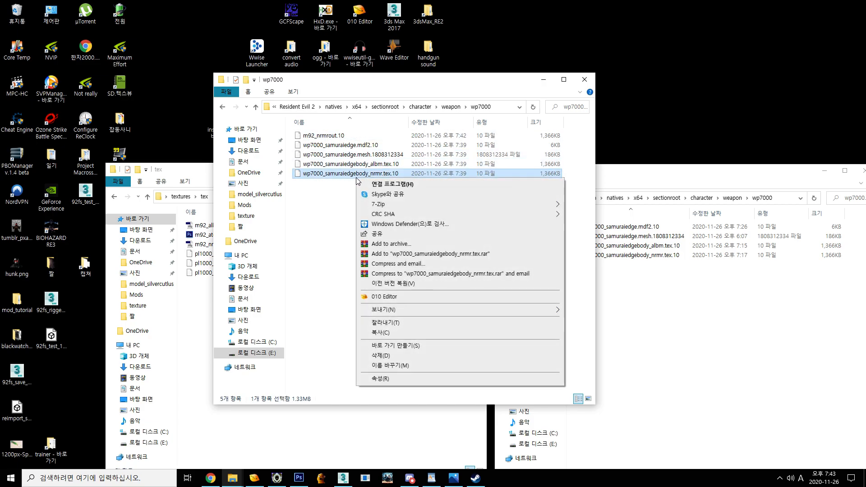
key(m)
key(ctrl+c)
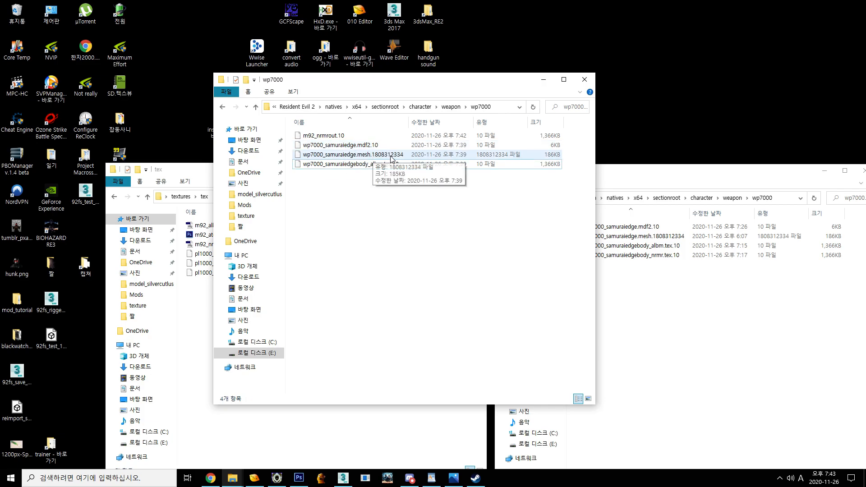
- Rename m92_nrmrout.10 as wp7000_samuraiedgebody_nrmr.tex.10
right_click(386, 133)
key(m)
key(ctrl+v)
key(Return)
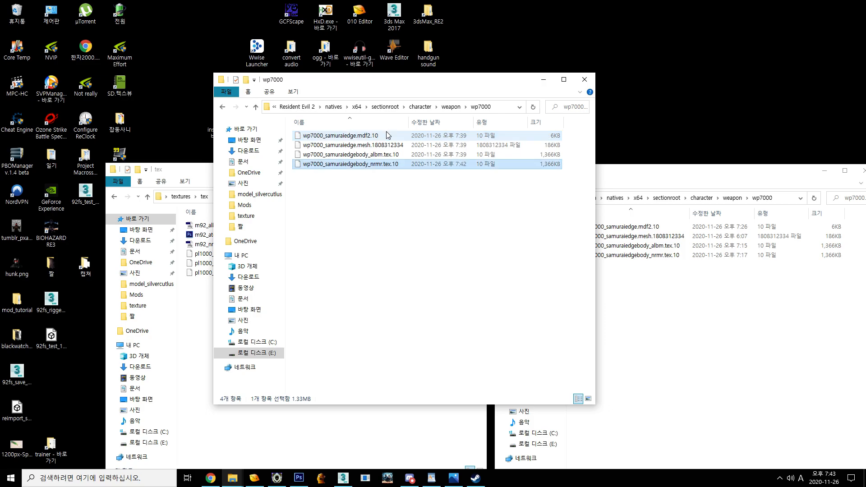
click(481, 183)
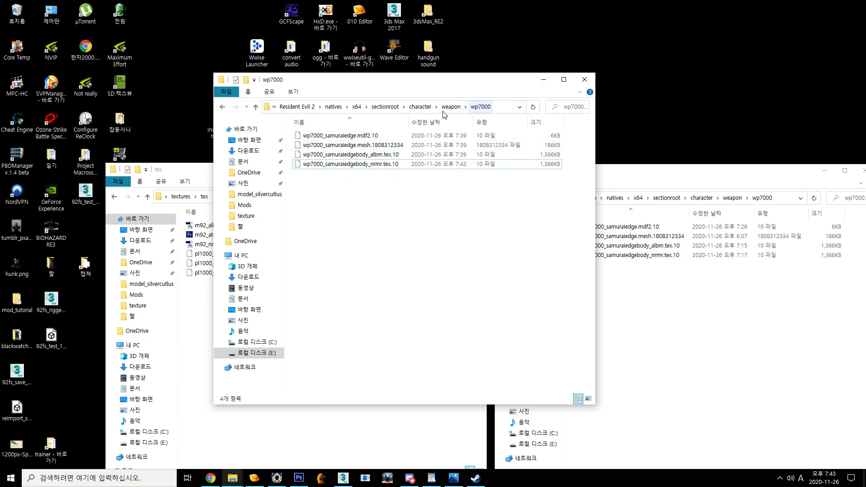
- Go to natives\x64\streaming\sectionroot\character\weapon\wp7000 and try to paste the new normal-roughness texture there
click(356, 107)
double_click(350, 145)
double_click(351, 135)
double_click(352, 136)
double_click(353, 135)
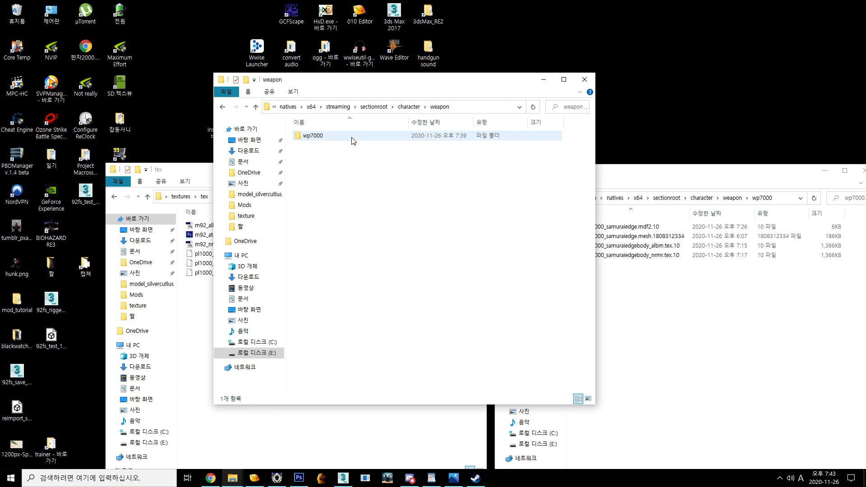
double_click(353, 136)
right_click(354, 164)
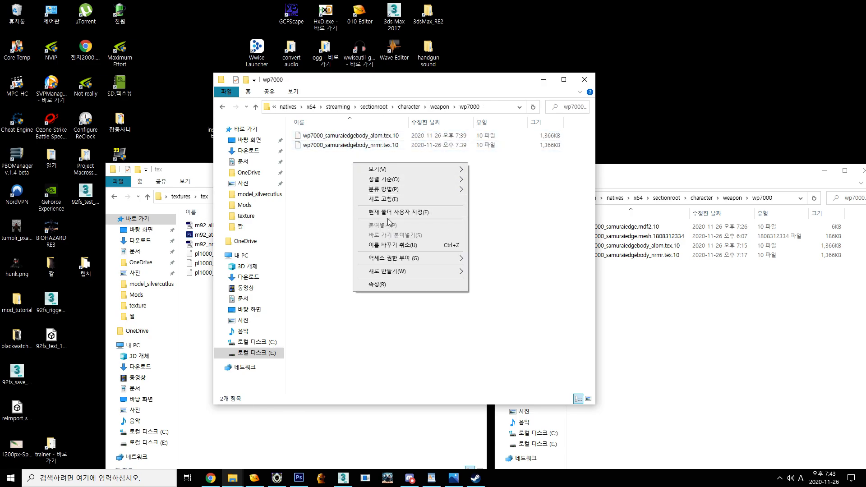
right_click(344, 190)
right_click(310, 164)
- Move the game's wp7000 window off the tex folder and shift the m92_fs - main wp7000 window clear of it
drag(396, 84, 510, 103)
click(253, 273)
click(507, 301)
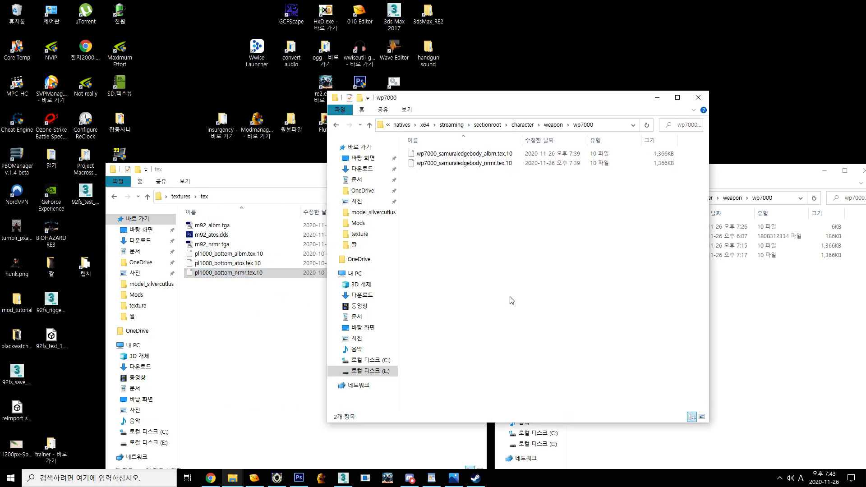
click(744, 329)
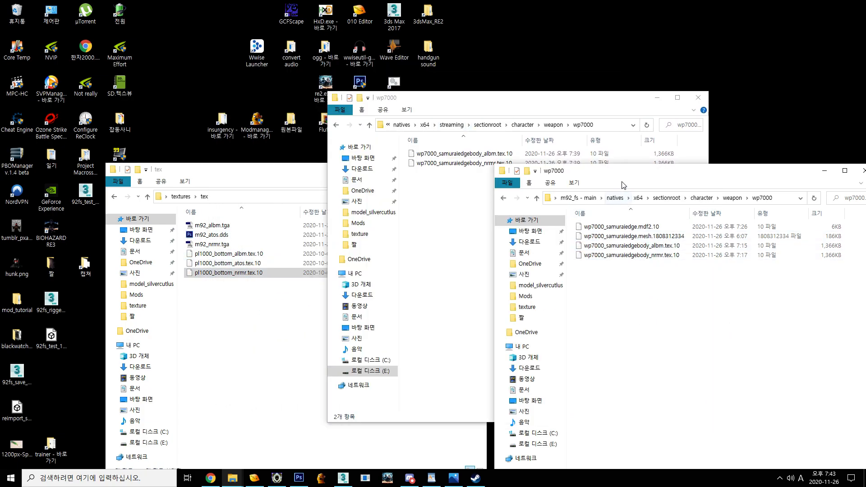
drag(610, 177, 620, 195)
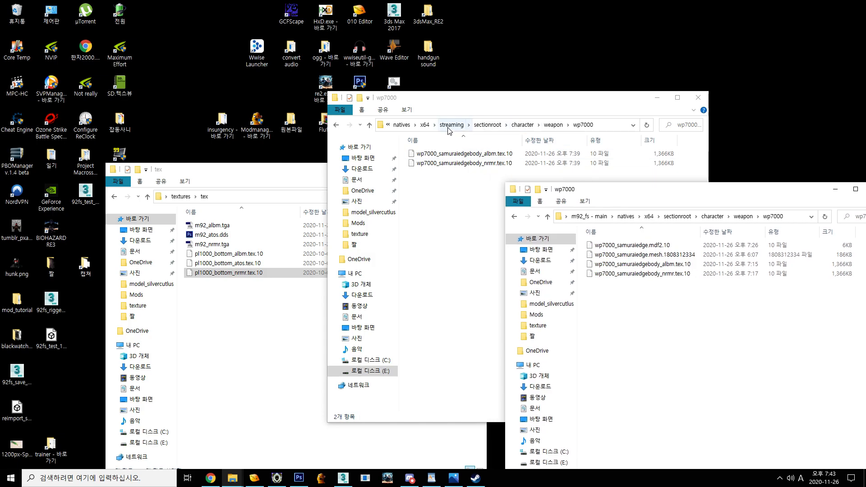
- Return to the game's non-streaming sectionroot wp7000 folder and copy wp7000_samuraiedgebody_nrmr.tex.10
click(350, 131)
key(alt+Left)
key(alt+Left)
key(alt+Left)
key(alt+Left)
key(alt+Left)
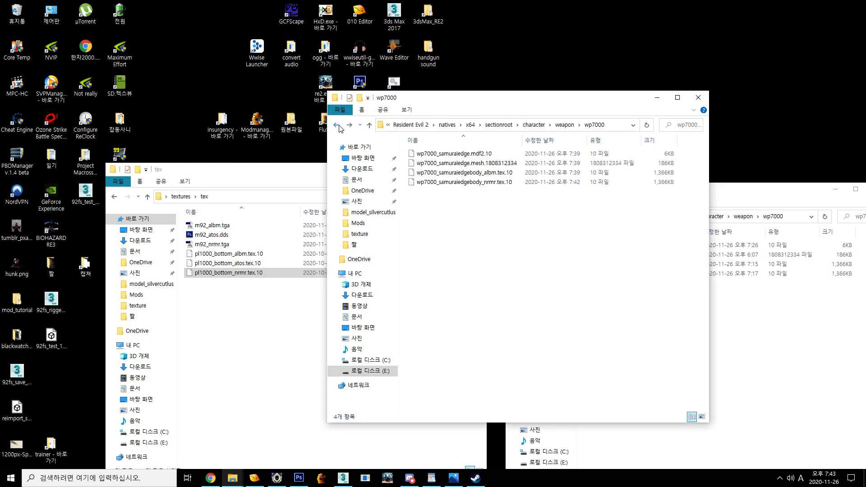
click(350, 125)
click(453, 182)
right_click(454, 183)
key(c)
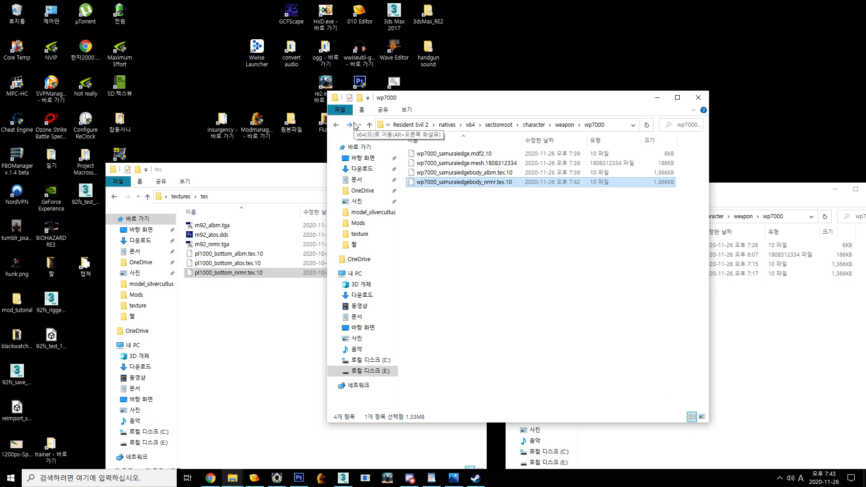
- Paste the copied texture into x64\streaming\sectionroot\character\weapon\wp7000, replacing the existing wp7000_samuraiedgebody_nrmr.tex.10
click(470, 125)
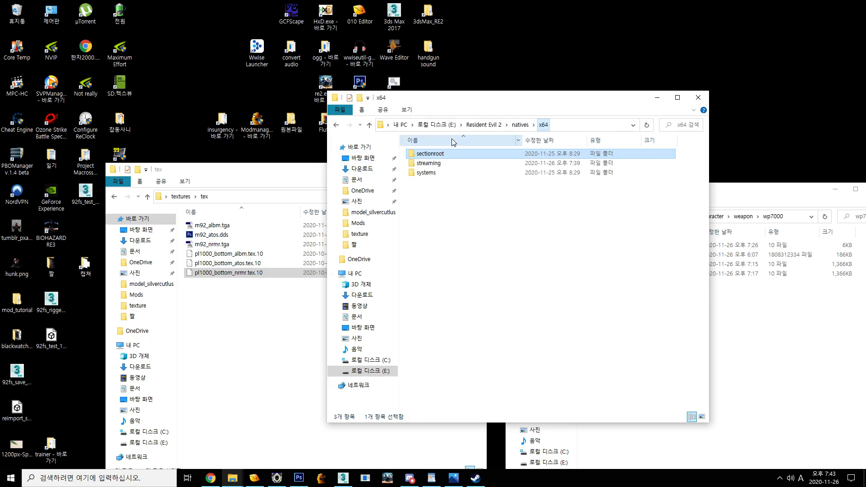
double_click(441, 163)
double_click(443, 155)
double_click(443, 154)
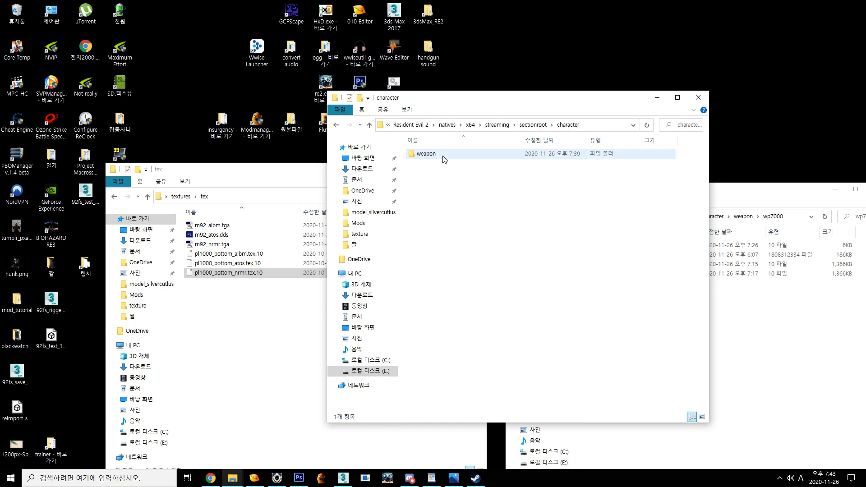
double_click(444, 154)
double_click(444, 154)
right_click(469, 196)
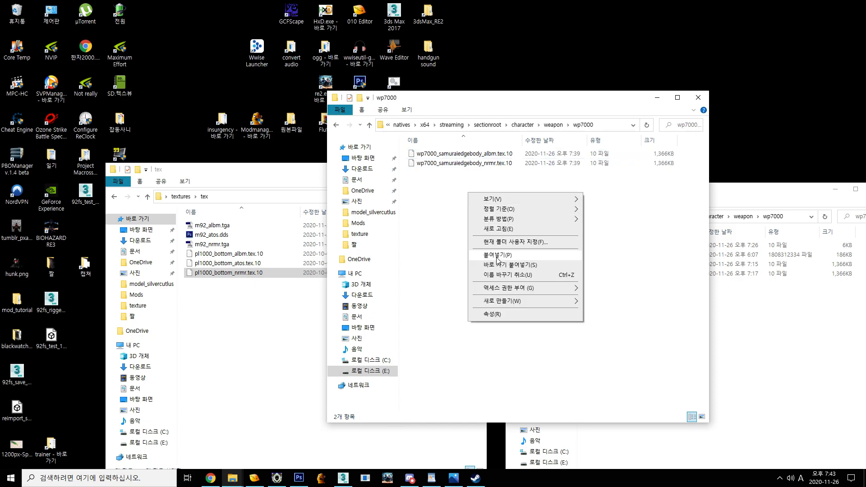
click(490, 255)
click(474, 193)
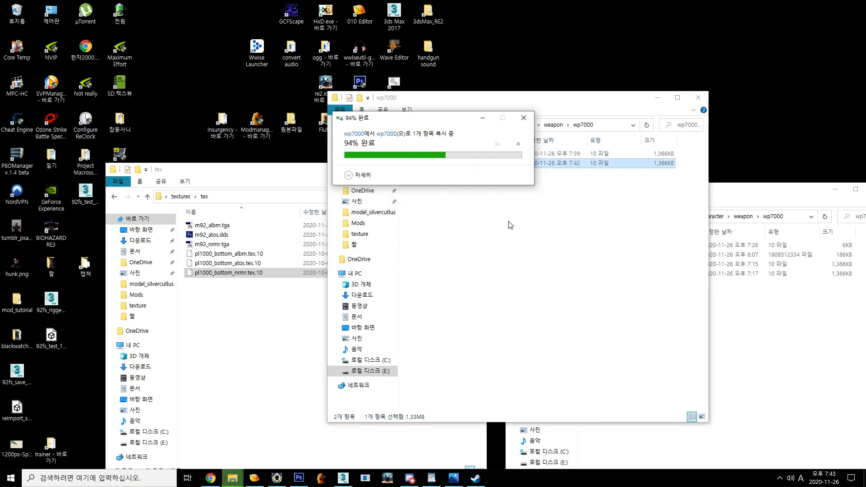
- Switch to Resident Evil 2, start the game and open 사무라이 엣지 (오리지널 모델) in the model viewer
click(387, 478)
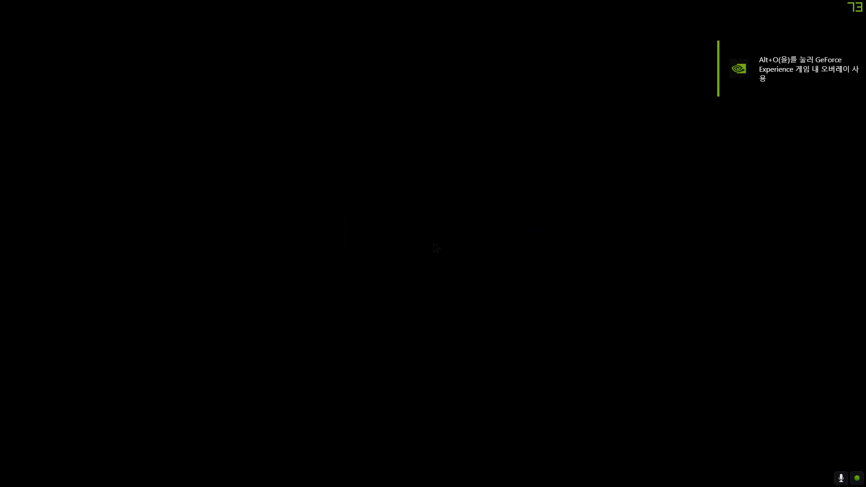
key(Return)
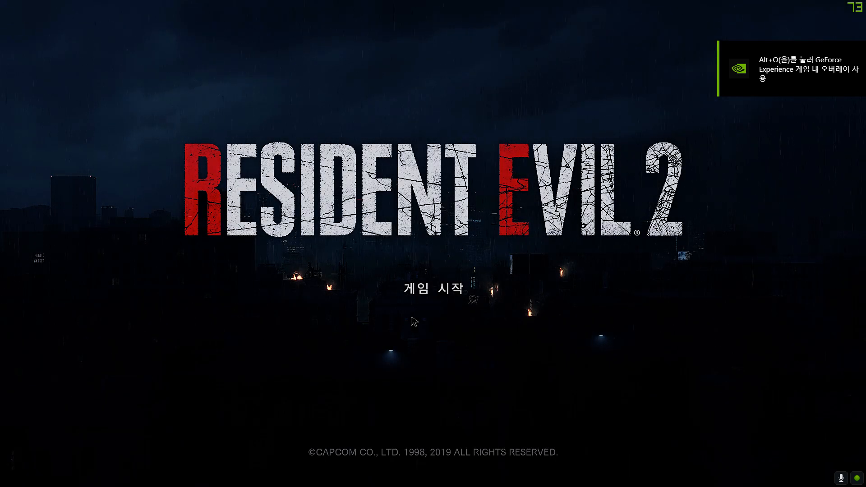
key(Return)
click(129, 152)
click(129, 182)
scroll(167, 173, up, 5)
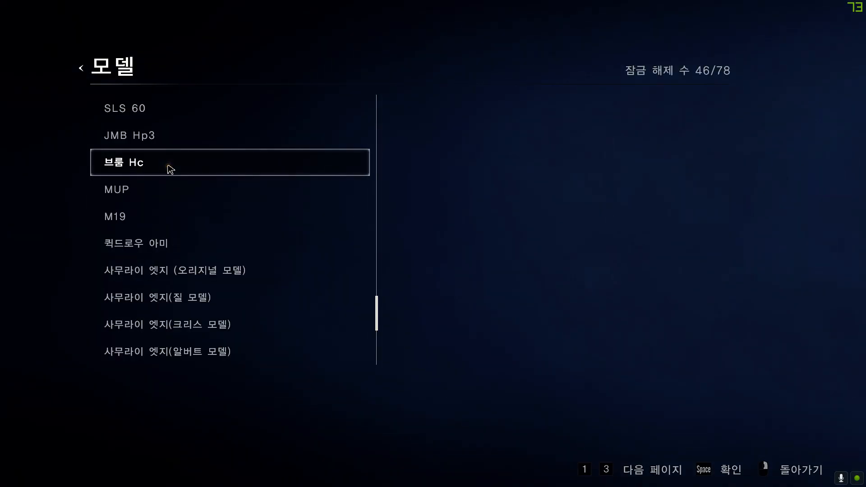
click(205, 279)
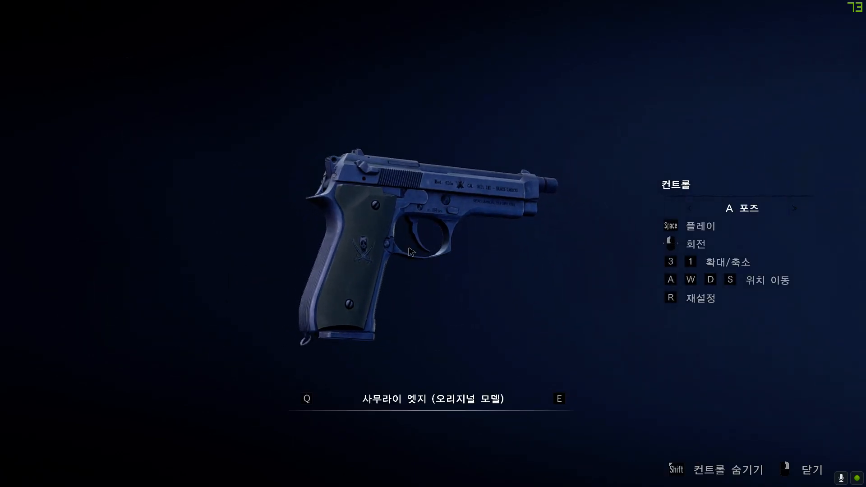
- Rotate and zoom the pistol model to examine its surface shading, engravings and grip from all sides
drag(358, 245, 800, 371)
key(r)
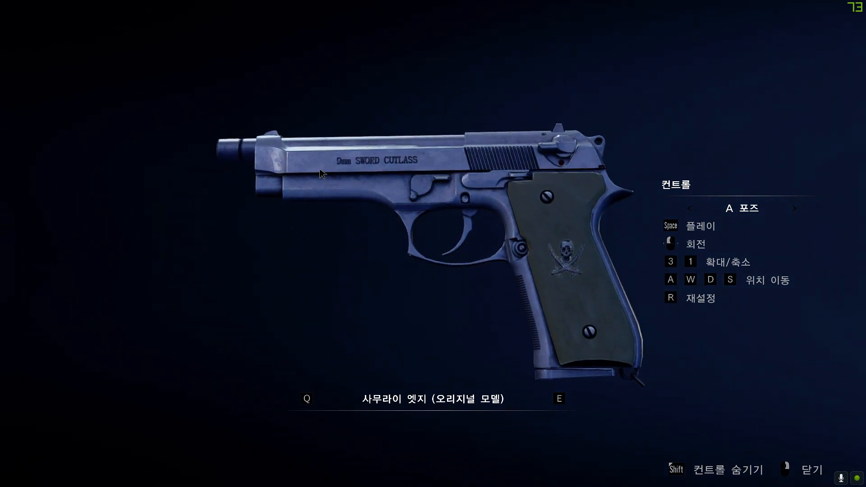
drag(490, 259, 5, 155)
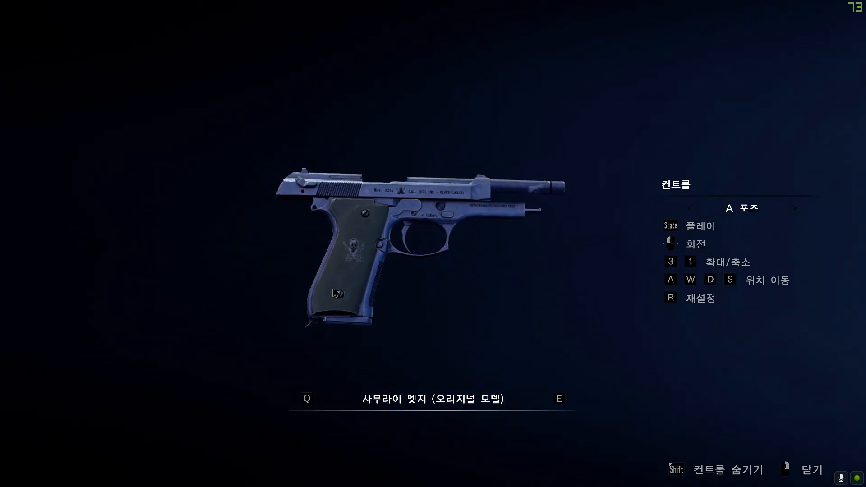
scroll(274, 250, up, 2)
drag(274, 249, 279, 197)
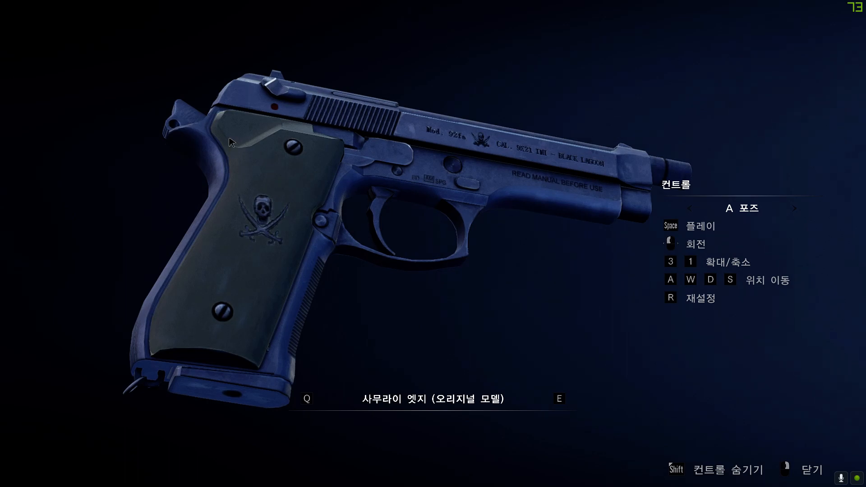
drag(188, 352, 264, 202)
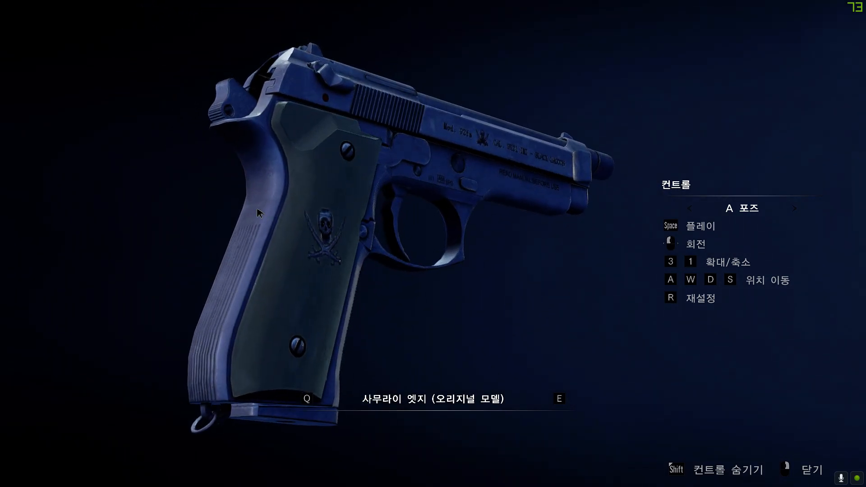
drag(363, 207, 294, 208)
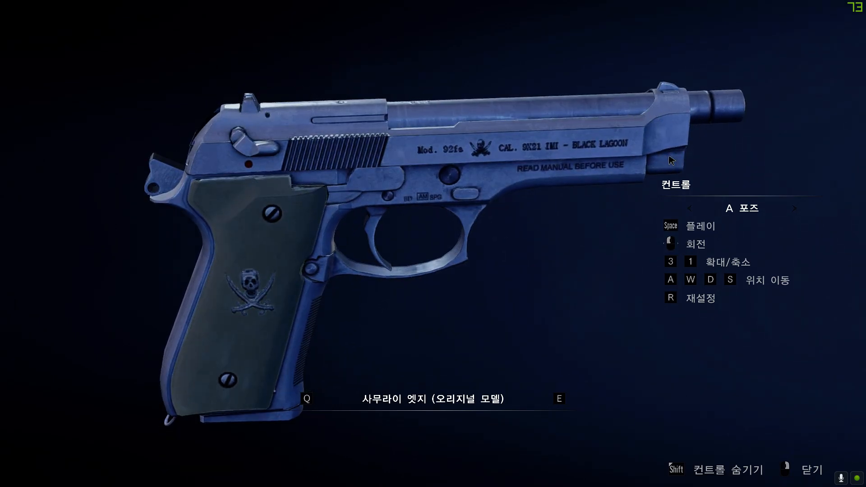
drag(421, 245, 465, 271)
- Leave the model viewer and load Leon's second-run hardcore save in the police station darkroom (경찰서 / 암실)
right_click(464, 271)
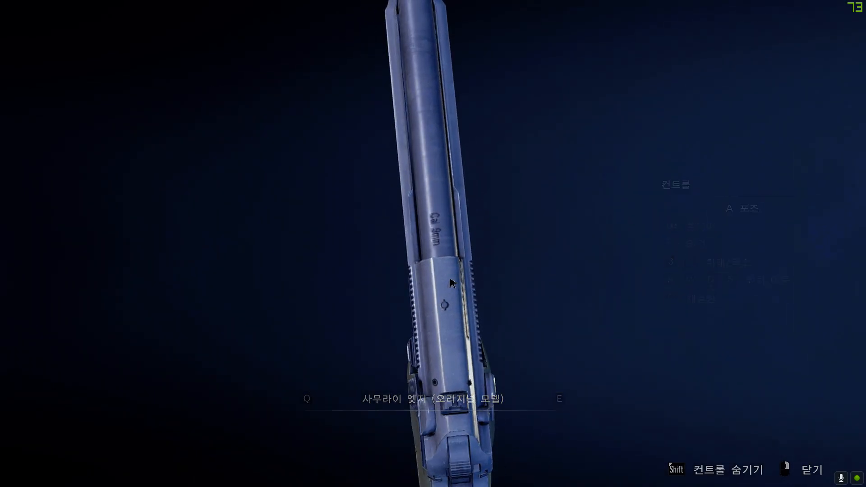
right_click(465, 271)
right_click(249, 155)
click(113, 102)
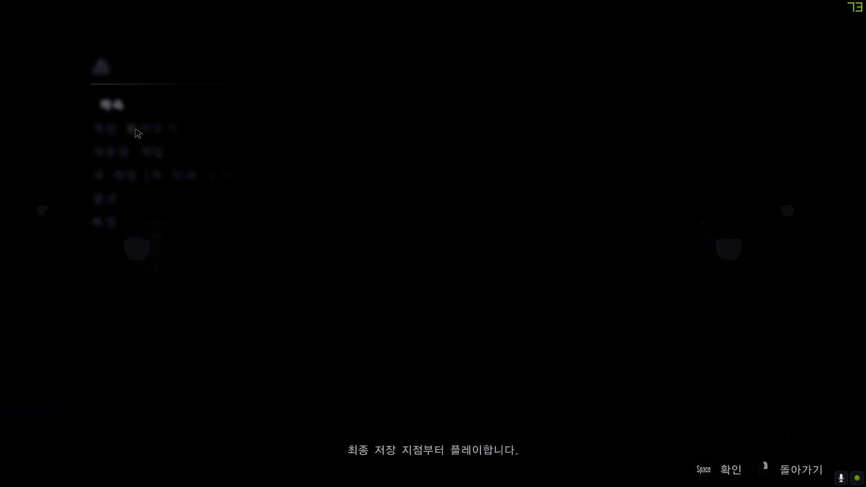
click(131, 130)
scroll(468, 323, down, 3)
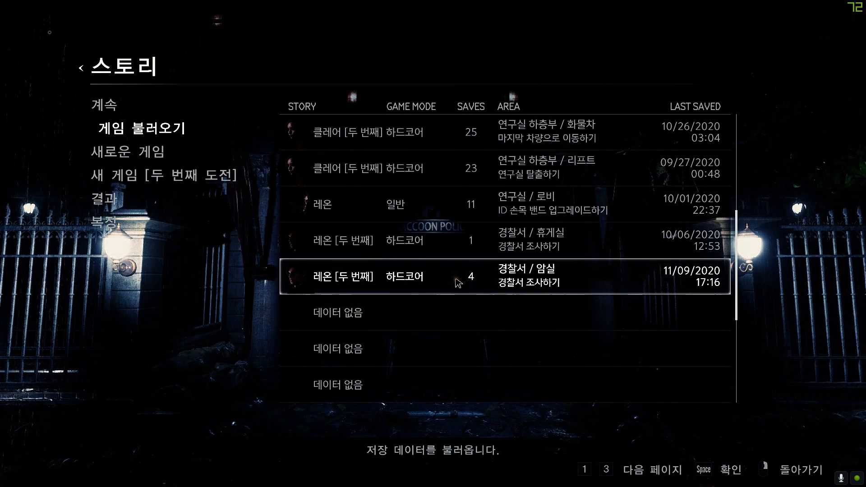
click(458, 332)
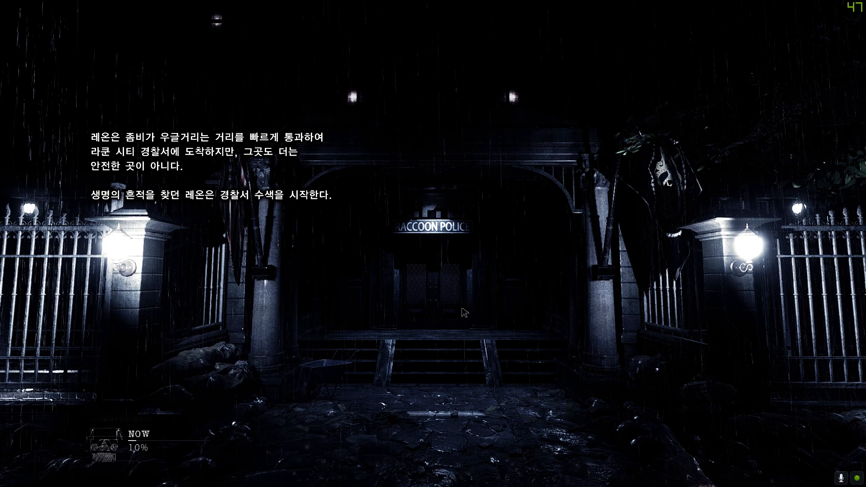
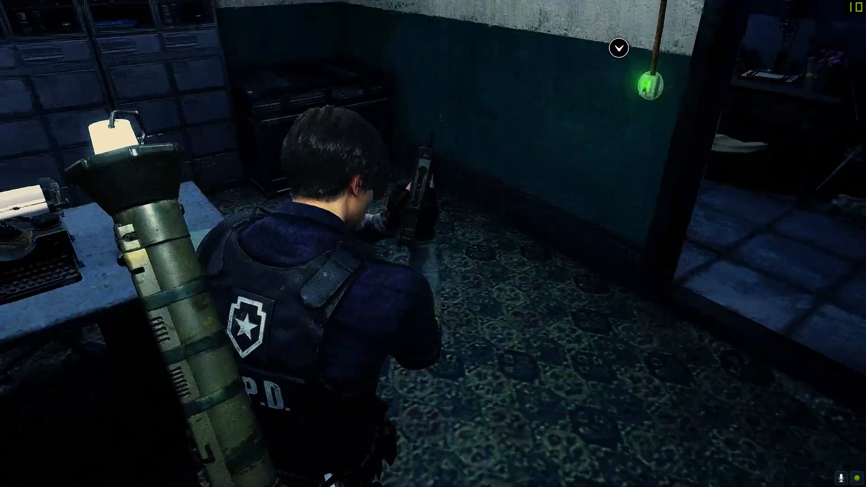
- Take 사무라이 엣지 (오리지널 모델) out of the item box, equip it and aim it in the room
key(f)
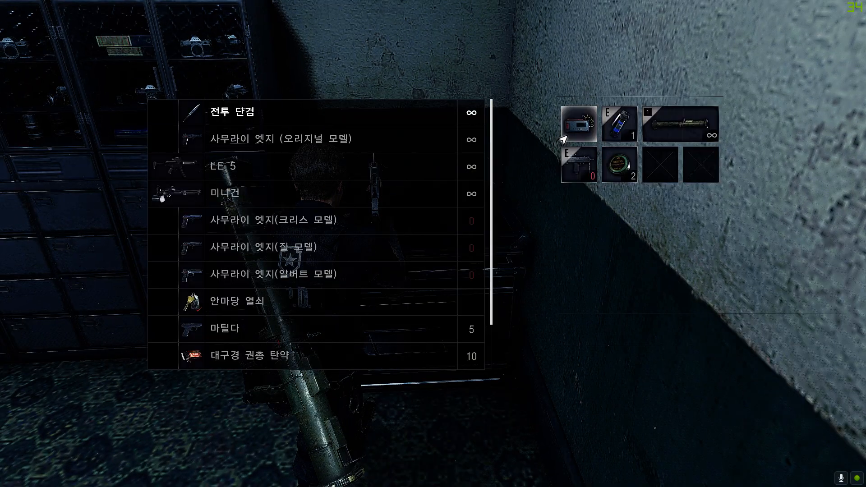
scroll(296, 299, down, 2)
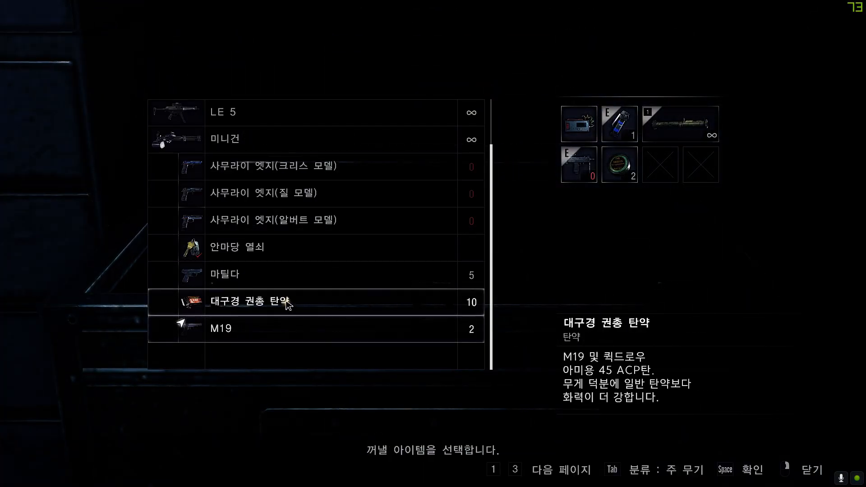
scroll(273, 176, up, 2)
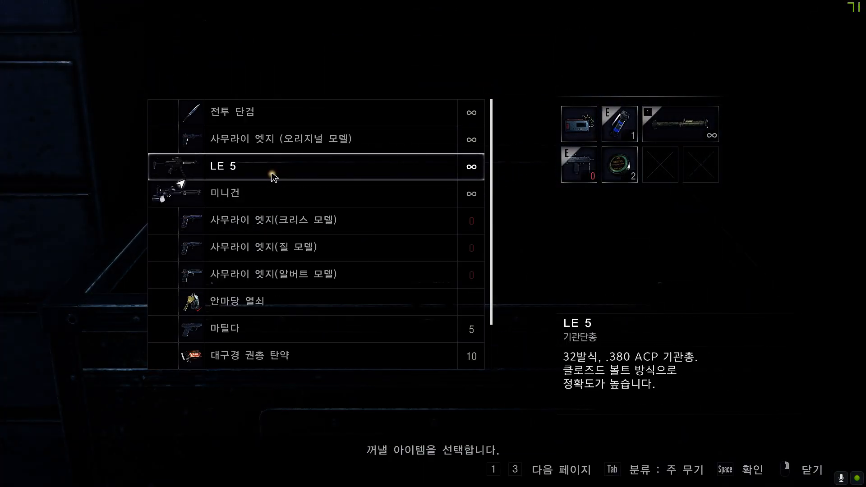
click(293, 145)
click(296, 139)
right_click(296, 135)
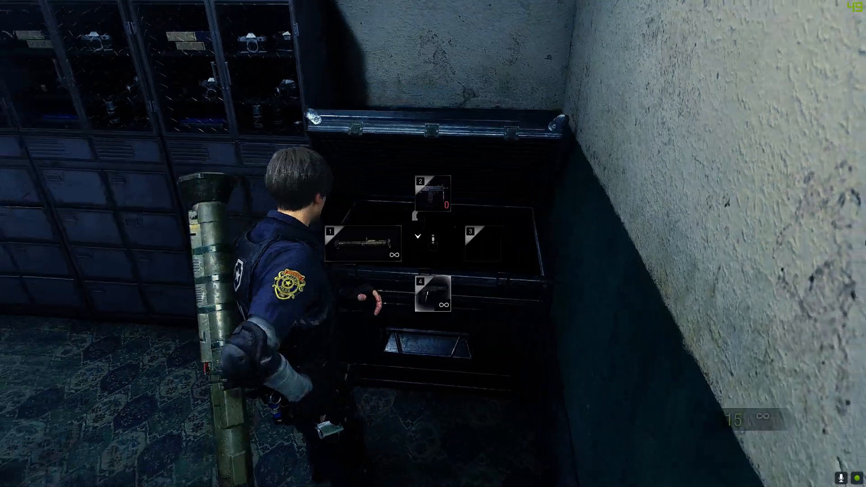
key(4)
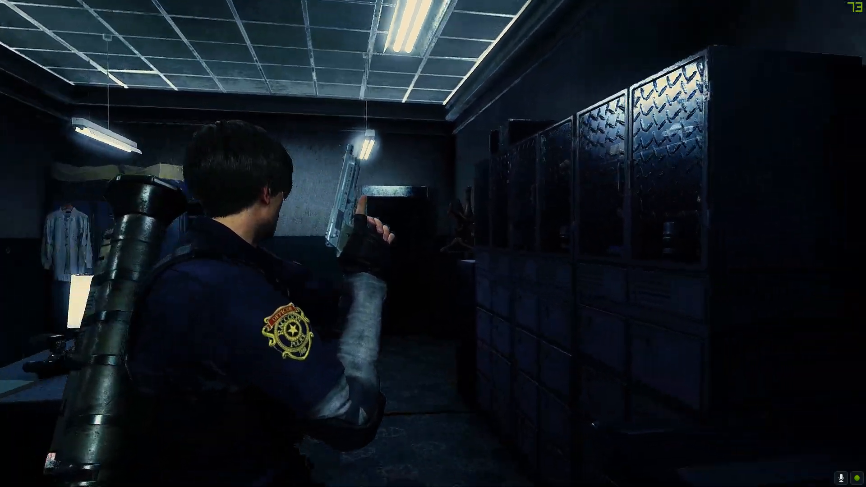
right_click(433, 243)
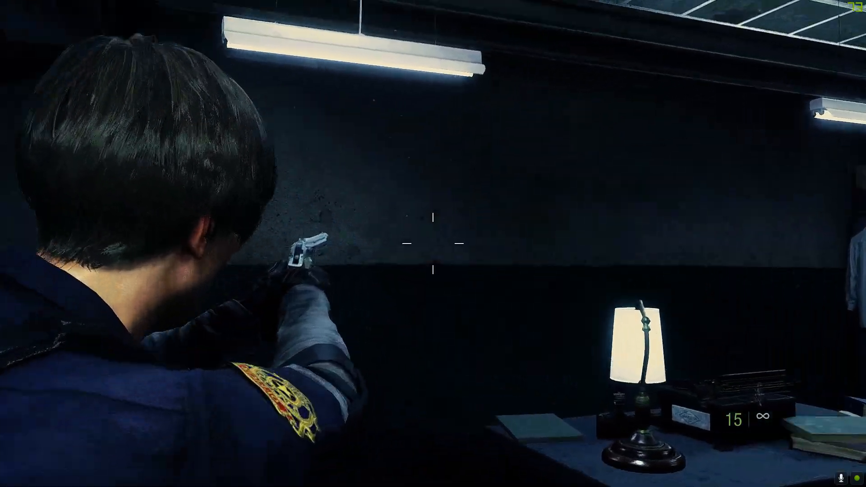
- Move Leon around the darkroom to view the equipped pistol and open 사무라이 엣지 (오리지널 모델) for inspection from the inventory
key(w)
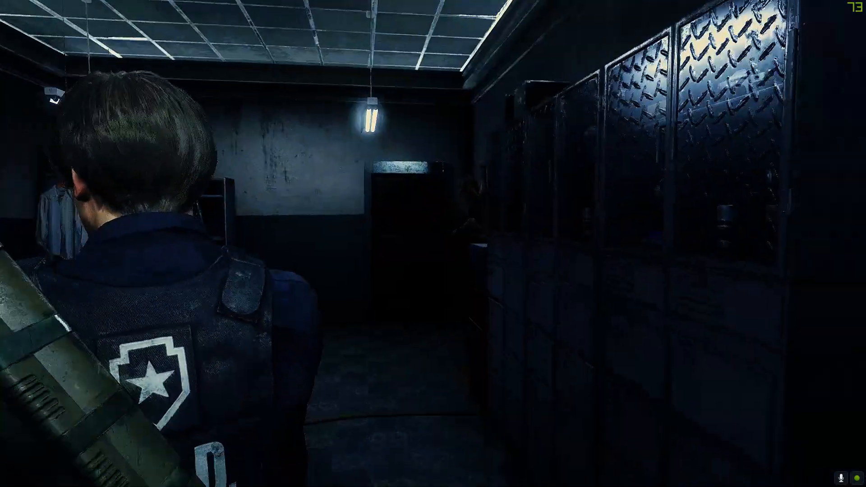
right_click(433, 243)
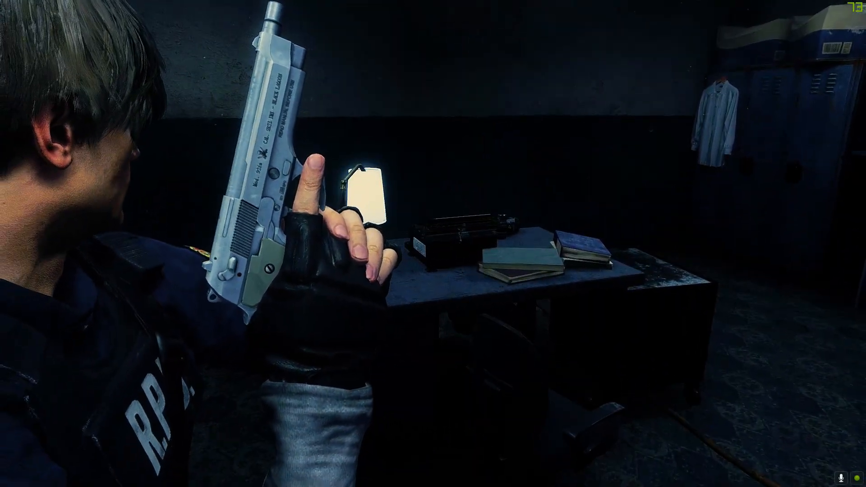
key(Tab)
click(677, 170)
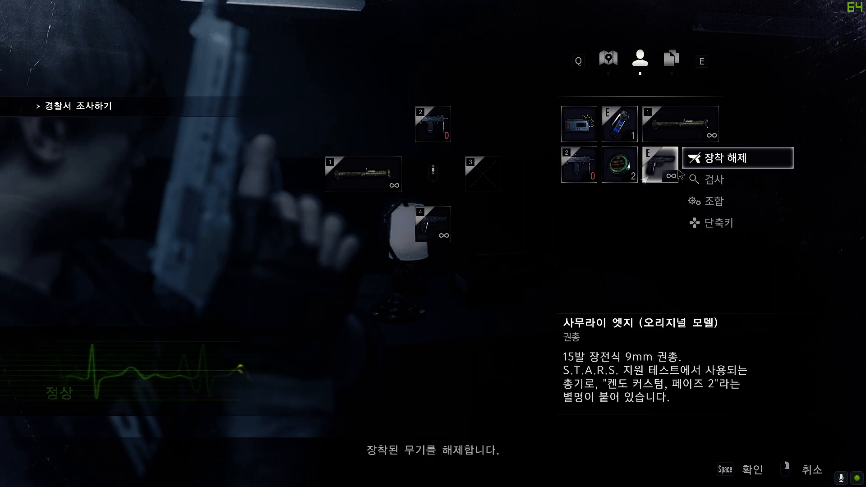
click(712, 179)
- Rotate and zoom the inspected pistol to examine its slide engravings, frame and skull-marked grip
drag(554, 176, 436, 151)
scroll(435, 151, up, 2)
scroll(419, 158, up, 3)
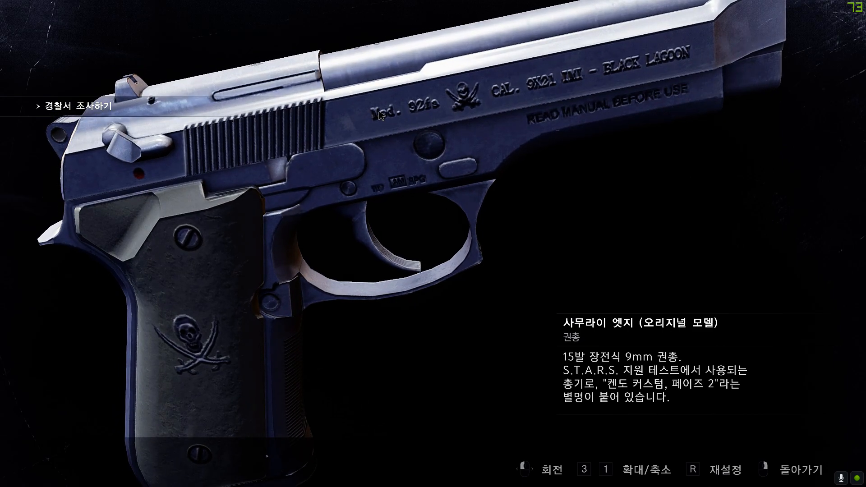
drag(386, 111, 428, 188)
scroll(291, 190, down, 3)
scroll(372, 226, up, 3)
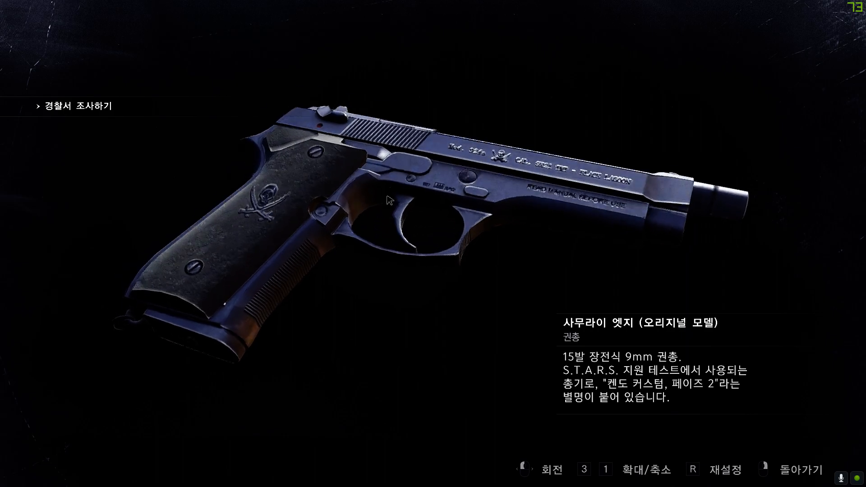
- Switch to Photoshop to view m92_nrmr.tga's Alpha 1 channel, and return to the game to resume play
key(alt+Tab)
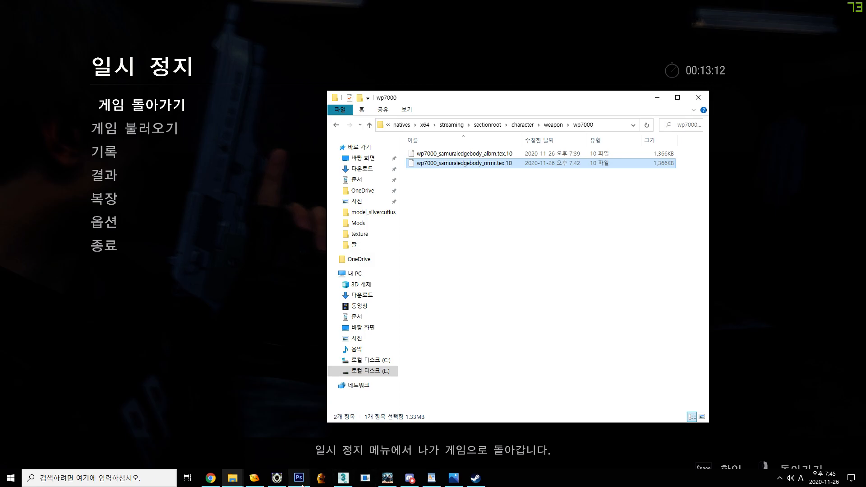
click(301, 484)
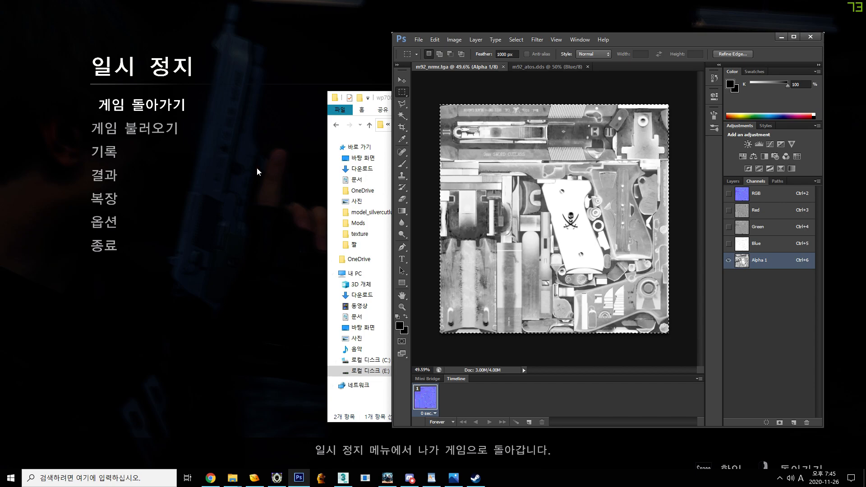
click(277, 230)
key(Escape)
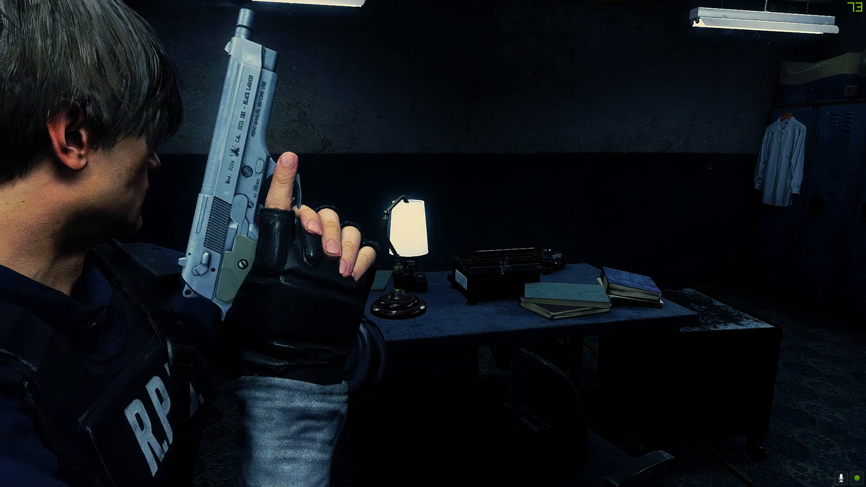
- Inspect 사무라이 엣지 (오리지널 모델) from the inventory again and look at its surface close up
key(Tab)
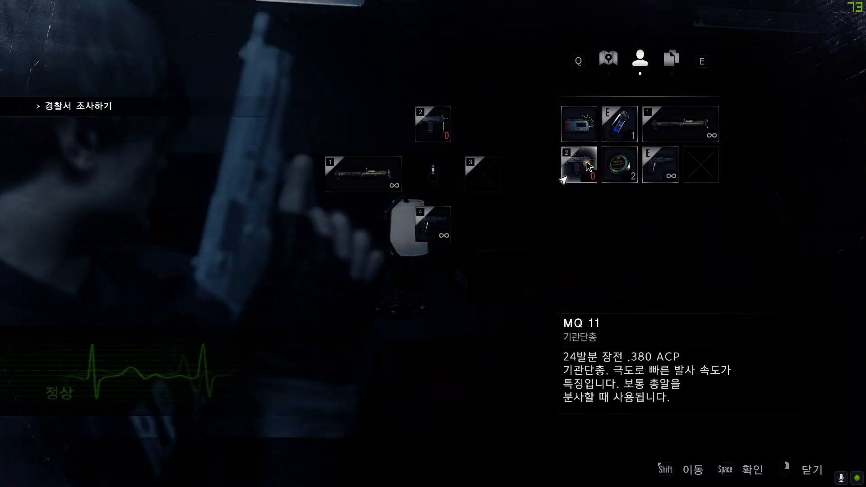
click(660, 164)
click(704, 180)
scroll(559, 176, up, 5)
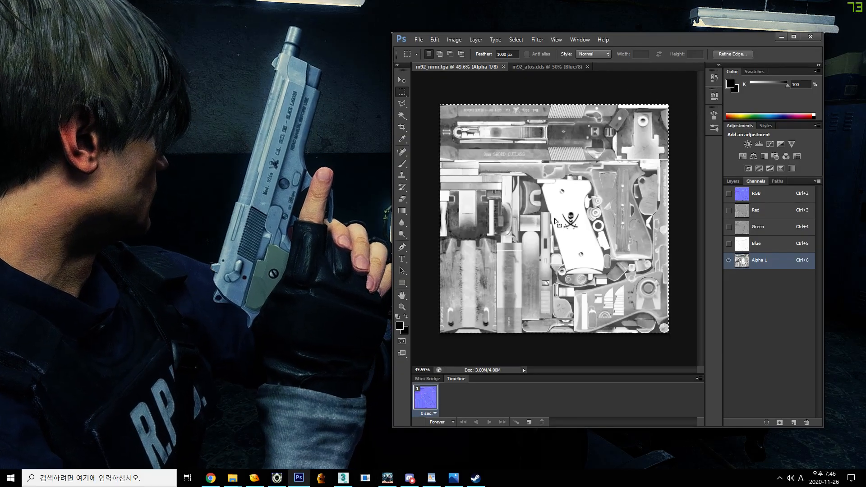
- Switch back to Photoshop, invert the Green channel of m92_nrmr.tga and check the relief around the grip
click(767, 227)
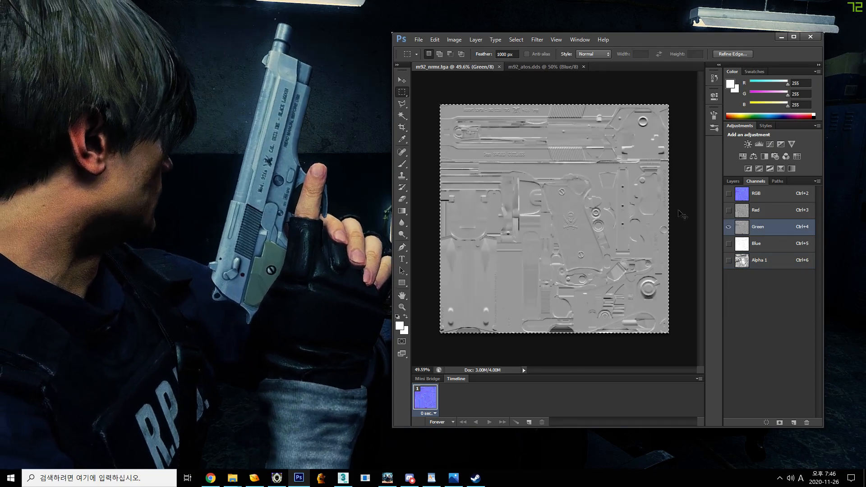
scroll(658, 129, up, 2)
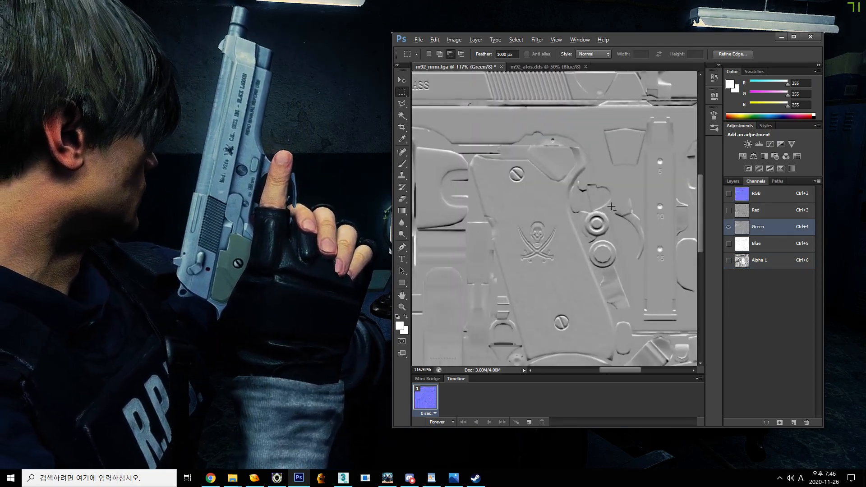
scroll(632, 172, down, 2)
scroll(623, 194, up, 2)
scroll(612, 209, down, 3)
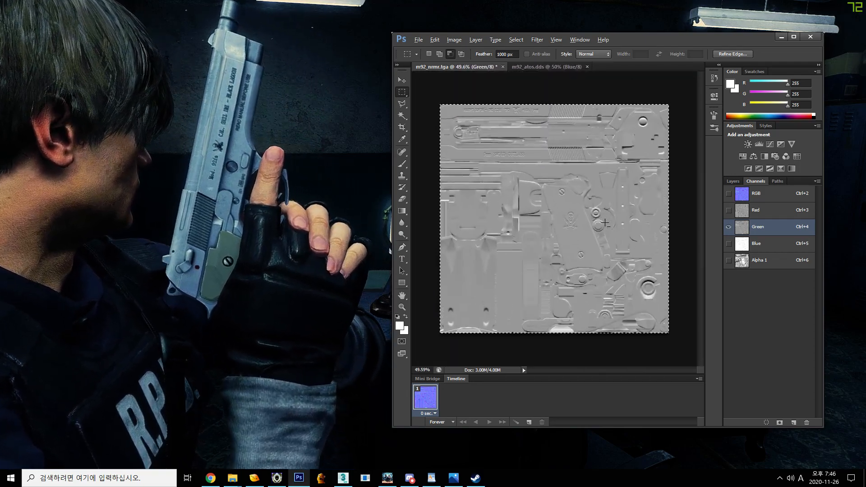
- Invert the Alpha 1 channel of m92_nrmr.tga and check the grip and its skull emblem
click(757, 265)
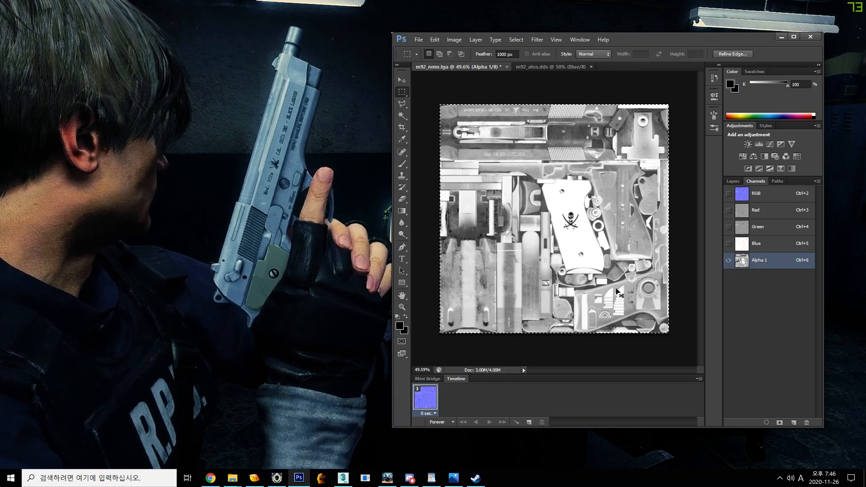
key(ctrl+i)
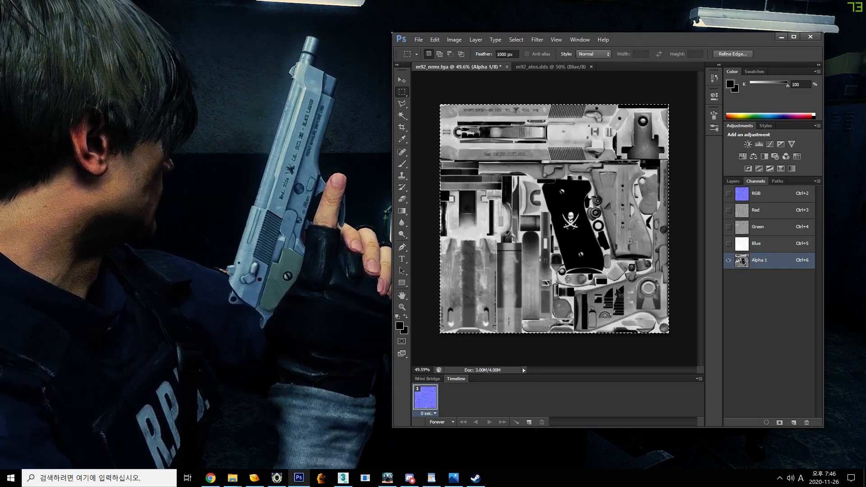
scroll(564, 237, up, 3)
scroll(556, 245, up, 3)
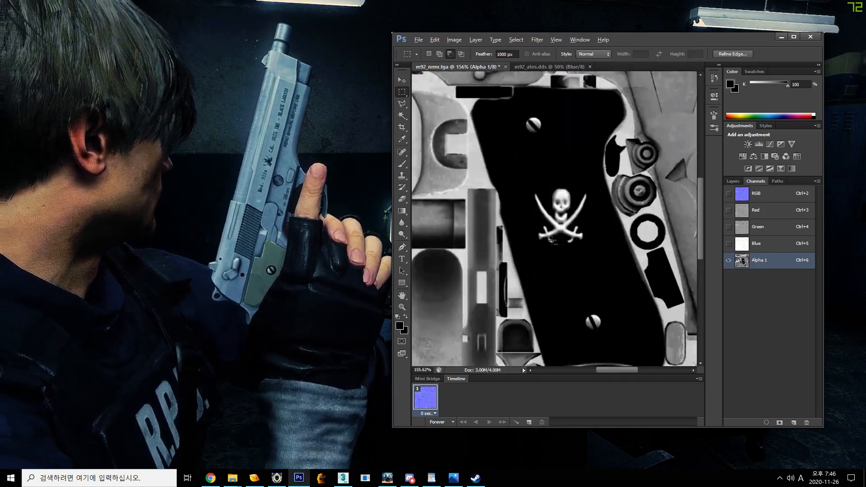
scroll(556, 245, down, 3)
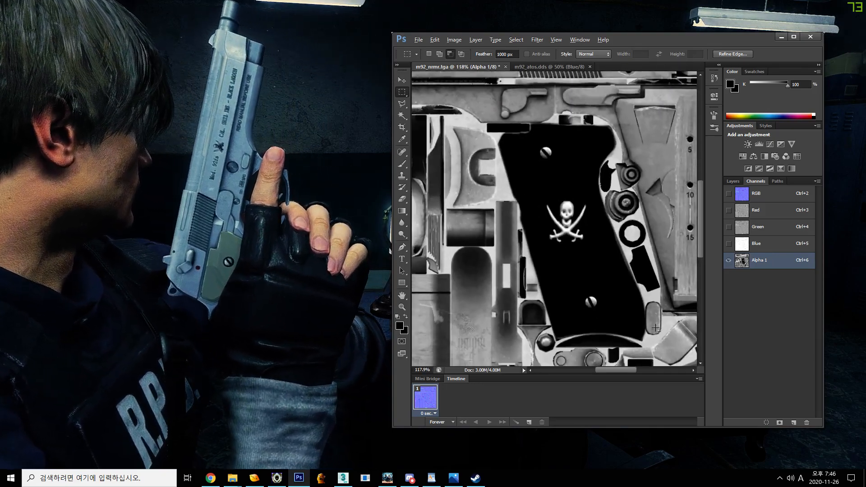
scroll(510, 157, up, 2)
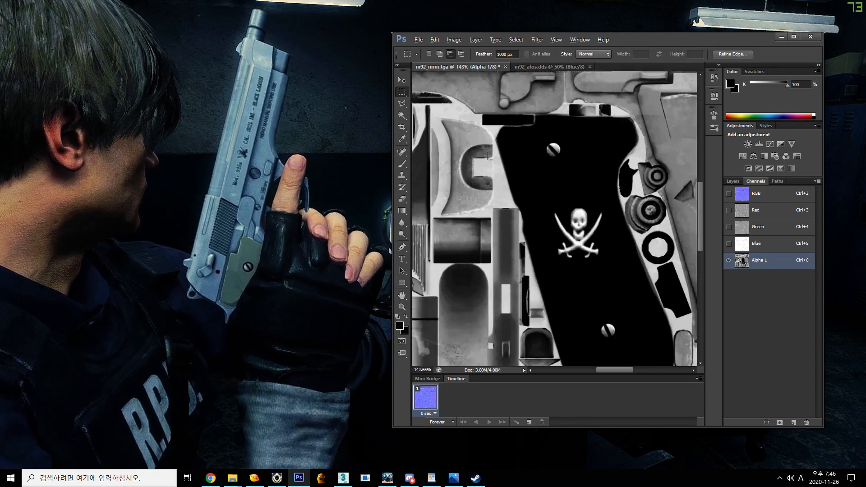
- Try to select the black grip area in the Alpha 1 channel with the Magic Wand
click(399, 107)
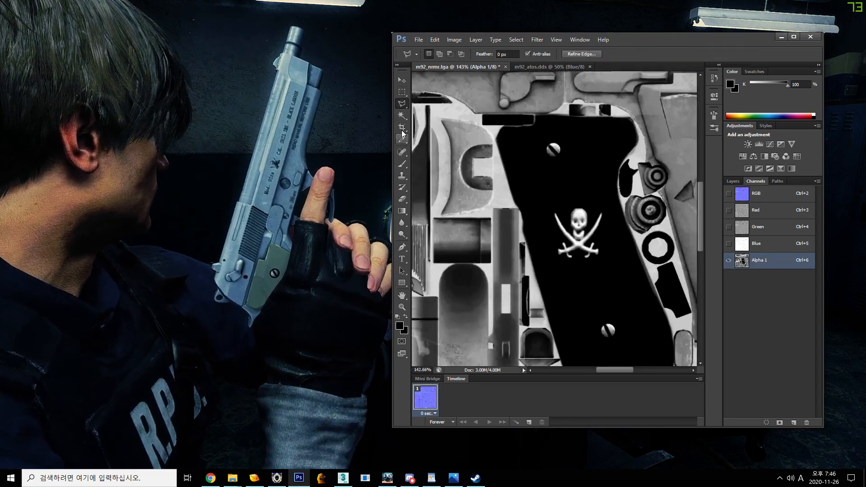
click(402, 115)
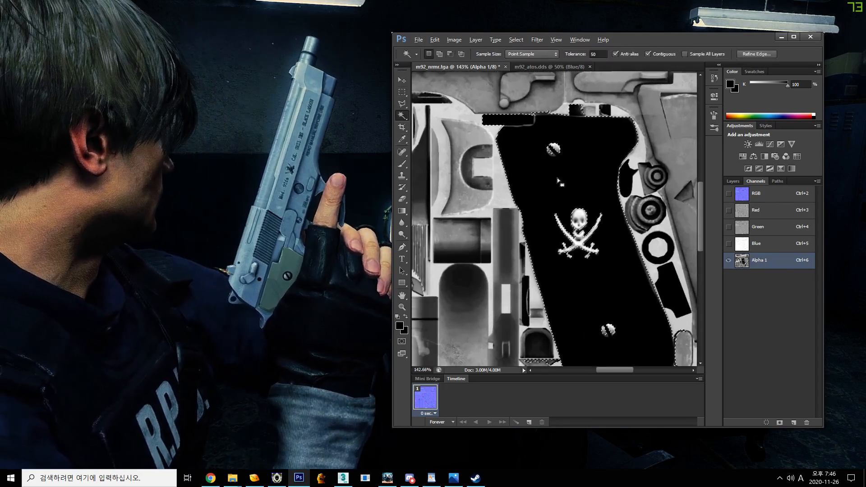
click(556, 177)
scroll(557, 177, down, 3)
scroll(596, 290, right, 1)
scroll(596, 291, up, 1)
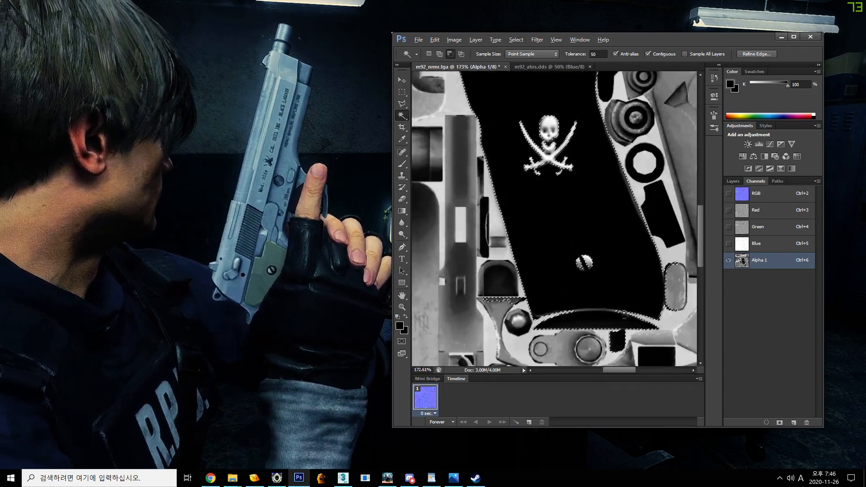
scroll(596, 290, down, 2)
scroll(620, 313, up, 2)
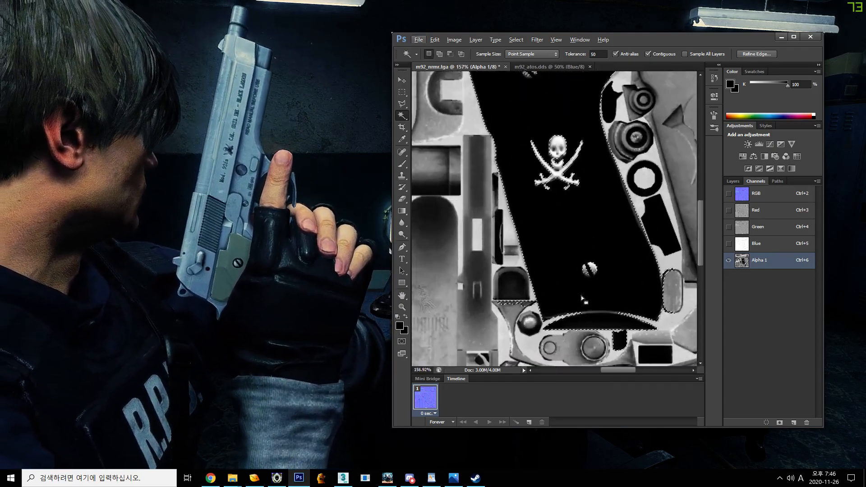
key(alt)
scroll(579, 237, up, 1)
scroll(579, 238, down, 1)
scroll(579, 238, down, 2)
scroll(578, 238, up, 2)
scroll(579, 237, up, 4)
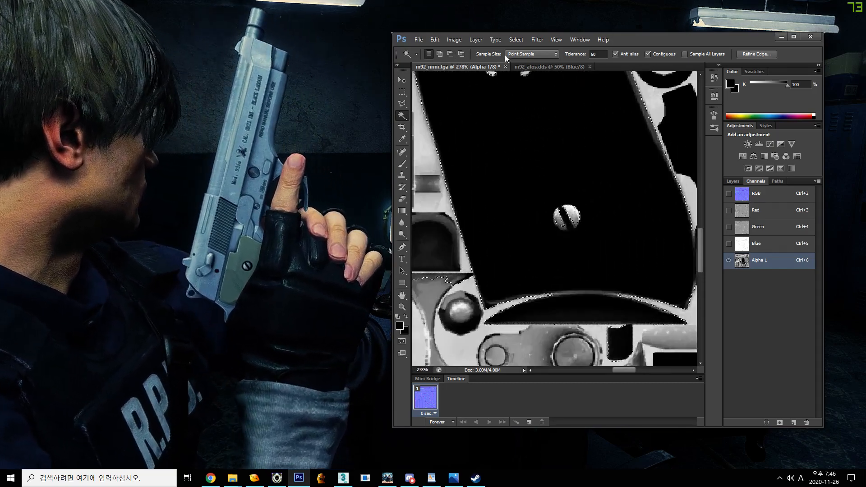
- Set the Magic Wand tolerance to 10 and reselect only the black grip surface, leaving out the skull and screws
double_click(595, 54)
text(10)
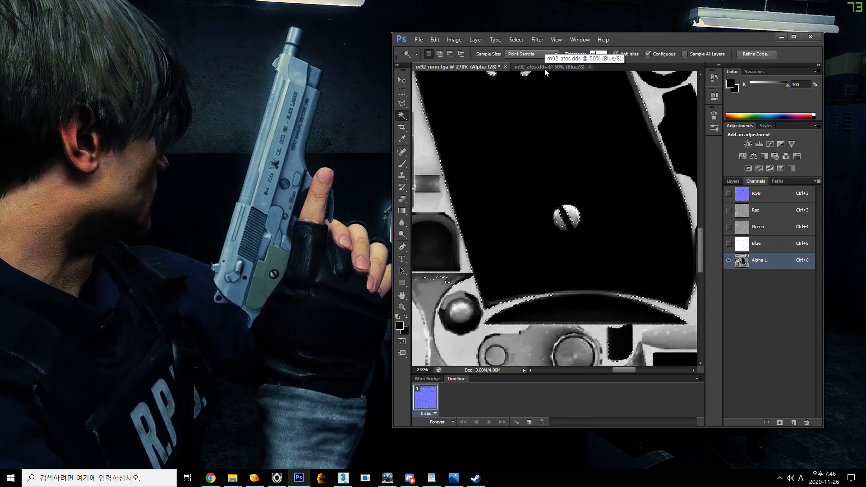
key(ctrl+d)
click(531, 157)
scroll(560, 211, down, 4)
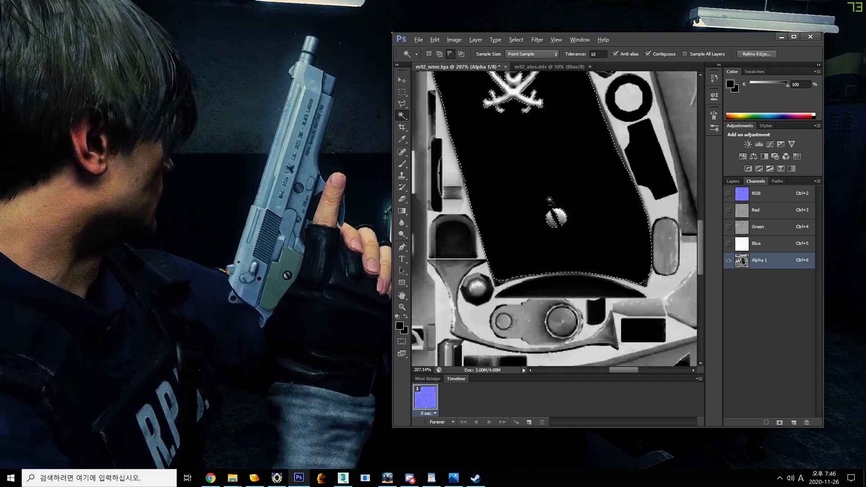
alt+click(524, 110)
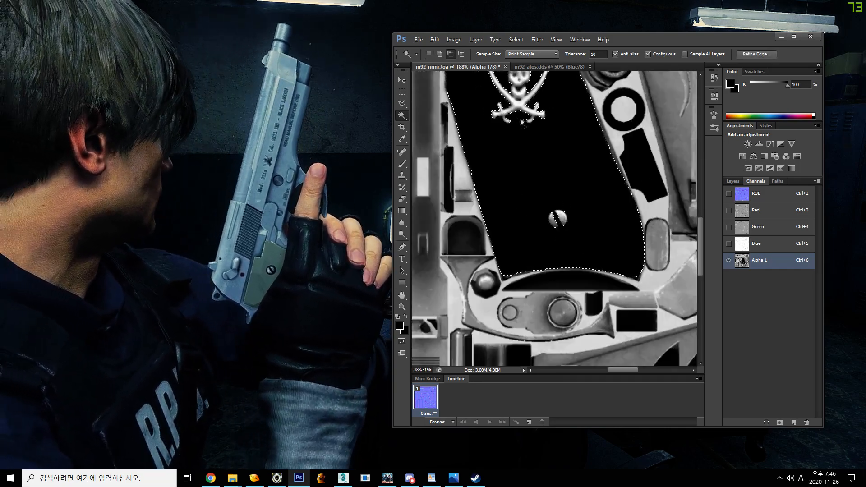
scroll(524, 110, down, 5)
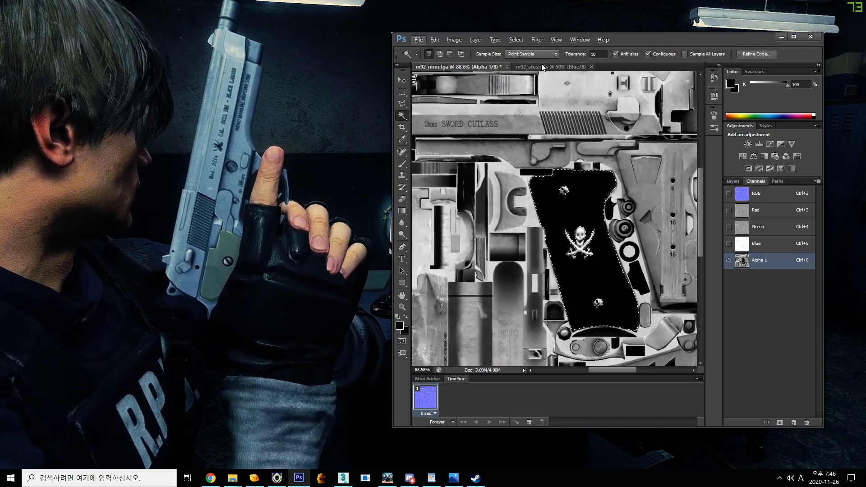
- Turn the selected grip surface white in the Alpha 1 channel, clear the selection and check the grip's edges and emblem
click(233, 478)
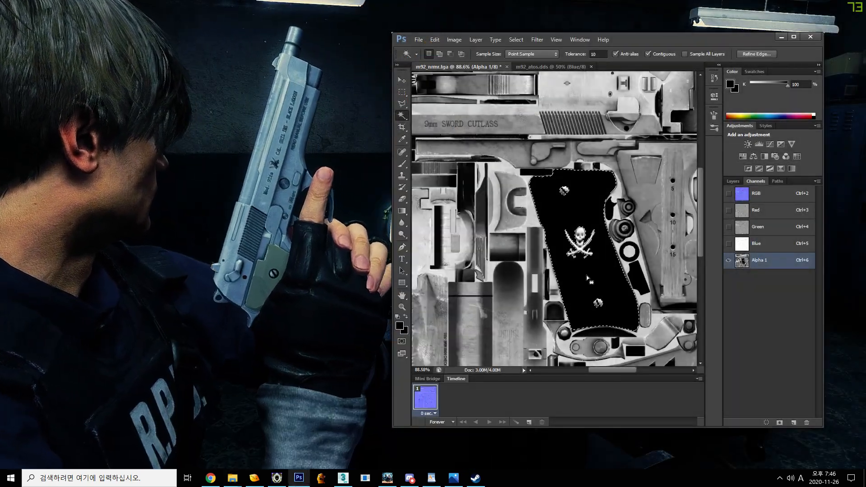
key(Delete)
scroll(587, 277, up, 5)
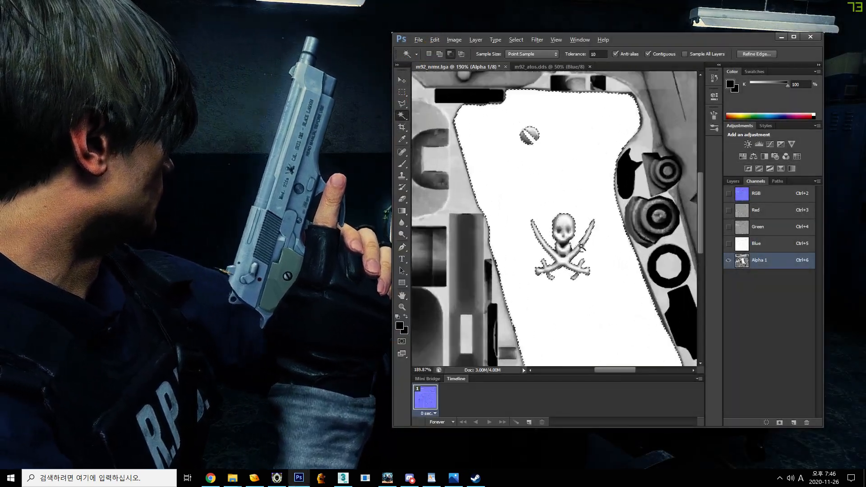
scroll(586, 264, down, 9)
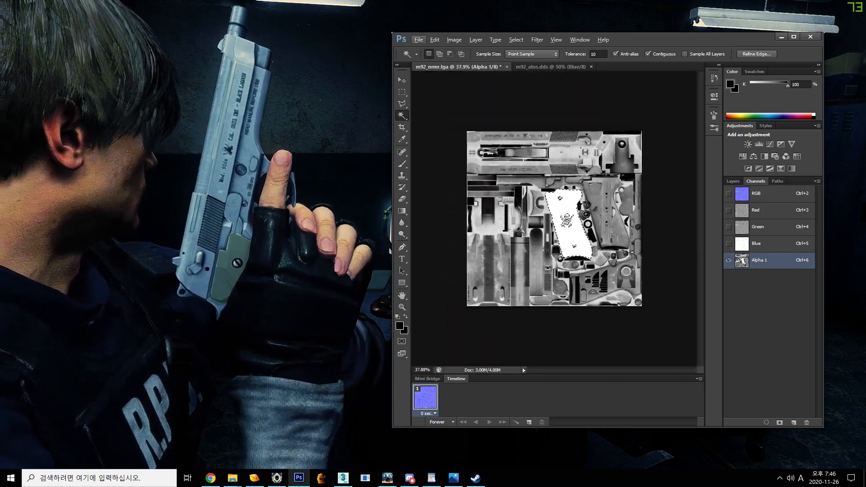
scroll(603, 245, up, 4)
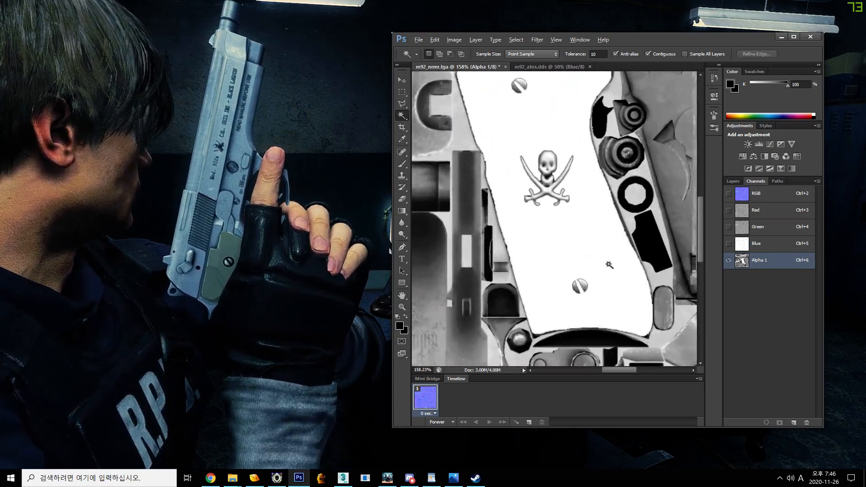
scroll(538, 152, down, 3)
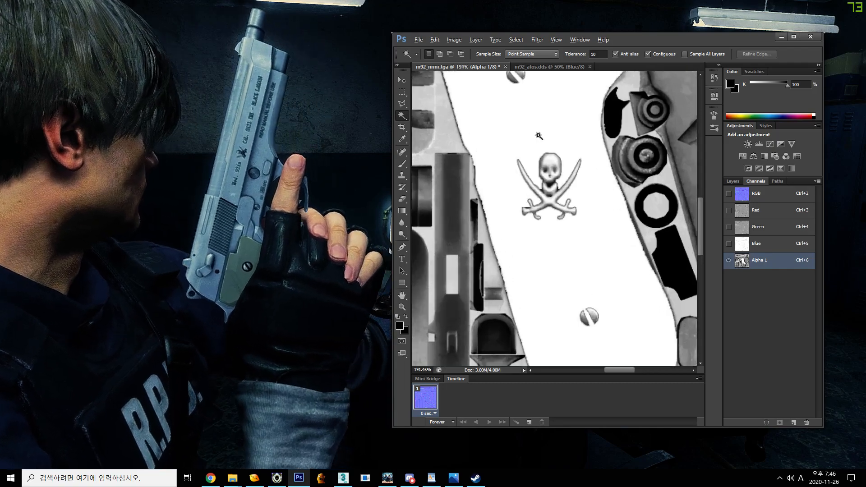
scroll(529, 173, down, 1)
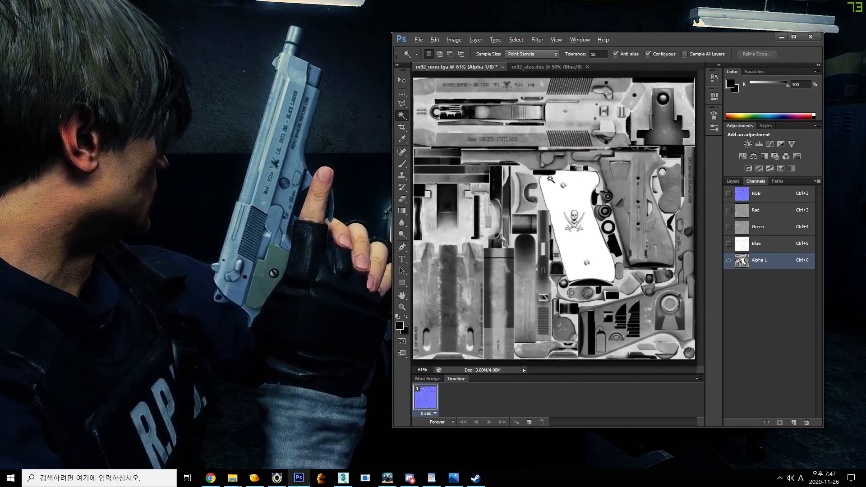
- Set the Magic Wand tolerance to 20 and select the black areas surrounding the white grip in the Alpha 1 channel
scroll(569, 273, up, 2)
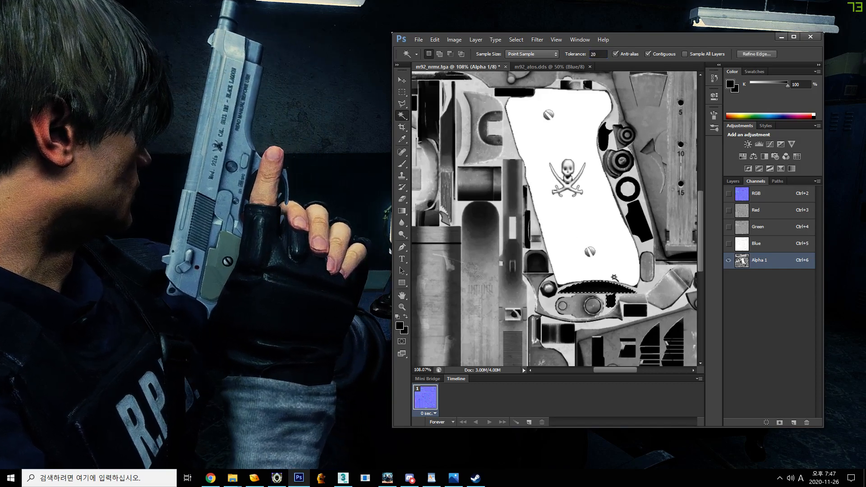
scroll(612, 272, down, 2)
scroll(634, 233, up, 2)
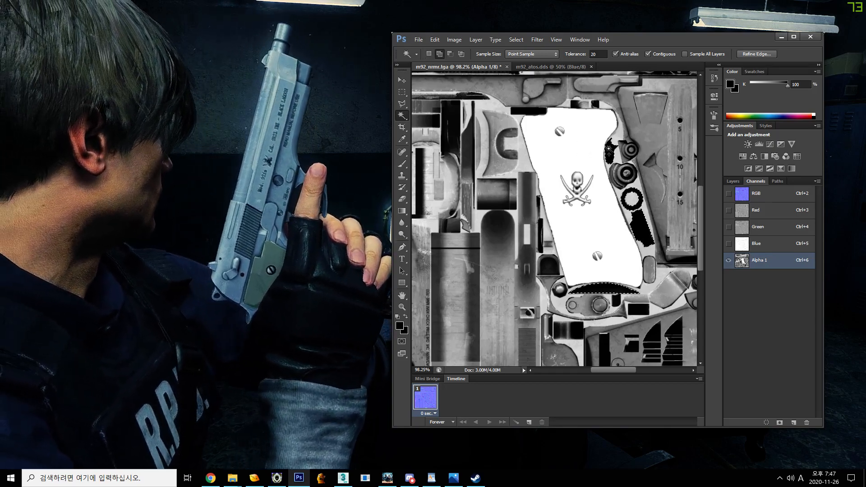
scroll(586, 253, down, 4)
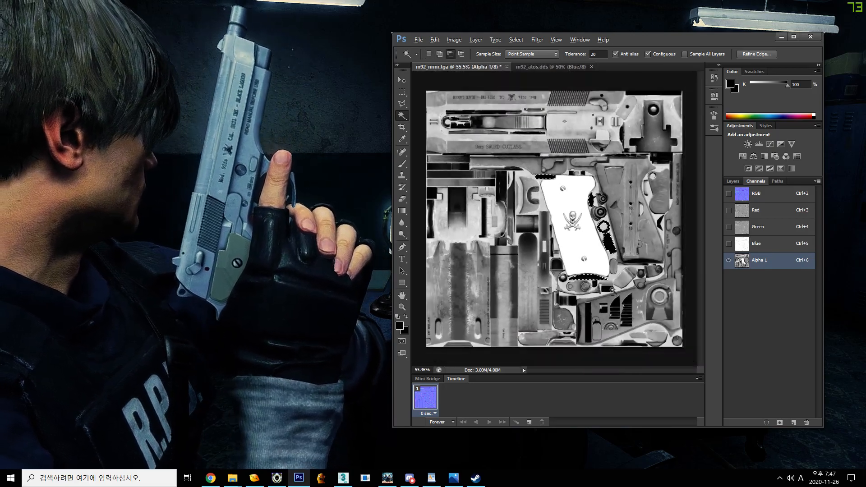
scroll(610, 290, up, 2)
scroll(610, 290, up, 5)
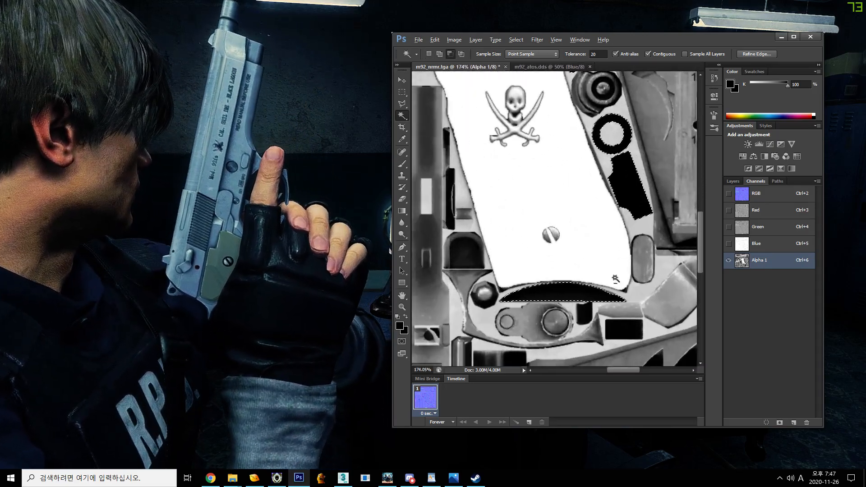
- Switch to Resident Evil 2, inspect the pistol from the inventory and rotate it to examine the grip and surrounding frame
key(alt+Tab)
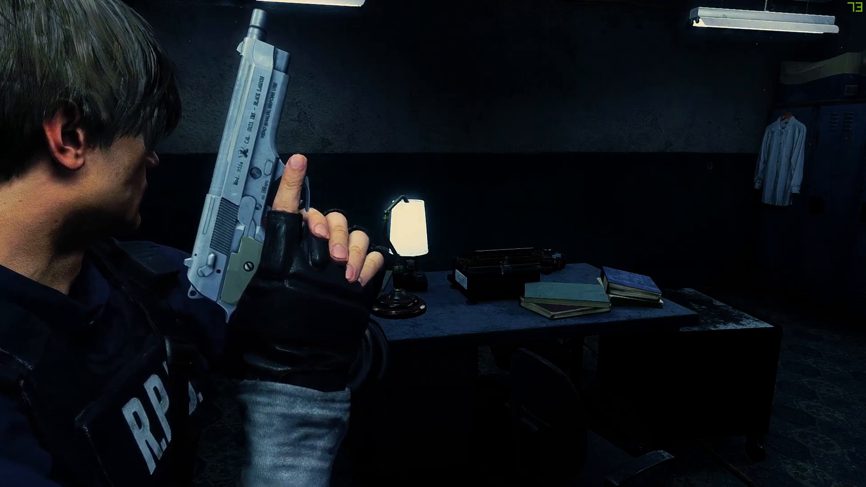
key(Tab)
click(660, 165)
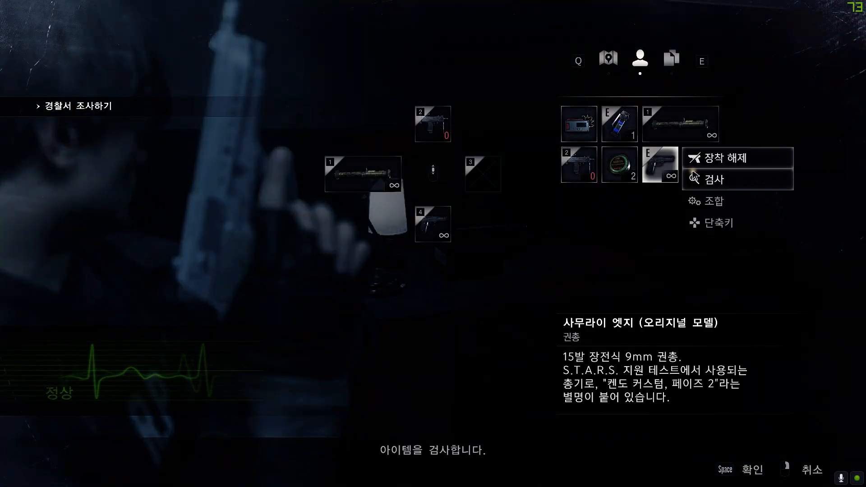
click(657, 184)
drag(568, 154, 594, 130)
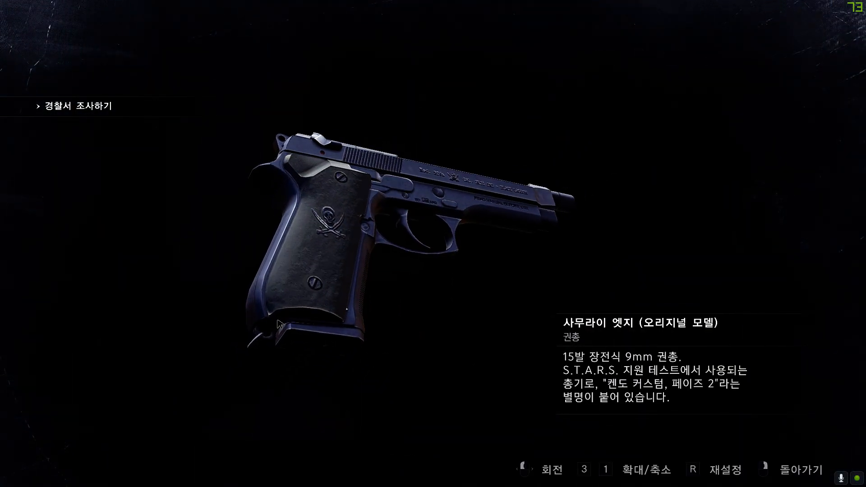
drag(326, 325, 494, 240)
drag(465, 128, 406, 327)
key(alt+Tab)
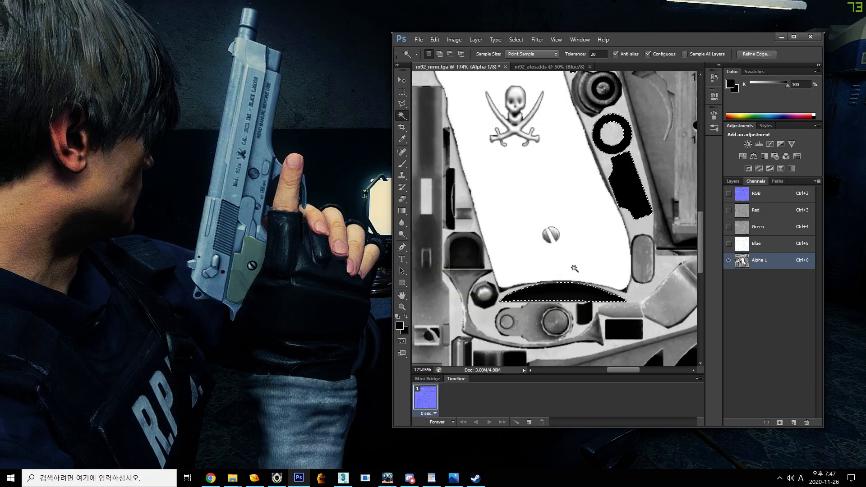
- Turn the selected black areas around the grip white in the Alpha 1 channel and clear the selection
scroll(595, 256, down, 5)
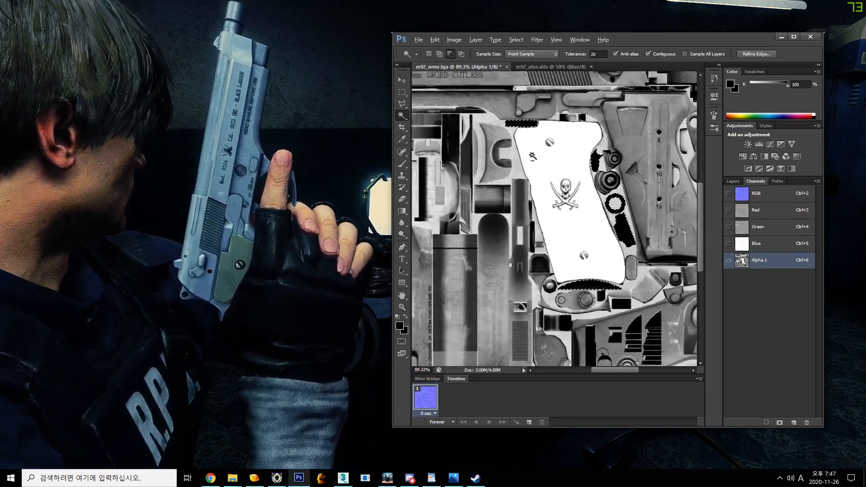
scroll(569, 170, up, 2)
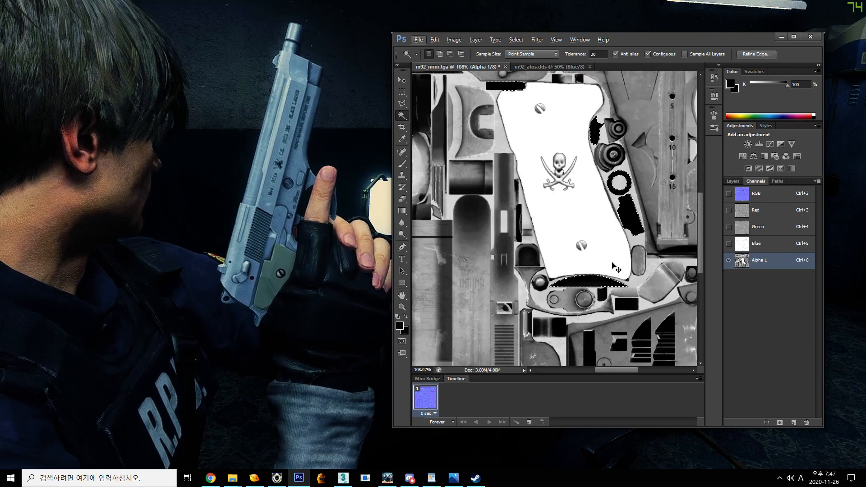
scroll(602, 262, up, 4)
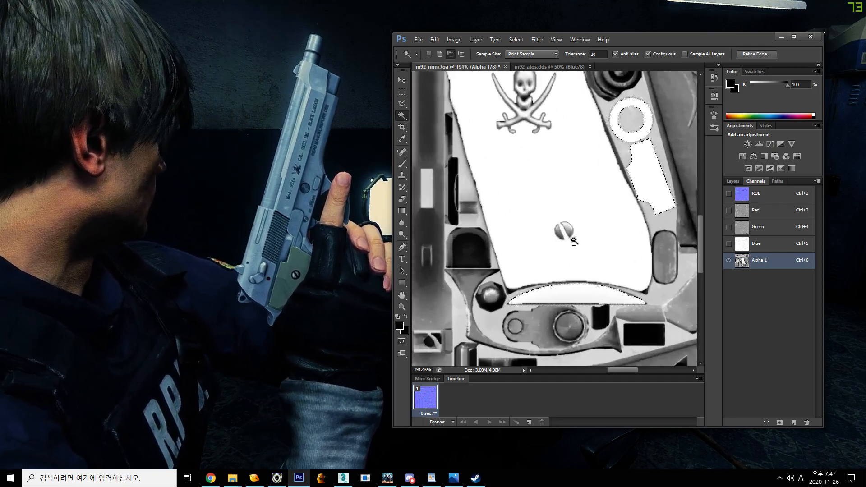
scroll(571, 240, down, 5)
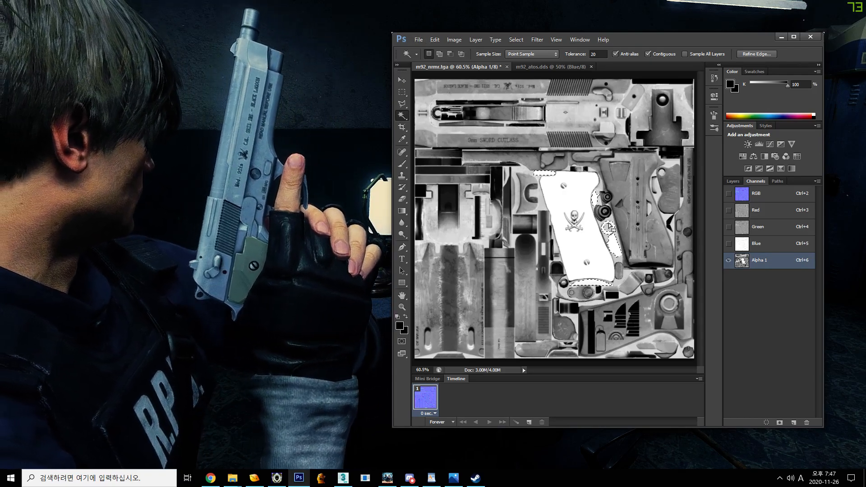
scroll(609, 226, up, 3)
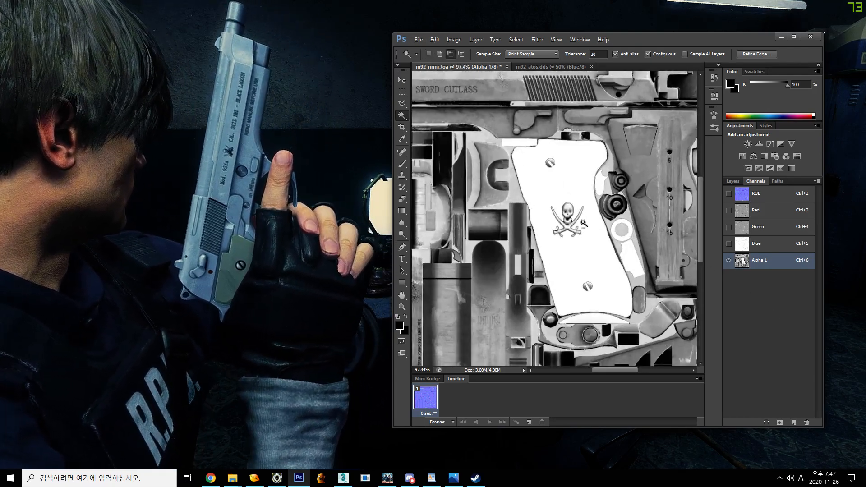
- Select the entire canvas and save m92_nrmr.tga under its current name
key(ctrl+0)
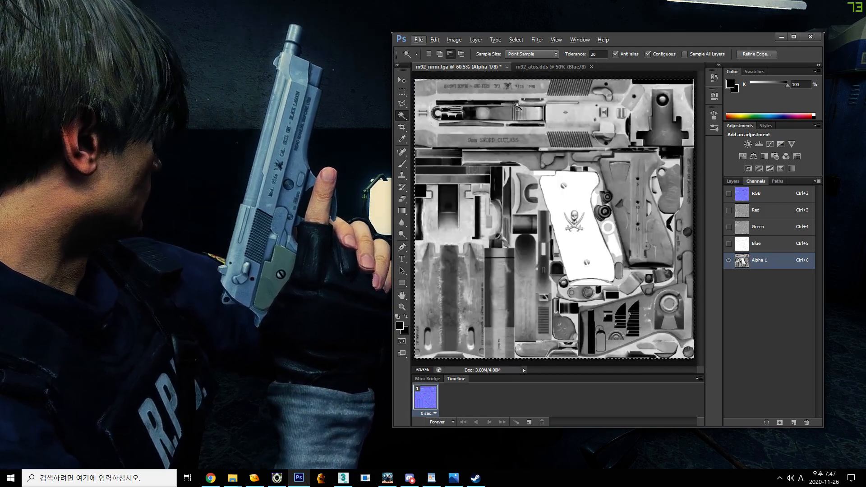
key(alt+v)
key(Escape)
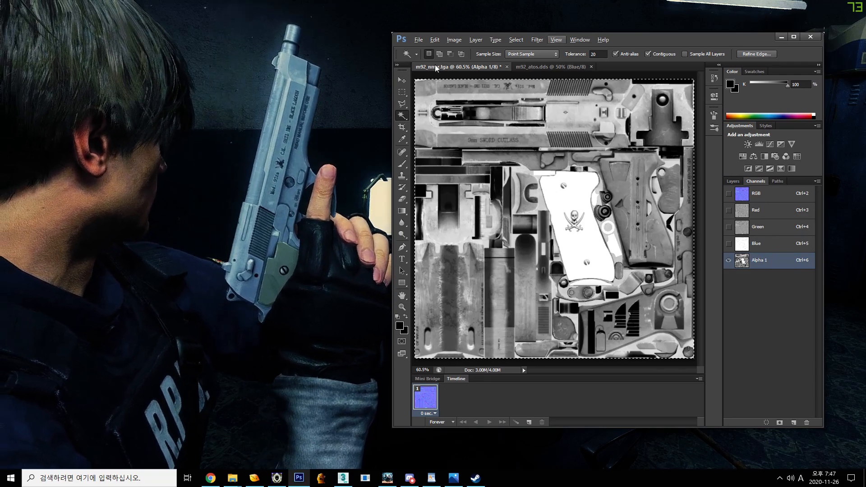
key(alt+f)
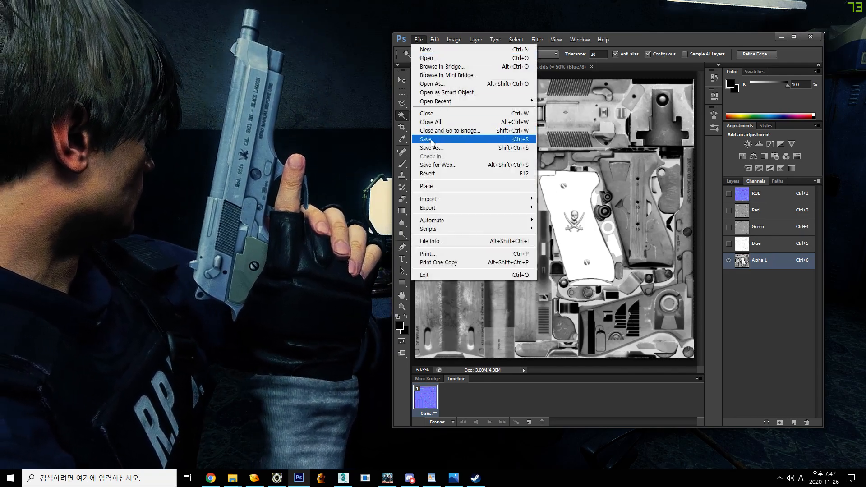
click(431, 140)
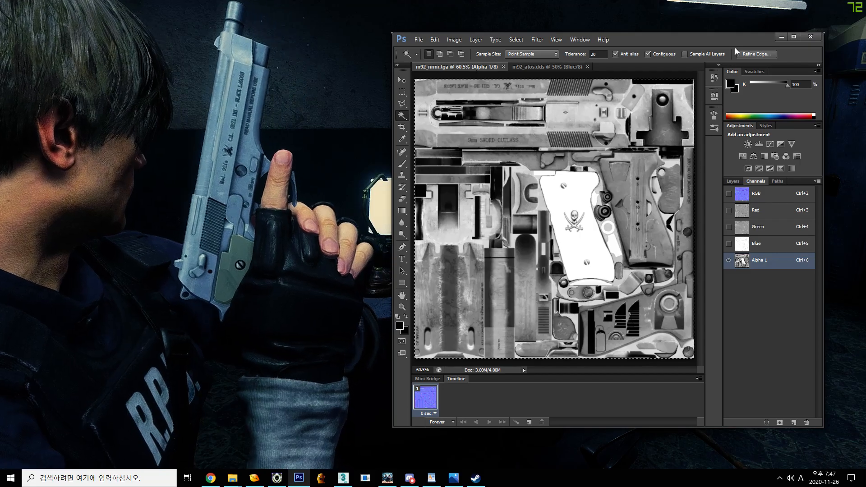
- Switch to Resident Evil 2, set its display mode to windowed in the graphics options and minimize the game
key(alt+Tab)
key(alt+Tab)
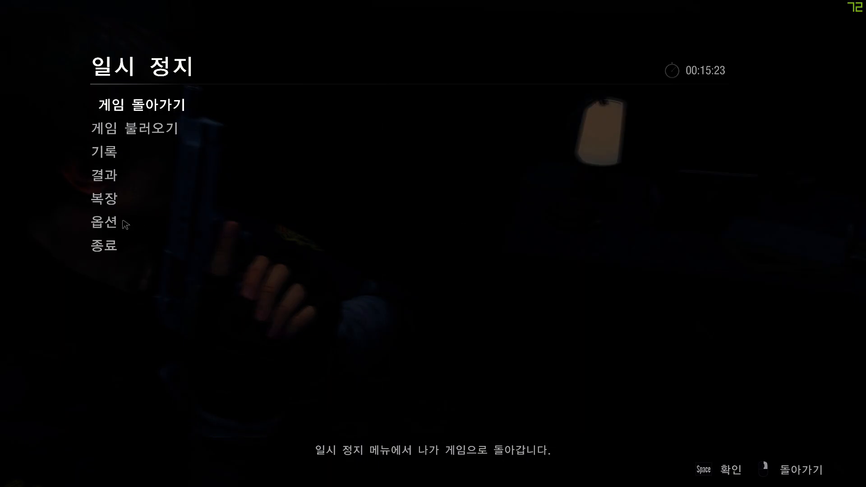
click(120, 225)
click(118, 224)
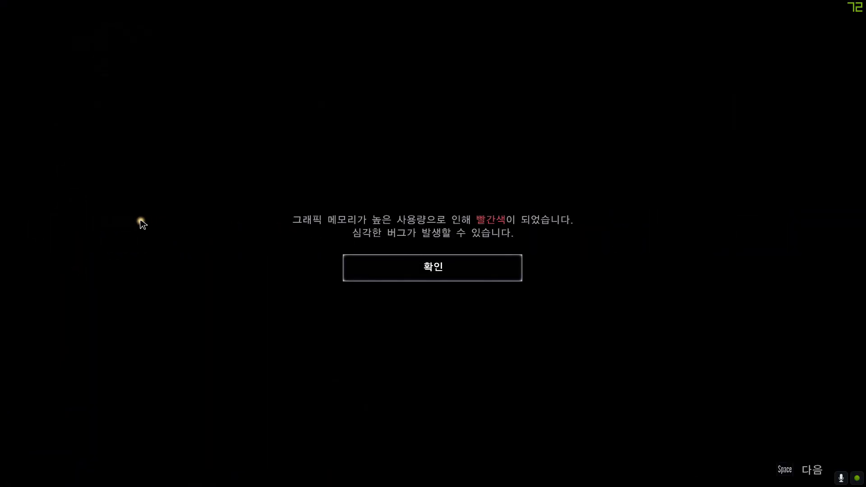
key(space)
click(539, 162)
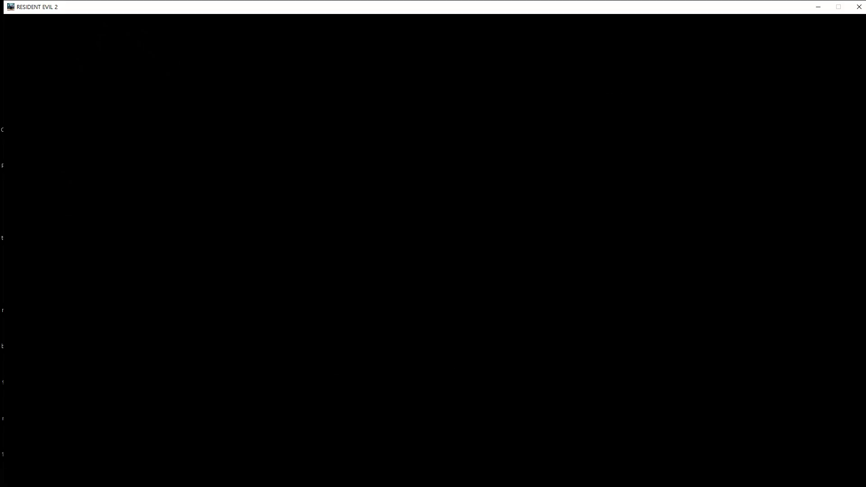
click(539, 163)
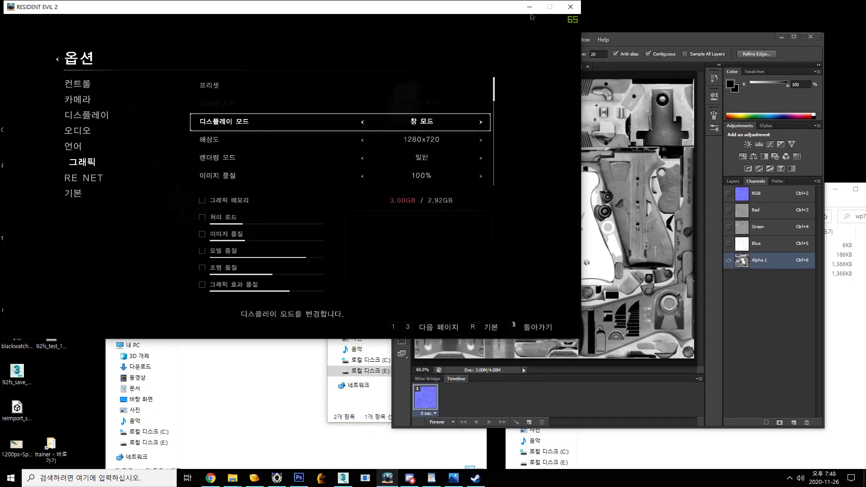
click(530, 7)
- Bring up the tex folder and the wp7000 folder and locate wp7000_samuraiedgebody_nrmr.tex.10 beside the edited textures
click(278, 242)
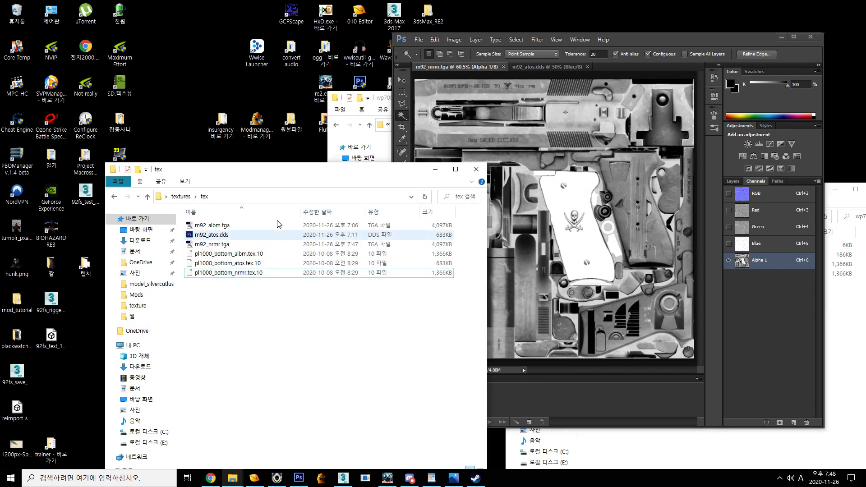
drag(278, 183, 279, 96)
right_click(248, 229)
click(230, 256)
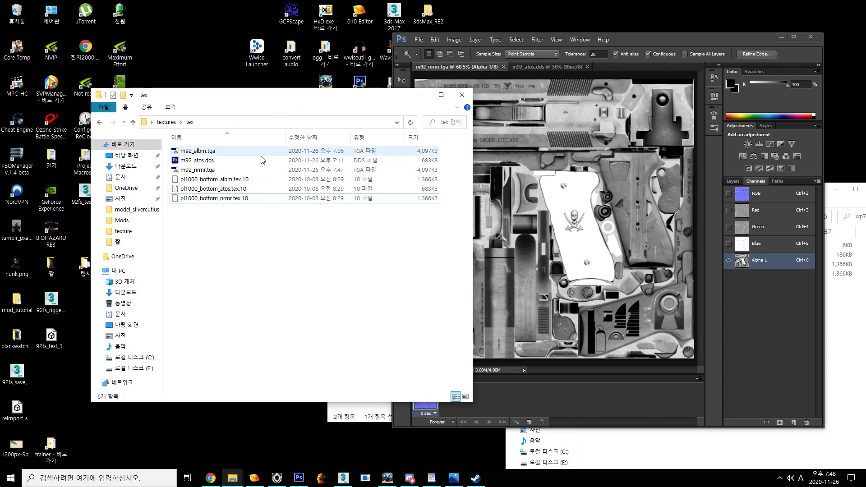
click(217, 172)
click(269, 227)
click(355, 422)
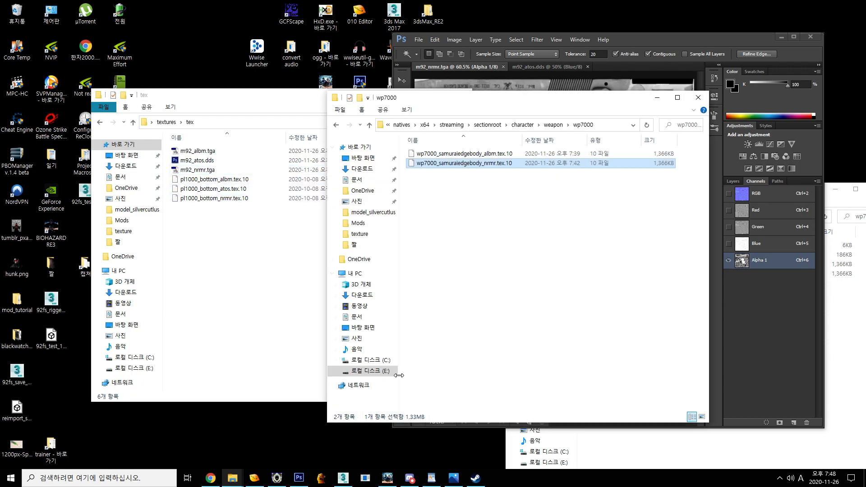
right_click(469, 163)
click(455, 209)
- Switch to Noesis and start exporting m92_nrmr.tga with the main output type .10 - RE2 Remake Texture [PC]
click(276, 478)
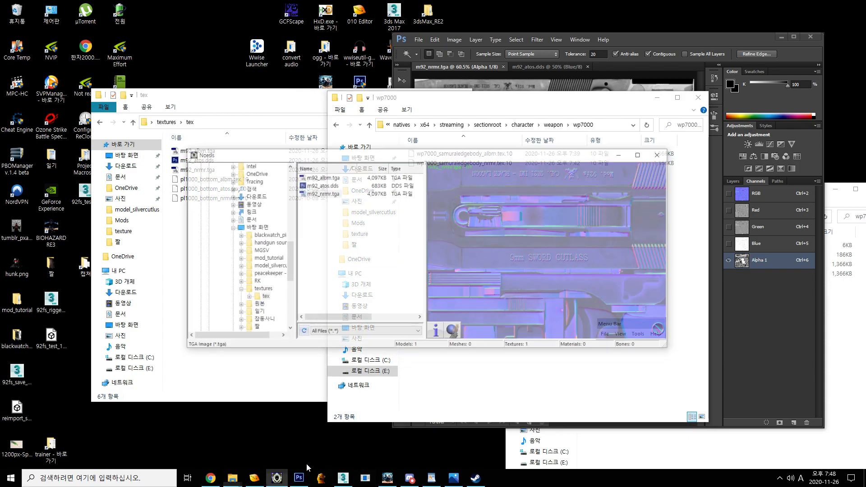
right_click(335, 175)
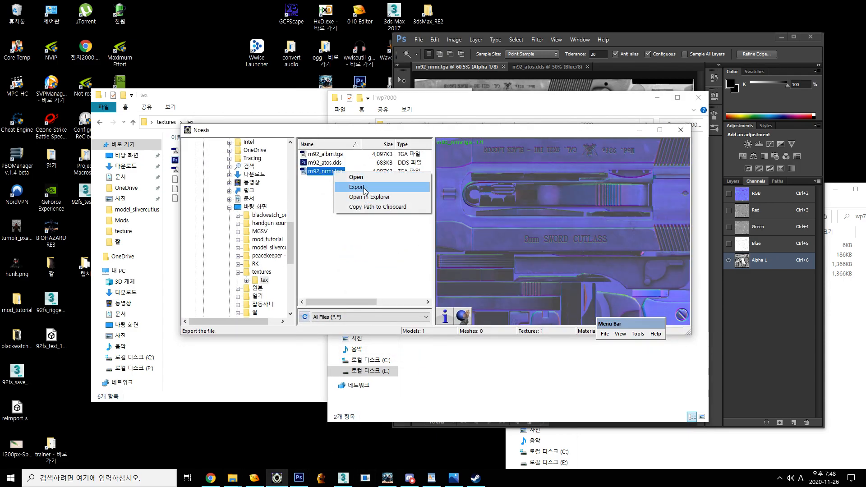
click(361, 188)
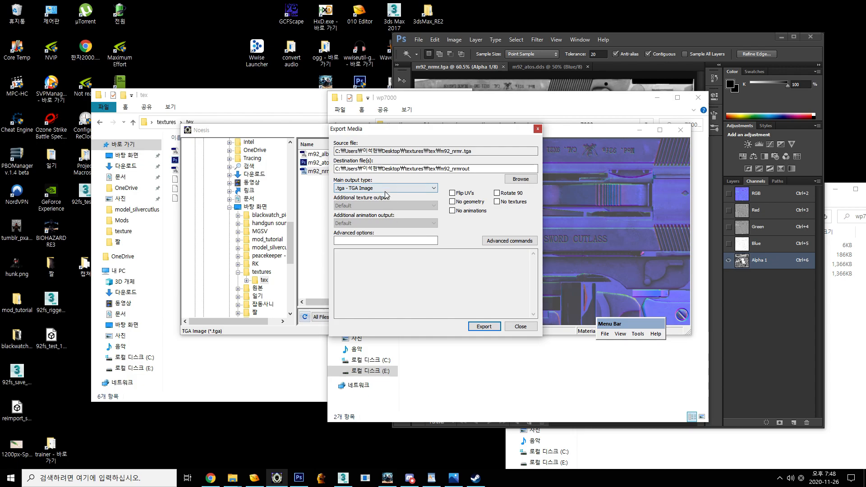
click(385, 188)
click(381, 196)
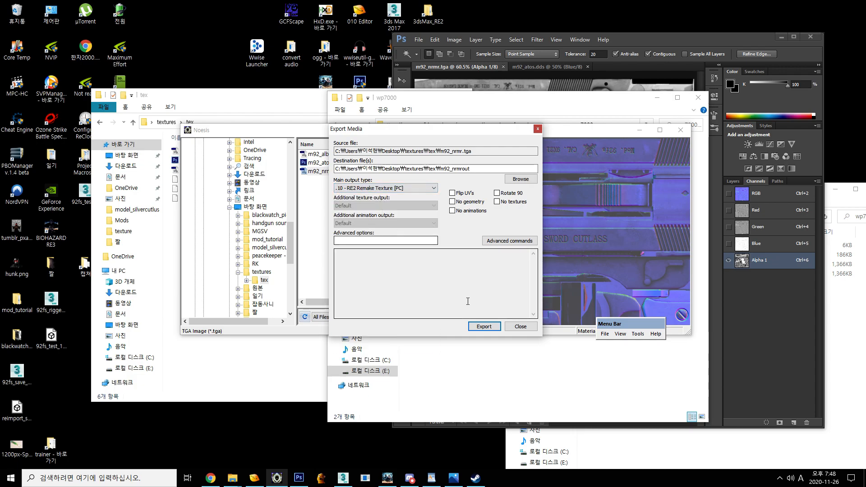
click(480, 327)
- Choose pl1000_bottom_nrmr.tex.10 as the tex file to export over, complete the export and minimize Noesis
click(350, 248)
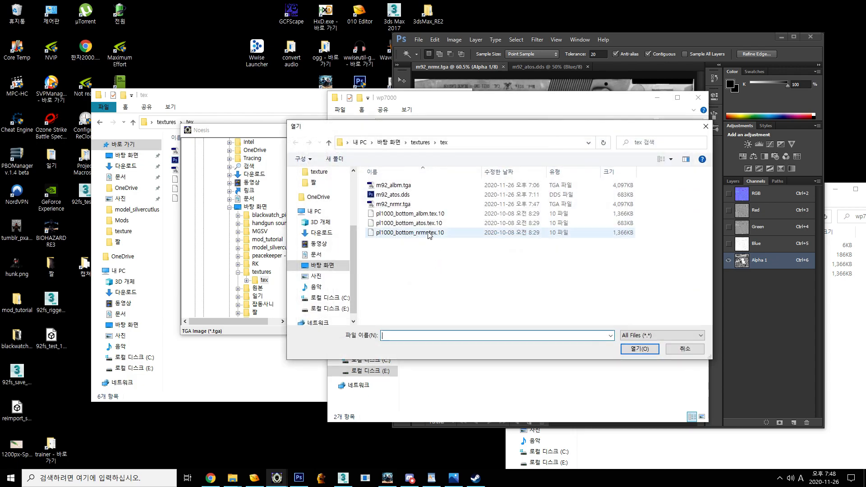
click(446, 234)
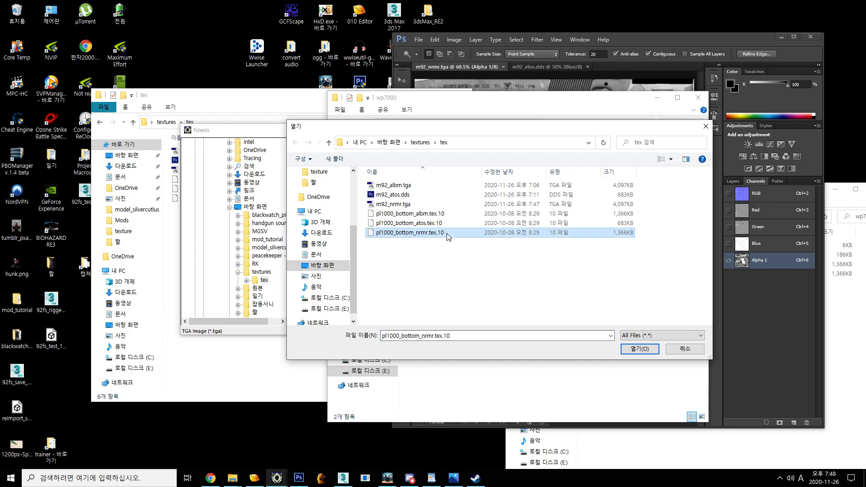
double_click(448, 234)
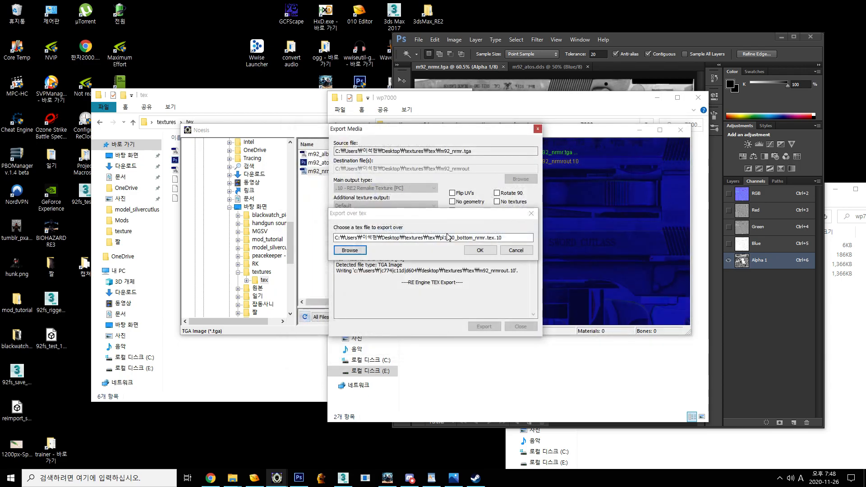
click(480, 251)
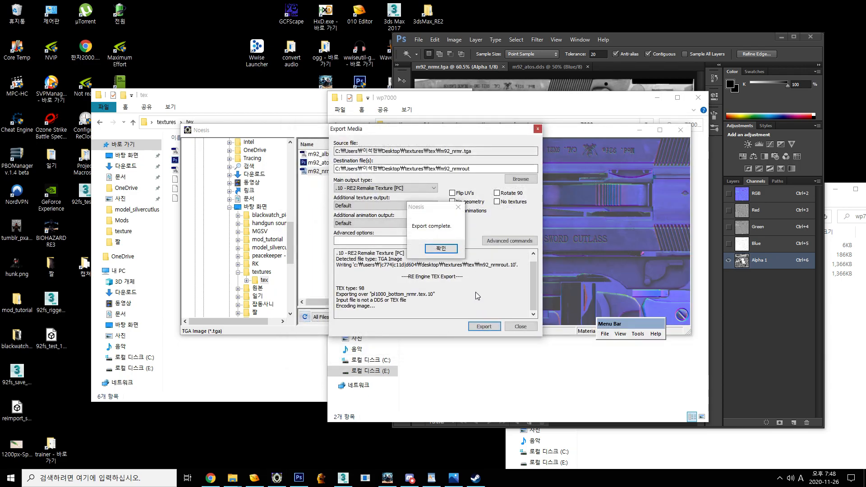
click(445, 248)
click(518, 327)
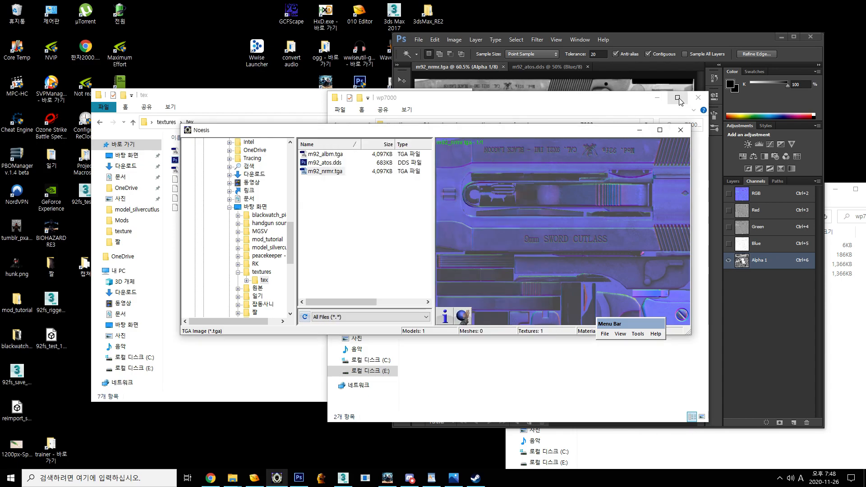
click(642, 130)
- Move m92_nrmrout.10 from the textures tex folder into the game's streaming wp7000 folder
click(286, 242)
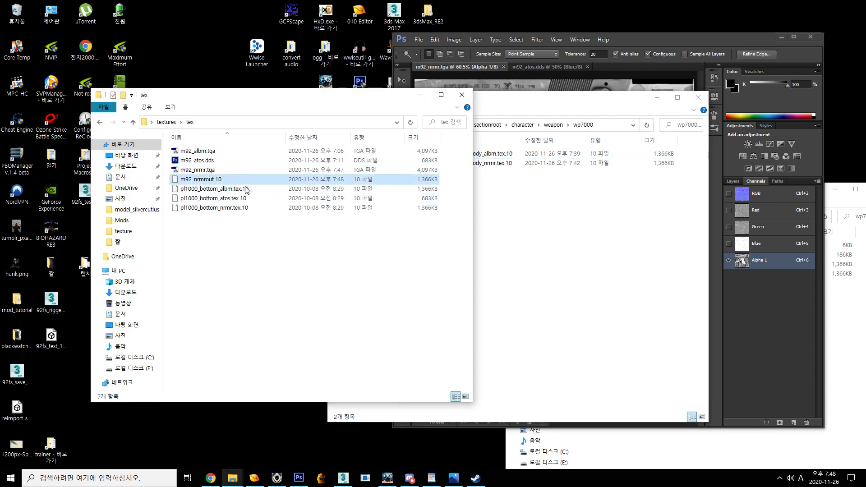
right_click(242, 179)
click(307, 338)
mouse_move(233, 479)
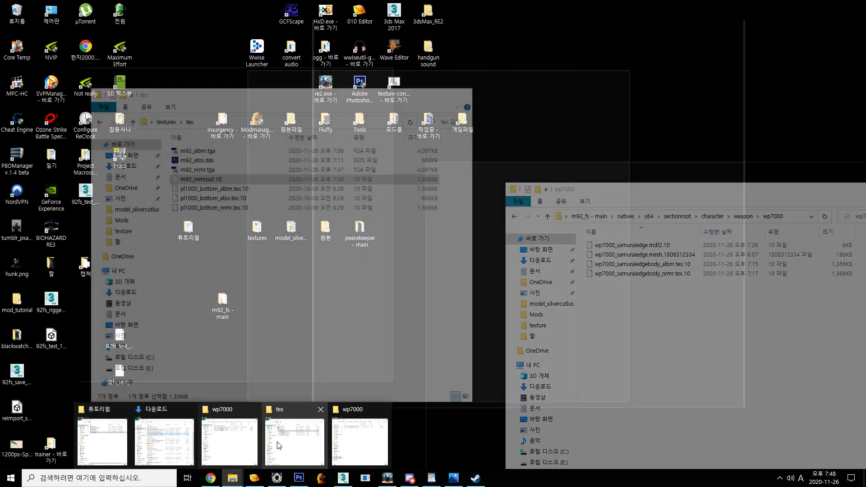
mouse_move(295, 447)
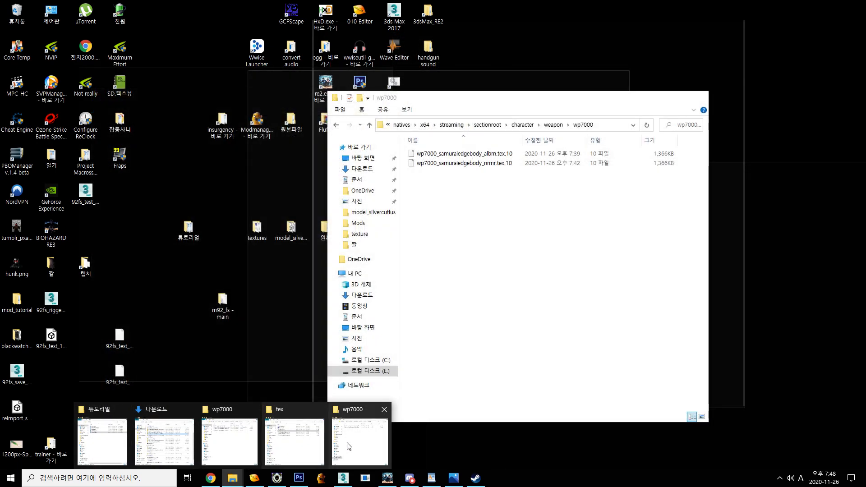
click(349, 446)
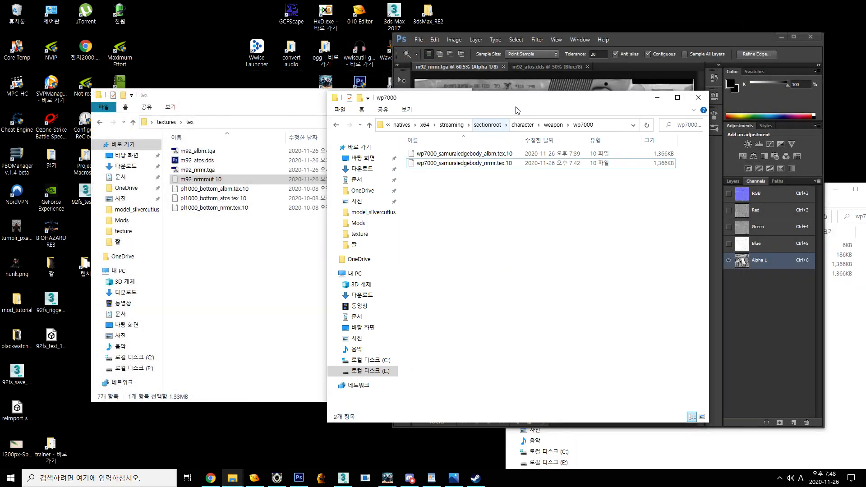
drag(454, 98, 376, 118)
right_click(442, 255)
click(458, 318)
- Delete the old wp7000_samuraiedgebody_nrmr.tex.10 from the streaming wp7000 folder and give its exact name to m92_nrmrout.10
click(412, 193)
right_click(411, 192)
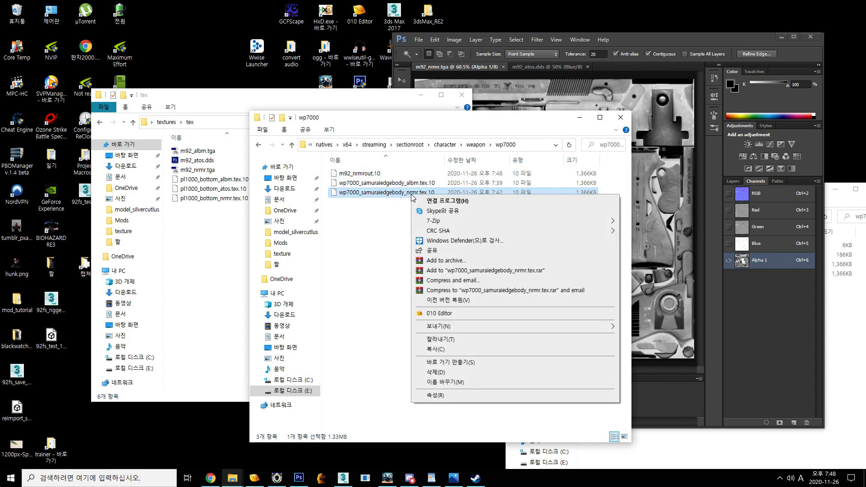
key(m)
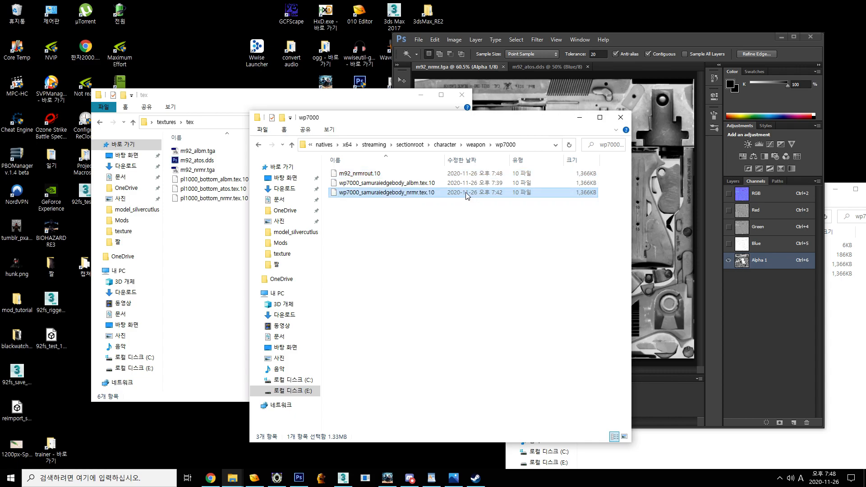
key(Delete)
click(458, 175)
right_click(458, 176)
key(m)
key(ctrl+v)
key(Return)
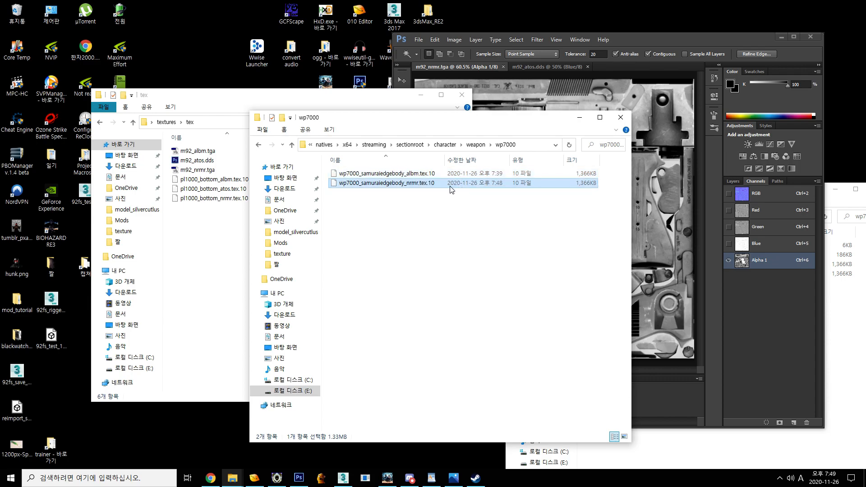
- Try to paste a copy of the renamed nrmr texture into the game's other wp7000 folder
click(411, 145)
double_click(399, 173)
double_click(398, 173)
double_click(399, 173)
right_click(402, 207)
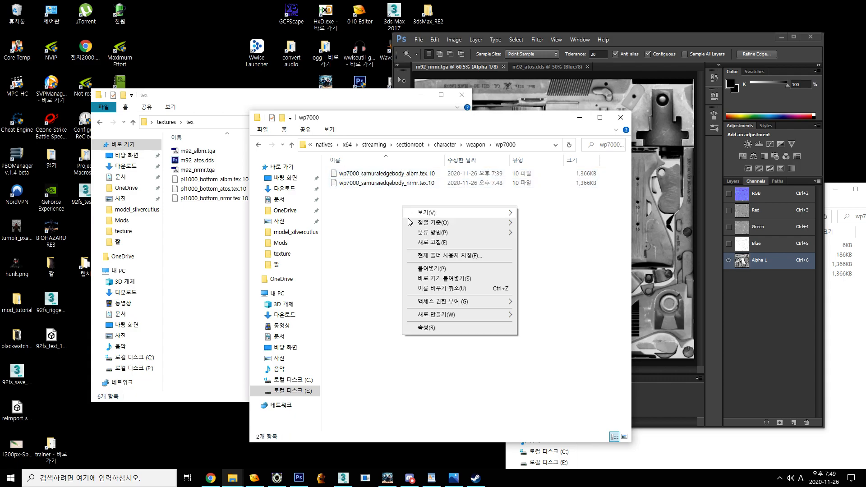
click(432, 269)
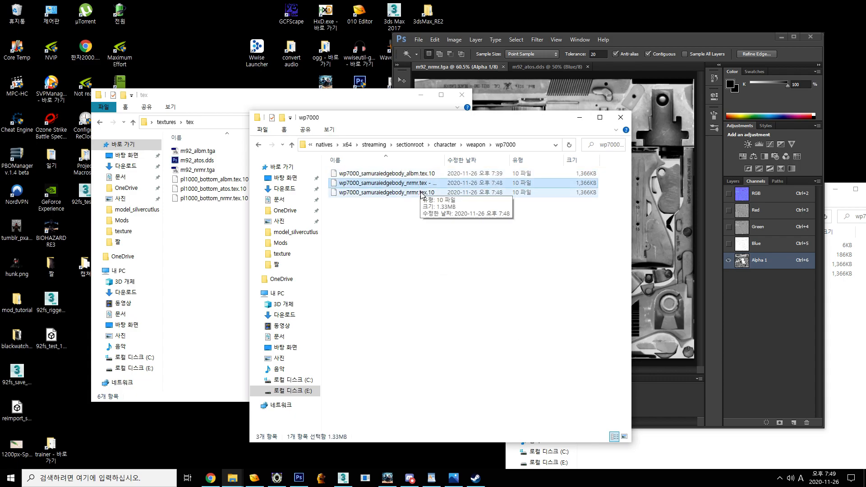
- Reopen the streaming wp7000 folder and delete the duplicate of wp7000_samuraiedgebody_nrmr.tex.10 from it
right_click(377, 189)
right_click(363, 194)
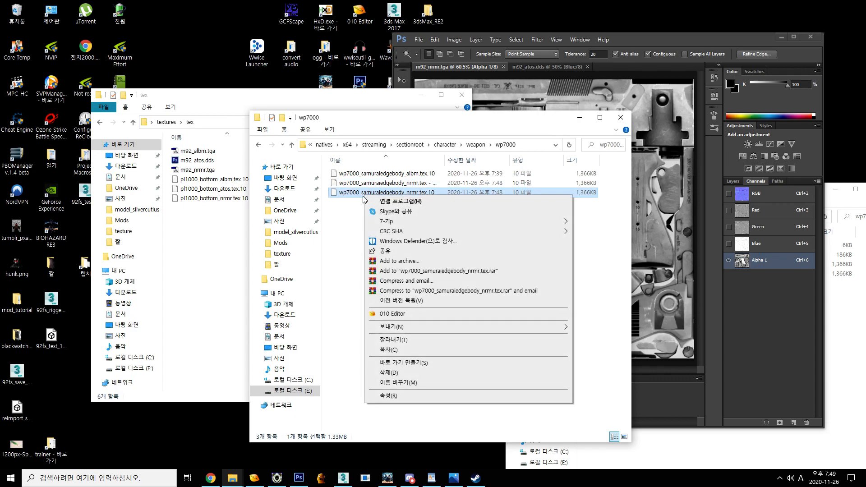
key(m)
key(Return)
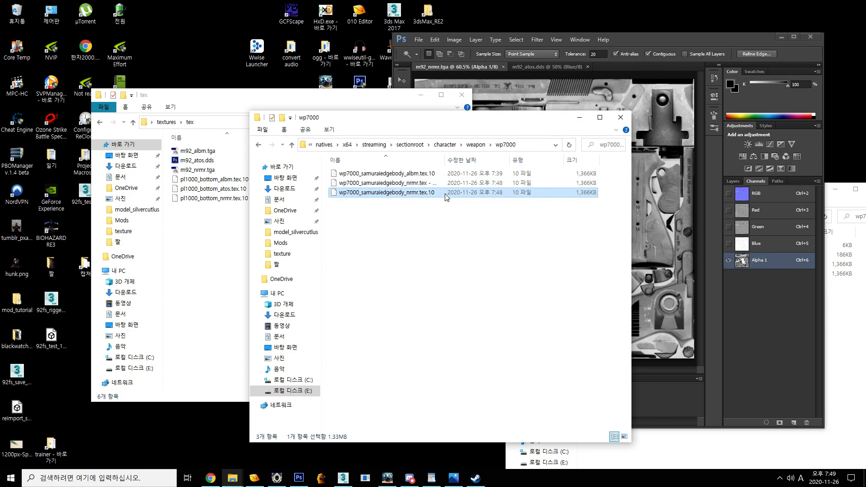
click(258, 144)
click(259, 144)
click(260, 145)
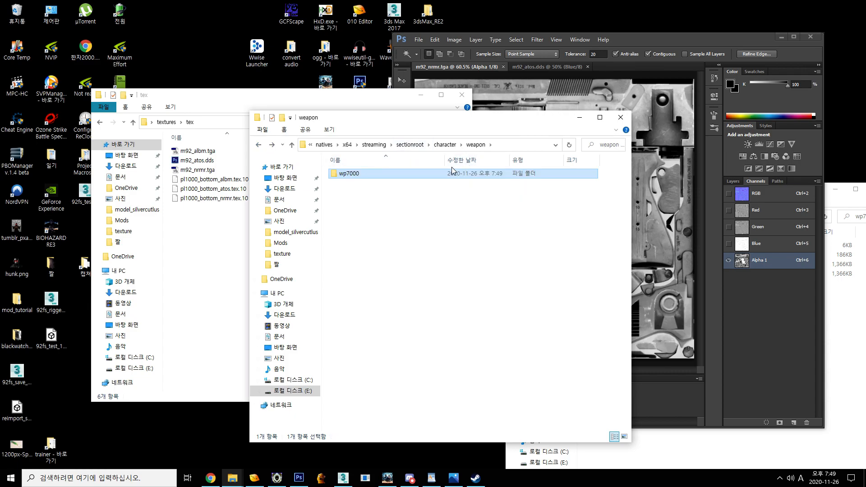
double_click(433, 174)
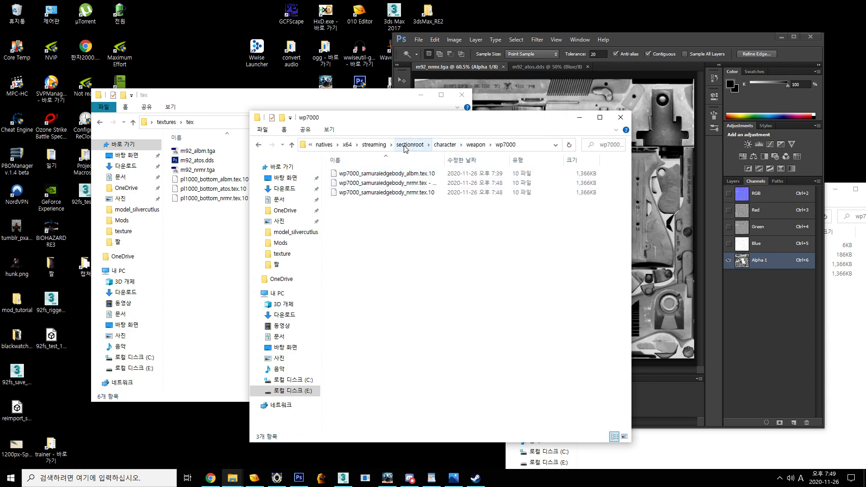
click(450, 186)
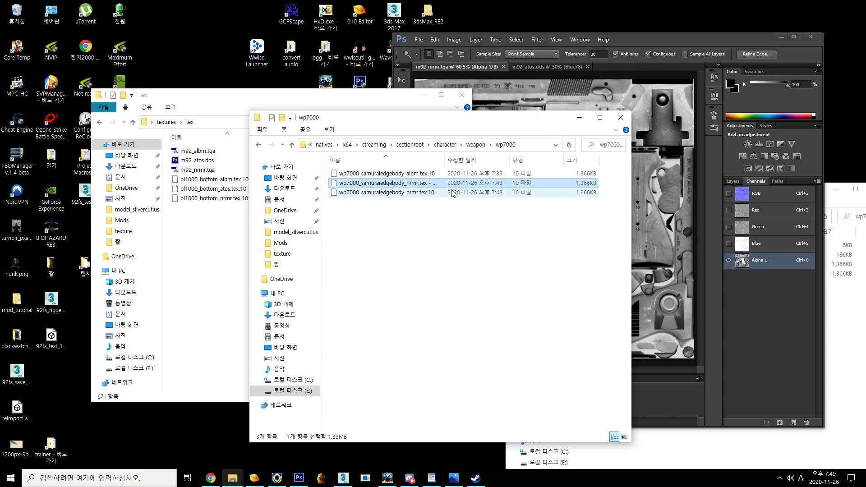
right_click(454, 186)
click(403, 201)
right_click(482, 183)
click(506, 365)
- Paste the nrmr texture into the game's natives, x64, sectionroot, character, weapon, wp7000 folder, overwriting wp7000_samuraiedgebody_nrmr.tex.10
click(475, 145)
click(374, 144)
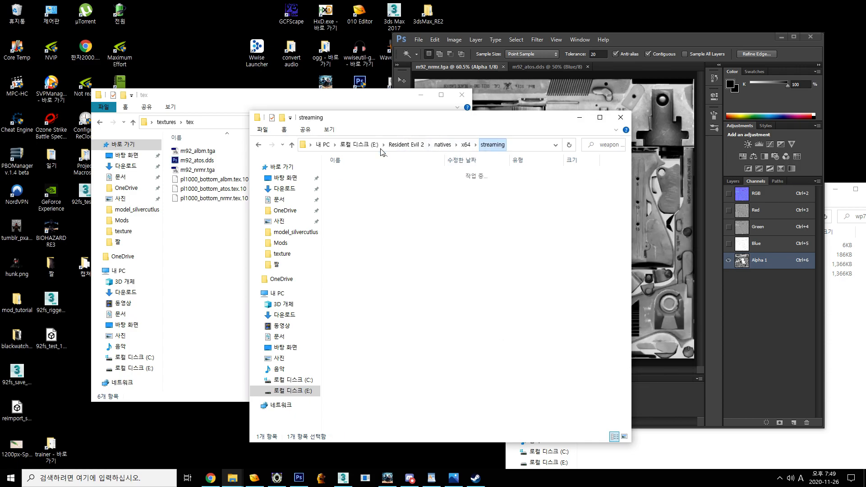
click(465, 145)
double_click(382, 176)
double_click(383, 175)
double_click(383, 176)
click(384, 176)
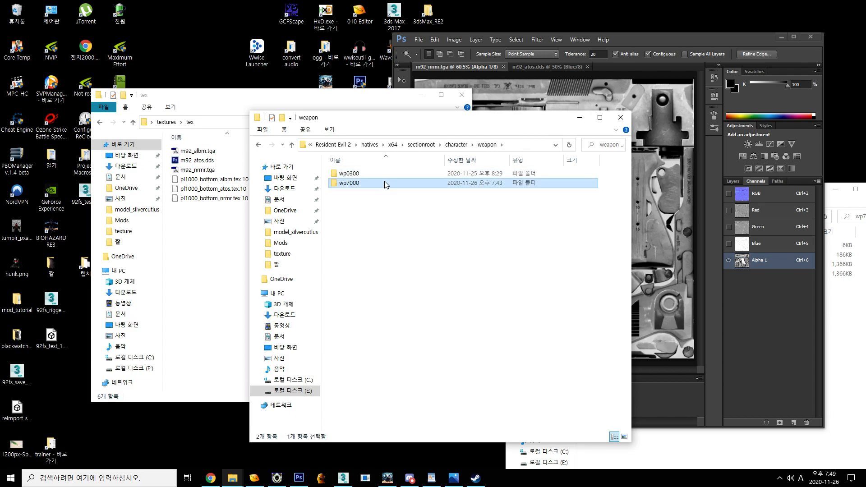
double_click(385, 182)
right_click(392, 233)
click(425, 296)
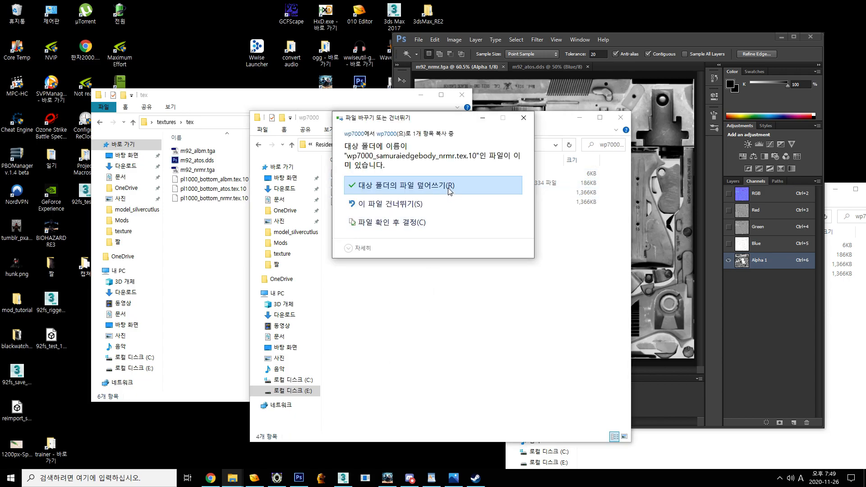
click(449, 184)
- Switch to Resident Evil 2, leave the options and take the Samurai Edge (Chris model) out of the item box
key(alt+Tab)
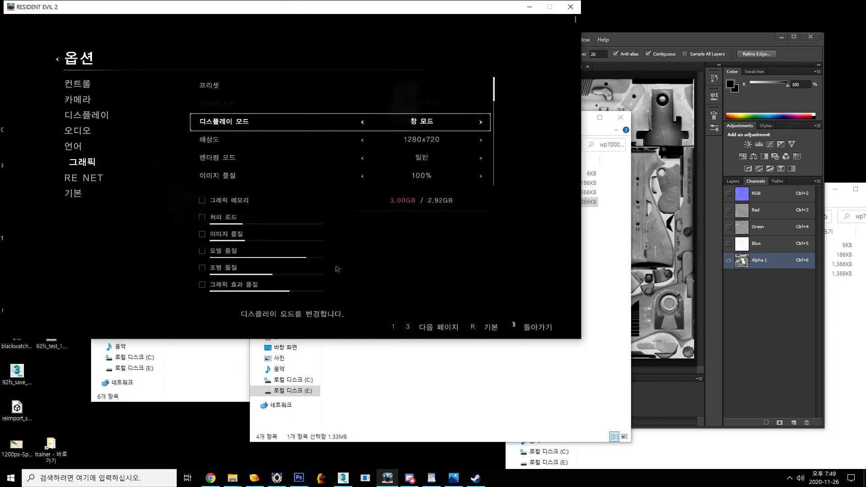
key(Escape)
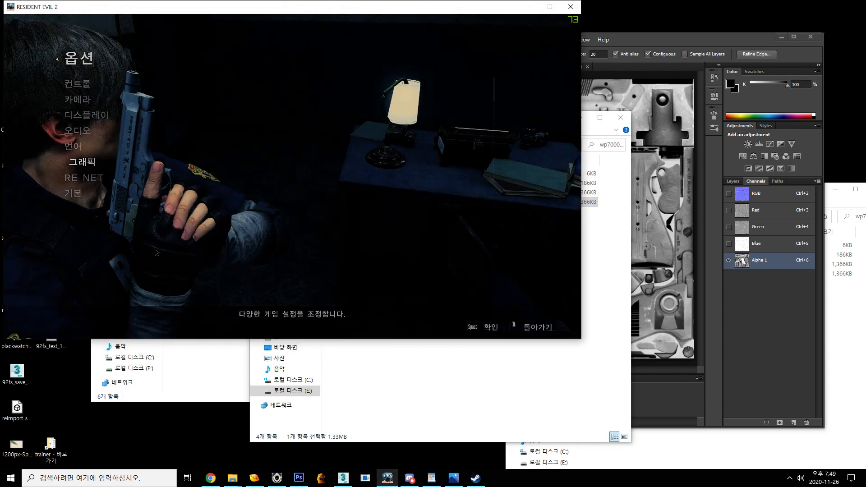
key(f)
key(Down)
key(Down)
key(Down)
key(Escape)
key(f)
click(195, 106)
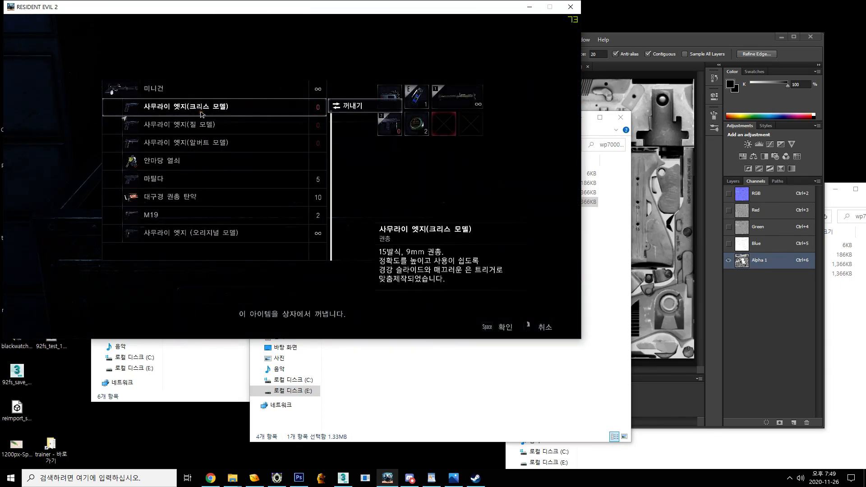
key(Escape)
key(f)
- Take the Samurai Edge (original model) out of the item box and close the box
scroll(210, 170, down, 1)
scroll(210, 128, up, 1)
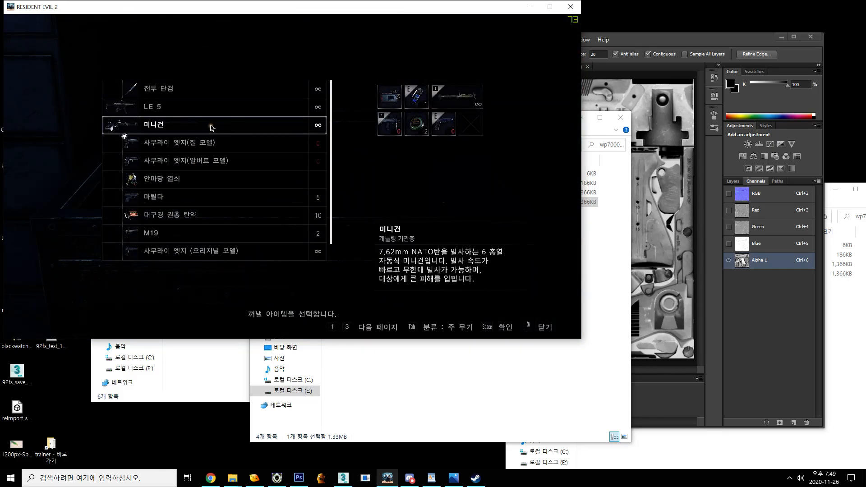
scroll(217, 167, down, 1)
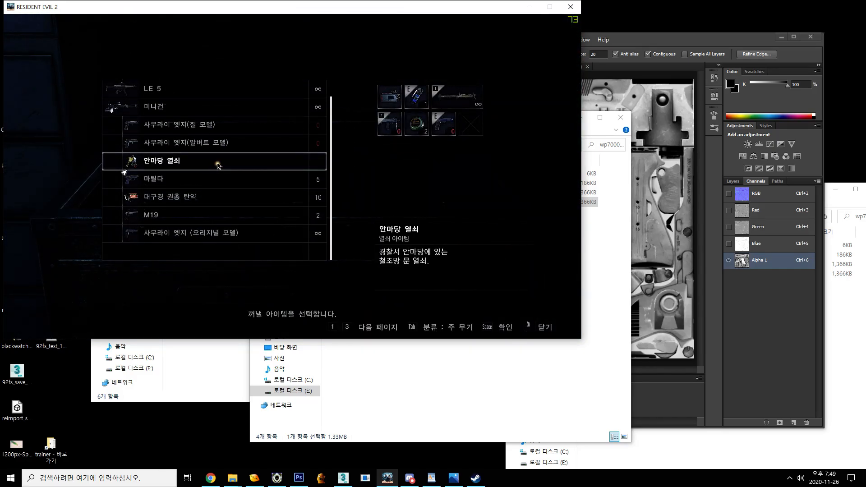
scroll(214, 194, up, 1)
right_click(203, 246)
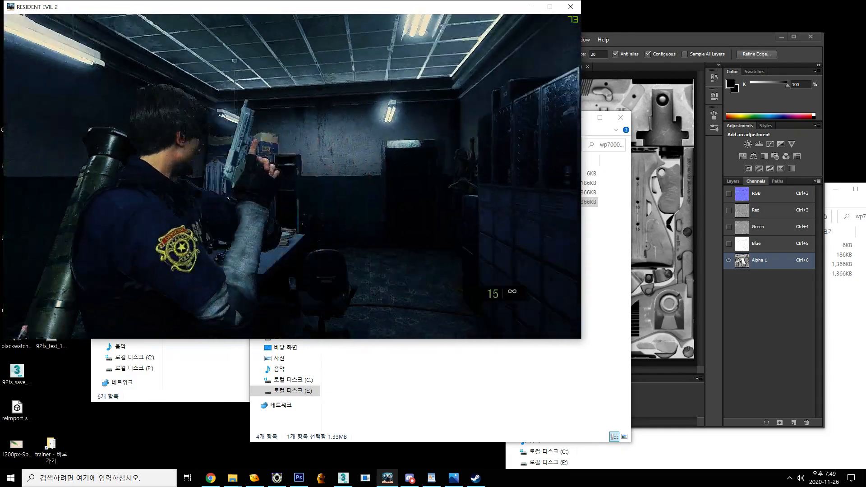
- Examine the Samurai Edge (original model) from the inventory, checking the slide, frame and grip textures from several angles
key(Tab)
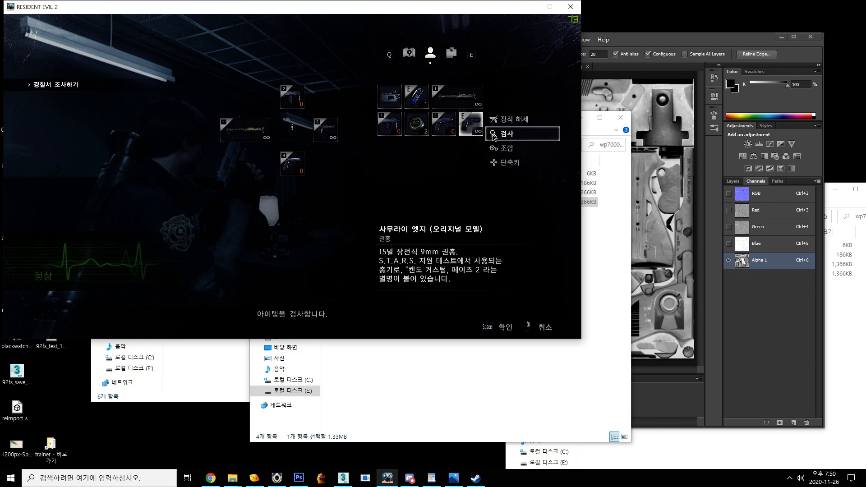
click(494, 136)
drag(213, 155, 388, 221)
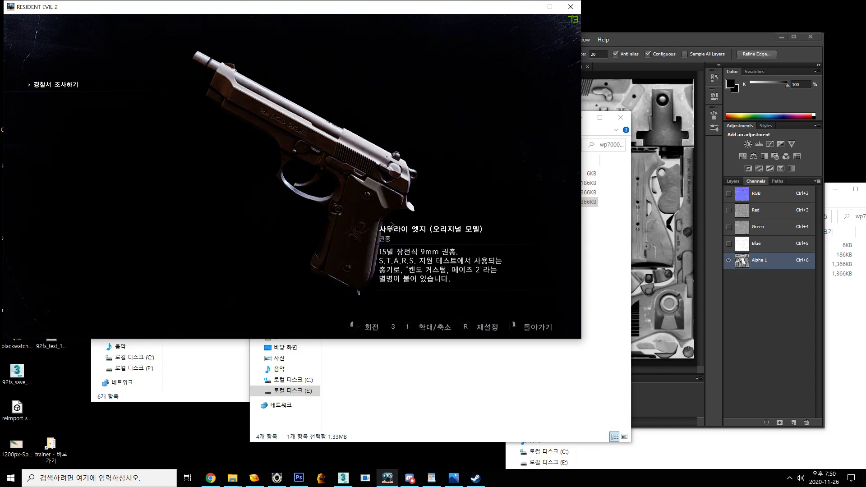
scroll(365, 142, up, 3)
drag(365, 141, 418, 220)
drag(399, 146, 344, 234)
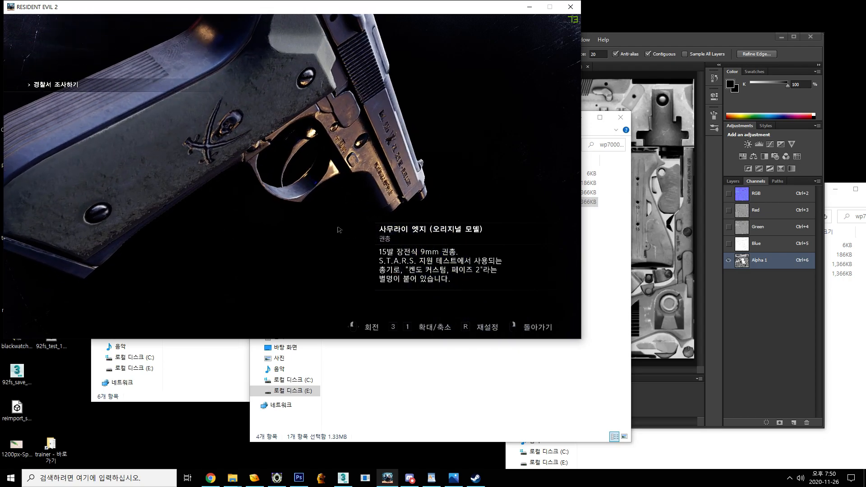
drag(265, 76, 134, 195)
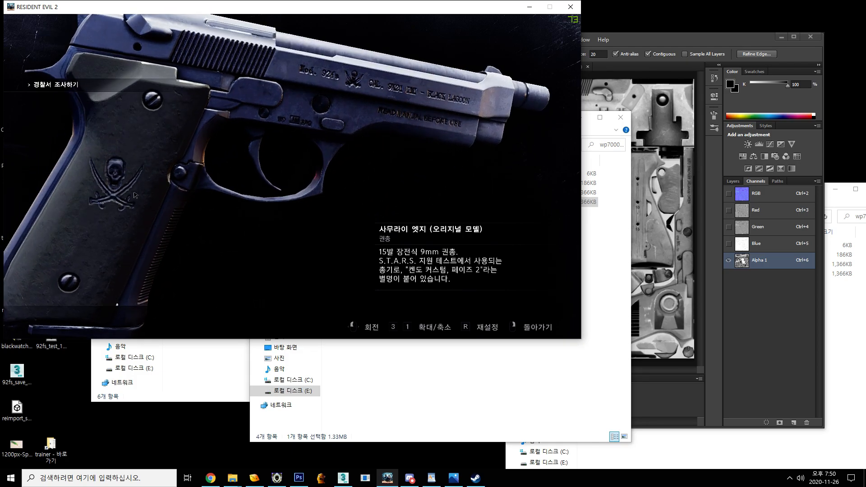
scroll(126, 192, down, 5)
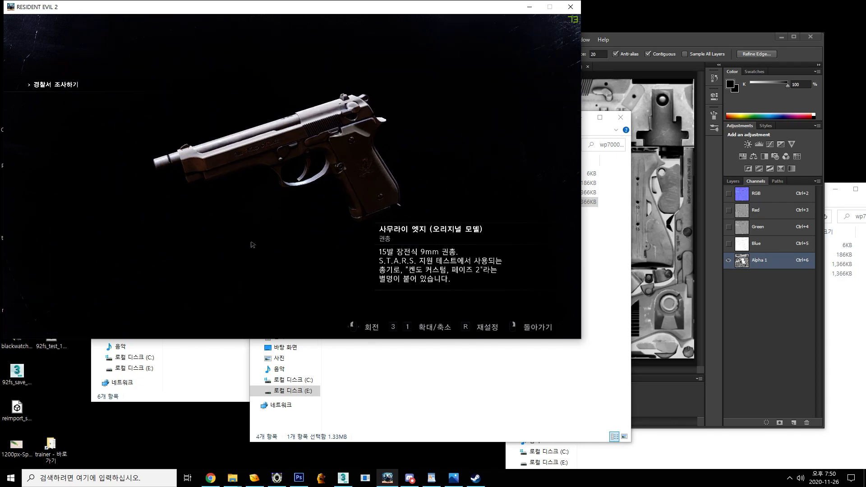
right_click(412, 293)
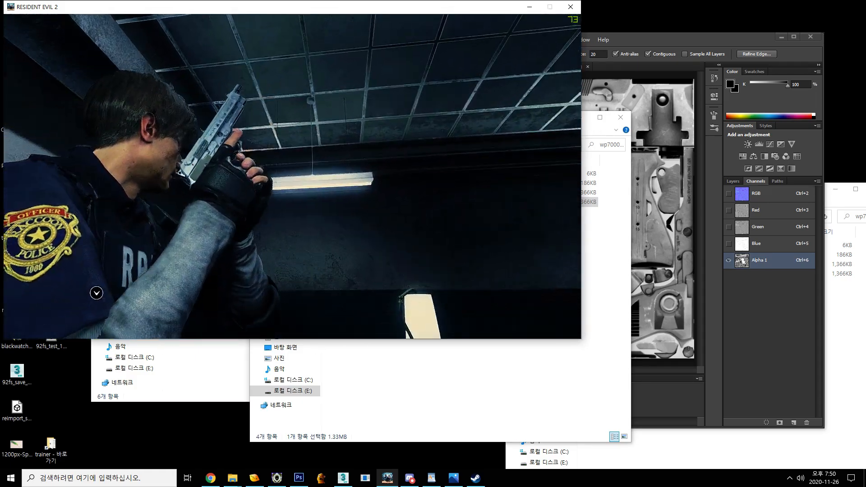
- Aim and fire the pistol around the room to check how its surface reflects the light
right_click(292, 176)
click(293, 176)
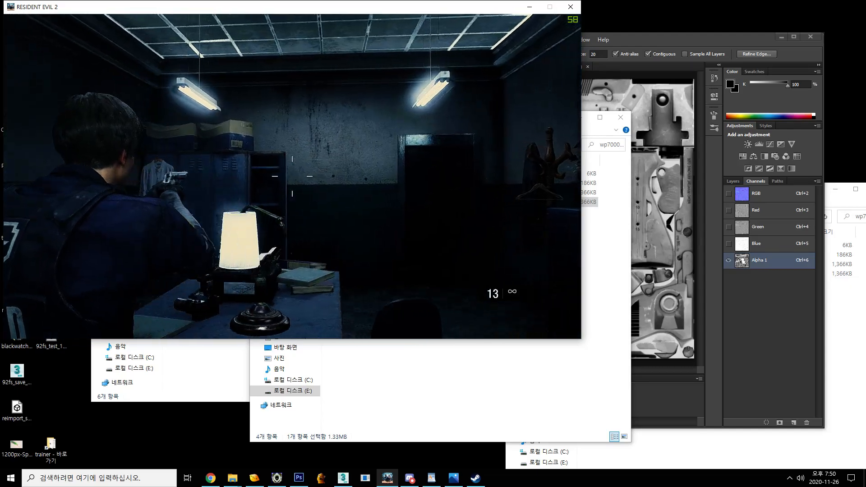
click(292, 175)
click(292, 176)
click(293, 176)
click(292, 176)
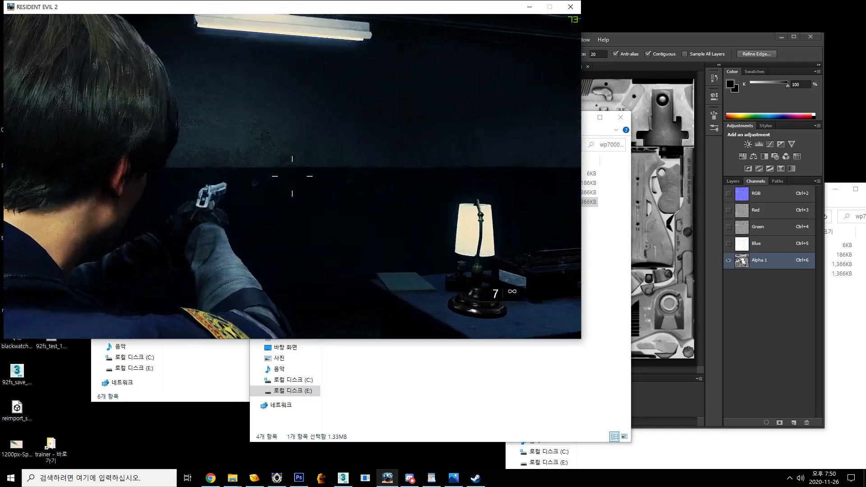
click(292, 176)
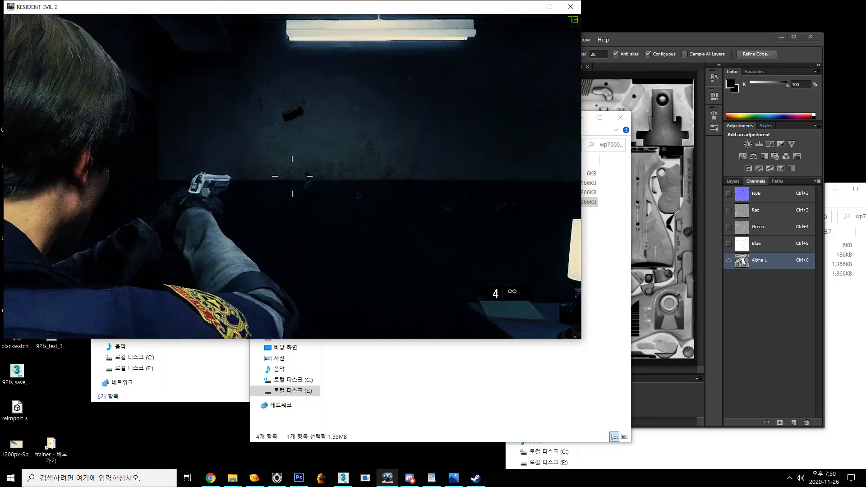
click(292, 176)
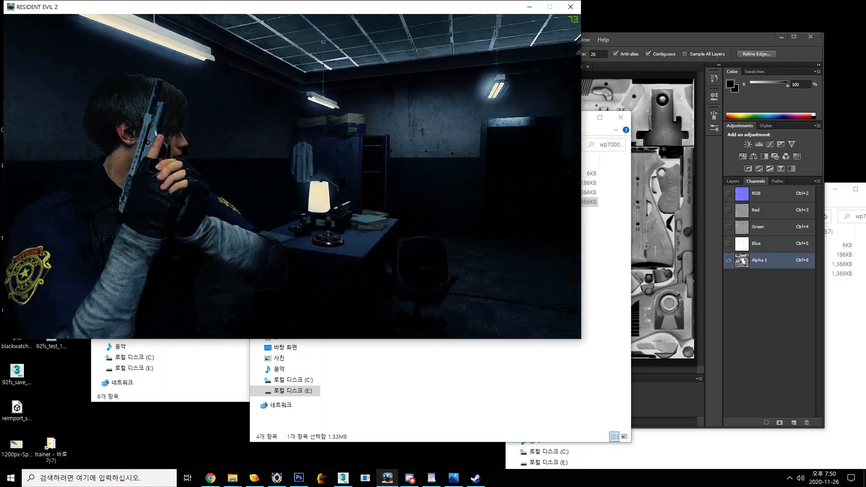
- Pause the game and return to the wp7000 folder containing the replaced nrmr texture
key(Escape)
key(Escape)
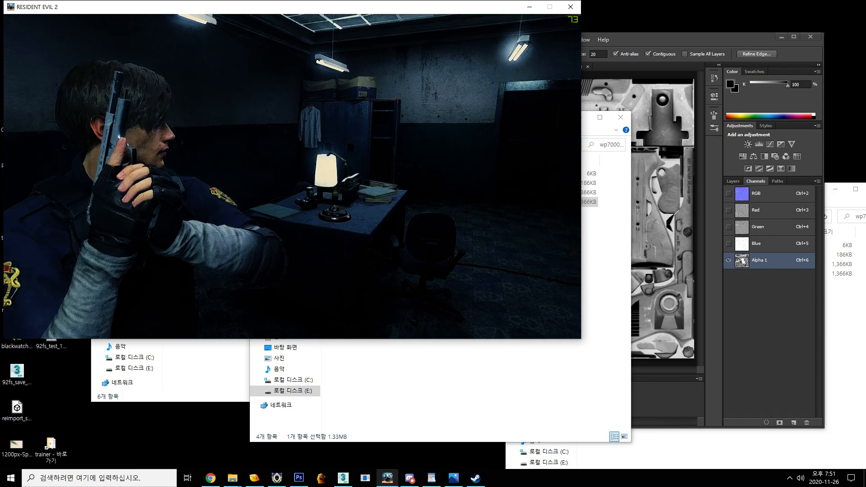
key(Escape)
click(327, 406)
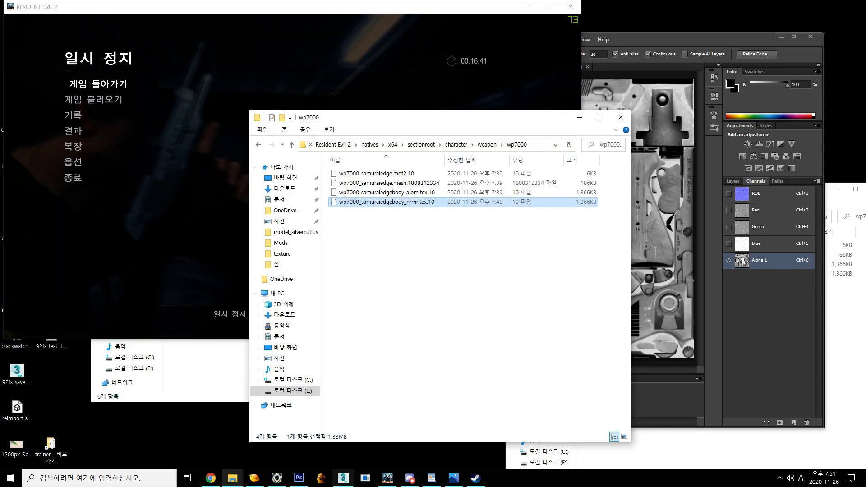
- Launch the Resident Evil 2 trainer, and quit the paused game to the title screen
click(375, 480)
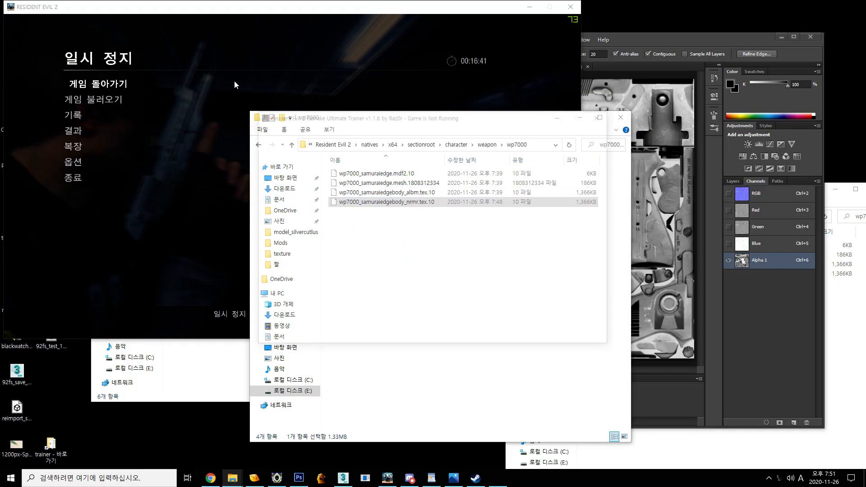
drag(335, 123, 865, 154)
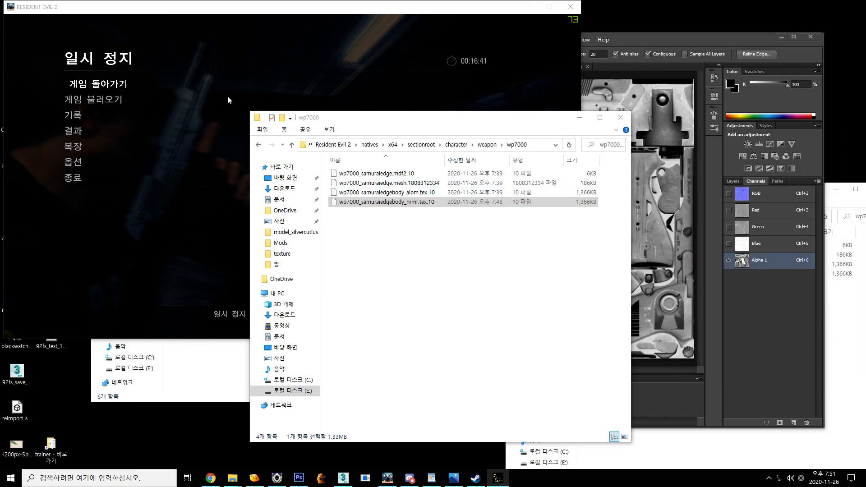
click(246, 107)
click(75, 177)
click(277, 199)
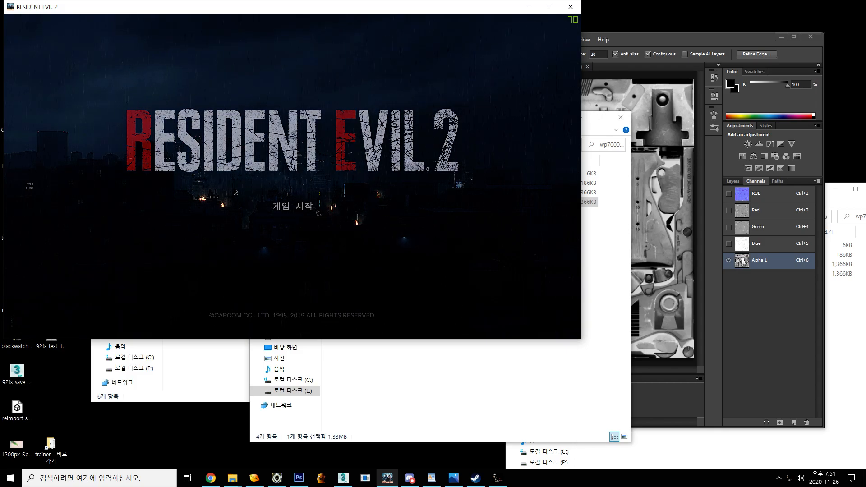
- Open the Samurai Edge (original model) in the bonus model viewer
click(90, 113)
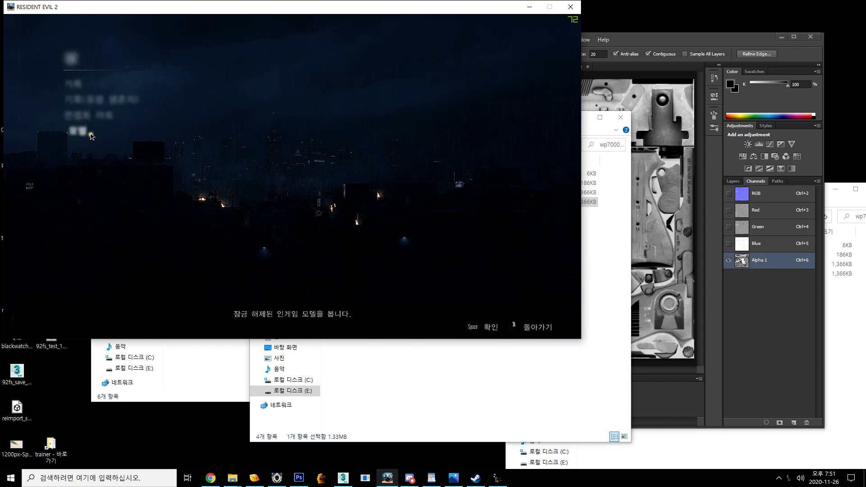
click(94, 144)
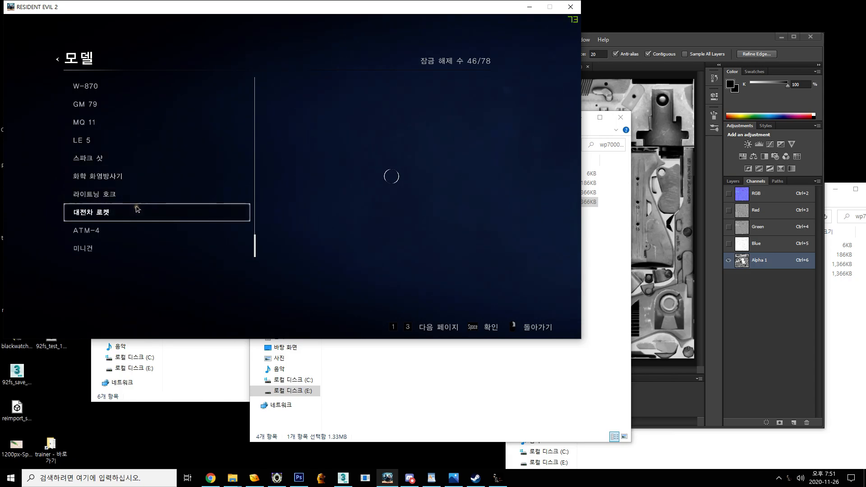
scroll(108, 166, up, 3)
scroll(108, 166, up, 4)
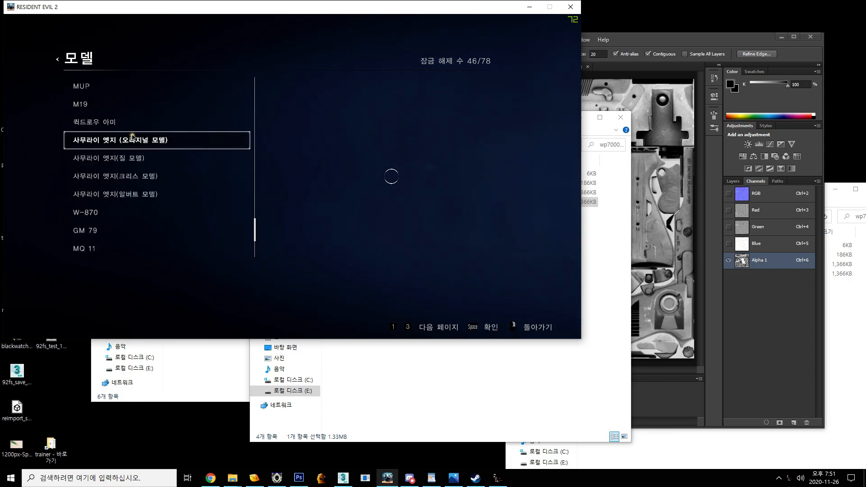
click(133, 136)
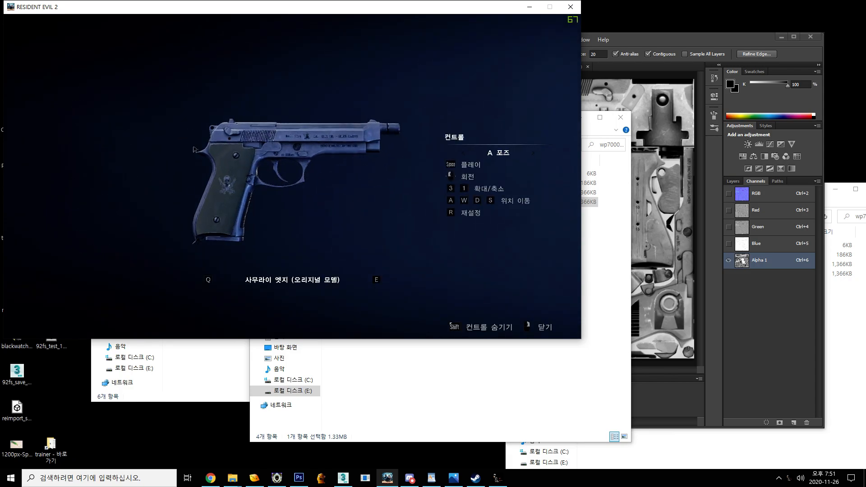
- Inspect both sides, the top and the grip of the pistol at close range, and leave the model viewer
scroll(272, 175, up, 5)
scroll(273, 175, down, 5)
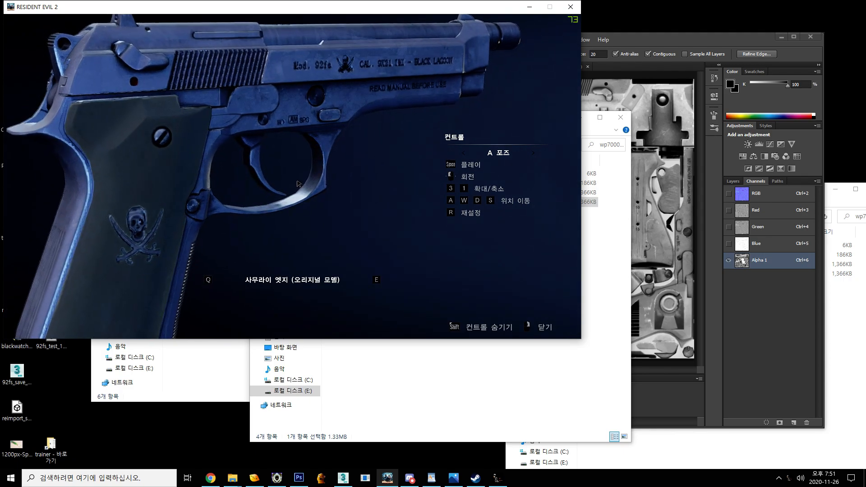
drag(373, 175, 371, 224)
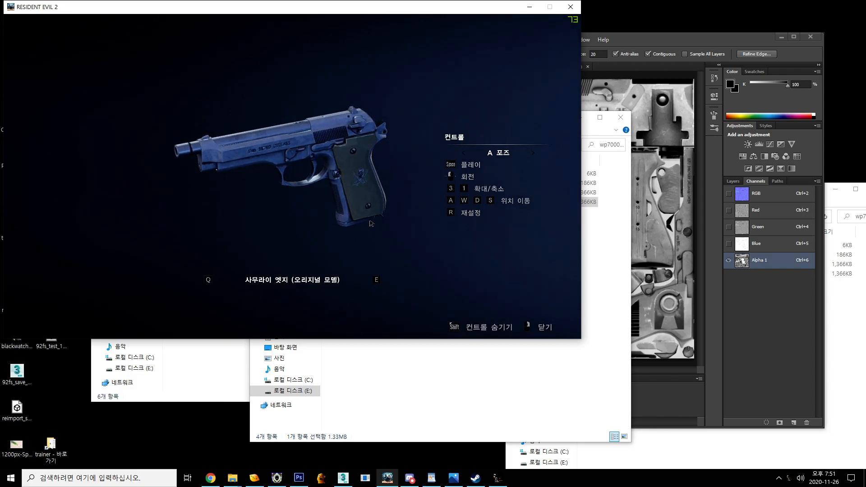
drag(368, 188, 358, 181)
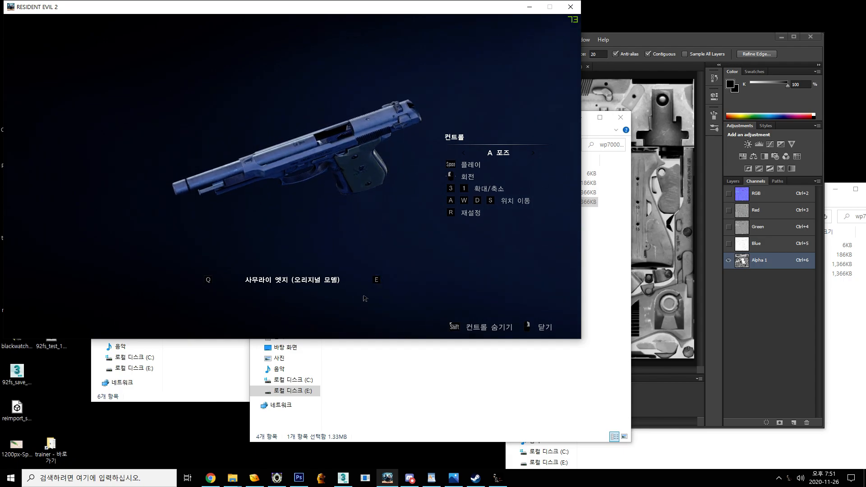
drag(343, 235, 6, 160)
scroll(217, 136, up, 5)
drag(255, 153, 387, 154)
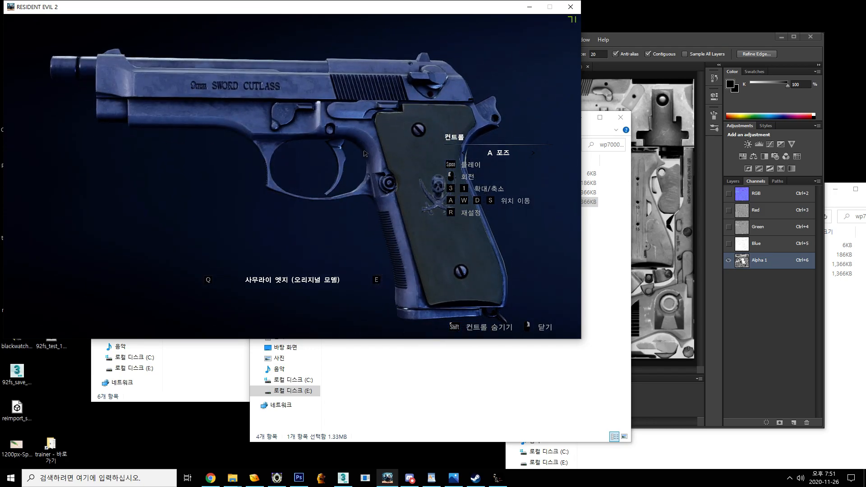
key(r)
drag(489, 182, 288, 176)
scroll(339, 190, up, 5)
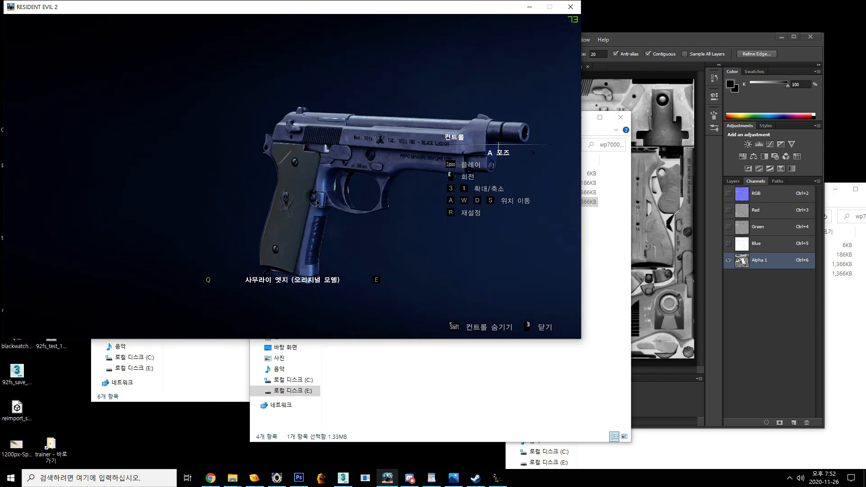
right_click(343, 192)
right_click(347, 201)
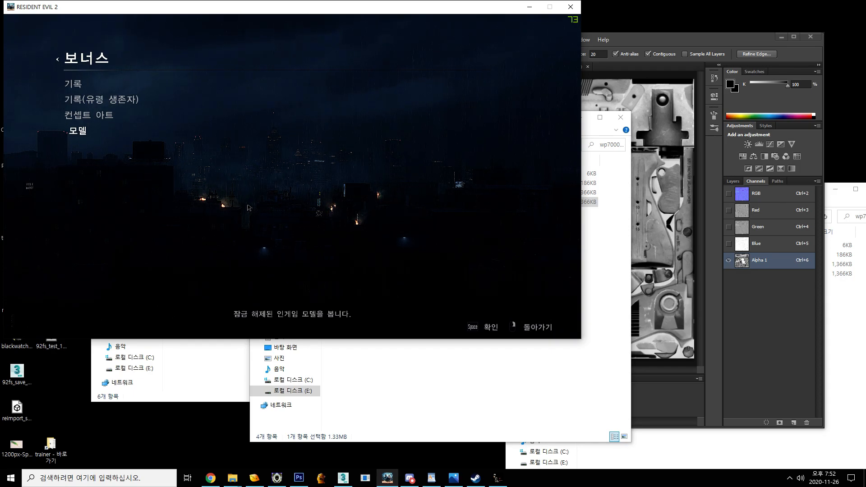
- Load Leon's second-run hardcore story save located in the police station darkroom
click(530, 6)
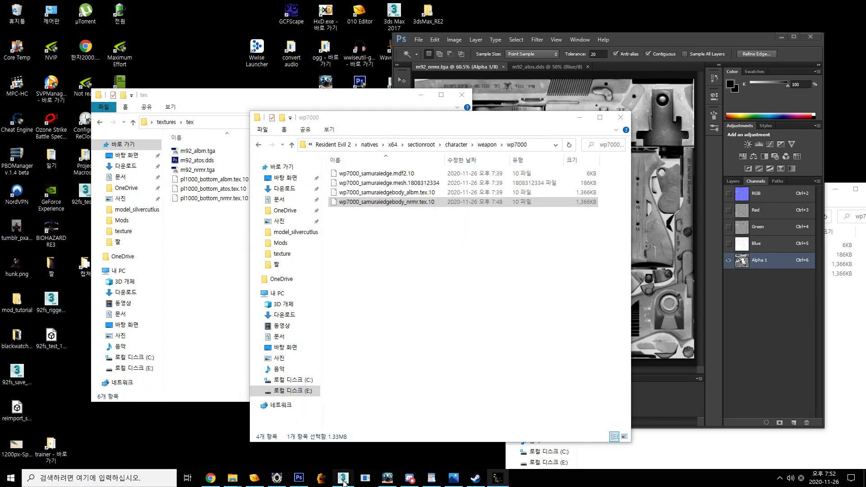
click(387, 479)
right_click(87, 100)
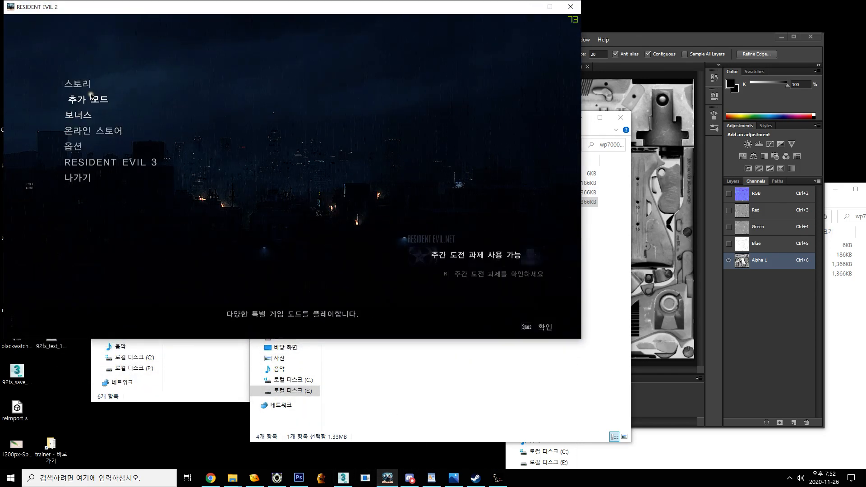
click(75, 84)
click(98, 100)
scroll(365, 197, down, 4)
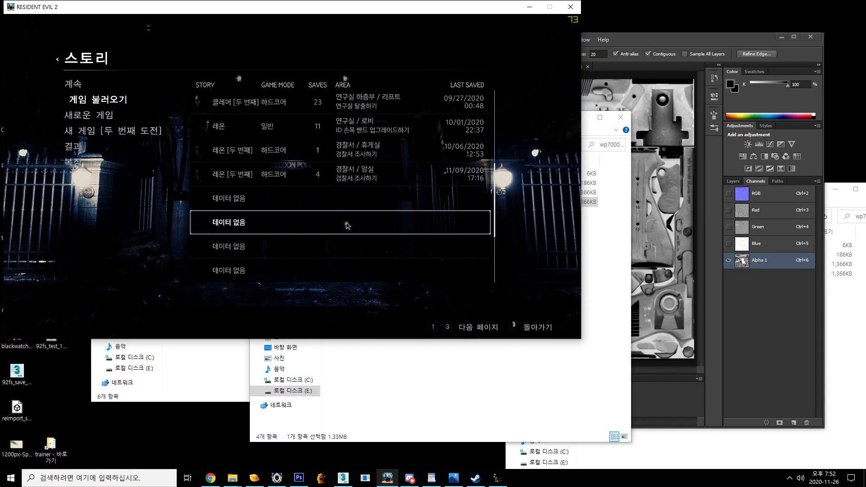
click(348, 170)
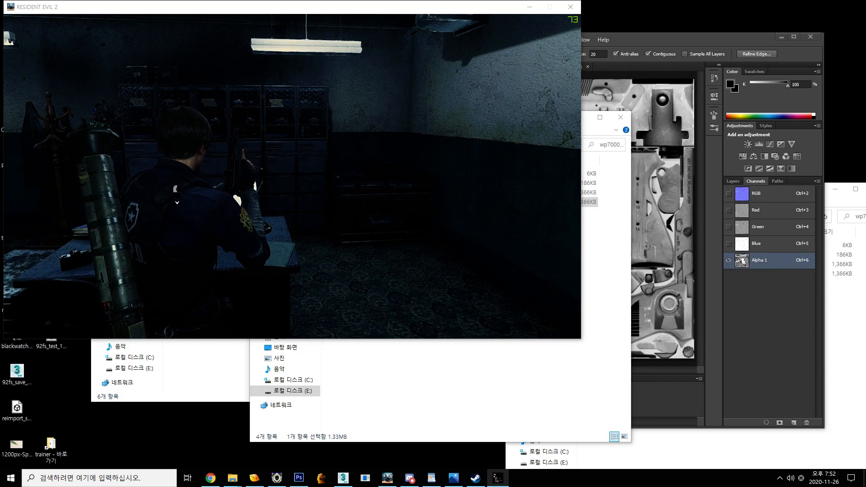
- Take the Samurai Edge (original model) out of the darkroom item box and close the box
key(w)
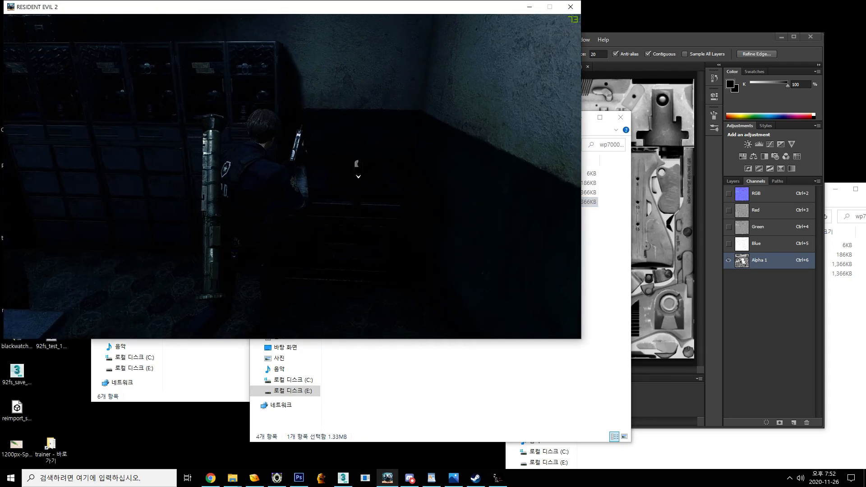
key(f)
scroll(217, 189, down, 2)
click(166, 127)
click(453, 132)
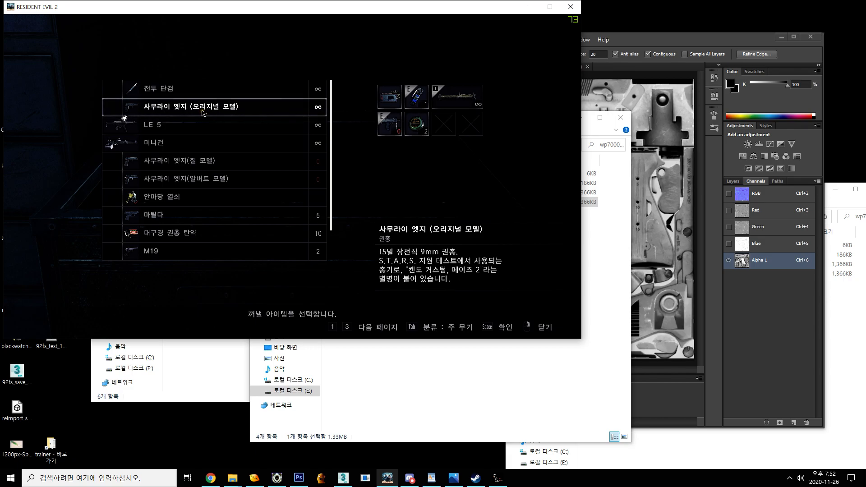
right_click(203, 123)
- Walk around the darkroom and fire the Samurai Edge until empty, checking its surface and slide animation
key(w)
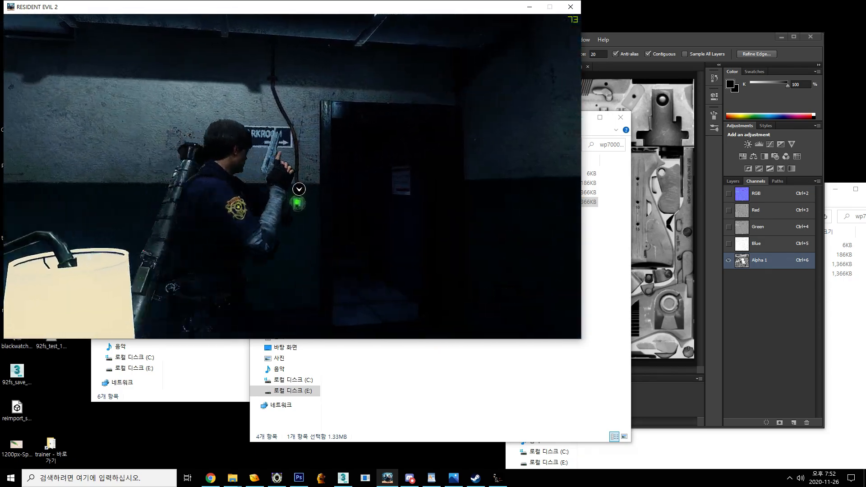
key(w)
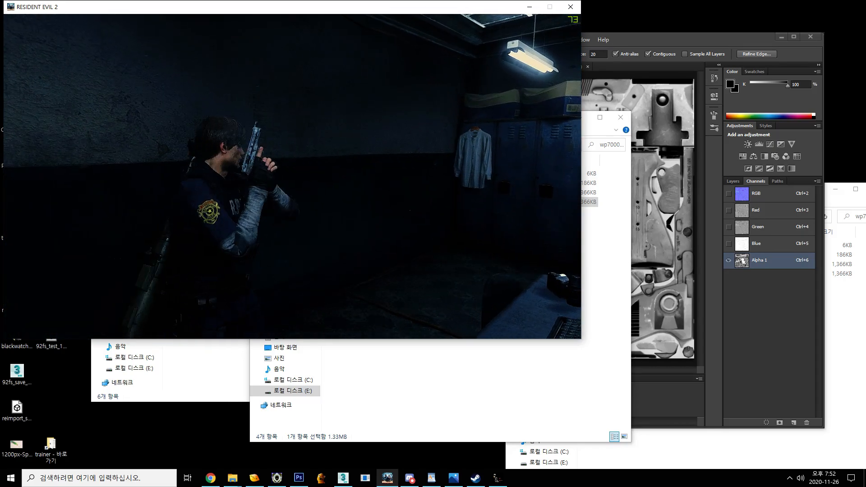
key(Escape)
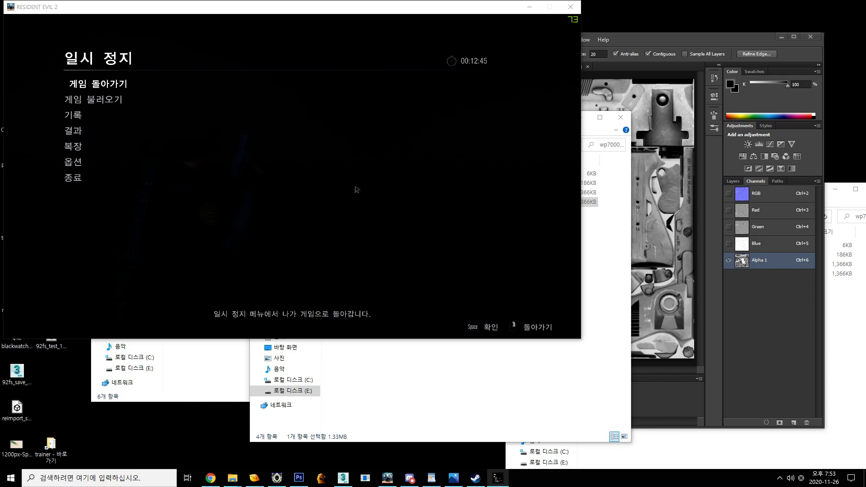
click(356, 189)
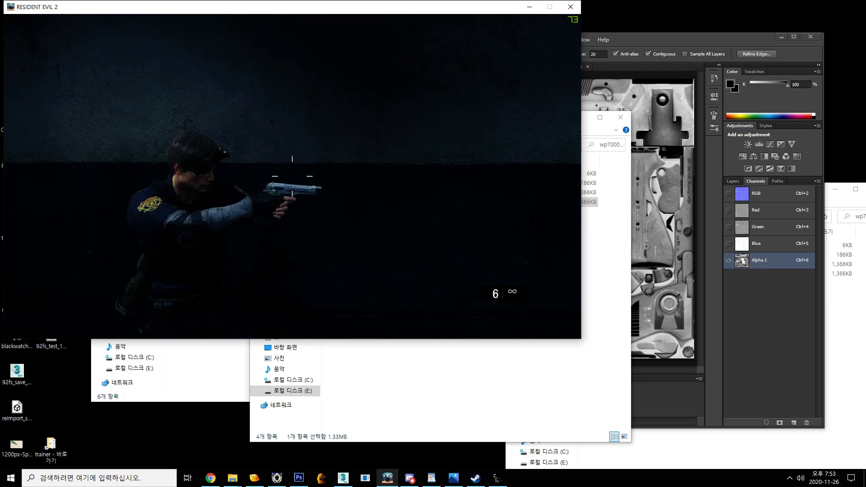
click(292, 176)
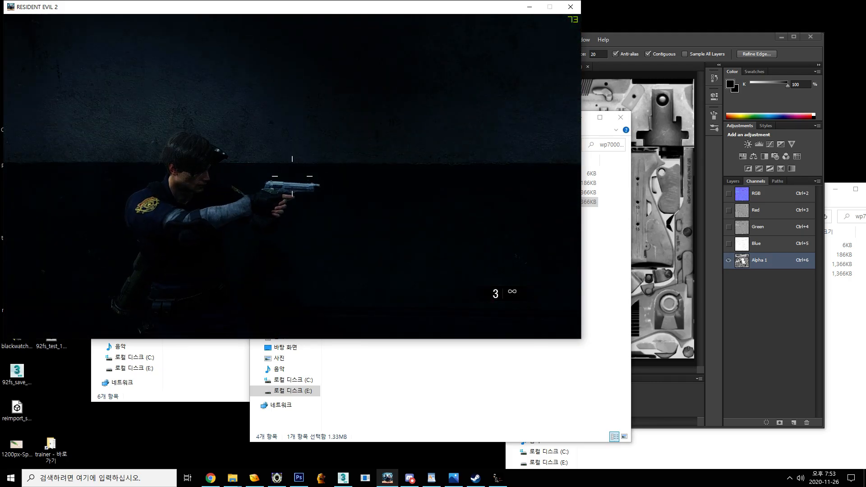
click(292, 176)
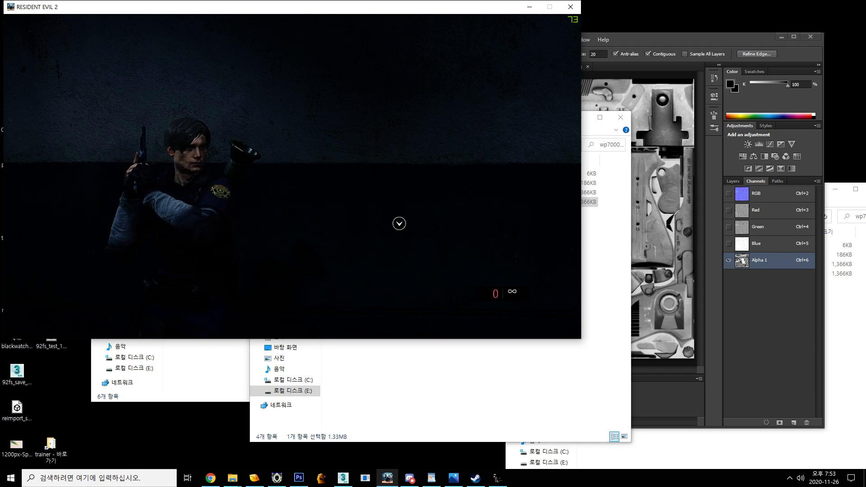
key(Escape)
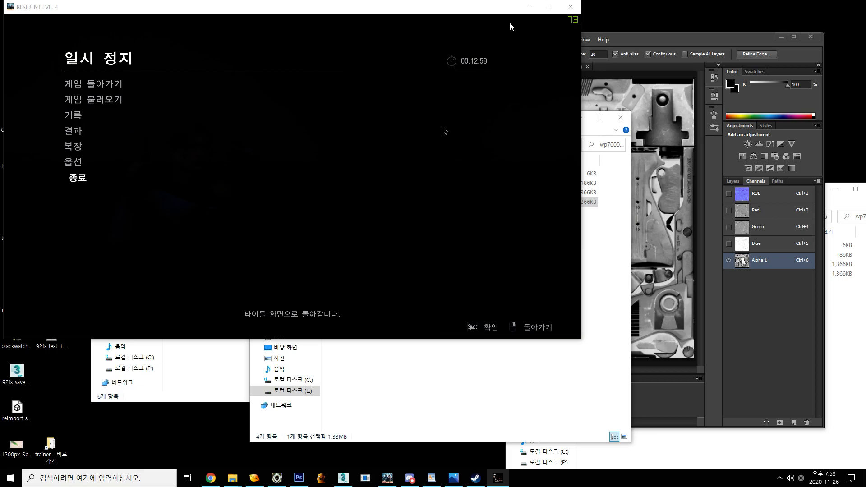
key(Escape)
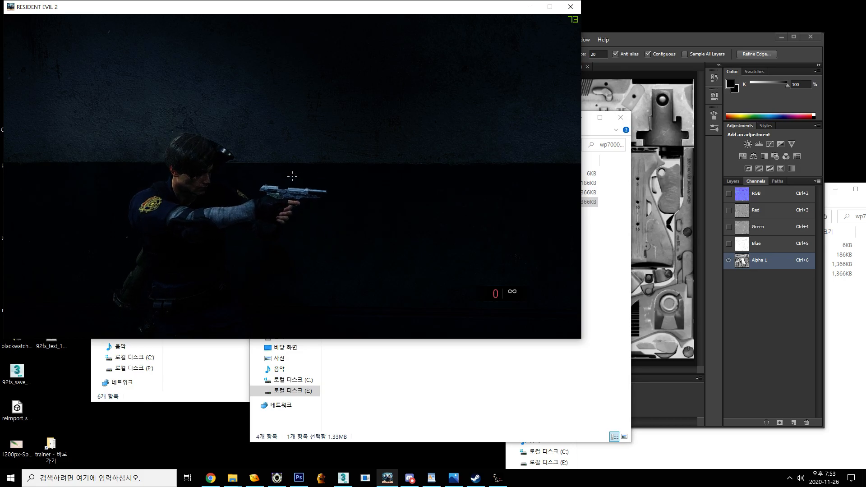
- Switch to the 92fs_test_1.max scene in 3ds Max and expand the root and _00 nodes of the hierarchy
key(alt+Tab)
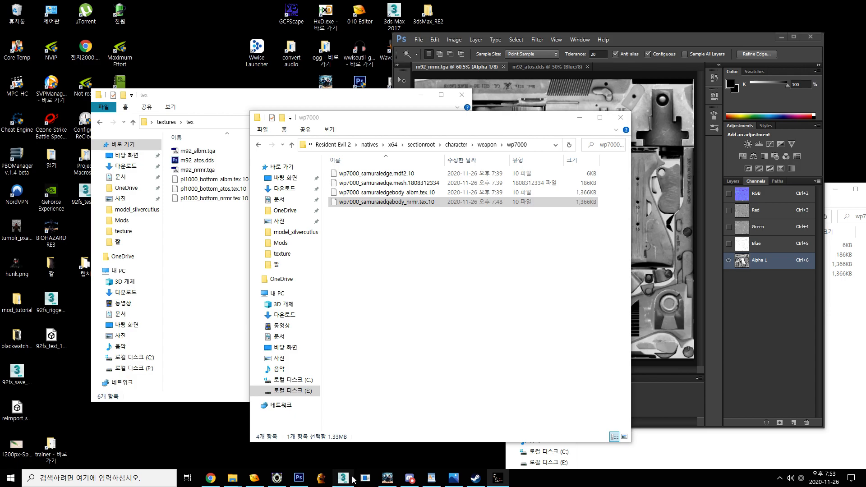
click(344, 478)
click(619, 44)
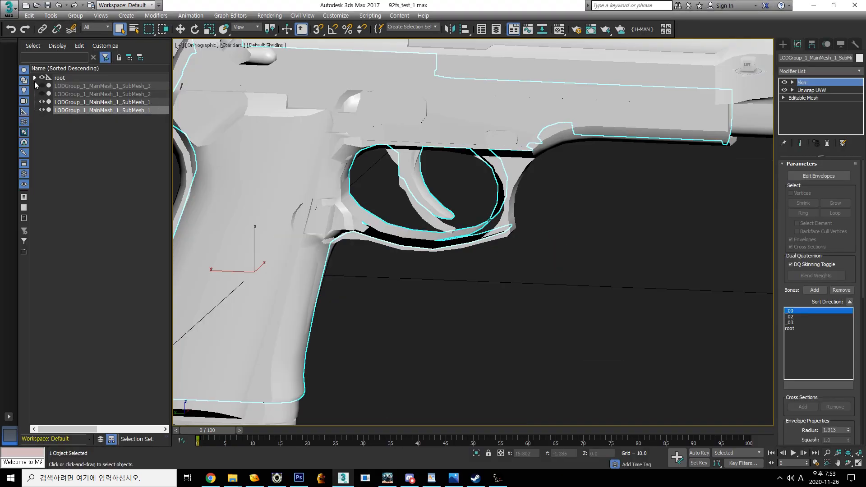
click(35, 78)
click(42, 86)
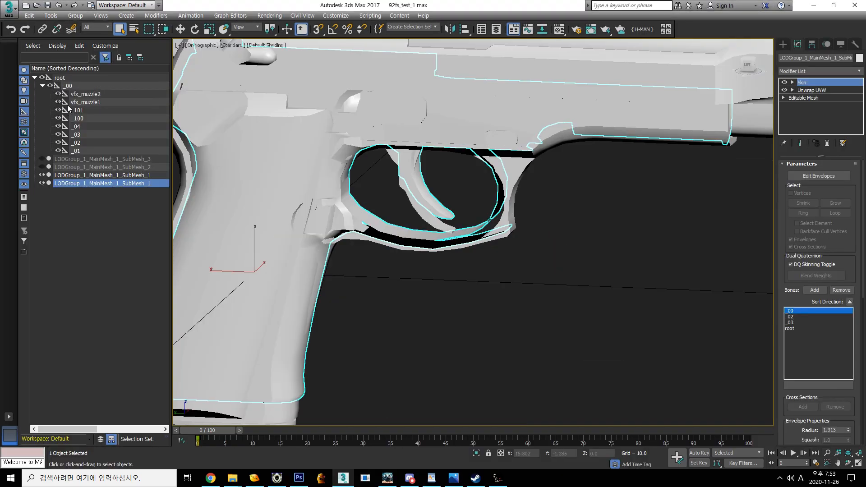
- Select the vfx_muzzle1 and vfx_muzzle2 helpers to check their positions on the whole pistol
click(85, 102)
scroll(557, 188, down, 5)
scroll(546, 201, up, 2)
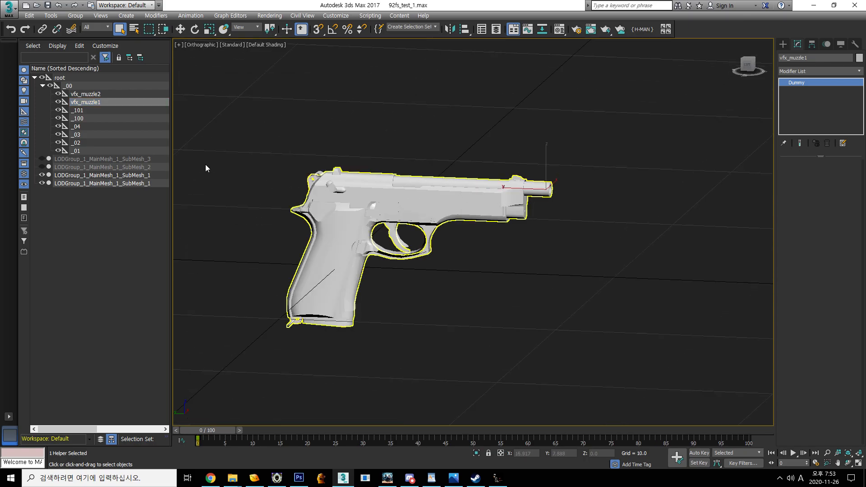
click(100, 95)
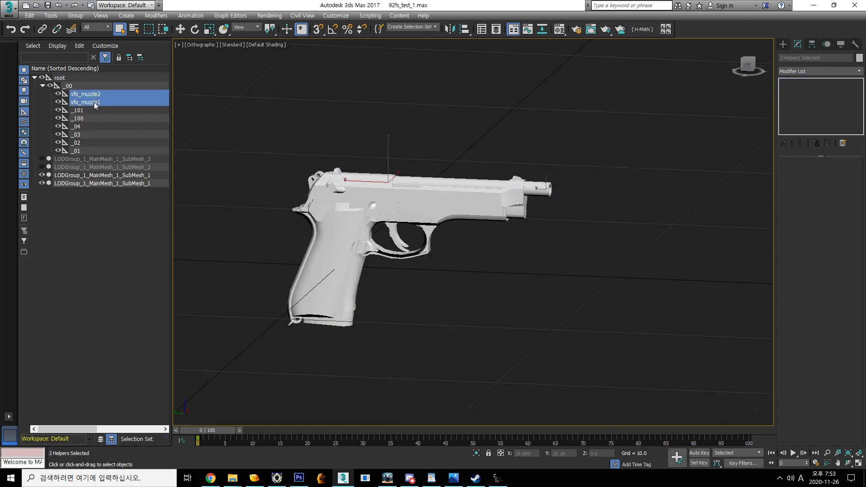
- Select all helpers from root down to _01 and run the RE_Engine_Mesh_v1.35a.ms script from the 3dsMax_RE2 folder's Re2 subfolder
click(101, 79)
shift+click(87, 150)
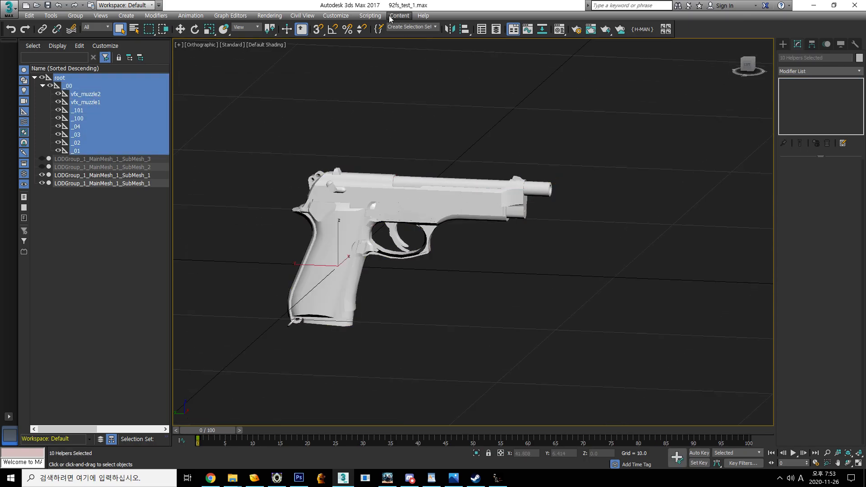
click(370, 16)
click(397, 80)
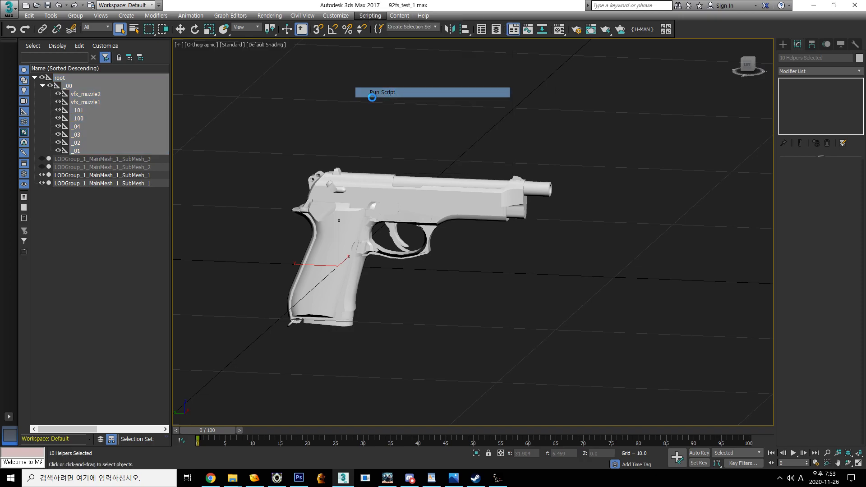
click(384, 178)
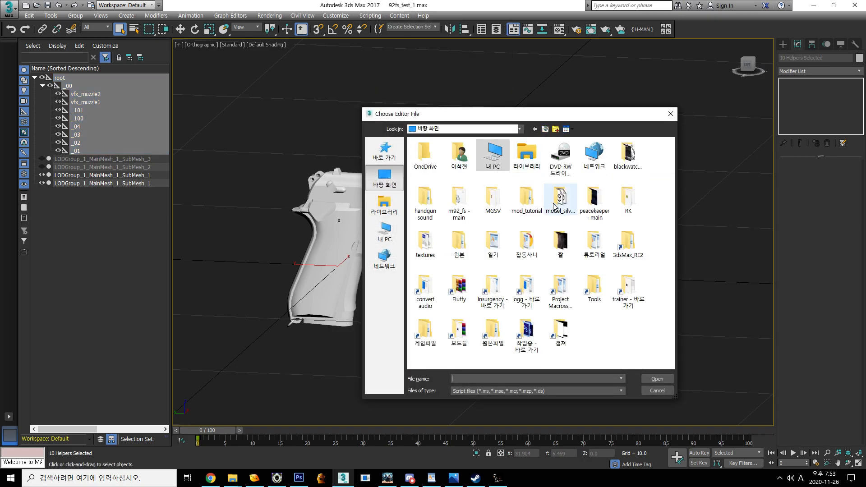
double_click(628, 243)
double_click(467, 153)
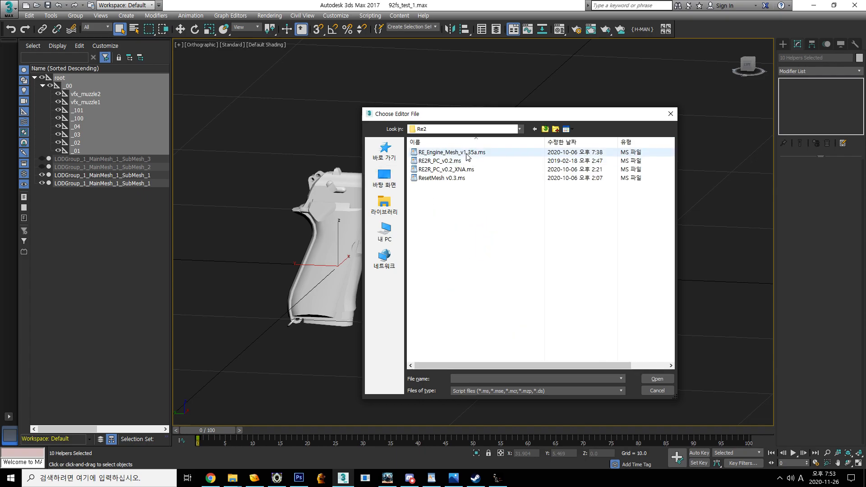
double_click(446, 154)
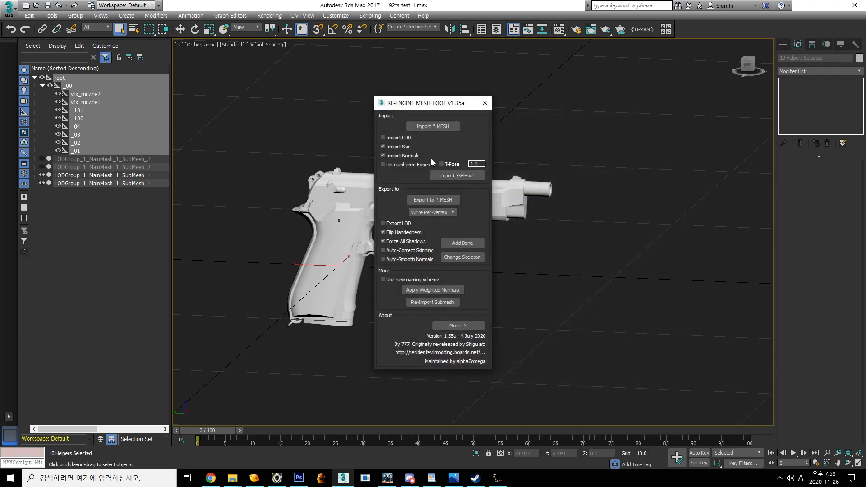
- Change the skeleton in the desktop file 92fs_test_1out.mesh.1808312334 to the selected helpers' positions, and close the mesh tool
click(461, 258)
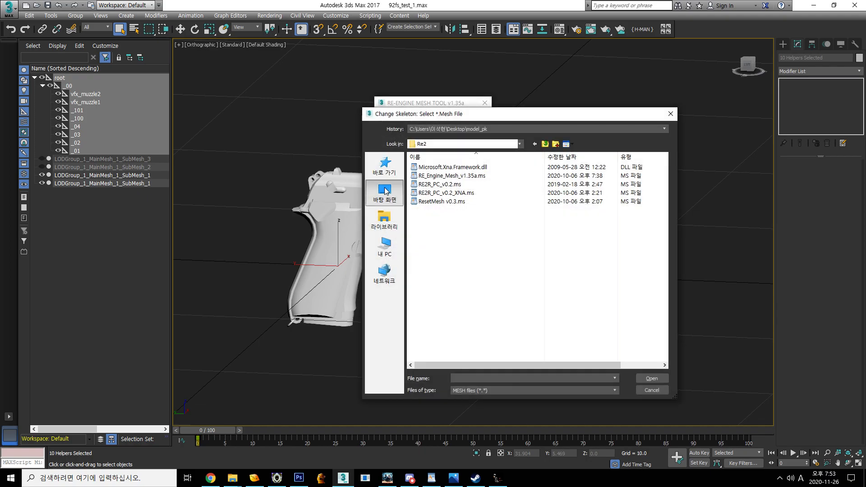
scroll(508, 276, down, 10)
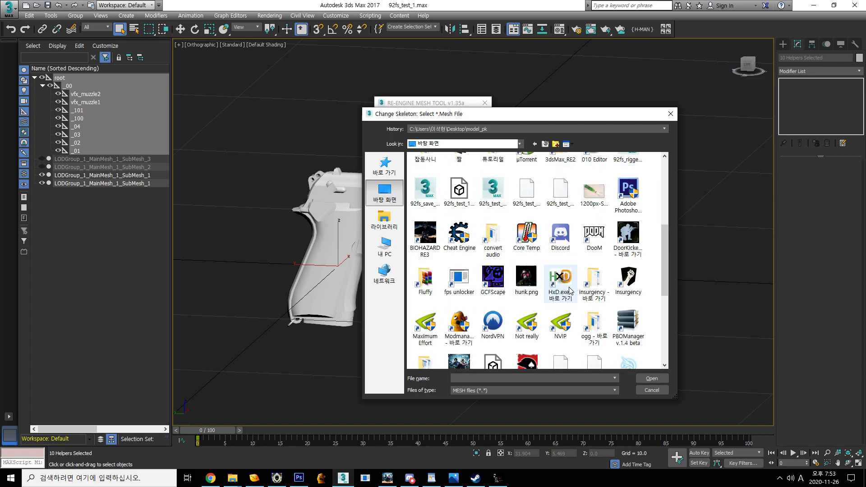
scroll(577, 310, down, 3)
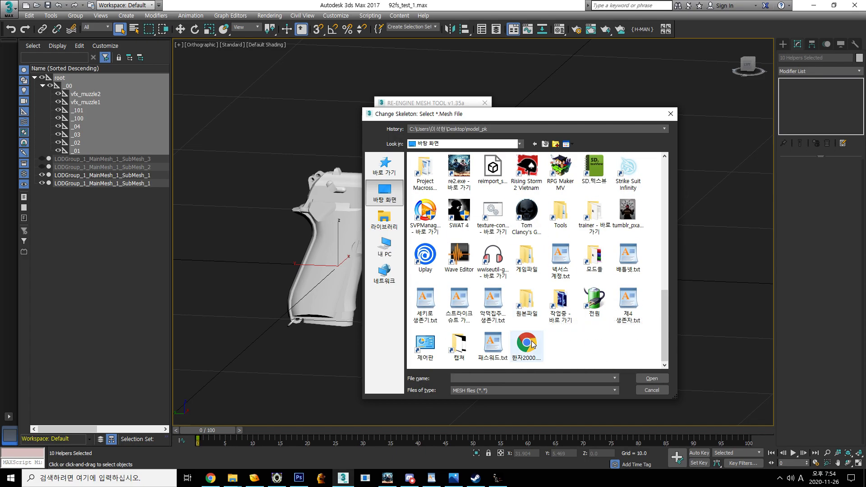
scroll(580, 325, up, 8)
click(540, 198)
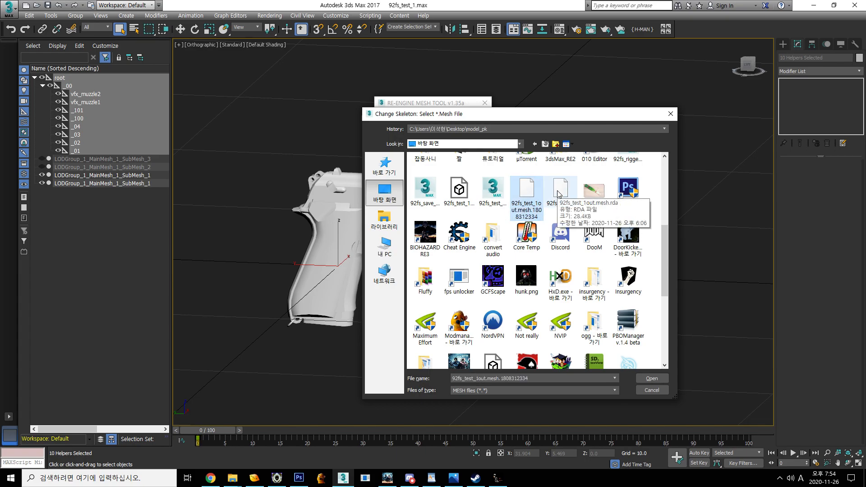
double_click(521, 206)
click(452, 271)
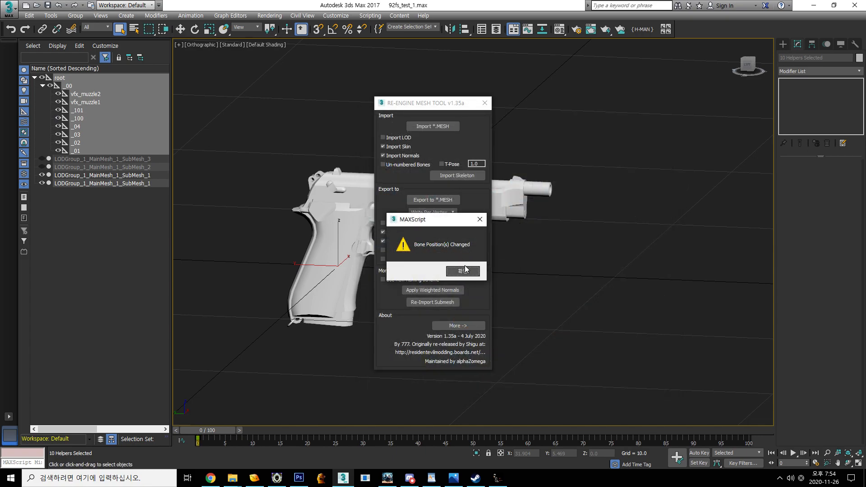
click(464, 271)
click(484, 103)
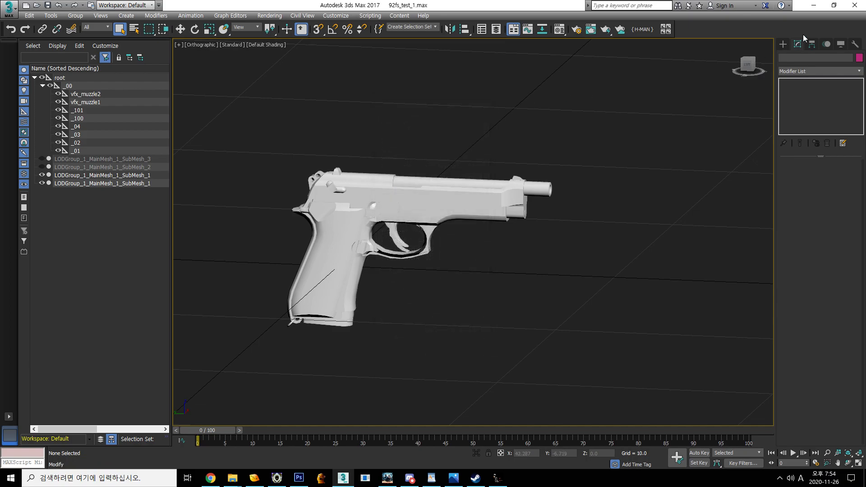
- Minimise 3ds Max and the open folder window, and copy 92fs_test_1out.mesh.1808312334 from the desktop
click(808, 5)
click(248, 107)
click(420, 95)
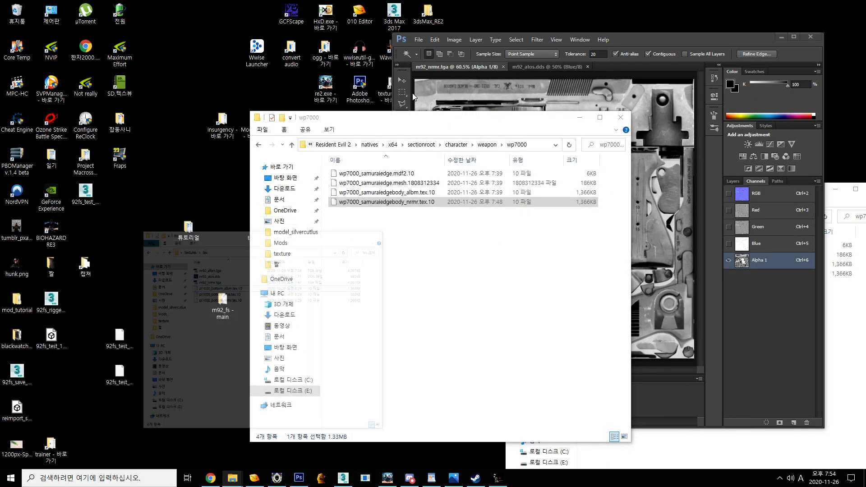
click(581, 119)
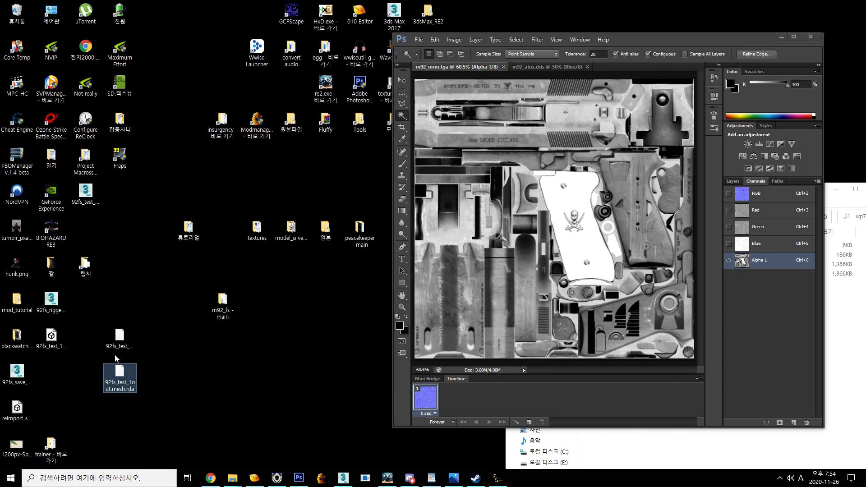
click(122, 345)
- Move the Photoshop window aside, browse to Resident Evil 2's natives/x64/sectionroot/character/weapon/wp7000 folder, and paste the copied mesh file there
drag(632, 36, 590, 169)
double_click(463, 121)
click(387, 190)
double_click(388, 189)
double_click(385, 185)
double_click(385, 186)
double_click(385, 186)
double_click(386, 194)
right_click(400, 232)
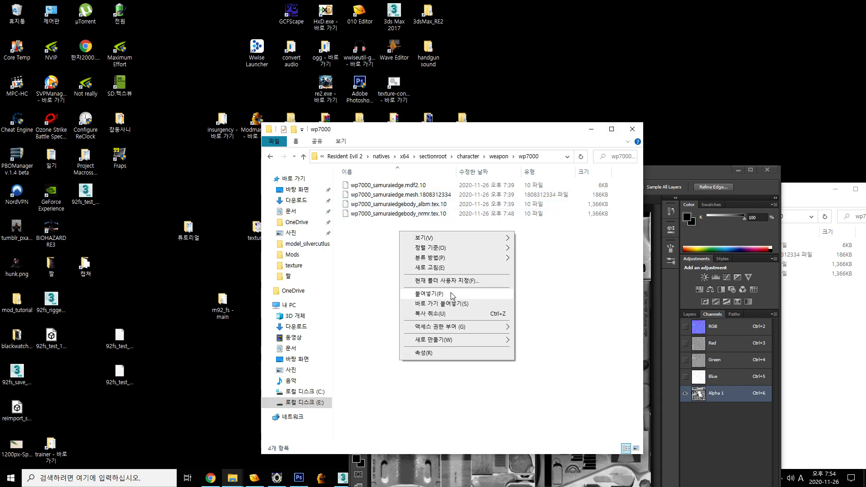
click(436, 294)
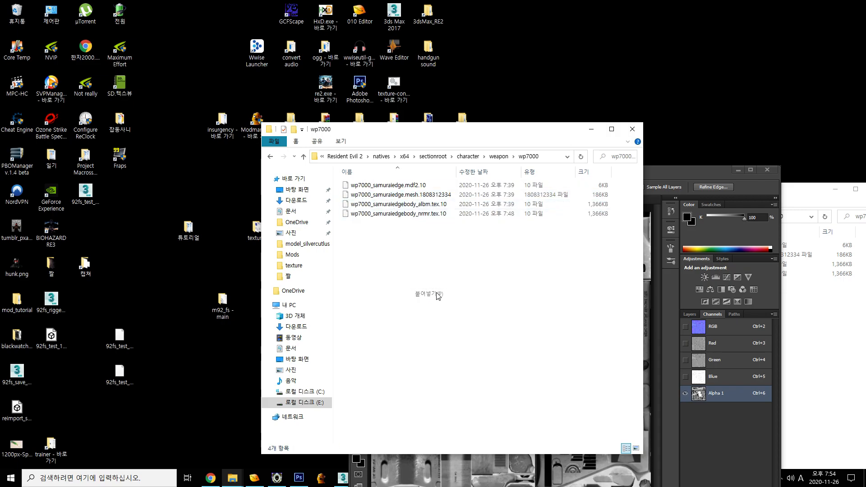
- Delete the old wp7000_samuraiedge.mesh.1808312334 and rename 92fs_test_1out.mesh.1808312334 as wp7000_samuraiedge.mesh.1808312334
click(414, 204)
right_click(410, 205)
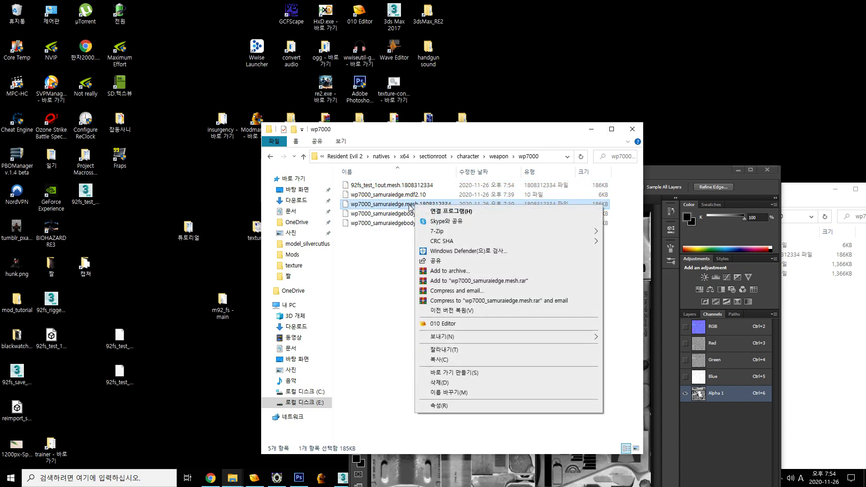
key(Escape)
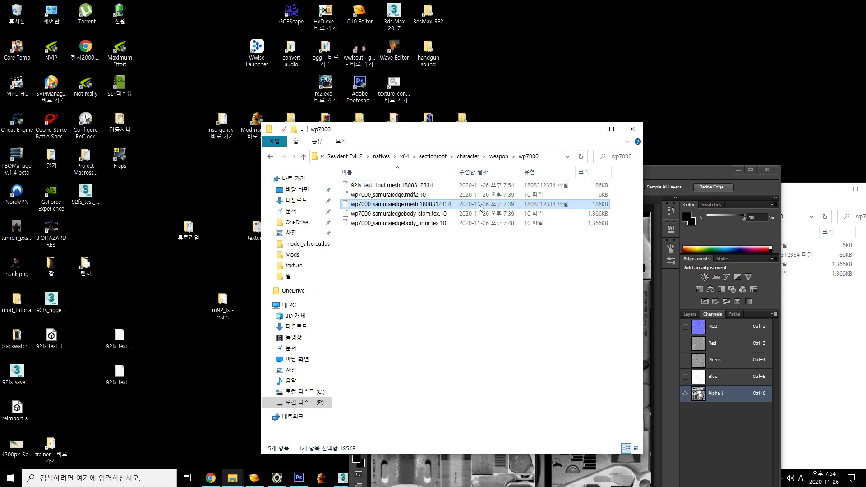
key(Delete)
click(471, 186)
right_click(471, 188)
key(m)
text(wp7000_samuraiedge.mesh)
key(Return)
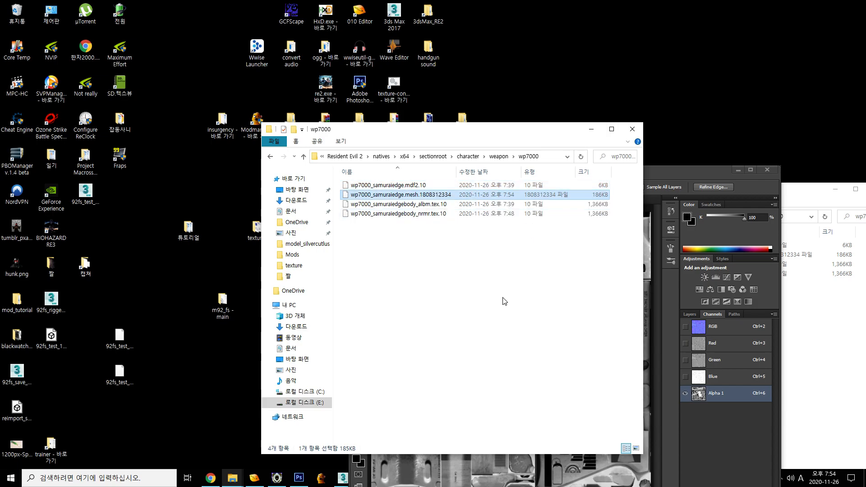
click(503, 298)
- Minimise Photoshop, switch to Resident Evil 2 and open the pause menu
click(738, 169)
click(387, 479)
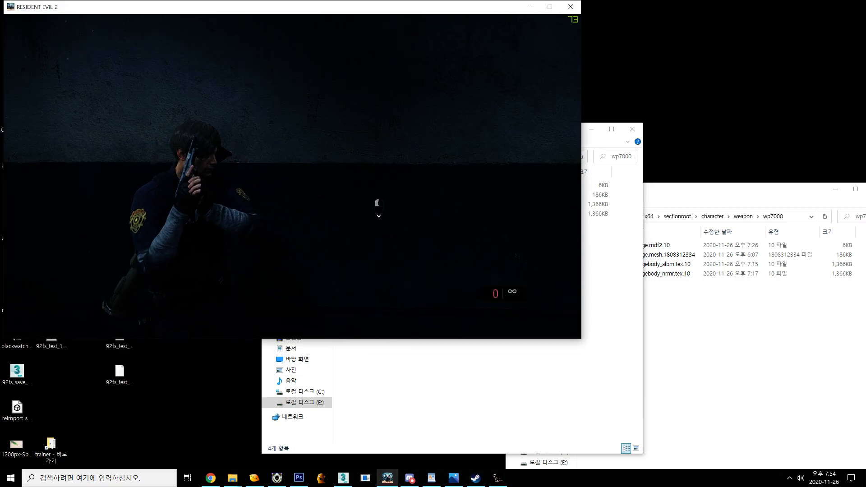
key(Escape)
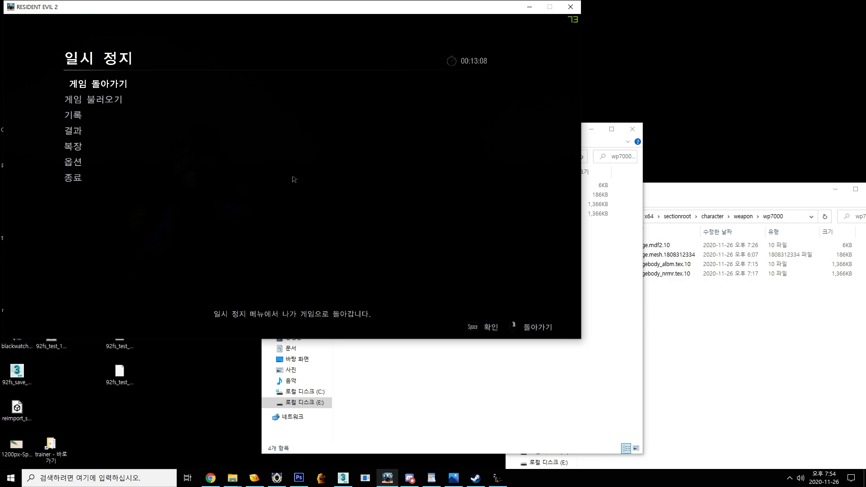